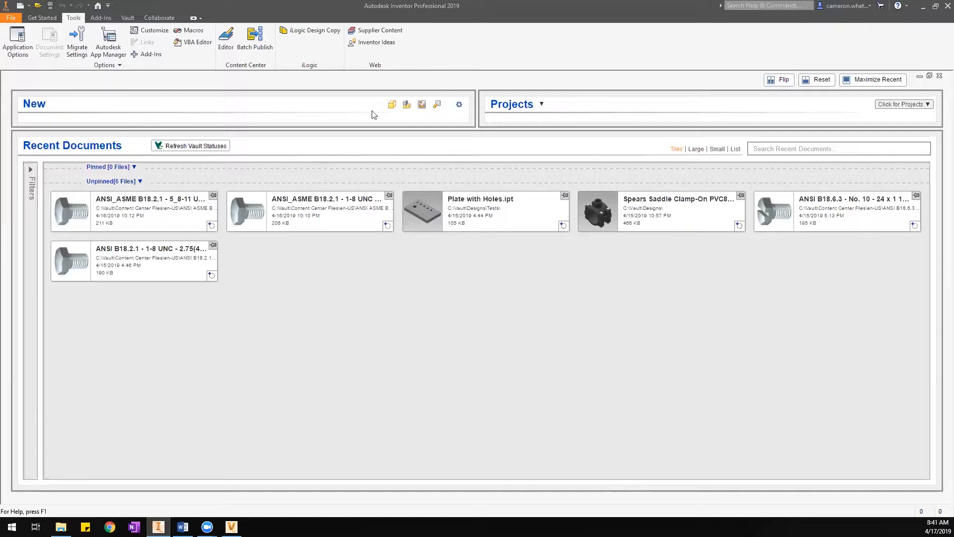
Create a new assembly from the Standard.iam template, accepting the style conflict warning.
{"action": "left_click", "coordinate": [28, 8]}
{"action": "left_click", "coordinate": [46, 21]}
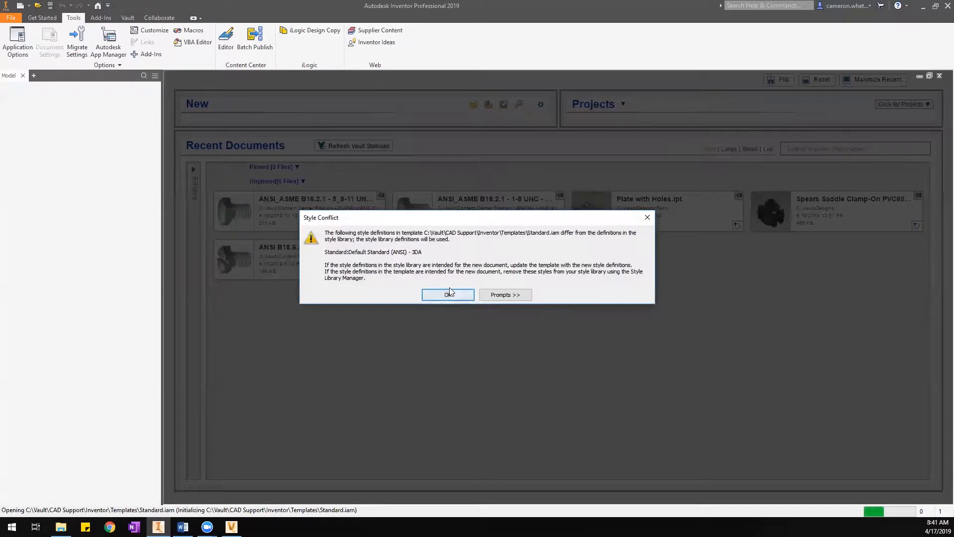
{"action": "left_click", "coordinate": [450, 293]}
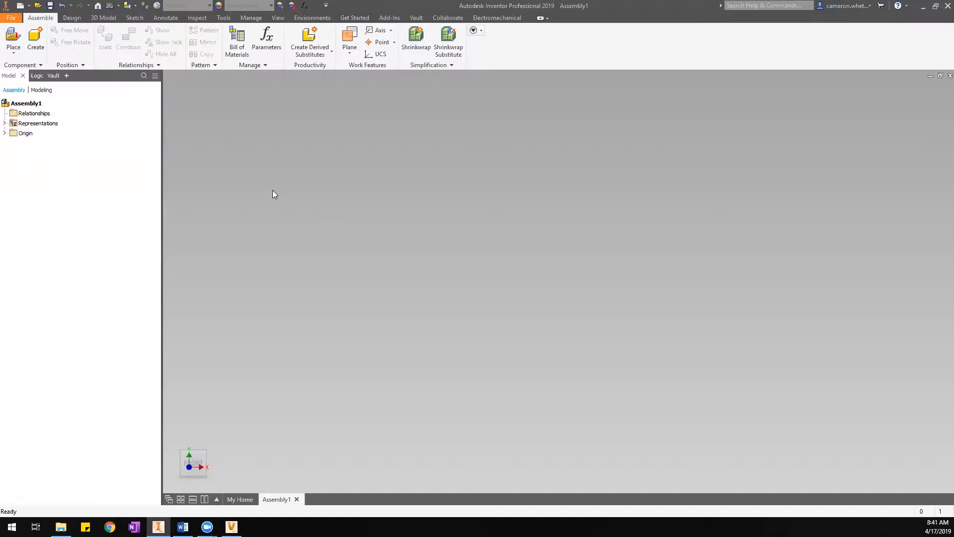
Open Place from Content Center from the Assemble tab's Place dropdown.
{"action": "left_click", "coordinate": [14, 51]}
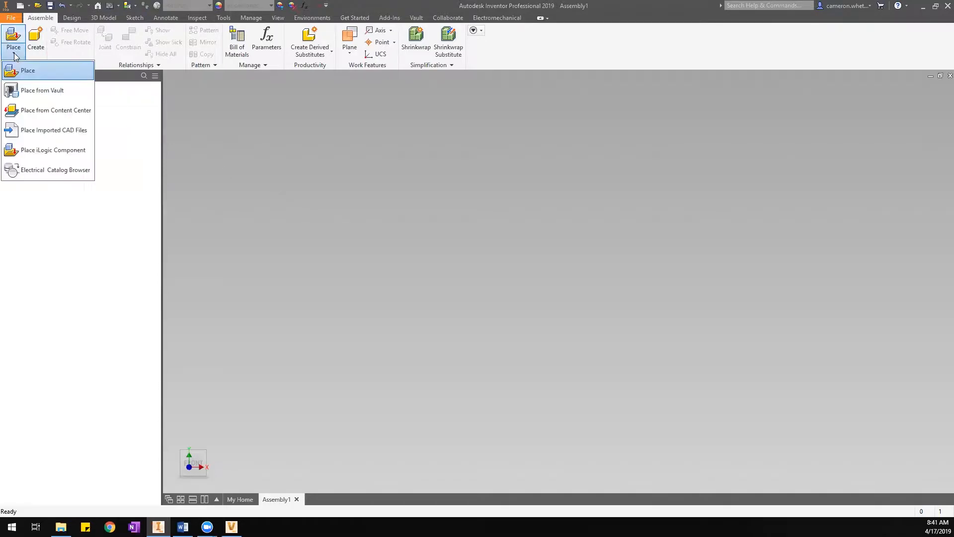
{"action": "left_click", "coordinate": [81, 110]}
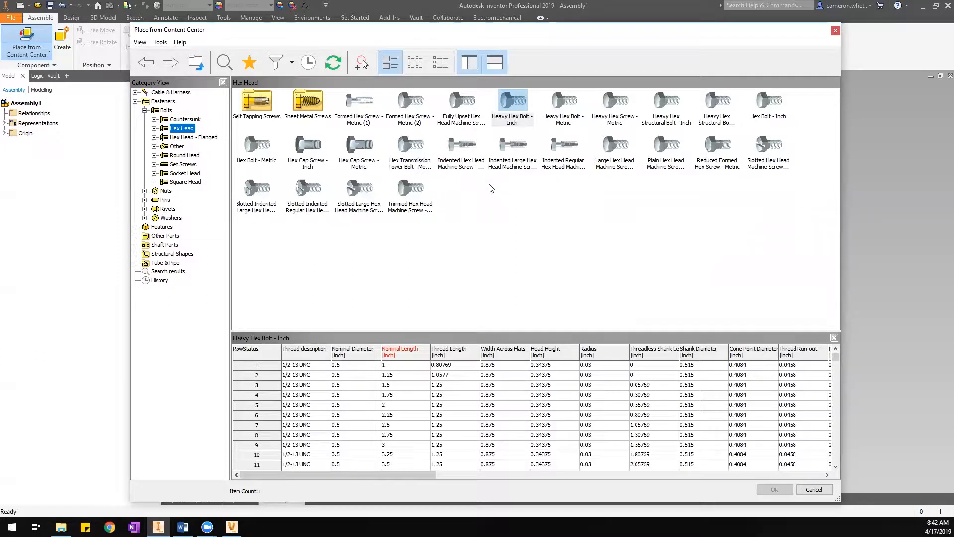
Expand Hex Head in the bolt category tree and browse to the Countersunk families.
{"action": "left_click", "coordinate": [489, 248]}
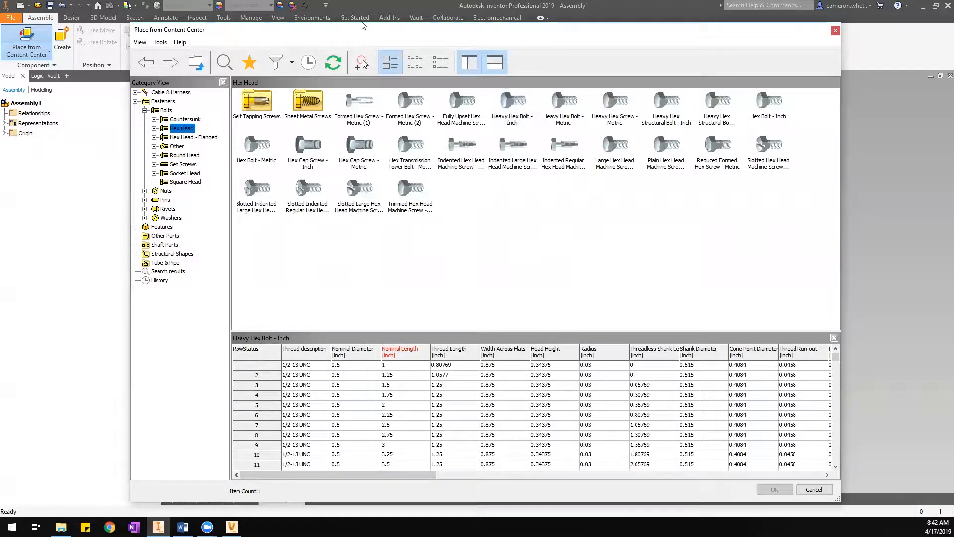
{"action": "left_click_drag", "start_coordinate": [363, 31], "coordinate": [361, 22]}
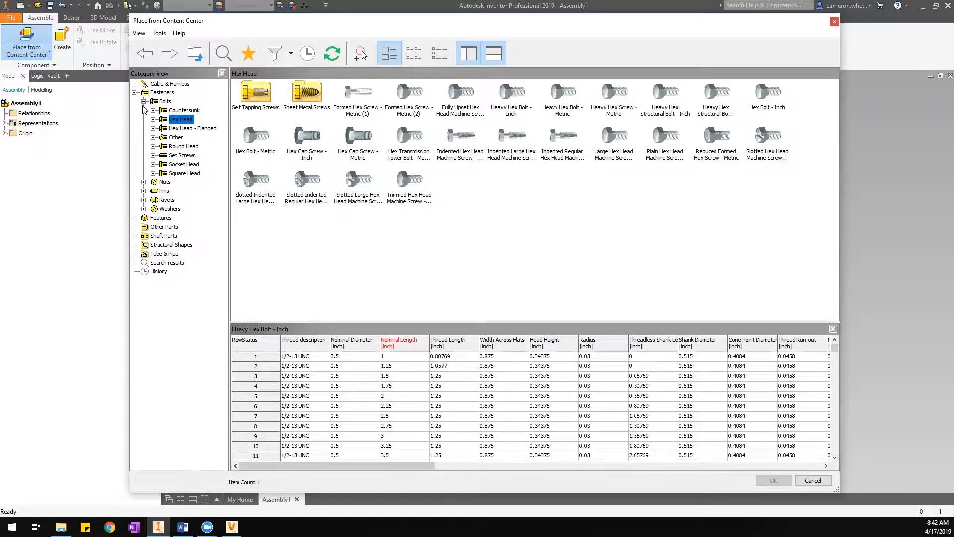
{"action": "left_click", "coordinate": [153, 119]}
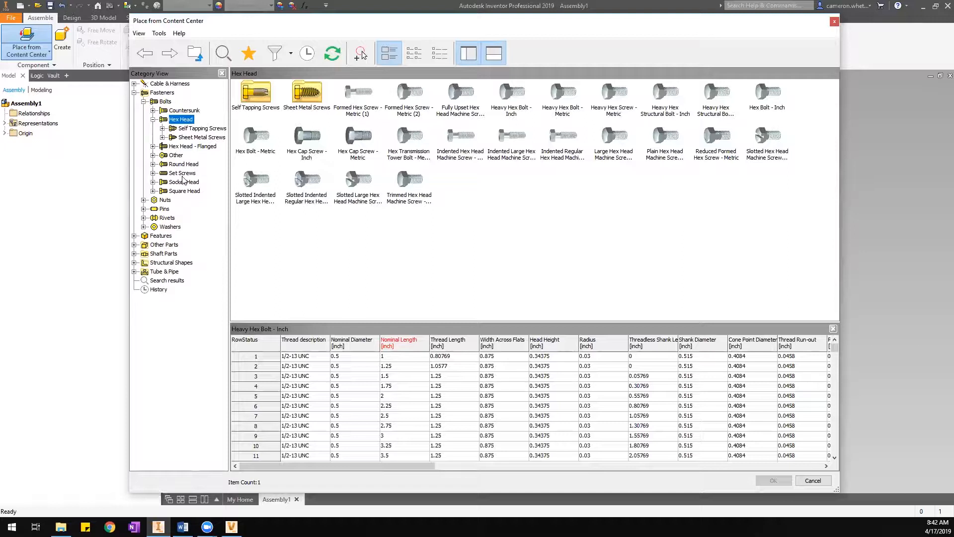
{"action": "left_click", "coordinate": [169, 110]}
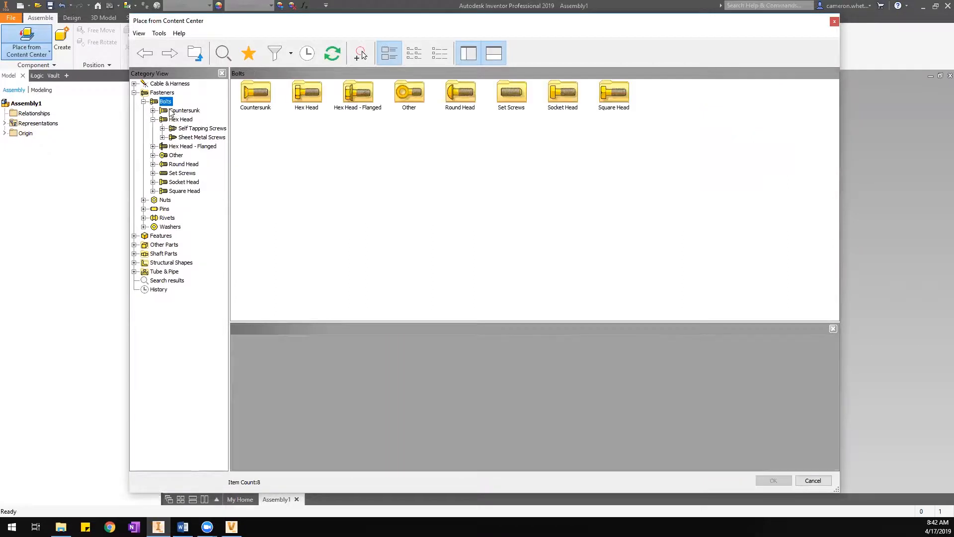
{"action": "left_click", "coordinate": [179, 120]}
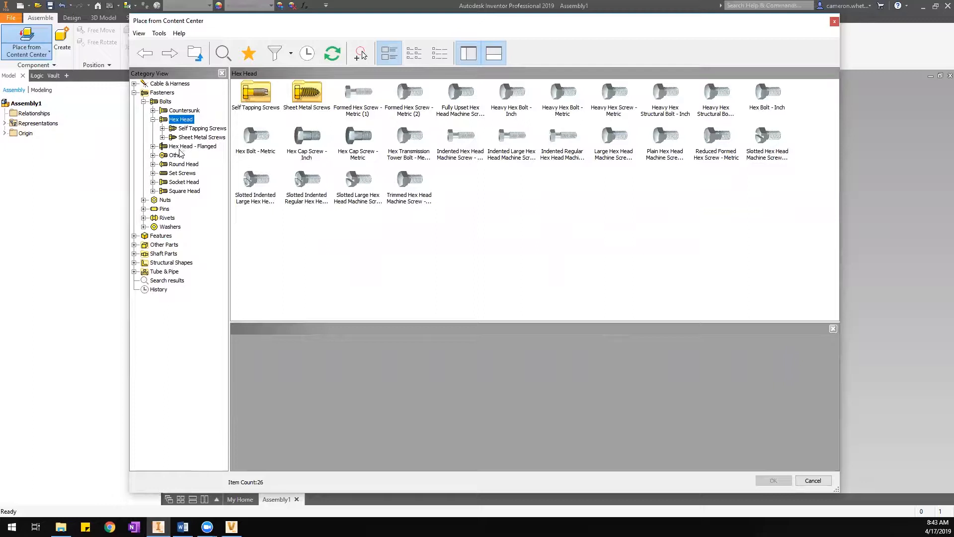
{"action": "left_click", "coordinate": [157, 103]}
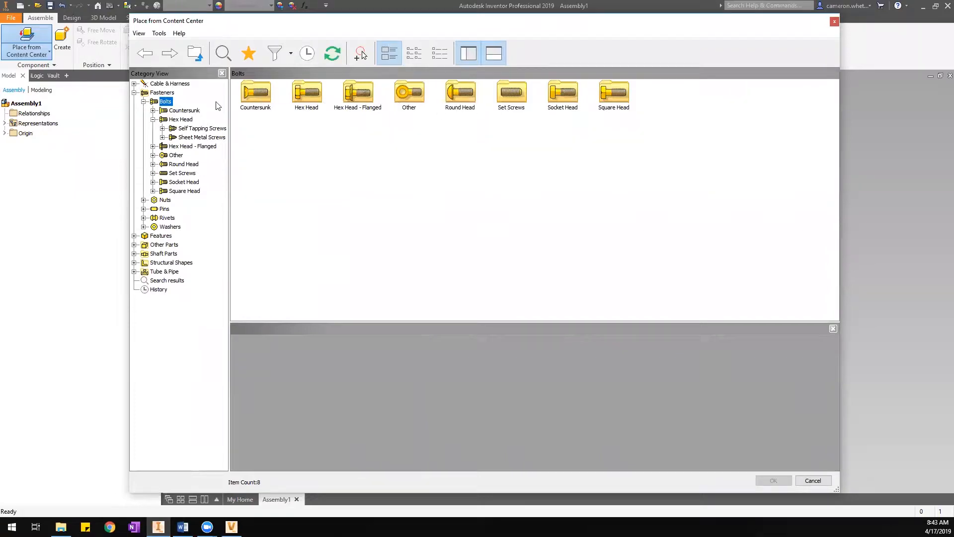
{"action": "left_click", "coordinate": [184, 111]}
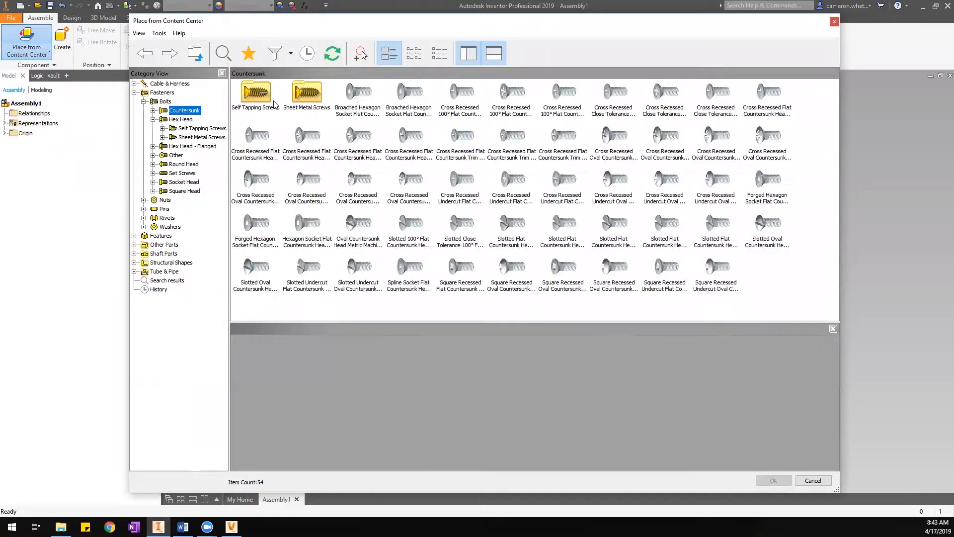
Compare countersunk families and choose Broached Hexagon Socket Flat Countersunk Head Cap Screws - Metric.
{"action": "left_click", "coordinate": [363, 95]}
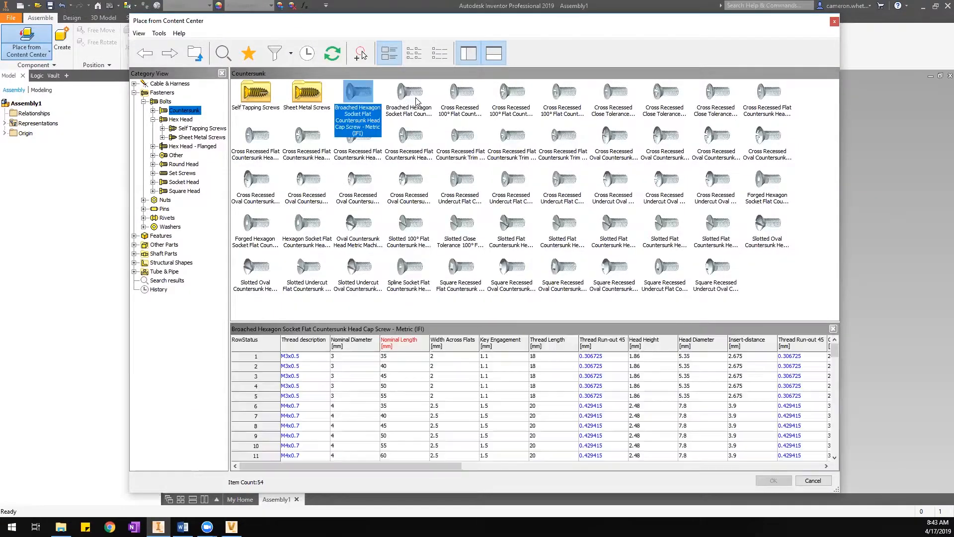
{"action": "left_click", "coordinate": [464, 96]}
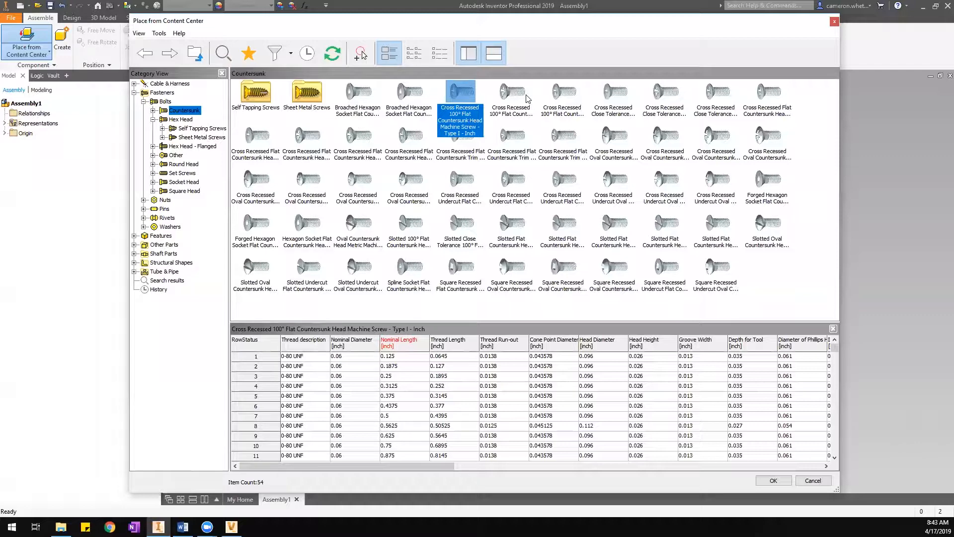
{"action": "left_click", "coordinate": [354, 94]}
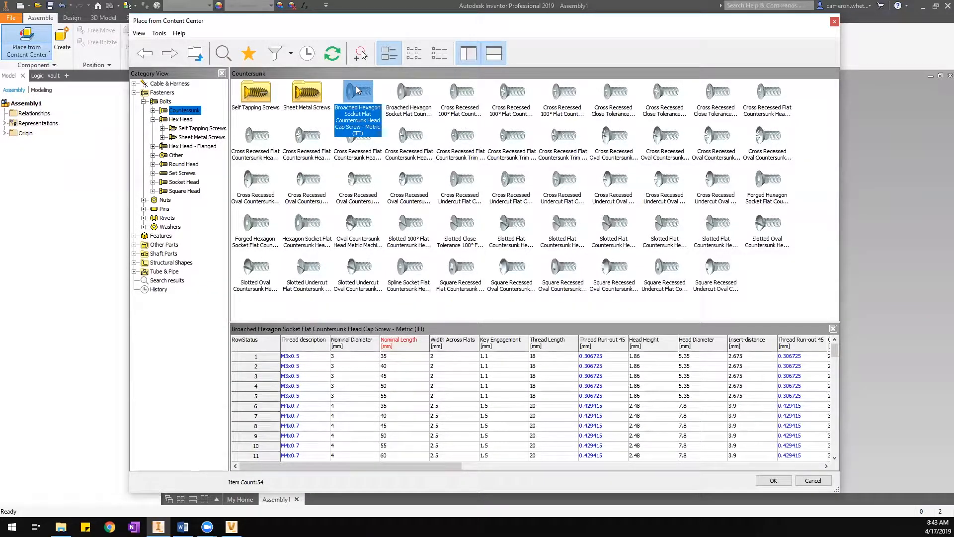
{"action": "left_click", "coordinate": [403, 95]}
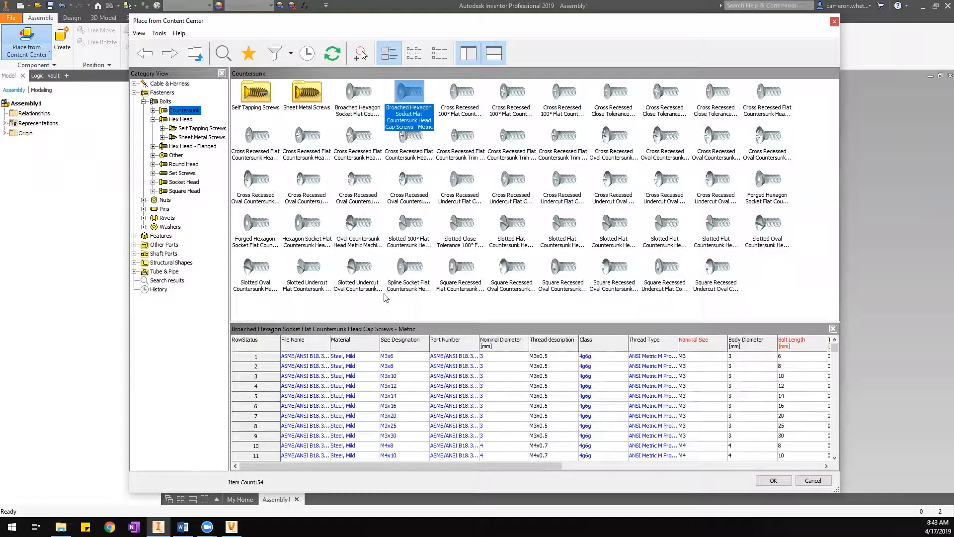
Enlarge the size table and select the M3x6 size.
{"action": "left_click_drag", "start_coordinate": [387, 322], "coordinate": [386, 302]}
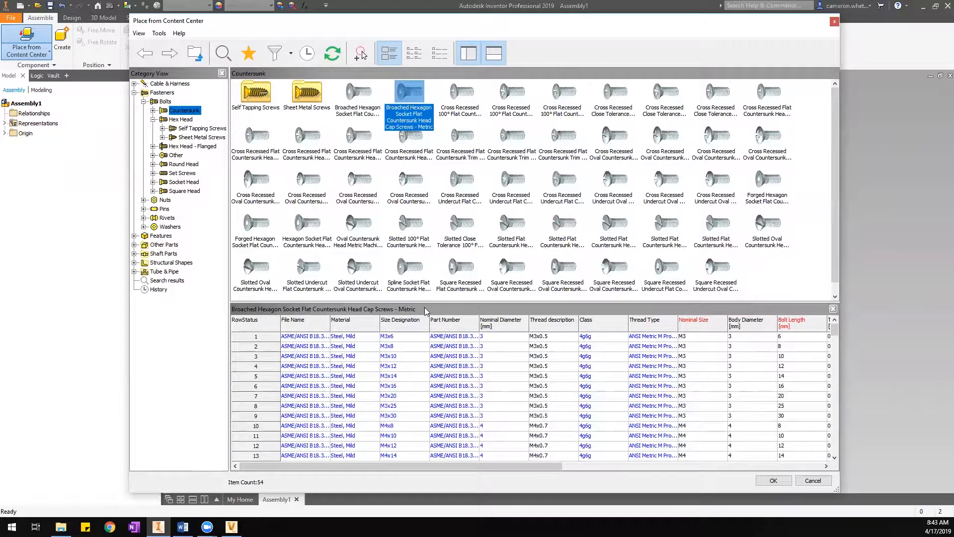
{"action": "left_click_drag", "start_coordinate": [384, 467], "coordinate": [331, 476]}
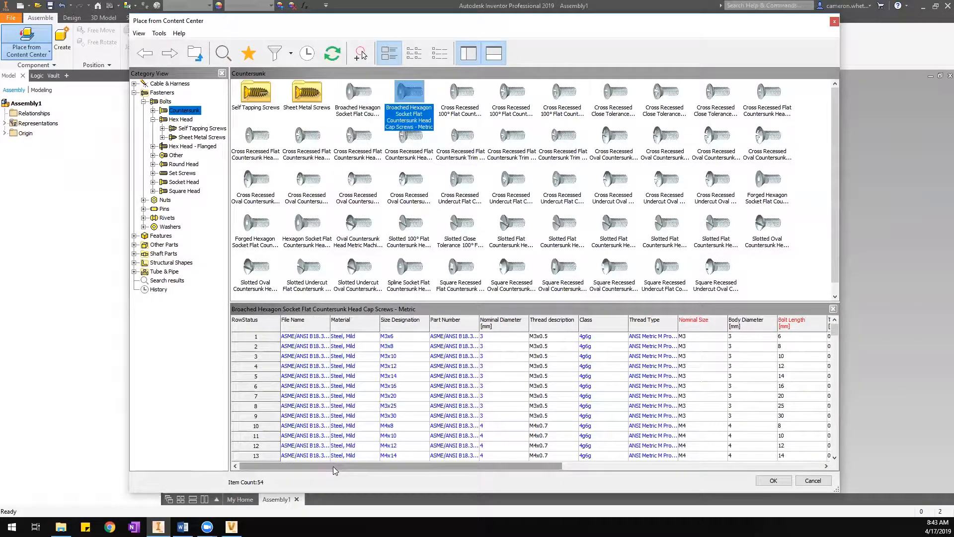
{"action": "mouse_move", "coordinate": [837, 329]}
{"action": "left_mouse_down"}
{"action": "mouse_move", "coordinate": [838, 366]}
{"action": "mouse_move", "coordinate": [836, 324]}
{"action": "left_mouse_up"}
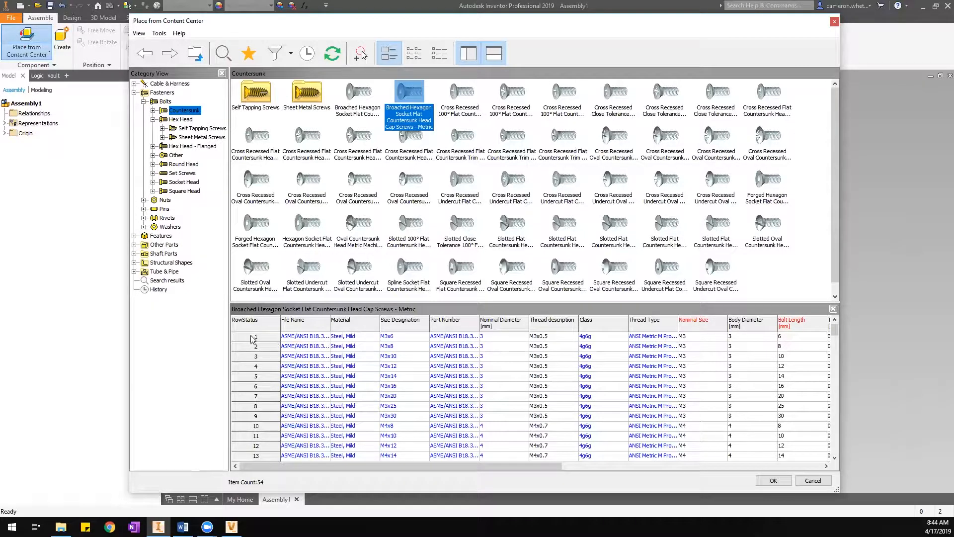
{"action": "left_click", "coordinate": [276, 339]}
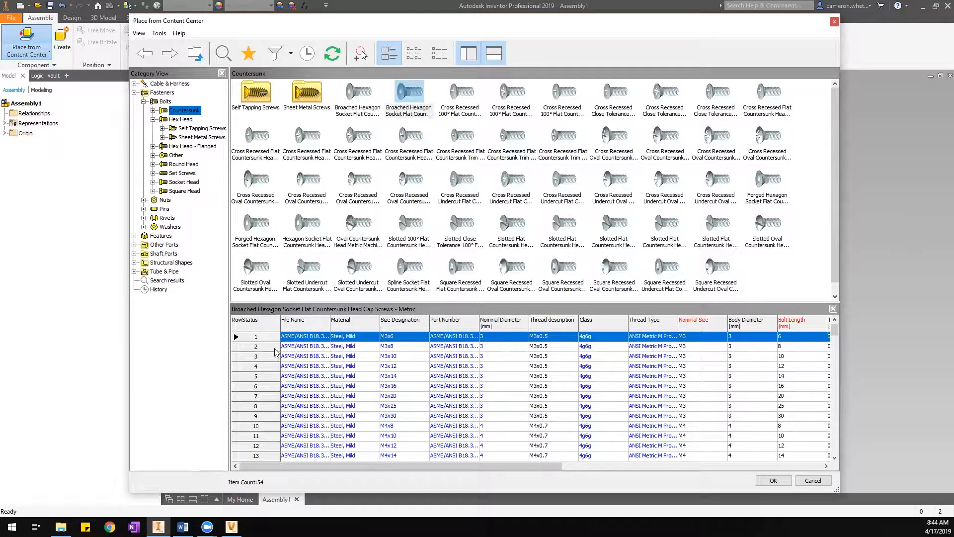
Select sizes M3x8 then M3x10, scrolling through the size table.
{"action": "left_click", "coordinate": [275, 347]}
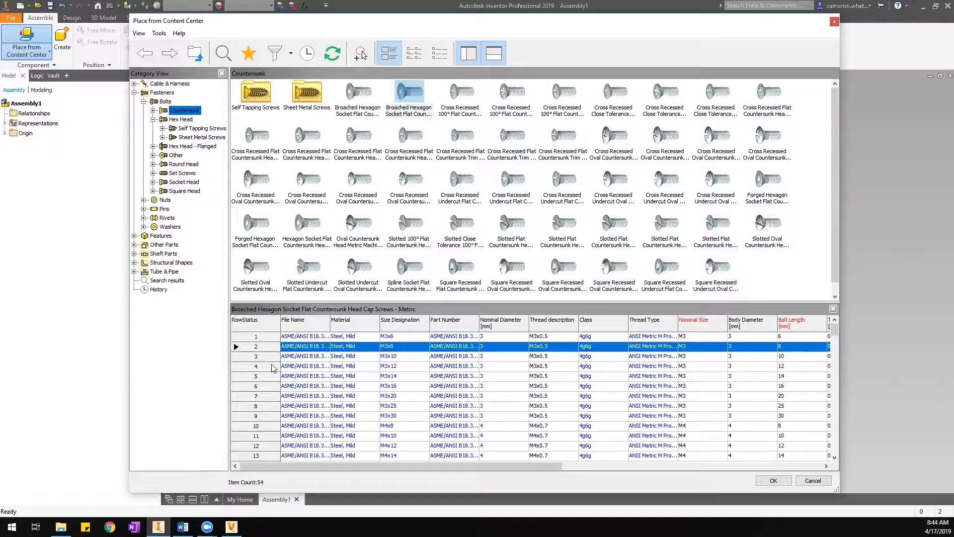
{"action": "left_click", "coordinate": [270, 358]}
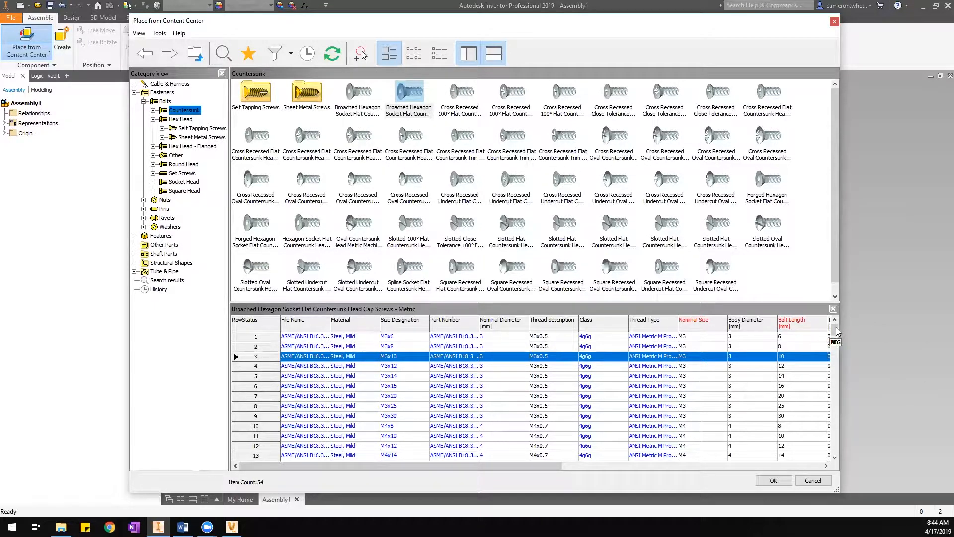
{"action": "left_click", "coordinate": [837, 348]}
{"action": "left_click_drag", "start_coordinate": [836, 348], "coordinate": [836, 328]}
{"action": "left_click", "coordinate": [415, 97]}
Review the Cross Recessed 100° countersunk screw sizes, then return to the Hex Head families.
{"action": "left_click", "coordinate": [473, 93]}
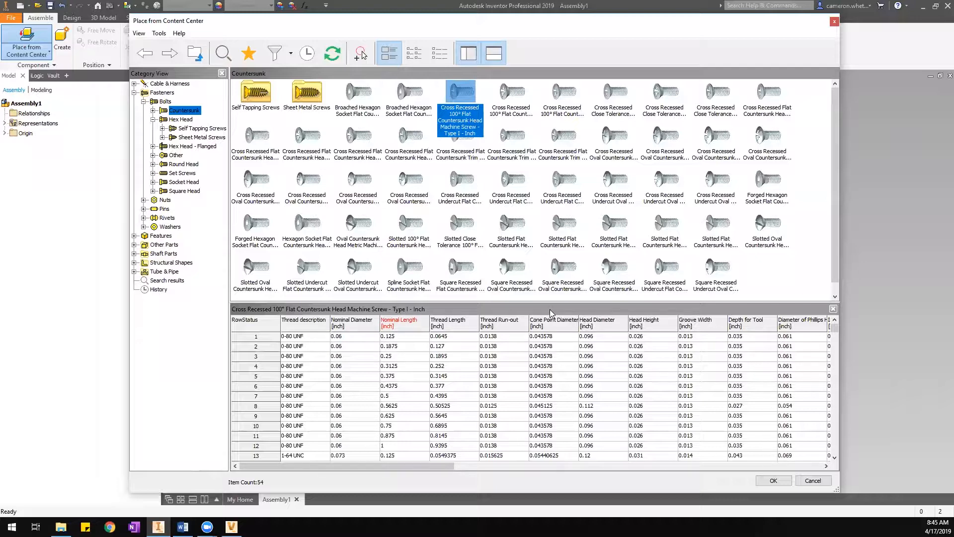
{"action": "left_click", "coordinate": [496, 59]}
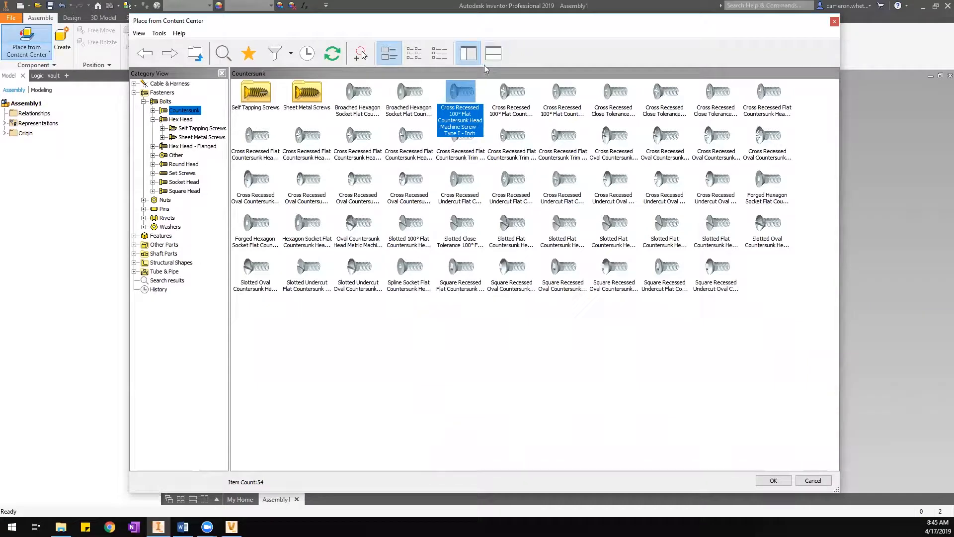
{"action": "left_click", "coordinate": [492, 58]}
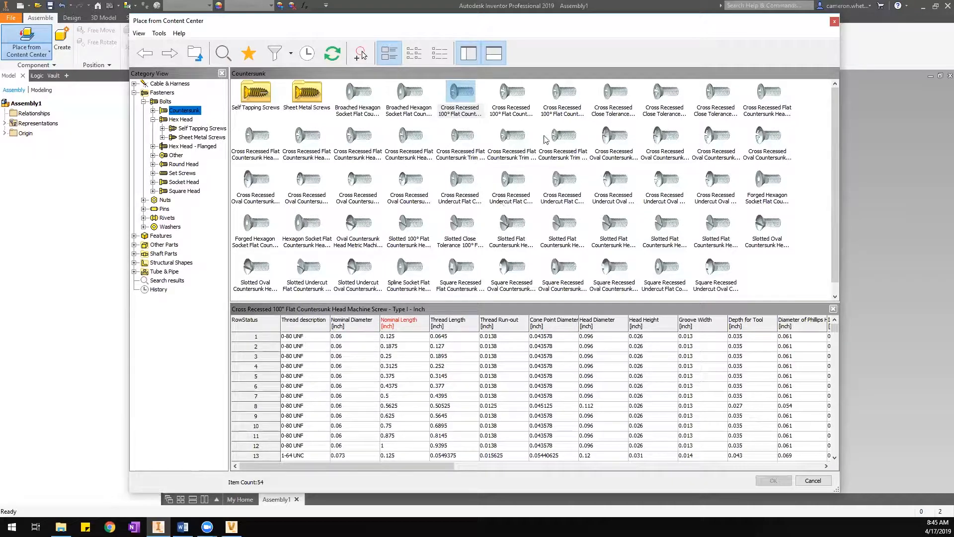
{"action": "left_click", "coordinate": [459, 94]}
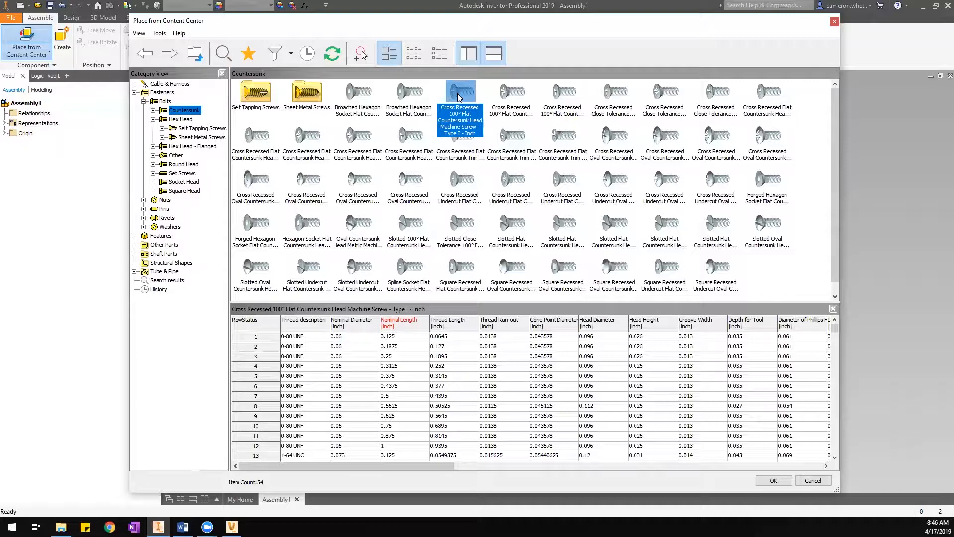
{"action": "left_click_drag", "start_coordinate": [330, 466], "coordinate": [369, 479]}
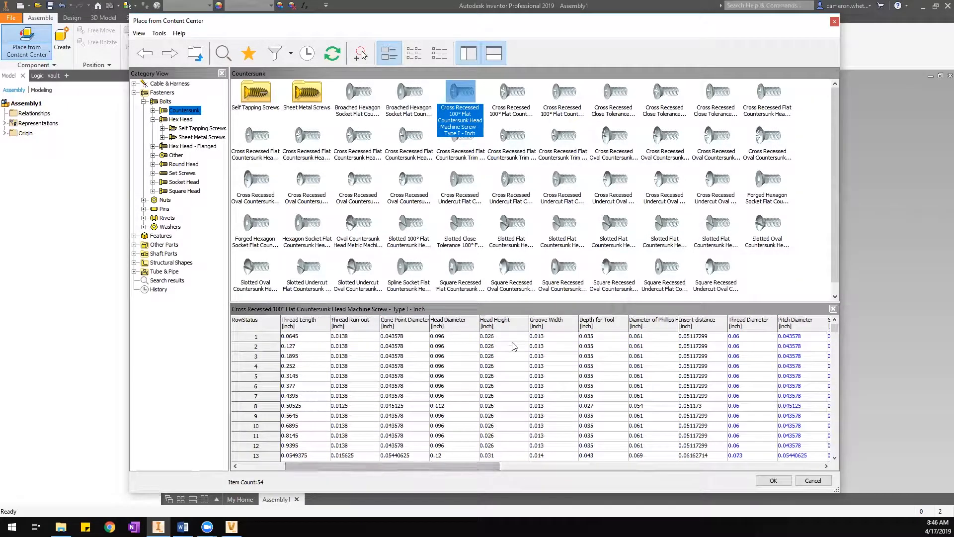
{"action": "left_click", "coordinate": [556, 329]}
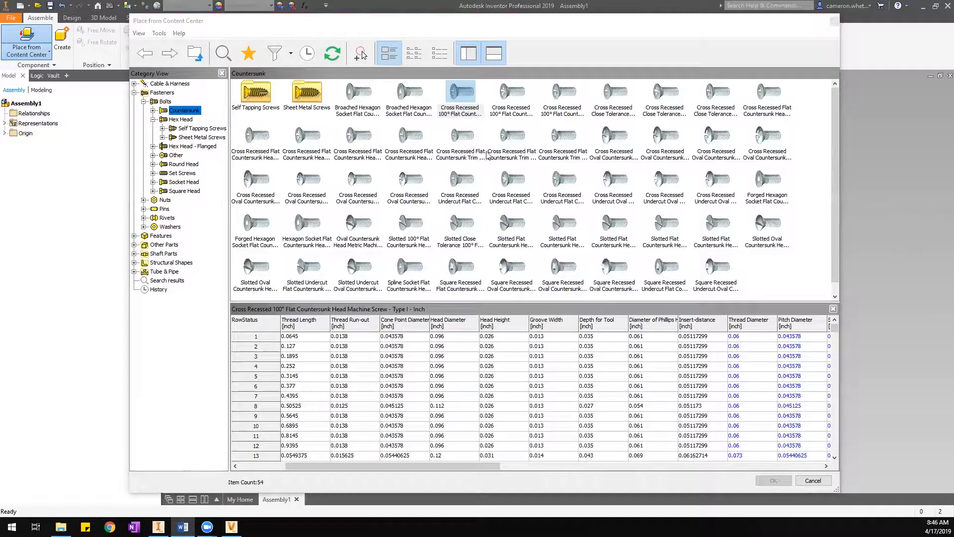
{"action": "left_click", "coordinate": [177, 121]}
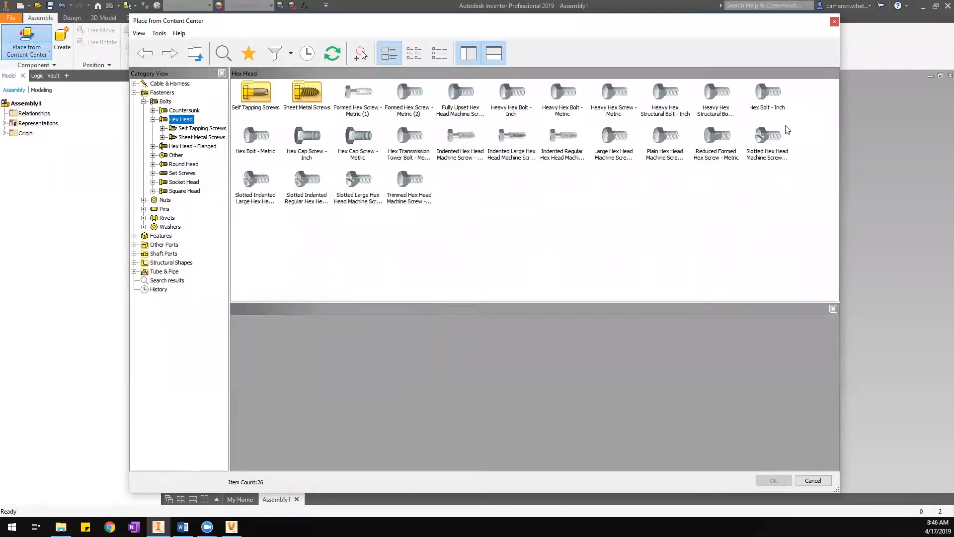
Choose the Hex Bolt - Inch family and confirm it to open its size dialog.
{"action": "left_click", "coordinate": [770, 91]}
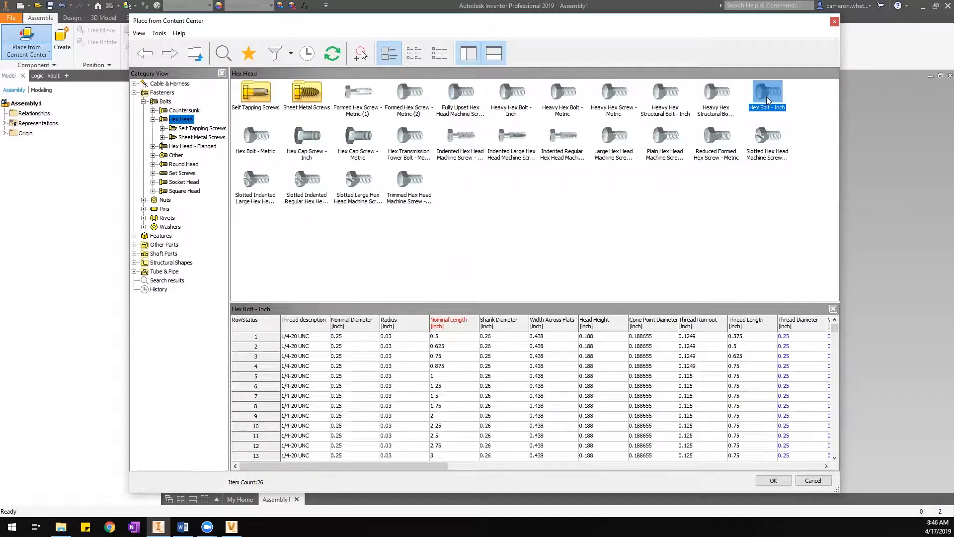
{"action": "left_click", "coordinate": [780, 483]}
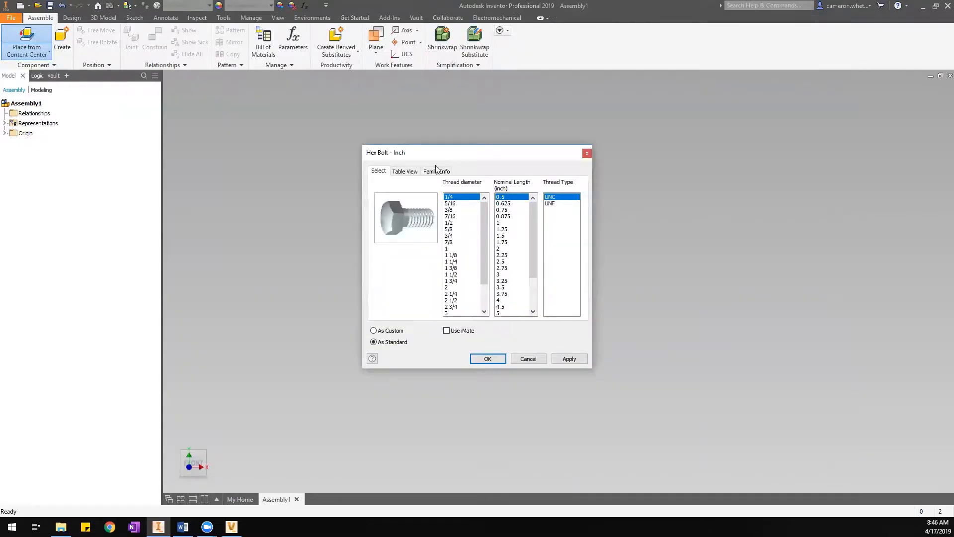
Move the Hex Bolt - Inch size dialog up and to the left.
{"action": "left_click_drag", "start_coordinate": [434, 157], "coordinate": [429, 144]}
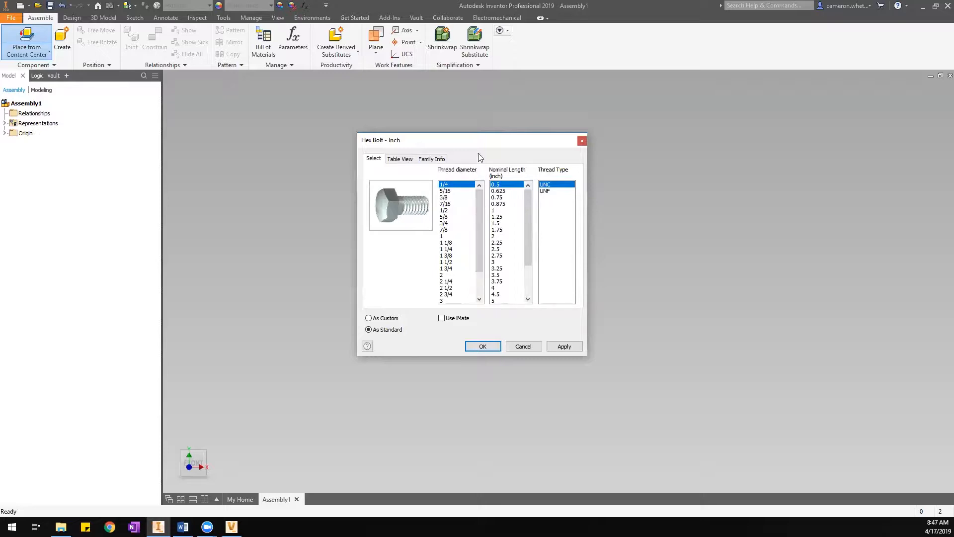
{"action": "left_click_drag", "start_coordinate": [474, 141], "coordinate": [375, 111]}
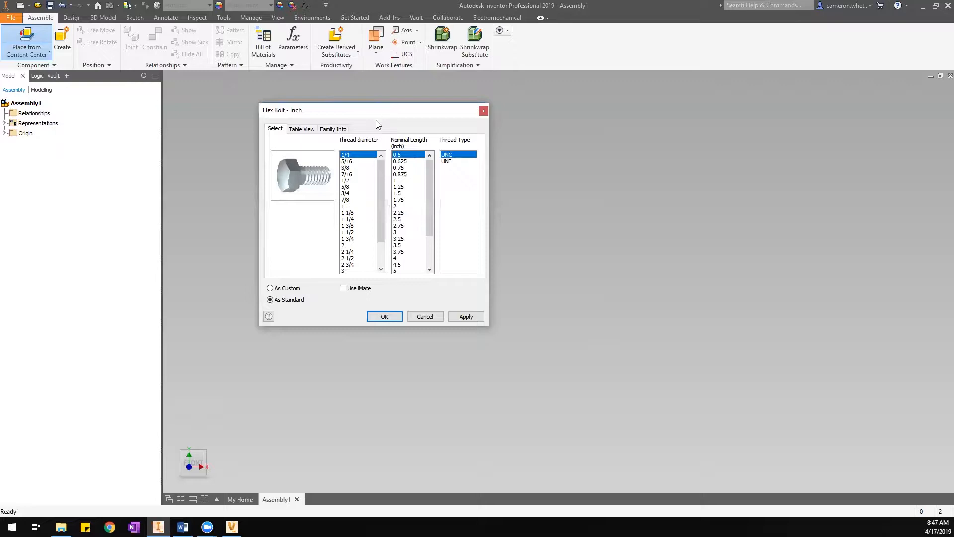
{"action": "left_click", "coordinate": [308, 130]}
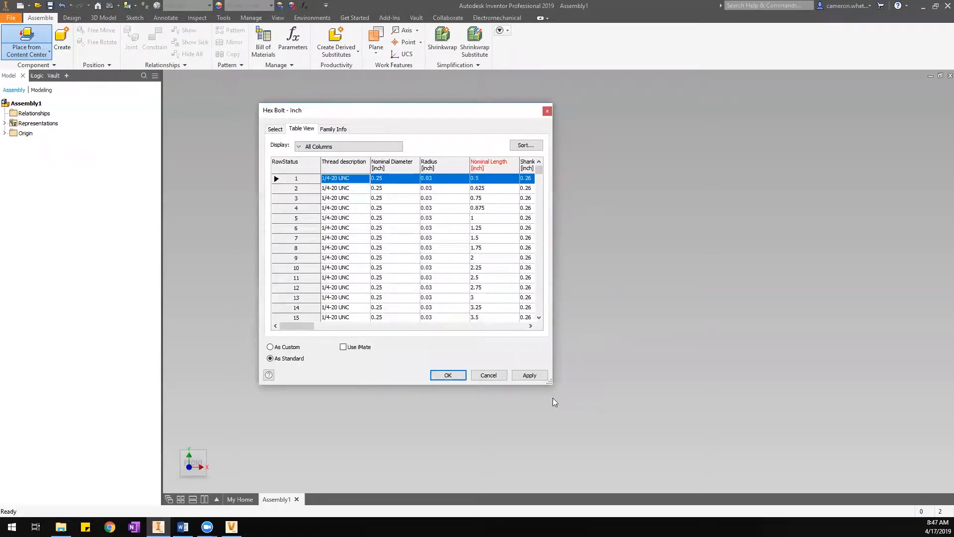
{"action": "left_click_drag", "start_coordinate": [549, 382], "coordinate": [875, 468]}
{"action": "left_click_drag", "start_coordinate": [374, 414], "coordinate": [352, 418]}
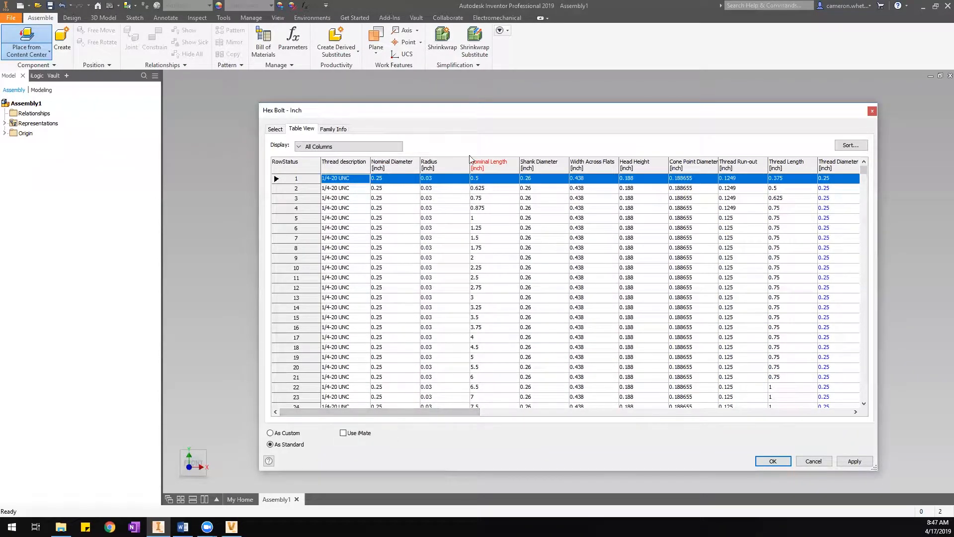
{"action": "left_click_drag", "start_coordinate": [426, 417], "coordinate": [797, 417]}
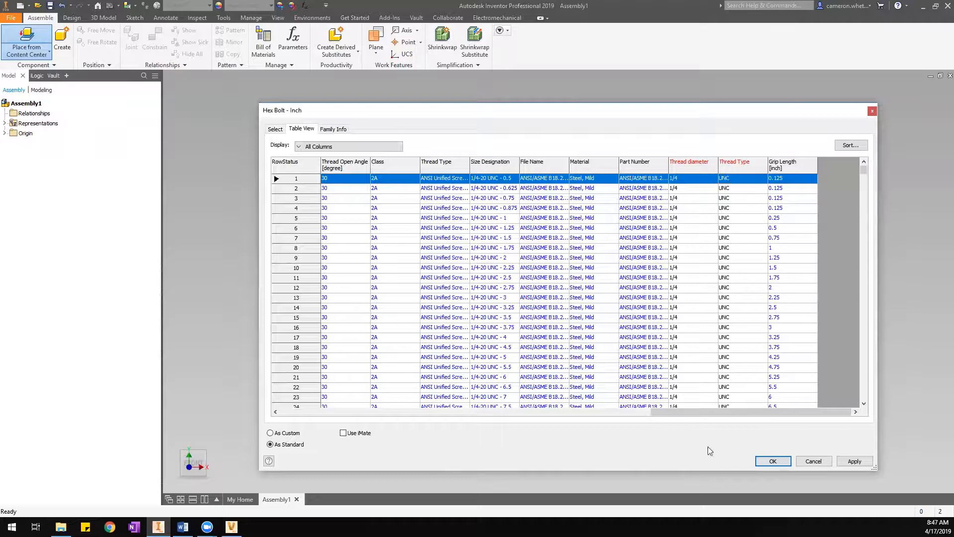
{"action": "left_click_drag", "start_coordinate": [703, 412], "coordinate": [538, 417]}
{"action": "left_click_drag", "start_coordinate": [383, 436], "coordinate": [346, 419]}
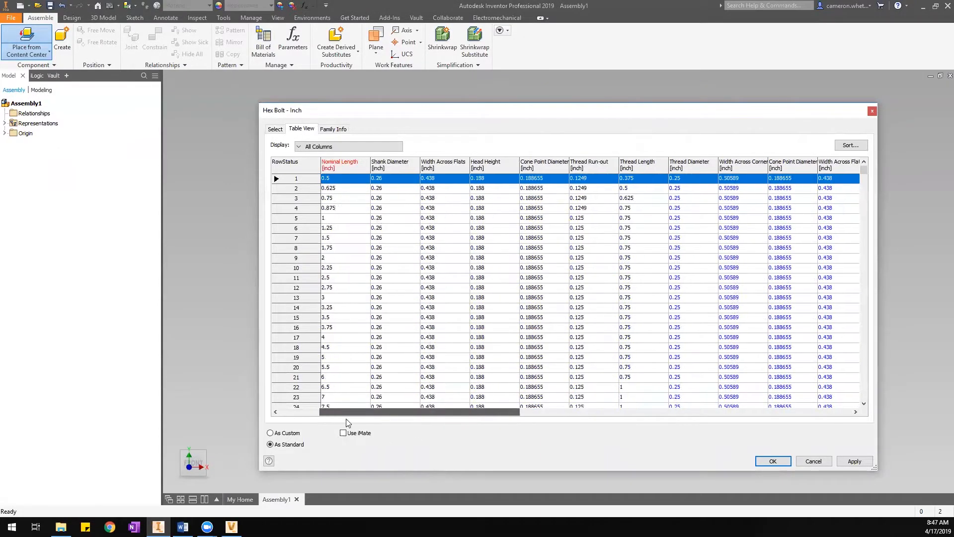
{"action": "left_click", "coordinate": [276, 129]}
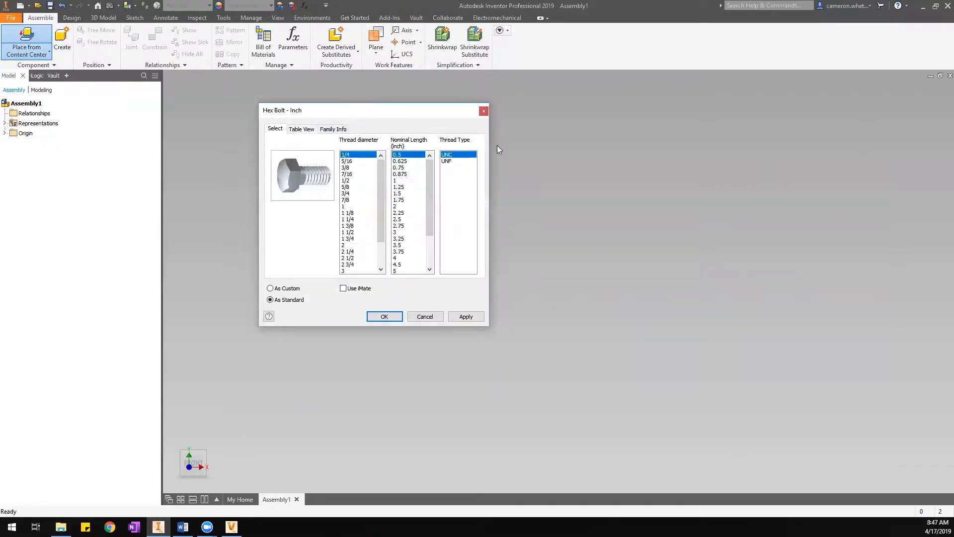
Size the hex bolt at 1 1/8 diameter, 2.5 length, UNC thread, and accept.
{"action": "left_click", "coordinate": [363, 213]}
{"action": "left_click", "coordinate": [410, 207]}
{"action": "left_click", "coordinate": [412, 165]}
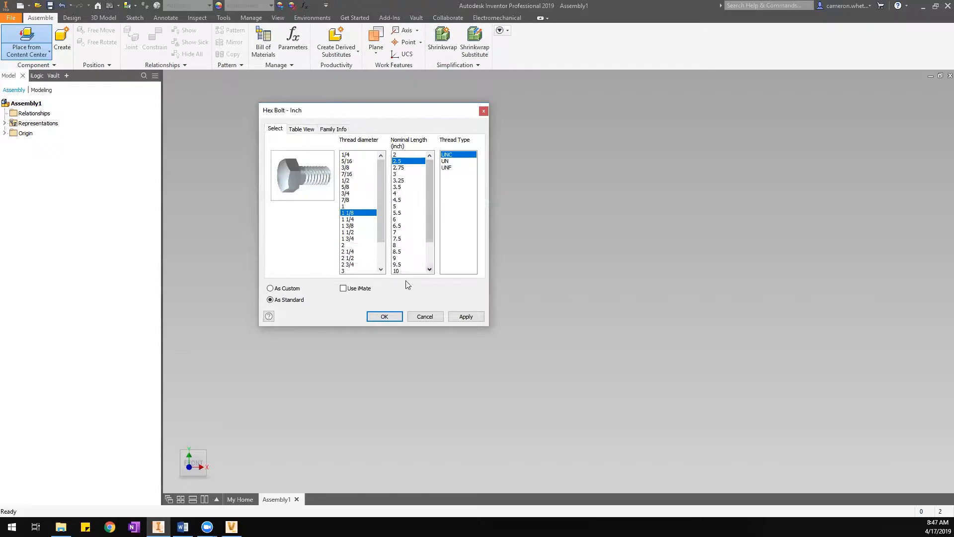
{"action": "left_click", "coordinate": [386, 316]}
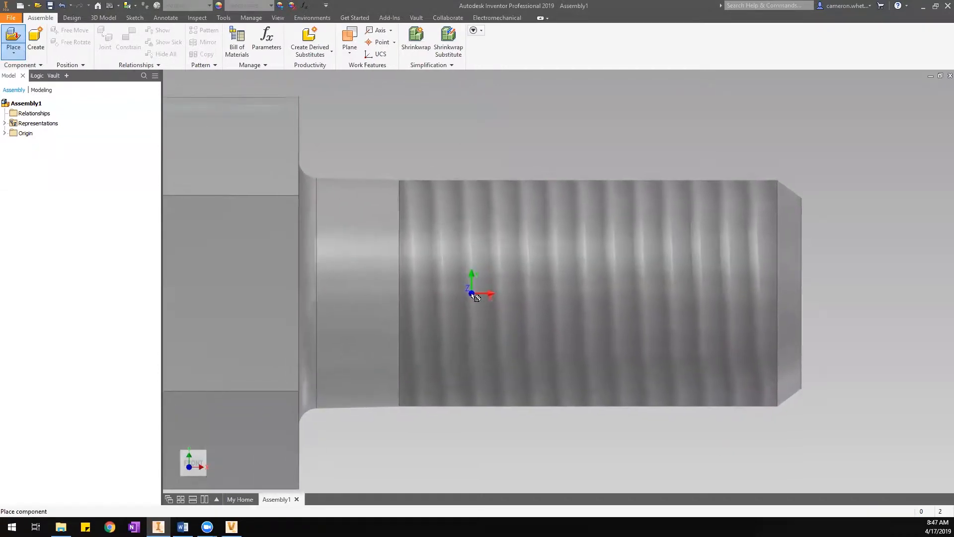
Place one 1 1/8-7 UNC - 2.5 hex bolt, finish placement, then centre and select it.
{"action": "scroll", "coordinate": [472, 294], "scroll_direction": "down", "scroll_amount": 5}
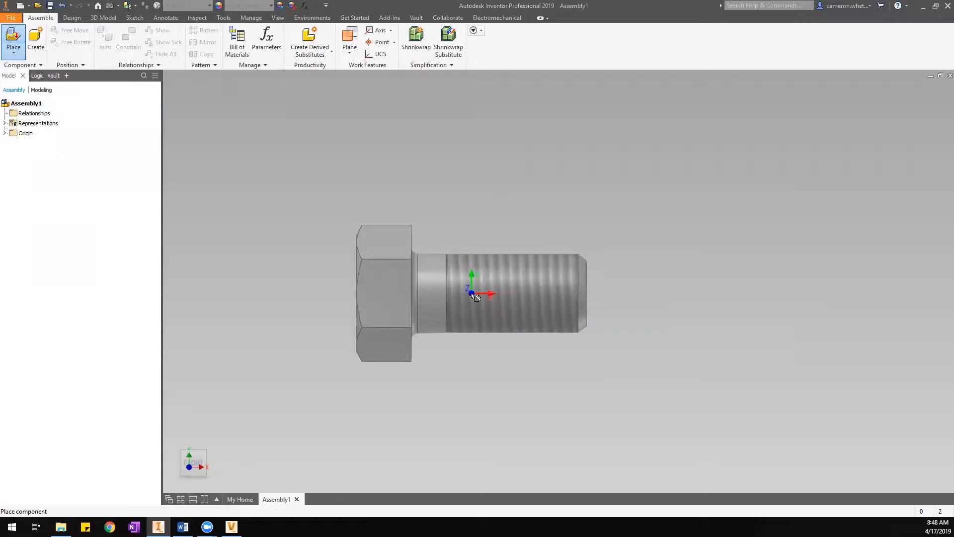
{"action": "left_click", "coordinate": [502, 288]}
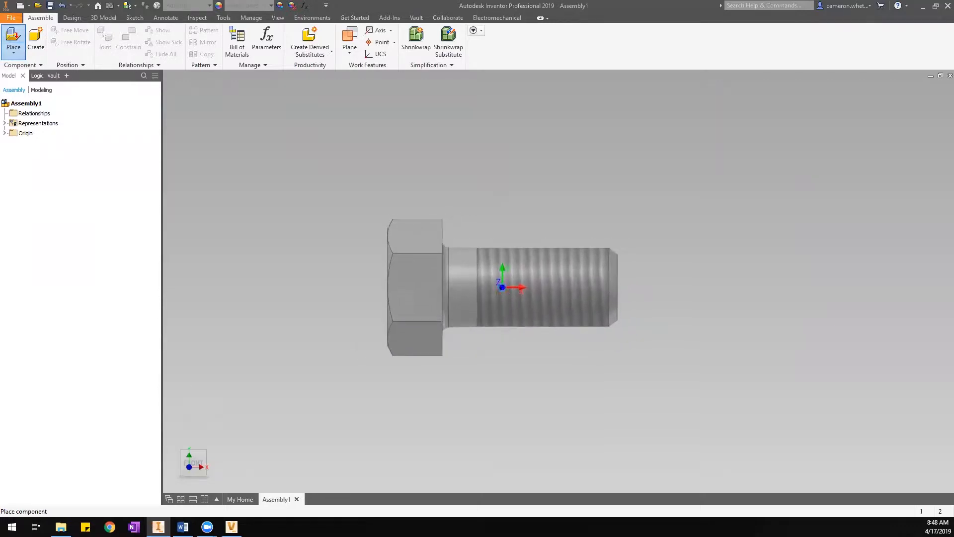
{"action": "right_click", "coordinate": [363, 249]}
{"action": "left_click", "coordinate": [401, 251]}
{"action": "middle_click_drag", "start_coordinate": [395, 284], "coordinate": [454, 204]}
{"action": "left_click", "coordinate": [518, 262]}
Open iProperties for the placed hex bolt from its right-click menu.
{"action": "right_click", "coordinate": [518, 262]}
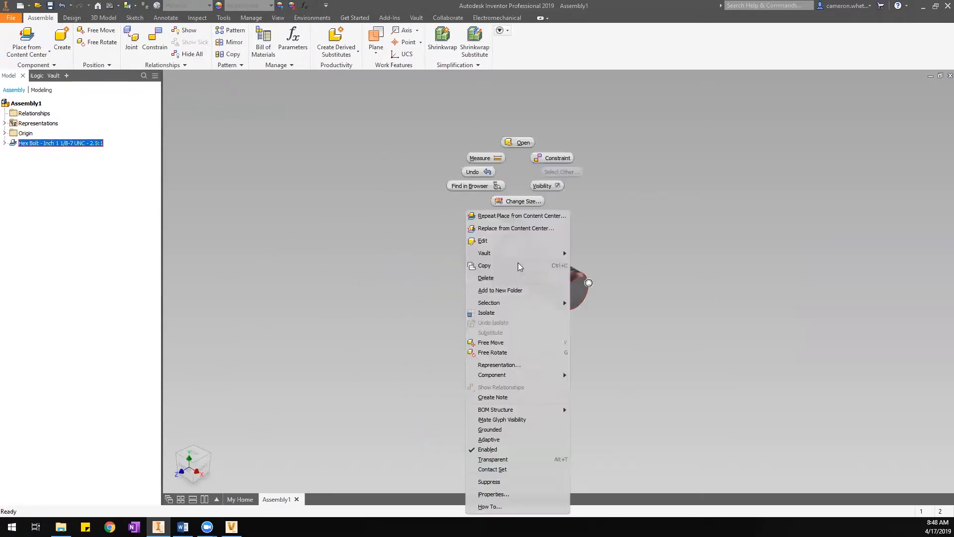
{"action": "left_click", "coordinate": [521, 497]}
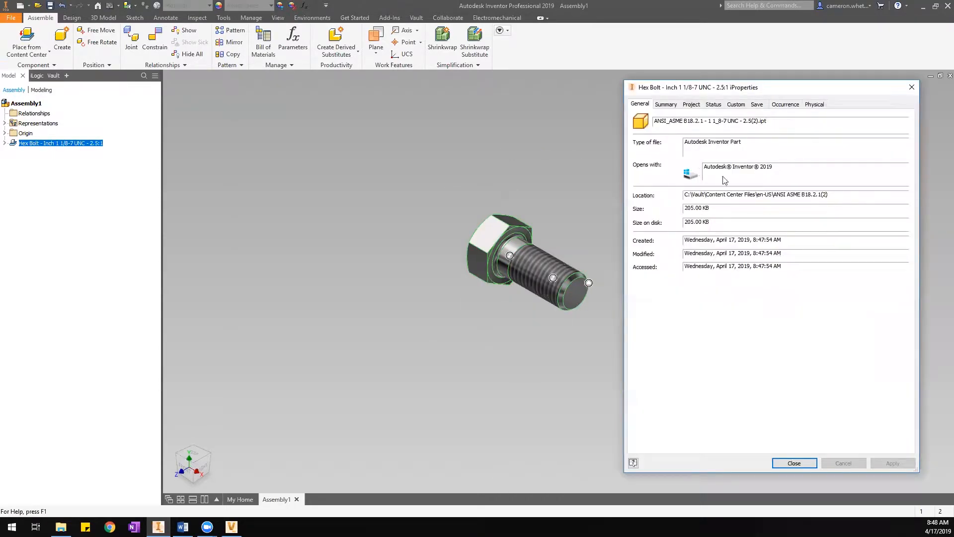
Copy the bolt's Content Center Files location path from iProperties.
{"action": "left_click_drag", "start_coordinate": [655, 121], "coordinate": [770, 121]}
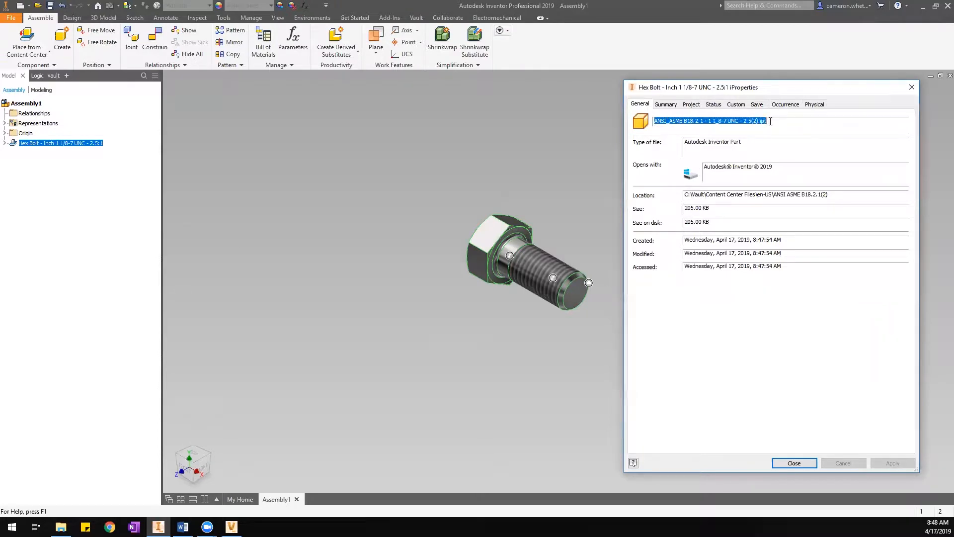
{"action": "left_click_drag", "start_coordinate": [685, 194], "coordinate": [846, 194]}
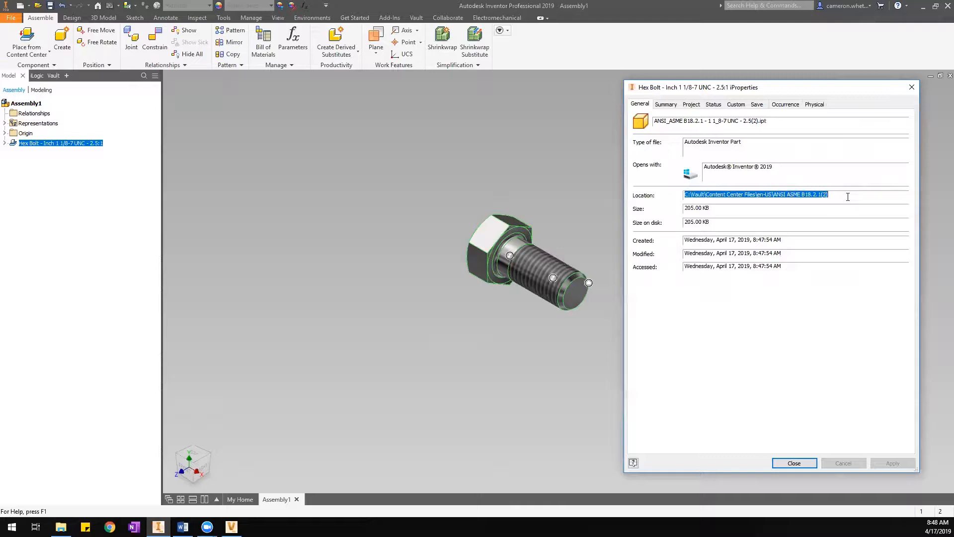
{"action": "left_click", "coordinate": [848, 197]}
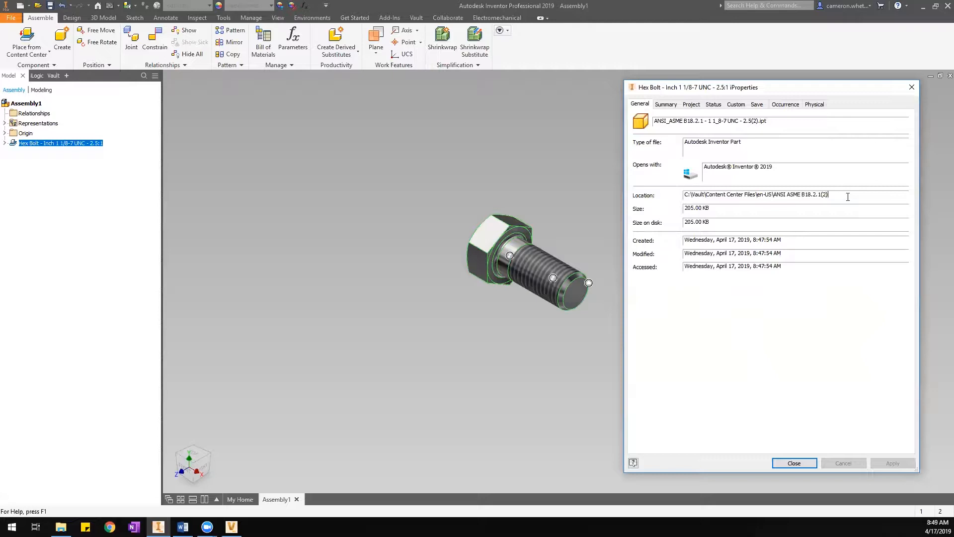
{"action": "left_click_drag", "start_coordinate": [829, 194], "coordinate": [685, 195]}
{"action": "right_click", "coordinate": [774, 192]}
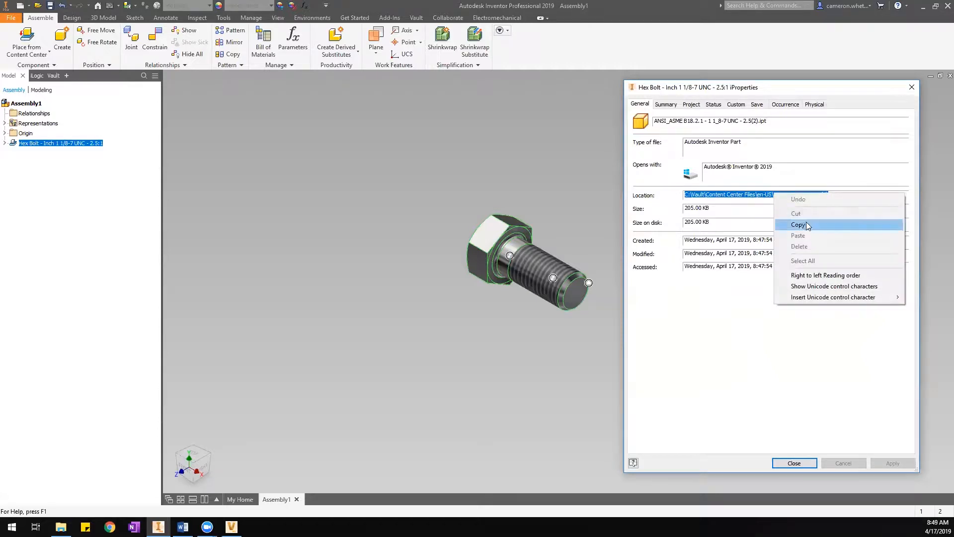
{"action": "left_click", "coordinate": [807, 225]}
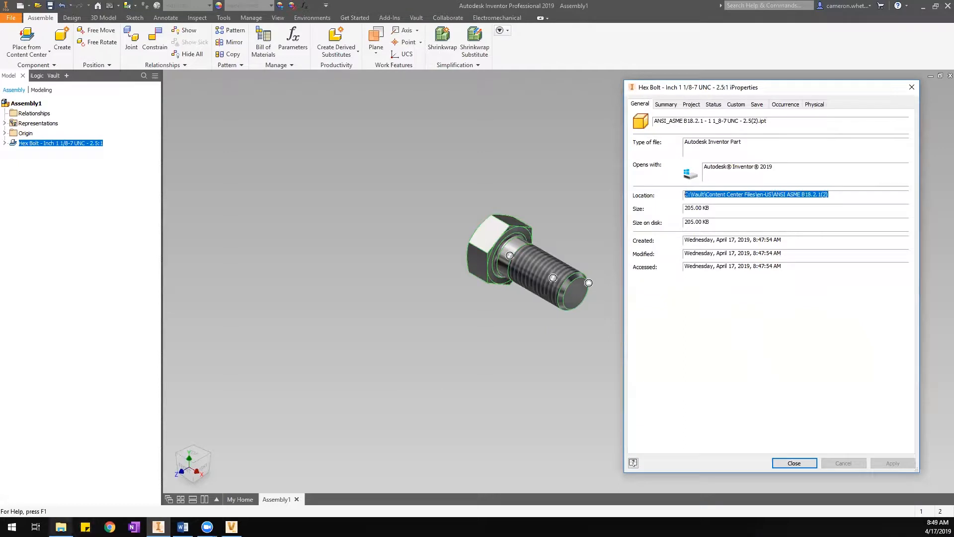
Open a new File Explorer window showing This PC.
{"action": "left_click", "coordinate": [704, 194]}
{"action": "left_click_drag", "start_coordinate": [685, 195], "coordinate": [698, 196]}
{"action": "left_click", "coordinate": [709, 197]}
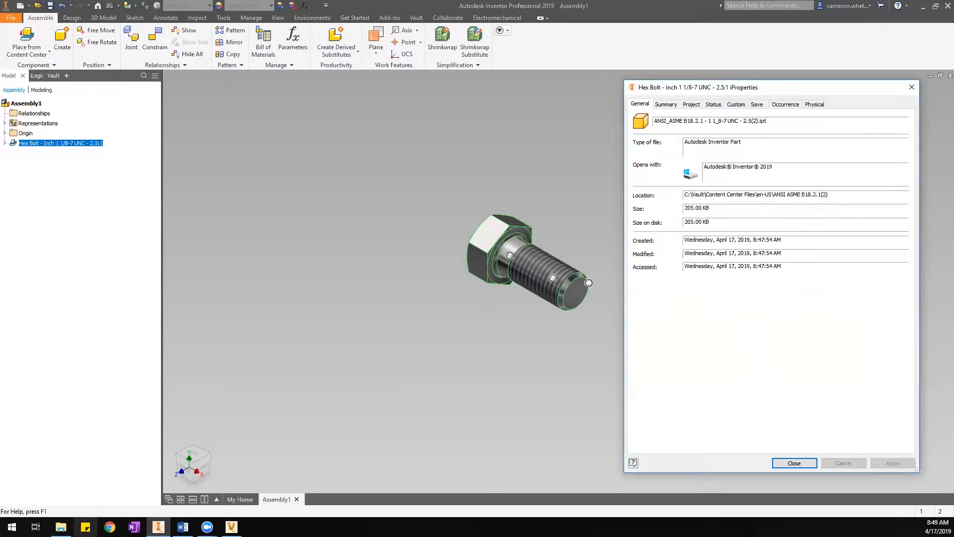
{"action": "left_click", "coordinate": [61, 527]}
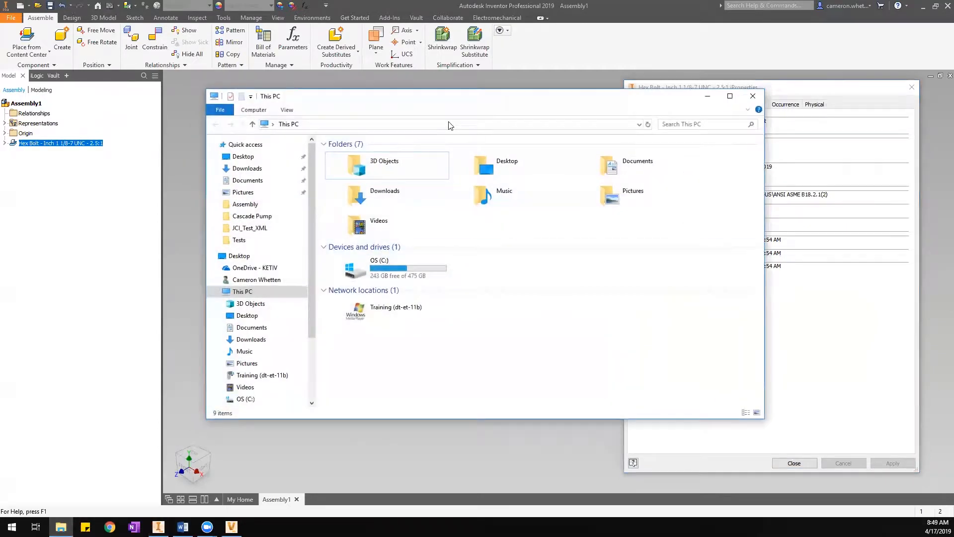
Paste the copied Vault path to reach the ANSI ASME B18.2.1(2) bolt folder, then return to Inventor.
{"action": "left_click", "coordinate": [442, 128]}
{"action": "right_click", "coordinate": [442, 129]}
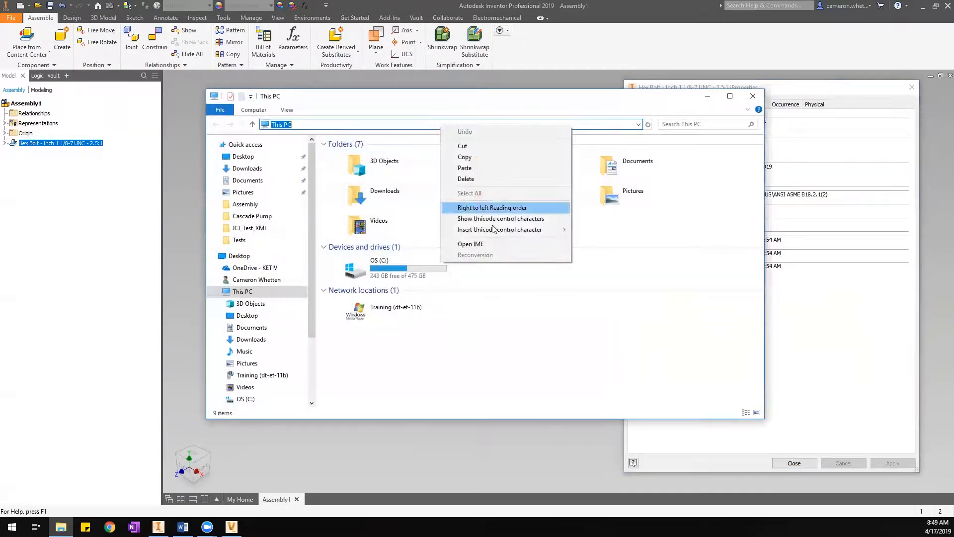
{"action": "left_click", "coordinate": [490, 164]}
{"action": "key", "text": "Return"}
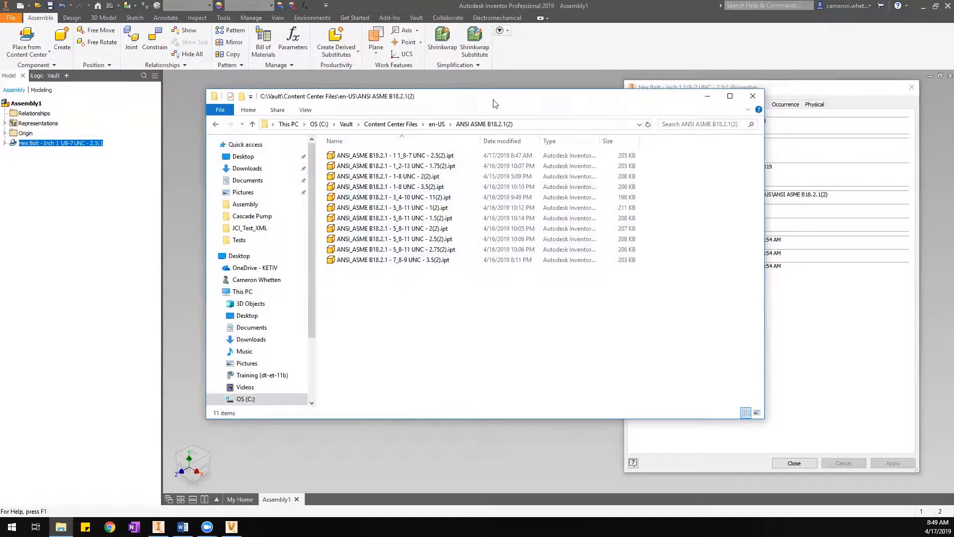
{"action": "left_click_drag", "start_coordinate": [608, 106], "coordinate": [706, 92]}
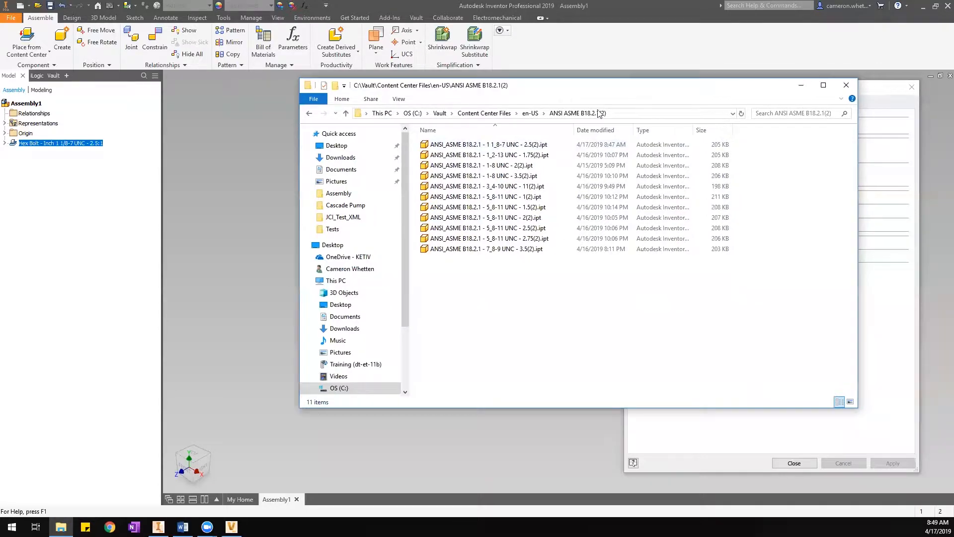
{"action": "left_click", "coordinate": [790, 465]}
Close iProperties, browse Content Center's Hex Bolt - Inch sizes, and bring the bolt folder forward.
{"action": "left_click", "coordinate": [794, 464]}
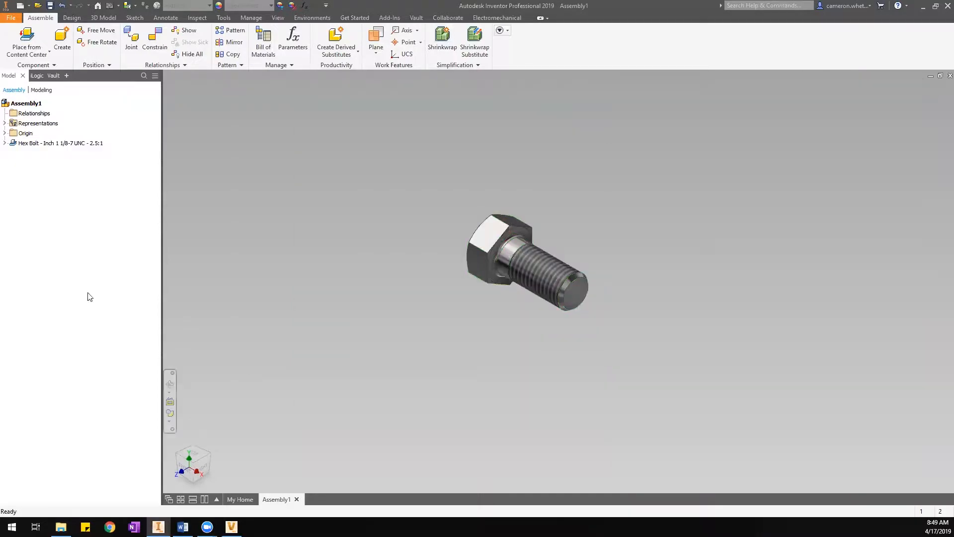
{"action": "left_click", "coordinate": [20, 40]}
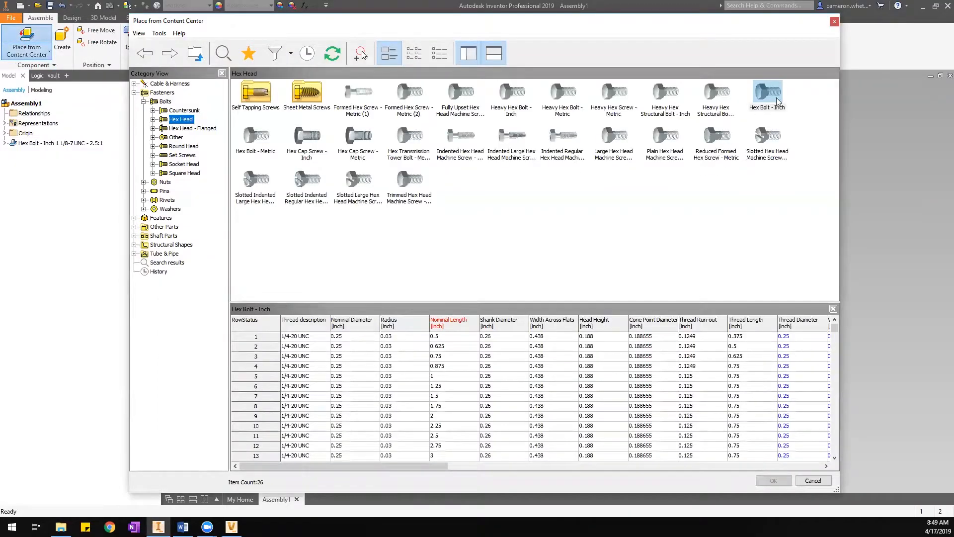
{"action": "left_click_drag", "start_coordinate": [834, 326], "coordinate": [841, 462]}
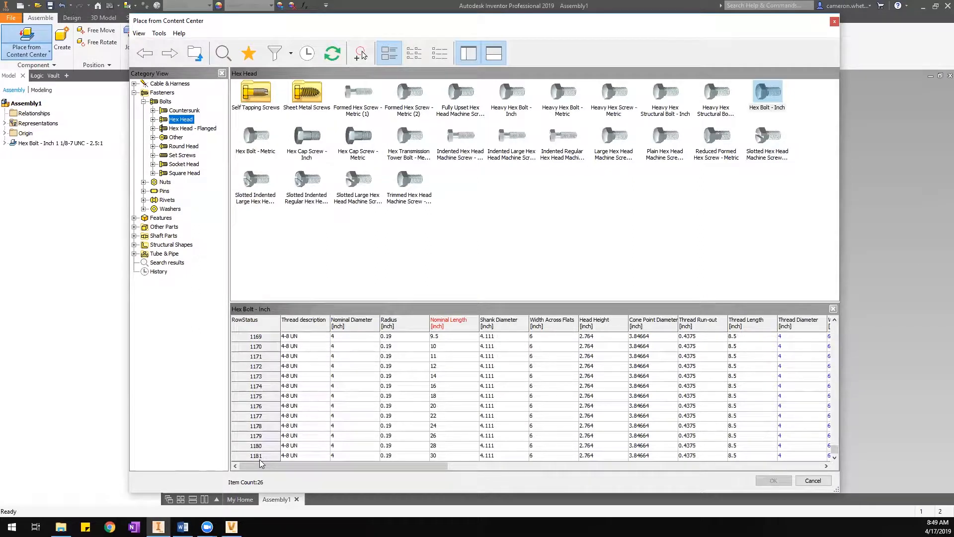
{"action": "left_click", "coordinate": [60, 527]}
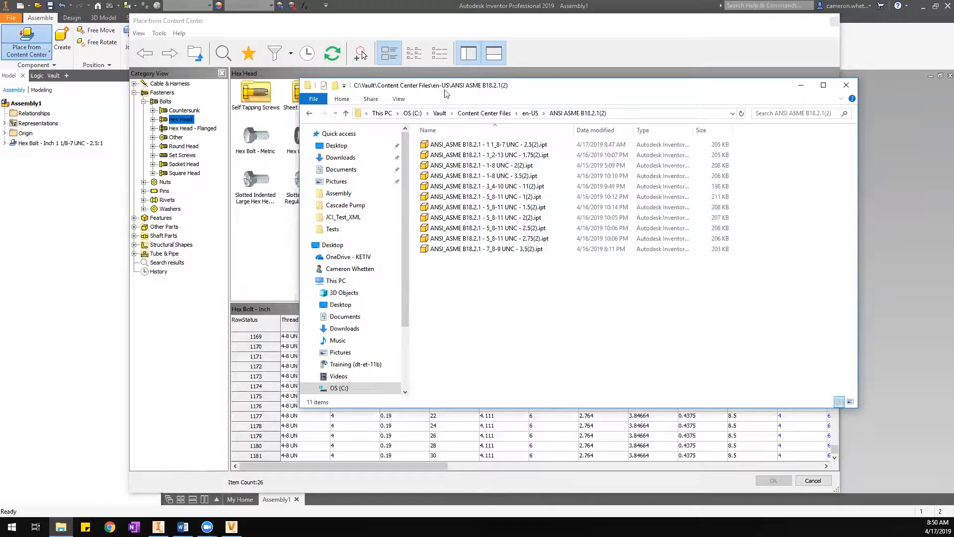
Shift the ANSI ASME B18.2.1(2) folder window up and right to uncover the Hex Head bolt types.
{"action": "left_click_drag", "start_coordinate": [526, 93], "coordinate": [599, 83]}
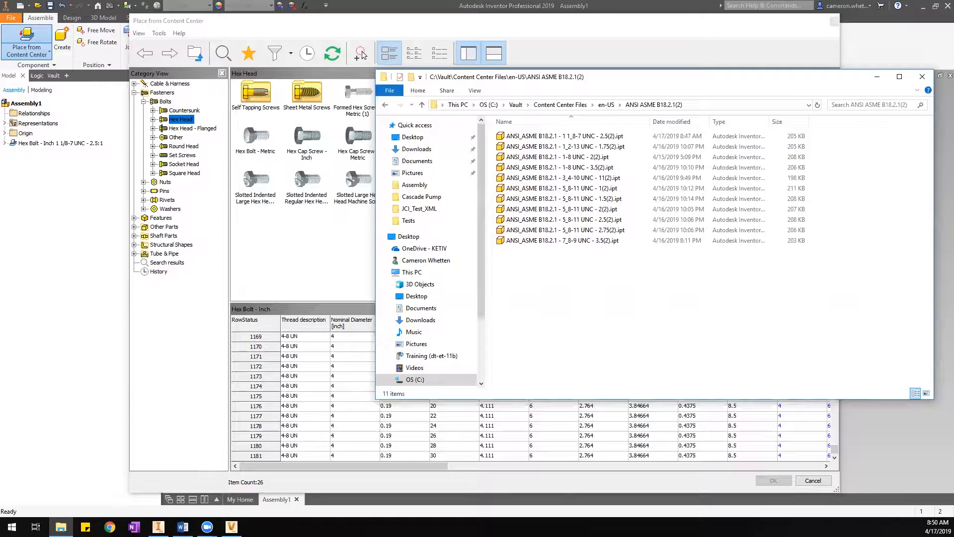
Bring the Content Center window with the Hex Bolt - Inch size table back to the front.
{"action": "left_click", "coordinate": [609, 68]}
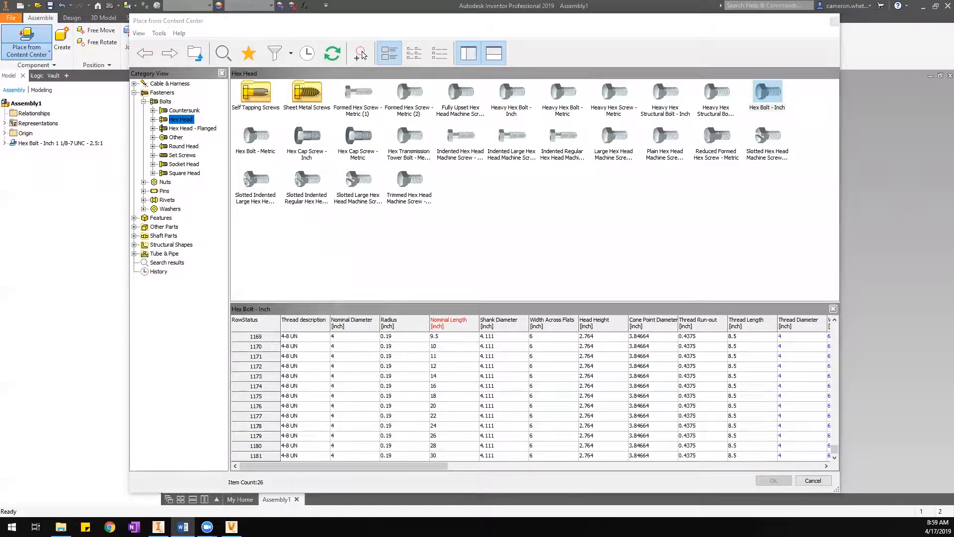
{"action": "left_click", "coordinate": [817, 484]}
Cancel Content Center and copy the library location path from Application Options' Content Center settings.
{"action": "left_click", "coordinate": [814, 481]}
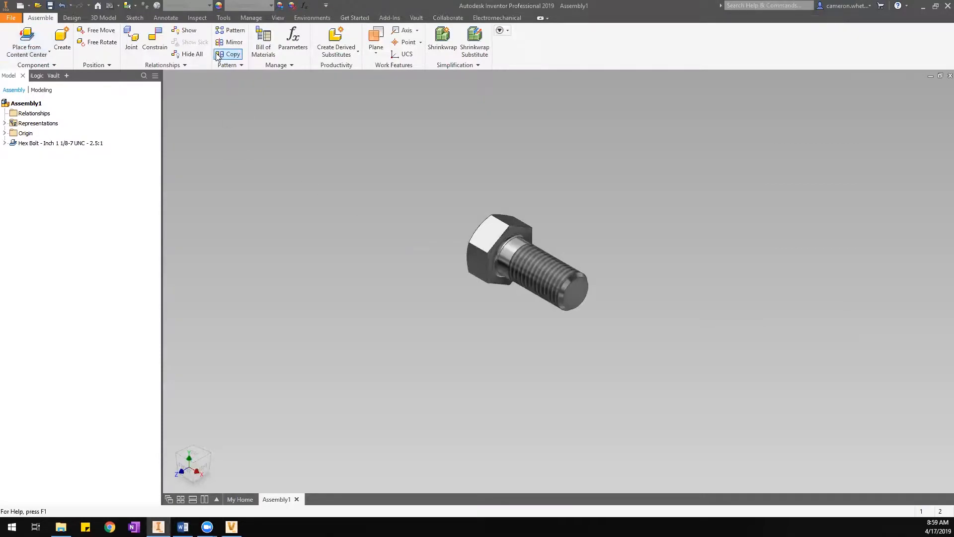
{"action": "left_click", "coordinate": [226, 17]}
{"action": "left_click", "coordinate": [150, 49]}
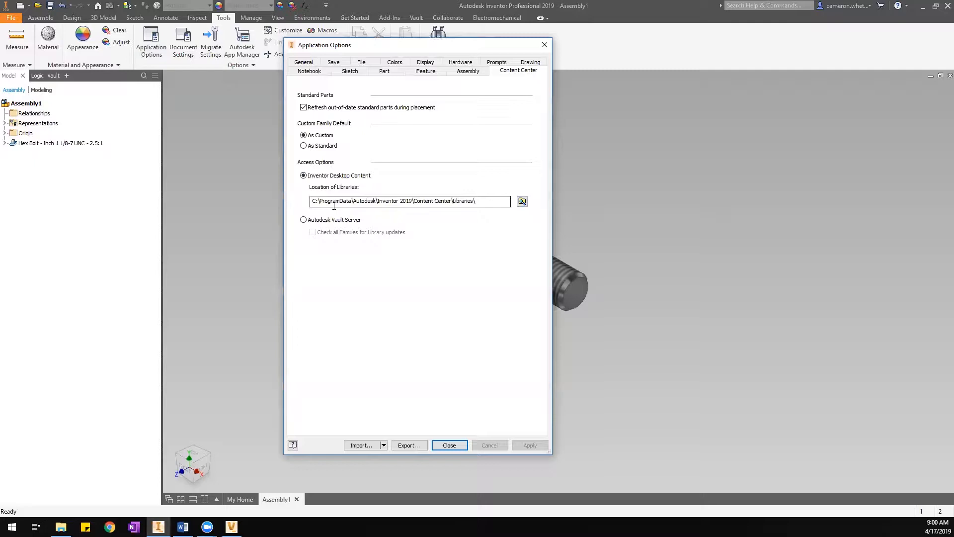
{"action": "left_click_drag", "start_coordinate": [478, 201], "coordinate": [311, 204]}
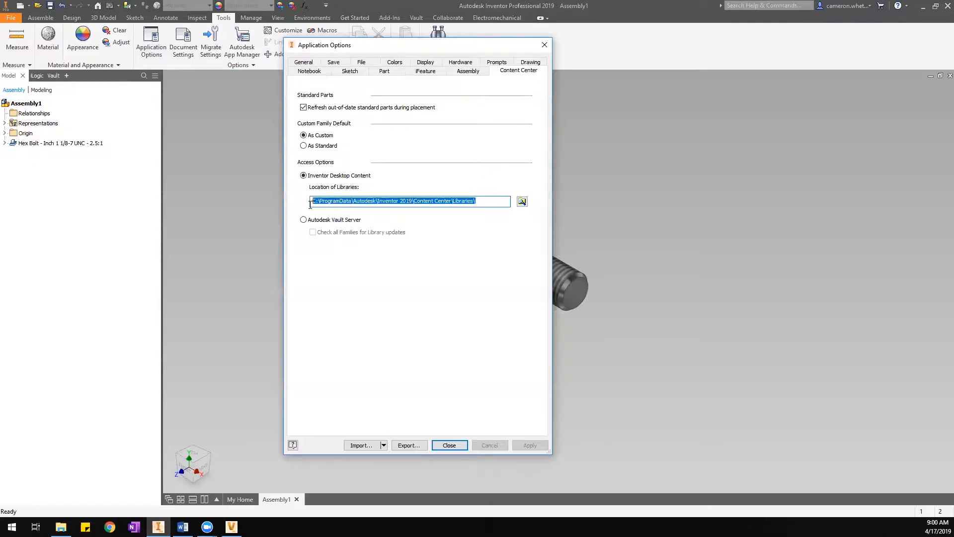
{"action": "left_click", "coordinate": [498, 201]}
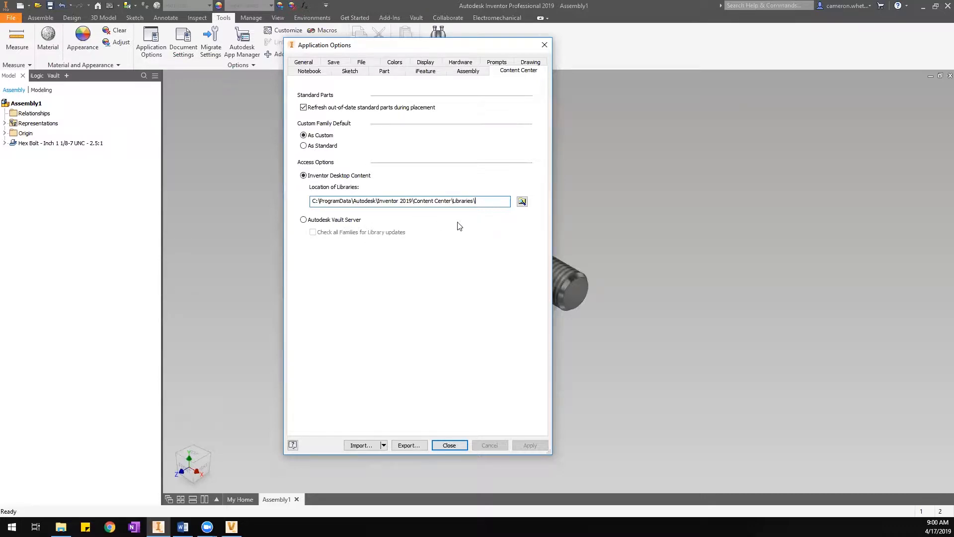
{"action": "left_click_drag", "start_coordinate": [479, 203], "coordinate": [312, 202]}
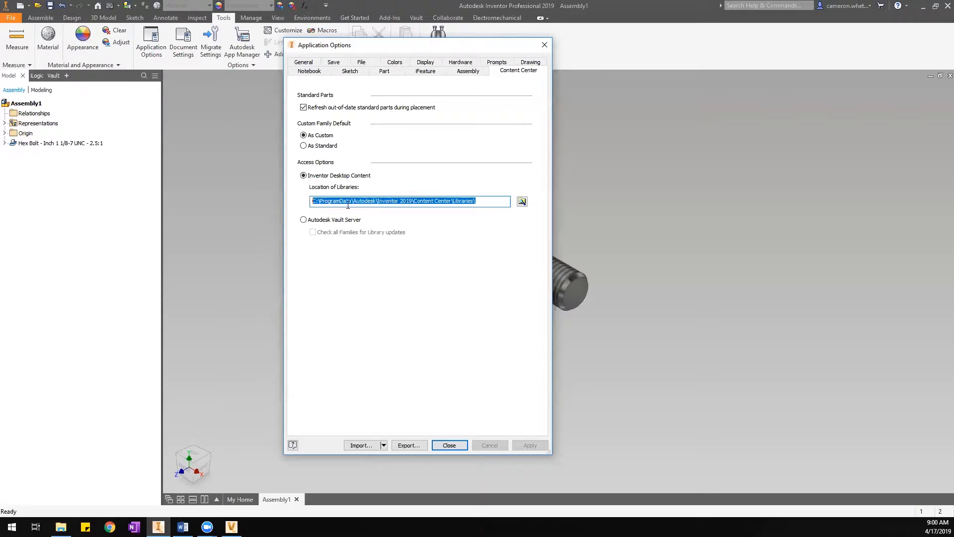
{"action": "right_click", "coordinate": [348, 205]}
{"action": "left_click", "coordinate": [370, 238]}
Paste the copied library path into File Explorer's address bar.
{"action": "left_click", "coordinate": [61, 527]}
{"action": "left_click", "coordinate": [705, 105]}
{"action": "right_click", "coordinate": [705, 105]}
{"action": "left_click", "coordinate": [728, 146]}
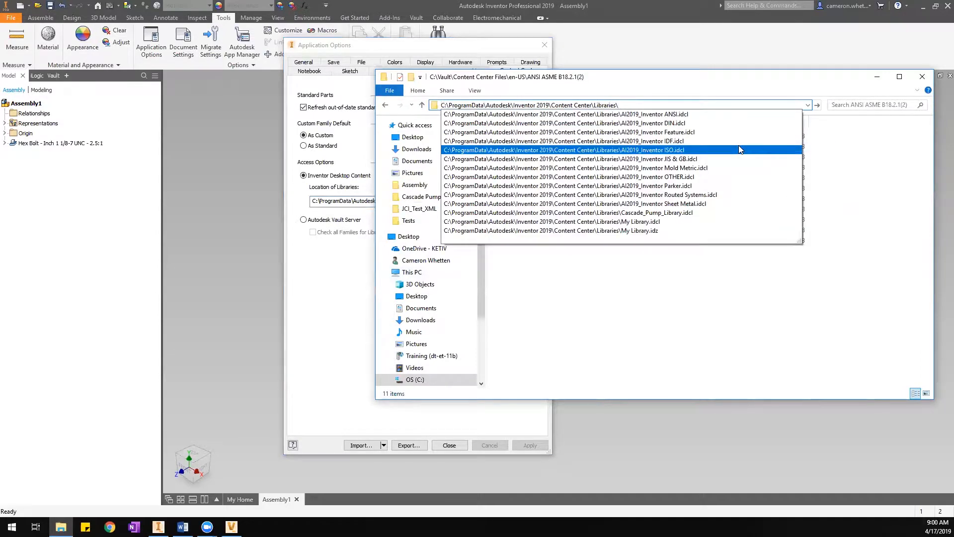
Open the Libraries folder and check the sizes of the ANSI, DIN, Feature, Parker and IDF .idcl files.
{"action": "key", "text": "Return"}
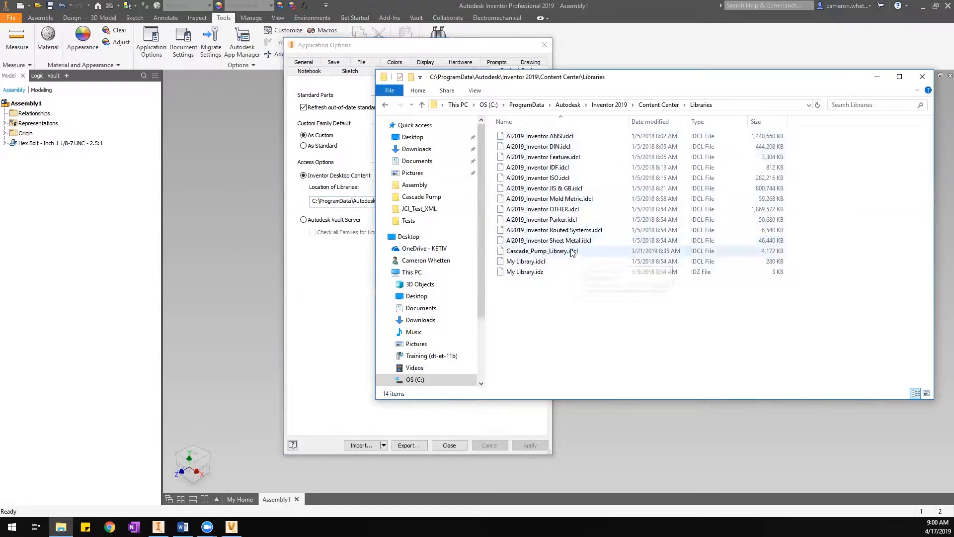
{"action": "left_click", "coordinate": [558, 137]}
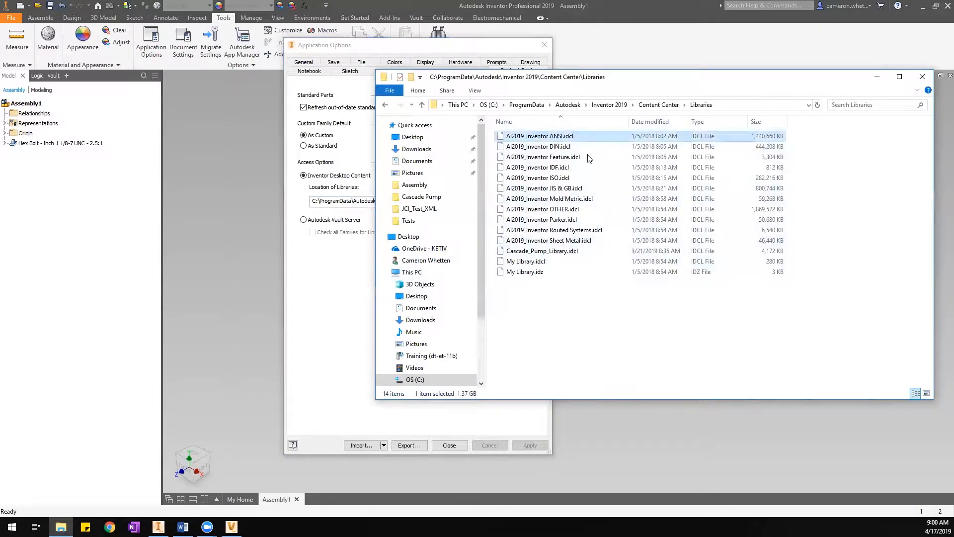
{"action": "left_click", "coordinate": [584, 151]}
{"action": "left_click", "coordinate": [584, 155]}
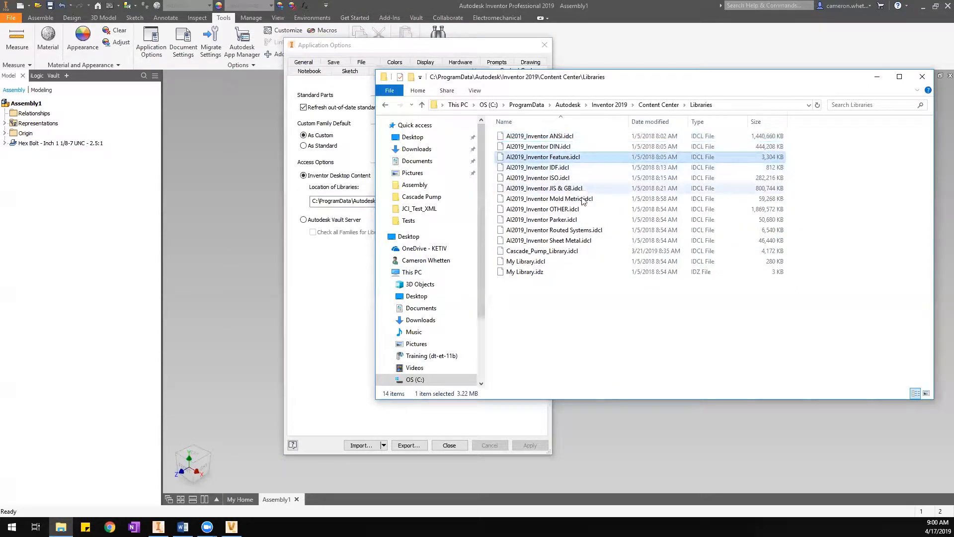
{"action": "left_click", "coordinate": [579, 220]}
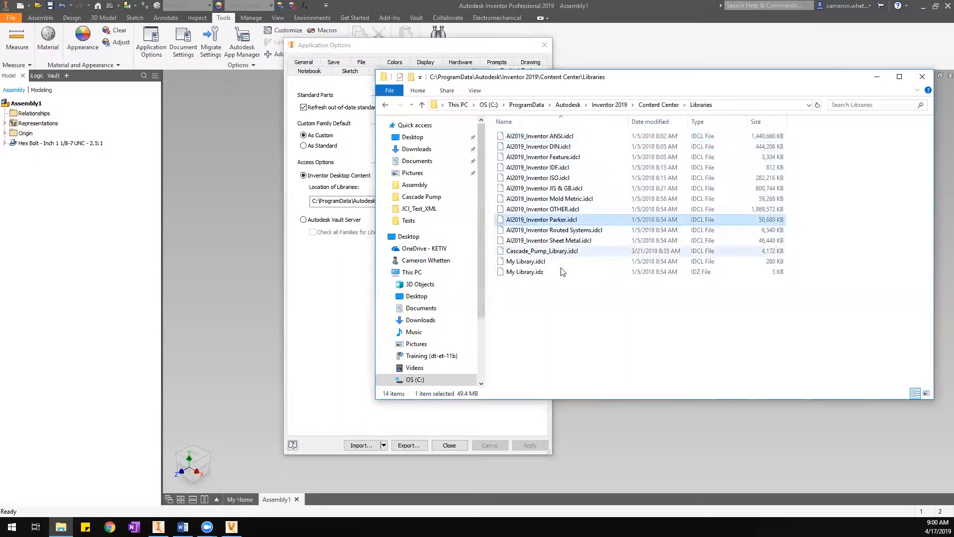
{"action": "left_click", "coordinate": [554, 168]}
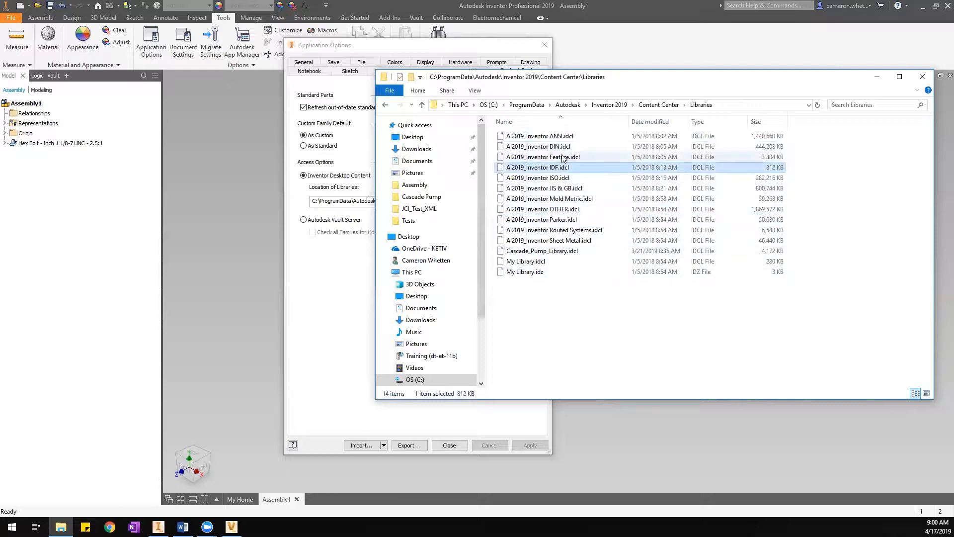
{"action": "left_click", "coordinate": [563, 137]}
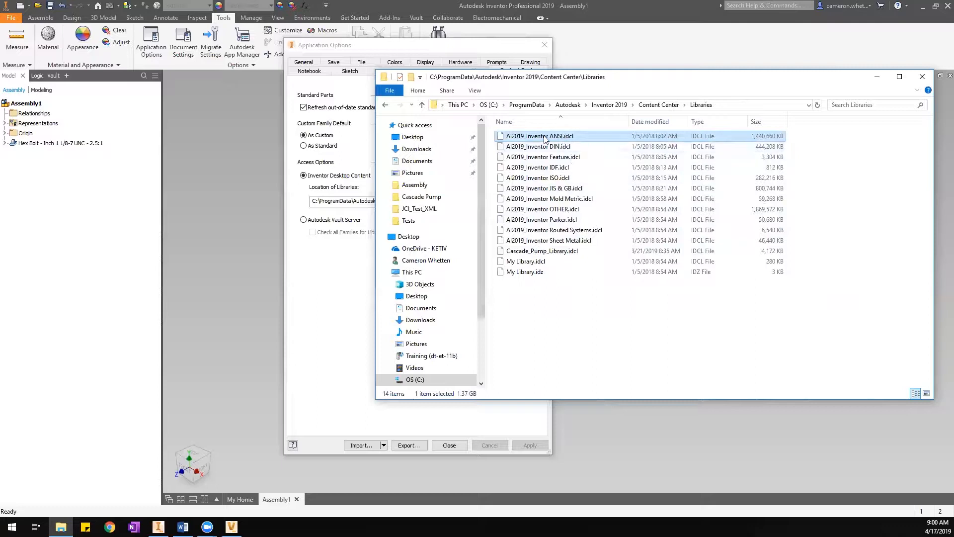
Bring Application Options back in front and reselect the Content Center library location path.
{"action": "mouse_move", "coordinate": [545, 139]}
{"action": "left_click_drag", "start_coordinate": [652, 84], "coordinate": [659, 132]}
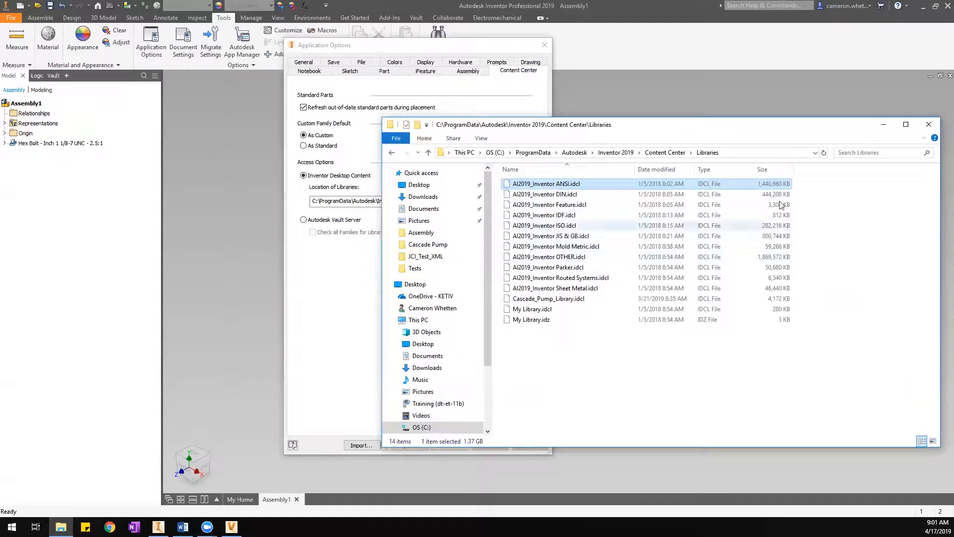
{"action": "left_click", "coordinate": [432, 50]}
{"action": "mouse_move", "coordinate": [431, 49]}
{"action": "left_mouse_down"}
{"action": "mouse_move", "coordinate": [315, 56]}
{"action": "mouse_move", "coordinate": [417, 46]}
{"action": "left_mouse_up"}
{"action": "left_click_drag", "start_coordinate": [484, 201], "coordinate": [302, 197]}
{"action": "left_click", "coordinate": [495, 199]}
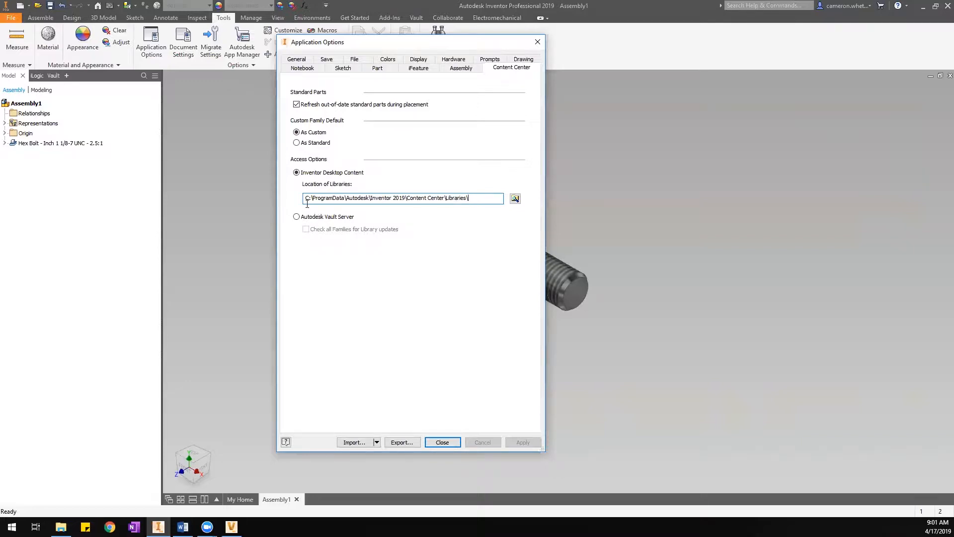
{"action": "left_click_drag", "start_coordinate": [307, 199], "coordinate": [492, 199]}
{"action": "left_click", "coordinate": [494, 199]}
{"action": "left_click_drag", "start_coordinate": [469, 198], "coordinate": [306, 198]}
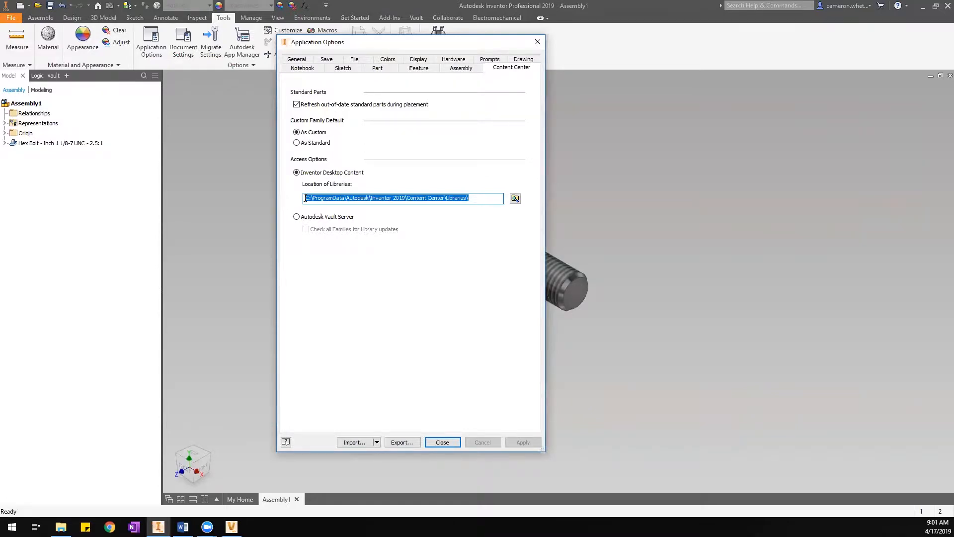
{"action": "left_click", "coordinate": [308, 198]}
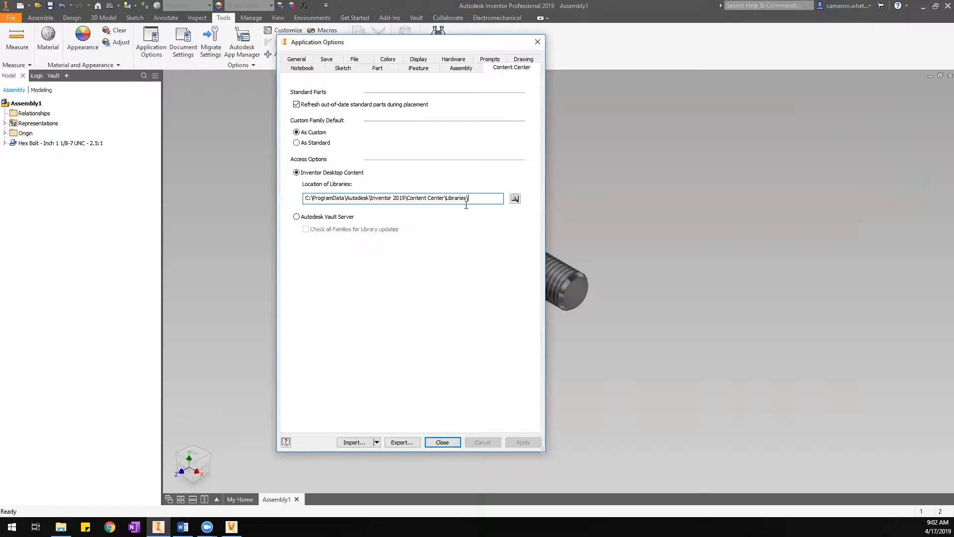
{"action": "left_click_drag", "start_coordinate": [485, 198], "coordinate": [276, 233]}
{"action": "left_click", "coordinate": [480, 198]}
Search Google in Chrome for 'vault content center download'.
{"action": "left_click", "coordinate": [110, 527]}
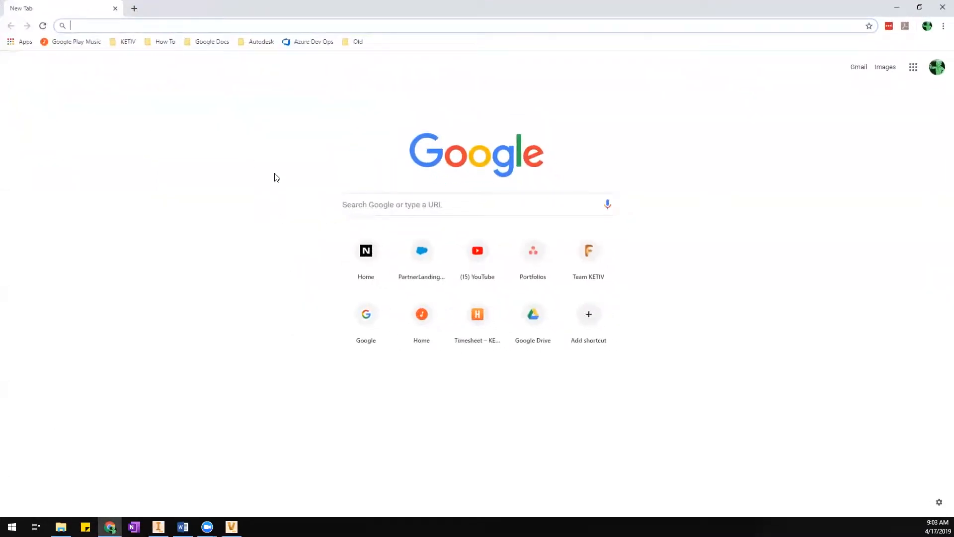
{"action": "type", "text": "vault cont"}
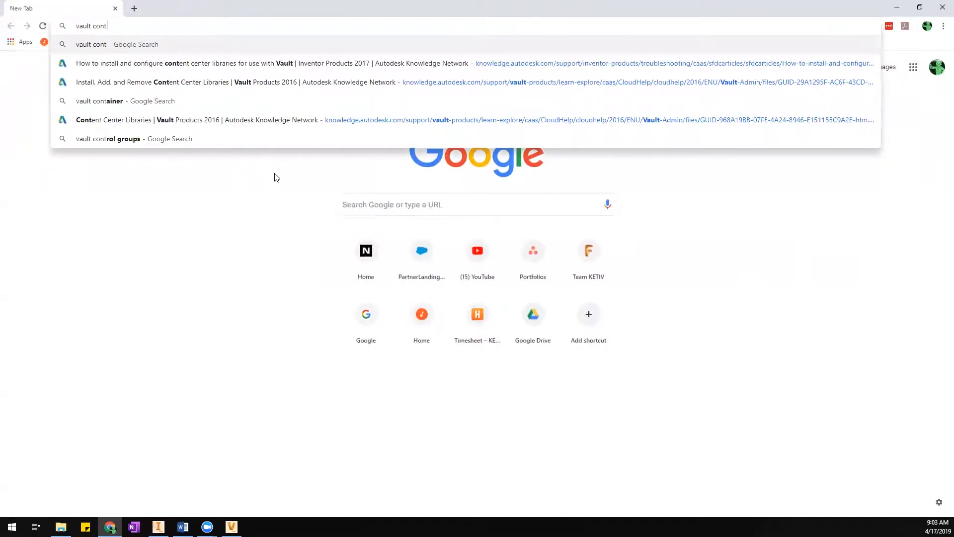
{"action": "type", "text": "ent e"}
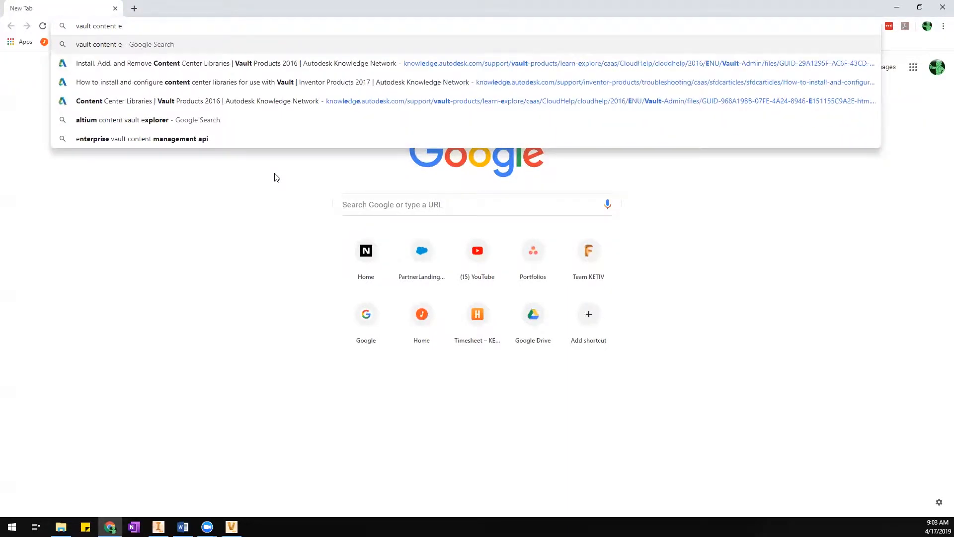
{"action": "key", "text": "BackSpace"}
{"action": "type", "text": "center"}
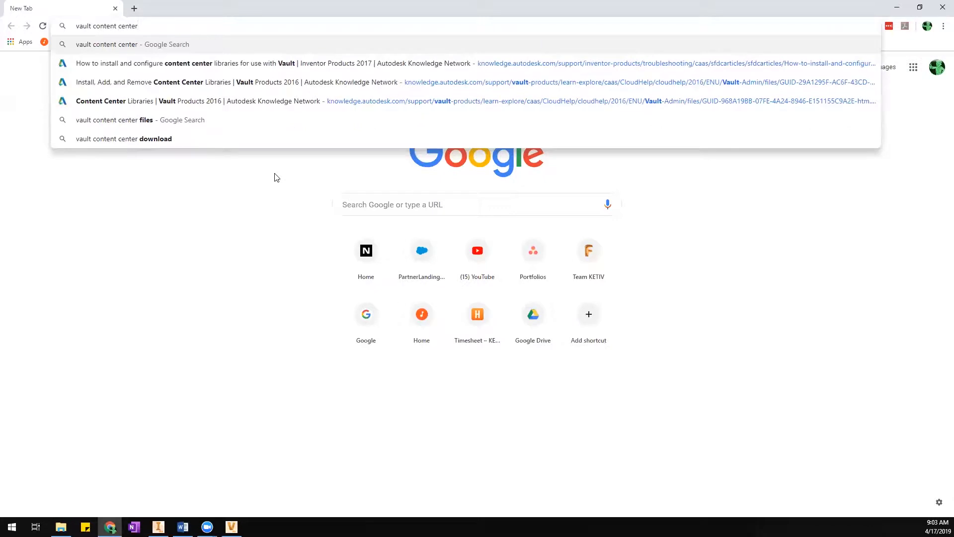
{"action": "type", "text": " dow"}
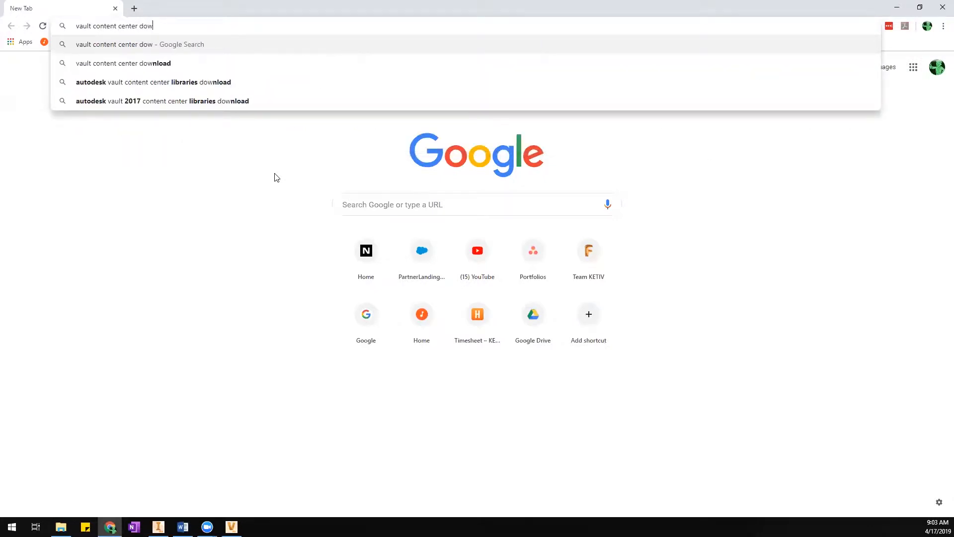
{"action": "key", "text": "Down"}
{"action": "key", "text": "Down"}
{"action": "key", "text": "Up"}
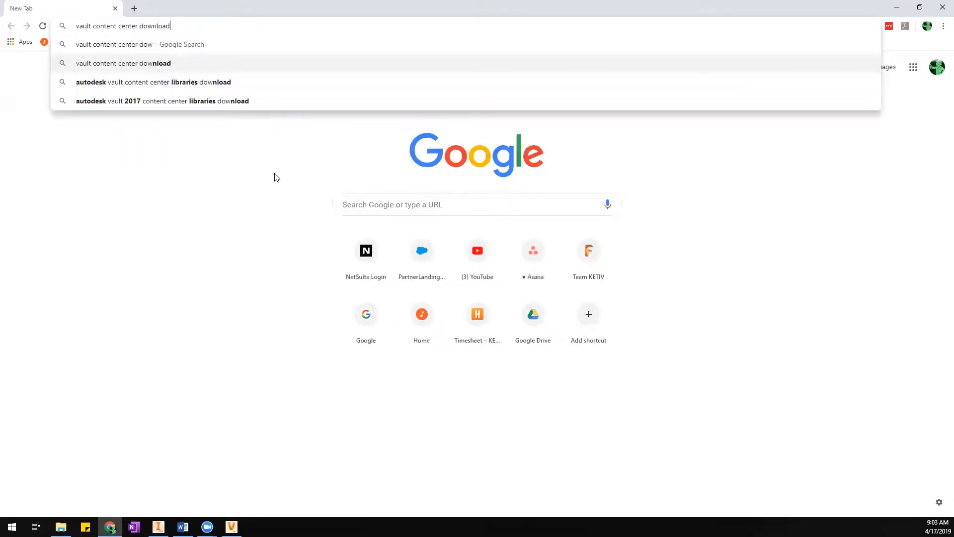
{"action": "key", "text": "Return"}
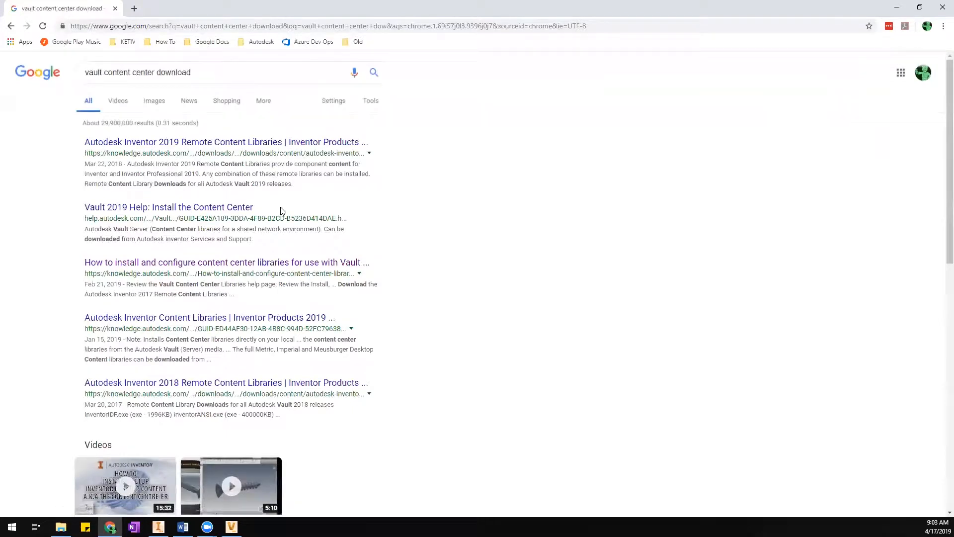
Open the Inventor 2019 Remote Content Libraries result and scroll down to its download list.
{"action": "left_click", "coordinate": [203, 144]}
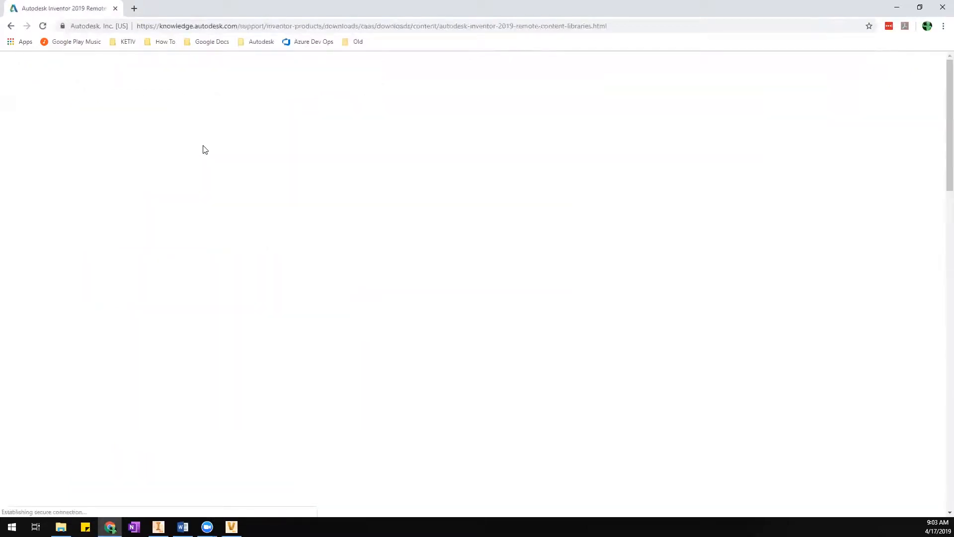
{"action": "scroll", "coordinate": [354, 345], "scroll_direction": "down", "scroll_amount": 3}
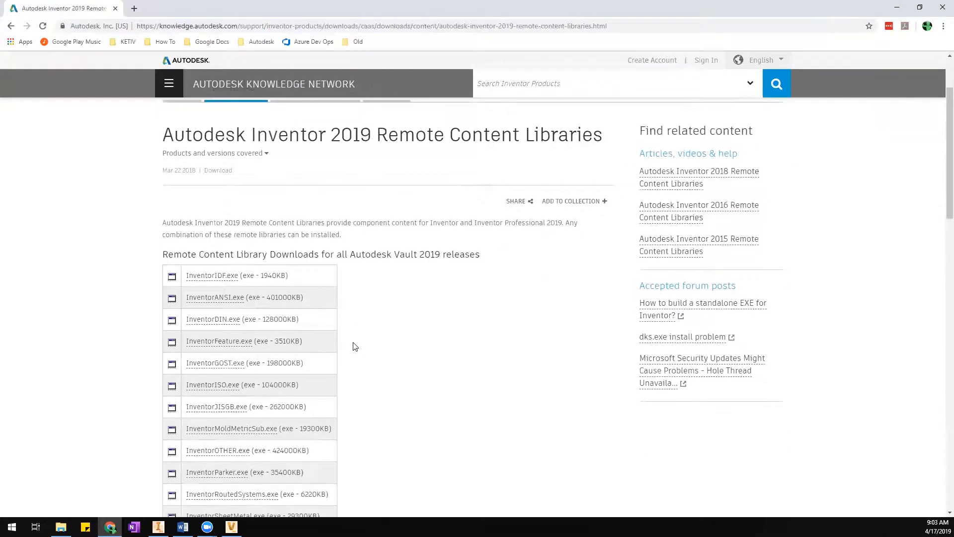
{"action": "scroll", "coordinate": [355, 346], "scroll_direction": "down", "scroll_amount": 1}
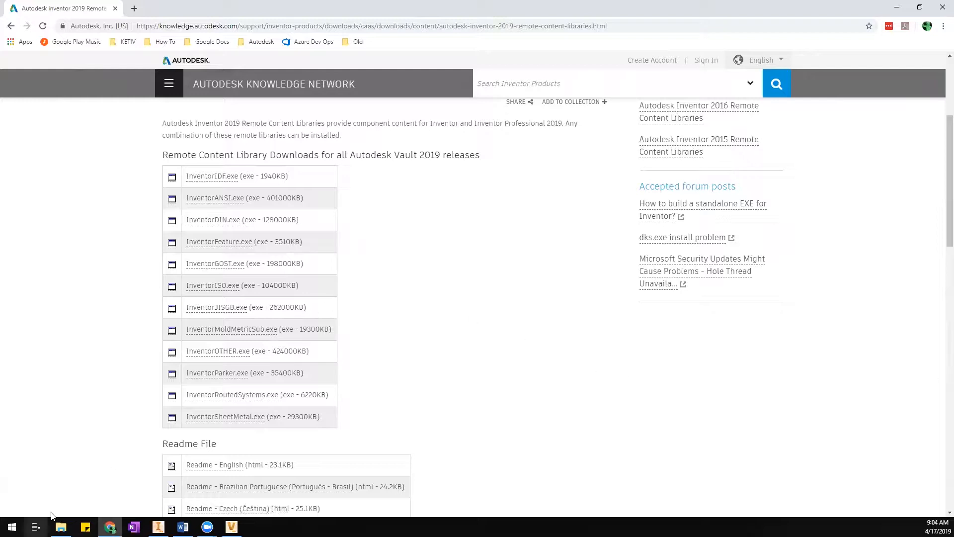
Launch the Autodesk Data Management Server Console 2019 as administrator and minimize the Autodesk Apps folder.
{"action": "left_click", "coordinate": [12, 527]}
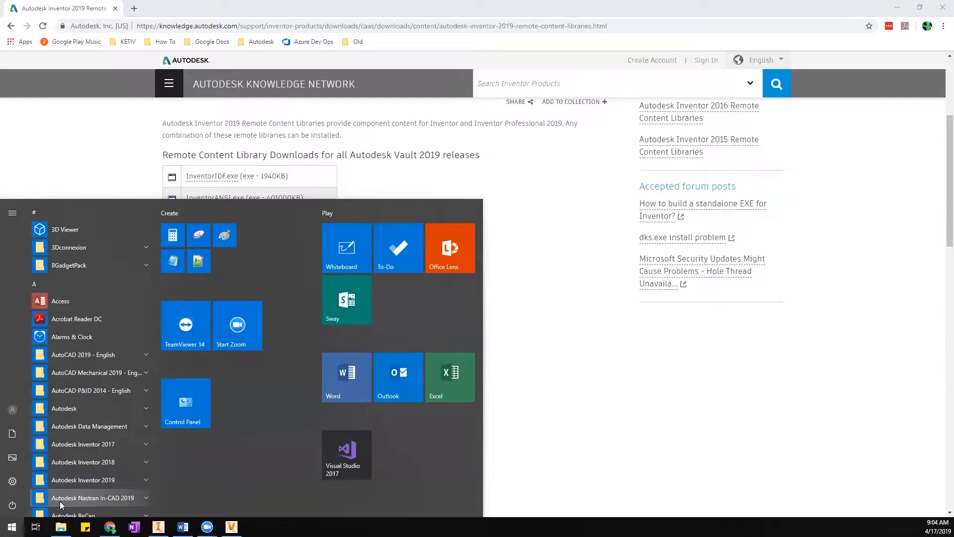
{"action": "left_click", "coordinate": [55, 426]}
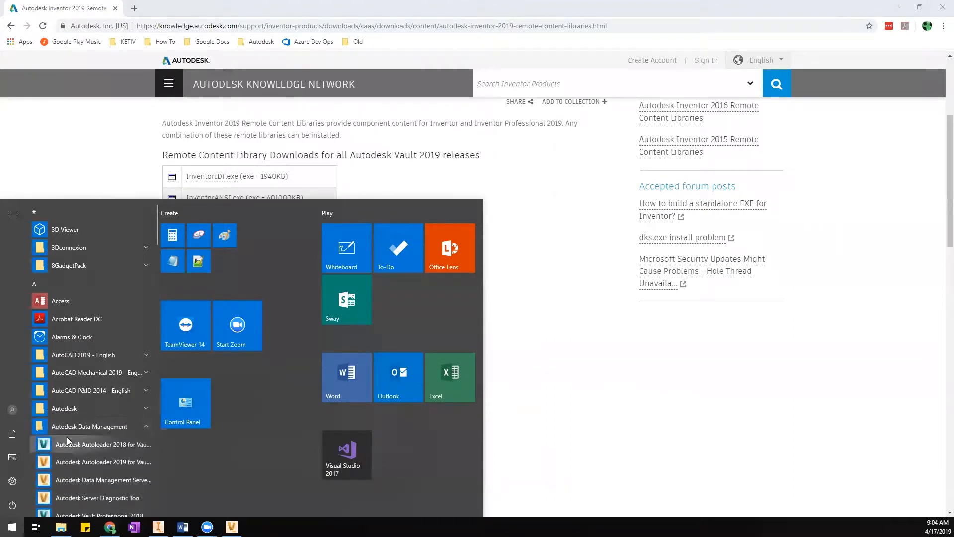
{"action": "left_click", "coordinate": [96, 481]}
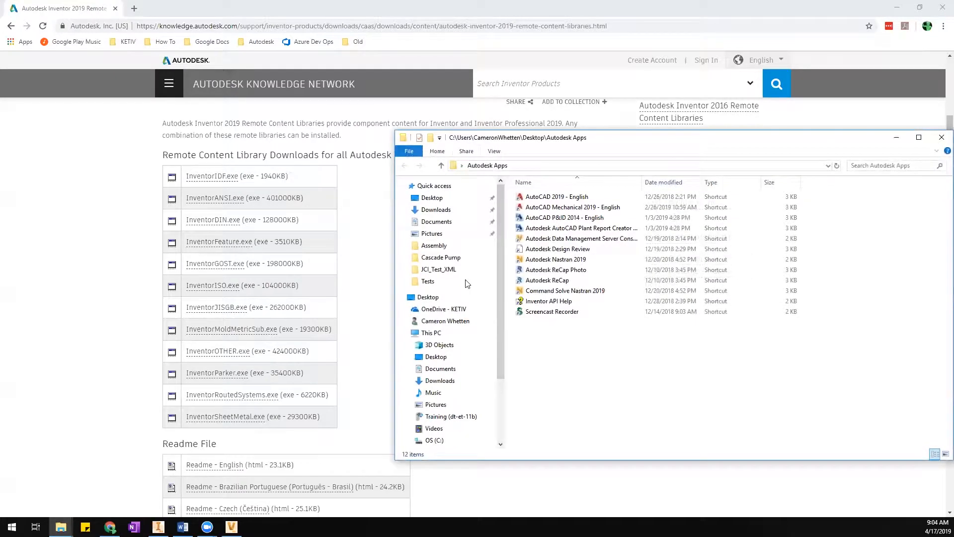
{"action": "right_click", "coordinate": [591, 238]}
{"action": "left_click", "coordinate": [647, 299]}
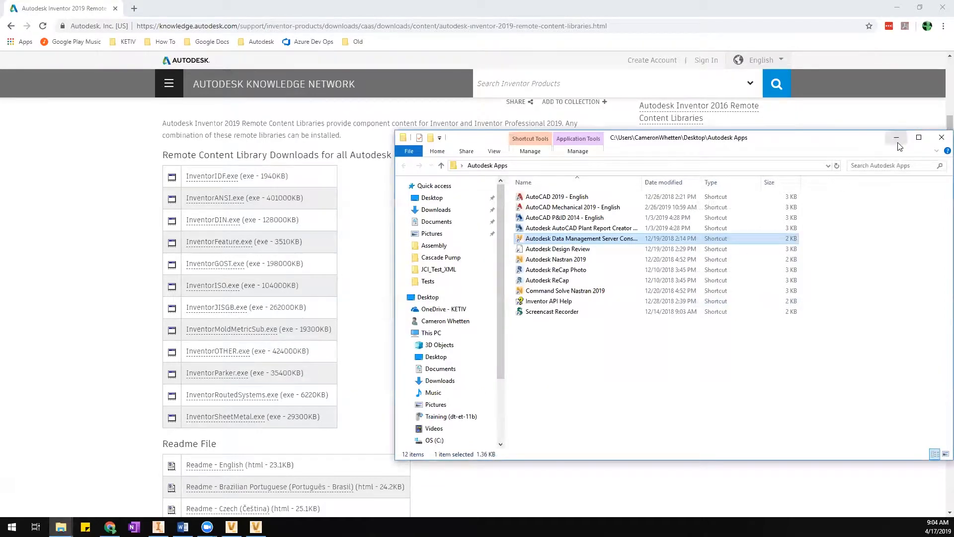
{"action": "left_click", "coordinate": [897, 138]}
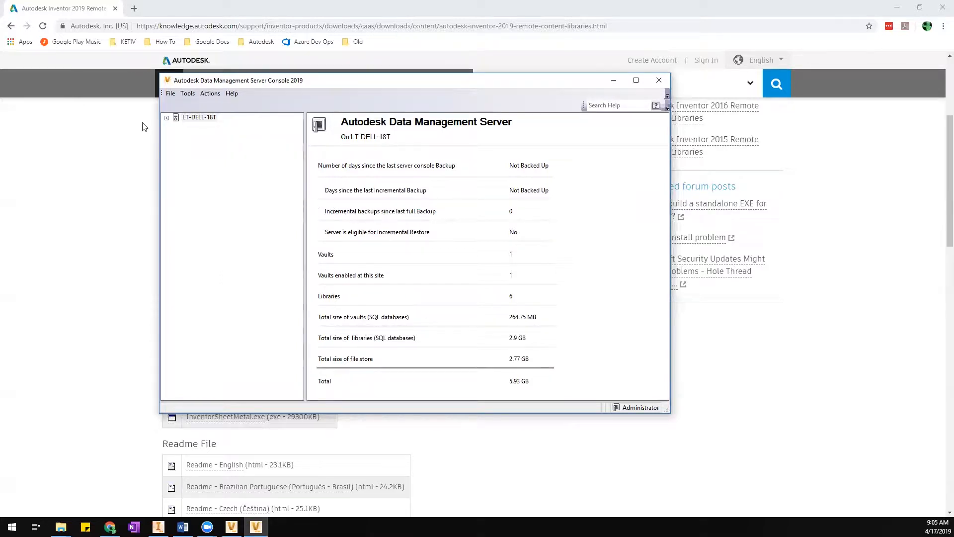
Browse LT-DELL-18T's six AI2019_Inventor libraries and check Inventor ANSI's details: 1.8 GB, Read Only.
{"action": "left_click", "coordinate": [166, 118]}
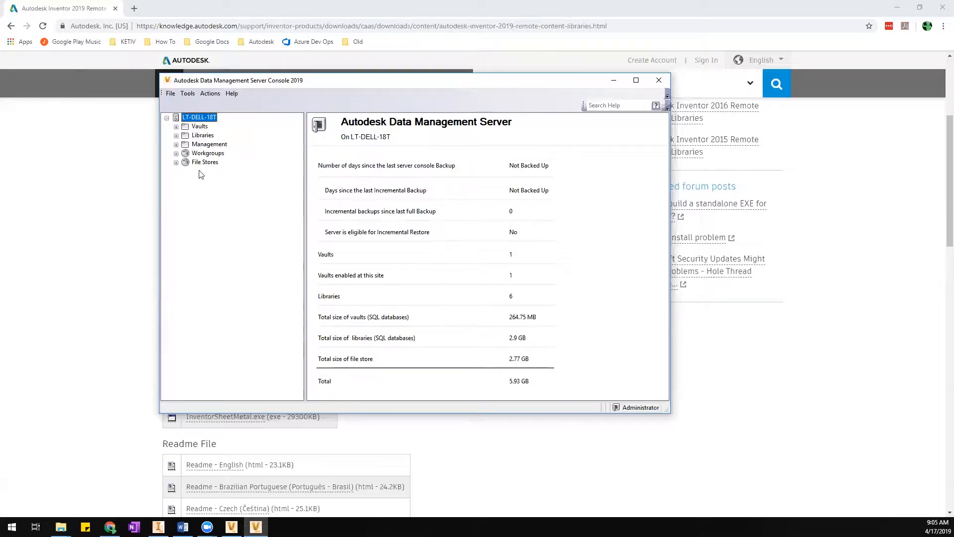
{"action": "left_click", "coordinate": [176, 136]}
{"action": "left_click", "coordinate": [197, 139]}
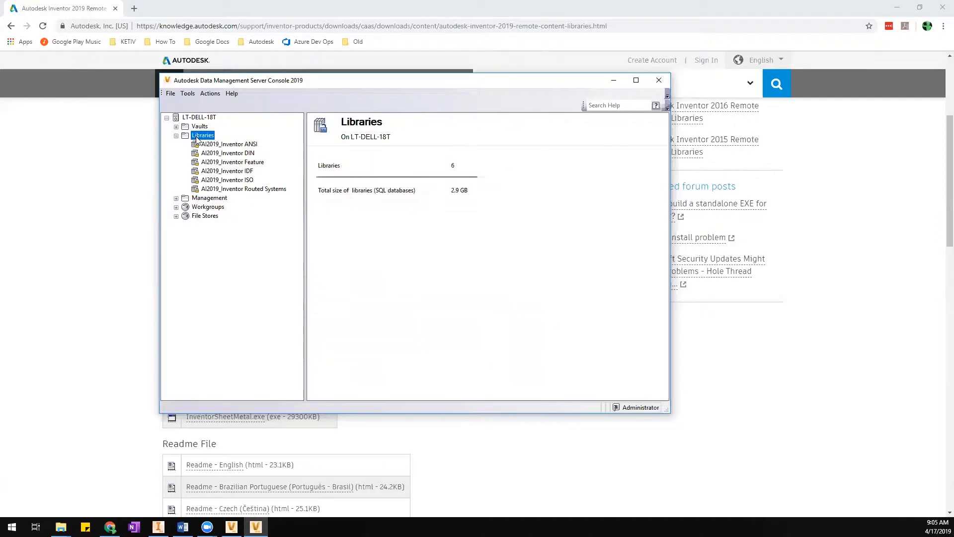
{"action": "left_click", "coordinate": [241, 145]}
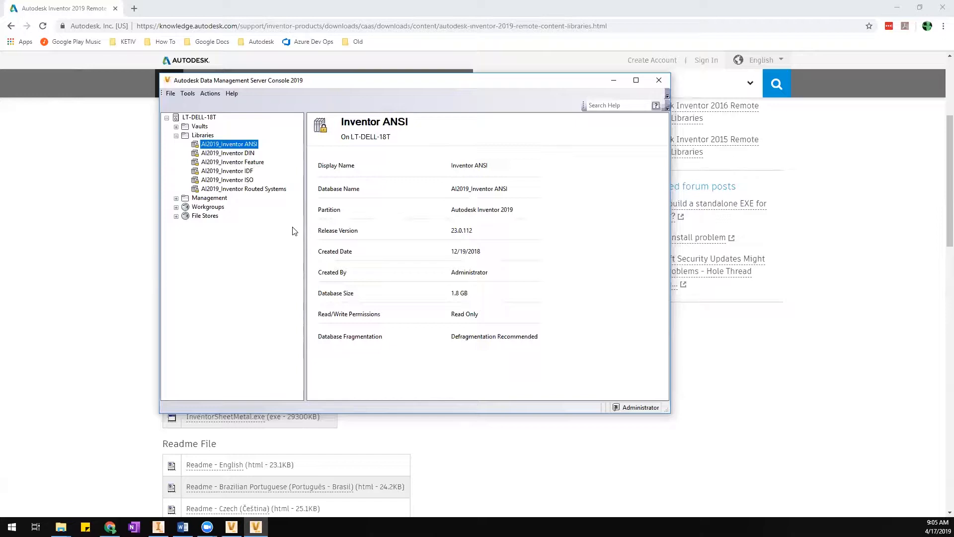
{"action": "right_click", "coordinate": [212, 137]}
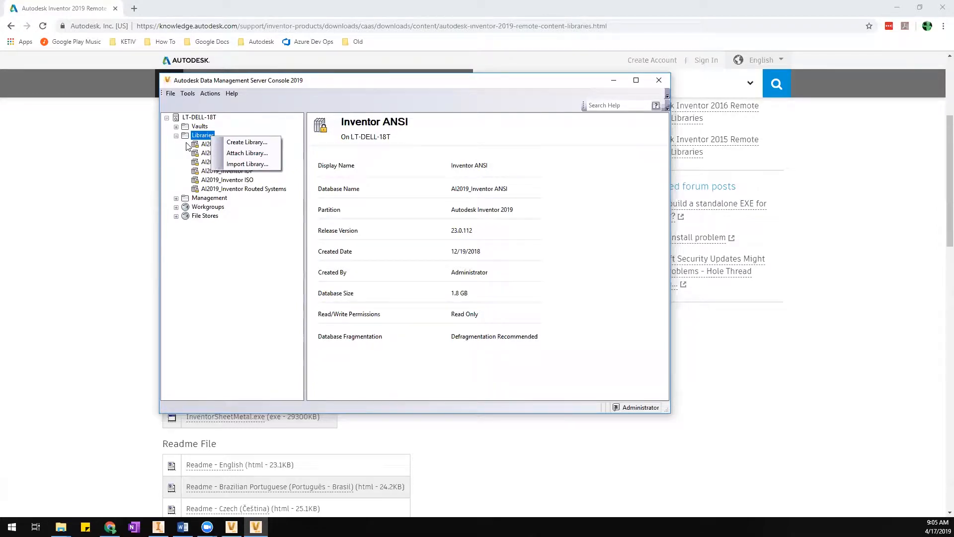
{"action": "left_click", "coordinate": [208, 145]}
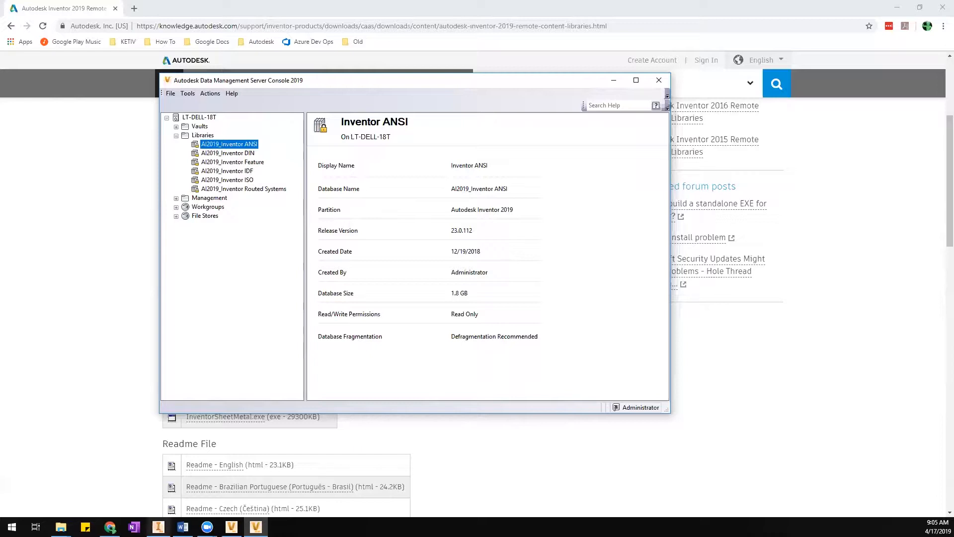
Back in Inventor, confirm Content Center uses Inventor Desktop Content and close Application Options.
{"action": "left_click", "coordinate": [158, 526]}
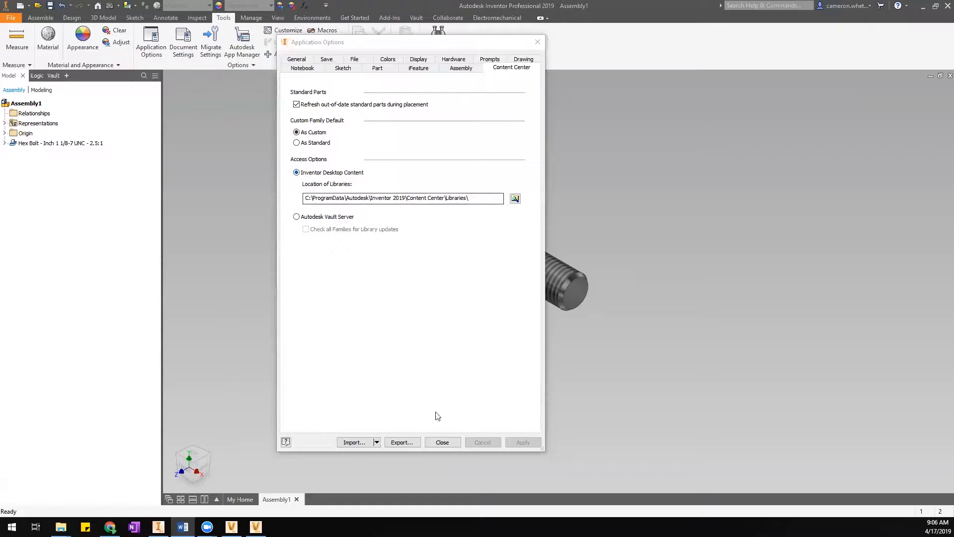
{"action": "left_click", "coordinate": [442, 444]}
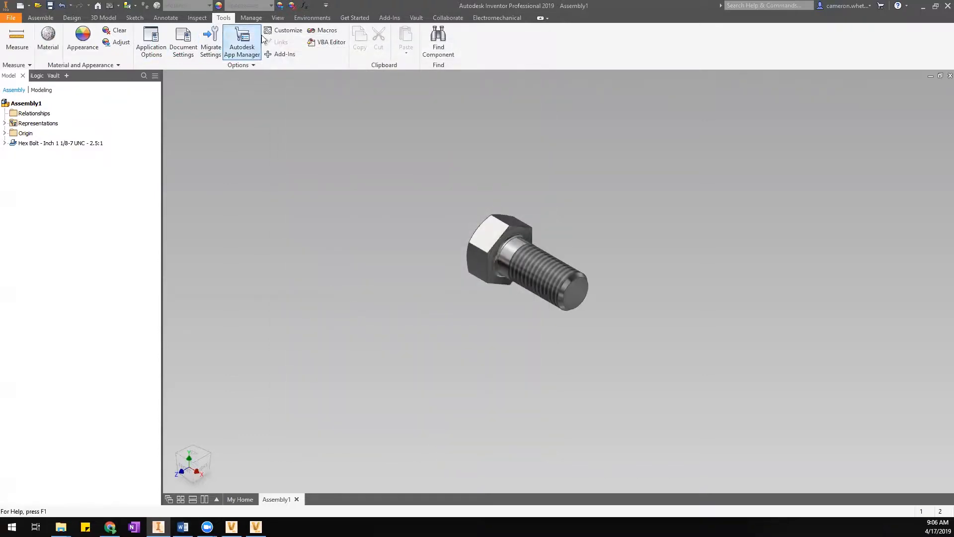
Open the Designs project's Configure Libraries dialog, enlarged to show Inventor ANSI, Feature and Routed Systems in use.
{"action": "left_click", "coordinate": [355, 18]}
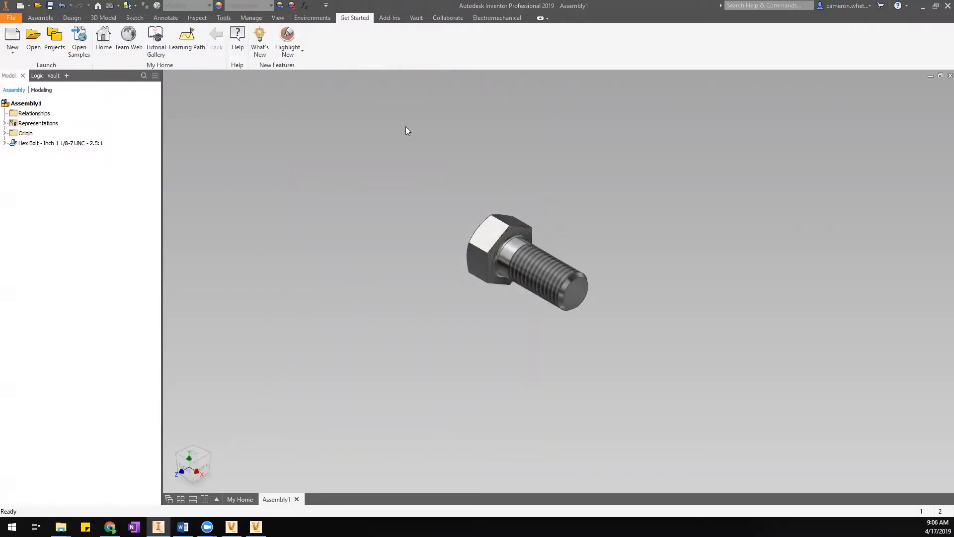
{"action": "left_click", "coordinate": [58, 40]}
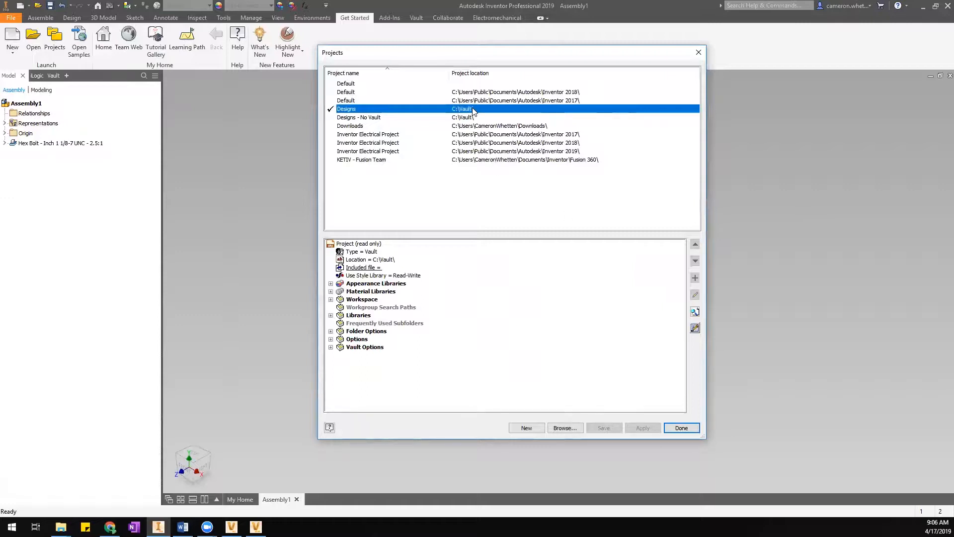
{"action": "left_click", "coordinate": [695, 328]}
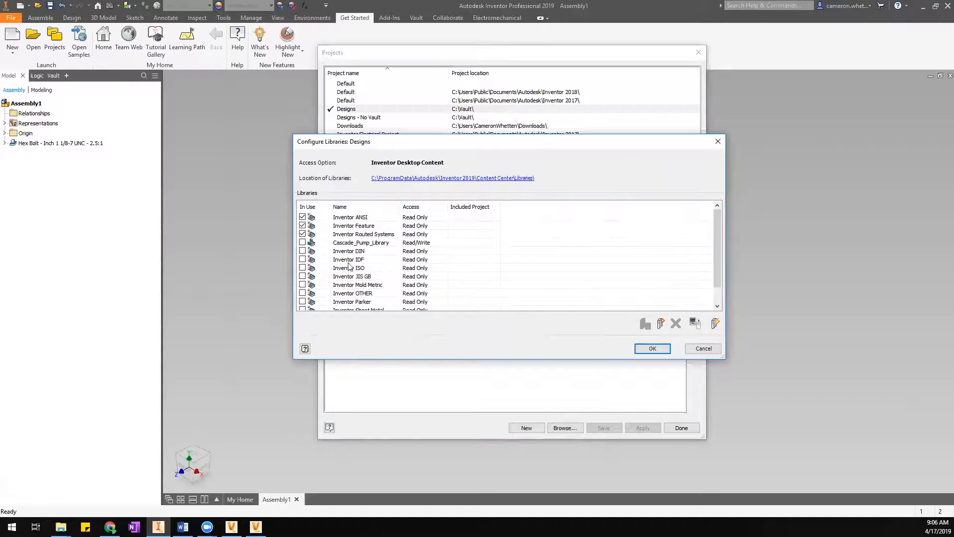
{"action": "mouse_move", "coordinate": [717, 227]}
{"action": "left_mouse_down"}
{"action": "mouse_move", "coordinate": [718, 249]}
{"action": "mouse_move", "coordinate": [716, 217]}
{"action": "left_mouse_up"}
{"action": "left_click_drag", "start_coordinate": [542, 358], "coordinate": [540, 381]}
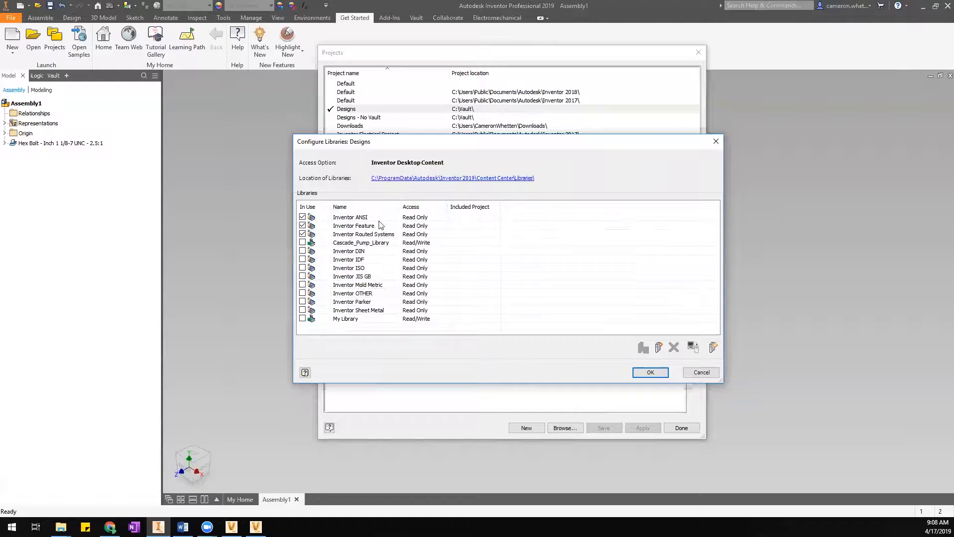
Compare the ANSI, ISO and DIN libraries, mark Inventor ISO In Use, and save the Designs project.
{"action": "left_click", "coordinate": [378, 221]}
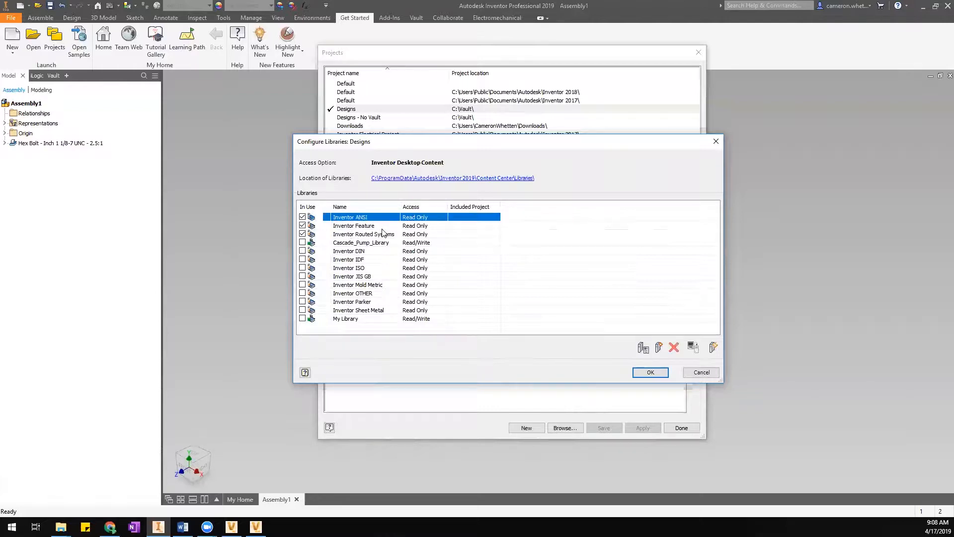
{"action": "left_click", "coordinate": [374, 268]}
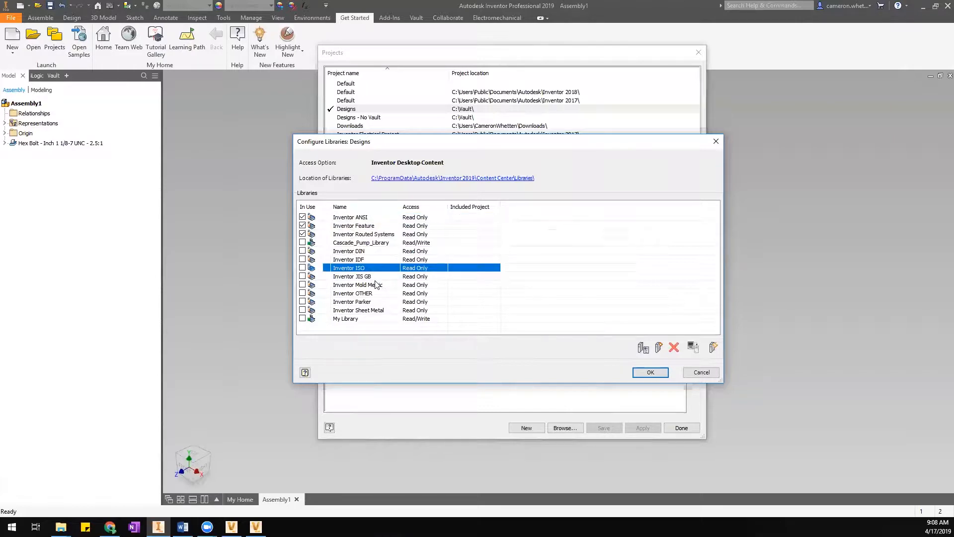
{"action": "left_click", "coordinate": [382, 251]}
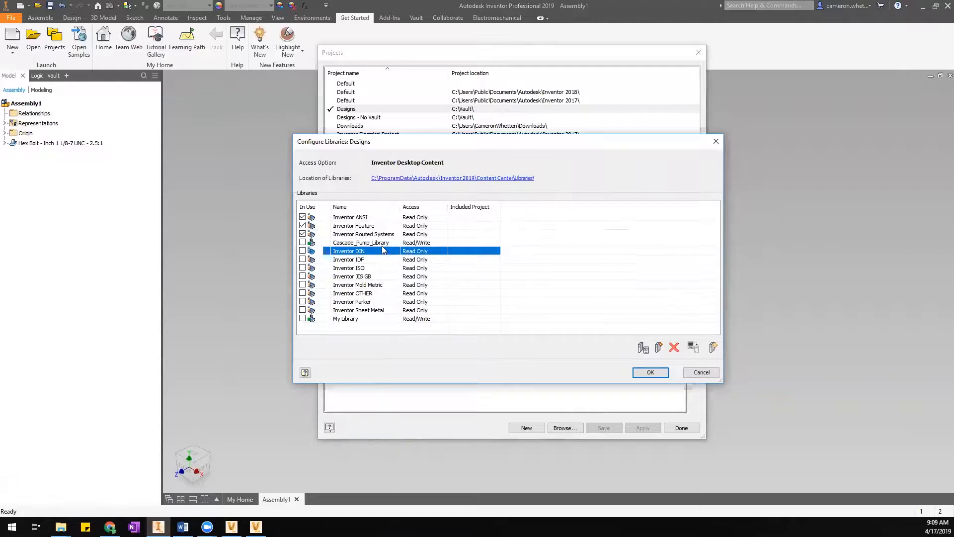
{"action": "left_click", "coordinate": [303, 268]}
{"action": "left_click", "coordinate": [647, 374]}
{"action": "left_click", "coordinate": [618, 428]}
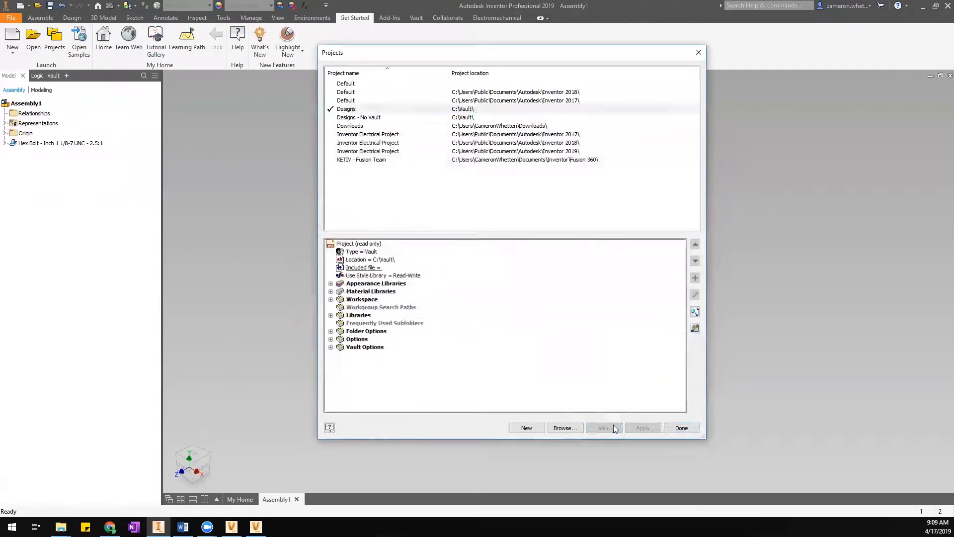
{"action": "left_click", "coordinate": [694, 429]}
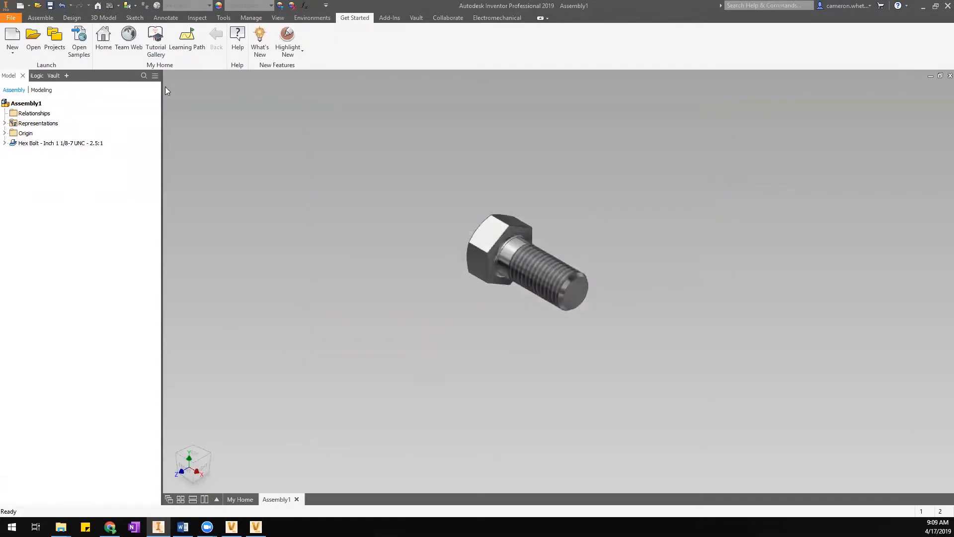
{"action": "left_click", "coordinate": [41, 18]}
{"action": "left_click", "coordinate": [28, 36]}
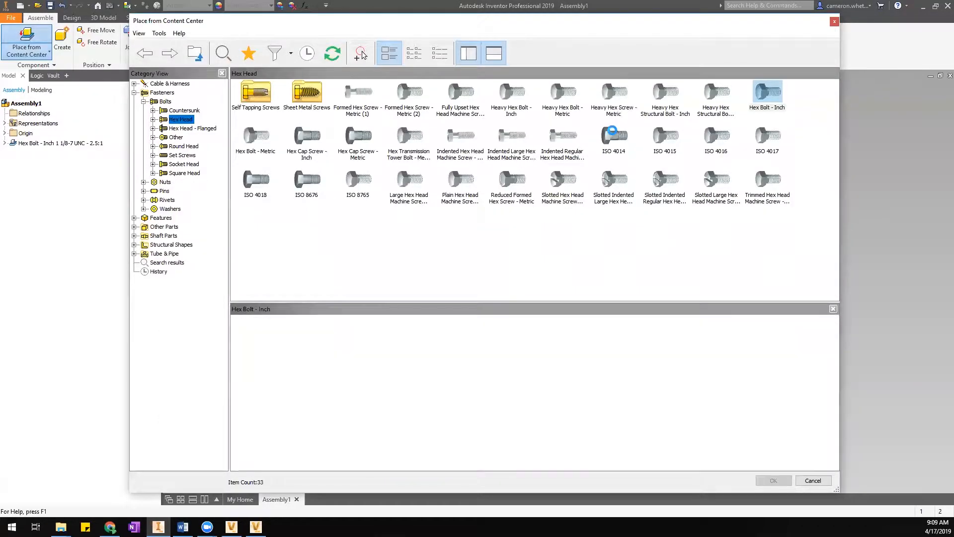
{"action": "left_click", "coordinate": [612, 130]}
{"action": "left_click", "coordinate": [661, 140]}
{"action": "left_click", "coordinate": [727, 144]}
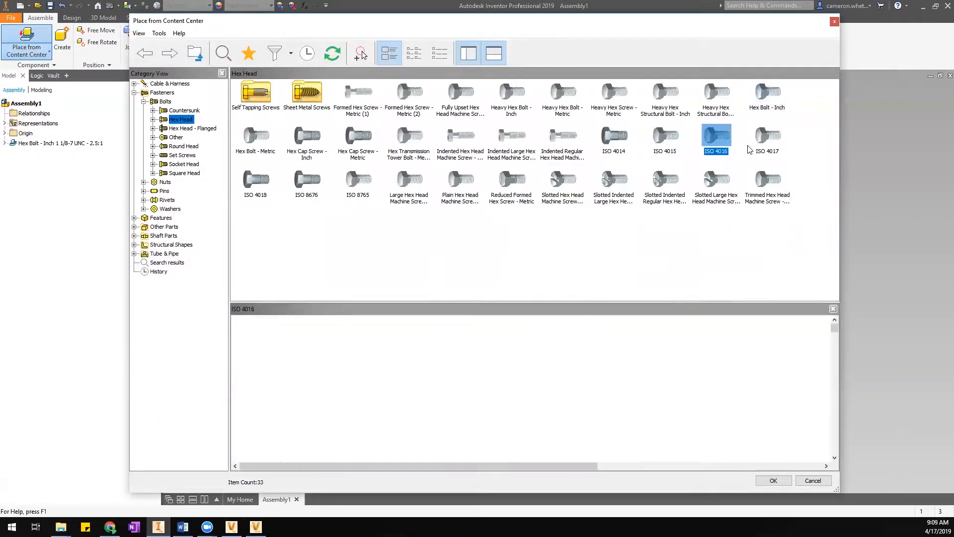
{"action": "left_click", "coordinate": [765, 143]}
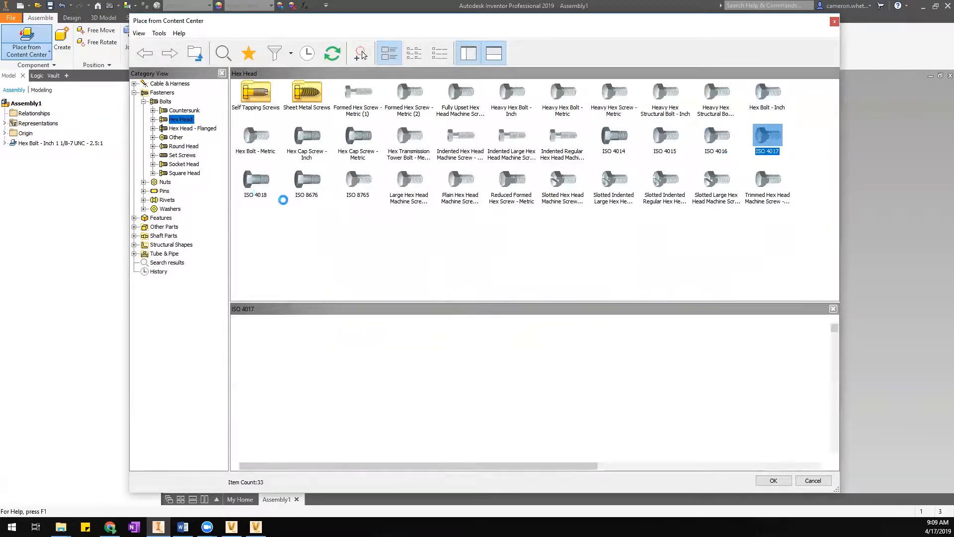
{"action": "left_click", "coordinate": [266, 186]}
{"action": "left_click", "coordinate": [321, 191]}
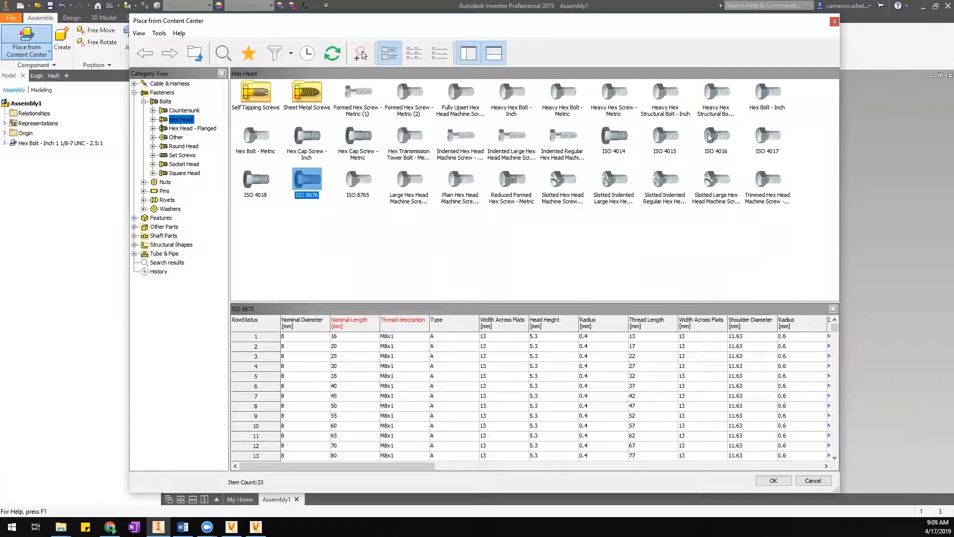
{"action": "left_click", "coordinate": [760, 144]}
{"action": "left_click", "coordinate": [629, 138]}
{"action": "left_click", "coordinate": [711, 143]}
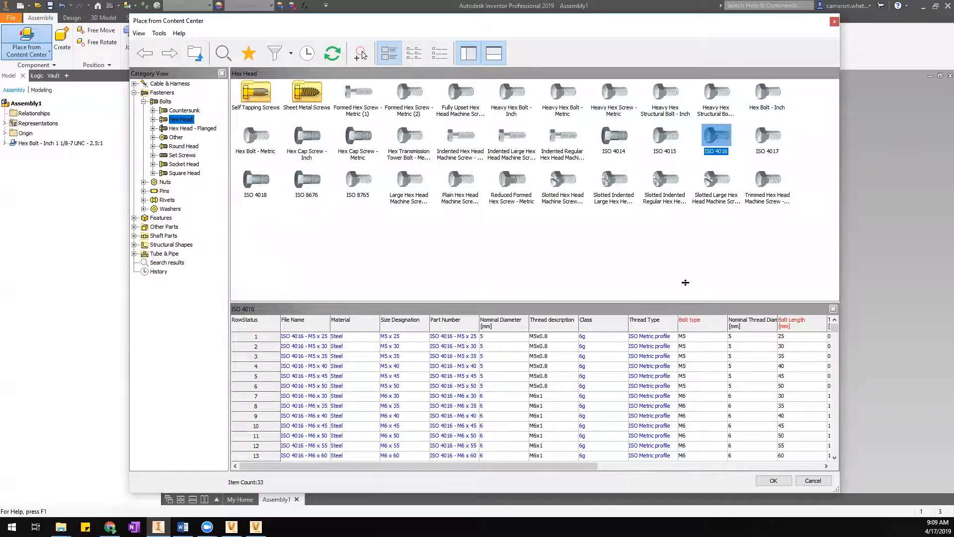
{"action": "left_click_drag", "start_coordinate": [683, 278], "coordinate": [685, 277]}
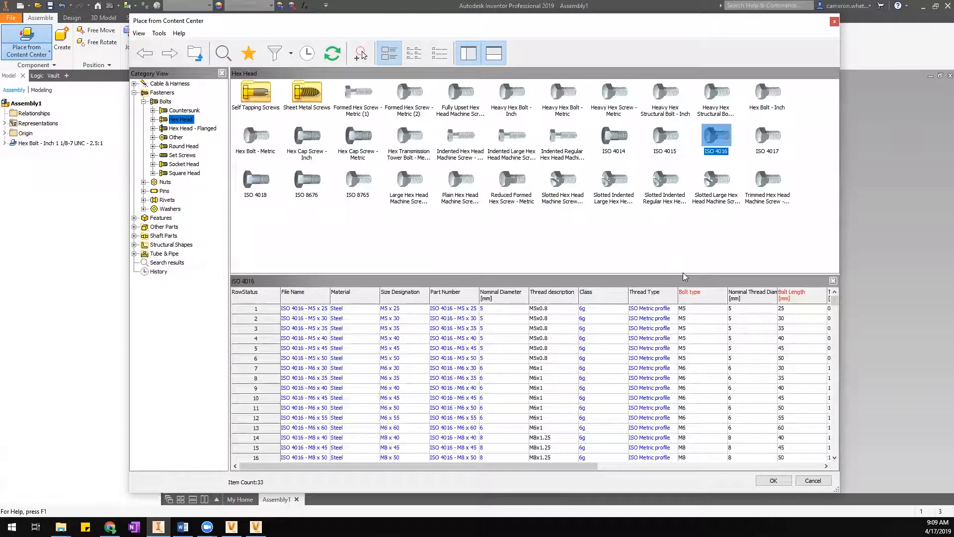
{"action": "left_click", "coordinate": [812, 481]}
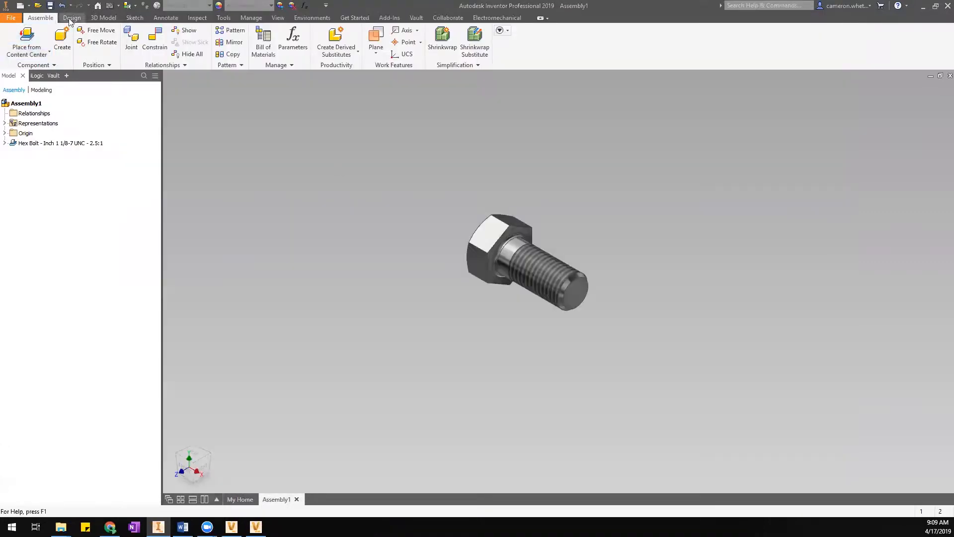
Reopen the Designs project's Configure Libraries and clear In Use for Inventor ISO.
{"action": "left_click", "coordinate": [354, 17]}
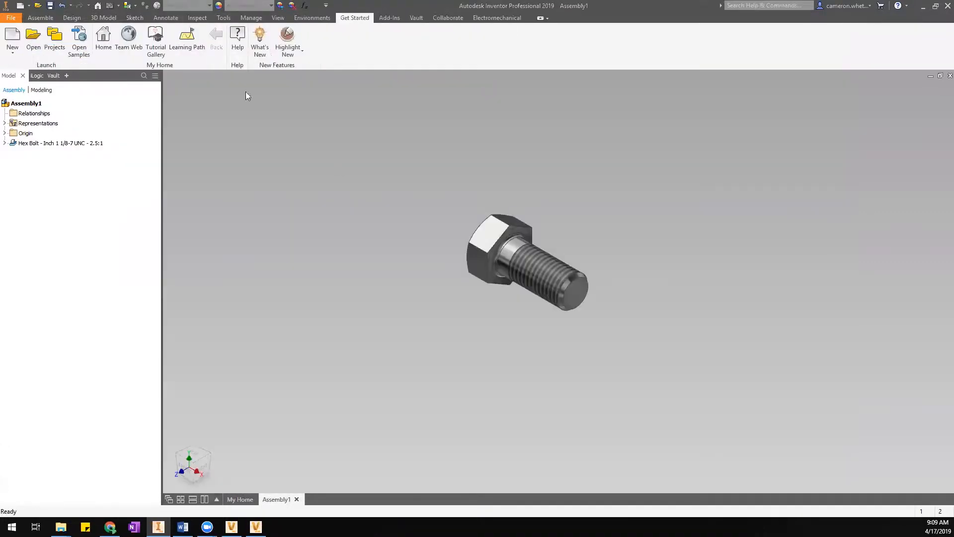
{"action": "left_click", "coordinate": [55, 43]}
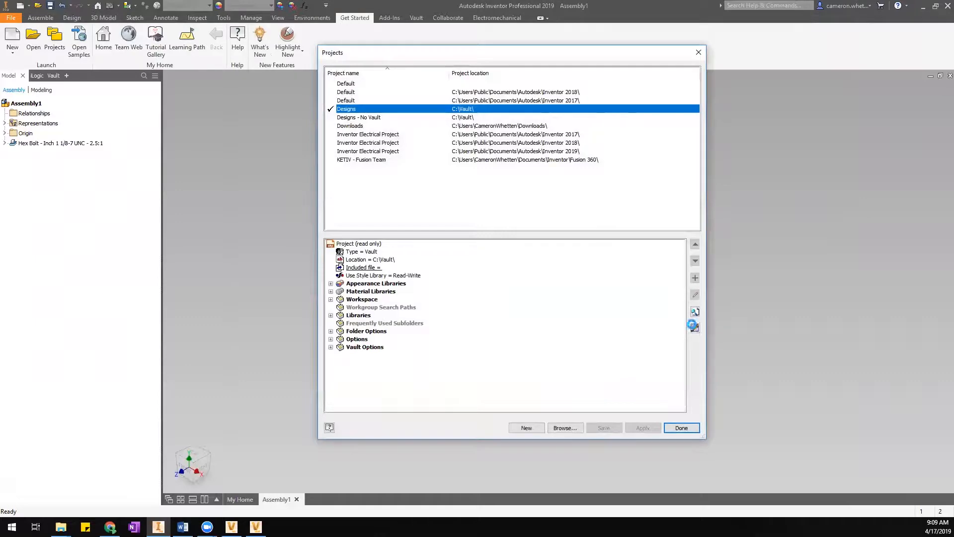
{"action": "left_click", "coordinate": [694, 326]}
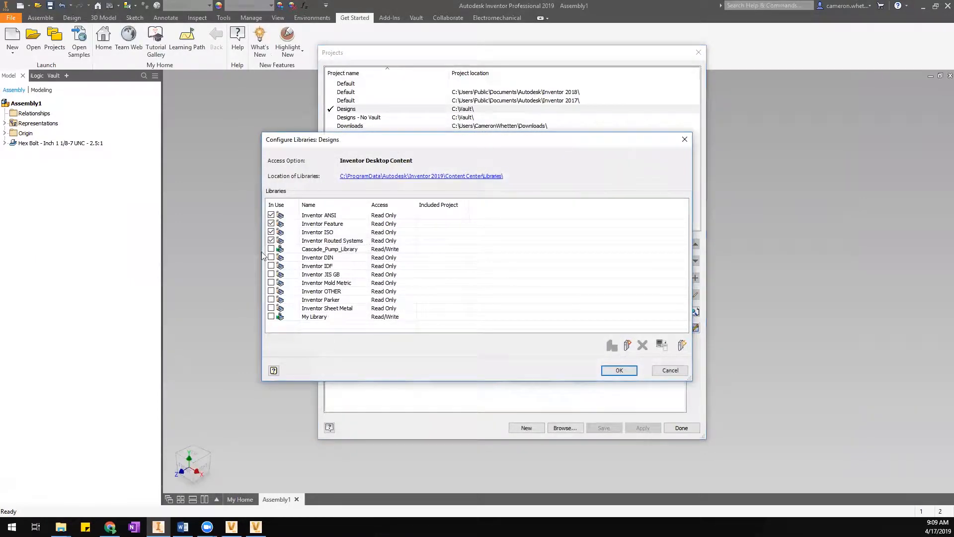
{"action": "left_click", "coordinate": [271, 232]}
{"action": "left_click", "coordinate": [619, 371]}
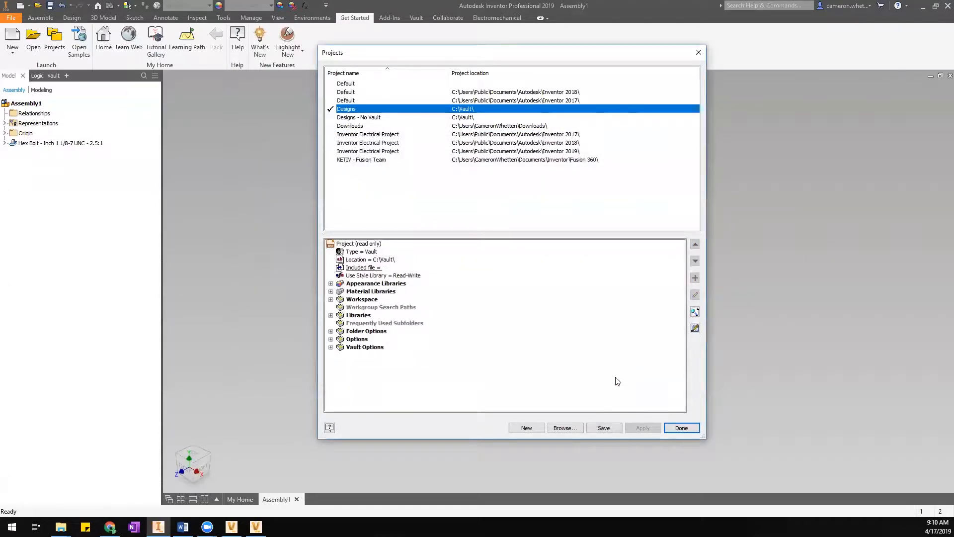
Save the project without ISO, check the Content Center Files folder option, and close Projects.
{"action": "left_click", "coordinate": [608, 428]}
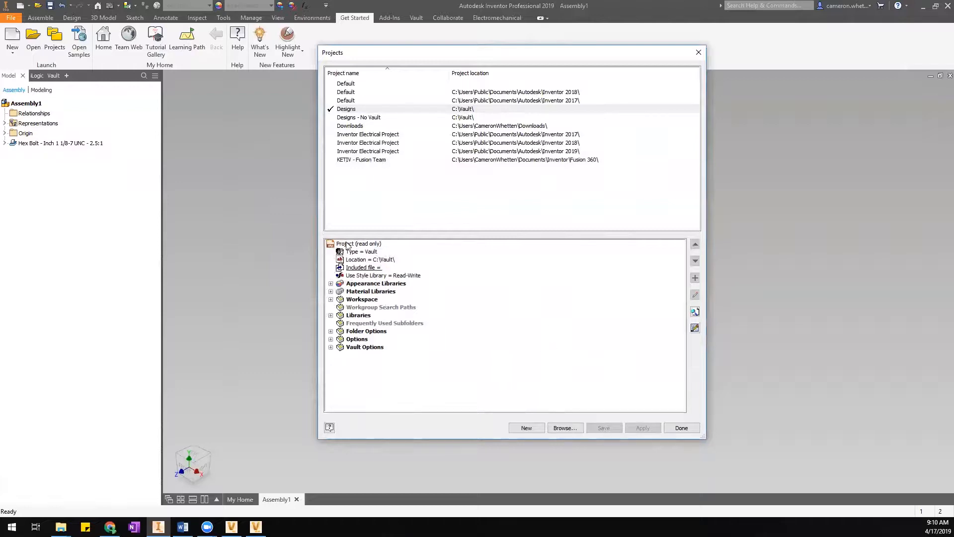
{"action": "left_click", "coordinate": [331, 332]}
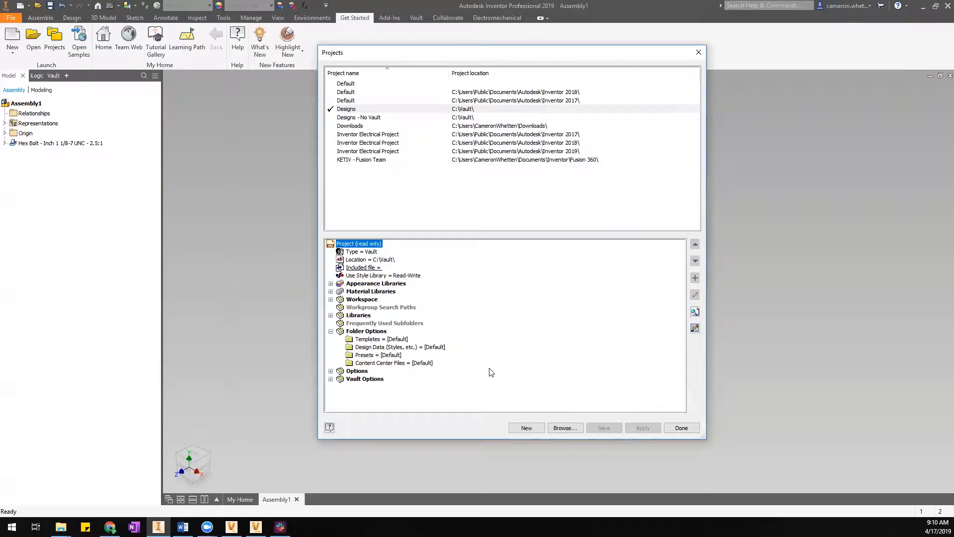
{"action": "mouse_move", "coordinate": [393, 365]}
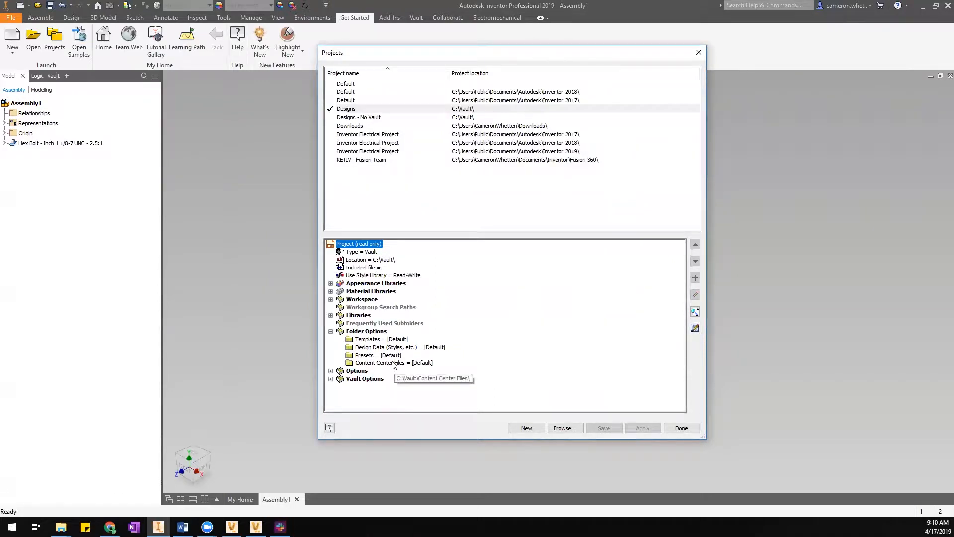
{"action": "left_click", "coordinate": [394, 364]}
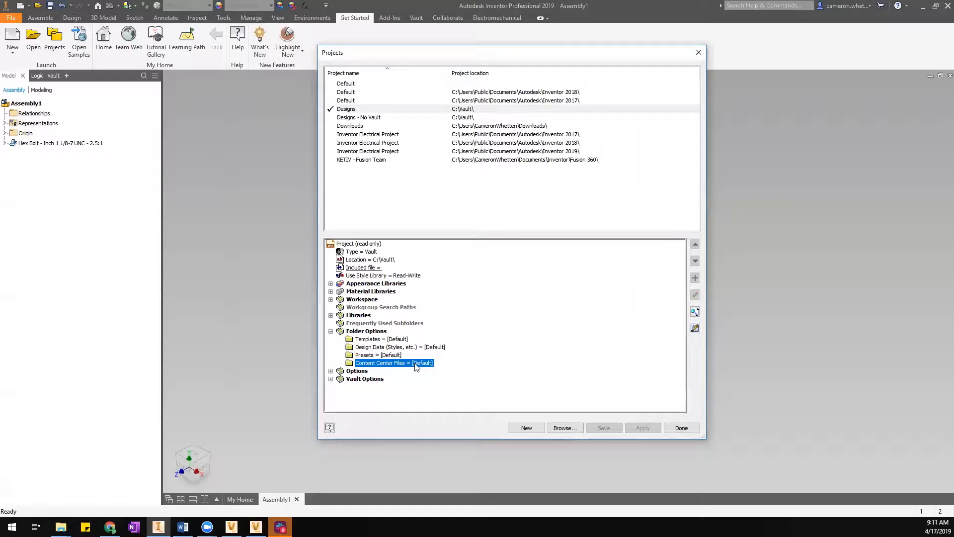
{"action": "left_click", "coordinate": [692, 428]}
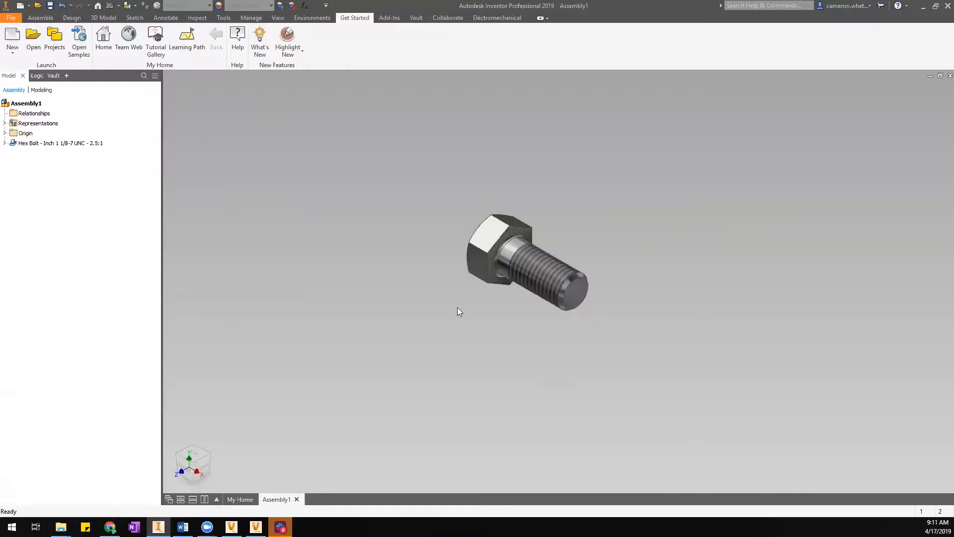
Review the default Content Center files path C:\Vault\Content Center Files\ in Application Options, then close.
{"action": "left_click", "coordinate": [224, 17]}
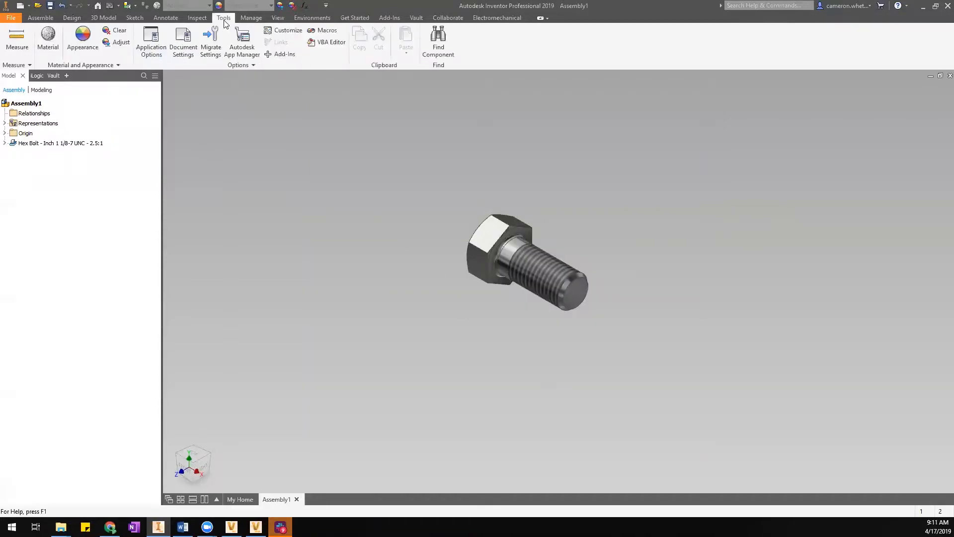
{"action": "left_click", "coordinate": [151, 44]}
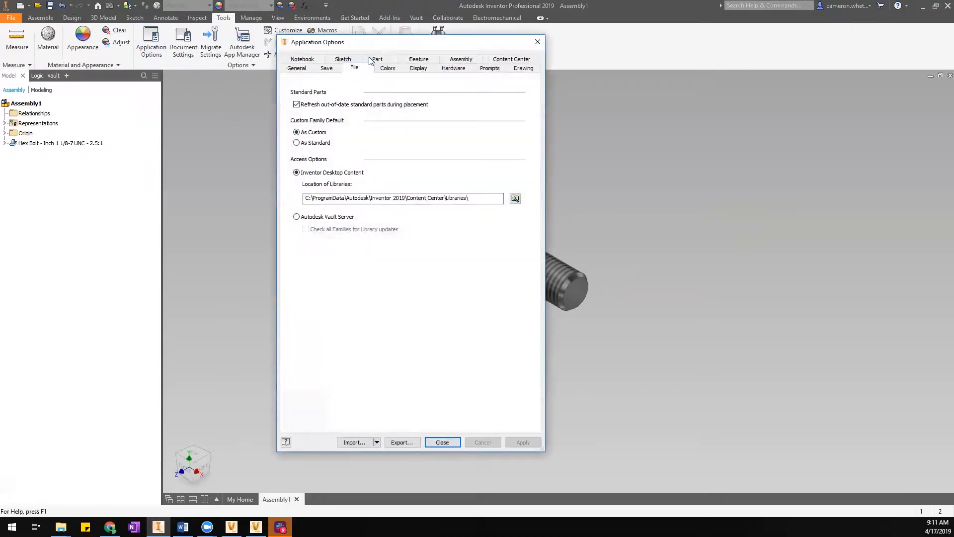
{"action": "left_click", "coordinate": [368, 59]}
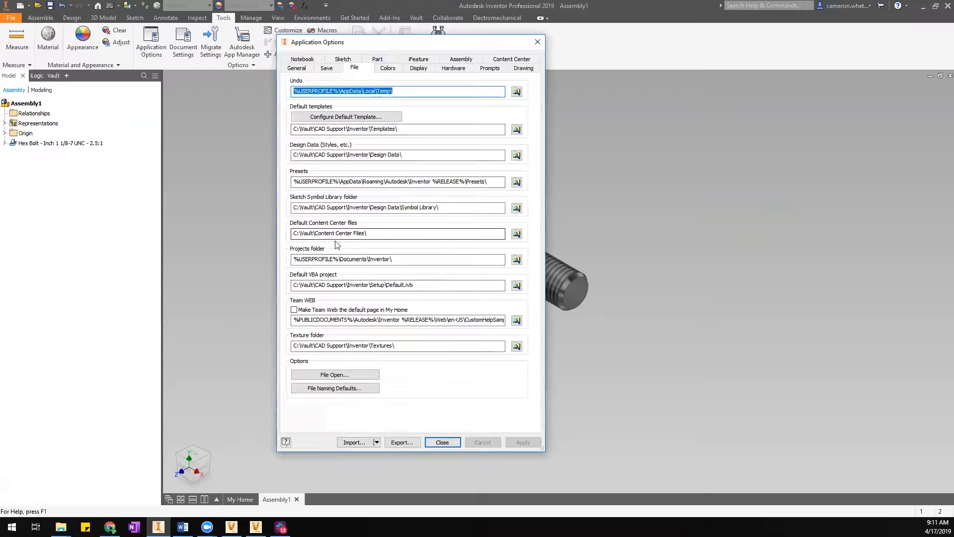
{"action": "left_click_drag", "start_coordinate": [293, 233], "coordinate": [374, 232]}
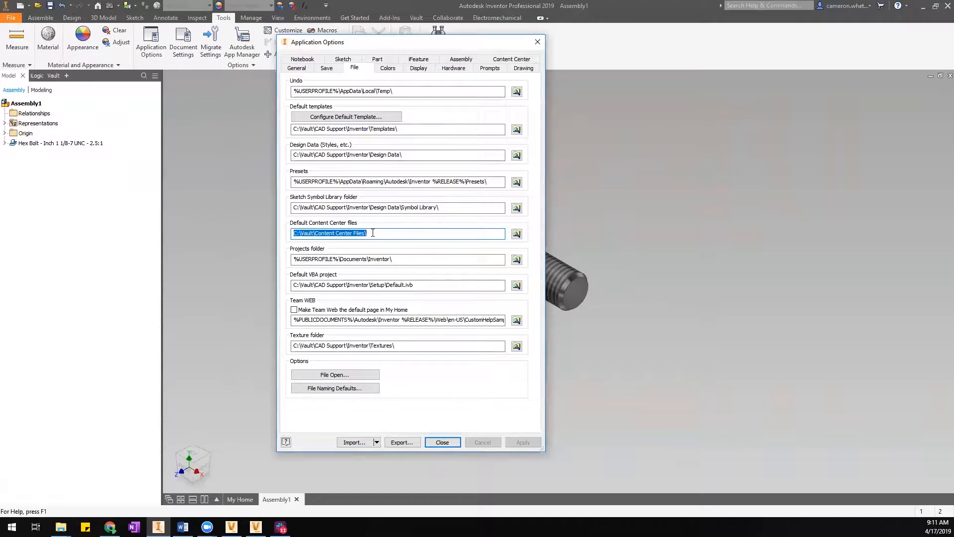
{"action": "left_click", "coordinate": [293, 233]}
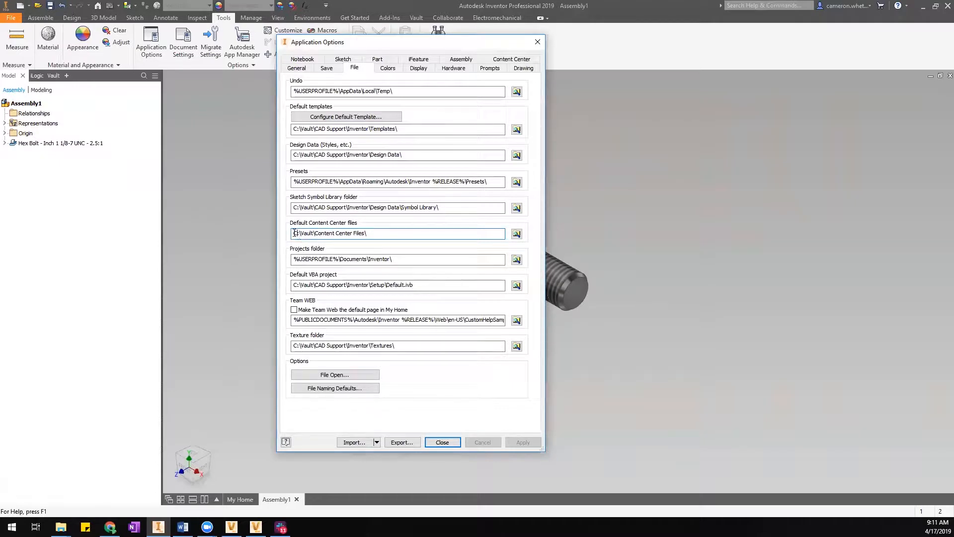
{"action": "left_click_drag", "start_coordinate": [294, 232], "coordinate": [388, 232]}
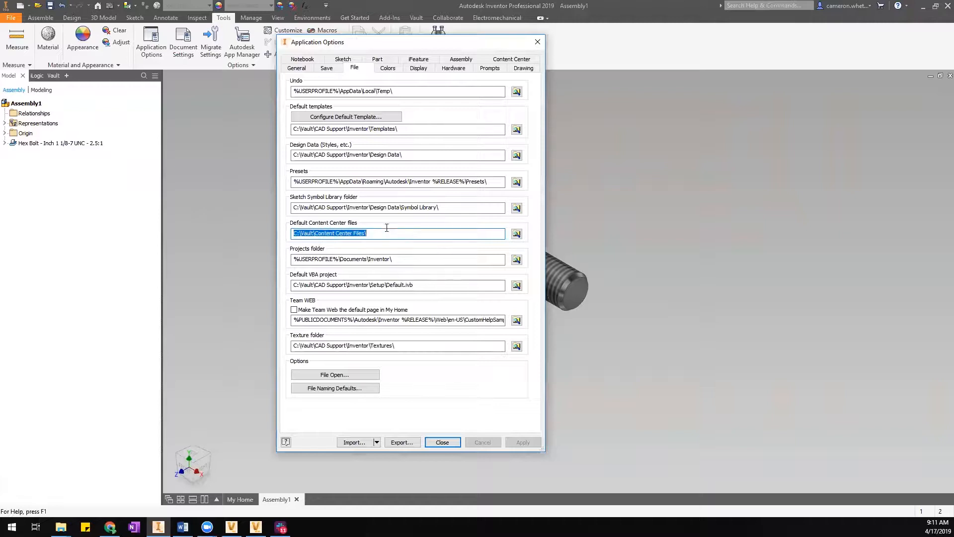
{"action": "left_click", "coordinate": [385, 233]}
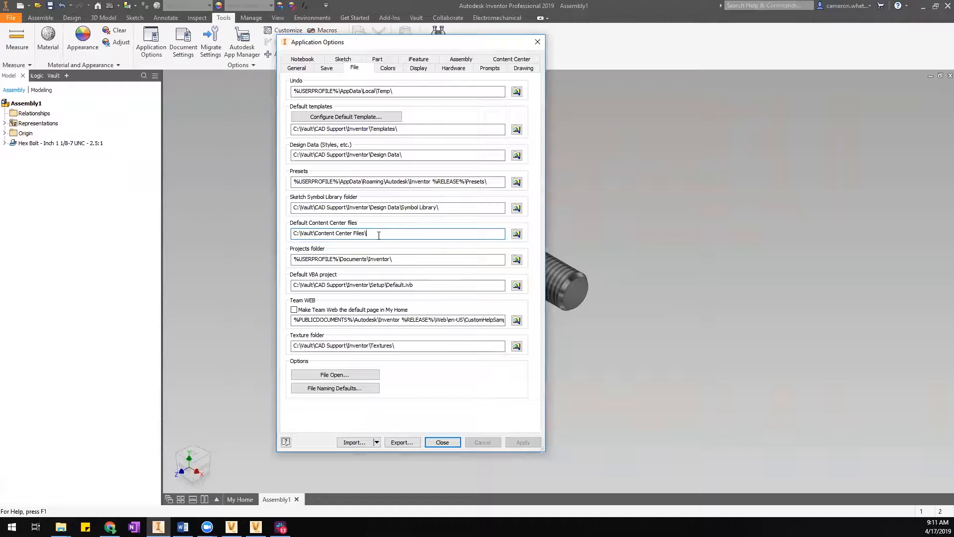
{"action": "left_click_drag", "start_coordinate": [382, 233], "coordinate": [294, 233]}
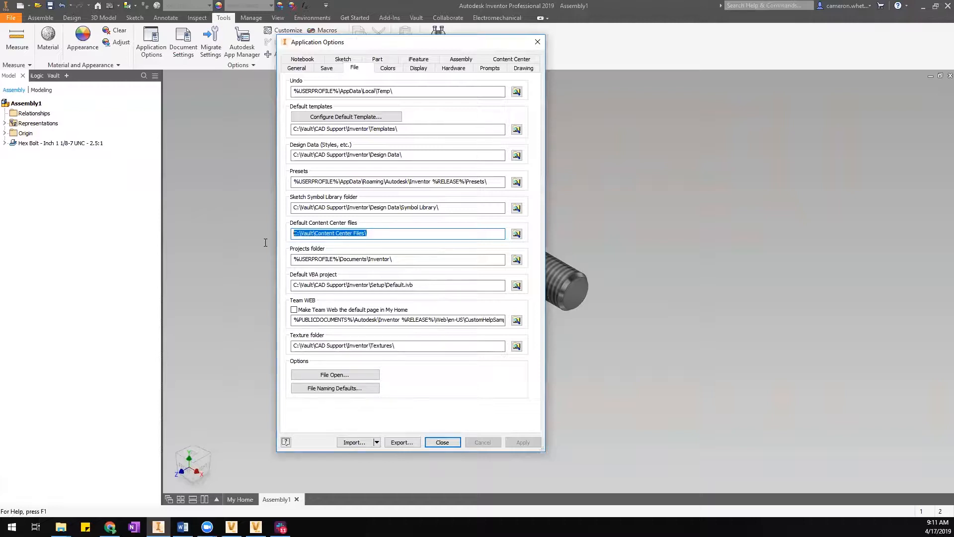
{"action": "left_click", "coordinate": [457, 443]}
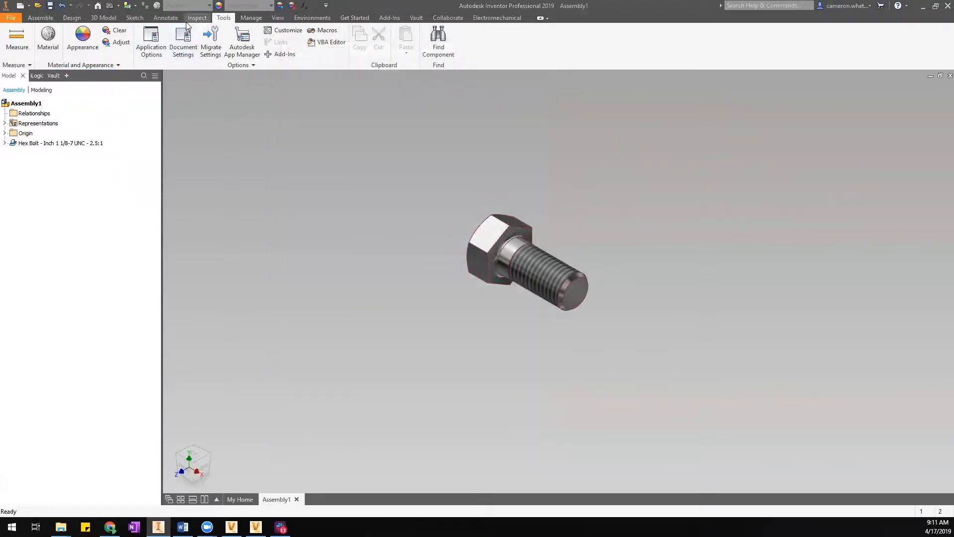
{"action": "left_click", "coordinate": [362, 19]}
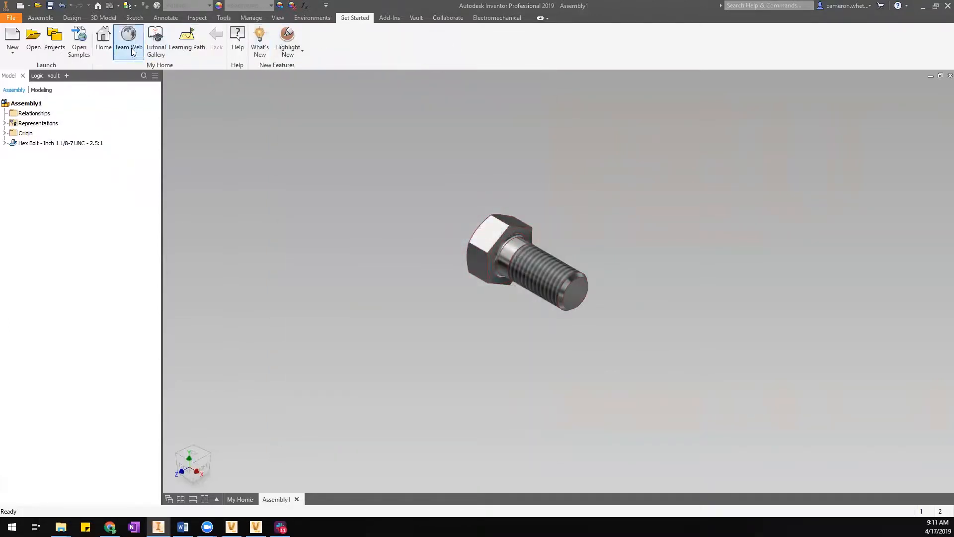
{"action": "left_click", "coordinate": [64, 44]}
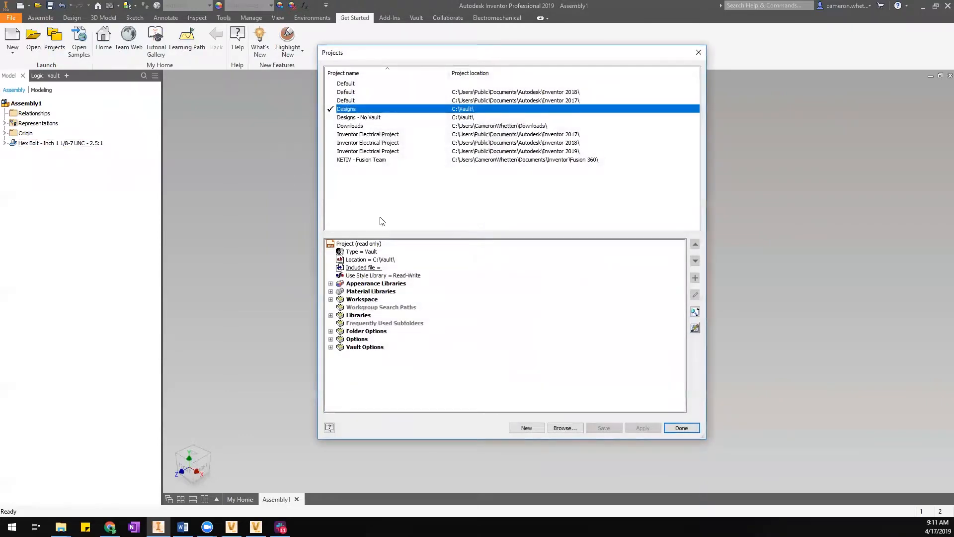
{"action": "left_click", "coordinate": [330, 331]}
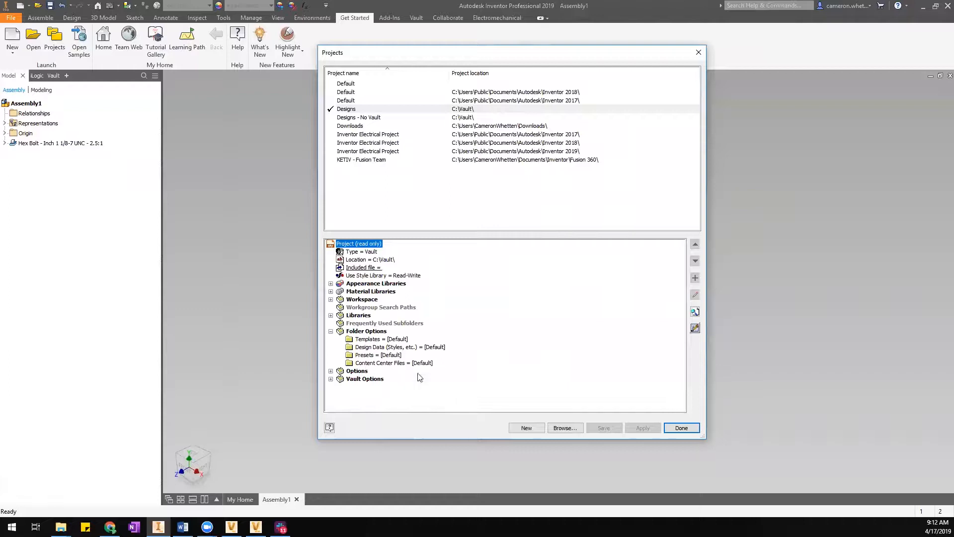
{"action": "left_click", "coordinate": [384, 363]}
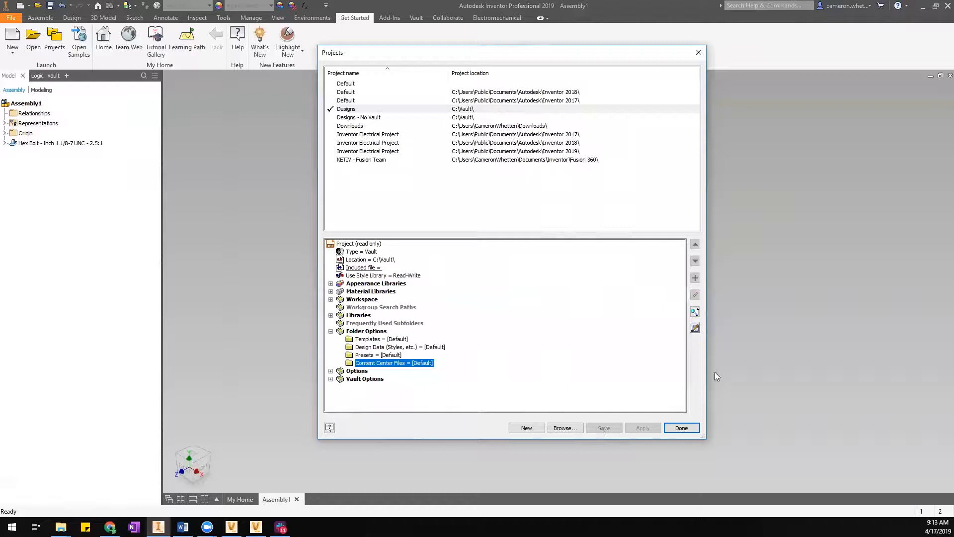
{"action": "left_click", "coordinate": [686, 429]}
Reopen Application Options and review the Content Center files path and library location.
{"action": "left_click", "coordinate": [224, 18]}
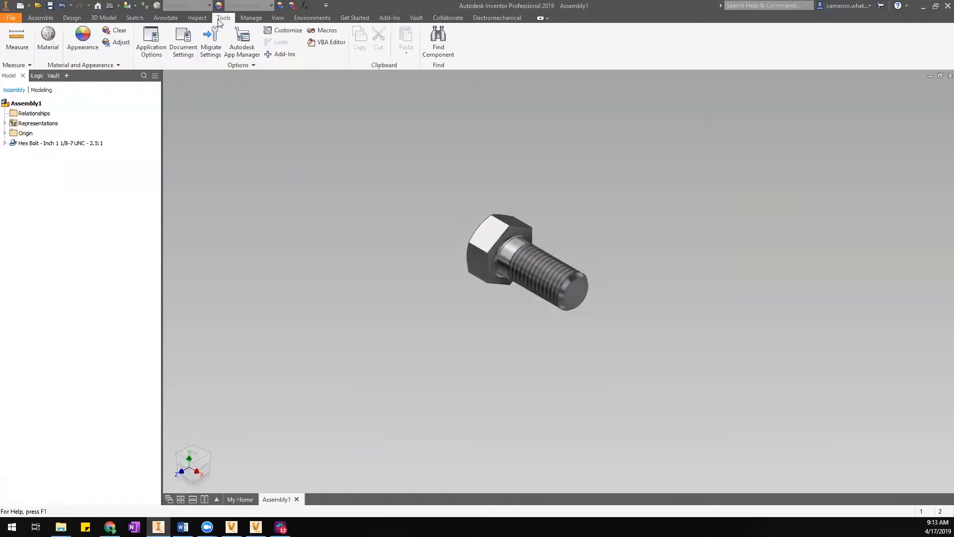
{"action": "left_click", "coordinate": [151, 43]}
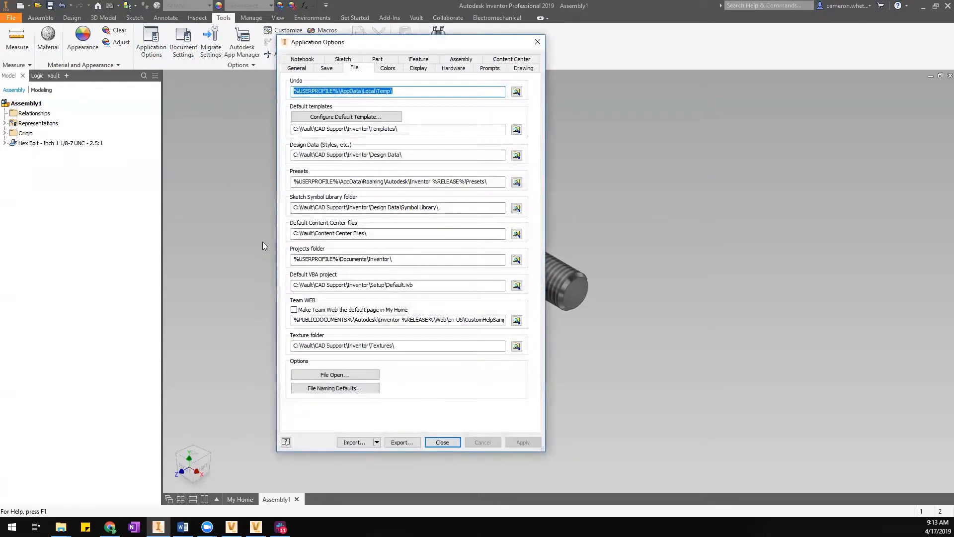
{"action": "left_click_drag", "start_coordinate": [294, 234], "coordinate": [368, 234]}
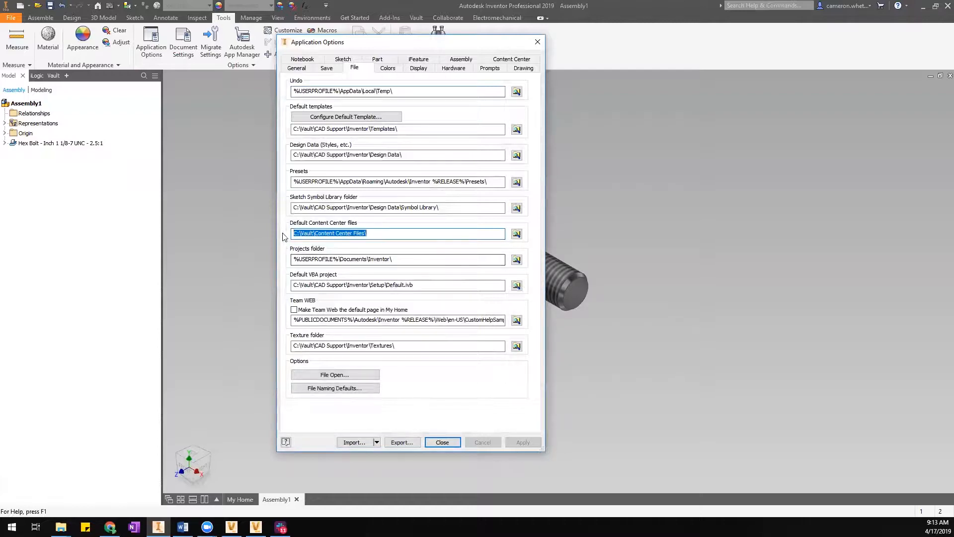
{"action": "left_click_drag", "start_coordinate": [294, 233], "coordinate": [368, 234]}
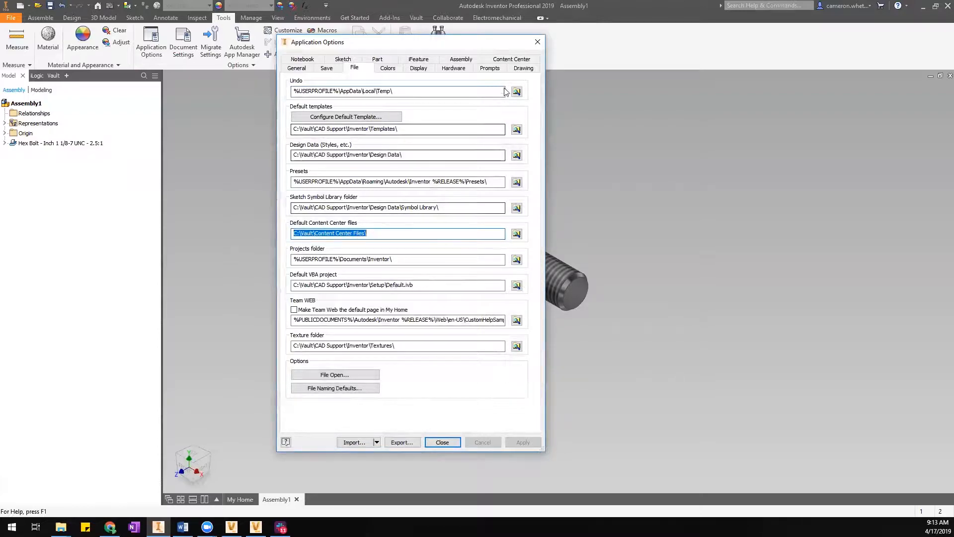
{"action": "left_click", "coordinate": [512, 58]}
{"action": "left_click_drag", "start_coordinate": [304, 198], "coordinate": [502, 199]}
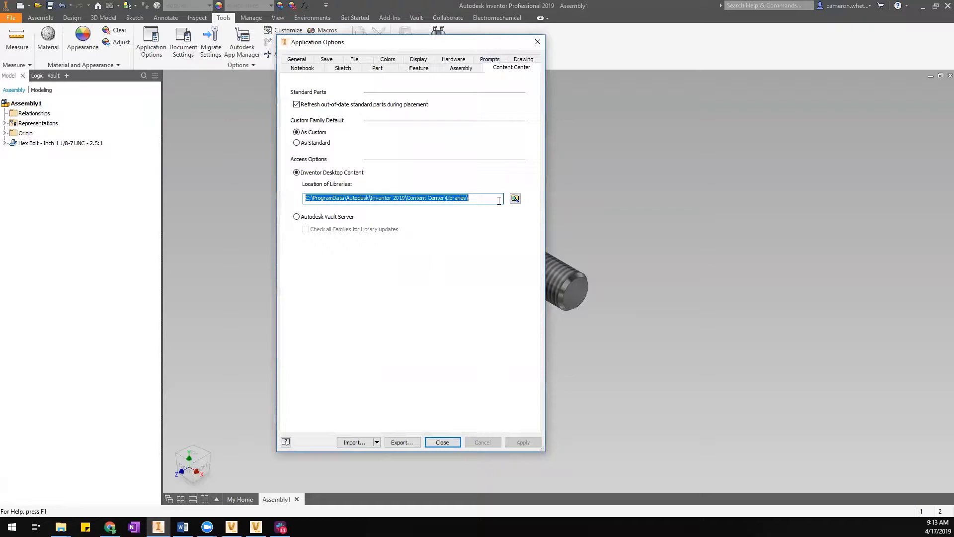
{"action": "left_click", "coordinate": [499, 200]}
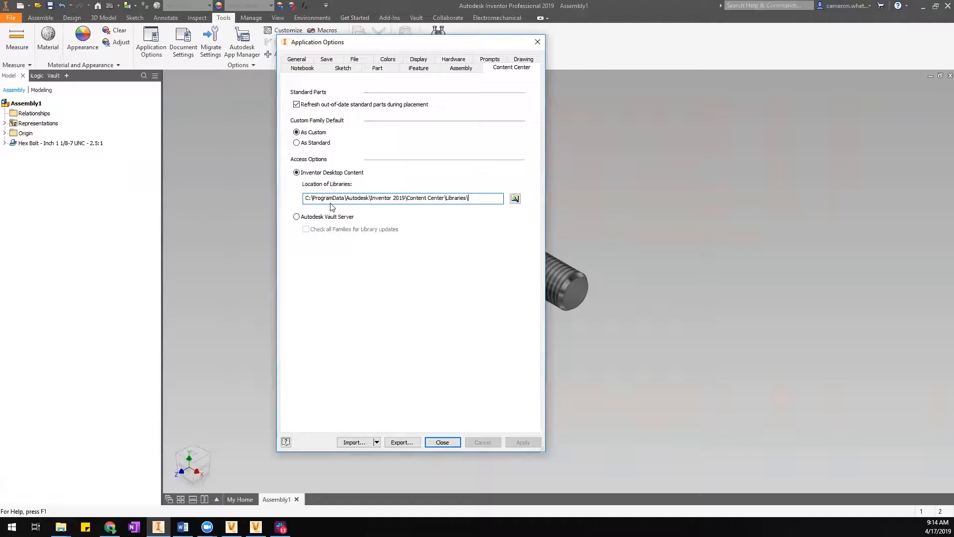
Switch Content Center access to Autodesk Vault Server, accept the warning, and apply.
{"action": "left_click", "coordinate": [297, 216]}
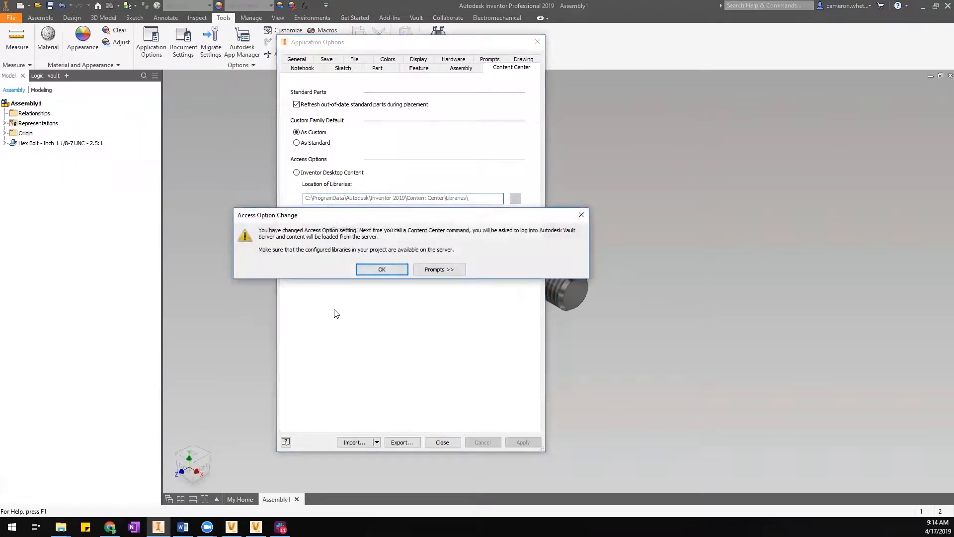
{"action": "left_click_drag", "start_coordinate": [331, 217], "coordinate": [349, 225]}
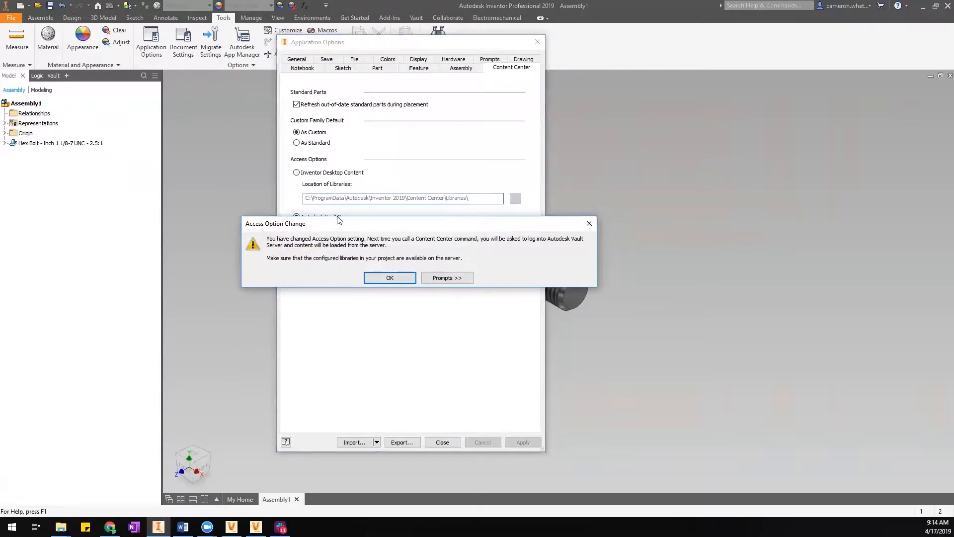
{"action": "left_click", "coordinate": [389, 278]}
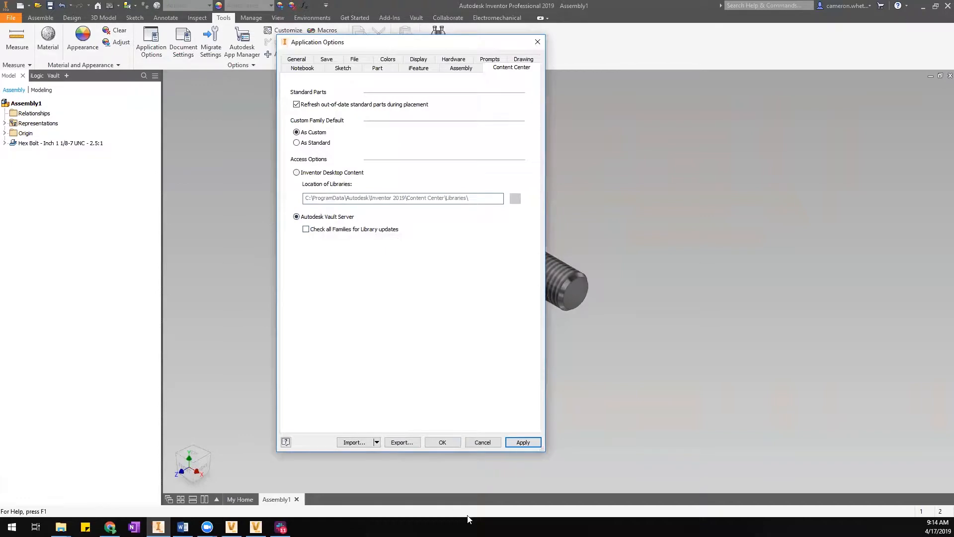
{"action": "left_click", "coordinate": [443, 442]}
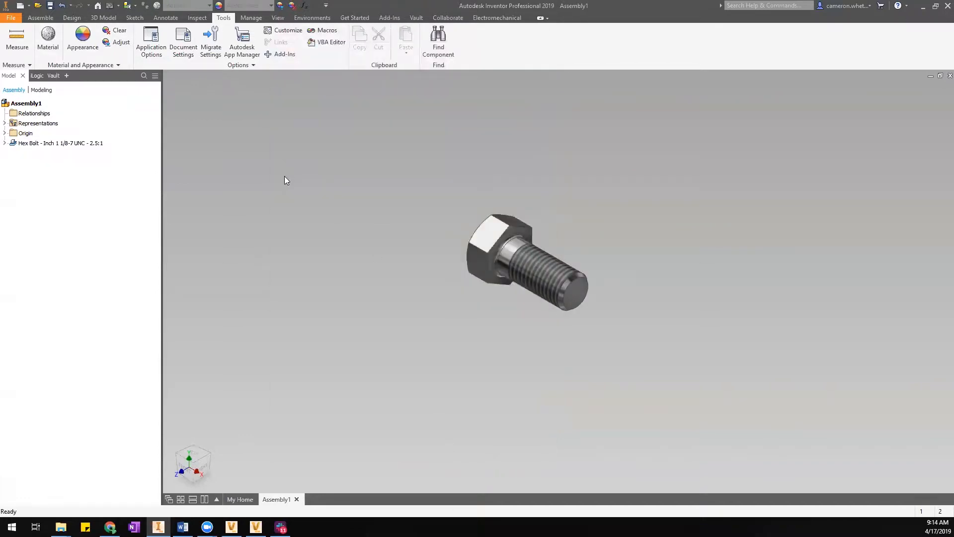
{"action": "left_click", "coordinate": [40, 17]}
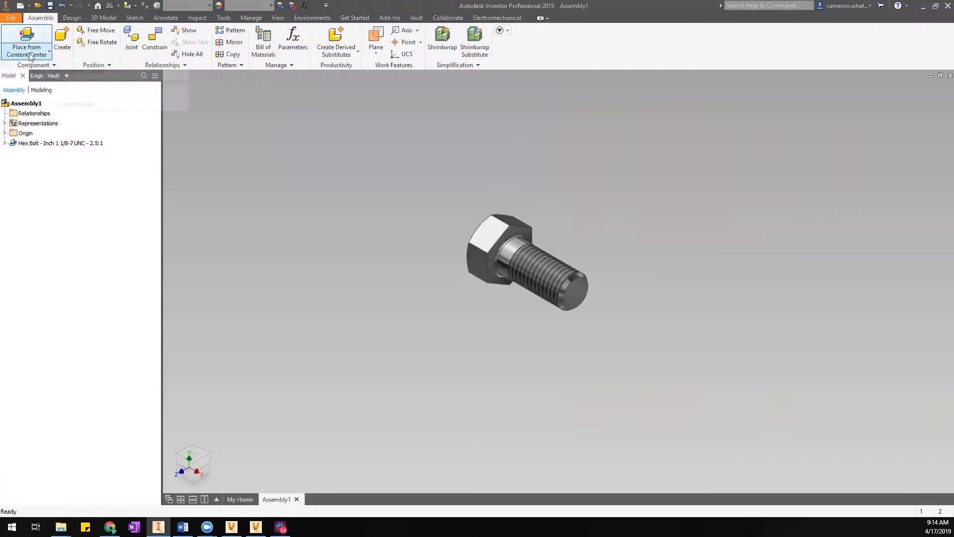
Open the Projects list showing the active Designs project at C:\Vault\.
{"action": "left_click", "coordinate": [356, 18]}
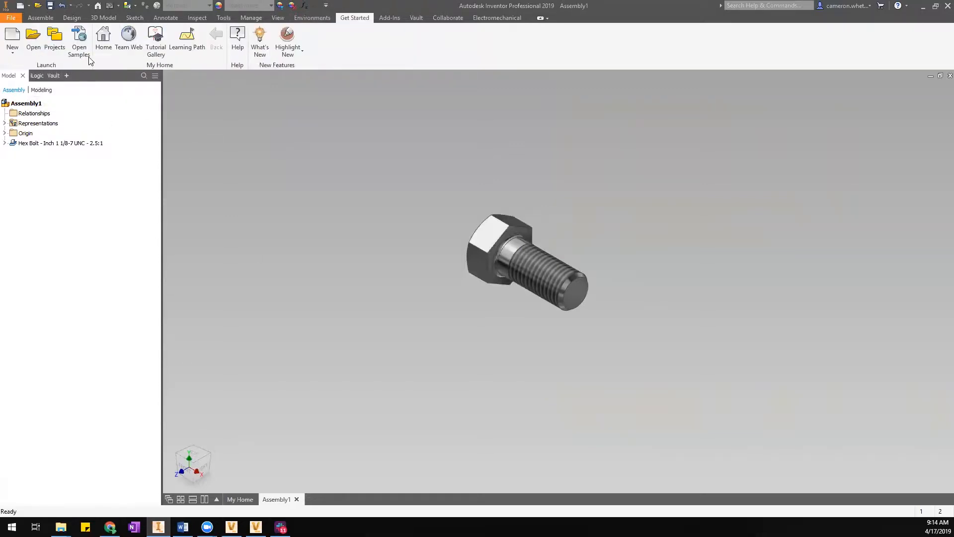
{"action": "left_click", "coordinate": [55, 37]}
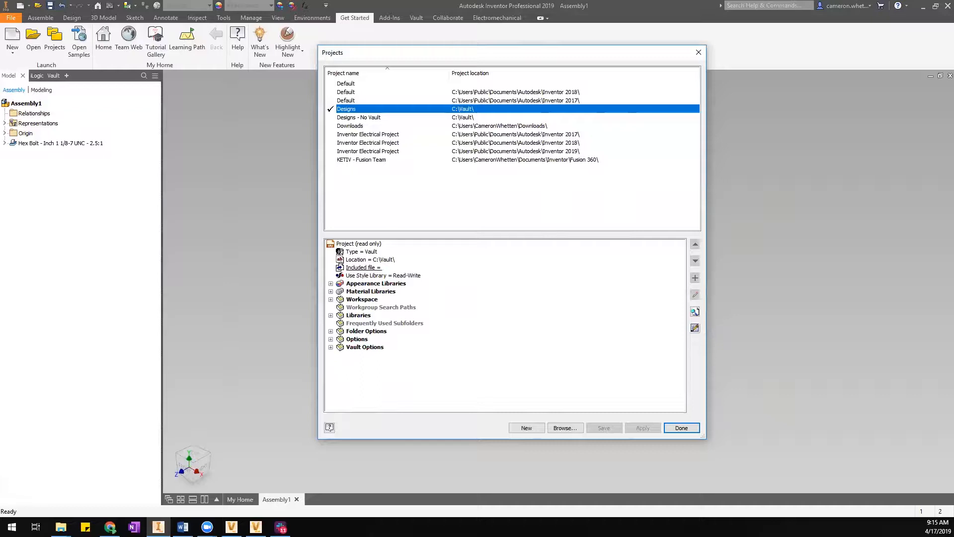
{"action": "left_click", "coordinate": [256, 527]}
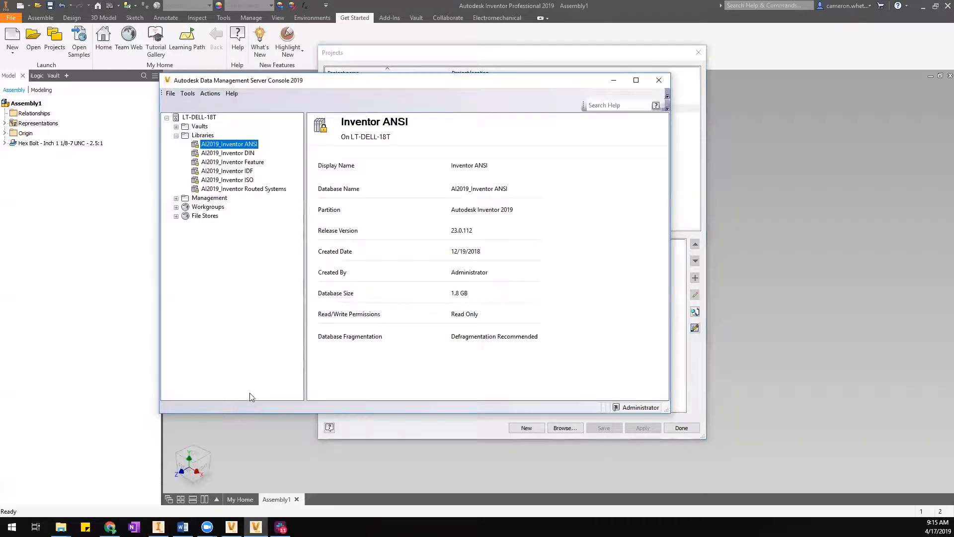
{"action": "left_click", "coordinate": [177, 127]}
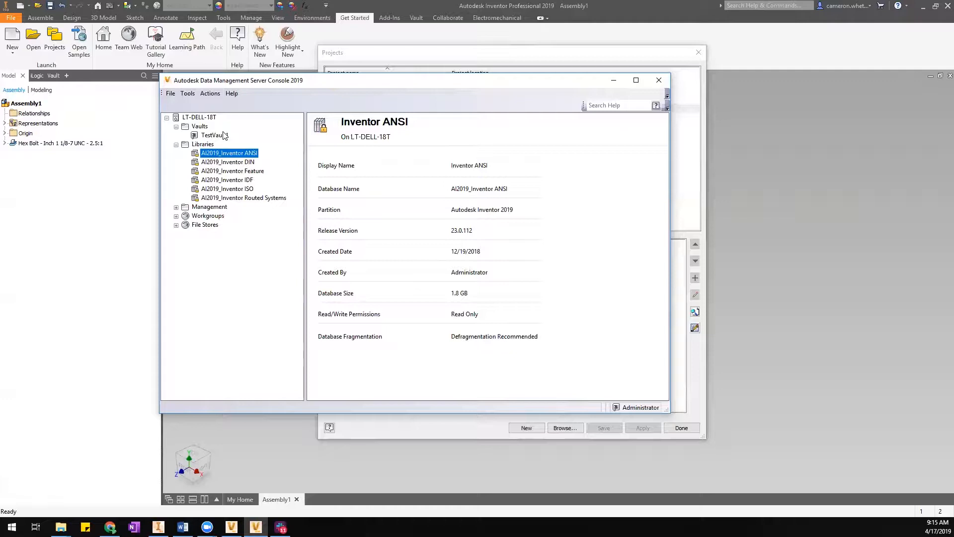
{"action": "left_click", "coordinate": [653, 58]}
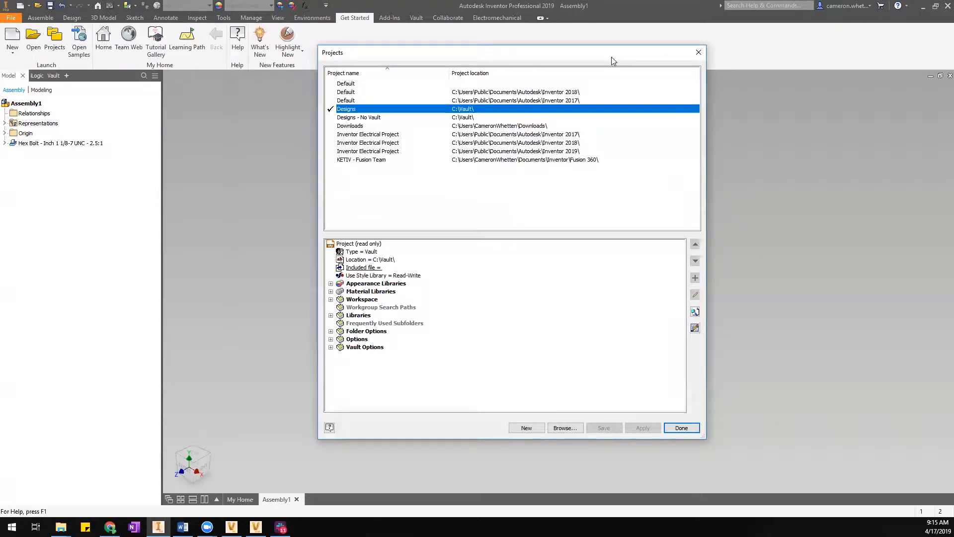
{"action": "left_click_drag", "start_coordinate": [612, 59], "coordinate": [607, 62]}
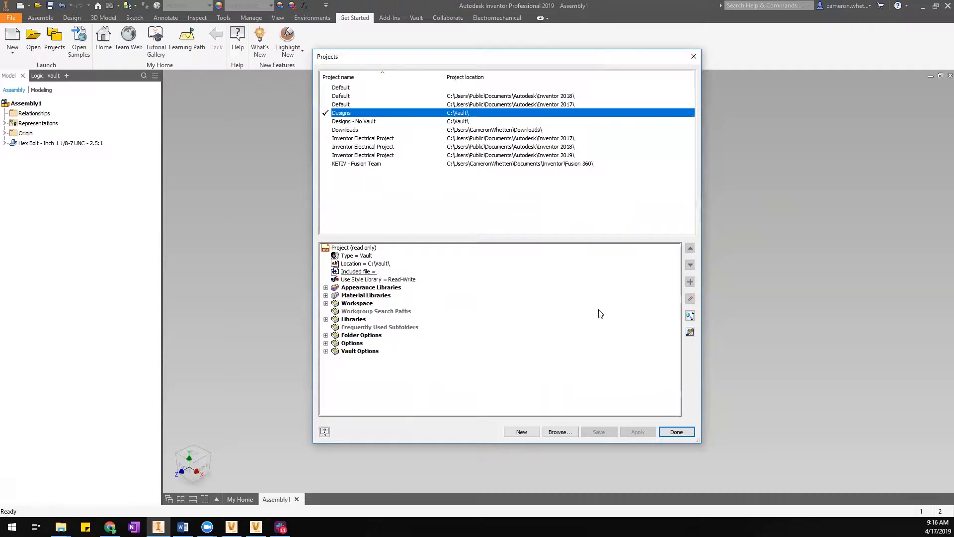
{"action": "left_click", "coordinate": [690, 331]}
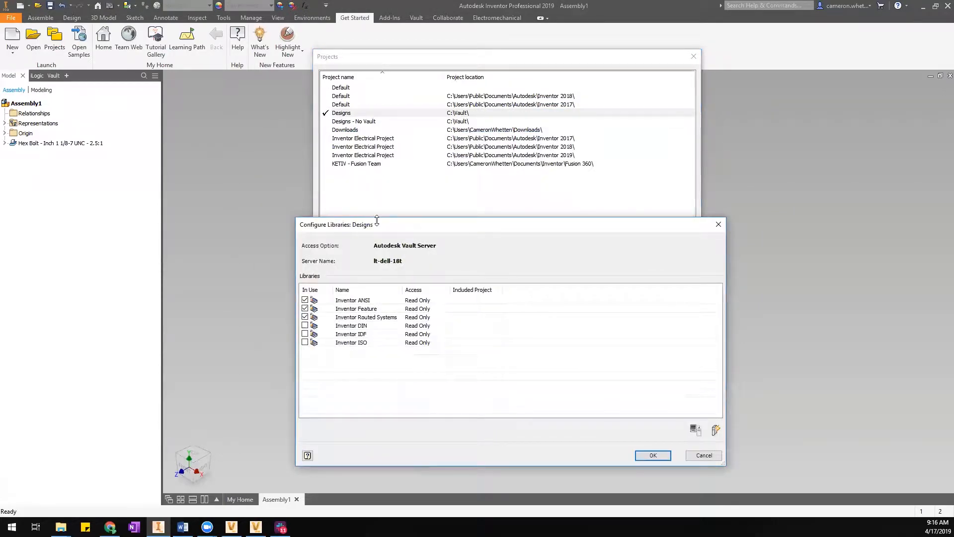
{"action": "left_click_drag", "start_coordinate": [436, 224], "coordinate": [689, 221]}
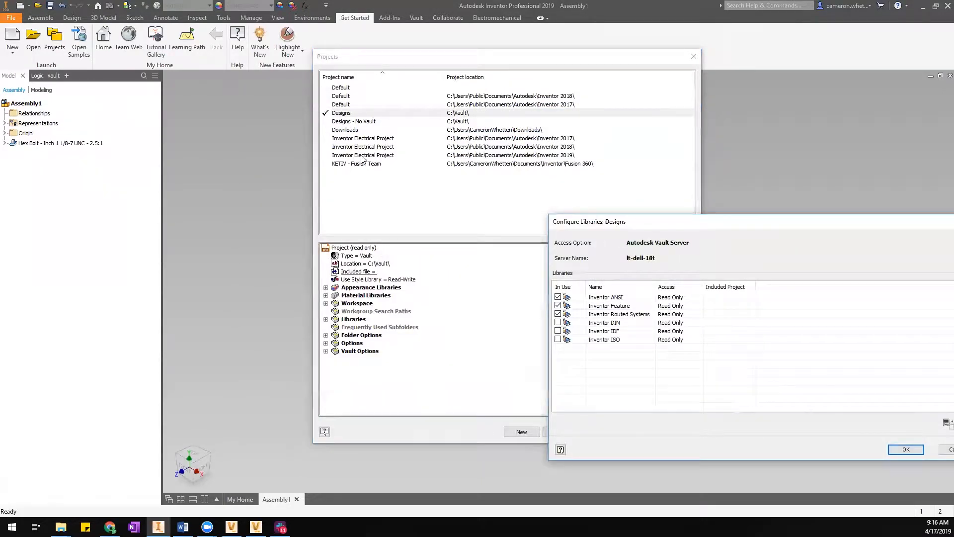
{"action": "left_click_drag", "start_coordinate": [720, 222], "coordinate": [584, 192]}
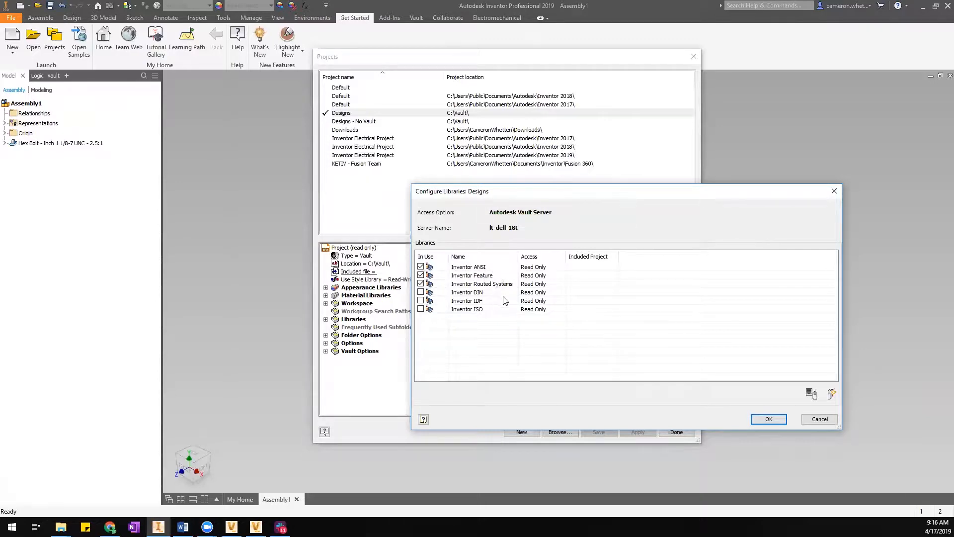
{"action": "left_click", "coordinate": [818, 420]}
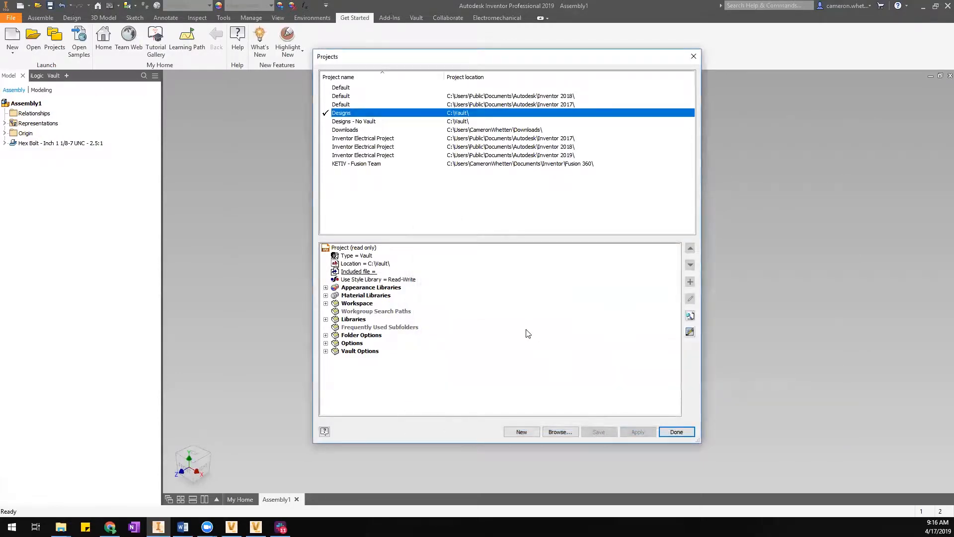
{"action": "left_click", "coordinate": [326, 335]}
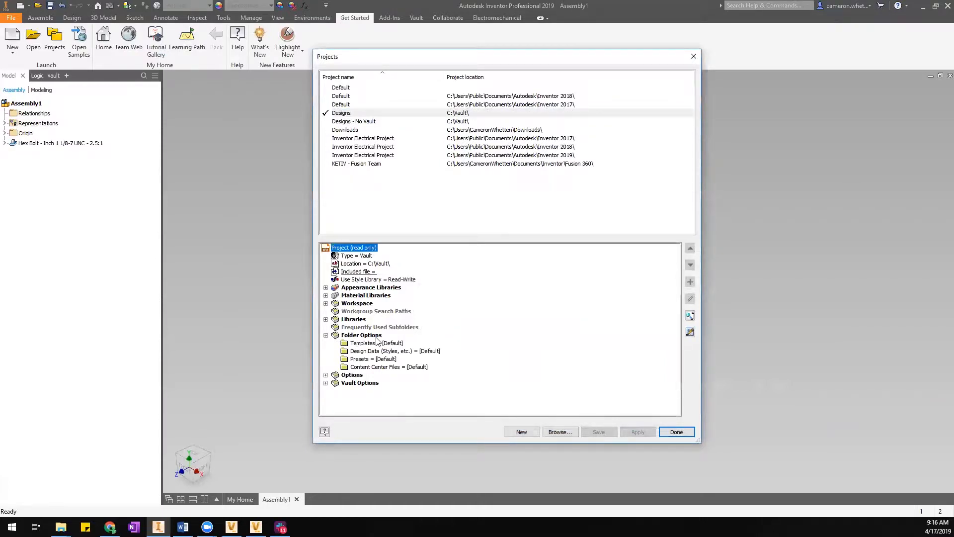
Confirm Content Center Files is [Default] and close the Projects dialog.
{"action": "left_click", "coordinate": [398, 368]}
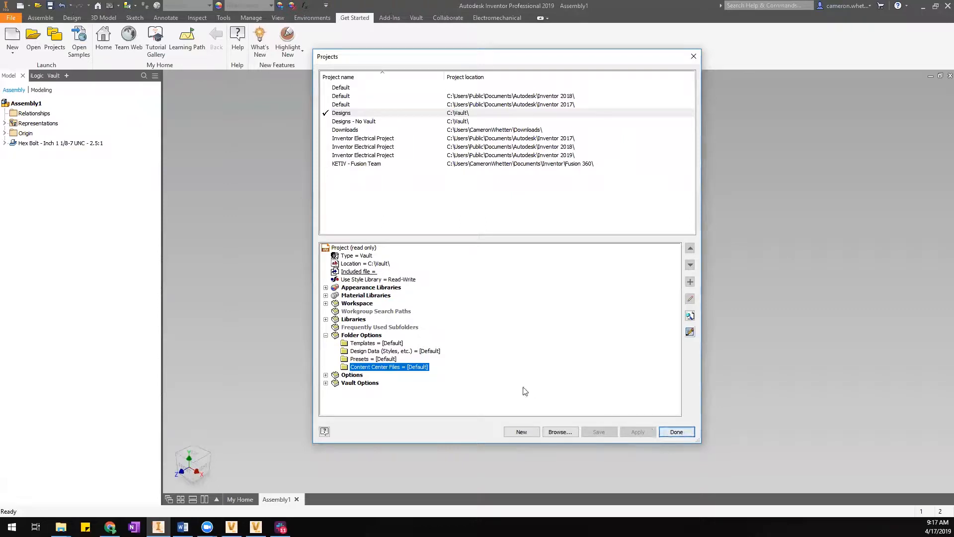
{"action": "left_click", "coordinate": [683, 436]}
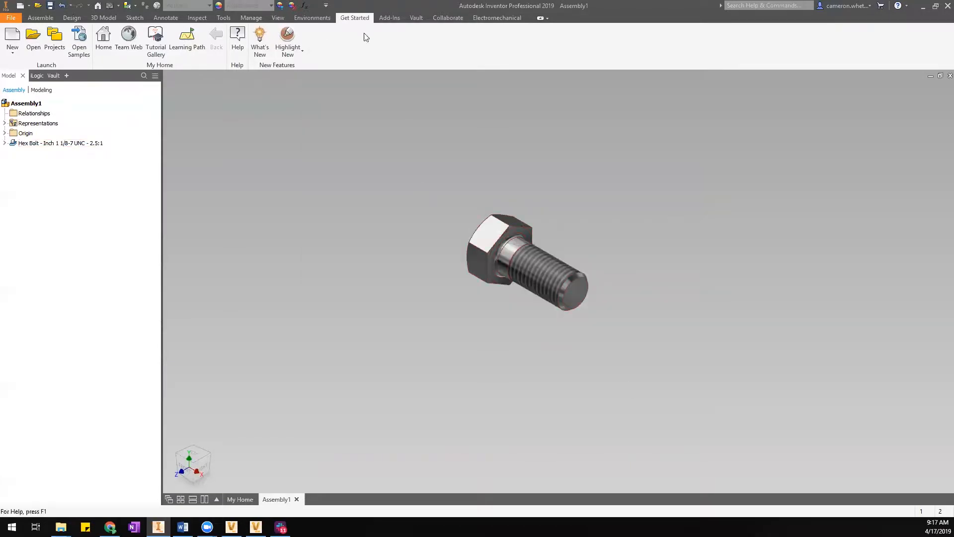
Open Vault's Map folders dialog and select Content Center Files, mapped to $/Content Center Files.
{"action": "left_click", "coordinate": [412, 18]}
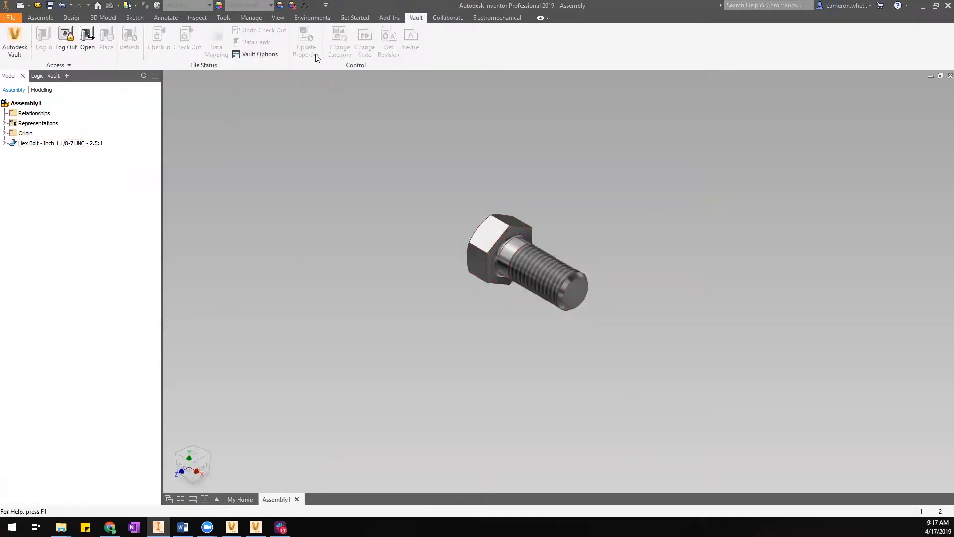
{"action": "left_click", "coordinate": [75, 64]}
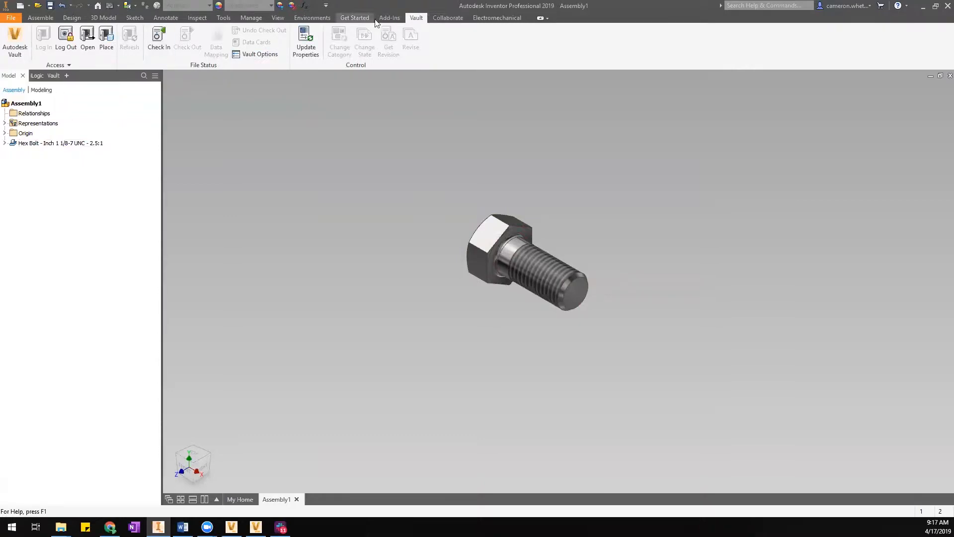
{"action": "left_click", "coordinate": [65, 64]}
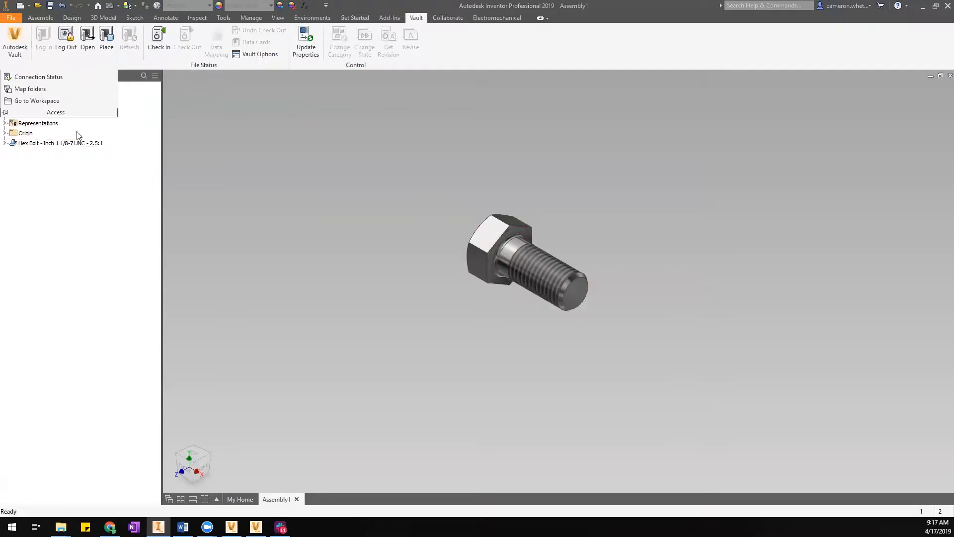
{"action": "left_click", "coordinate": [30, 90]}
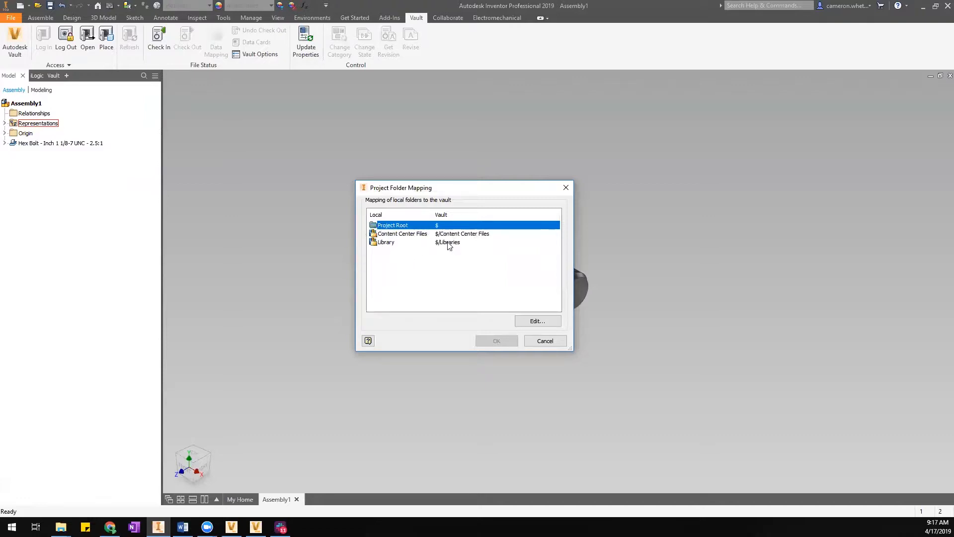
{"action": "left_click", "coordinate": [422, 235]}
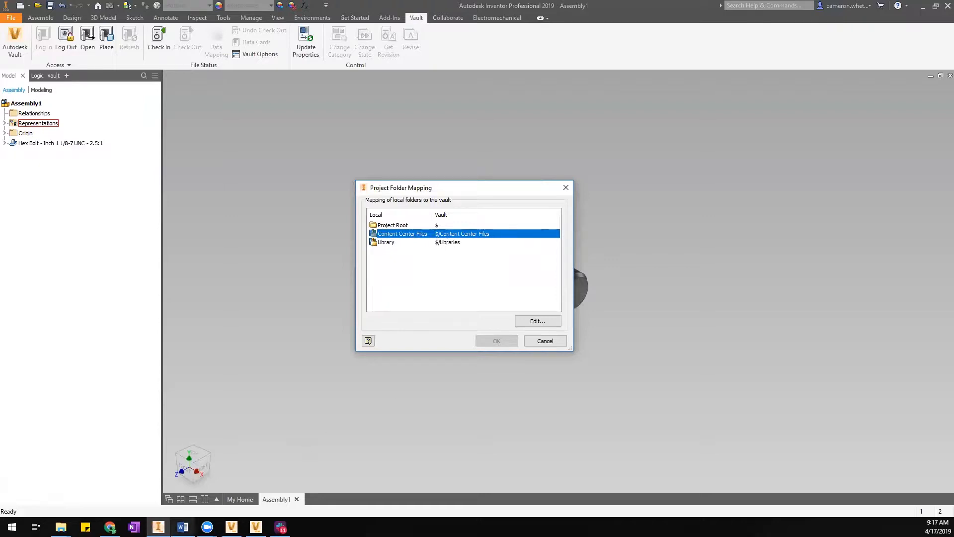
{"action": "mouse_move", "coordinate": [231, 527]}
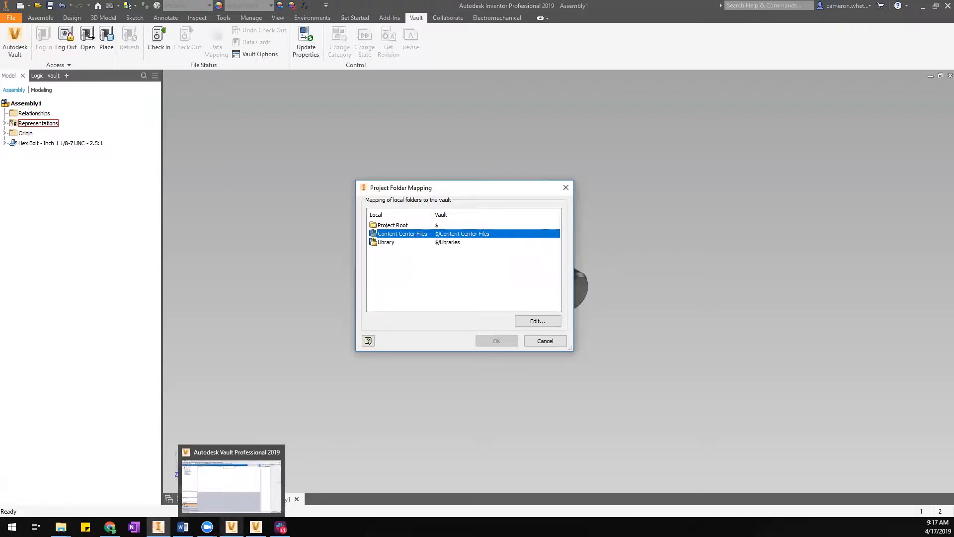
{"action": "left_click", "coordinate": [219, 498]}
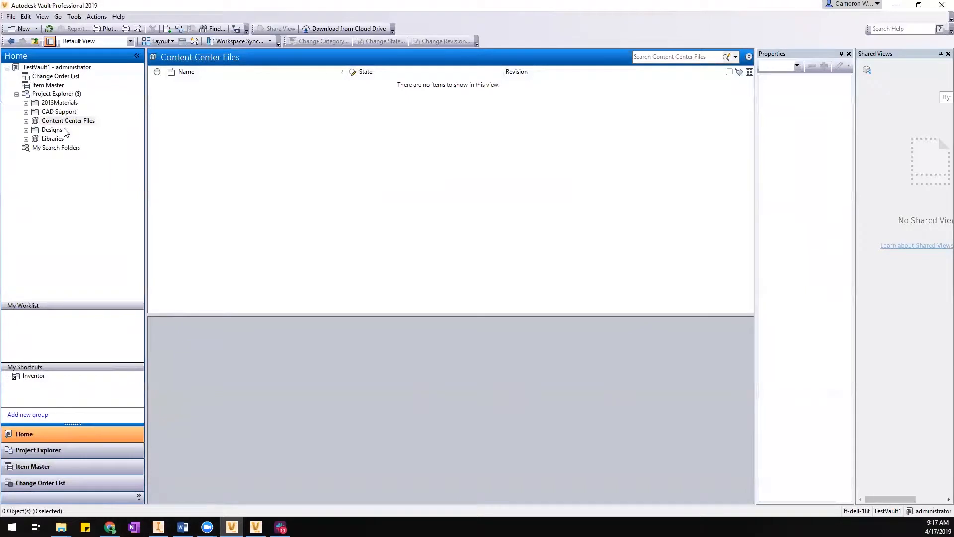
Open the empty $/Content Center Files vault folder, then minimize Vault and move the mapping dialog aside.
{"action": "left_click", "coordinate": [47, 95]}
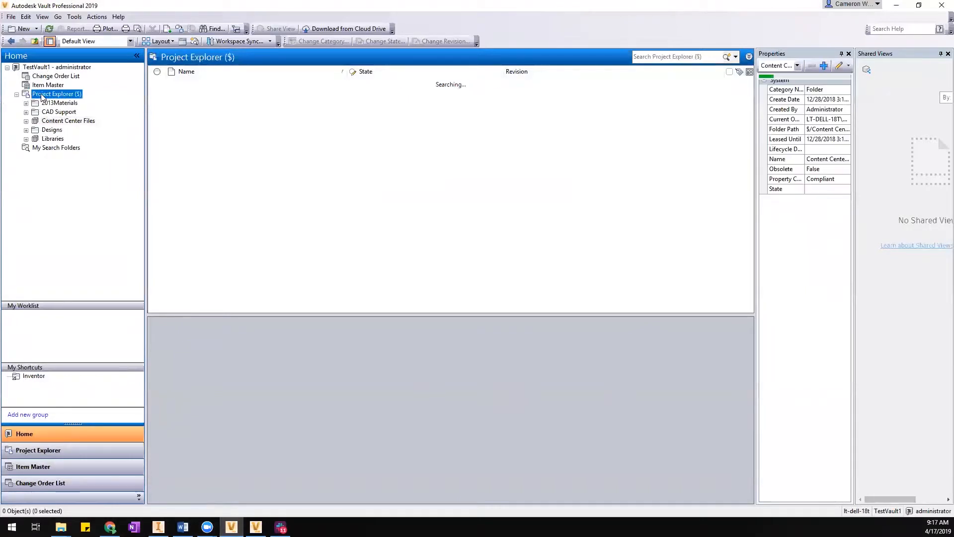
{"action": "left_click", "coordinate": [61, 122]}
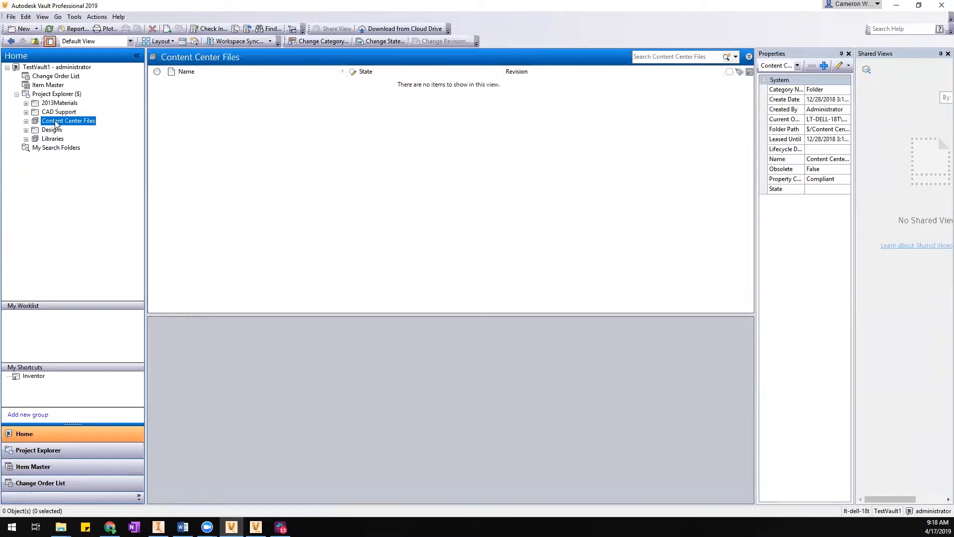
{"action": "left_click", "coordinate": [895, 8]}
{"action": "left_click_drag", "start_coordinate": [525, 188], "coordinate": [515, 170]}
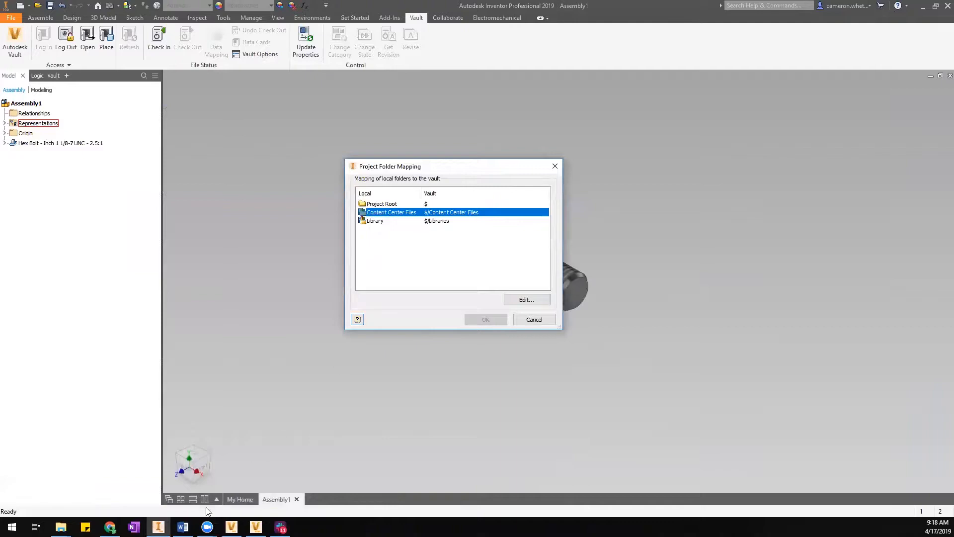
{"action": "mouse_move", "coordinate": [60, 525]}
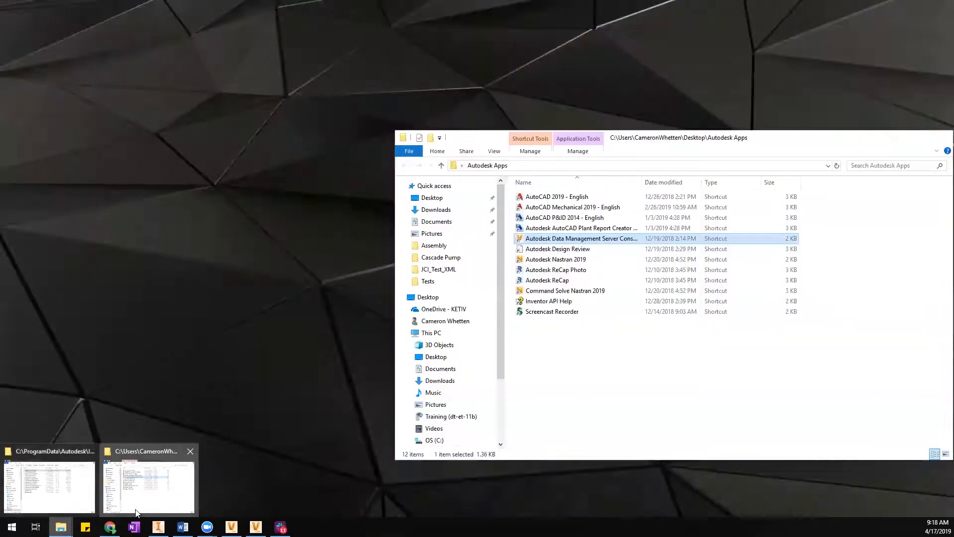
Browse File Explorer to C:\Vault\Content Center Files, showing en-US and lockfile.lck.
{"action": "left_click", "coordinate": [135, 510]}
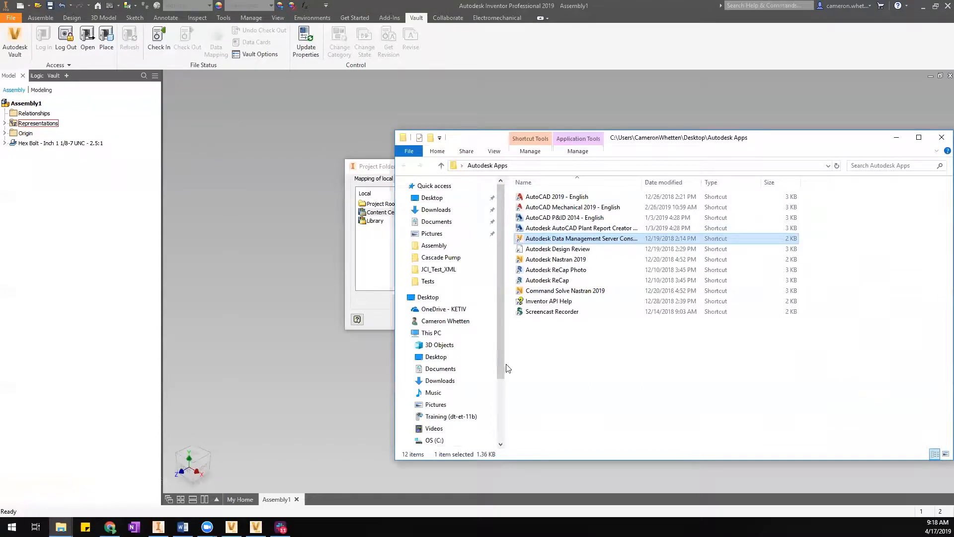
{"action": "left_click", "coordinate": [434, 440]}
{"action": "double_click", "coordinate": [548, 405]}
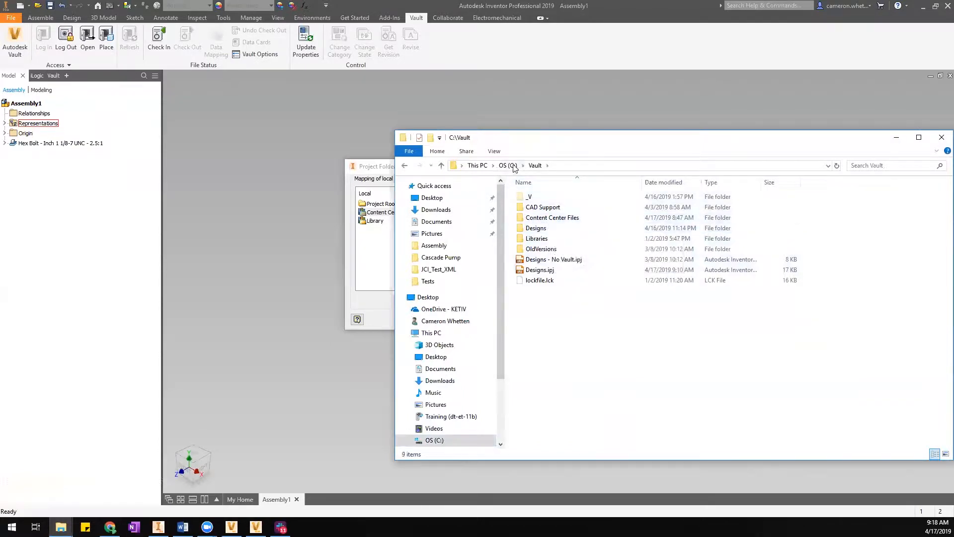
{"action": "left_click", "coordinate": [551, 220]}
{"action": "double_click", "coordinate": [551, 219]}
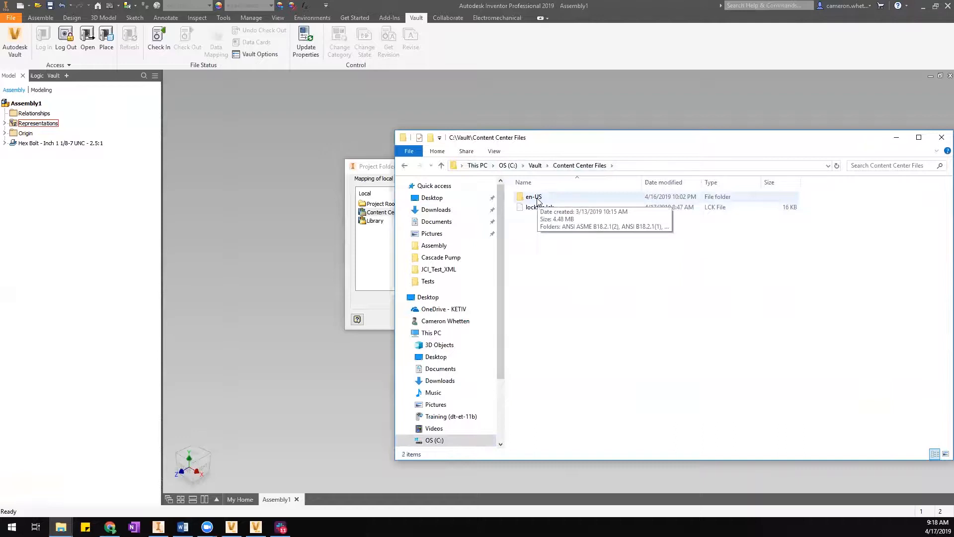
{"action": "left_click_drag", "start_coordinate": [549, 143], "coordinate": [542, 140]}
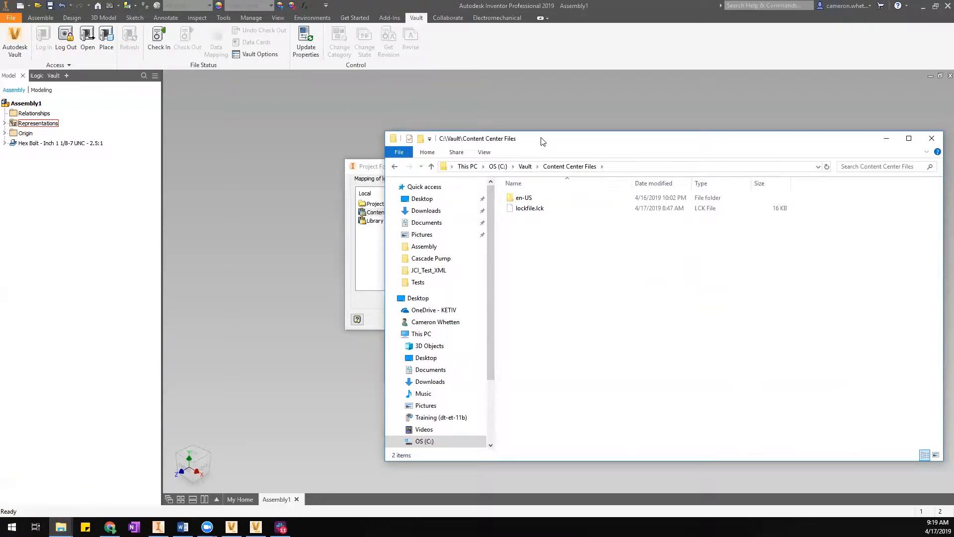
Inspect the ANSI ASME B18.2.1(2) and ANSI B18.2.1(1) part folders, ending back in en-US.
{"action": "double_click", "coordinate": [525, 199]}
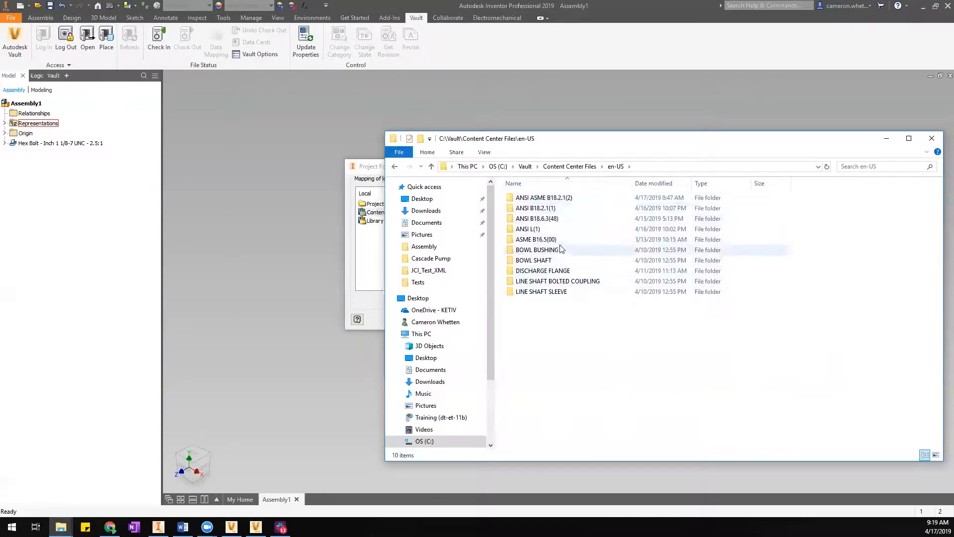
{"action": "double_click", "coordinate": [553, 199]}
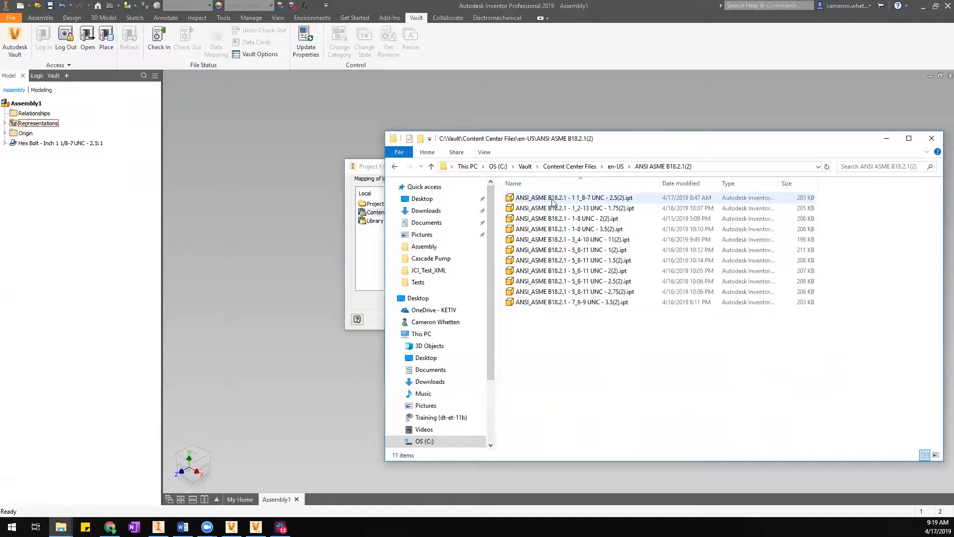
{"action": "left_click", "coordinate": [616, 166]}
{"action": "double_click", "coordinate": [553, 209]}
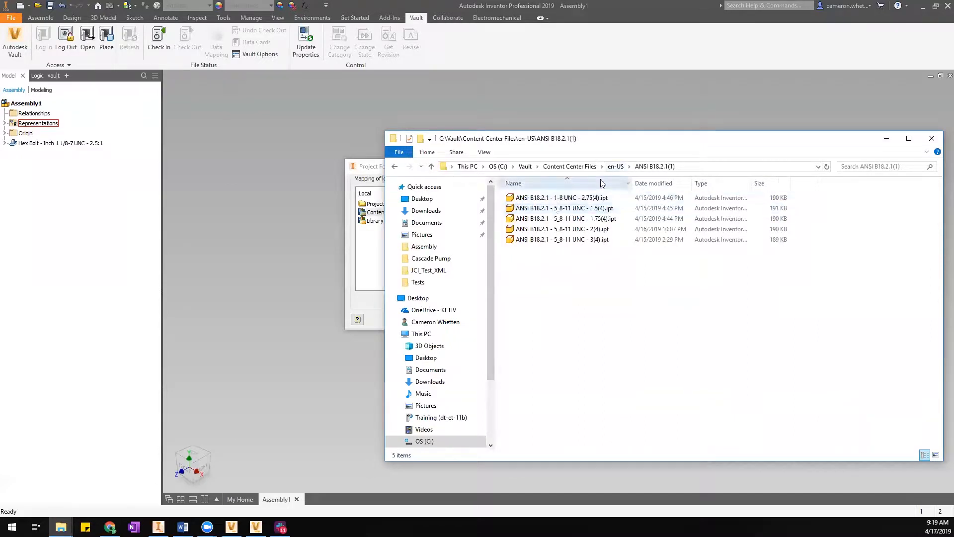
{"action": "left_click", "coordinate": [616, 166]}
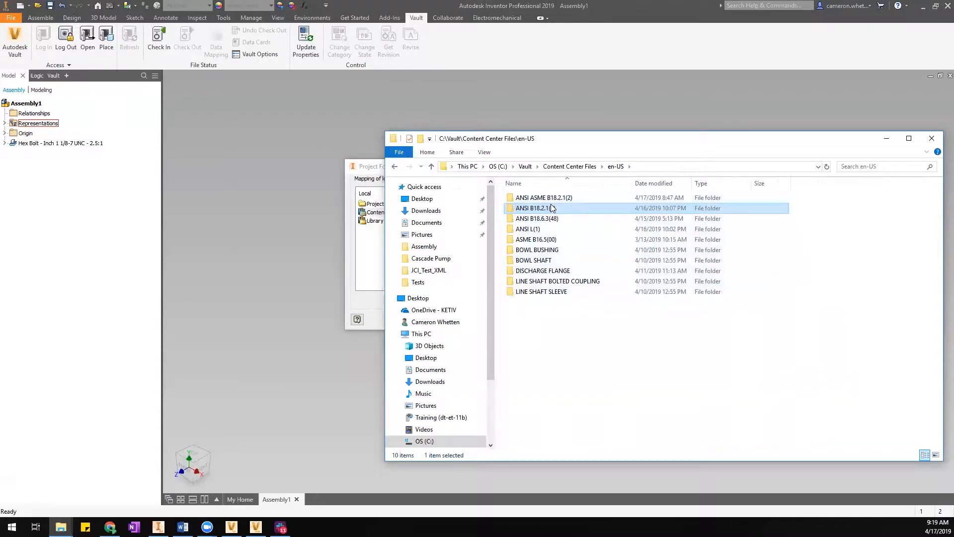
{"action": "left_click", "coordinate": [566, 167]}
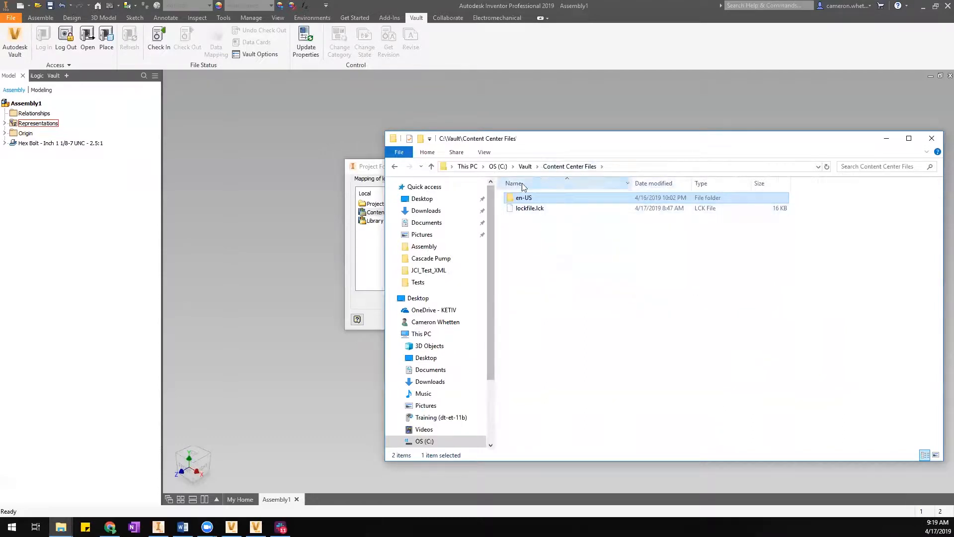
{"action": "double_click", "coordinate": [569, 199]}
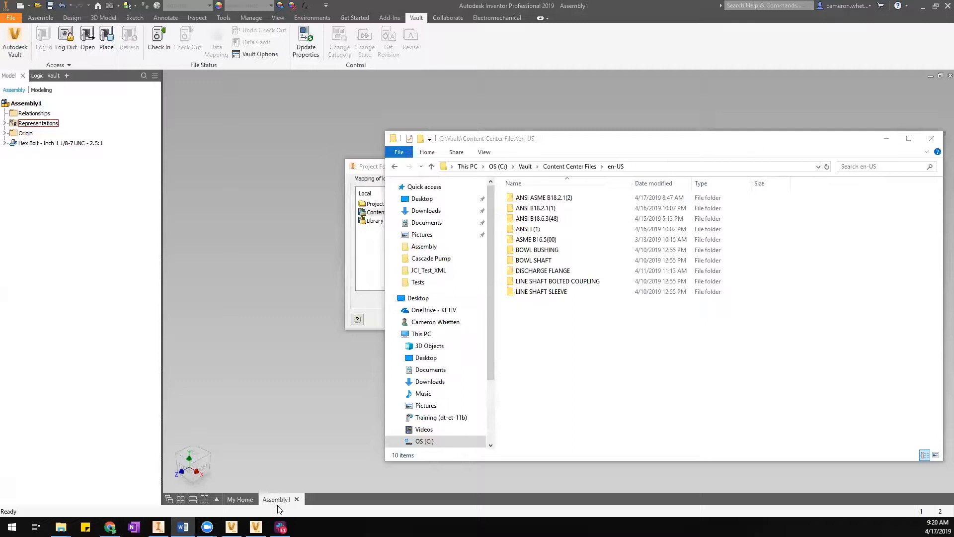
Bring Vault forward and show the root Designs.ipj project file's details.
{"action": "left_click", "coordinate": [256, 527]}
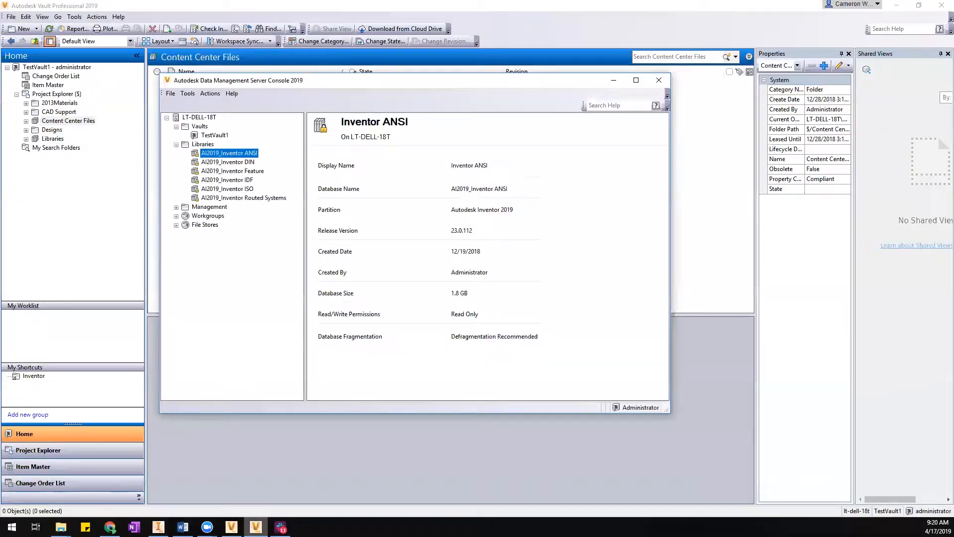
{"action": "left_click", "coordinate": [155, 379]}
{"action": "left_click", "coordinate": [51, 129]}
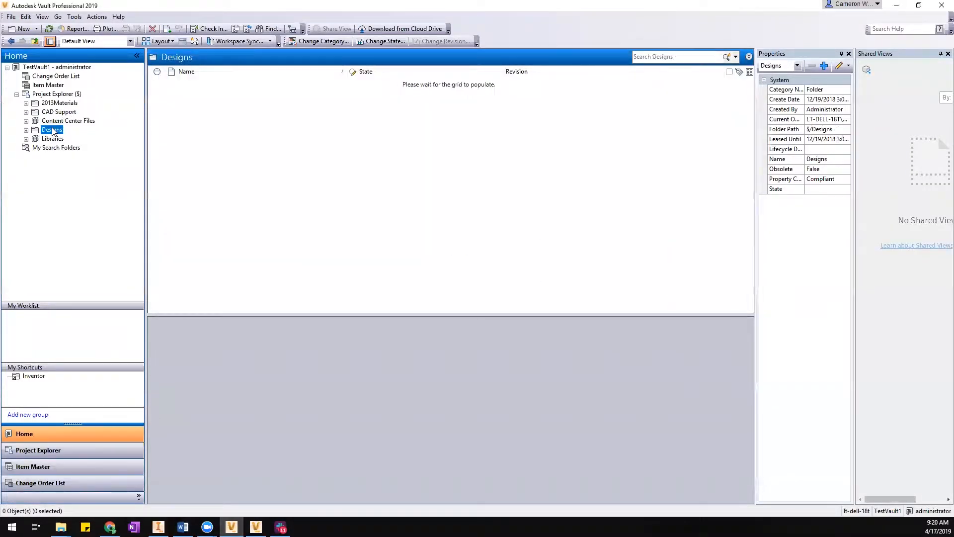
{"action": "left_click", "coordinate": [42, 94]}
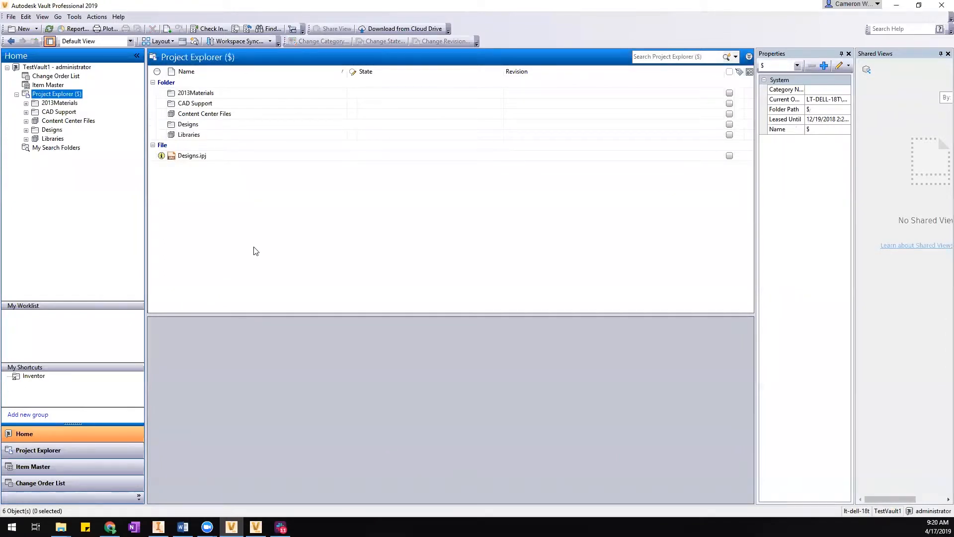
{"action": "left_click", "coordinate": [183, 157]}
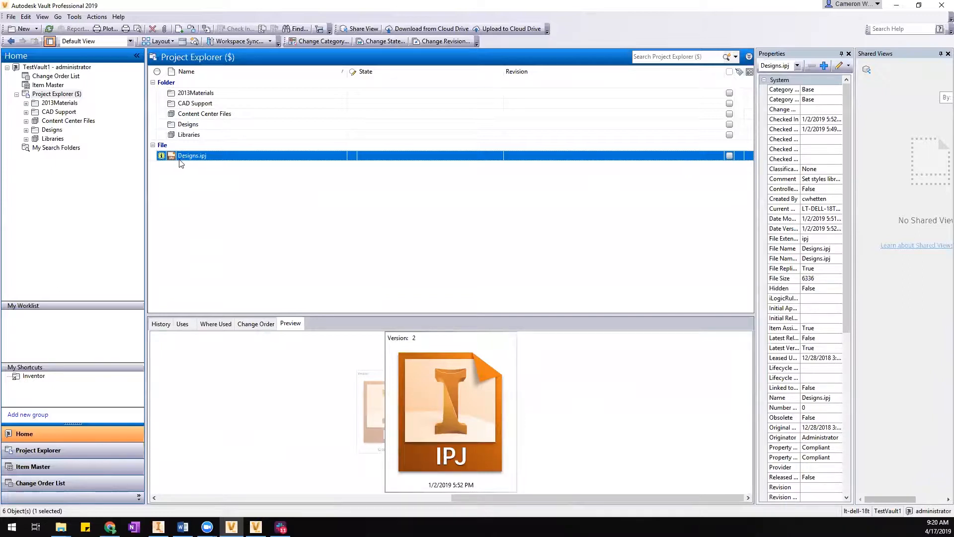
Log out of Vault, log back in under your own user name, and open the $ root.
{"action": "left_click", "coordinate": [11, 17]}
{"action": "left_click", "coordinate": [41, 89]}
{"action": "left_click", "coordinate": [471, 283]}
{"action": "double_click", "coordinate": [460, 244]}
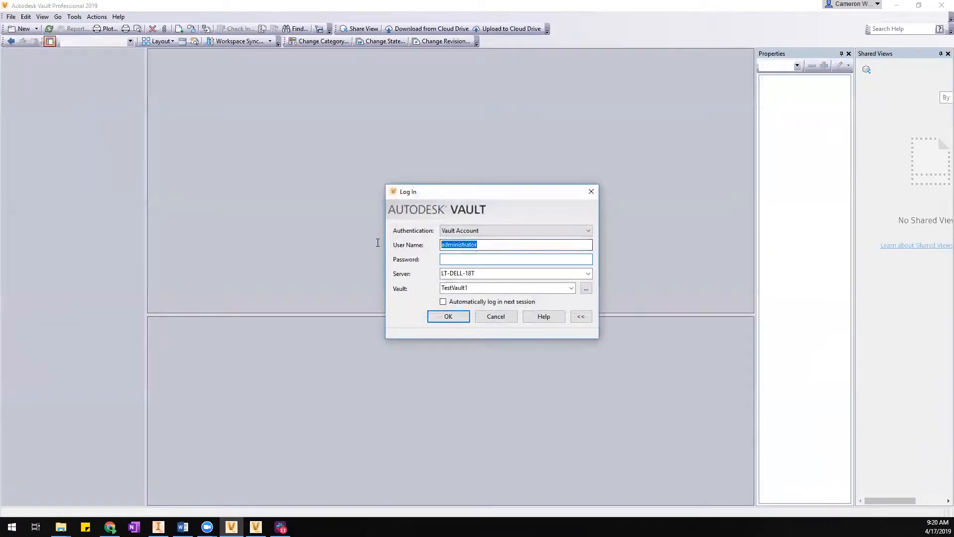
{"action": "type", "text": "cwhetten"}
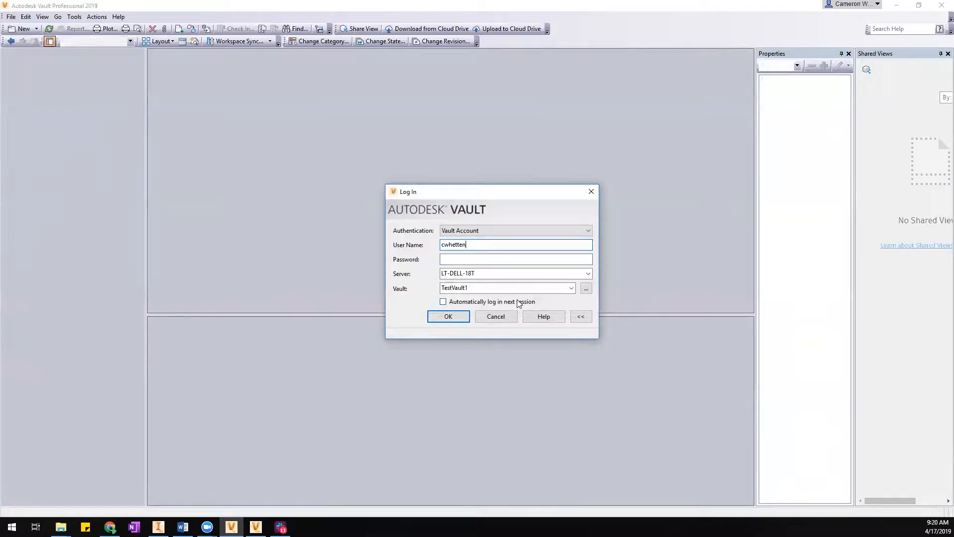
{"action": "left_click", "coordinate": [453, 318]}
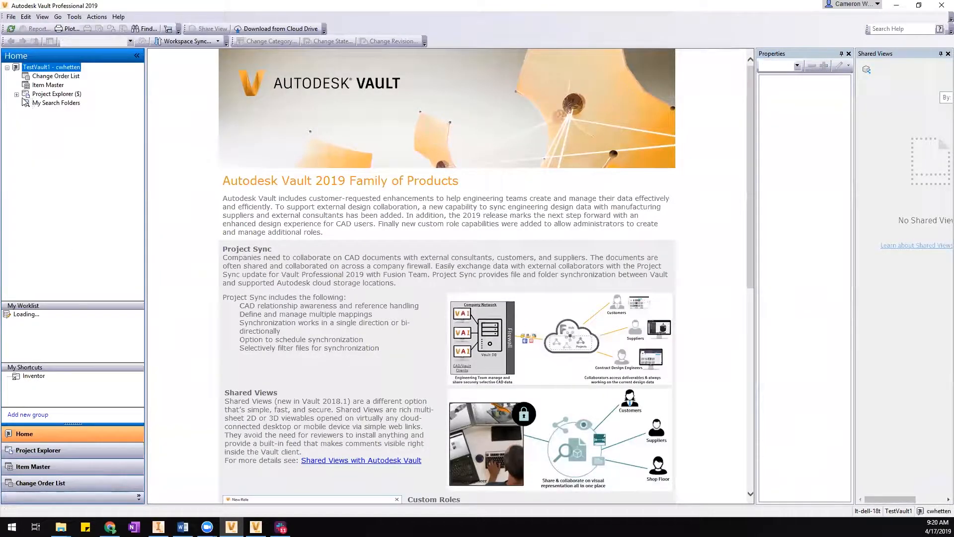
{"action": "left_click", "coordinate": [17, 94]}
{"action": "left_click", "coordinate": [44, 94]}
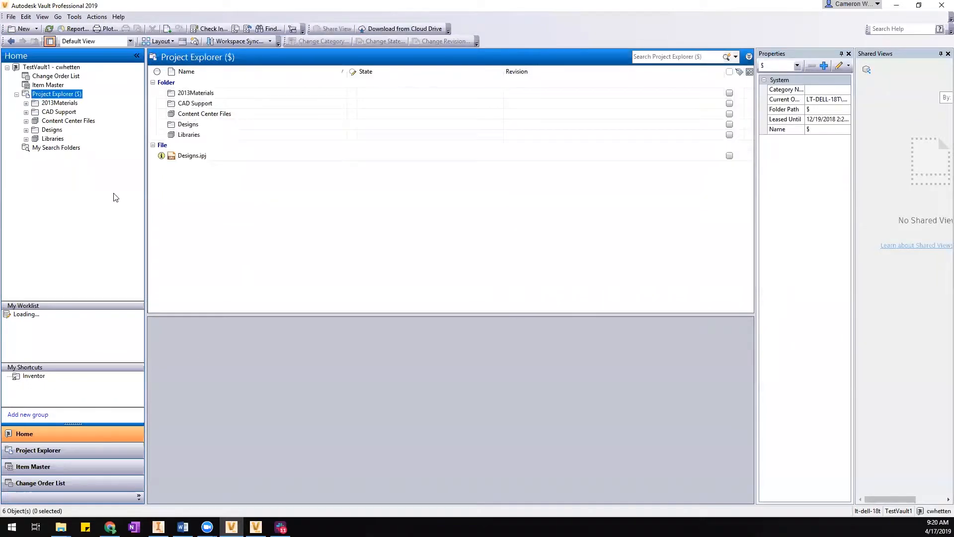
Select Designs.ipj to view its properties and version 2 preview under the new login.
{"action": "left_click", "coordinate": [181, 155]}
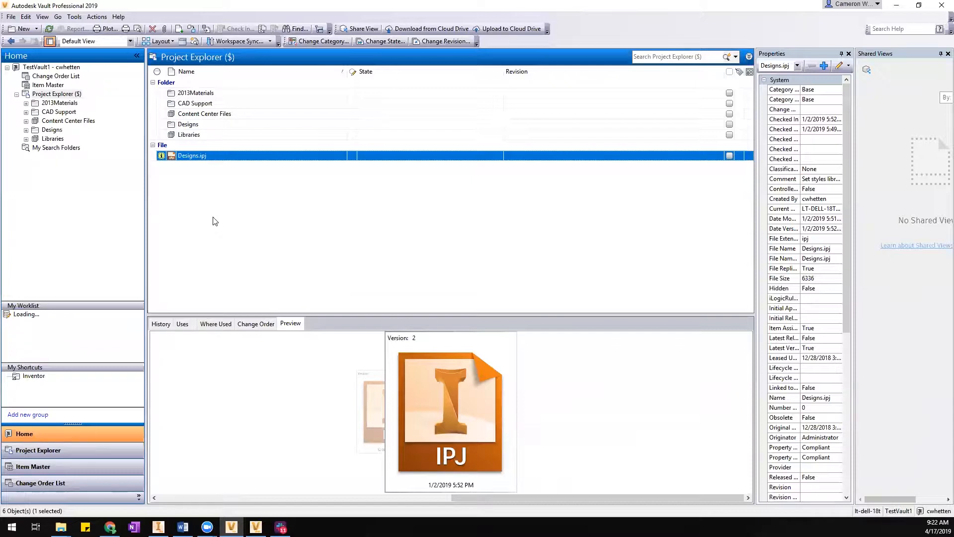
{"action": "right_click", "coordinate": [204, 156]}
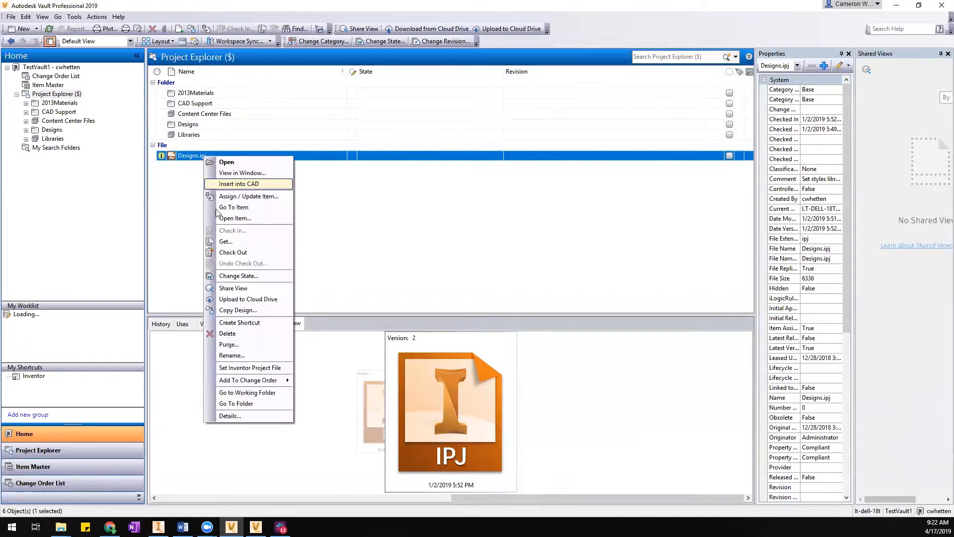
{"action": "left_click", "coordinate": [231, 242]}
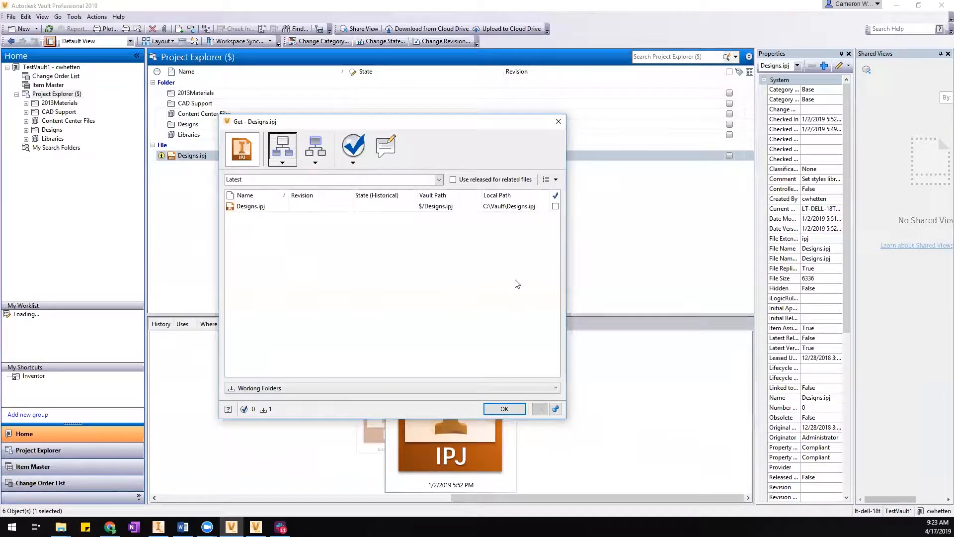
{"action": "left_click", "coordinate": [557, 123]}
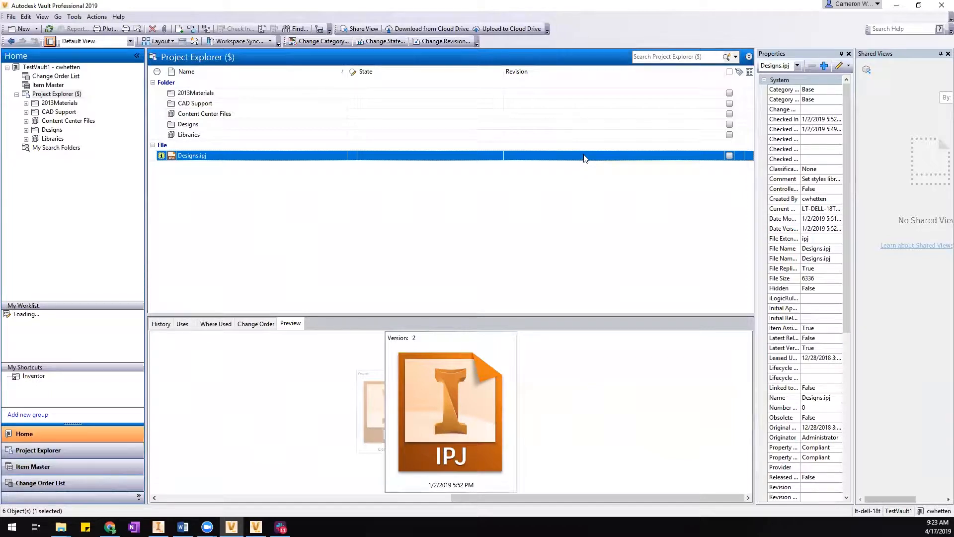
Minimize Vault, the Server Console and File Explorer, and cancel the Project Folder Mapping dialog.
{"action": "left_click", "coordinate": [897, 5]}
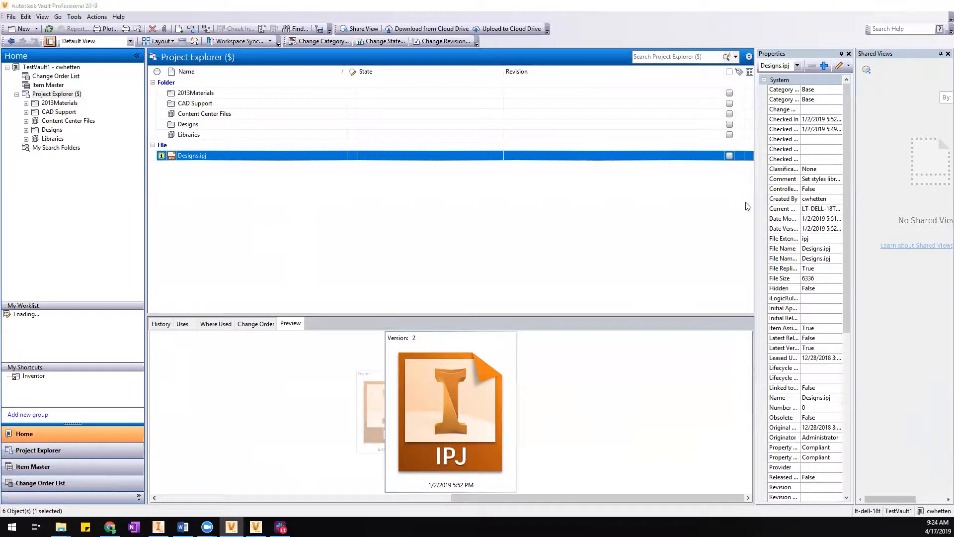
{"action": "left_click", "coordinate": [614, 80]}
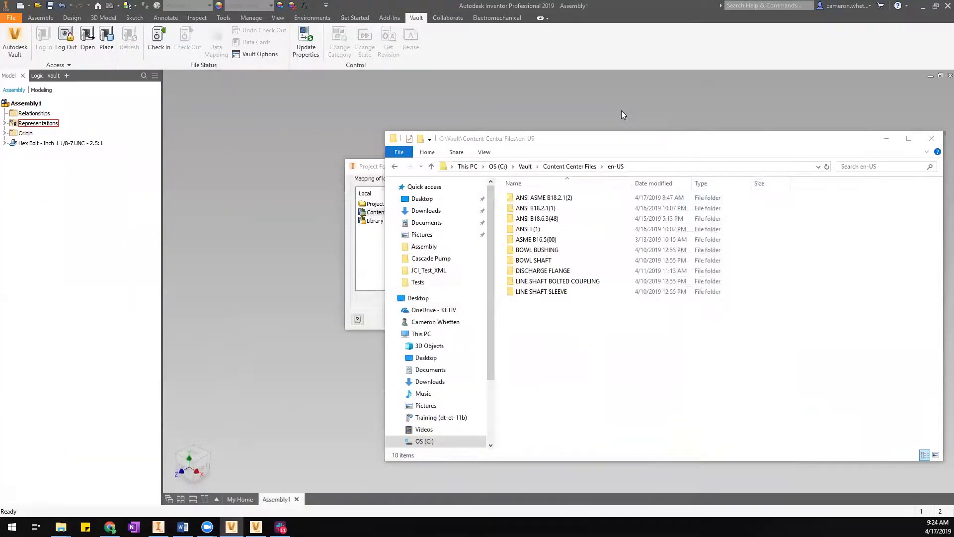
{"action": "left_click_drag", "start_coordinate": [639, 143], "coordinate": [572, 129]}
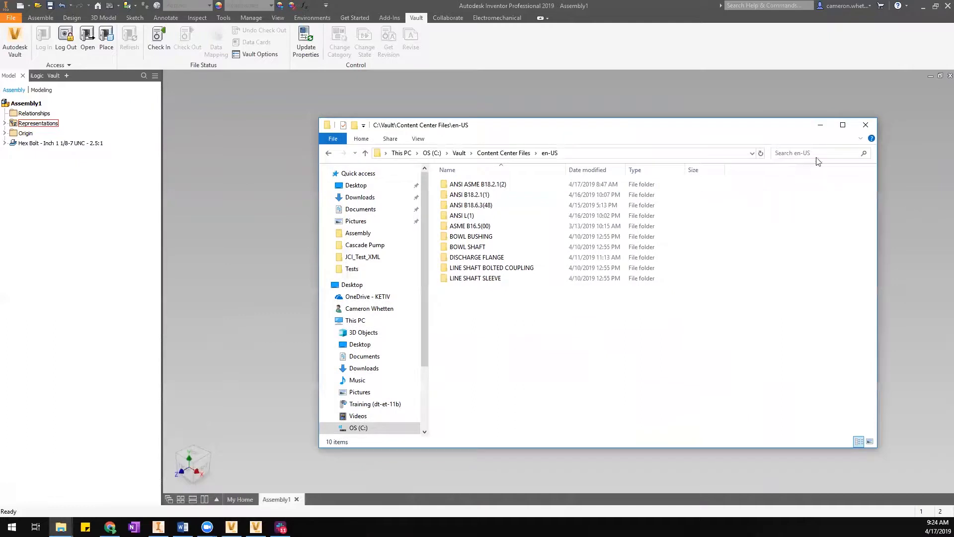
{"action": "left_click", "coordinate": [821, 128]}
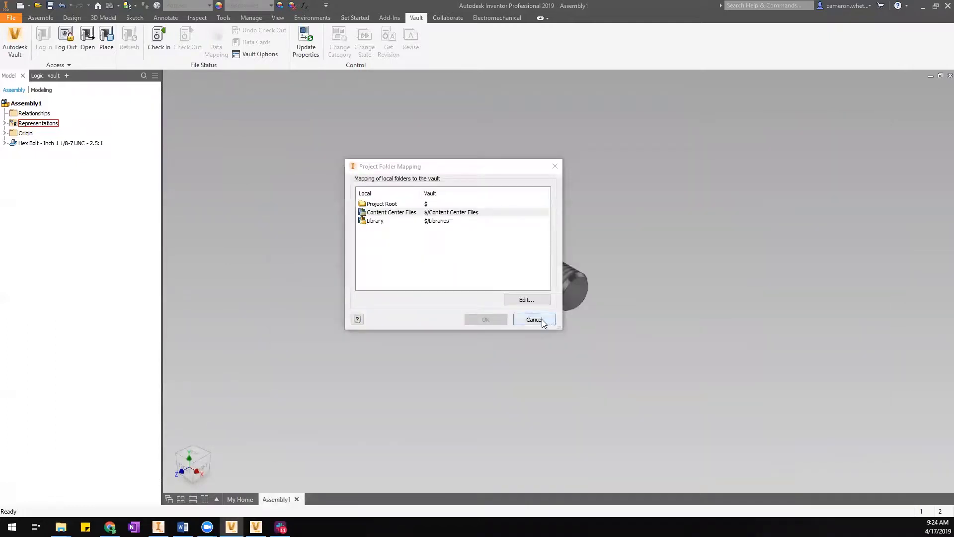
{"action": "left_click", "coordinate": [542, 320]}
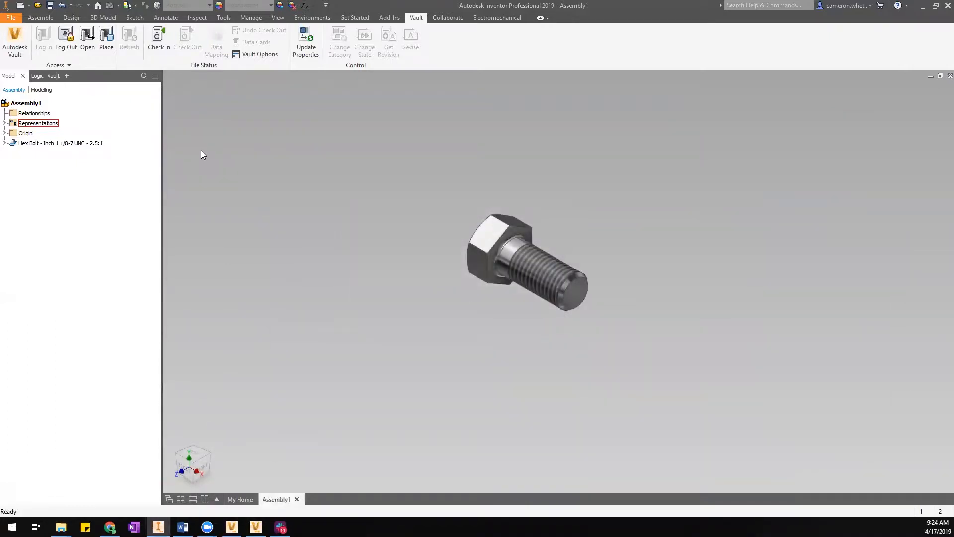
{"action": "middle_click_drag", "start_coordinate": [216, 125], "coordinate": [221, 128]}
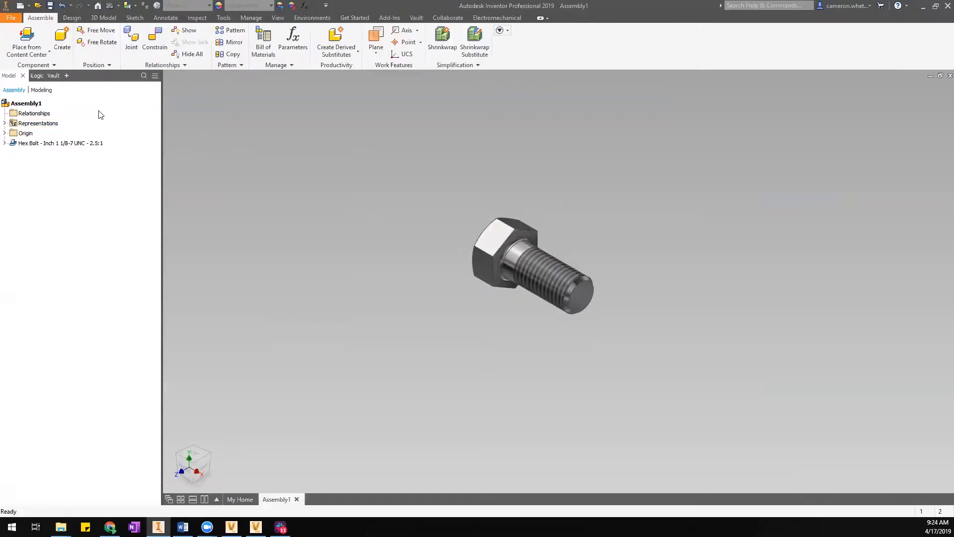
Open Place from Content Center and move its window to the right.
{"action": "left_click", "coordinate": [32, 35]}
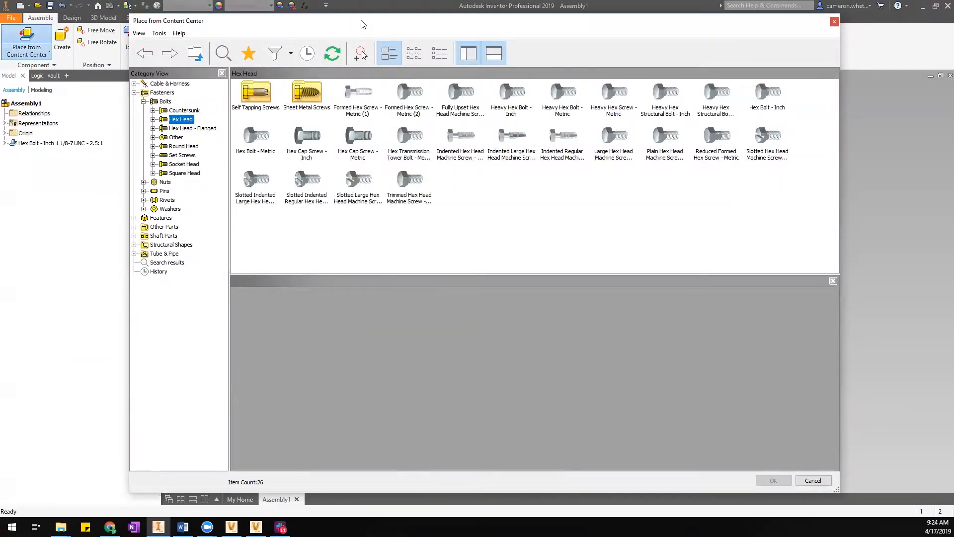
{"action": "left_click_drag", "start_coordinate": [362, 23], "coordinate": [423, 24]}
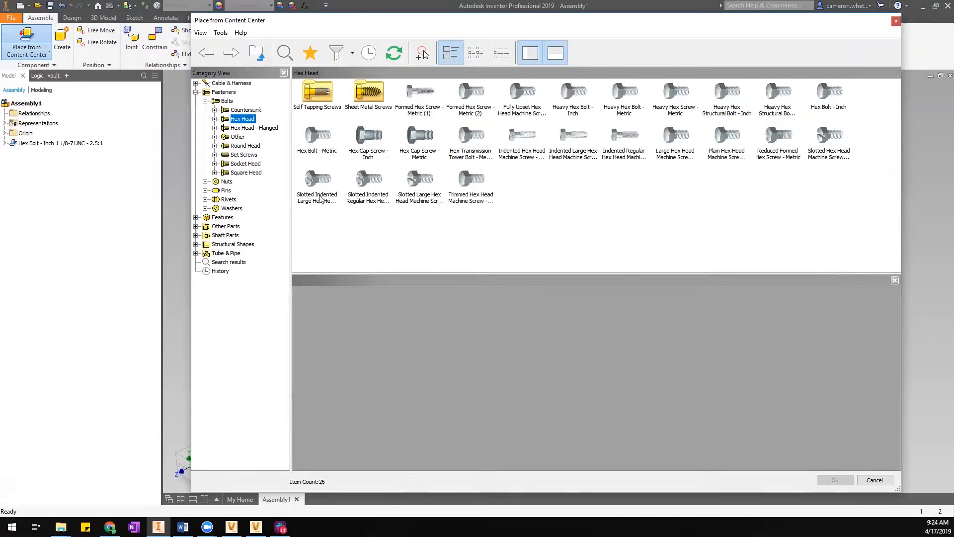
{"action": "left_click_drag", "start_coordinate": [318, 22], "coordinate": [324, 19]}
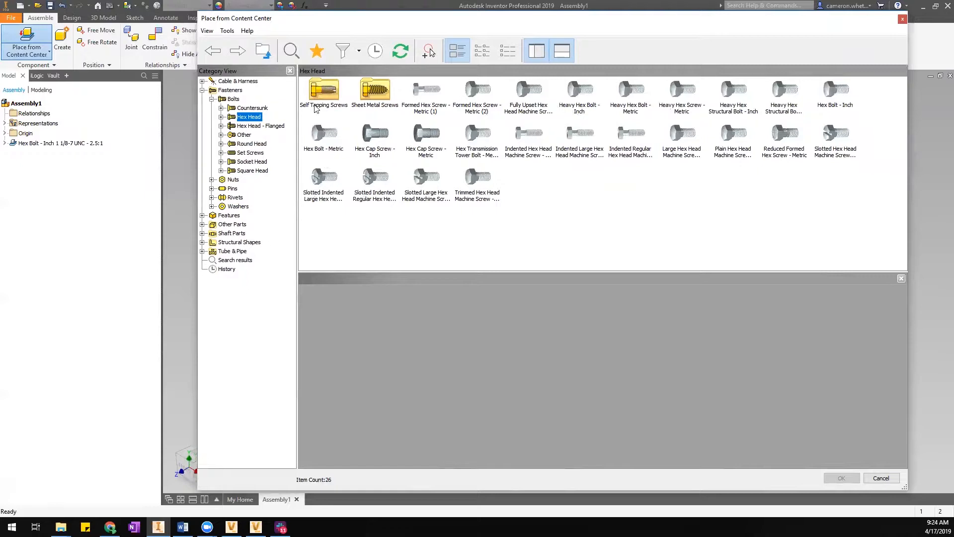
Peek into Hex Head's Self Tapping Screws group, then restore the category Tree View.
{"action": "left_click", "coordinate": [290, 72]}
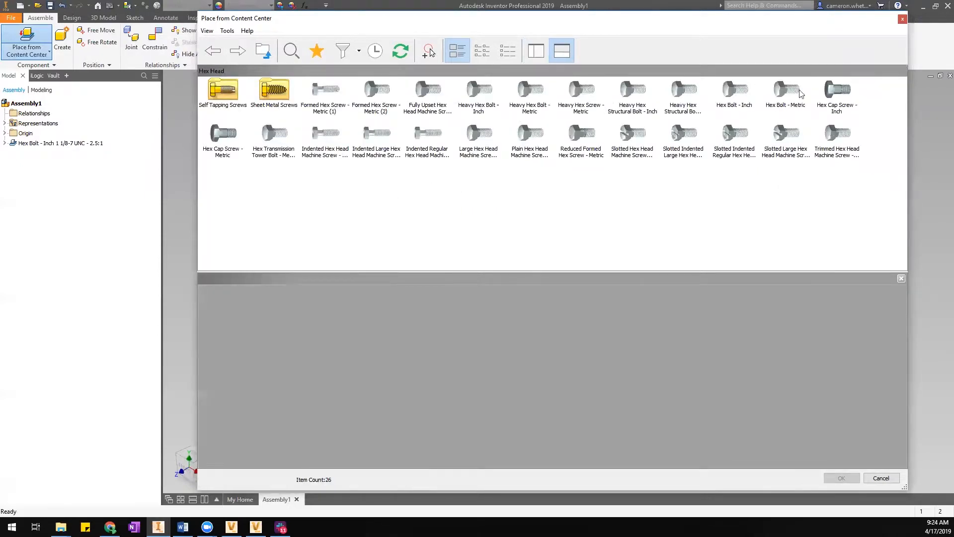
{"action": "double_click", "coordinate": [224, 92]}
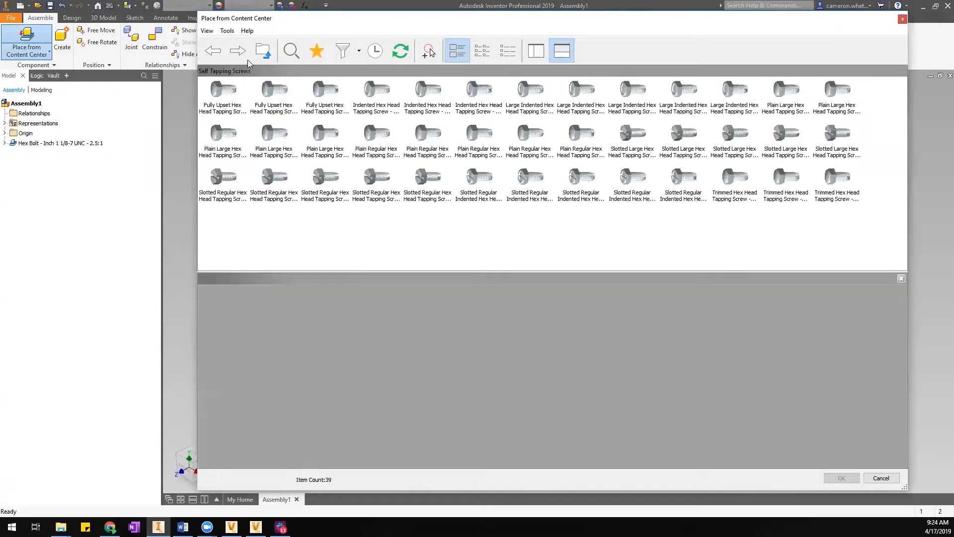
{"action": "left_click", "coordinate": [263, 50]}
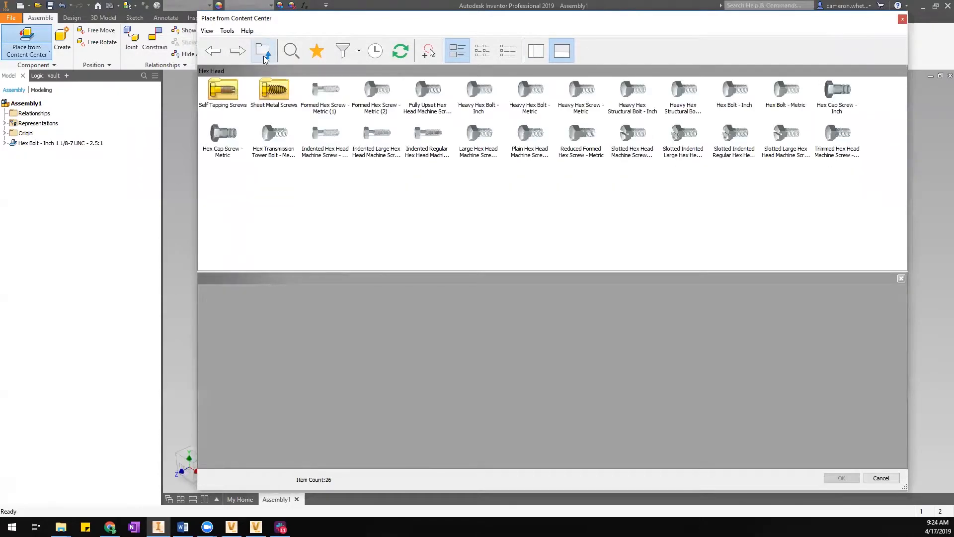
{"action": "left_click", "coordinate": [537, 50]}
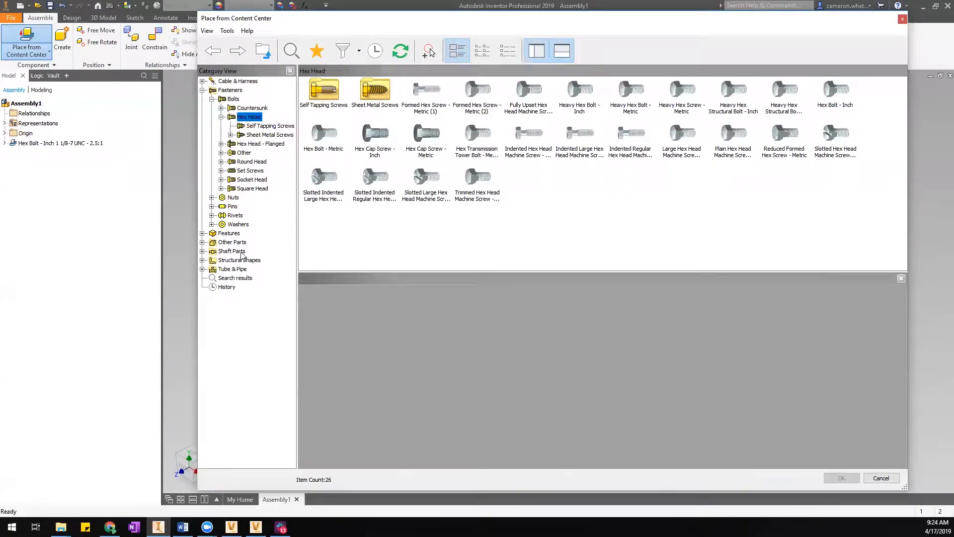
{"action": "left_click", "coordinate": [221, 117]}
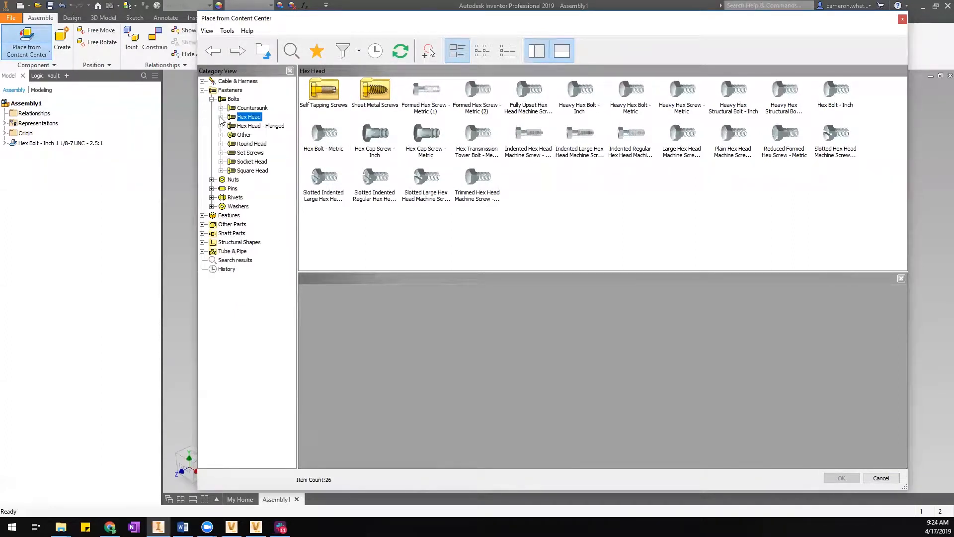
Open the quick search, keep Look For on Families, and expand then collapse More conditions.
{"action": "left_click", "coordinate": [291, 54]}
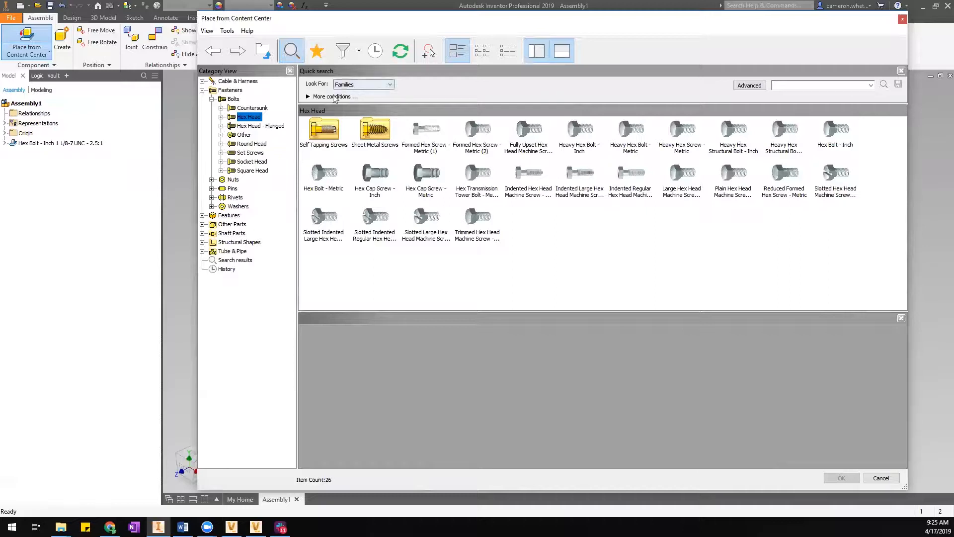
{"action": "left_click", "coordinate": [837, 87]}
{"action": "left_click", "coordinate": [390, 87]}
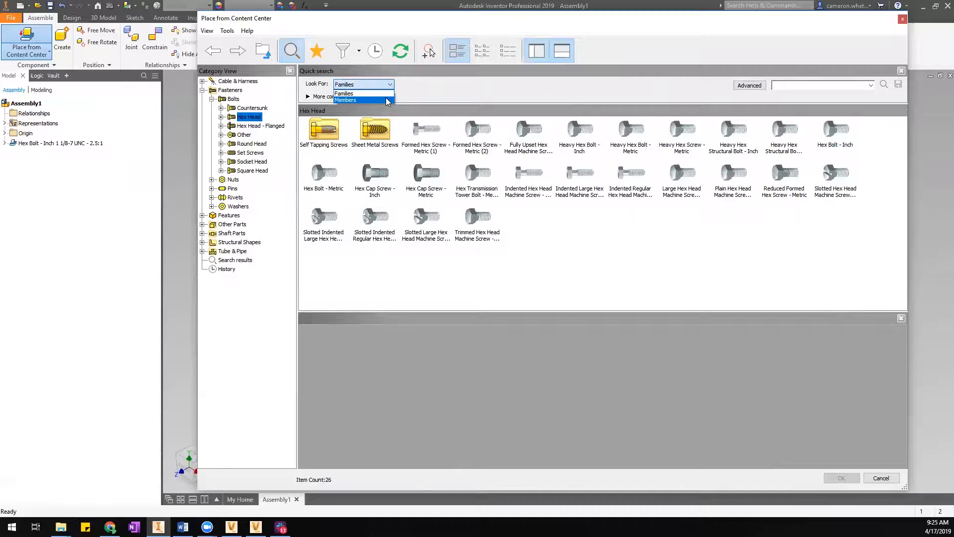
{"action": "left_click", "coordinate": [388, 100]}
{"action": "left_click", "coordinate": [389, 85]}
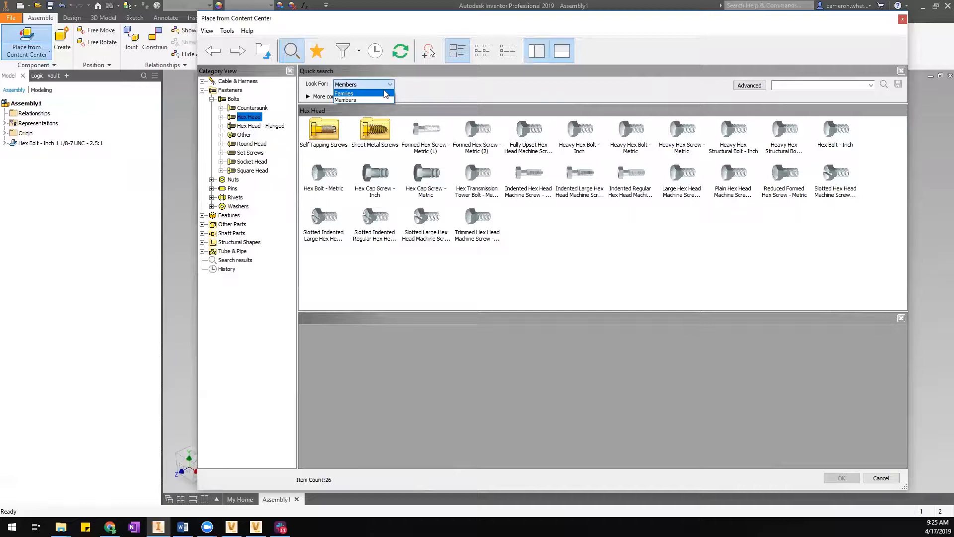
{"action": "left_click", "coordinate": [385, 94]}
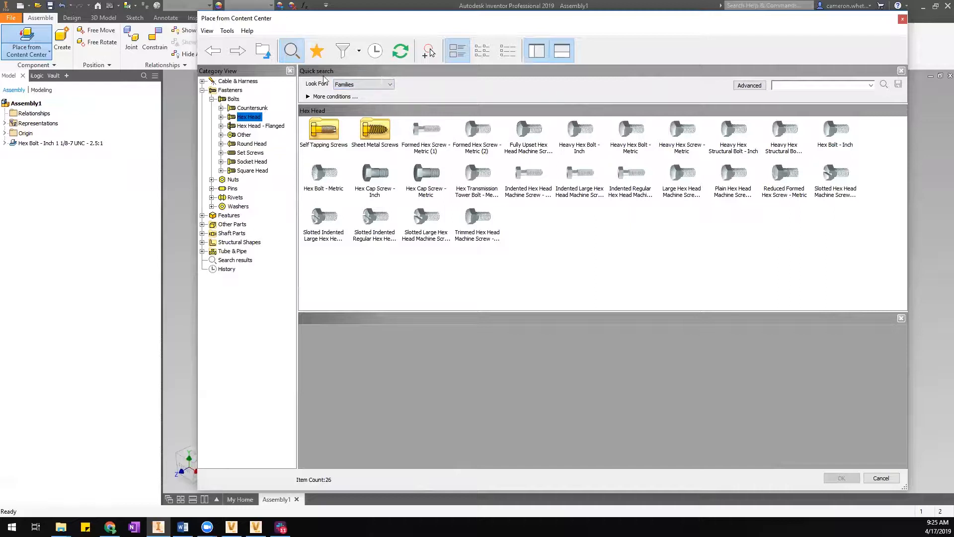
{"action": "left_click", "coordinate": [316, 96]}
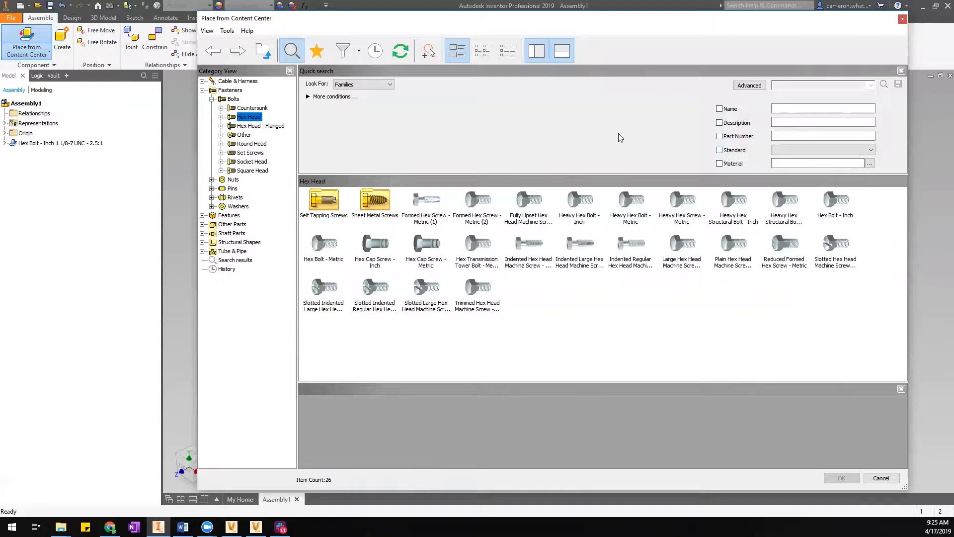
{"action": "left_click", "coordinate": [308, 97]}
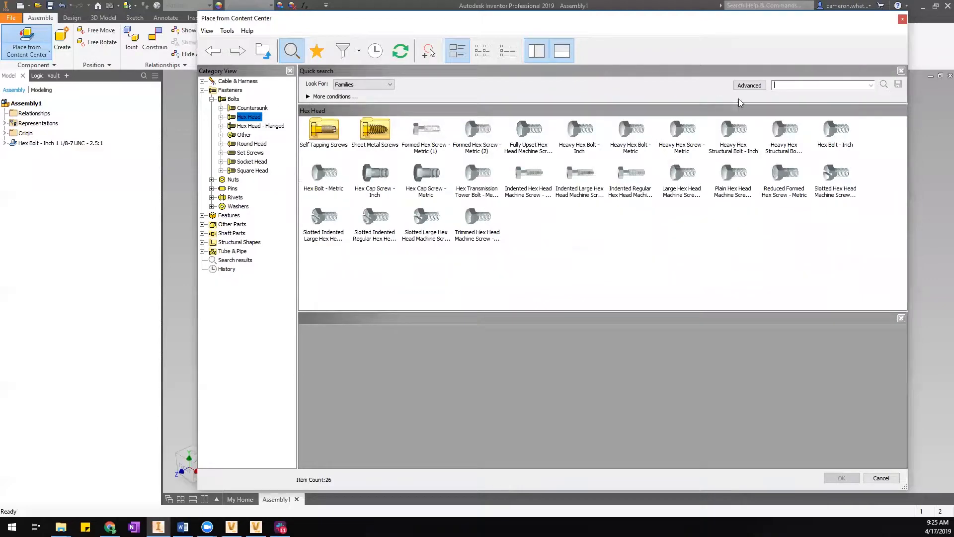
Open Advanced search, review its Categories keeping Hex Head, then cancel it.
{"action": "left_click", "coordinate": [750, 85]}
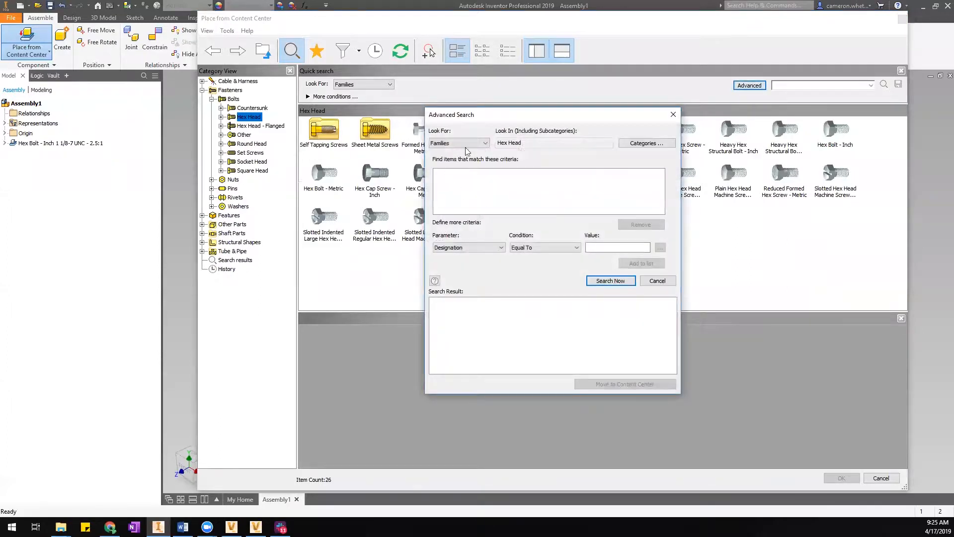
{"action": "left_click_drag", "start_coordinate": [639, 114], "coordinate": [634, 96]}
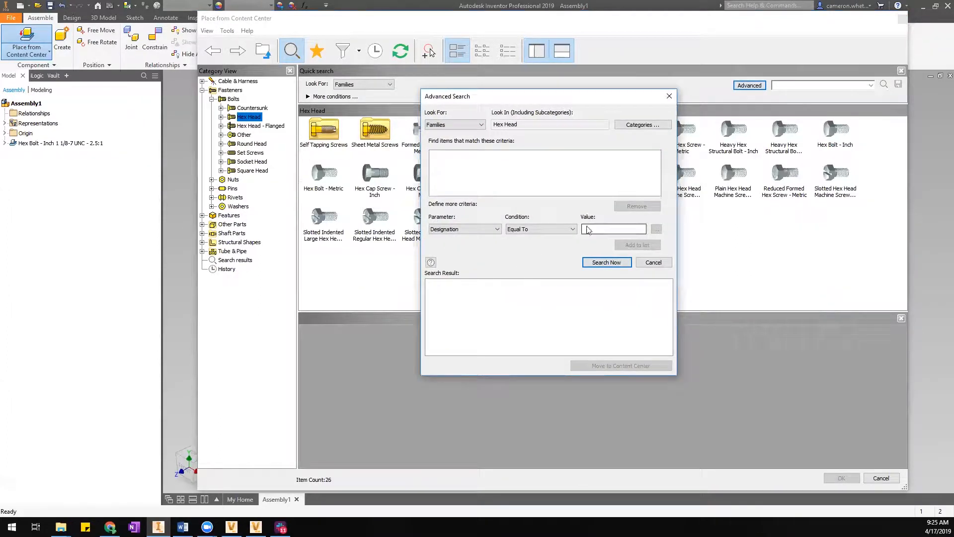
{"action": "left_click", "coordinate": [633, 124]}
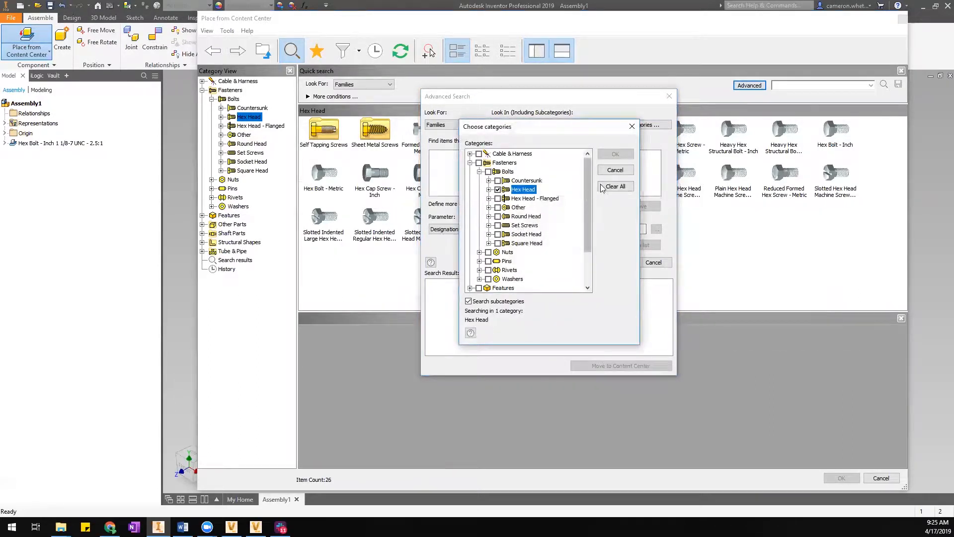
{"action": "left_click", "coordinate": [615, 169]}
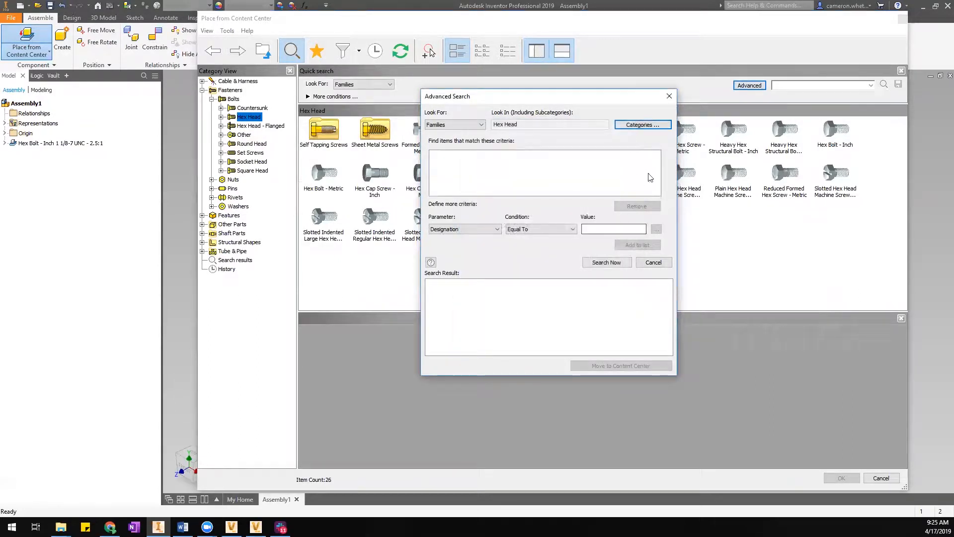
{"action": "left_click", "coordinate": [653, 262]}
{"action": "left_click", "coordinate": [793, 86]}
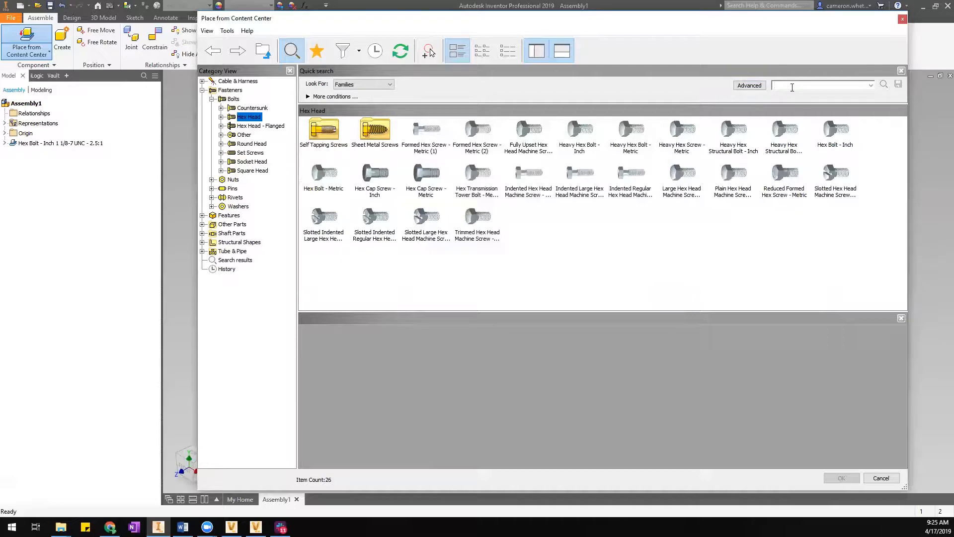
Search for 'elbow' and jump to the ASME B16.11 90 Deg Elbow - Class 6000's category.
{"action": "type", "text": "elbow"}
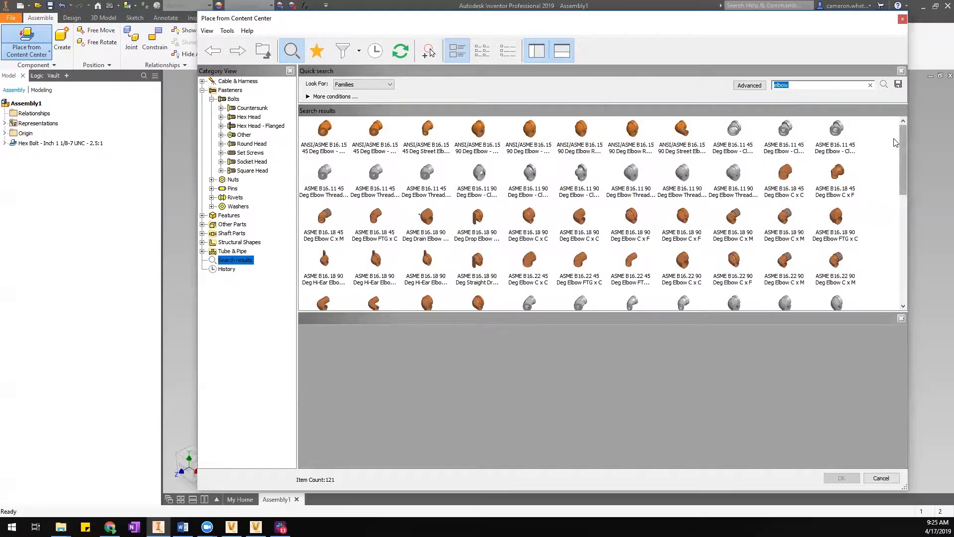
{"action": "left_click_drag", "start_coordinate": [903, 171], "coordinate": [890, 117]}
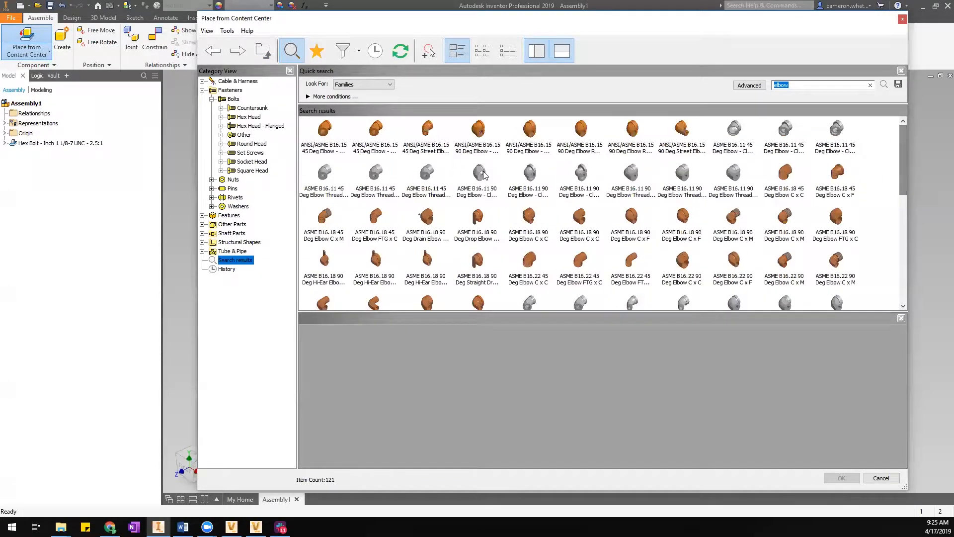
{"action": "right_click", "coordinate": [477, 130]}
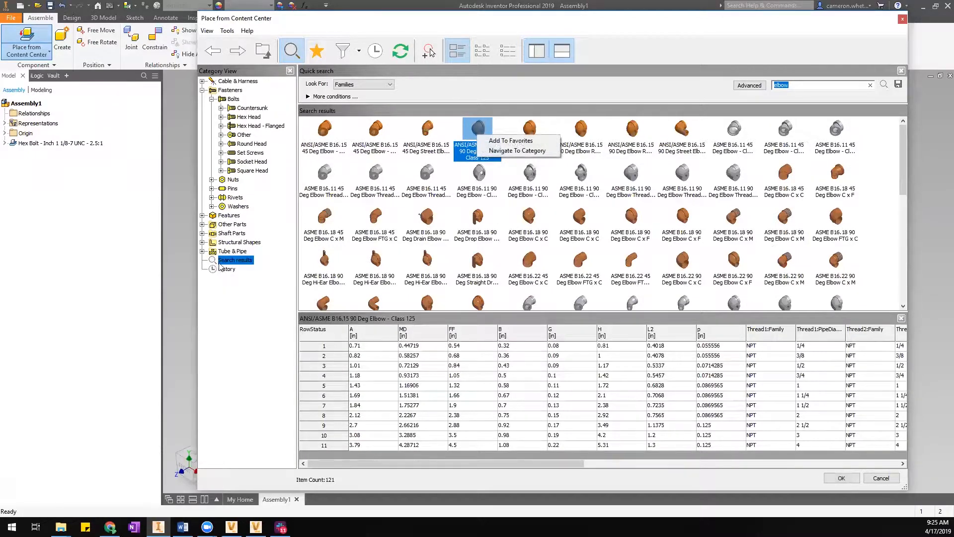
{"action": "left_click", "coordinate": [274, 287]}
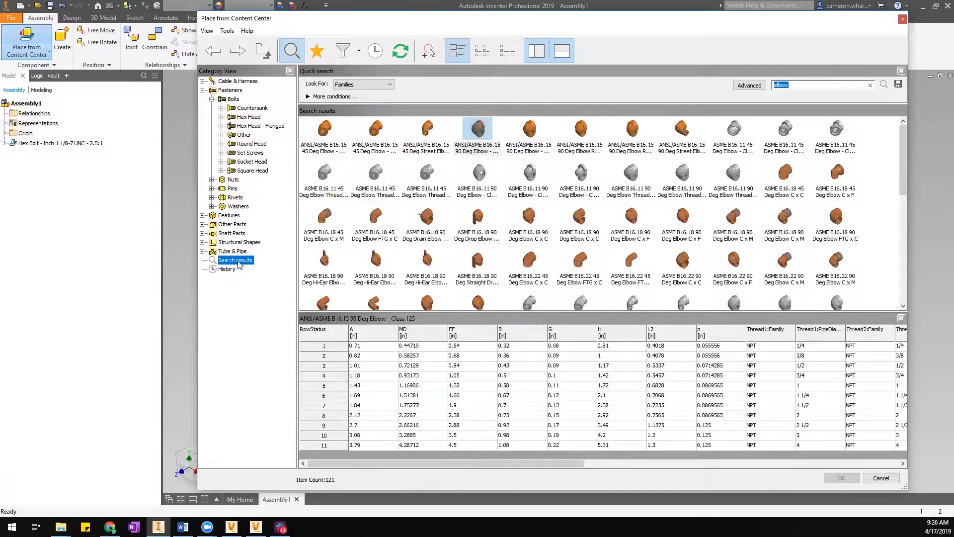
{"action": "right_click", "coordinate": [525, 177]}
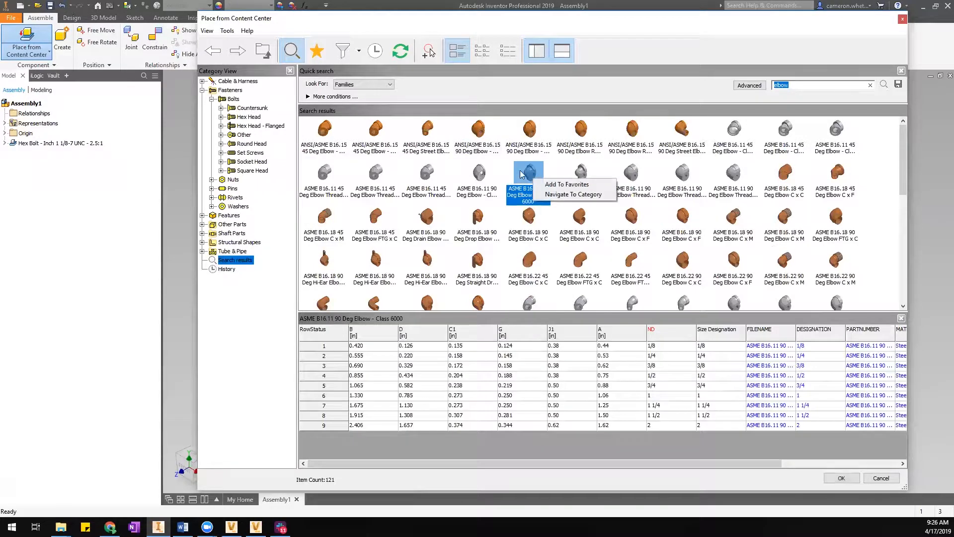
{"action": "left_click", "coordinate": [554, 194]}
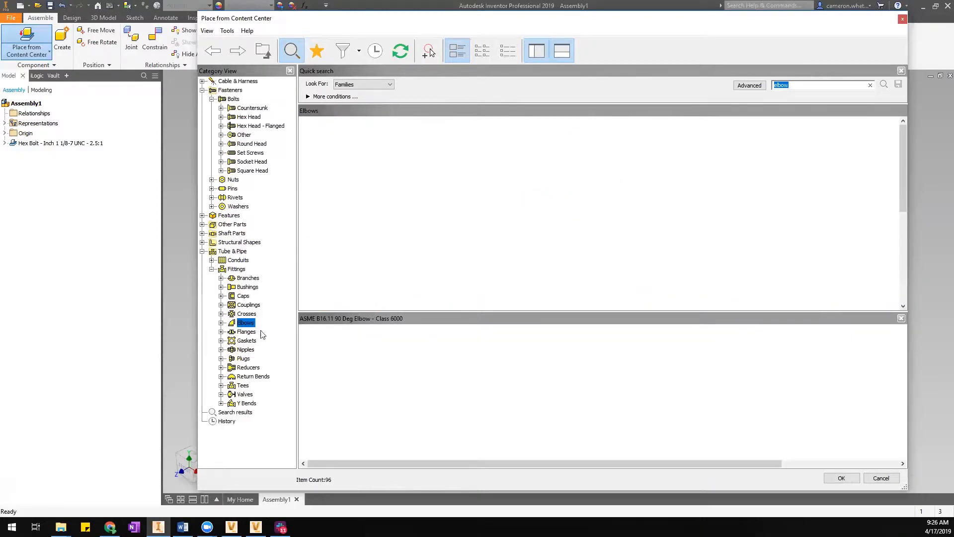
Close Quick search, open the Favorites panel, and return to Fasteners > Bolts > Hex Head.
{"action": "left_click", "coordinate": [291, 51]}
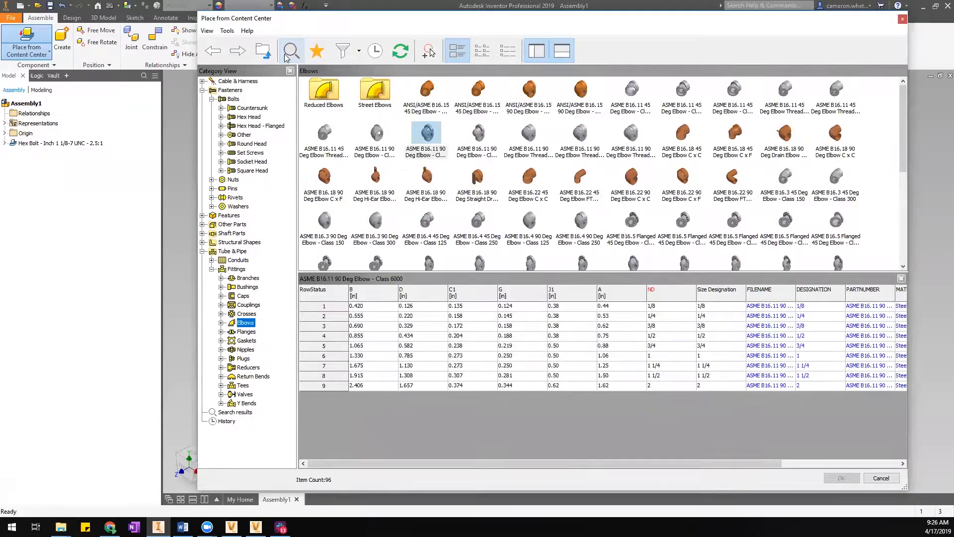
{"action": "left_click", "coordinate": [318, 51]}
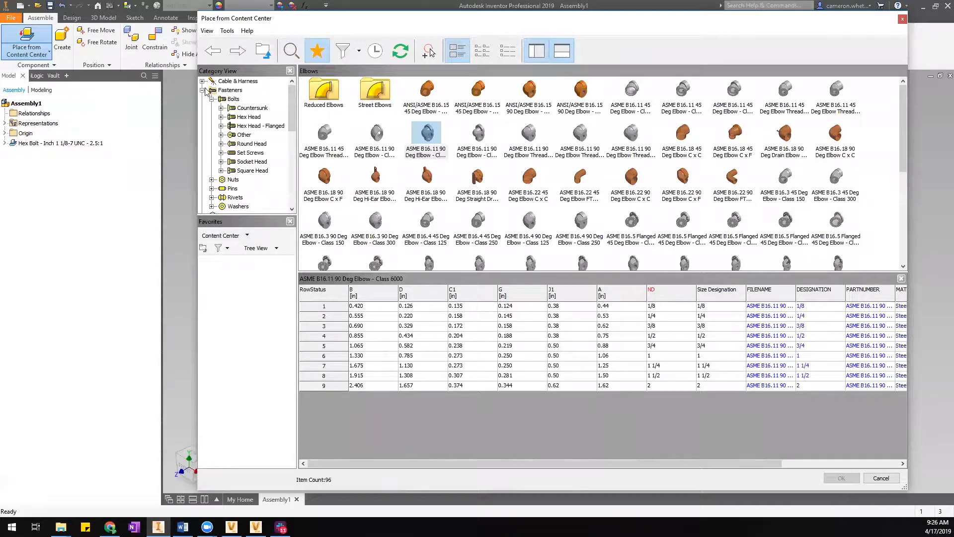
{"action": "left_click", "coordinate": [251, 117]}
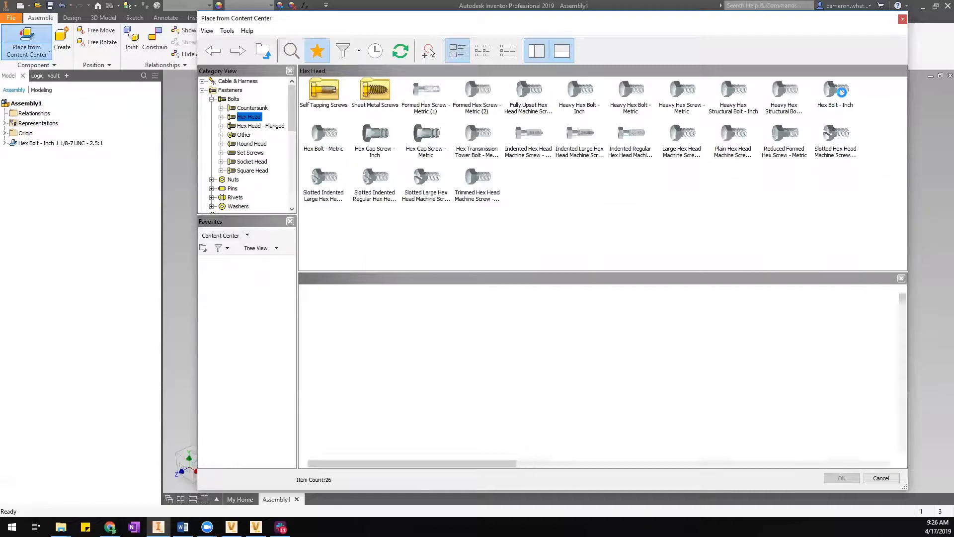
Add Hex Bolt - Inch to Favorites, then cancel its placement and the Content Center.
{"action": "right_click", "coordinate": [845, 97]}
{"action": "left_click", "coordinate": [861, 100]}
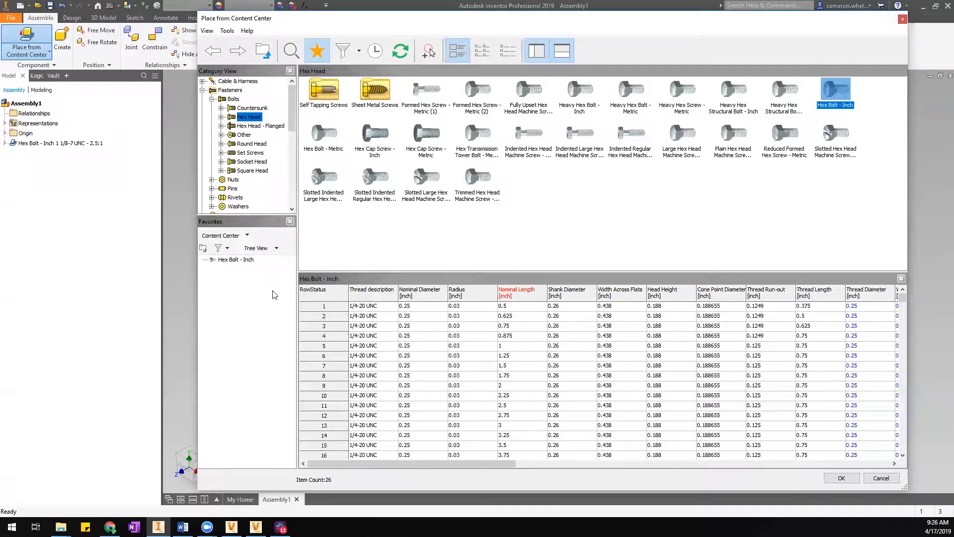
{"action": "double_click", "coordinate": [236, 260]}
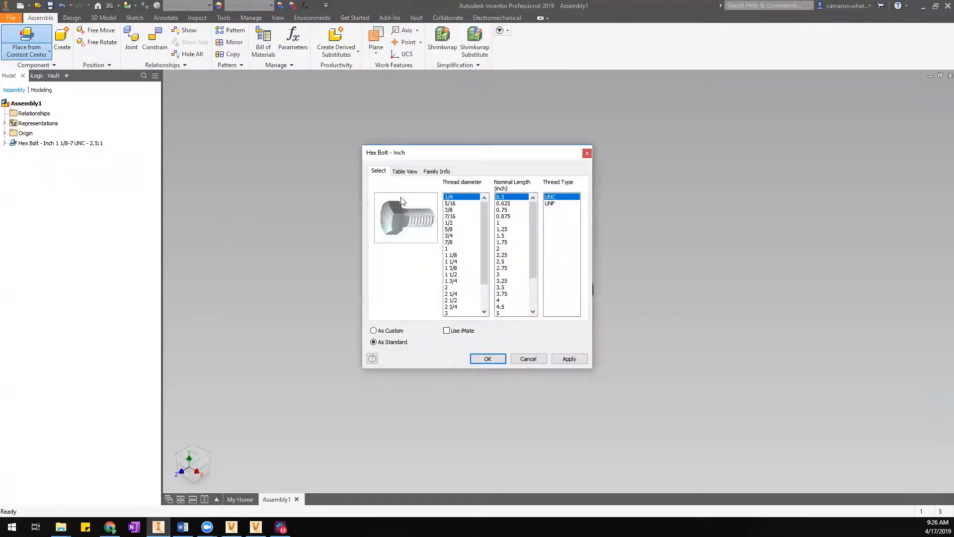
{"action": "left_click", "coordinate": [529, 359]}
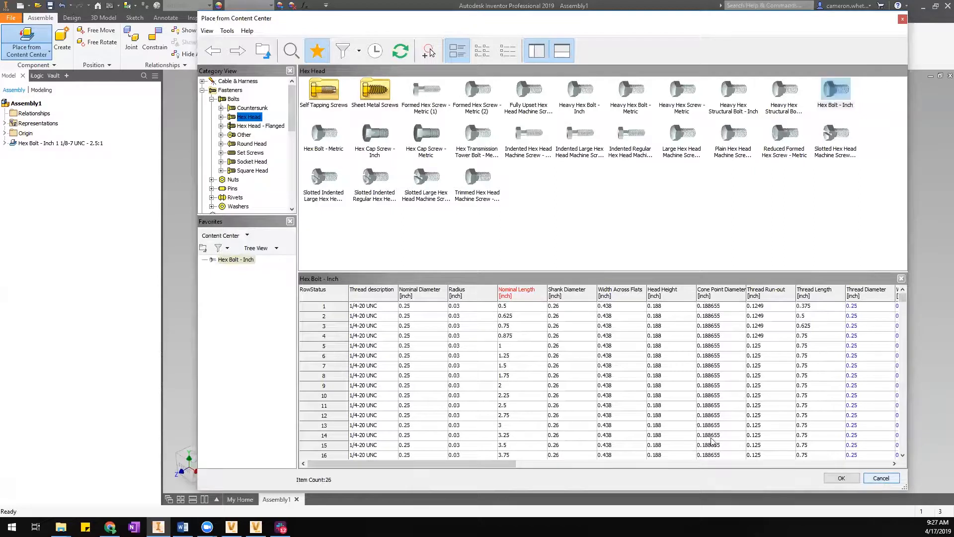
{"action": "left_click", "coordinate": [883, 479]}
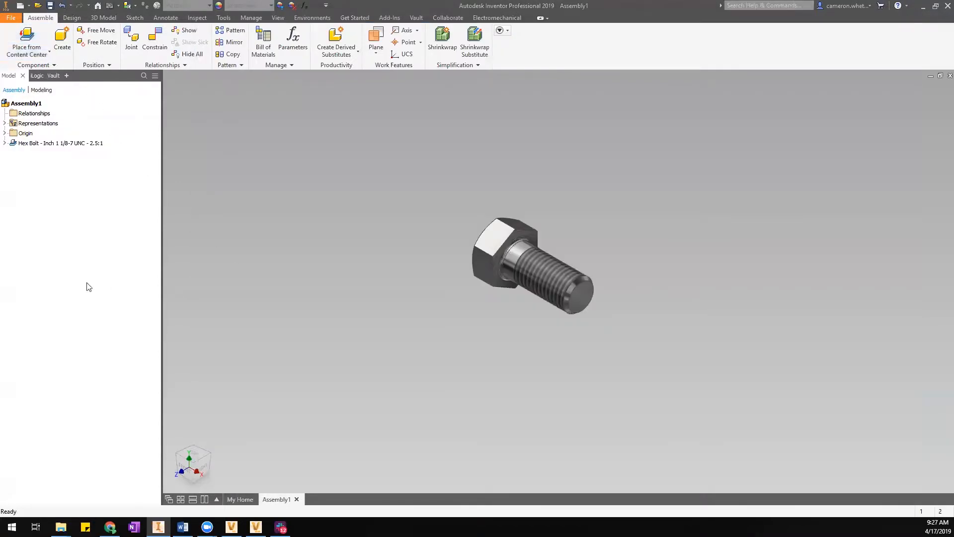
Add a Favorites tab to the model browser, then reopen the Content Center library.
{"action": "left_click", "coordinate": [66, 76]}
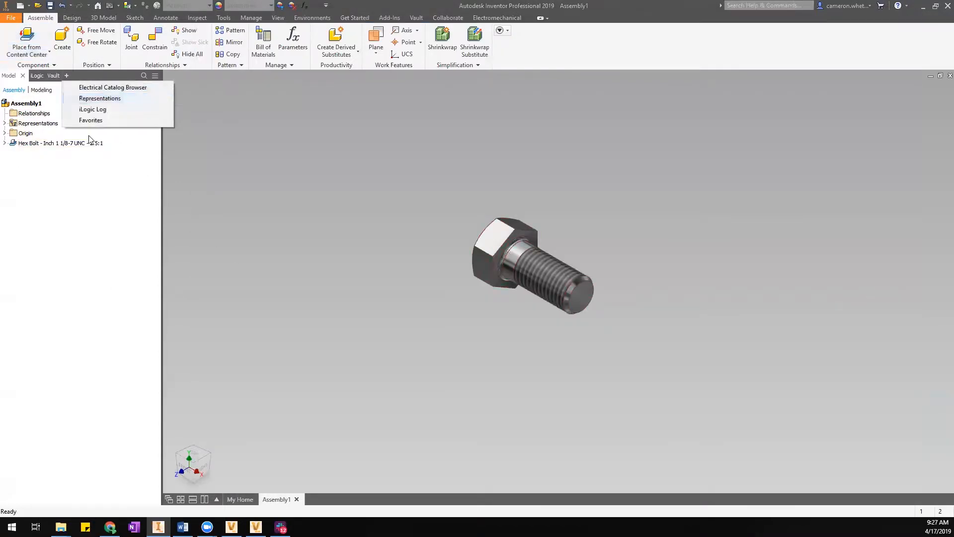
{"action": "left_click", "coordinate": [90, 121]}
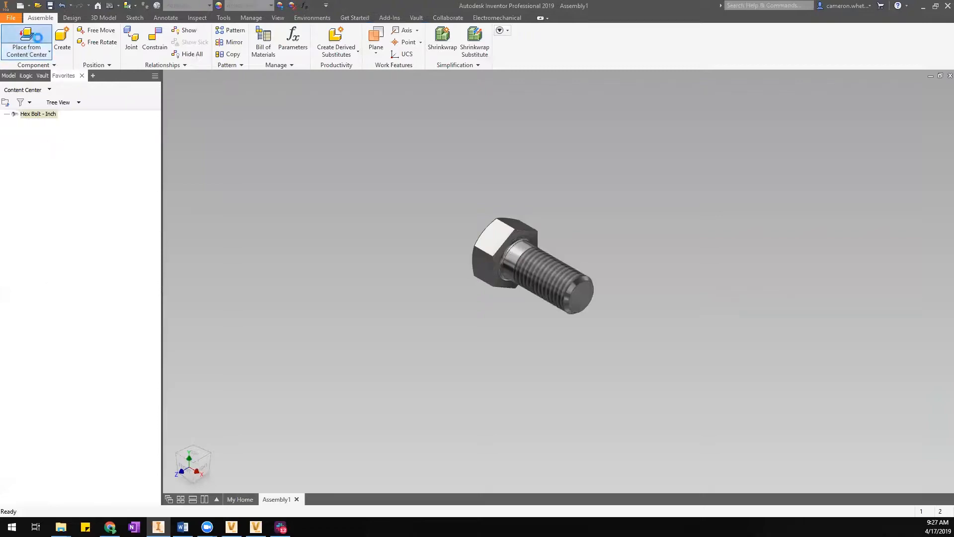
{"action": "left_click", "coordinate": [27, 37]}
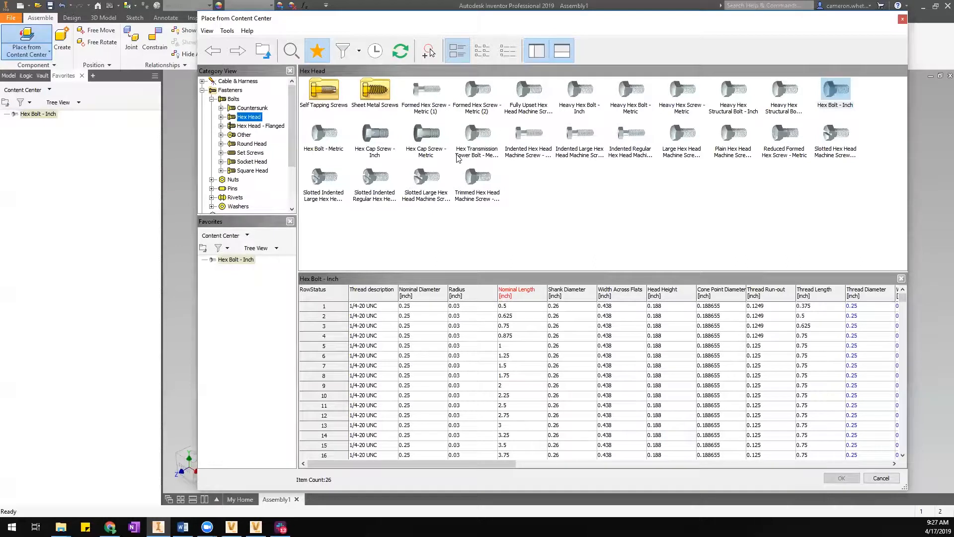
{"action": "left_click", "coordinate": [882, 478]}
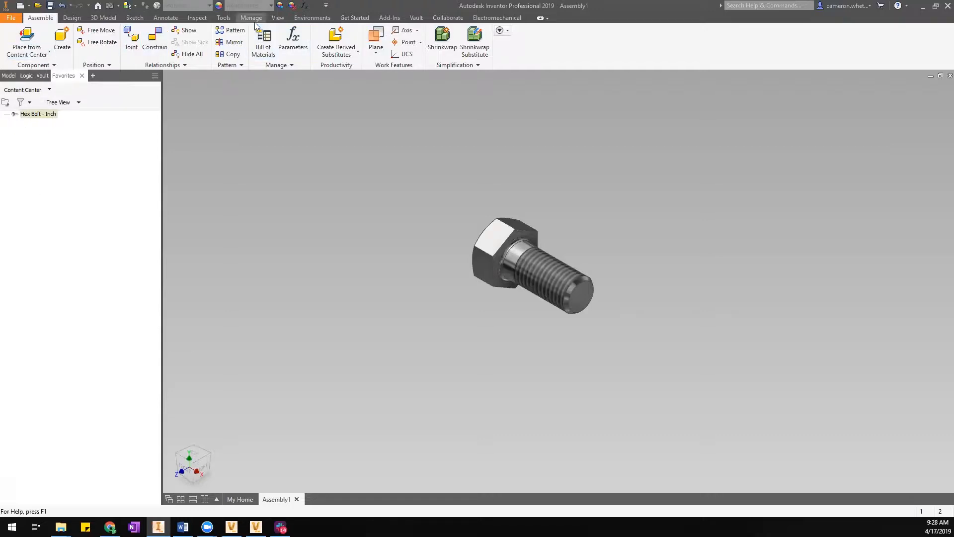
{"action": "left_click", "coordinate": [27, 41]}
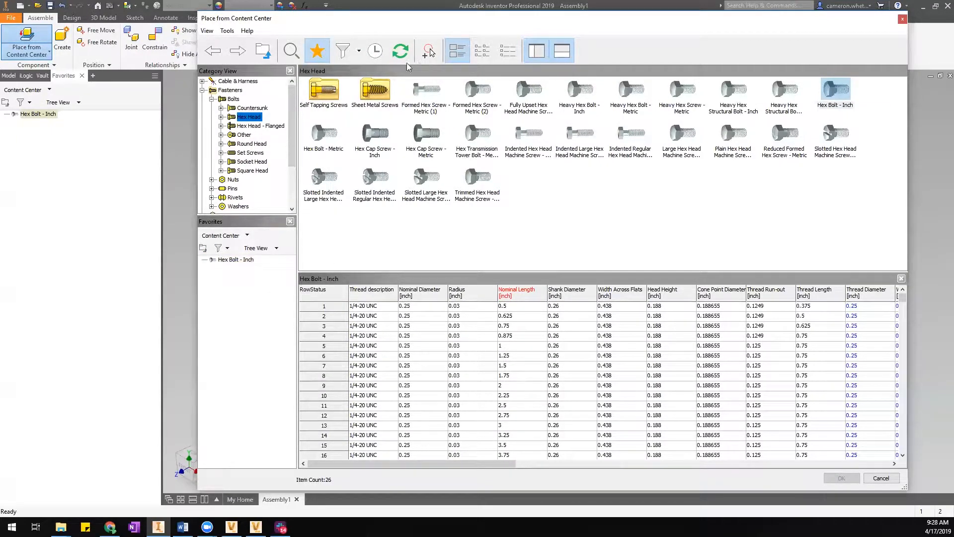
Hide the Favorites pane, filter the library to ANSI parts, and open Add/Edit Filters.
{"action": "left_click", "coordinate": [318, 51]}
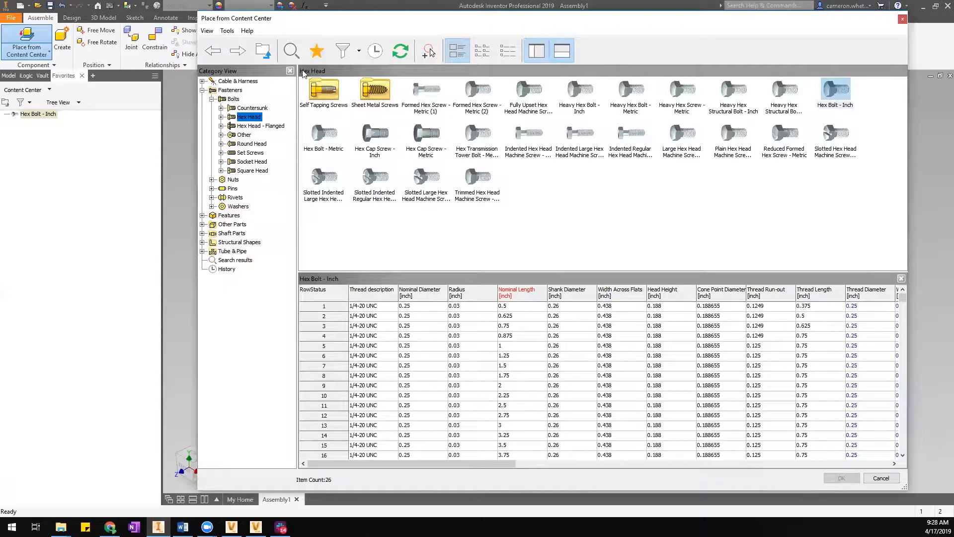
{"action": "left_click", "coordinate": [360, 52]}
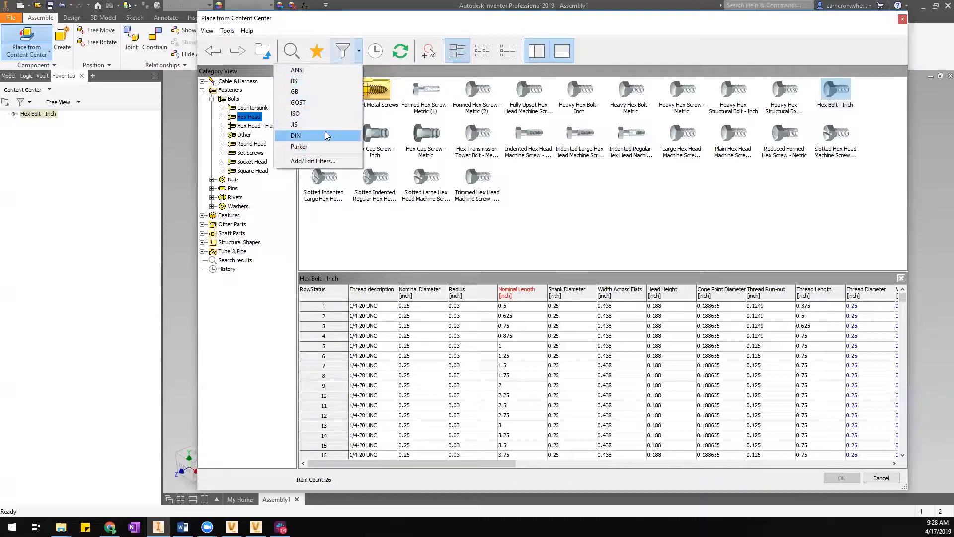
{"action": "left_click", "coordinate": [296, 70]}
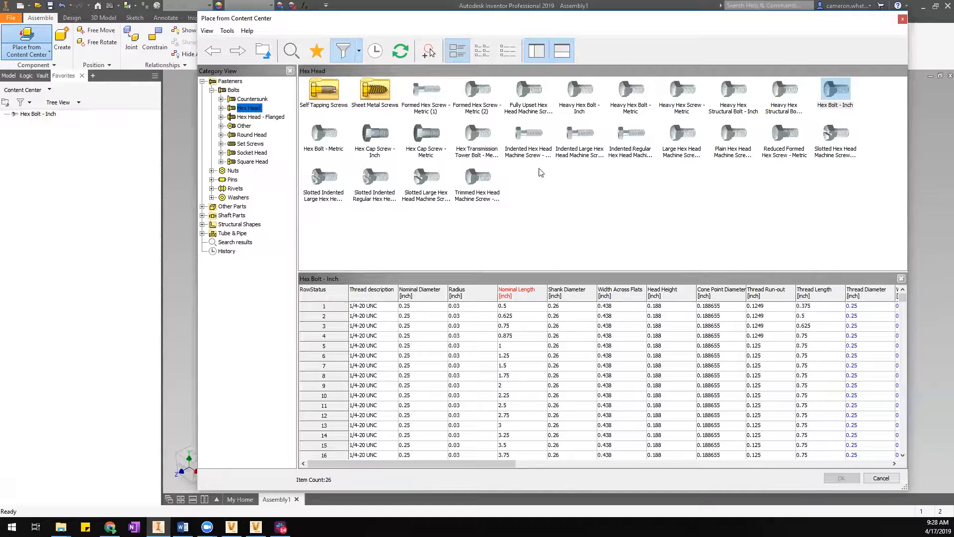
{"action": "left_click", "coordinate": [359, 51]}
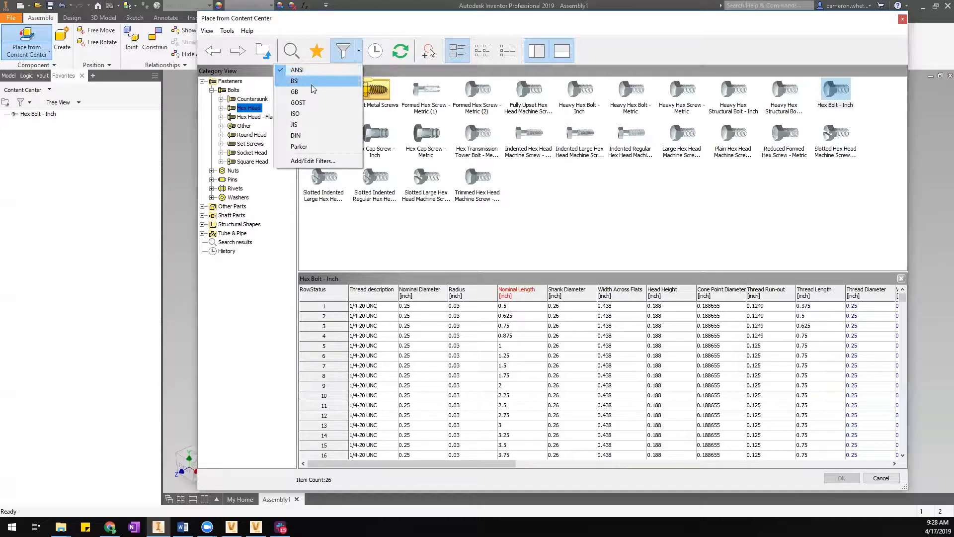
{"action": "left_click", "coordinate": [307, 162]}
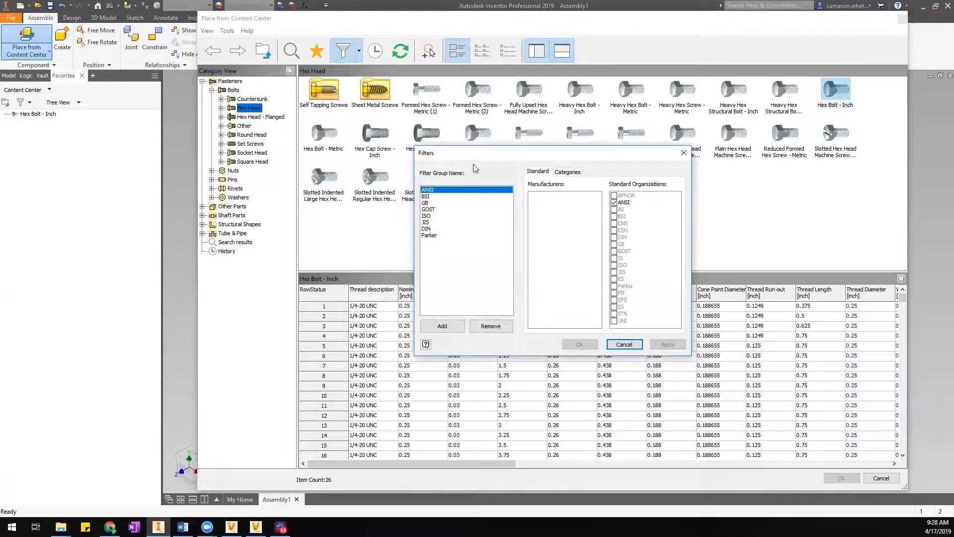
Start a new filter group, look at its Categories settings, then cancel the Filters dialog.
{"action": "left_click_drag", "start_coordinate": [466, 153], "coordinate": [450, 130]}
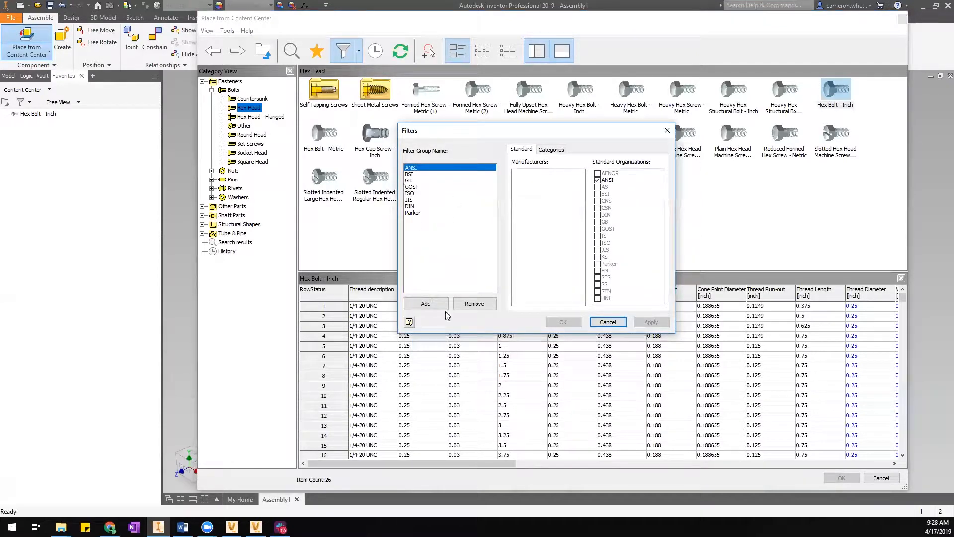
{"action": "left_click", "coordinate": [426, 304]}
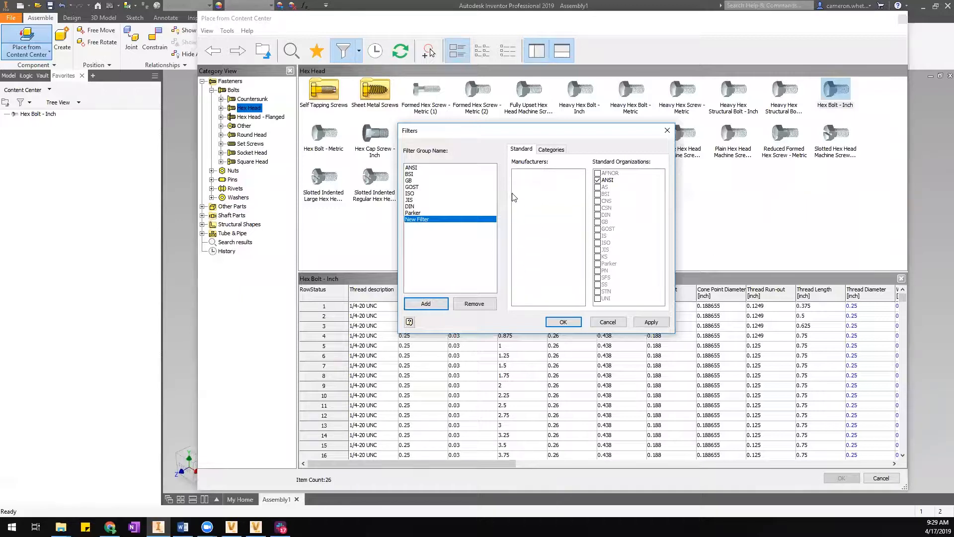
{"action": "left_click", "coordinate": [563, 150]}
{"action": "left_click", "coordinate": [609, 323]}
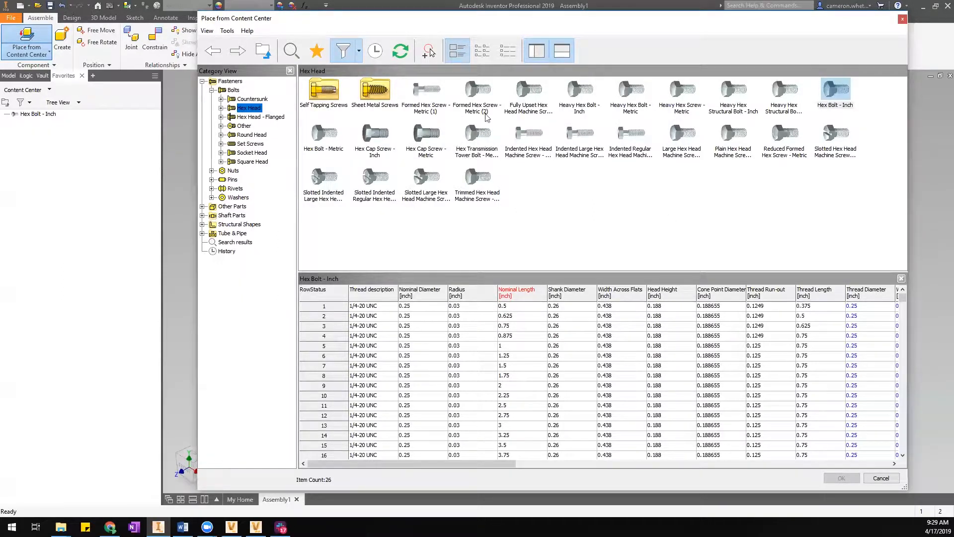
Remove the ANSI filter, clear the part selection, and browse the history and quick search panels.
{"action": "left_click", "coordinate": [359, 51]}
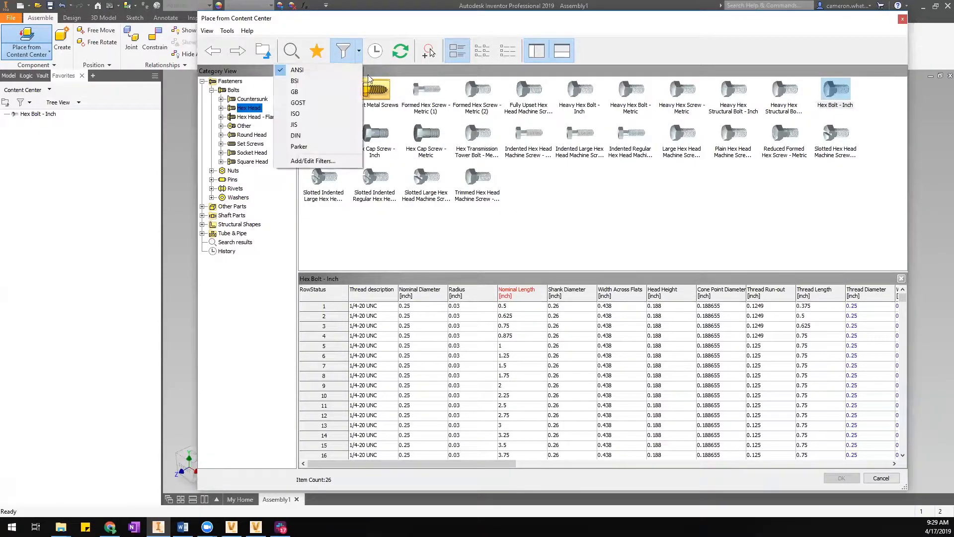
{"action": "left_click", "coordinate": [301, 71]}
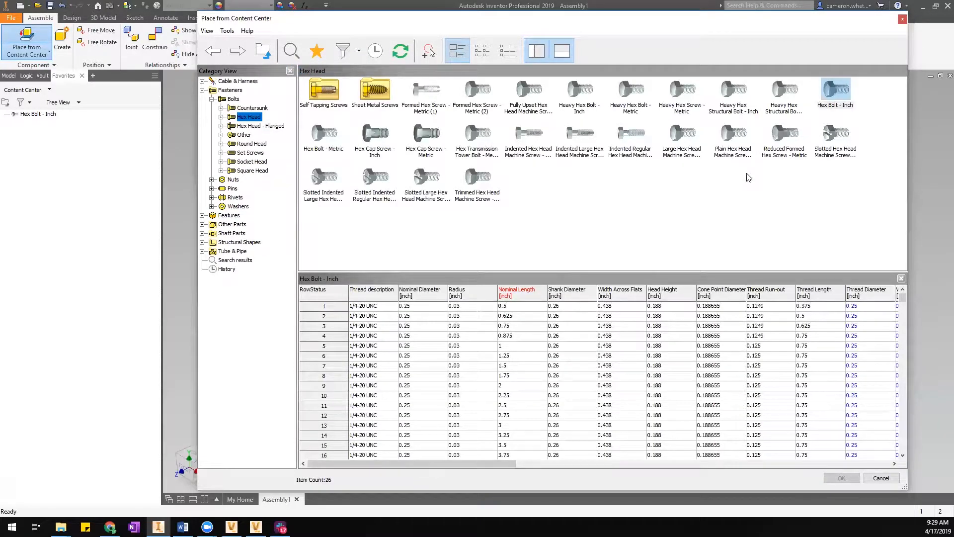
{"action": "left_click", "coordinate": [622, 219]}
{"action": "left_click", "coordinate": [375, 51]}
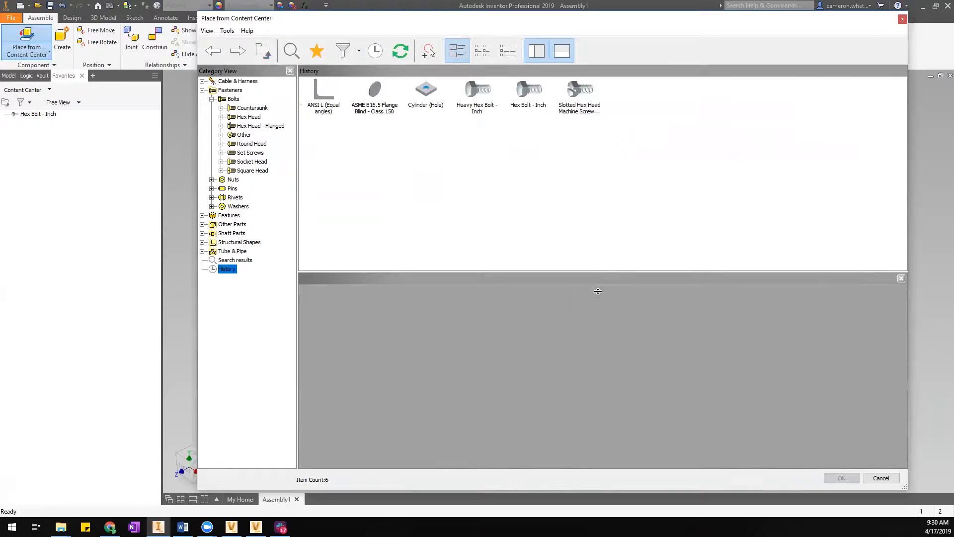
{"action": "left_click_drag", "start_coordinate": [597, 273], "coordinate": [598, 294]}
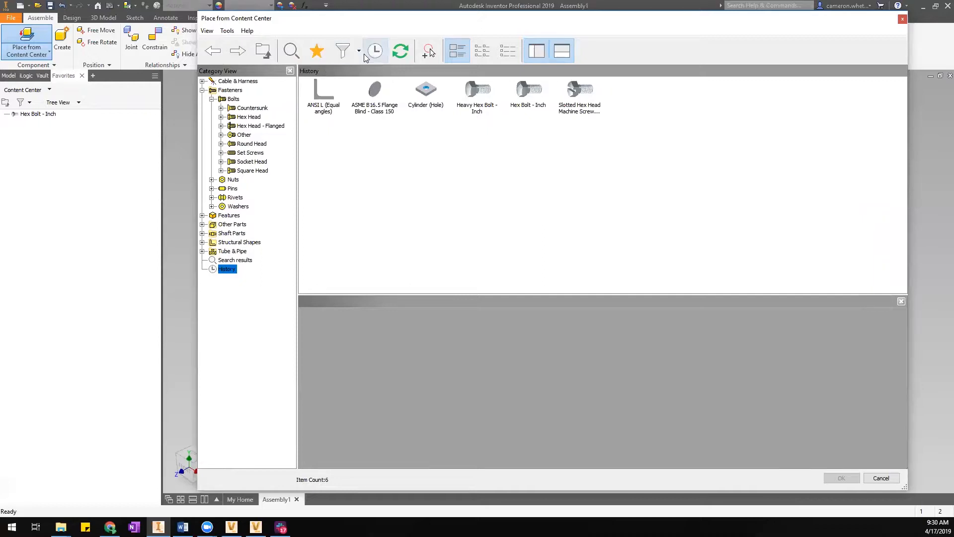
{"action": "left_click", "coordinate": [293, 51]}
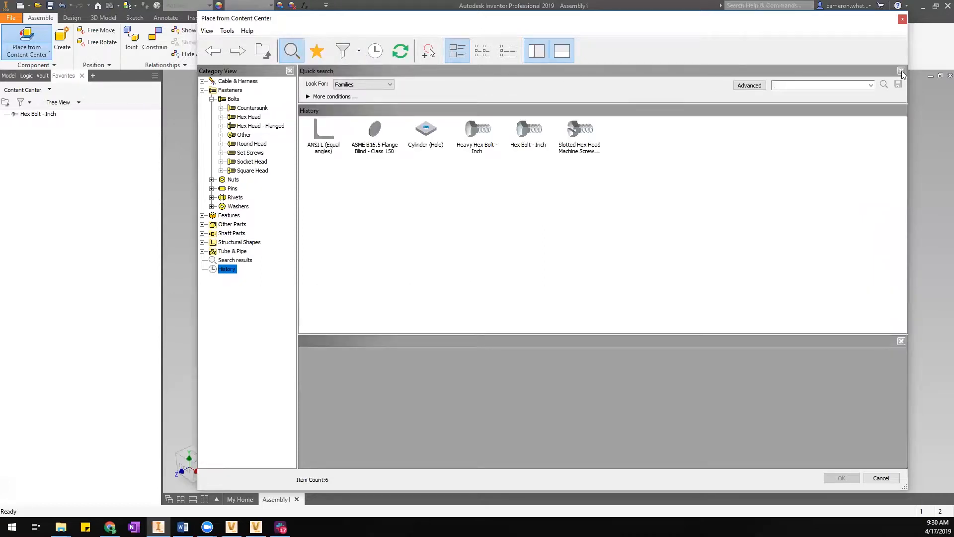
{"action": "left_click", "coordinate": [901, 71]}
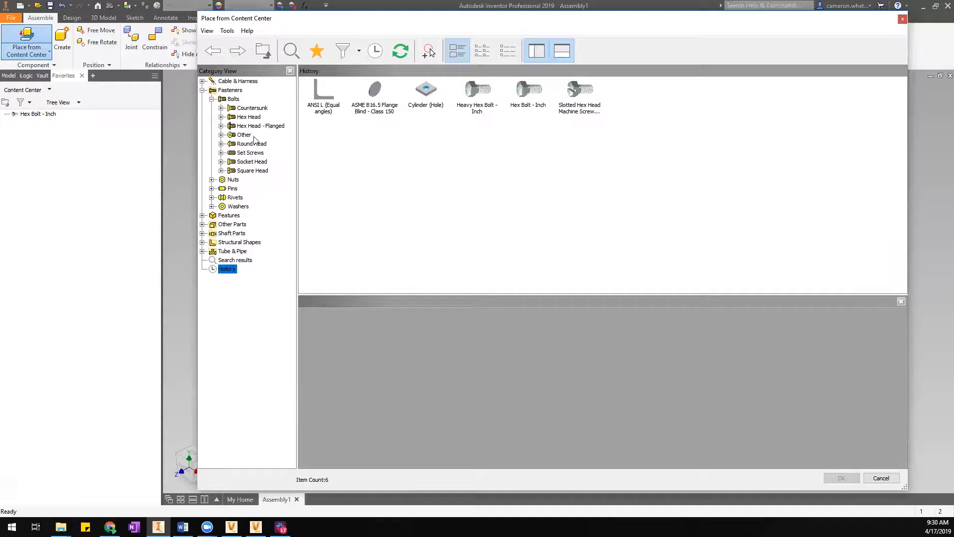
Switch between Socket Head and Hex Head bolt families, then refresh the library.
{"action": "left_click", "coordinate": [248, 117]}
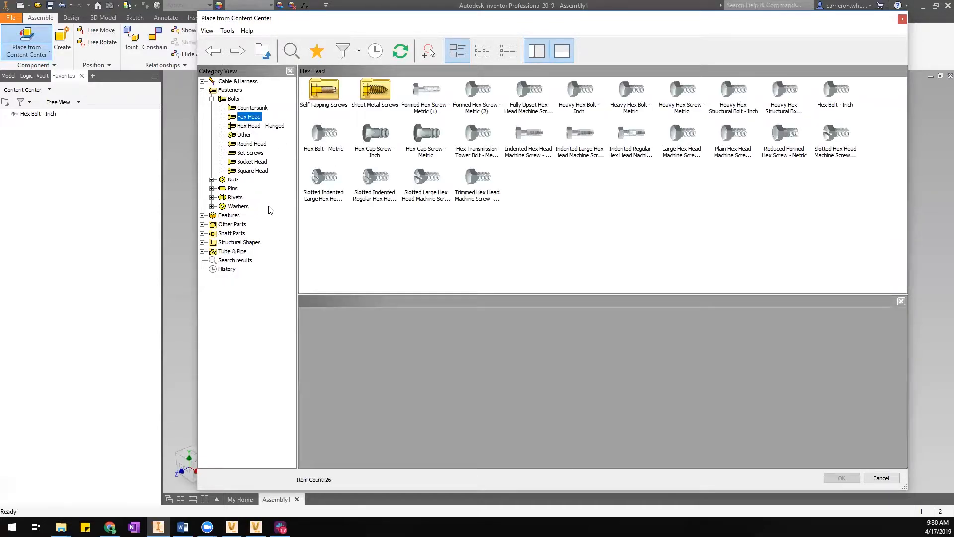
{"action": "left_click", "coordinate": [252, 162]}
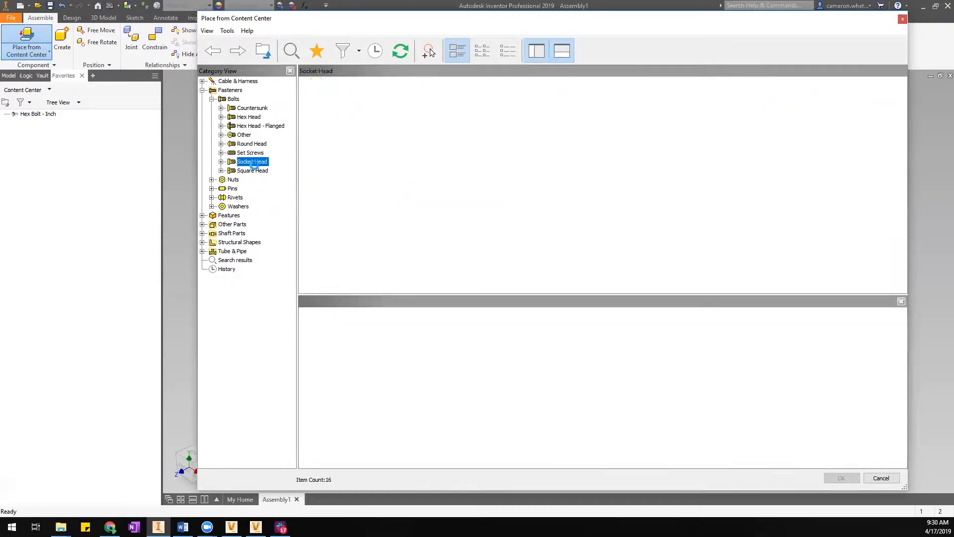
{"action": "left_click", "coordinate": [235, 195]}
{"action": "left_click", "coordinate": [239, 118]}
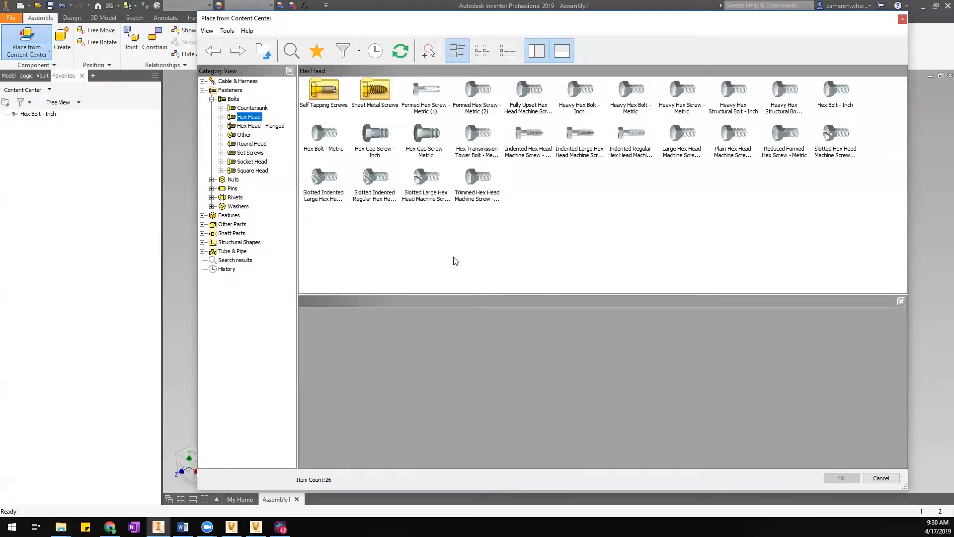
{"action": "left_click", "coordinate": [401, 51]}
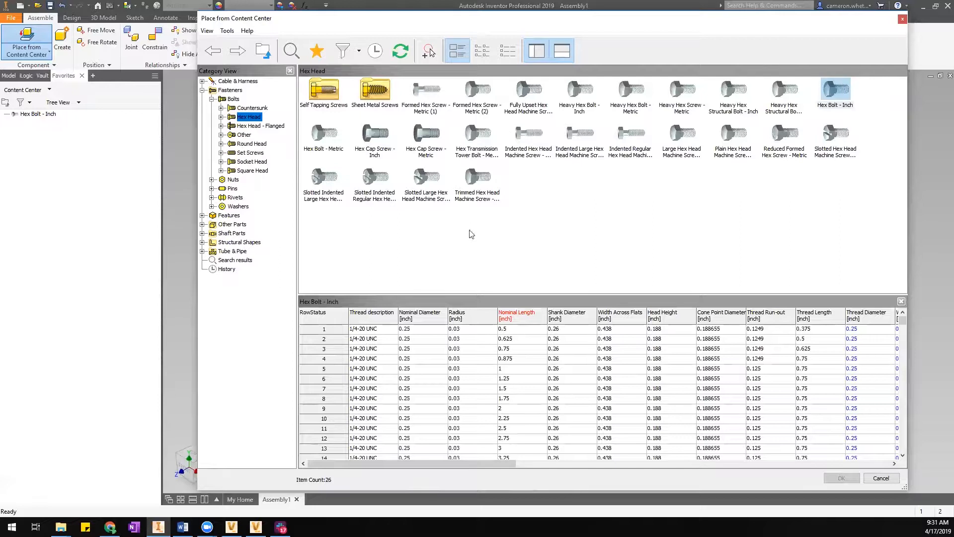
Start placing a Hex Bolt - Inch and open its Table View of sizes.
{"action": "left_click", "coordinate": [534, 236]}
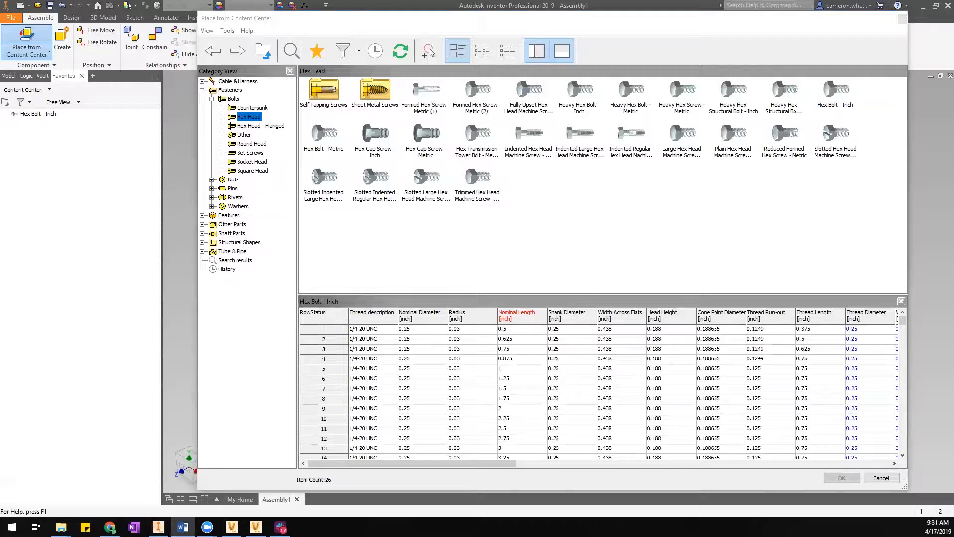
{"action": "double_click", "coordinate": [833, 93]}
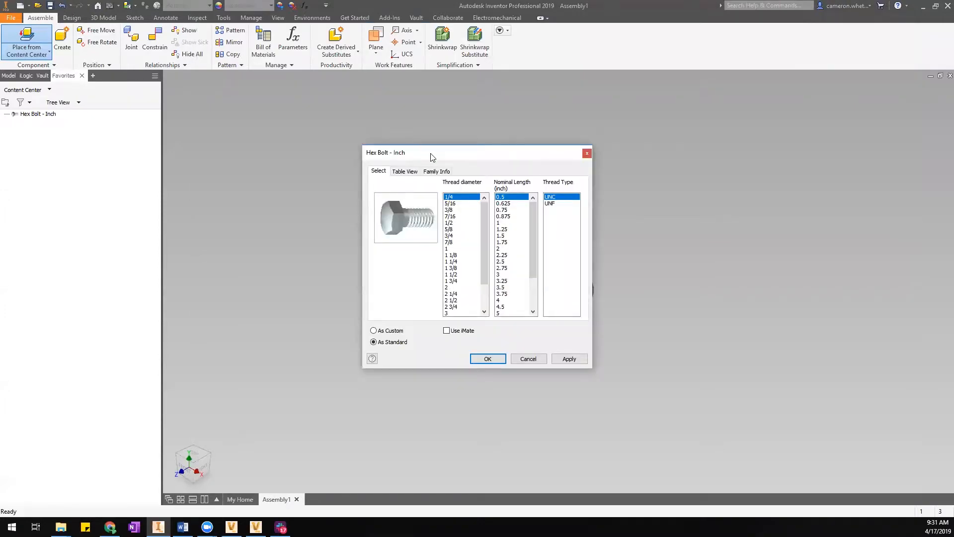
{"action": "left_click_drag", "start_coordinate": [427, 154], "coordinate": [508, 115]}
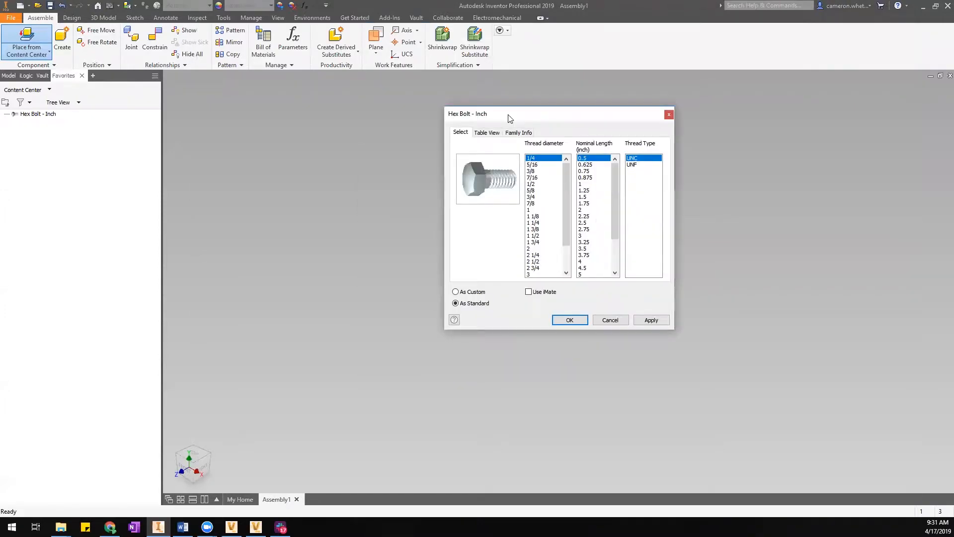
{"action": "left_click", "coordinate": [544, 217]}
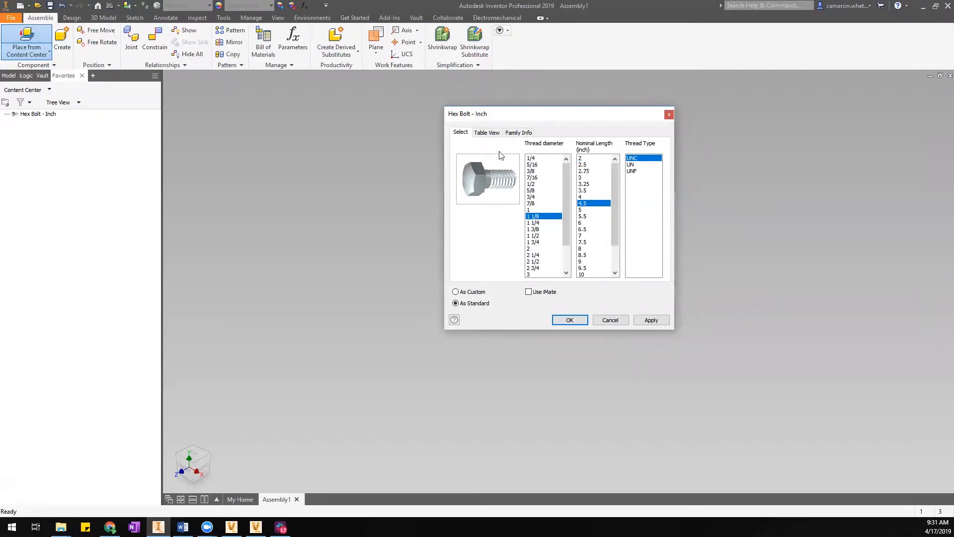
{"action": "left_click", "coordinate": [487, 132]}
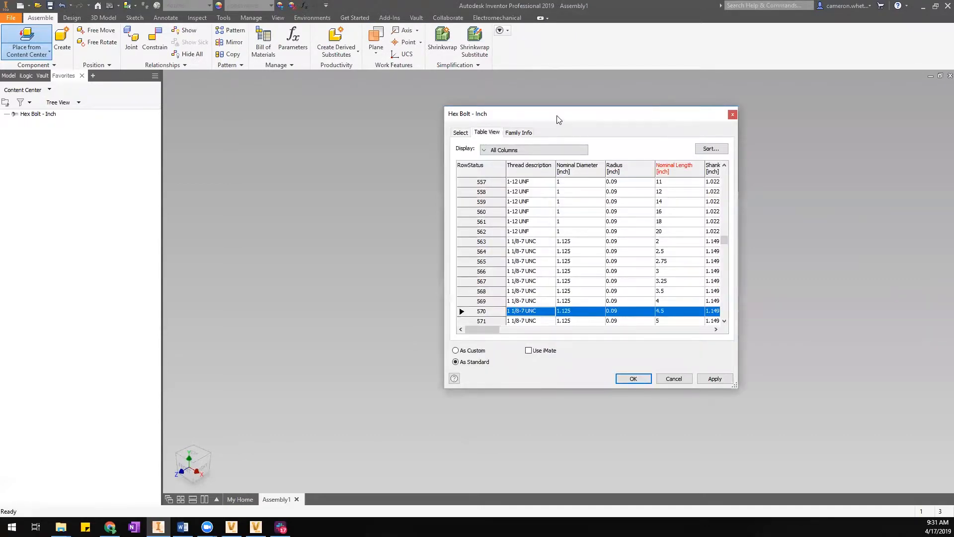
{"action": "left_click_drag", "start_coordinate": [557, 119], "coordinate": [374, 102]}
{"action": "left_click_drag", "start_coordinate": [554, 369], "coordinate": [845, 462]}
{"action": "left_click_drag", "start_coordinate": [385, 407], "coordinate": [321, 396]}
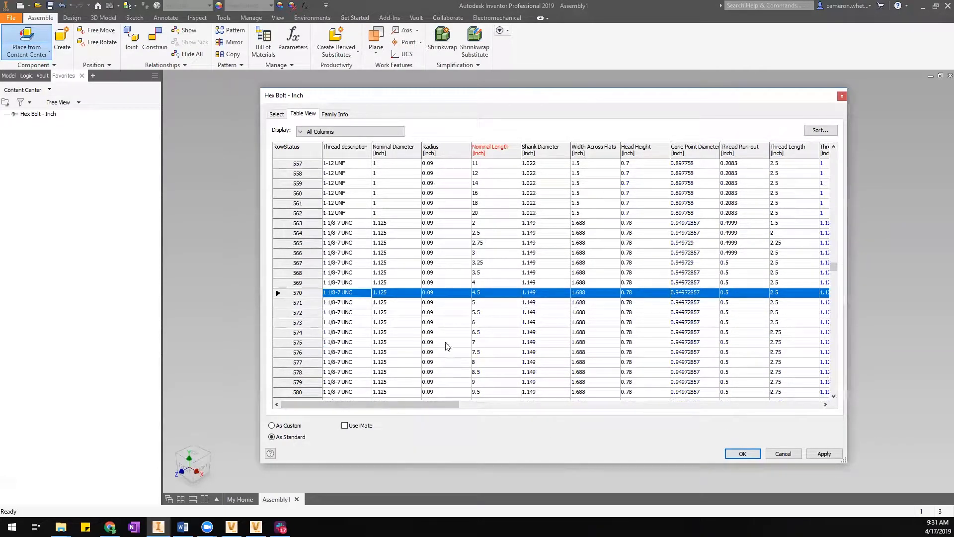
{"action": "left_click_drag", "start_coordinate": [376, 404], "coordinate": [401, 403]}
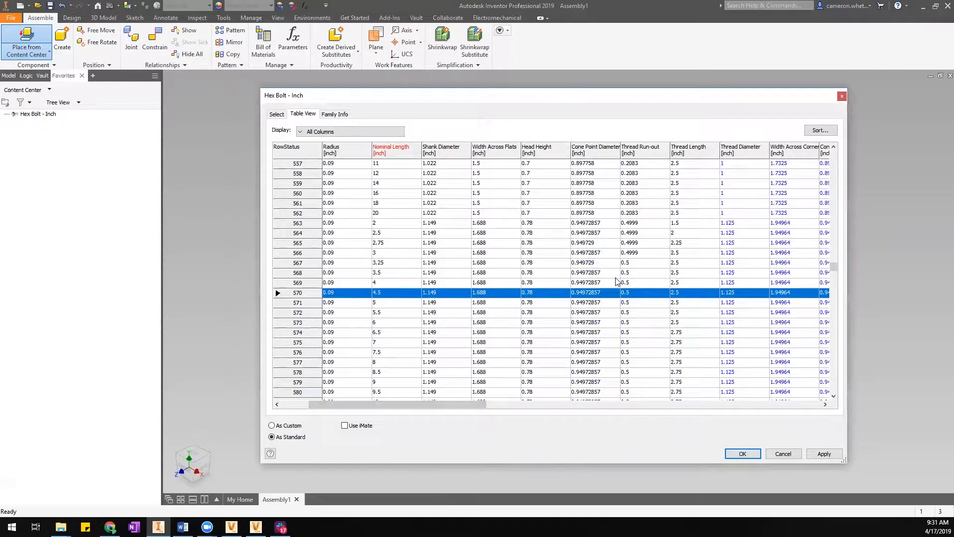
Sort the size table by Head Height and pick a 1 3/4 × 10 inch size.
{"action": "left_click", "coordinate": [547, 150]}
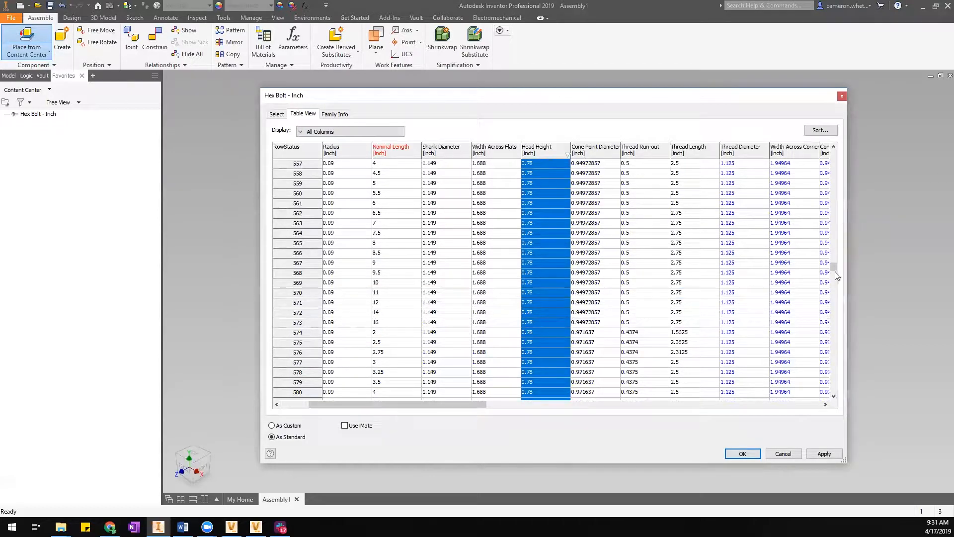
{"action": "left_click_drag", "start_coordinate": [834, 267], "coordinate": [834, 223]}
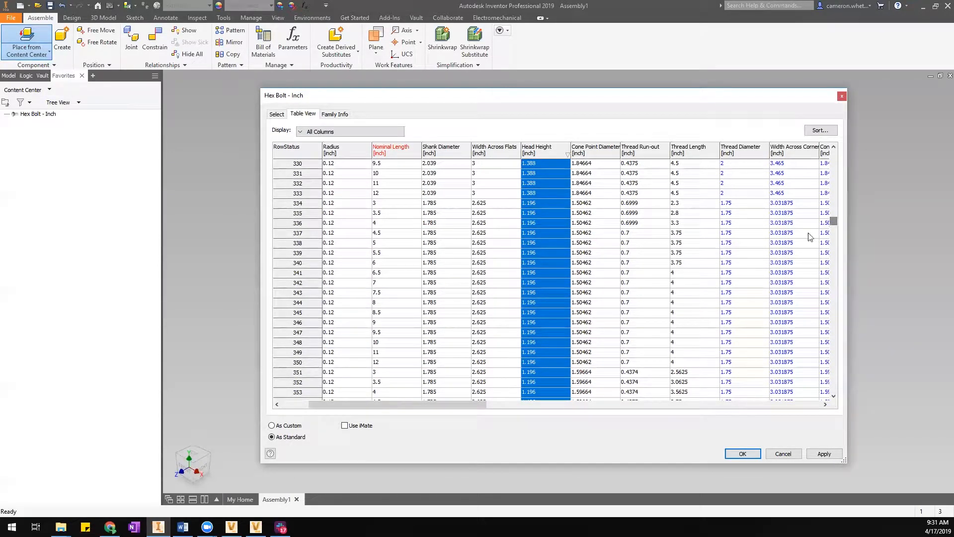
{"action": "left_click", "coordinate": [517, 234]}
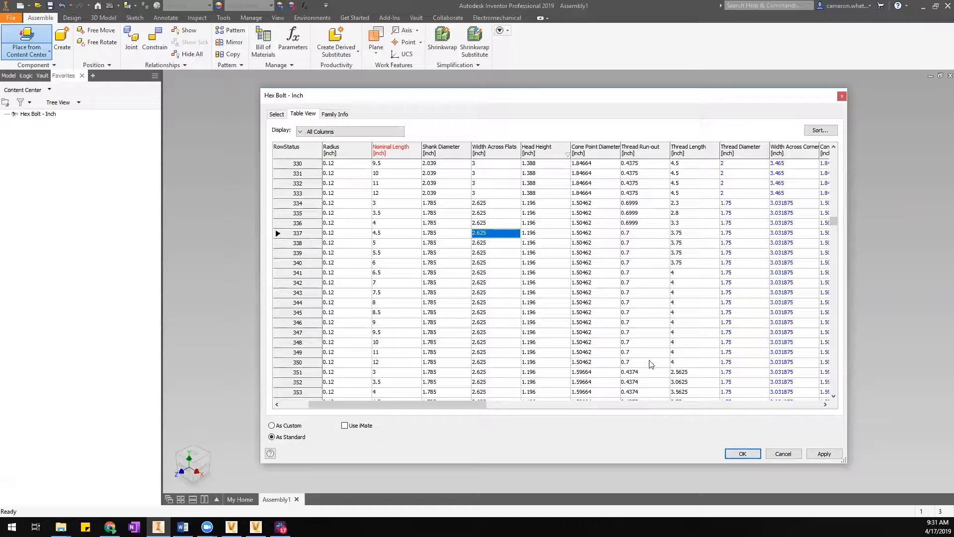
{"action": "left_click", "coordinate": [277, 114]}
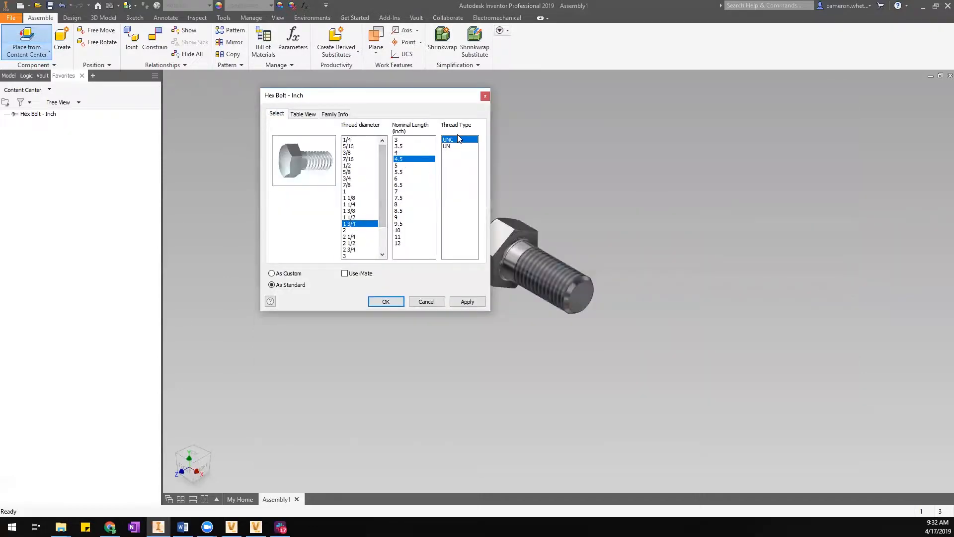
{"action": "left_click", "coordinate": [313, 115]}
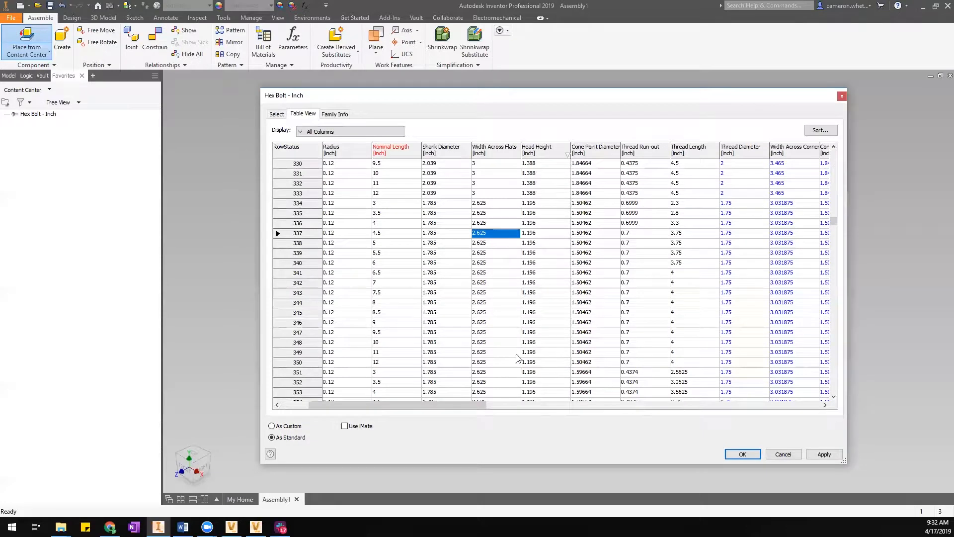
{"action": "left_click", "coordinate": [491, 337]}
{"action": "left_click", "coordinate": [281, 116]}
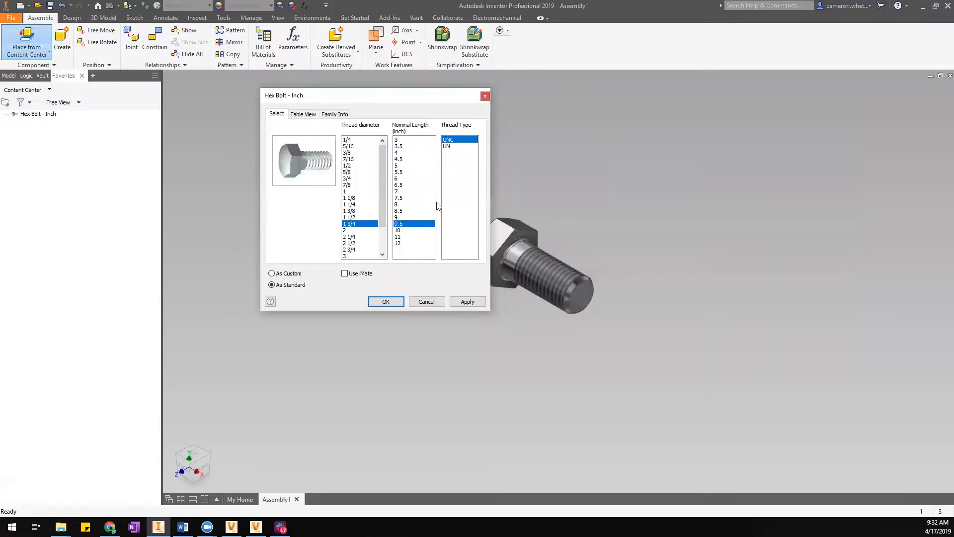
{"action": "left_click", "coordinate": [303, 116]}
{"action": "left_click", "coordinate": [428, 343]}
{"action": "left_click", "coordinate": [280, 116]}
Change the thread diameter to 1 and accept the 1 × 10 UNC bolt.
{"action": "key", "text": "alt+Tab"}
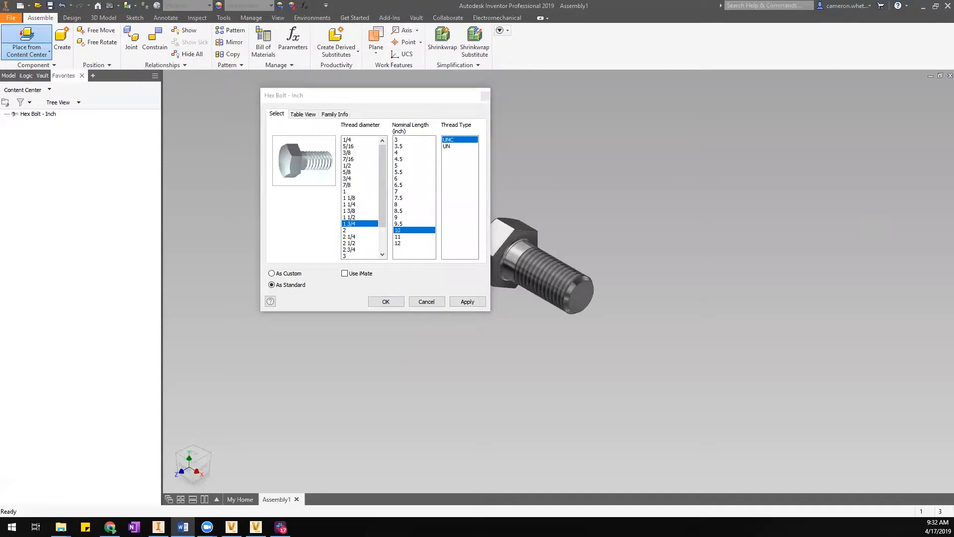
{"action": "left_click_drag", "start_coordinate": [327, 99], "coordinate": [340, 96]}
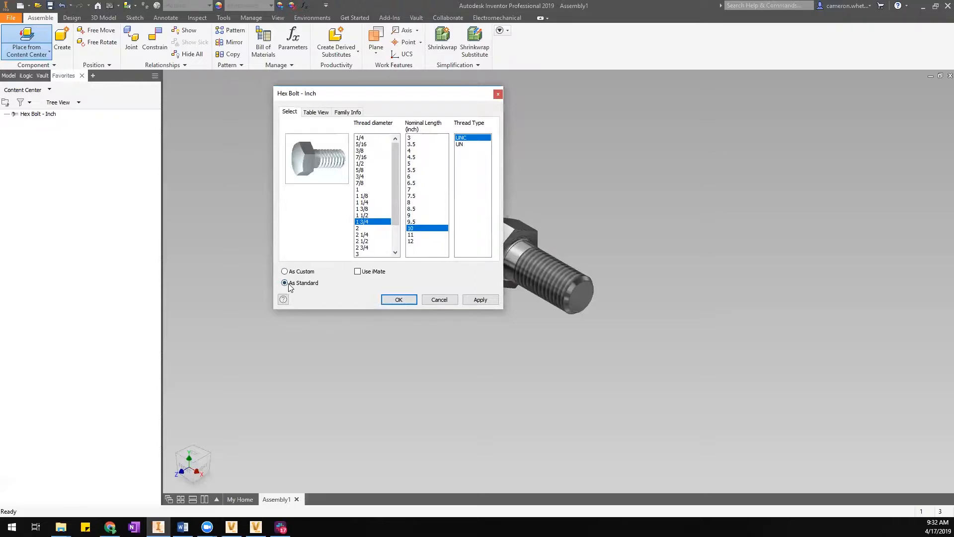
{"action": "left_click", "coordinate": [360, 189]}
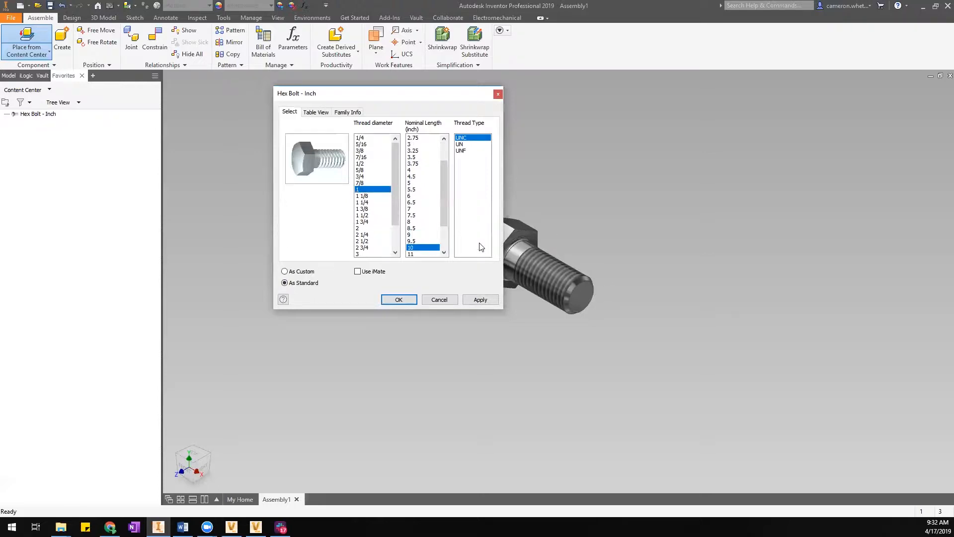
{"action": "left_click", "coordinate": [409, 299]}
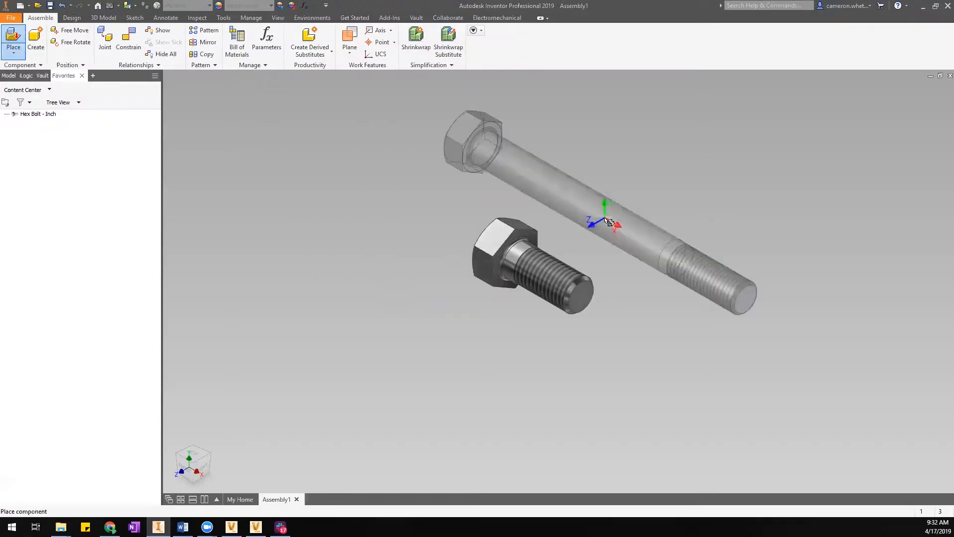
Place the long 1-8 UNC - 10 hex bolt into Assembly1.
{"action": "left_click", "coordinate": [660, 229]}
{"action": "right_click", "coordinate": [698, 115]}
{"action": "left_click", "coordinate": [734, 117]}
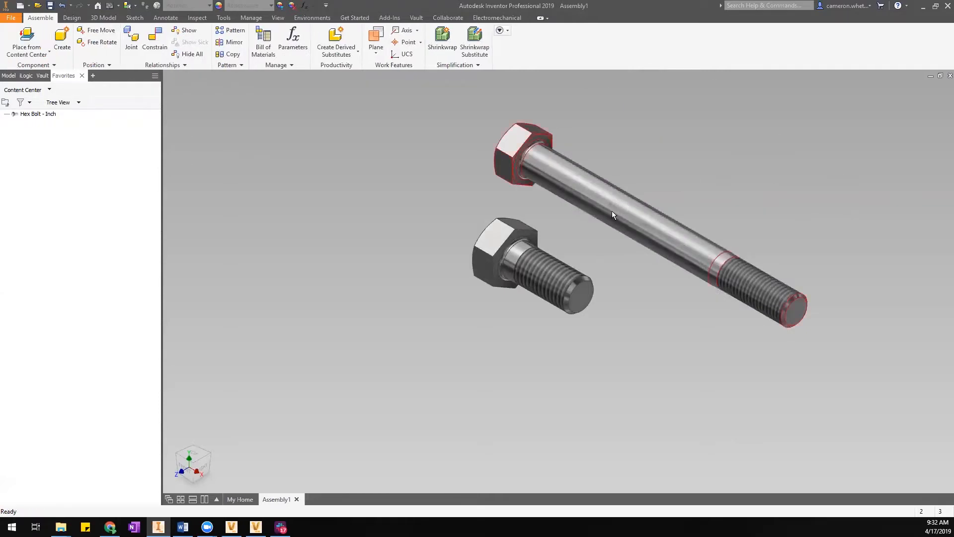
Inspect the long bolt's iProperties file name and Content Center Files location, then close.
{"action": "right_click", "coordinate": [612, 172]}
{"action": "left_click", "coordinate": [588, 494]}
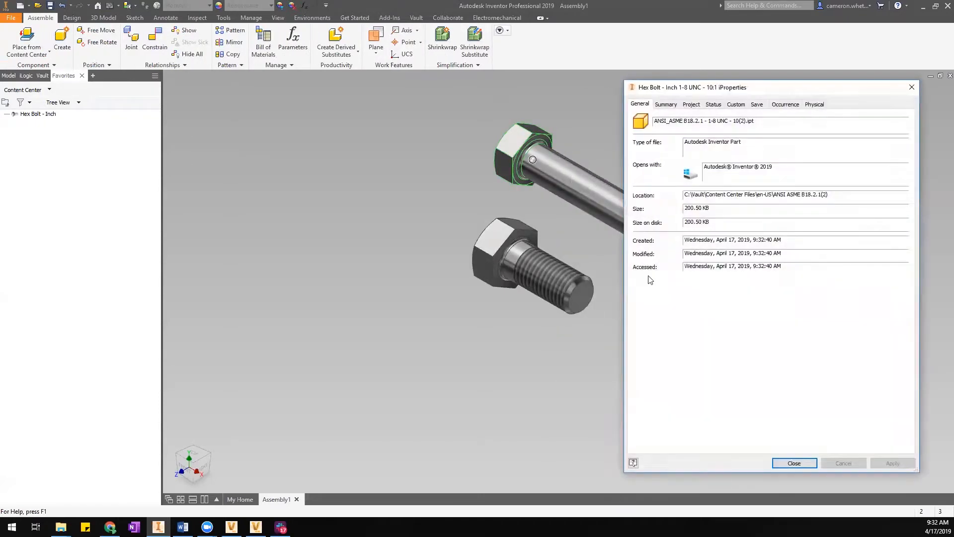
{"action": "left_click_drag", "start_coordinate": [756, 121], "coordinate": [651, 128]}
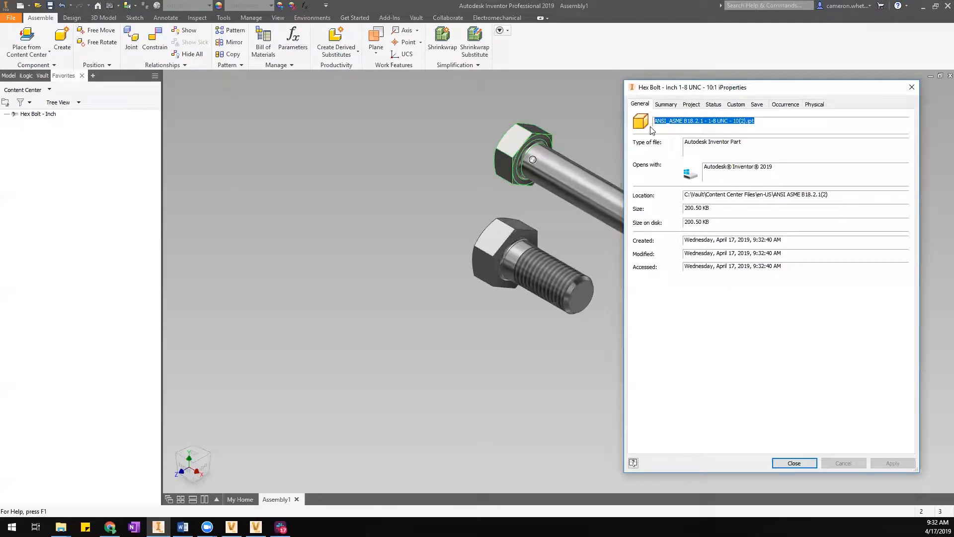
{"action": "left_click", "coordinate": [666, 121]}
{"action": "left_click", "coordinate": [828, 195]}
{"action": "left_click_drag", "start_coordinate": [685, 195], "coordinate": [756, 198]}
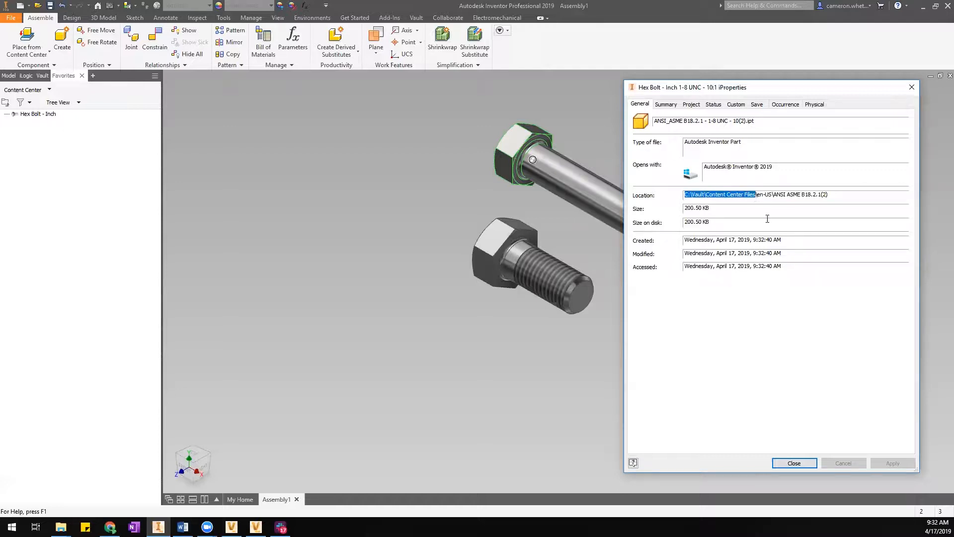
{"action": "left_click", "coordinate": [774, 194]}
{"action": "left_click_drag", "start_coordinate": [775, 194], "coordinate": [832, 202]}
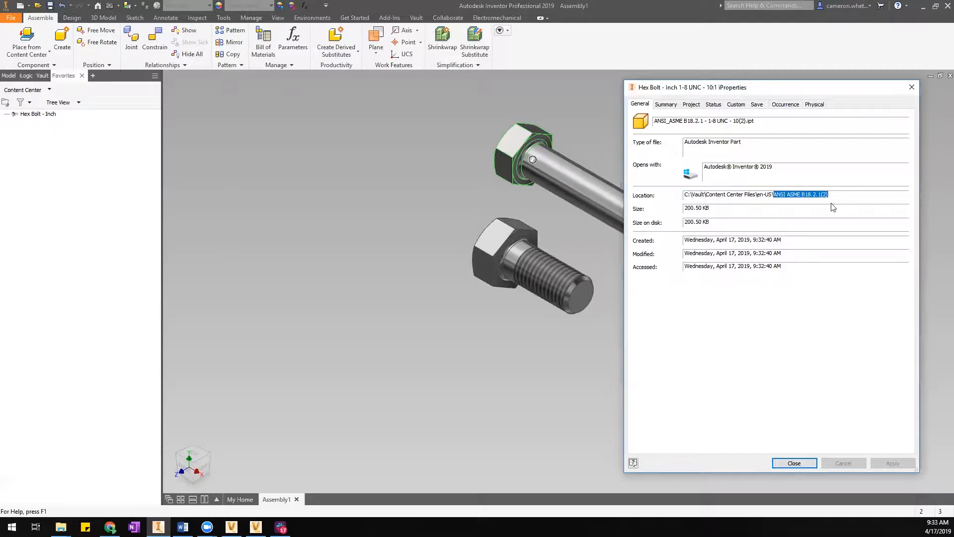
{"action": "left_click", "coordinate": [777, 463]}
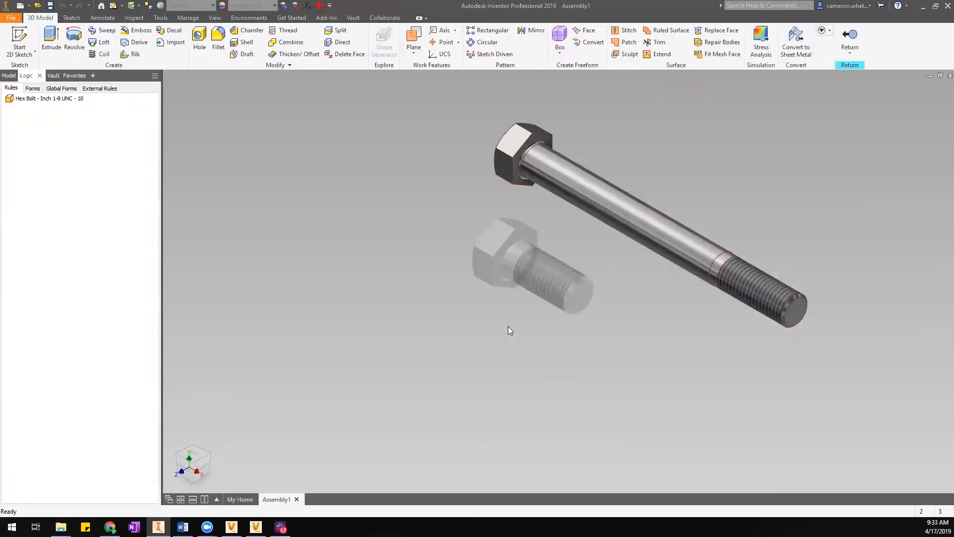
Try a different appearance colour on the library bolt and dismiss the not-checked-out error.
{"action": "left_click", "coordinate": [254, 5]}
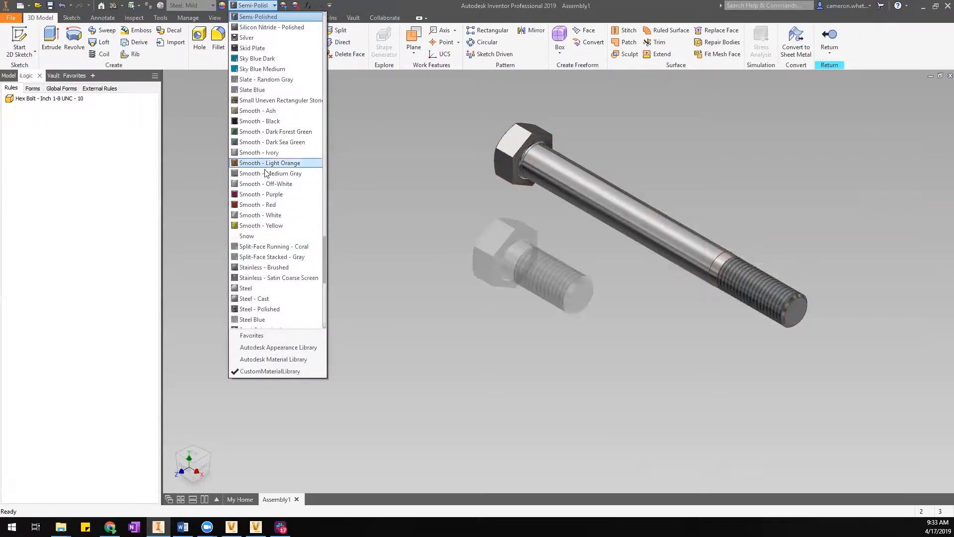
{"action": "left_click", "coordinate": [248, 71]}
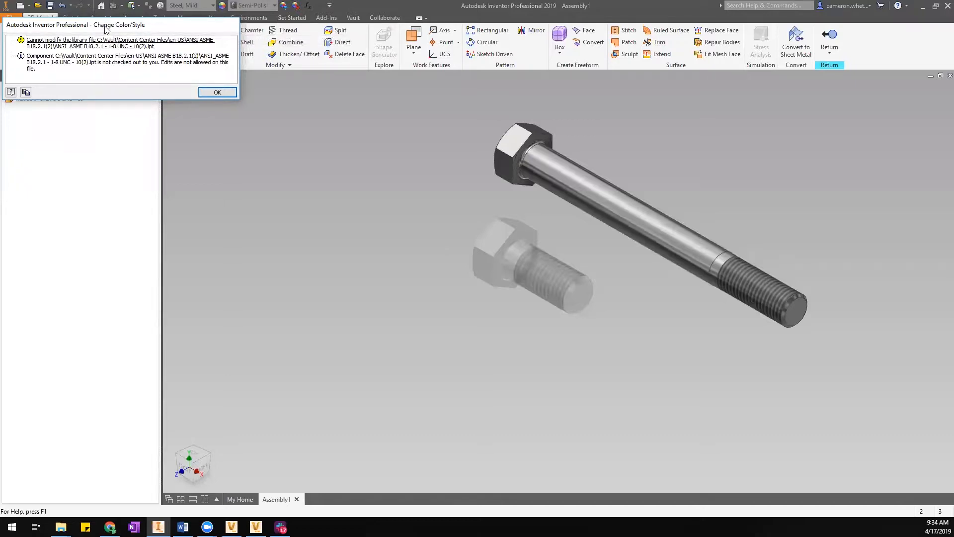
{"action": "left_click_drag", "start_coordinate": [106, 29], "coordinate": [272, 85]}
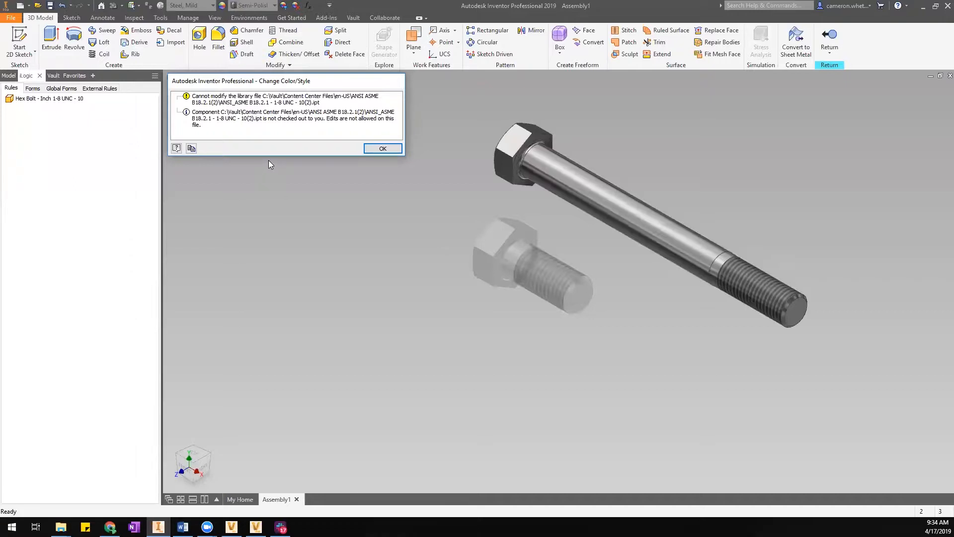
{"action": "left_click", "coordinate": [383, 149]}
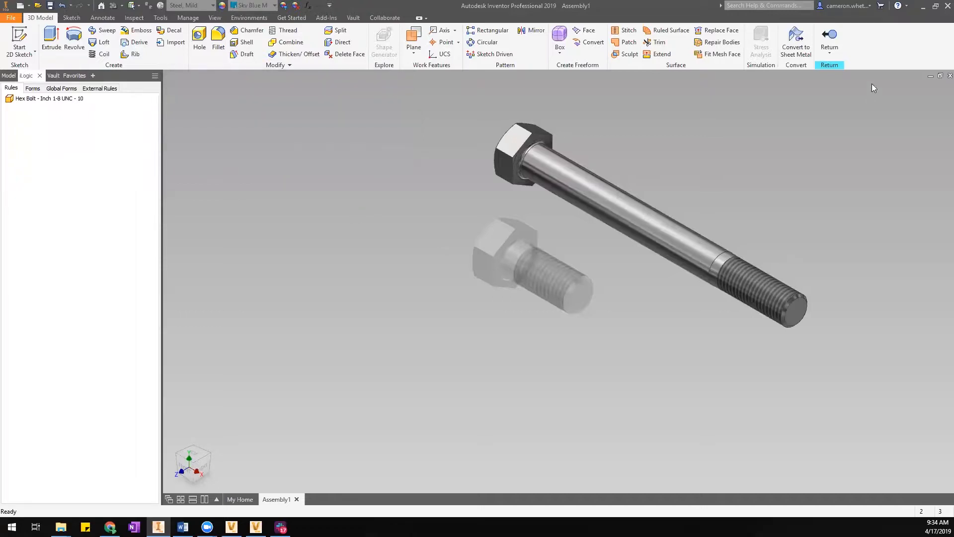
Return to the assembly and insert a Hex Bolt - Inch 1/4 × 0.5 as a custom part.
{"action": "left_click", "coordinate": [829, 37]}
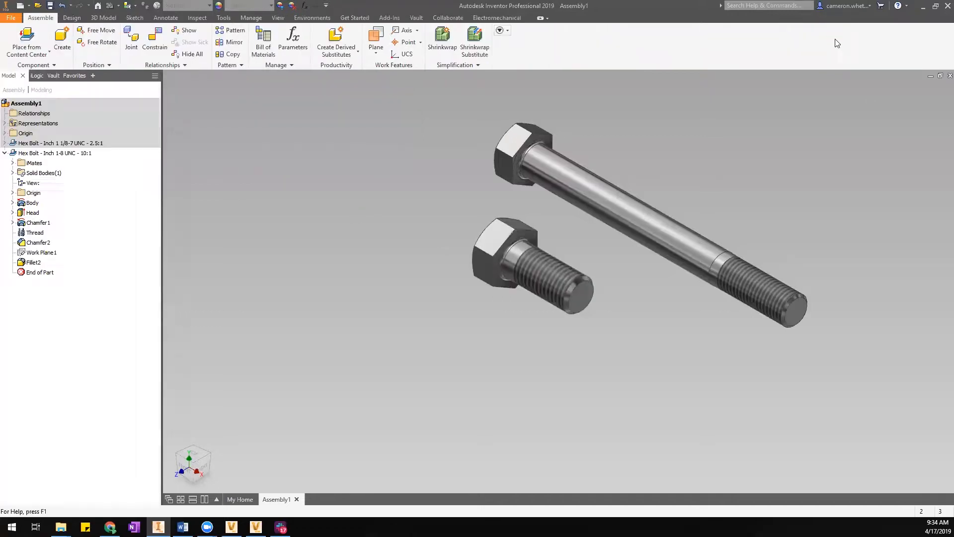
{"action": "left_click", "coordinate": [36, 37]}
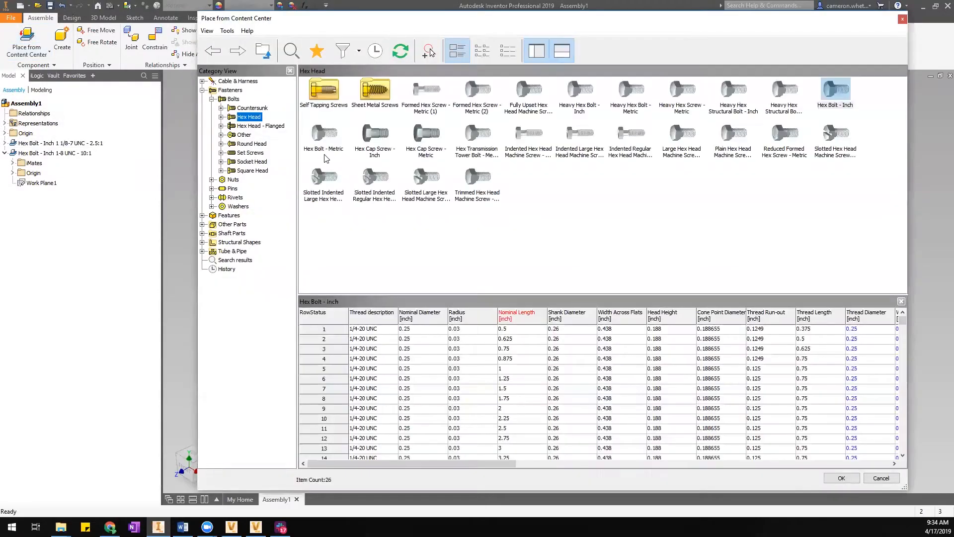
{"action": "double_click", "coordinate": [841, 92]}
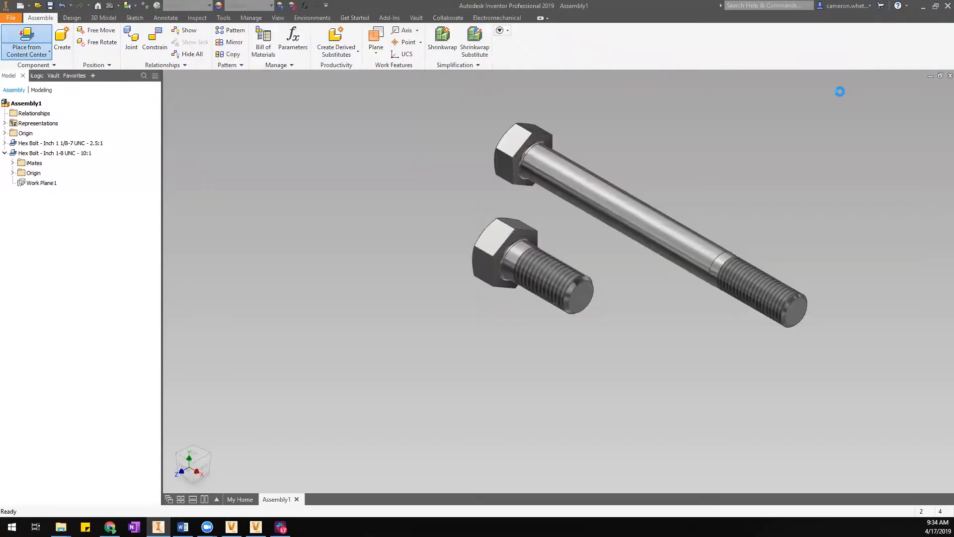
{"action": "left_click", "coordinate": [387, 331]}
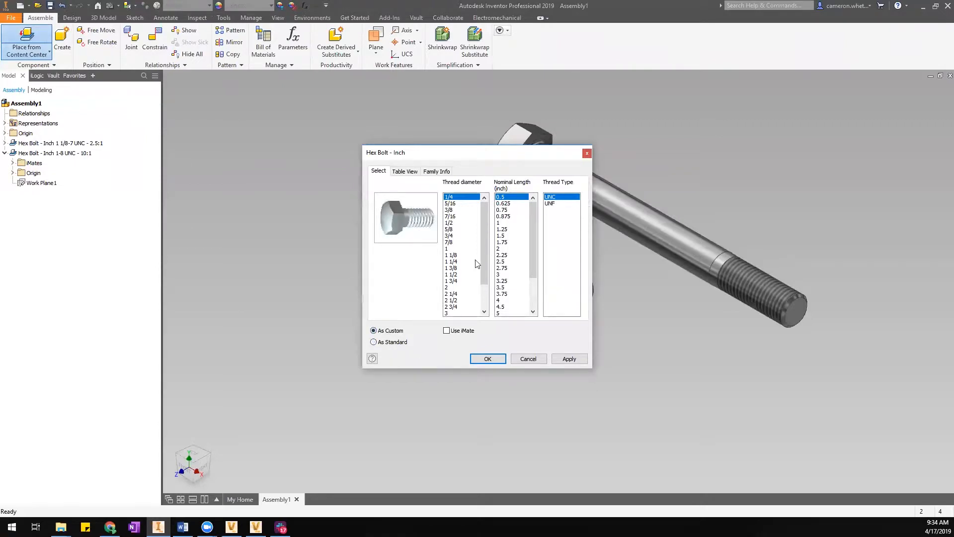
{"action": "left_click", "coordinate": [487, 359]}
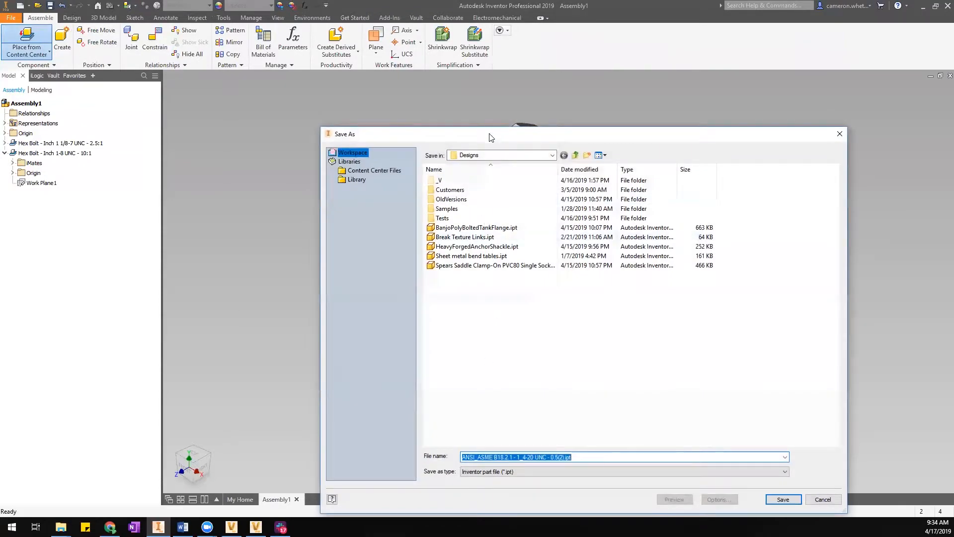
Save the custom bolt in the Tests folder as test 2.ipt.
{"action": "left_click_drag", "start_coordinate": [491, 137], "coordinate": [466, 96]}
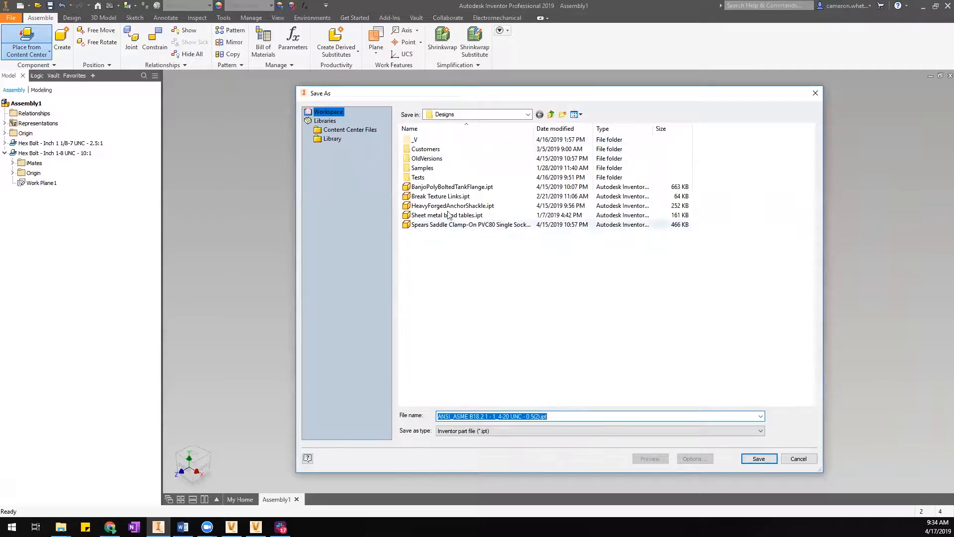
{"action": "double_click", "coordinate": [553, 177]}
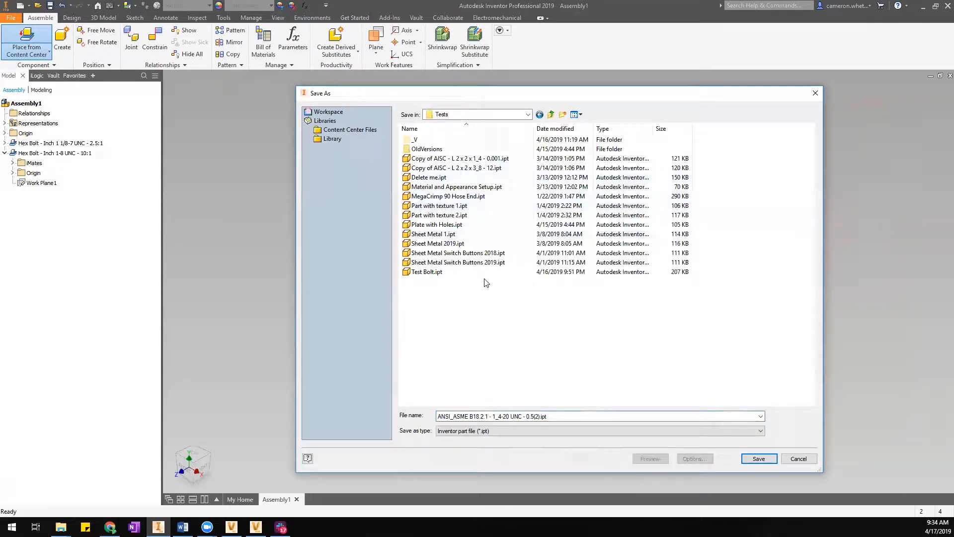
{"action": "left_click", "coordinate": [527, 420]}
{"action": "left_click", "coordinate": [526, 417]}
{"action": "left_click_drag", "start_coordinate": [542, 417], "coordinate": [444, 433]}
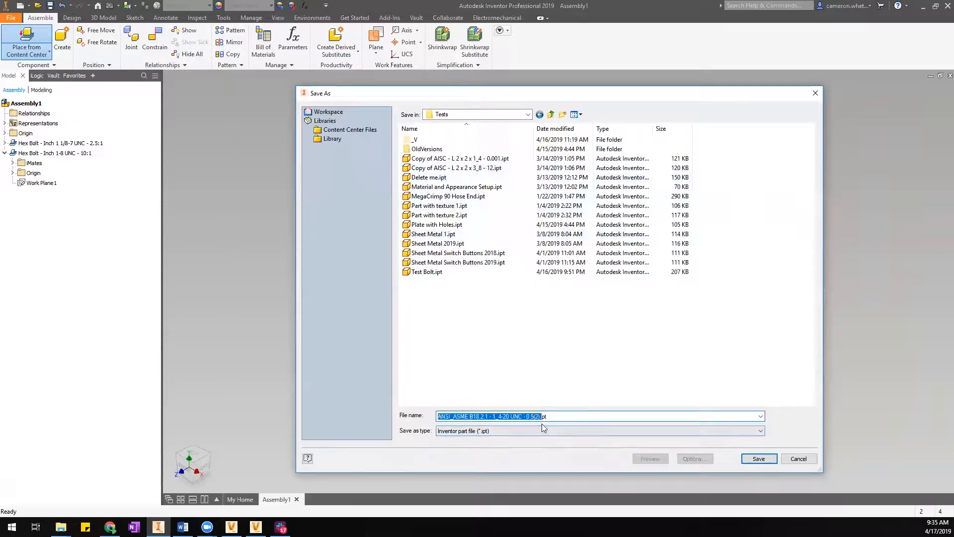
{"action": "type", "text": "test 2"}
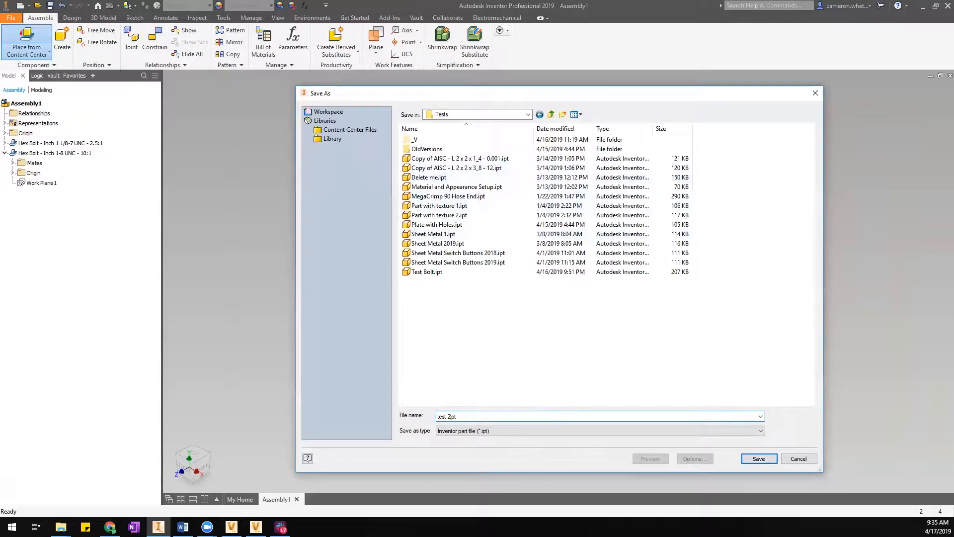
{"action": "type", "text": ".i"}
{"action": "left_click", "coordinate": [759, 459]}
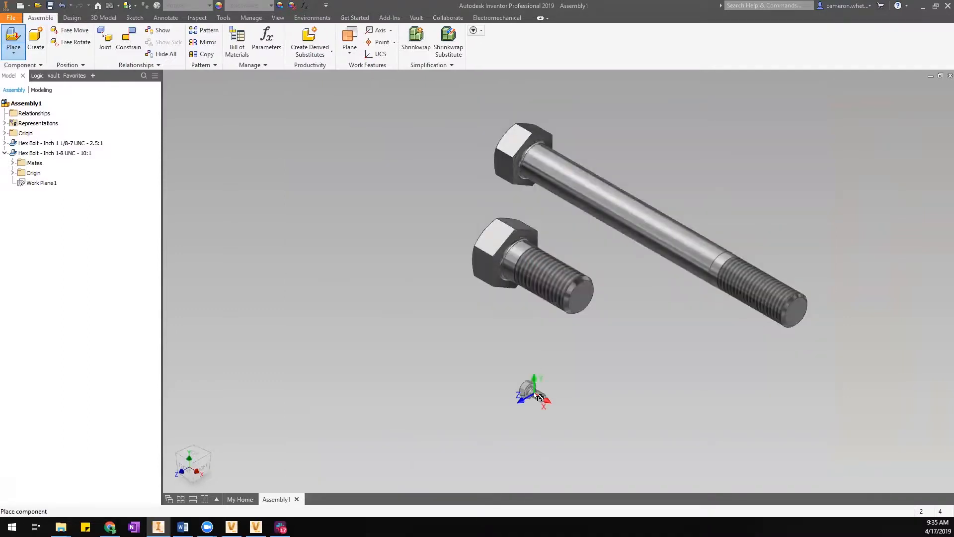
Place the test 2 bolt in Assembly1 and finish placement.
{"action": "right_click", "coordinate": [461, 325]}
{"action": "left_click", "coordinate": [477, 326]}
{"action": "left_click", "coordinate": [445, 357]}
Check test 2's saved location in iProperties, then select the small bolt.
{"action": "right_click", "coordinate": [444, 356]}
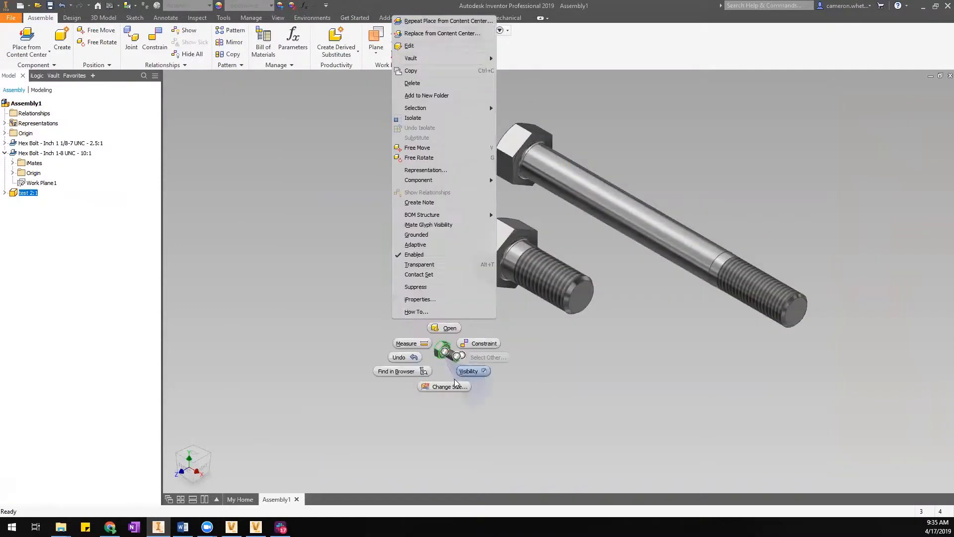
{"action": "left_click", "coordinate": [420, 299]}
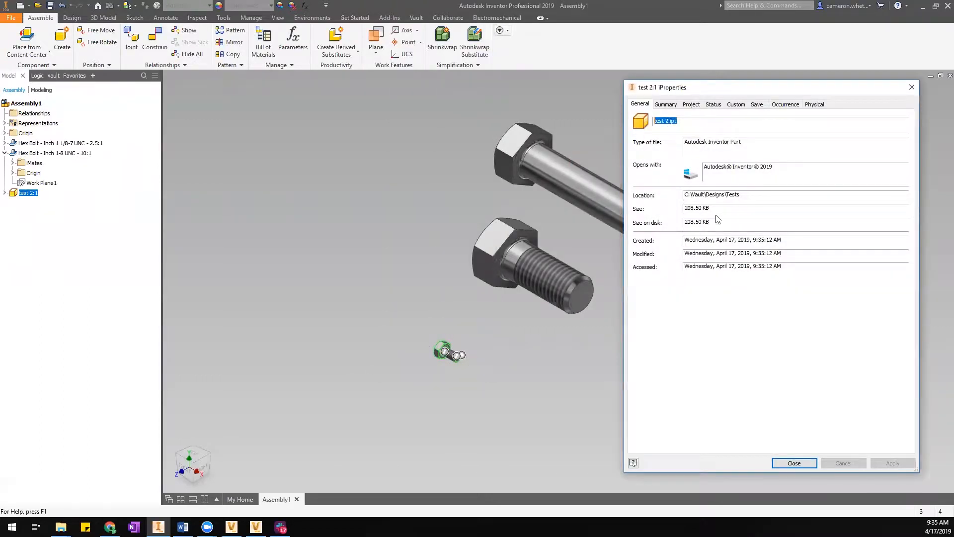
{"action": "left_click_drag", "start_coordinate": [740, 195], "coordinate": [665, 214]}
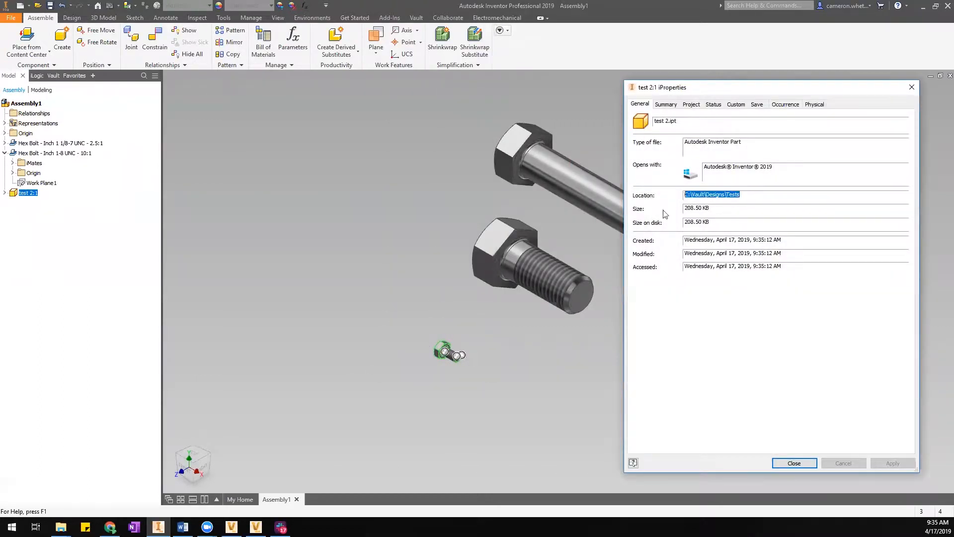
{"action": "left_click", "coordinate": [750, 200]}
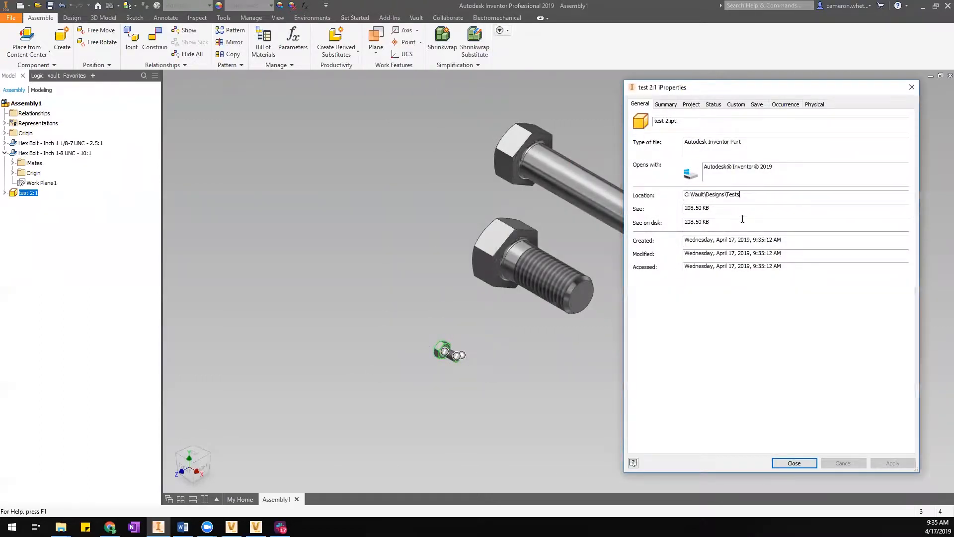
{"action": "left_click", "coordinate": [795, 462]}
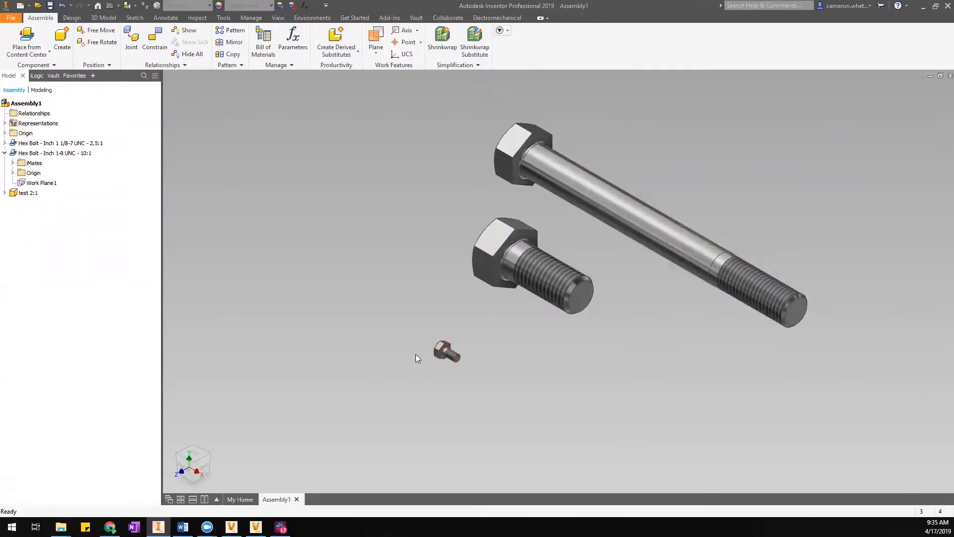
{"action": "middle_click_drag", "start_coordinate": [405, 260], "coordinate": [404, 264]}
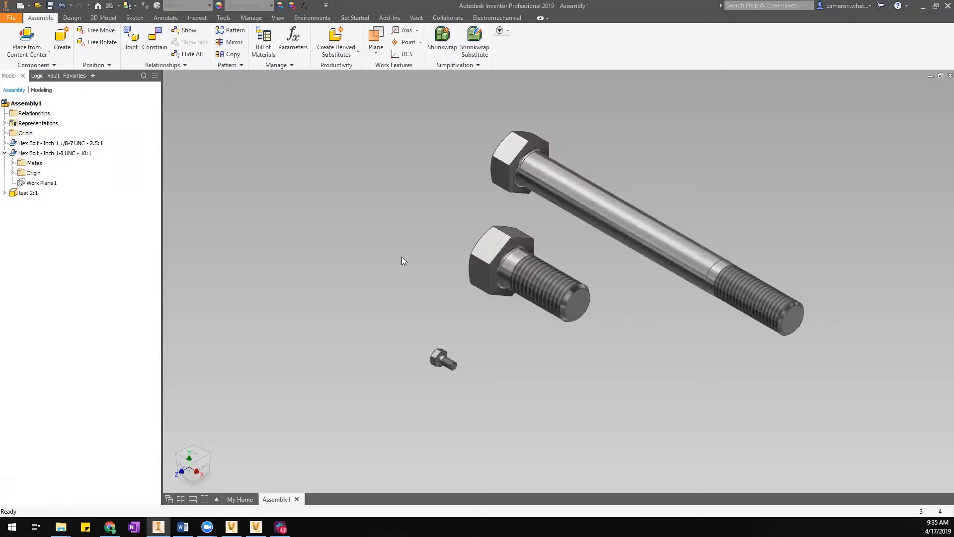
{"action": "left_click", "coordinate": [442, 360]}
Edit the small test 2 bolt in place and open its iProperties.
{"action": "right_click", "coordinate": [442, 360]}
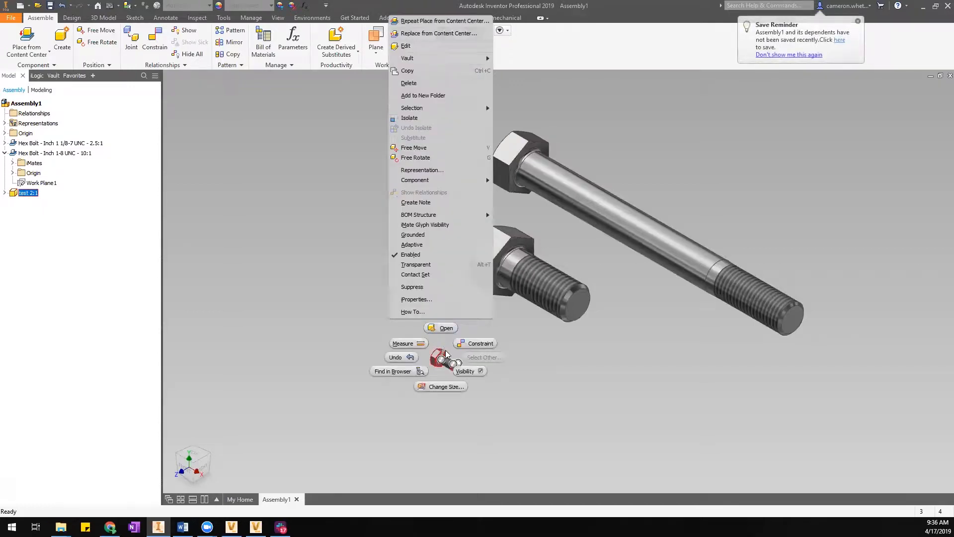
{"action": "key", "text": "Escape"}
{"action": "double_click", "coordinate": [442, 359]}
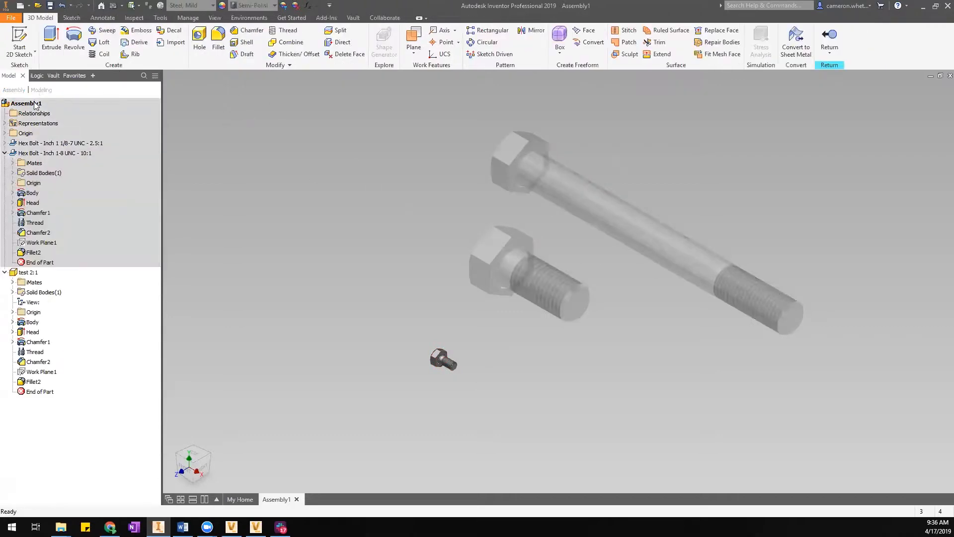
{"action": "right_click", "coordinate": [30, 272]}
{"action": "left_click", "coordinate": [75, 438]}
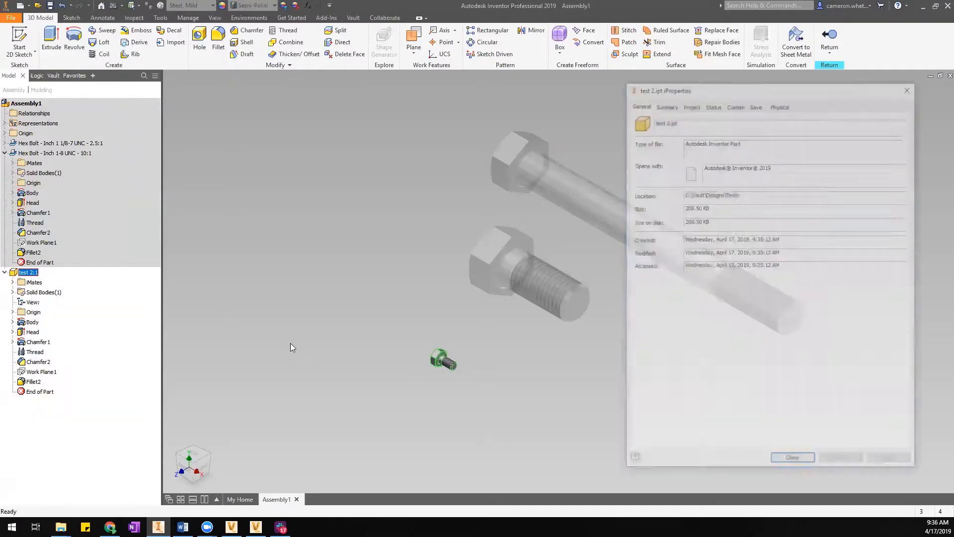
On the Project tab, select the 'Hex Bolt - UNC' description text.
{"action": "left_click", "coordinate": [697, 105]}
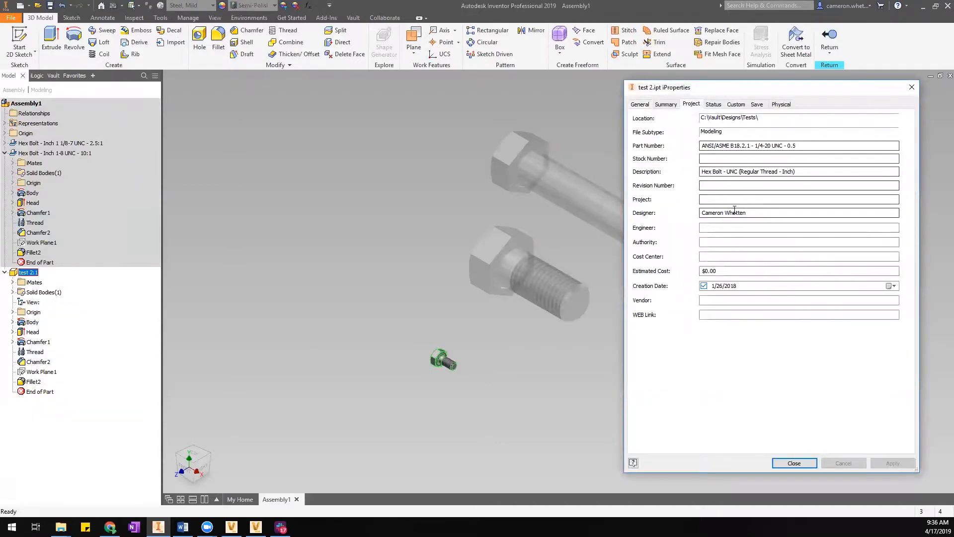
{"action": "left_click_drag", "start_coordinate": [797, 172], "coordinate": [737, 173]}
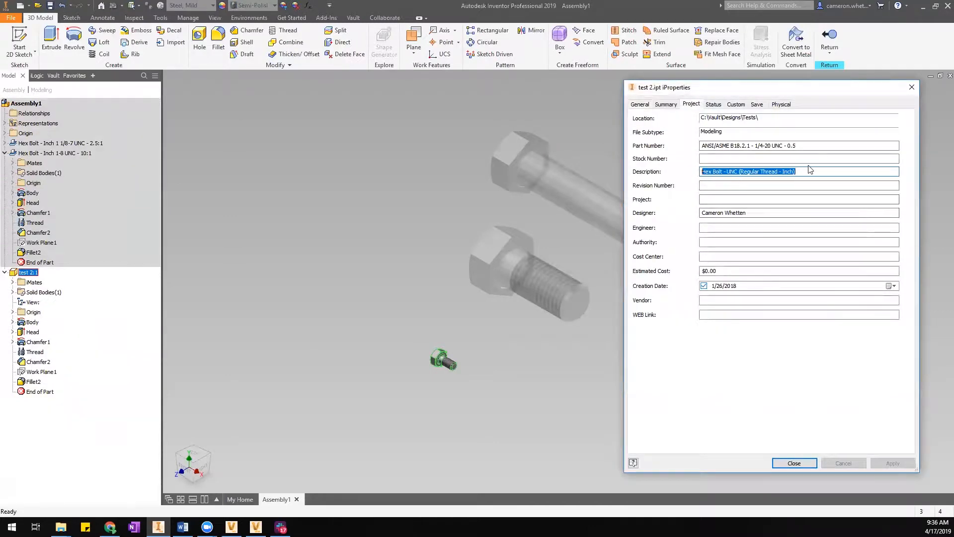
{"action": "left_click_drag", "start_coordinate": [815, 170], "coordinate": [696, 184]}
{"action": "left_click", "coordinate": [729, 172]}
{"action": "left_click", "coordinate": [801, 173]}
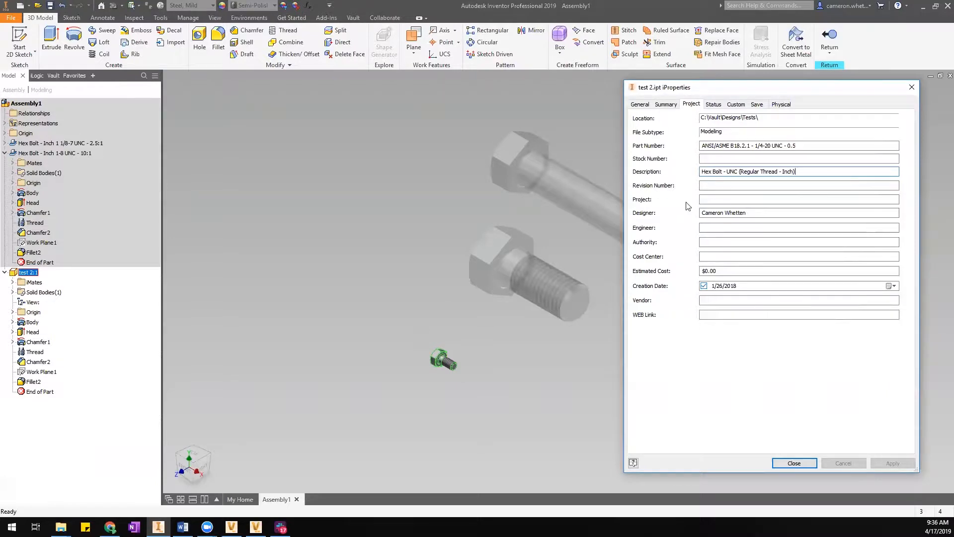
{"action": "key", "text": "ctrl+a"}
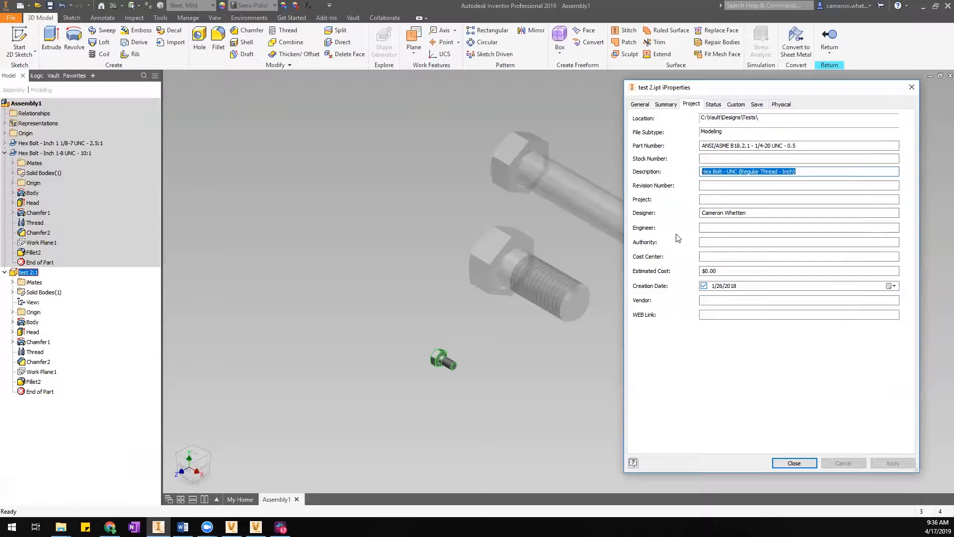
{"action": "left_click", "coordinate": [770, 172]}
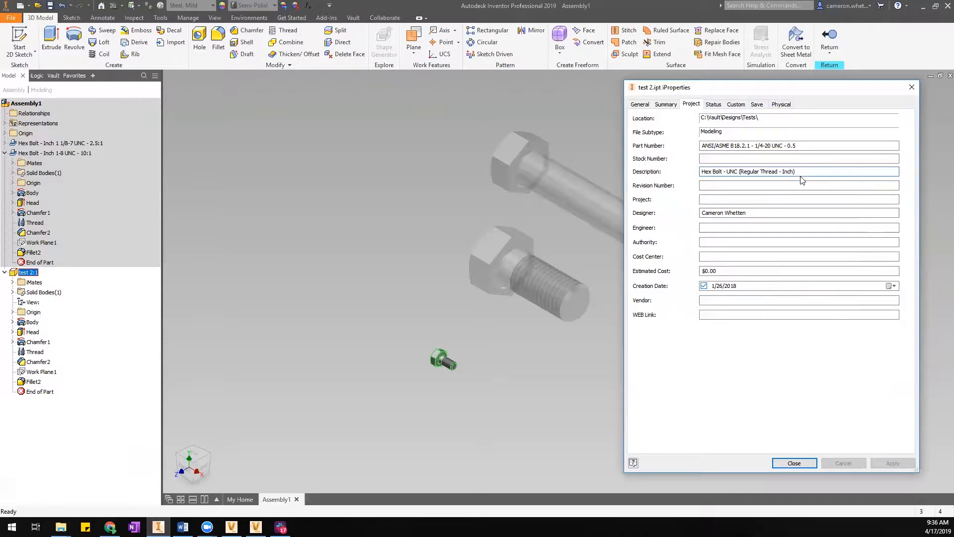
{"action": "key", "text": "ctrl+a"}
{"action": "left_click", "coordinate": [751, 171]}
{"action": "left_click_drag", "start_coordinate": [797, 172], "coordinate": [699, 183]}
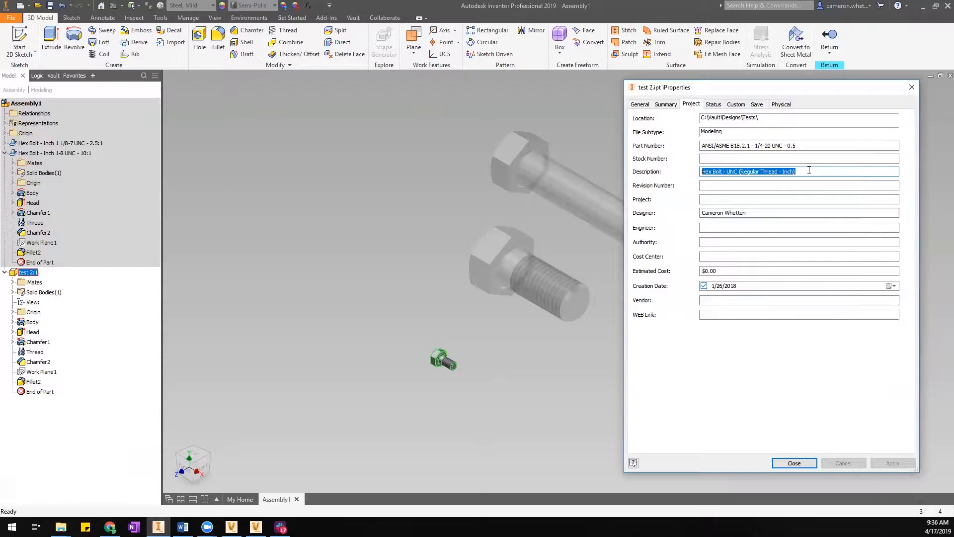
{"action": "left_click", "coordinate": [812, 172]}
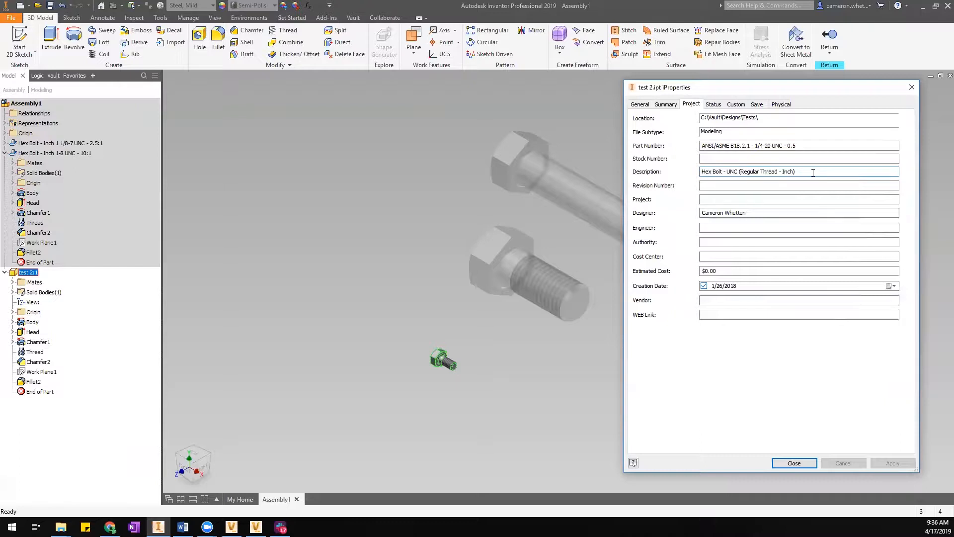
{"action": "left_click_drag", "start_coordinate": [813, 172], "coordinate": [609, 194]}
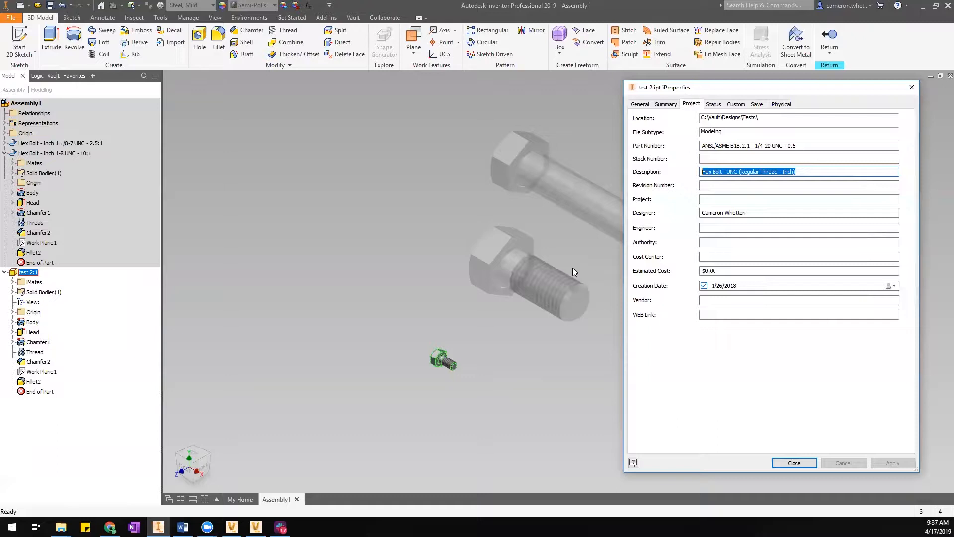
Review test 2's 'Hex Bolt - UNC' description, close iProperties and return to the assembly.
{"action": "left_click", "coordinate": [760, 172]}
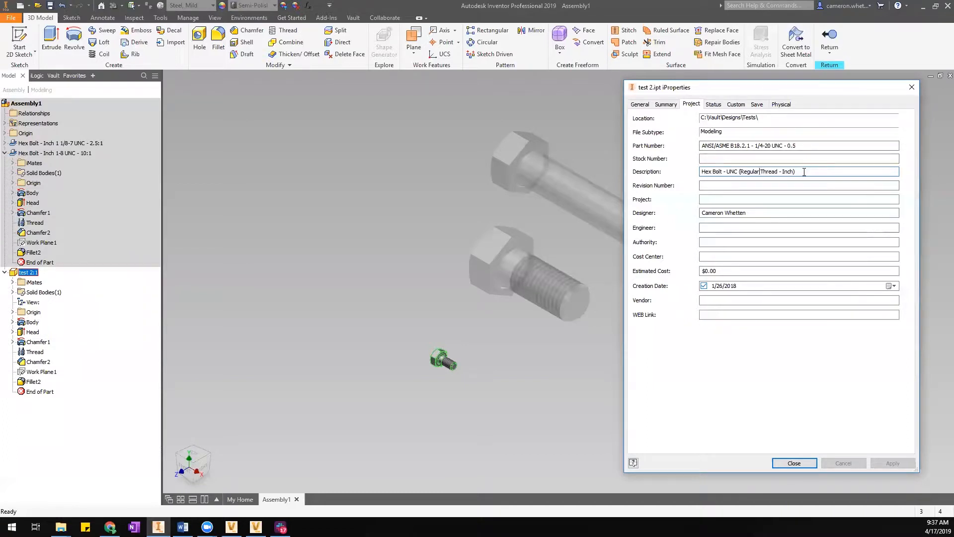
{"action": "left_click_drag", "start_coordinate": [804, 172], "coordinate": [701, 173]}
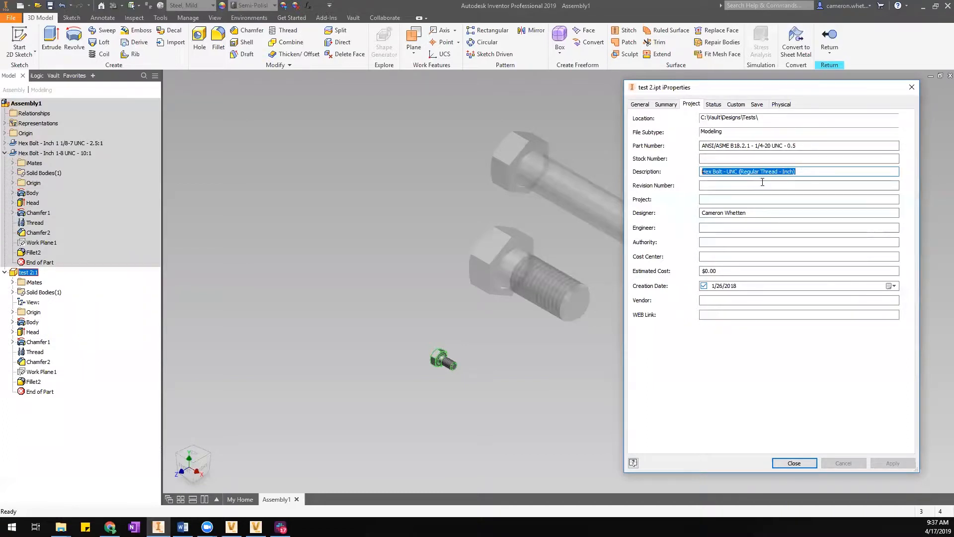
{"action": "left_click", "coordinate": [808, 171]}
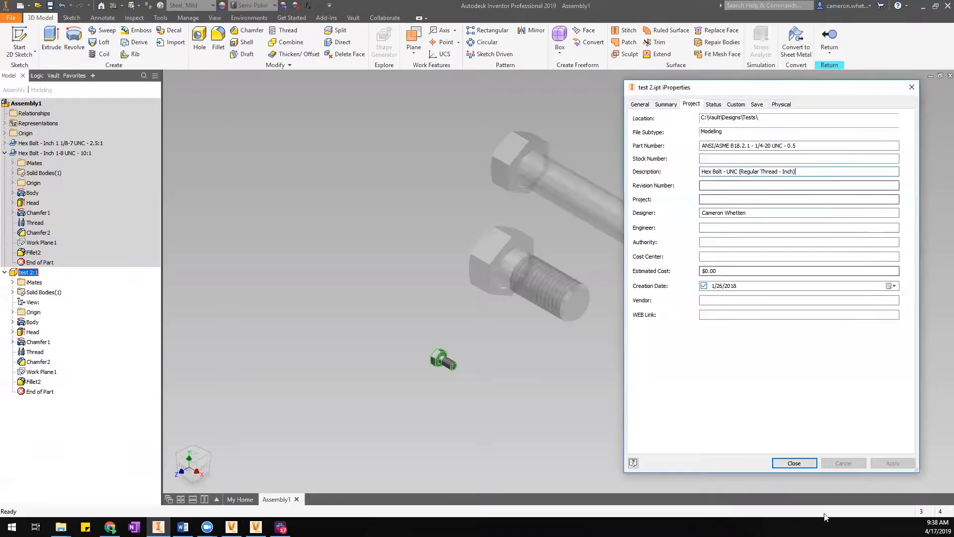
{"action": "left_click", "coordinate": [794, 463]}
{"action": "left_click", "coordinate": [829, 40]}
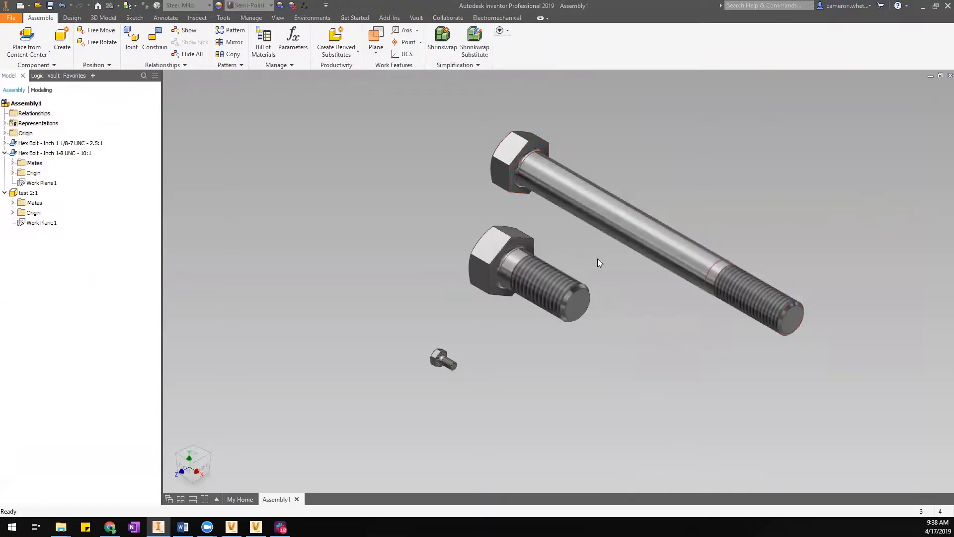
Nudge the short bolt up-left, browse Hex Bolt - Inch sizes without placing, then open My Home.
{"action": "left_click_drag", "start_coordinate": [520, 267], "coordinate": [502, 251]}
{"action": "left_click", "coordinate": [375, 253]}
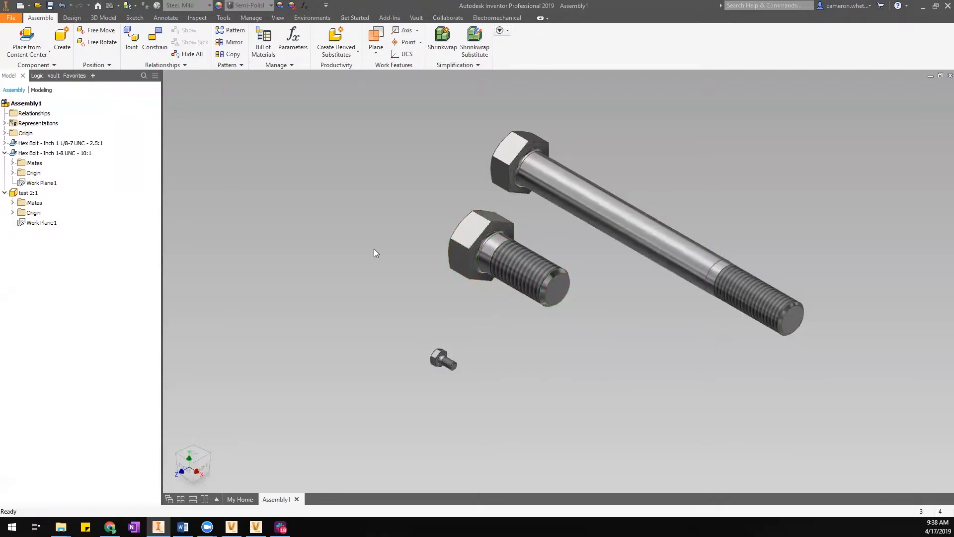
{"action": "left_click", "coordinate": [33, 38]}
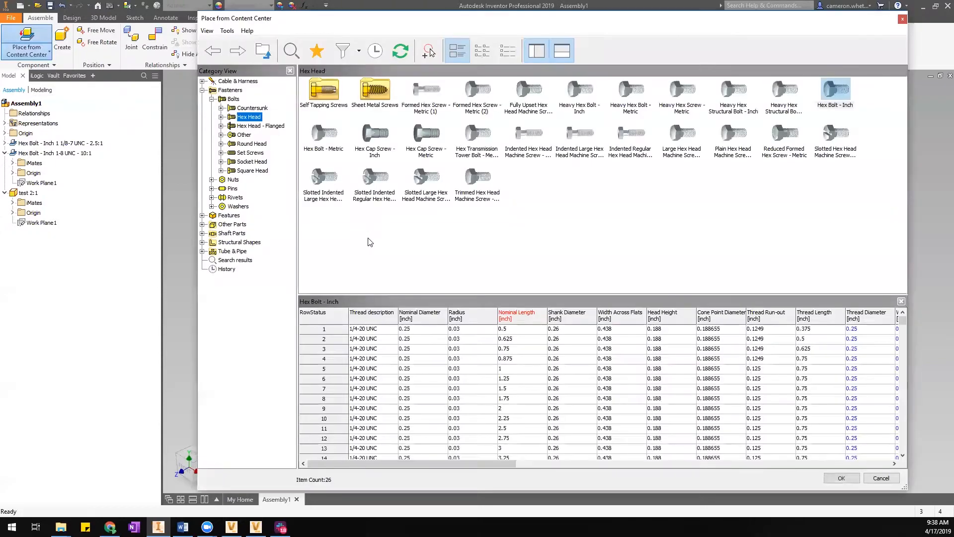
{"action": "double_click", "coordinate": [839, 92]}
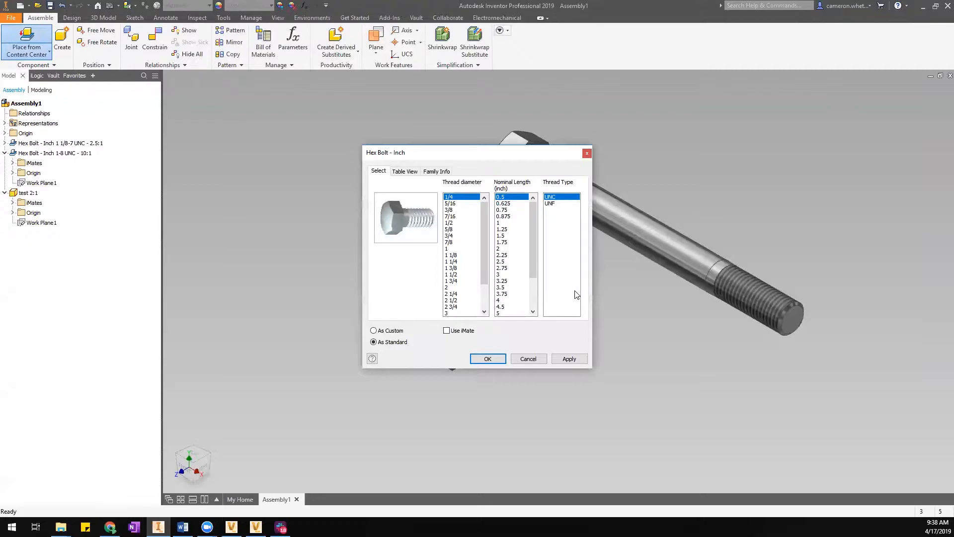
{"action": "left_click_drag", "start_coordinate": [459, 158], "coordinate": [456, 158]}
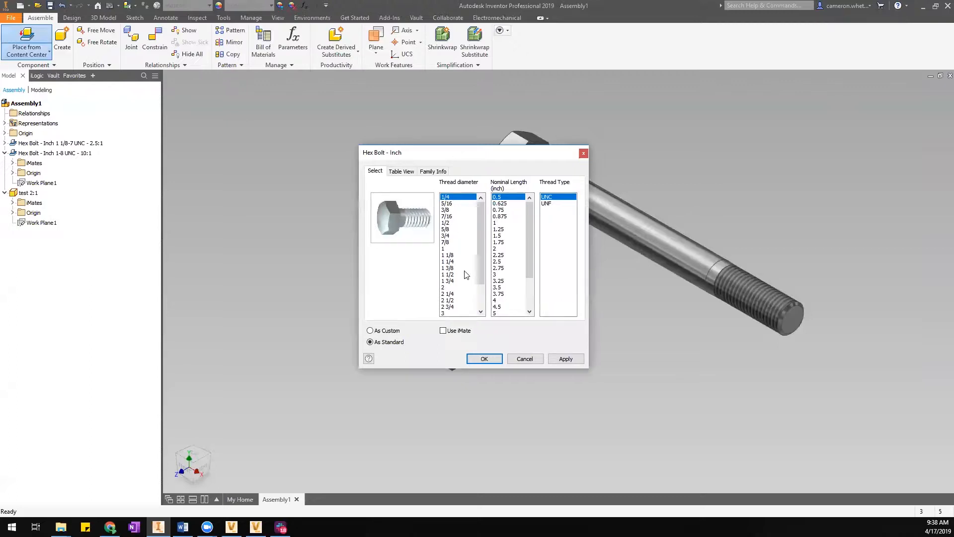
{"action": "left_click", "coordinate": [525, 358]}
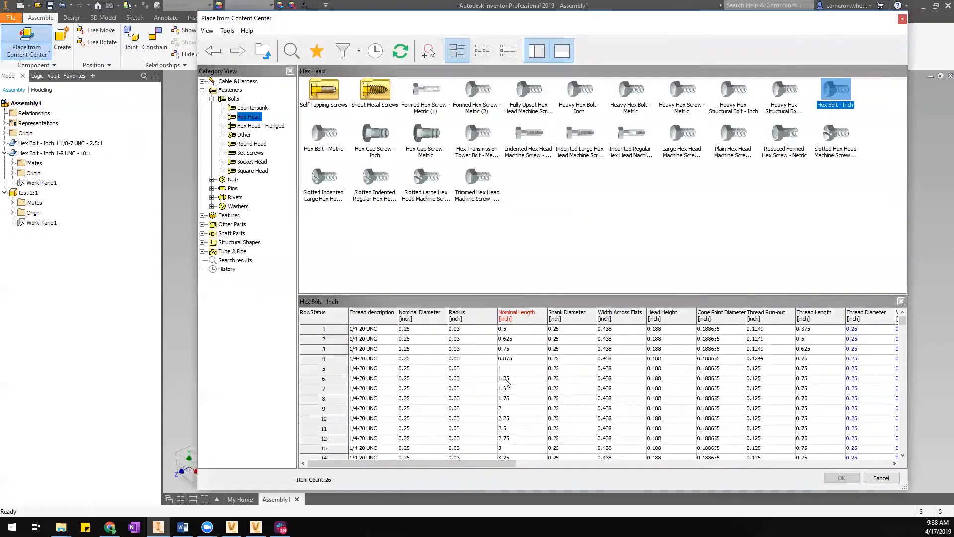
{"action": "left_click", "coordinate": [892, 479]}
{"action": "left_click", "coordinate": [240, 499]}
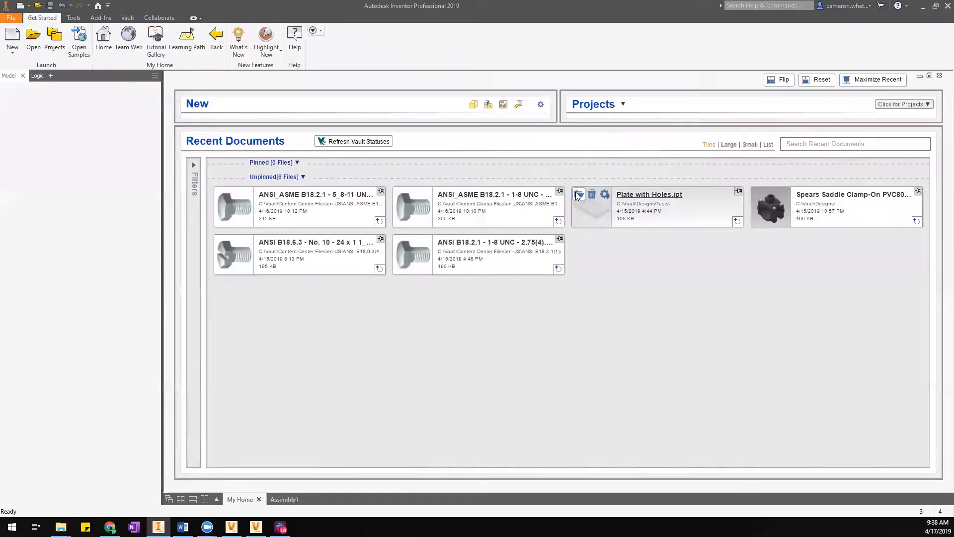
Copy the Plate with Holes part and paste it into Assembly1.
{"action": "left_click", "coordinate": [578, 224]}
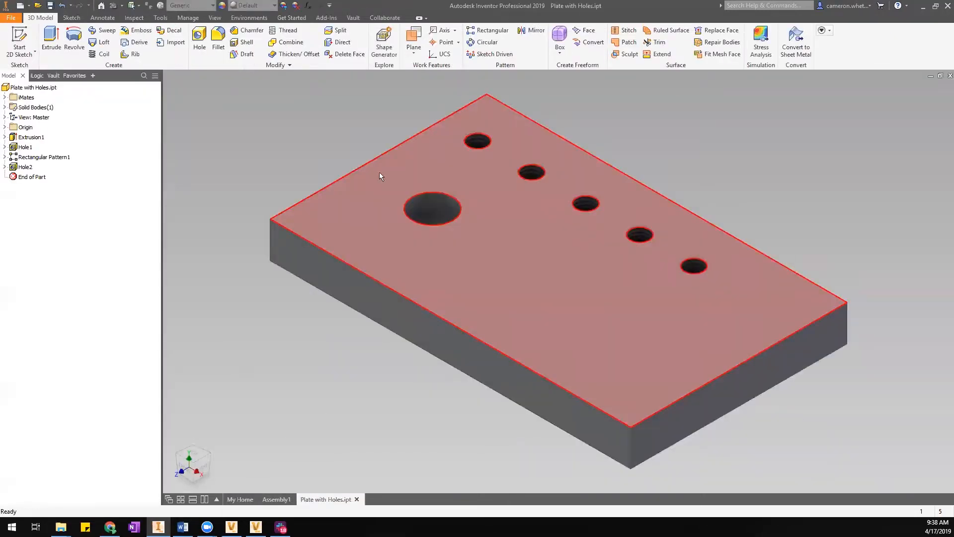
{"action": "right_click", "coordinate": [25, 88]}
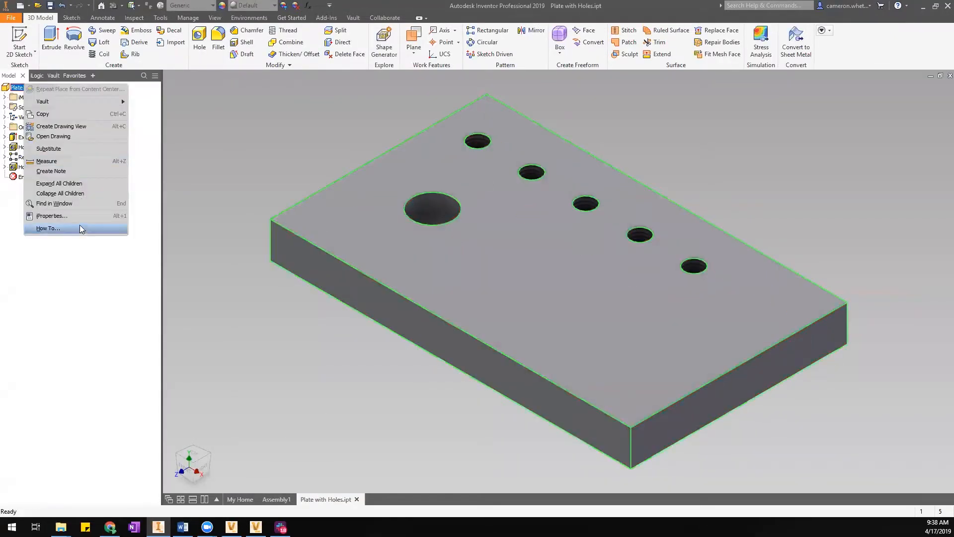
{"action": "key", "text": "Escape"}
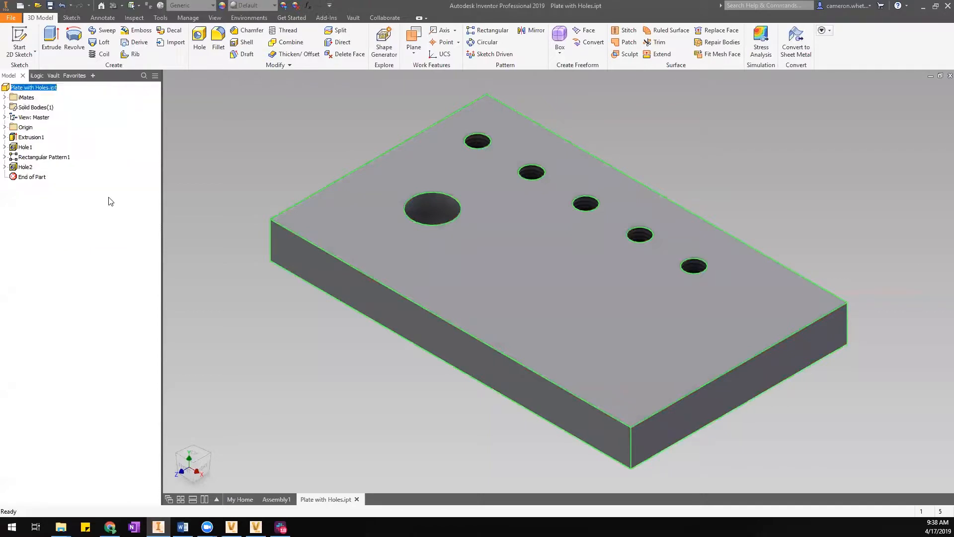
{"action": "left_click", "coordinate": [276, 499]}
{"action": "right_click", "coordinate": [805, 150]}
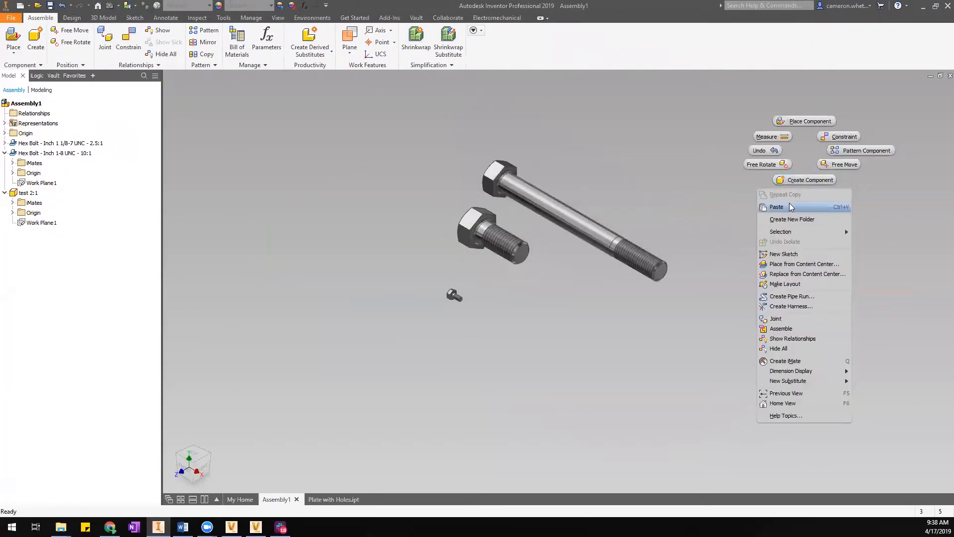
{"action": "left_click", "coordinate": [790, 204]}
Delete both hex bolts and the small test part so only the plate remains.
{"action": "left_click_drag", "start_coordinate": [554, 372], "coordinate": [334, 67]}
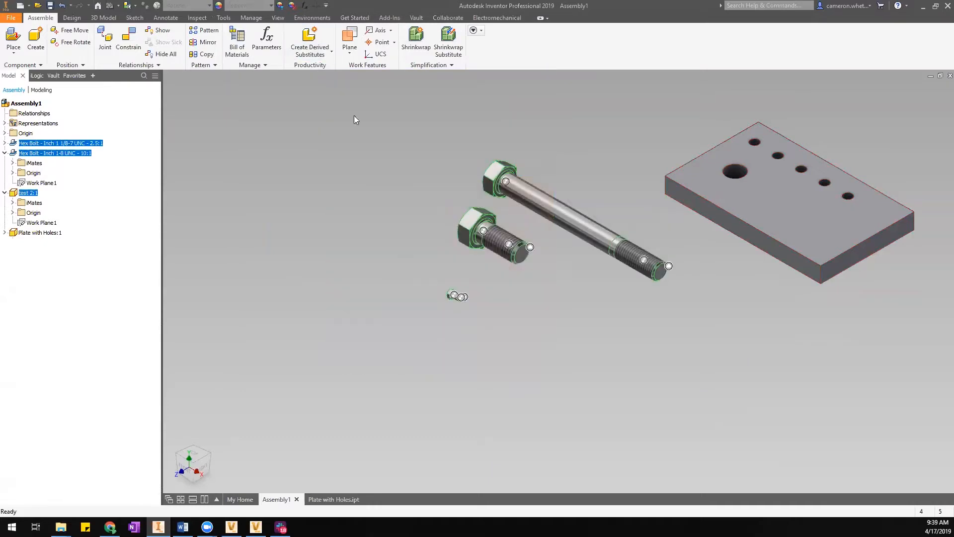
{"action": "key", "text": "Delete"}
{"action": "middle_click_drag", "start_coordinate": [501, 213], "coordinate": [390, 280]}
{"action": "left_click", "coordinate": [14, 54]}
{"action": "left_click", "coordinate": [56, 110]}
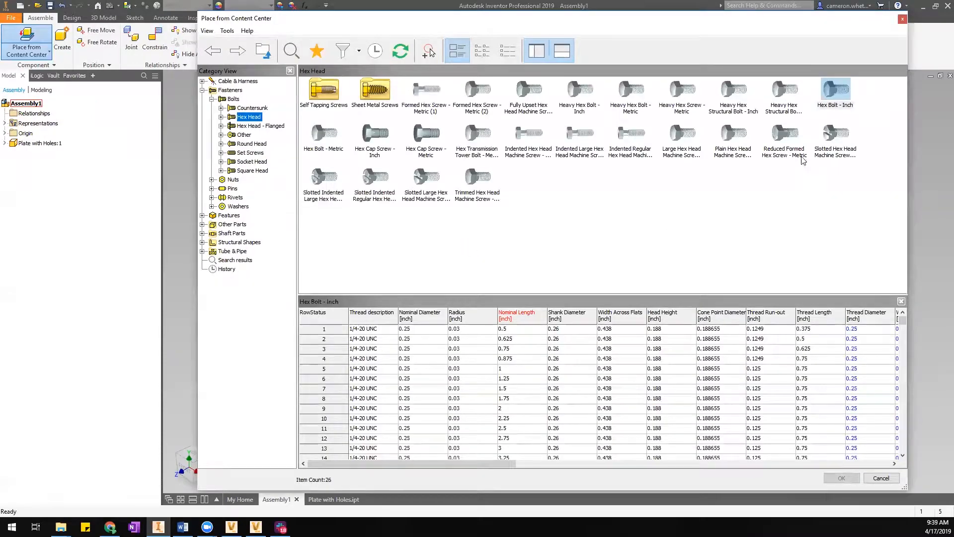
Choose a Heavy Hex Bolt - Inch sized 5/8 UNC by 1.5 with Use iMate enabled.
{"action": "double_click", "coordinate": [581, 98]}
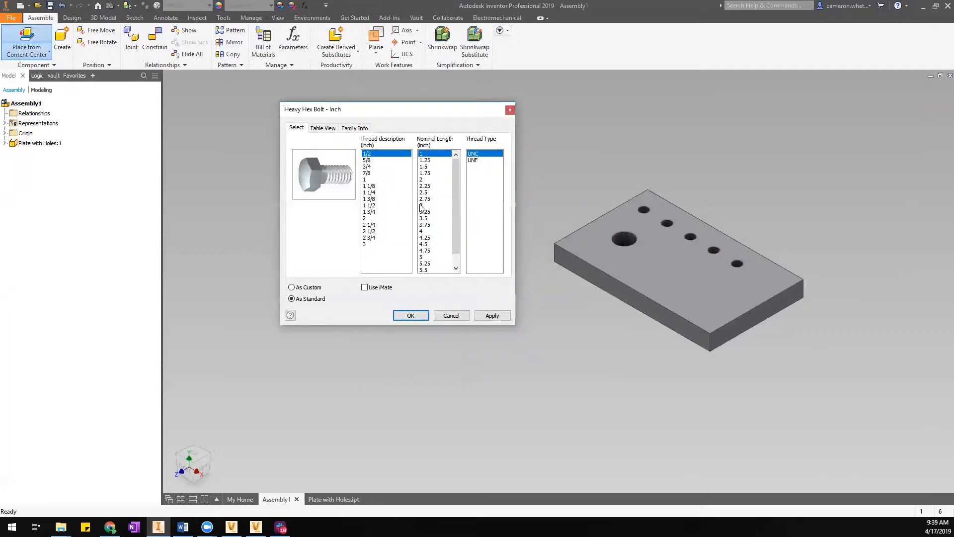
{"action": "left_click", "coordinate": [372, 162]}
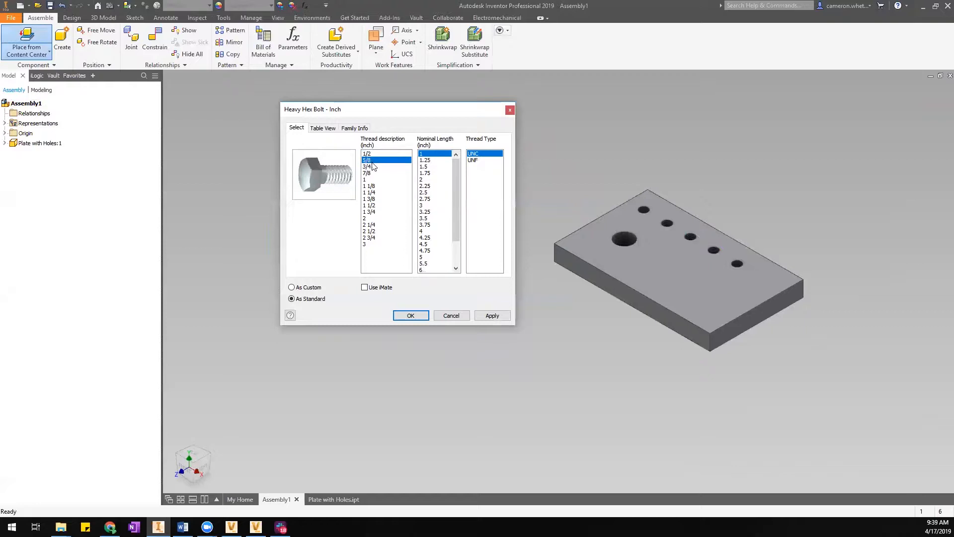
{"action": "left_click", "coordinate": [424, 167]}
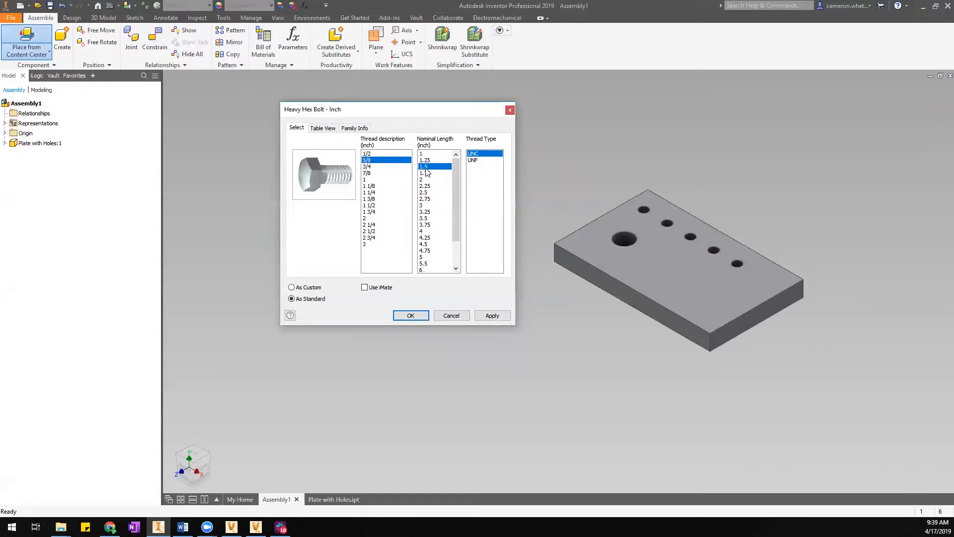
{"action": "left_click", "coordinate": [365, 288]}
Insert the 5/8-11 UNC, 1.5 heavy hex bolt into the plate's corner hole.
{"action": "left_click", "coordinate": [402, 319]}
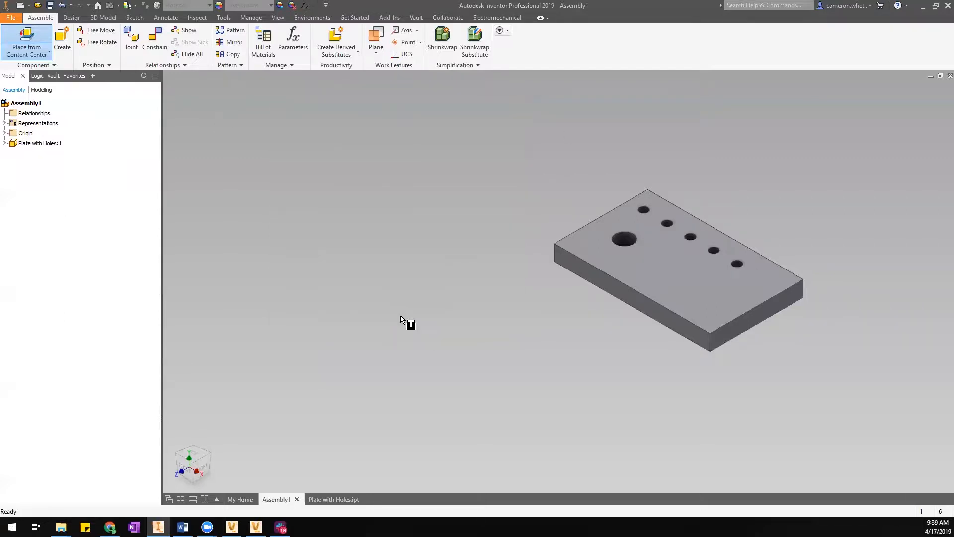
{"action": "scroll", "coordinate": [595, 221], "scroll_direction": "up", "scroll_amount": 3}
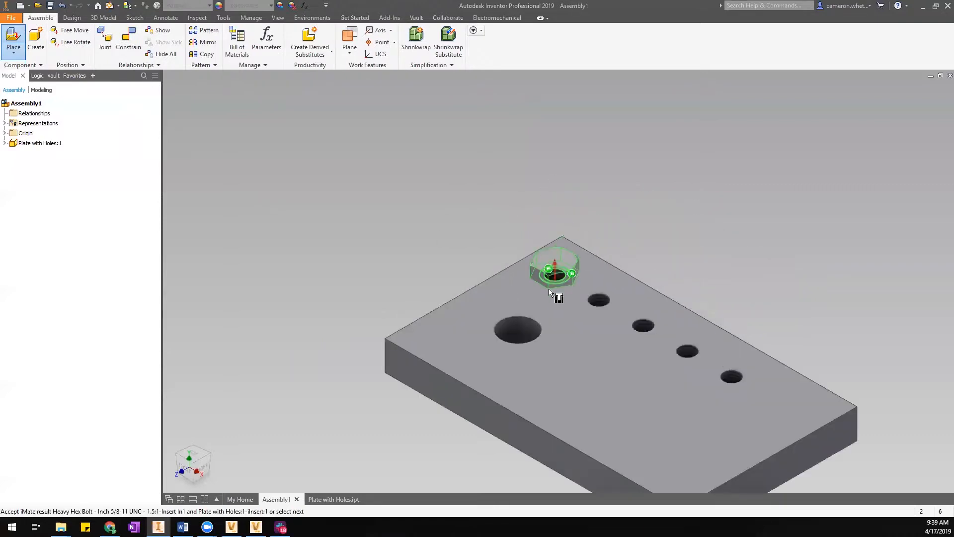
{"action": "left_click", "coordinate": [481, 230]}
{"action": "scroll", "coordinate": [481, 229], "scroll_direction": "up", "scroll_amount": 5}
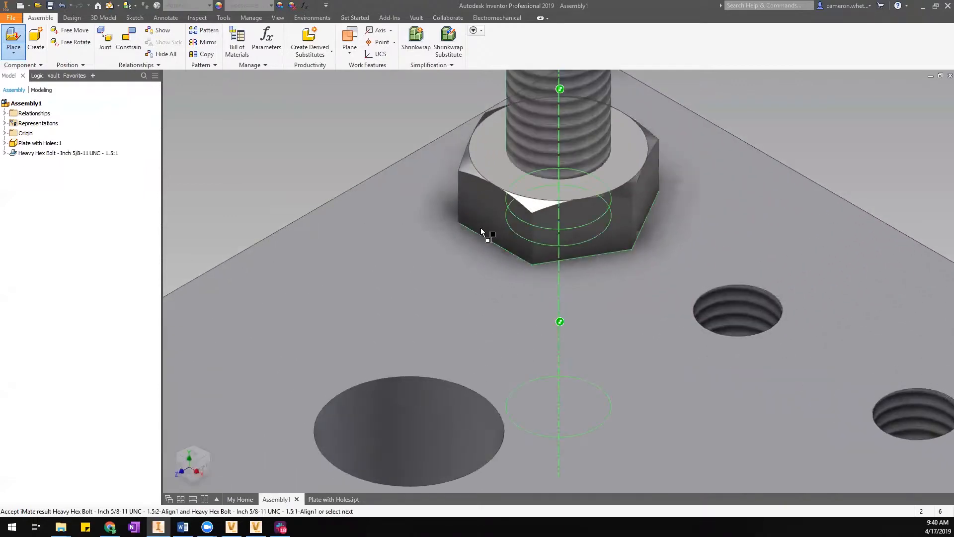
{"action": "scroll", "coordinate": [481, 227], "scroll_direction": "down", "scroll_amount": 5}
{"action": "right_click", "coordinate": [448, 160]}
{"action": "left_click", "coordinate": [484, 160]}
Expand the bolt in the model tree and inspect its Insert:1 constraint.
{"action": "left_click", "coordinate": [21, 154]}
{"action": "left_click", "coordinate": [4, 153]}
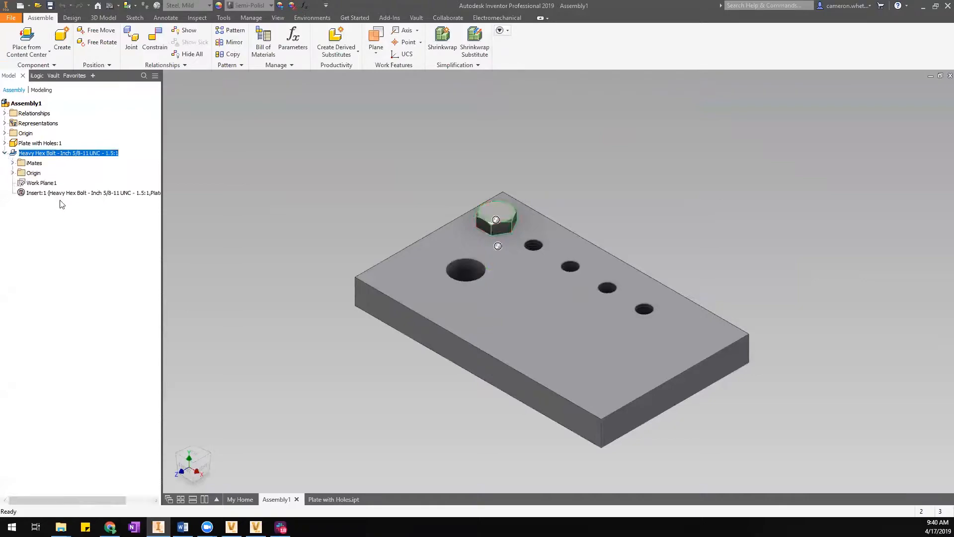
{"action": "left_click", "coordinate": [61, 193]}
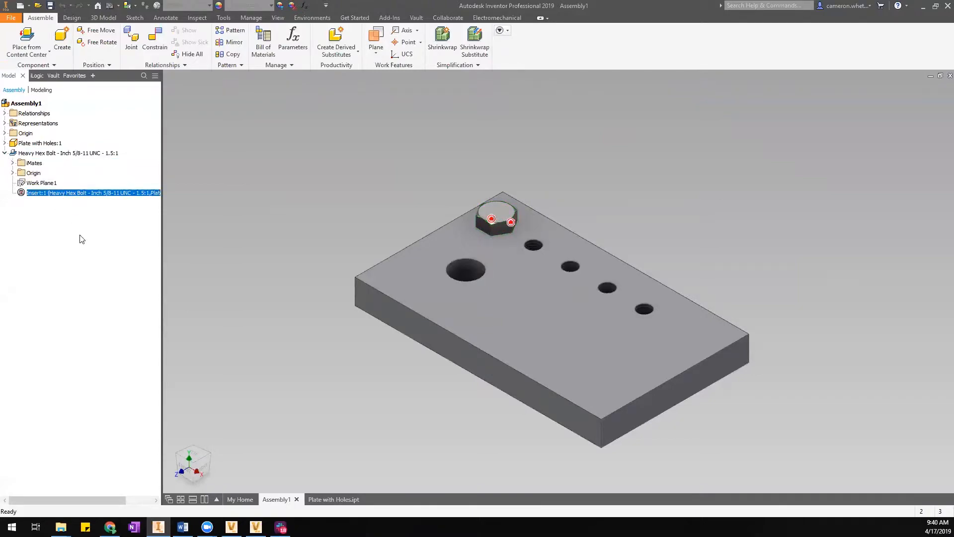
{"action": "left_click", "coordinate": [282, 163]}
{"action": "left_click", "coordinate": [27, 37]}
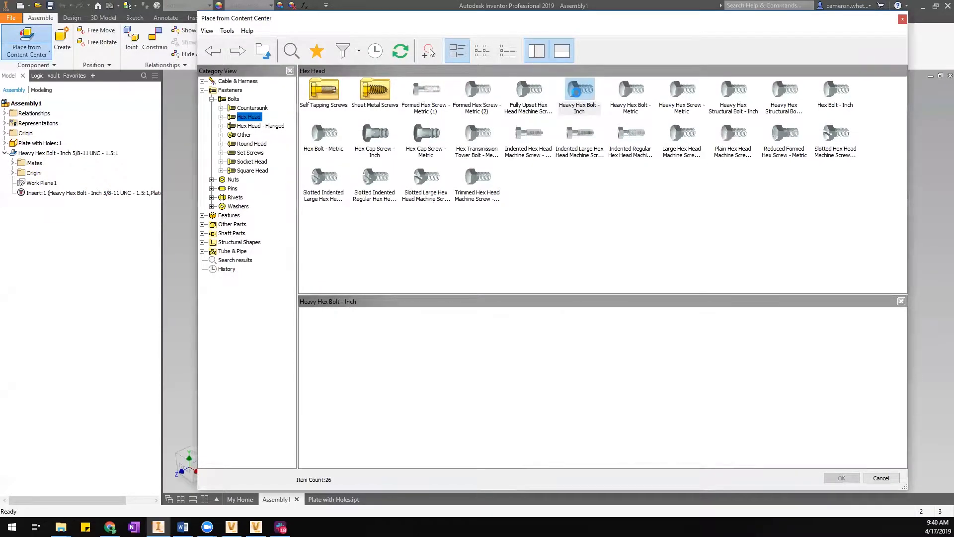
Turn on AutoDrop and pick the Hex Bolt - Inch family from Content Center.
{"action": "double_click", "coordinate": [576, 93]}
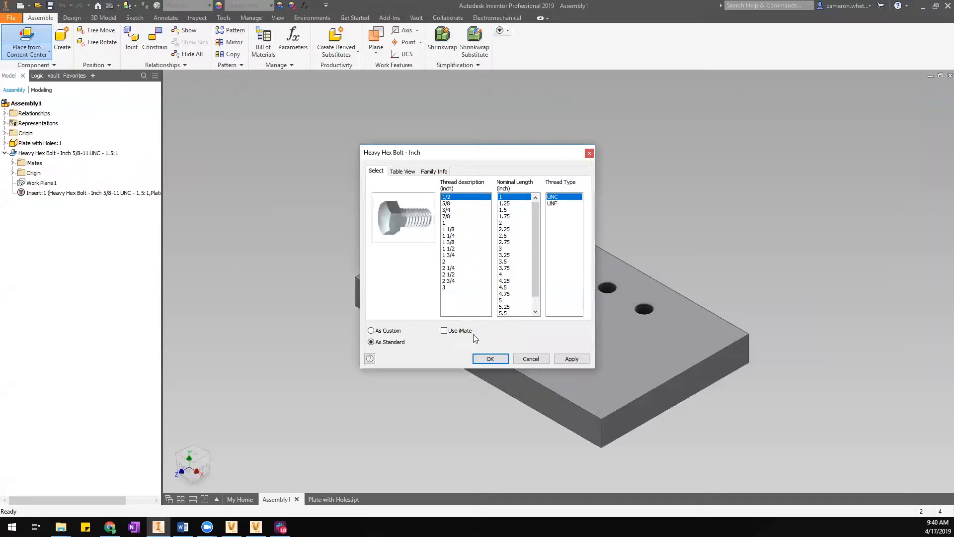
{"action": "left_click", "coordinate": [531, 359]}
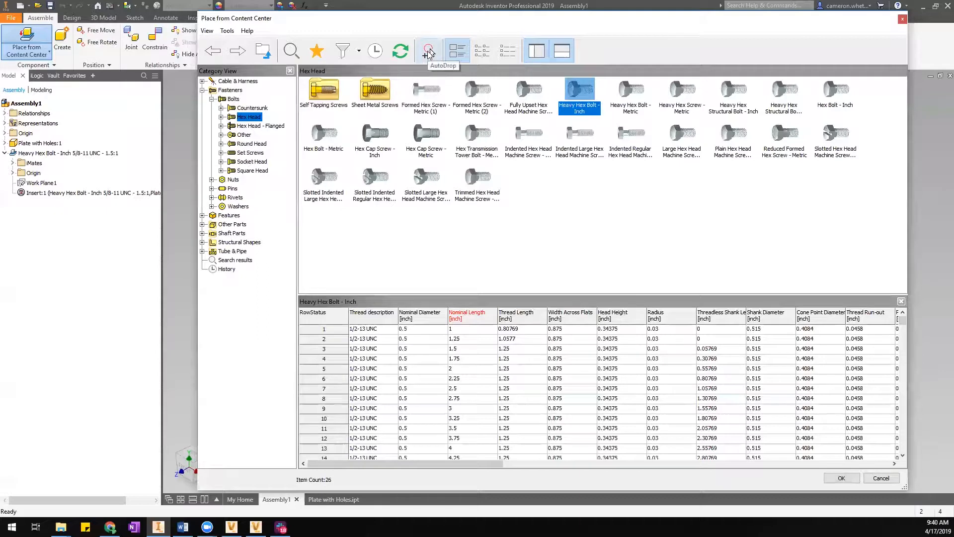
{"action": "left_click", "coordinate": [429, 51]}
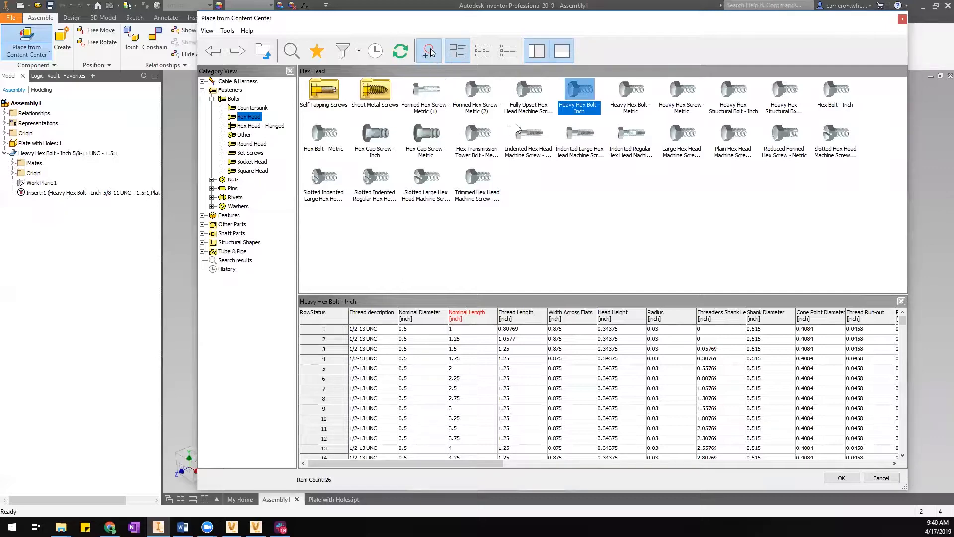
{"action": "double_click", "coordinate": [831, 96]}
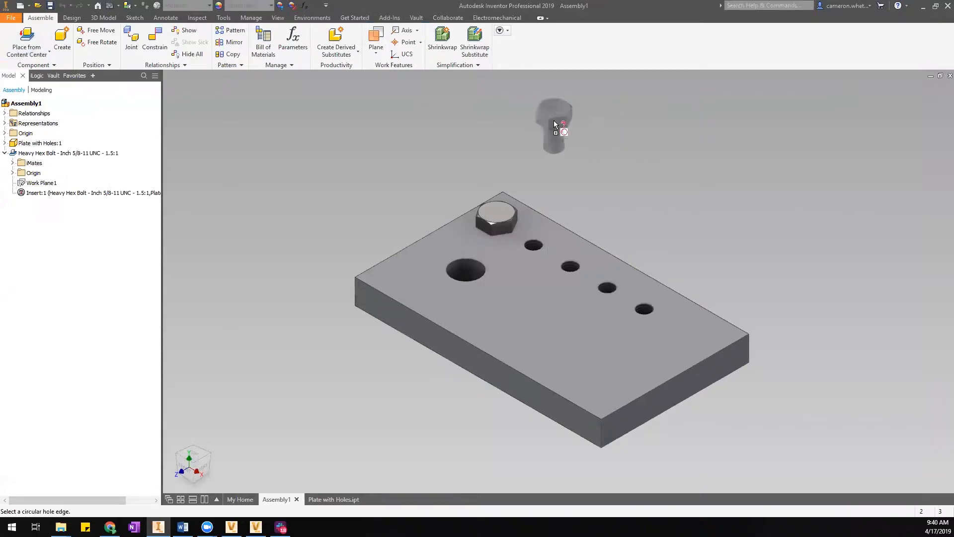
AutoDrop the 1-8 UNC hex bolt into the plate's large hole.
{"action": "middle_click_drag", "start_coordinate": [546, 119], "coordinate": [658, 112]}
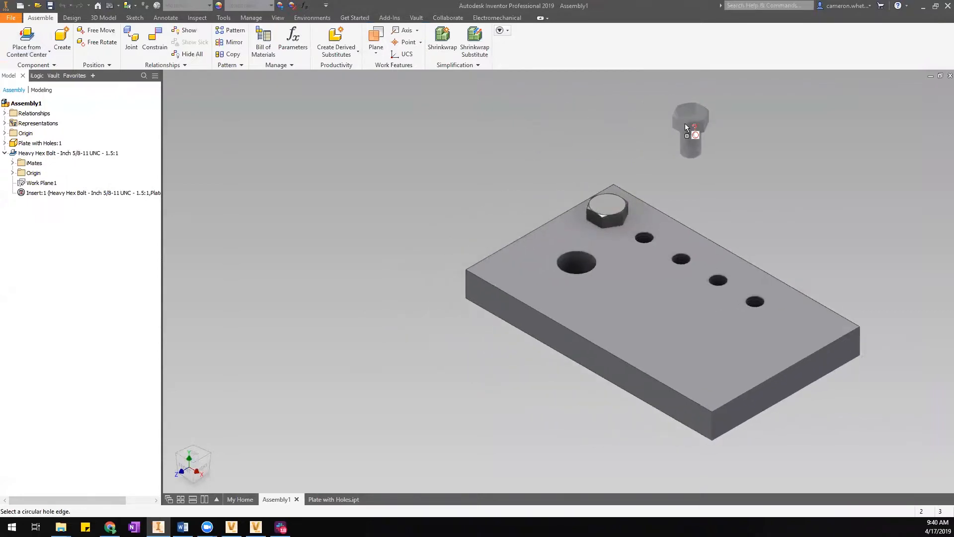
{"action": "middle_click_drag", "start_coordinate": [755, 152], "coordinate": [701, 165]}
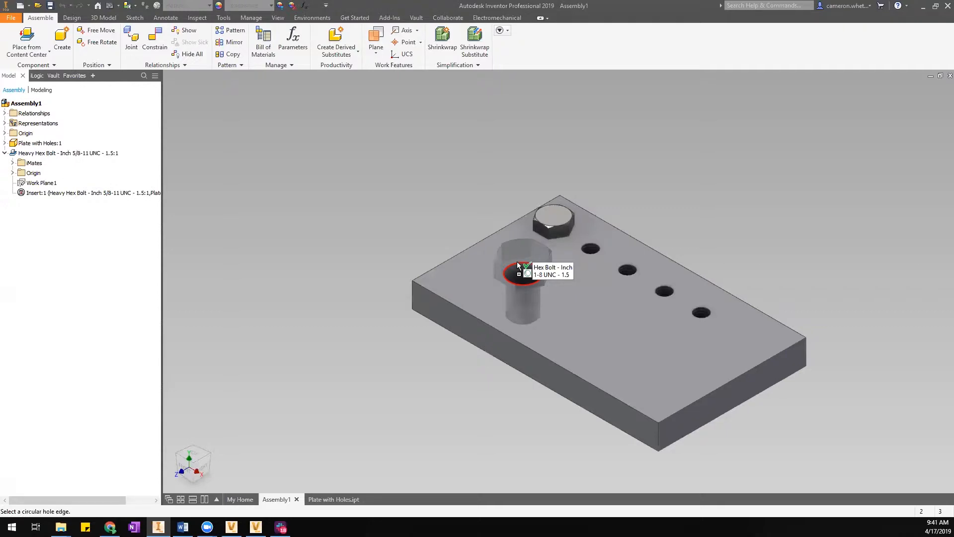
{"action": "left_click", "coordinate": [517, 264]}
{"action": "middle_click_drag", "start_coordinate": [623, 335], "coordinate": [583, 329]}
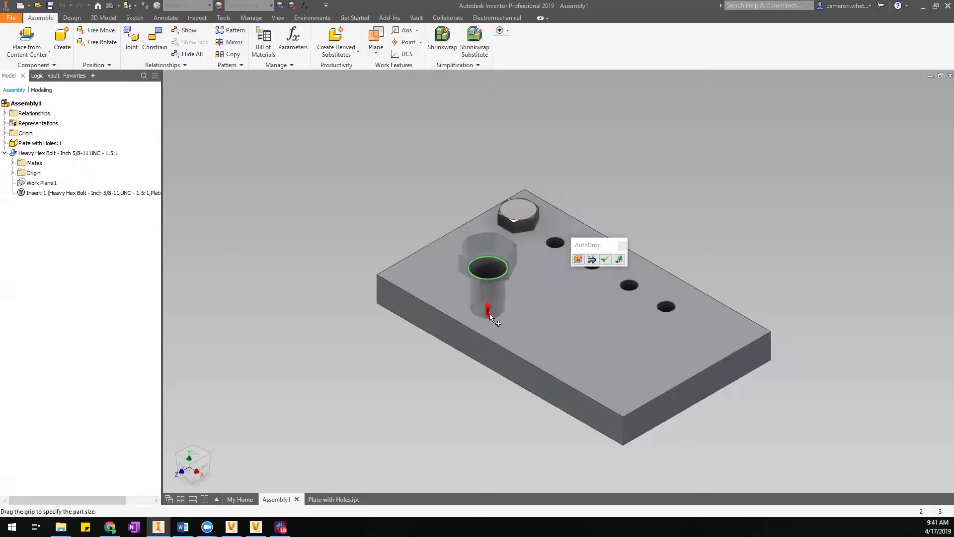
Drag the AutoDrop length grip, checking in front view, until the 1-8 UNC bolt length reads 2.
{"action": "left_click", "coordinate": [185, 469]}
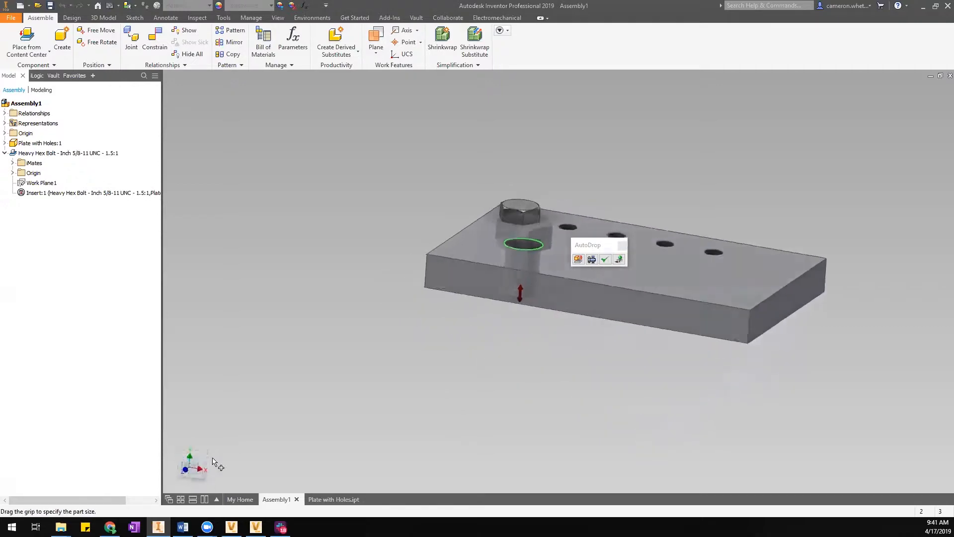
{"action": "mouse_move", "coordinate": [362, 293]}
{"action": "left_mouse_down"}
{"action": "mouse_move", "coordinate": [368, 336]}
{"action": "mouse_move", "coordinate": [373, 299]}
{"action": "left_mouse_up"}
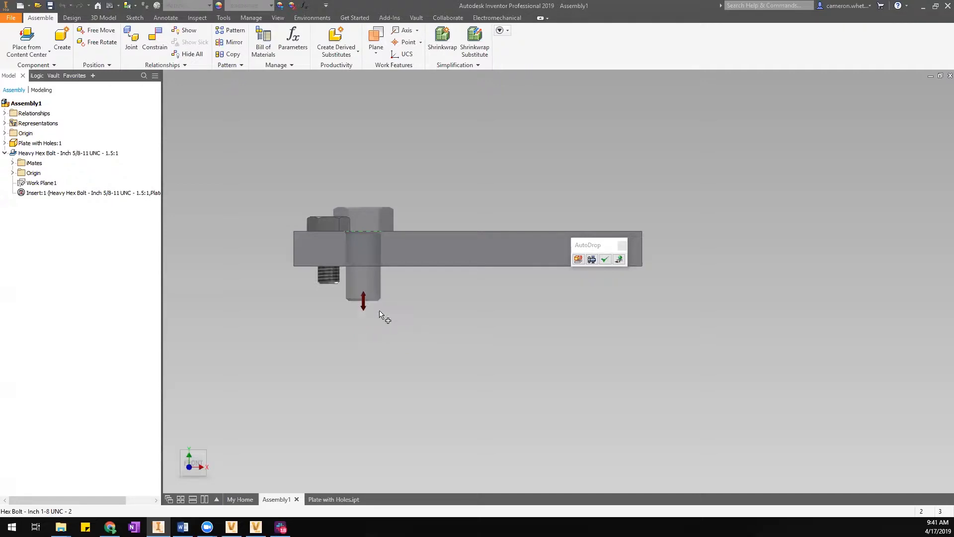
{"action": "left_click", "coordinate": [207, 454]}
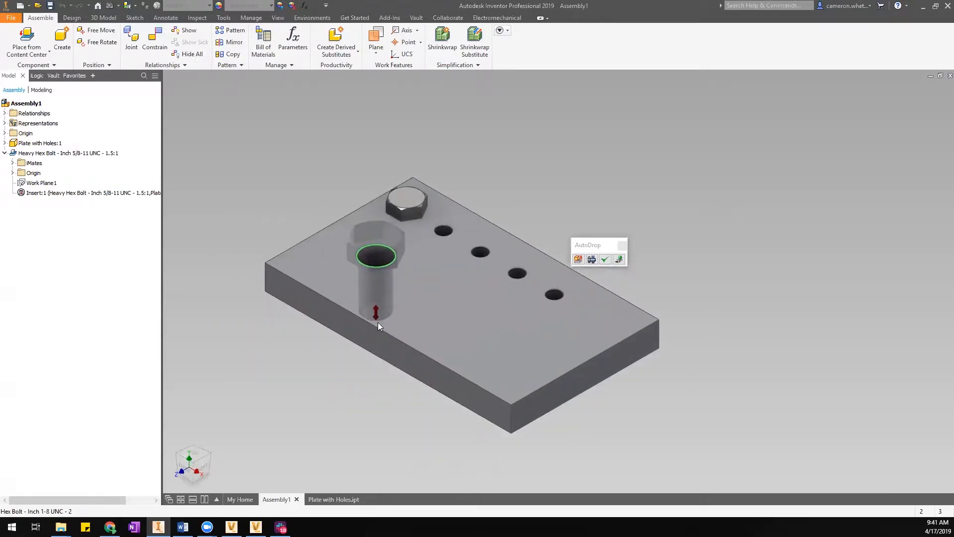
{"action": "left_click", "coordinate": [187, 462]}
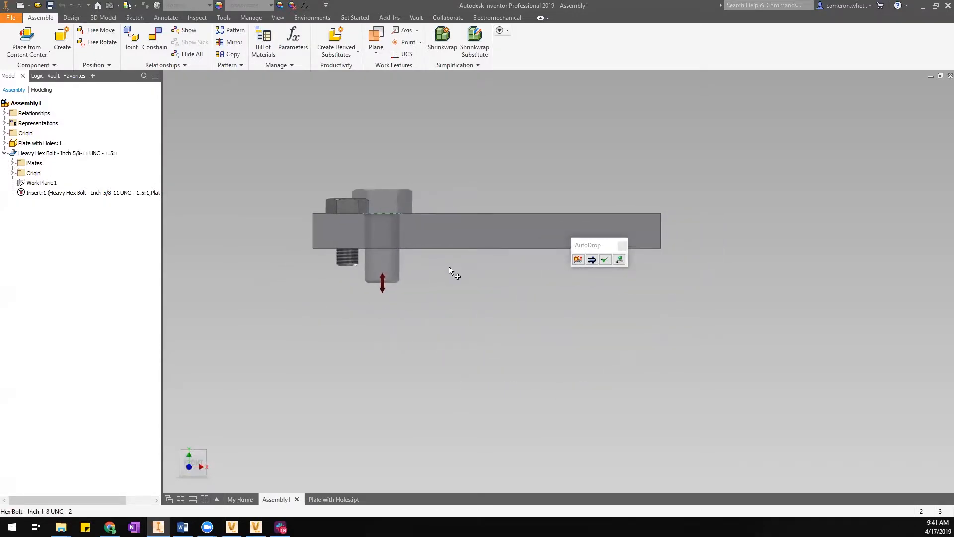
{"action": "left_click_drag", "start_coordinate": [382, 291], "coordinate": [385, 346]}
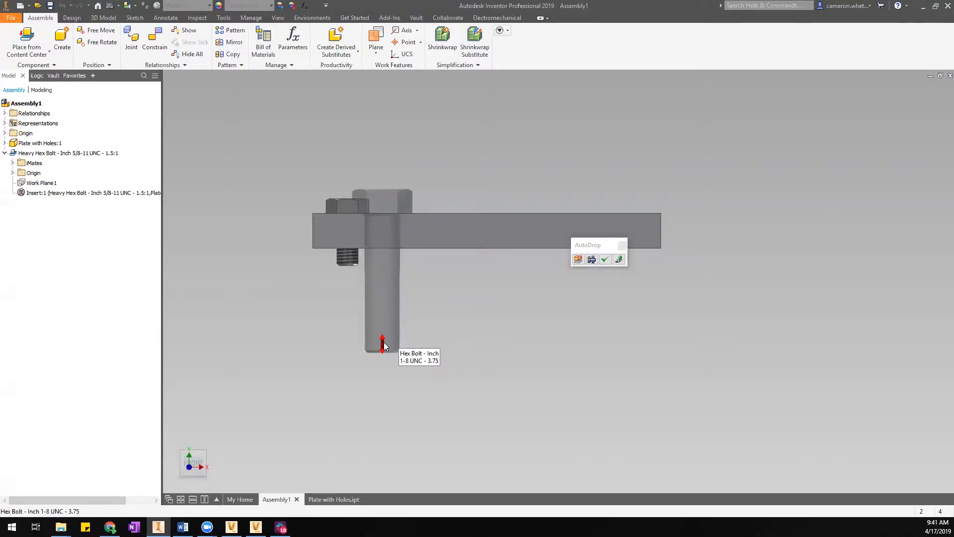
{"action": "left_click_drag", "start_coordinate": [384, 346], "coordinate": [384, 287]}
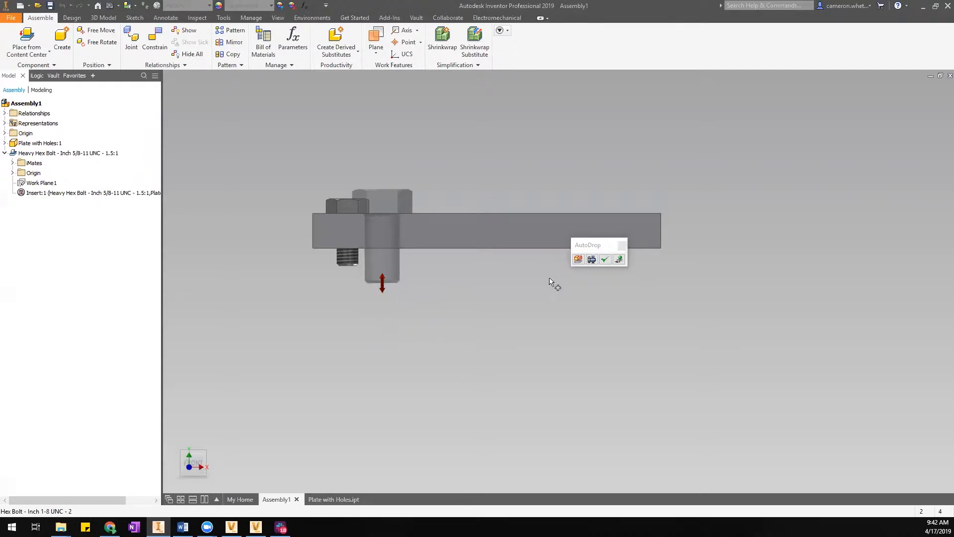
{"action": "left_click_drag", "start_coordinate": [602, 245], "coordinate": [539, 119]}
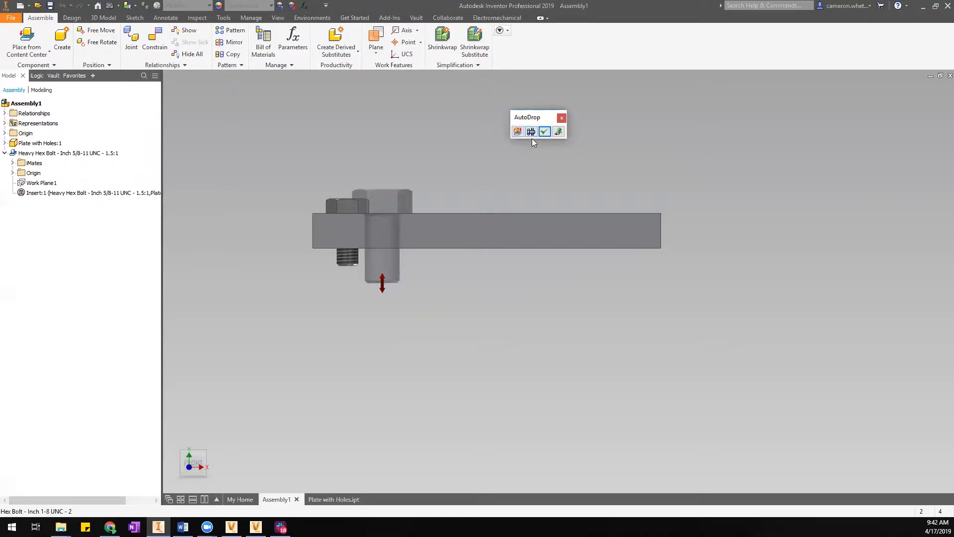
{"action": "left_click", "coordinate": [207, 451]}
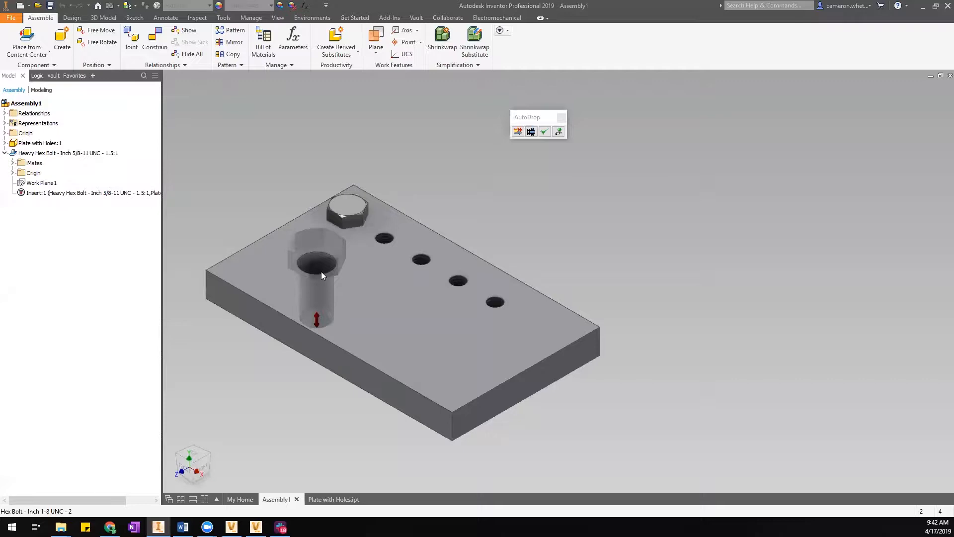
Apply the AutoDrop bolt in the large hole as a Hex Bolt - Inch 7/8-9 UNC - 2.
{"action": "left_click", "coordinate": [517, 132]}
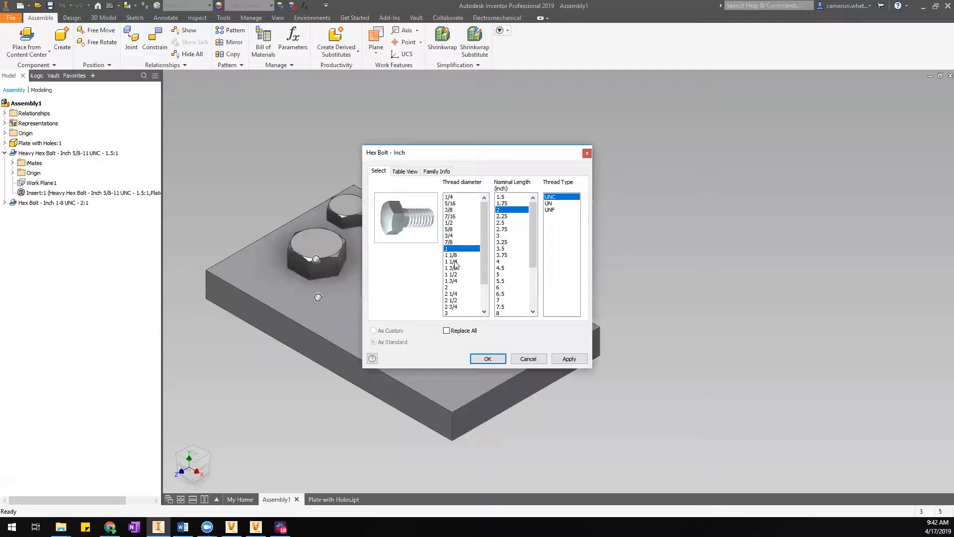
{"action": "left_click", "coordinate": [452, 242]}
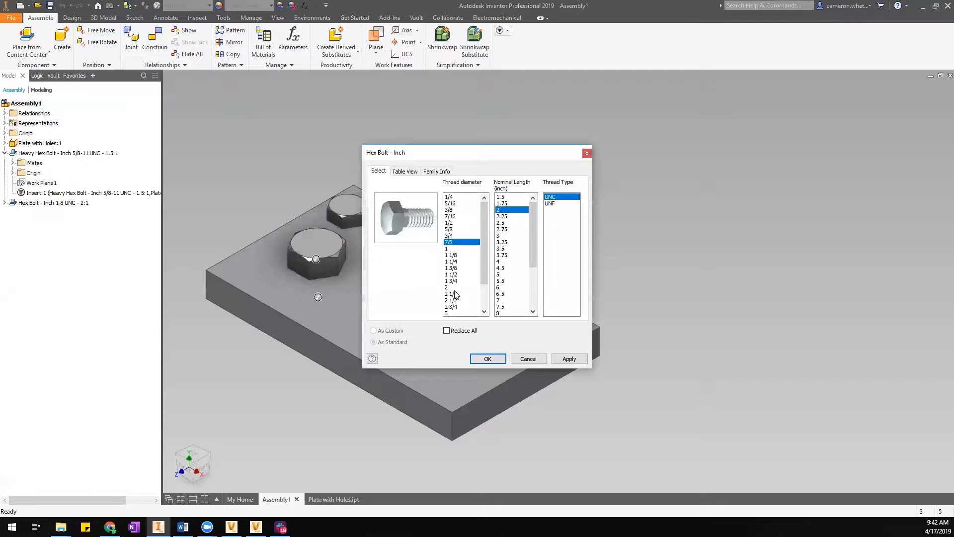
{"action": "left_click", "coordinate": [488, 359]}
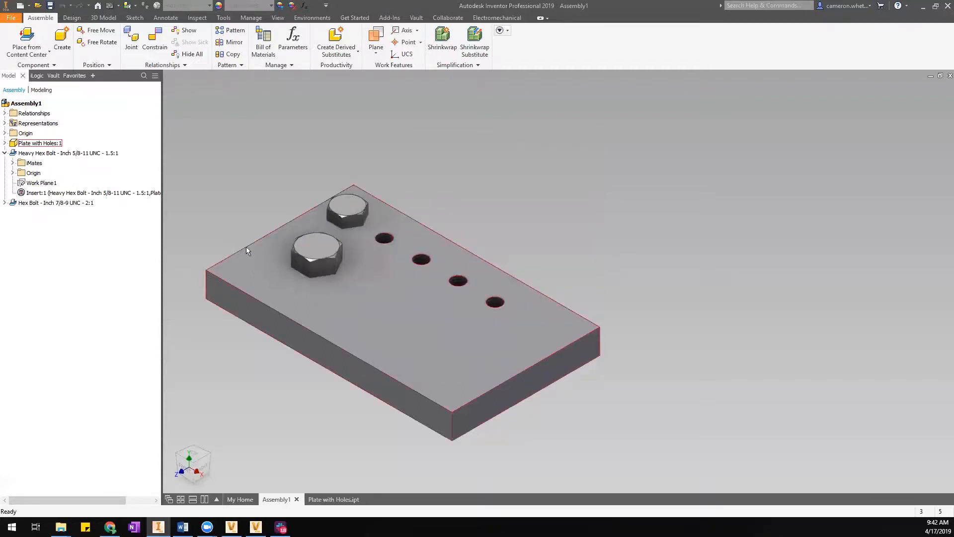
{"action": "left_click", "coordinate": [327, 258]}
{"action": "middle_click_drag", "start_coordinate": [386, 345], "coordinate": [473, 336]}
{"action": "left_click", "coordinate": [317, 173]}
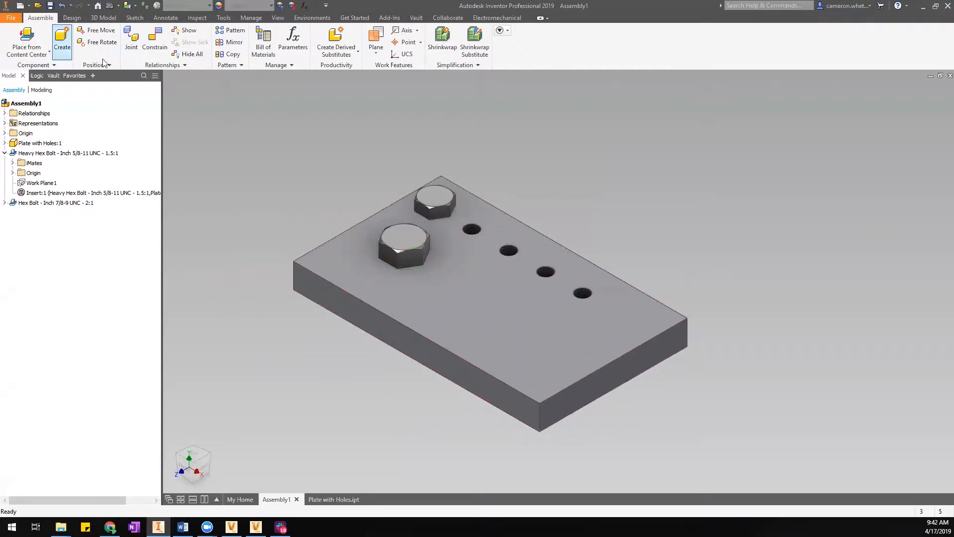
Pick Heavy Hex Bolt - Inch from Fasteners > Bolts > Hex Head in Content Center for another placement.
{"action": "left_click", "coordinate": [40, 38]}
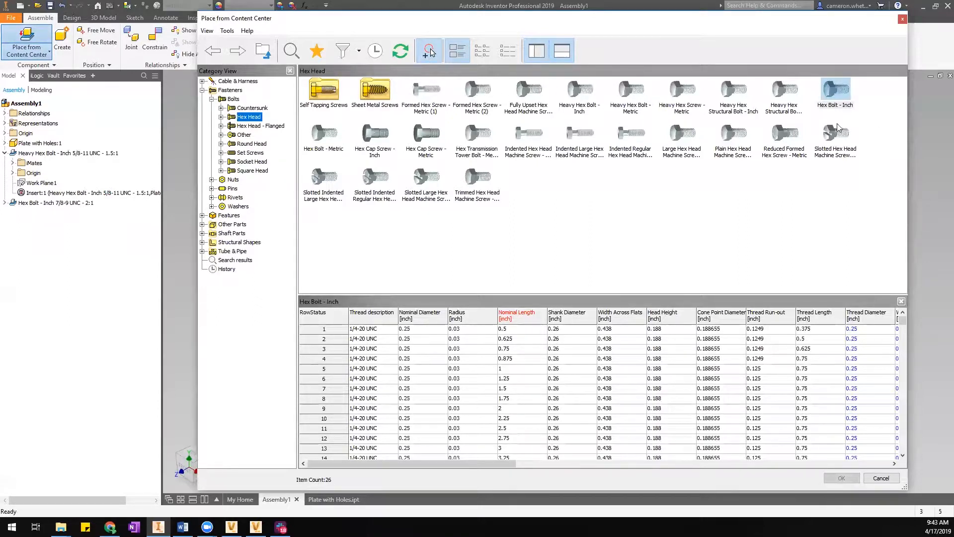
{"action": "double_click", "coordinate": [580, 99]}
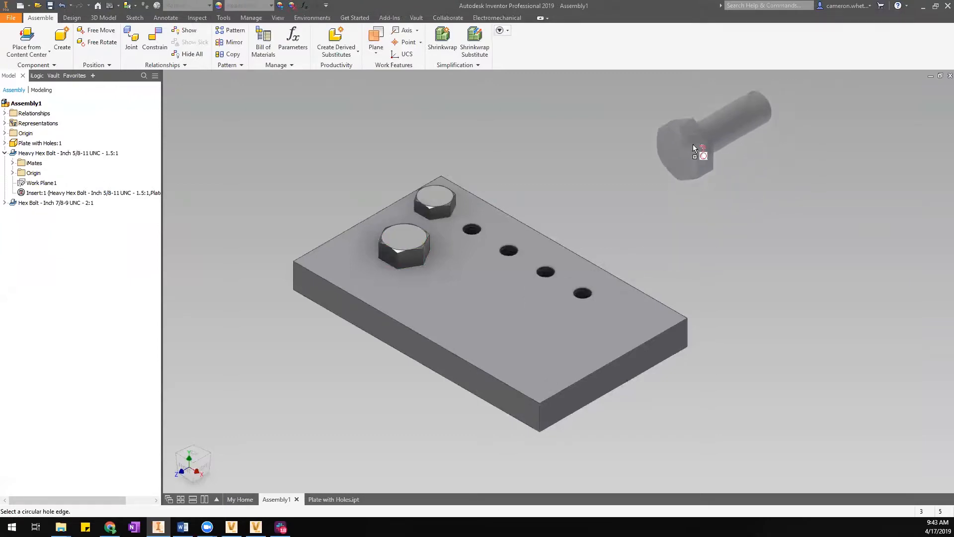
Reopen the pending bolt's sizing via Change Size, then cancel without adding a bolt.
{"action": "right_click", "coordinate": [694, 144]}
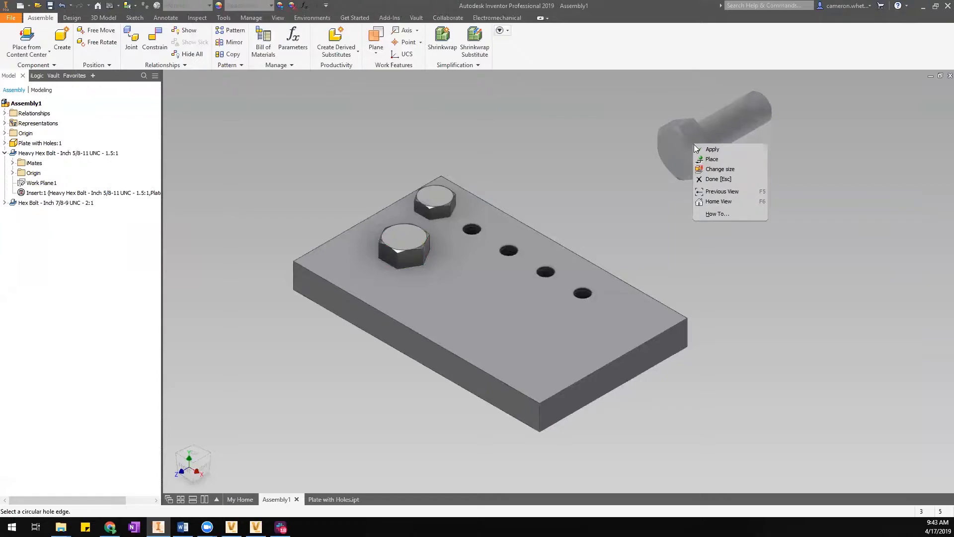
{"action": "left_click", "coordinate": [712, 169]}
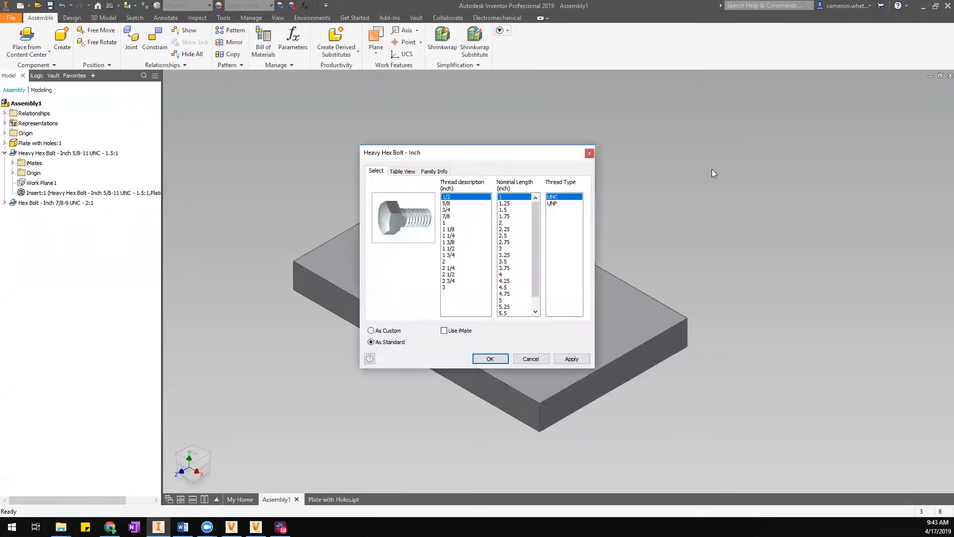
{"action": "left_click", "coordinate": [538, 359]}
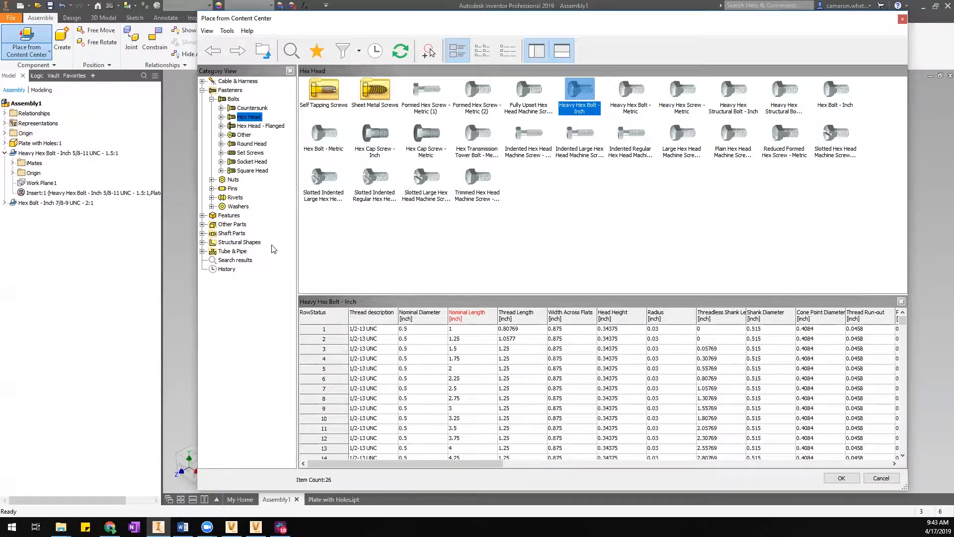
{"action": "left_click", "coordinate": [464, 267]}
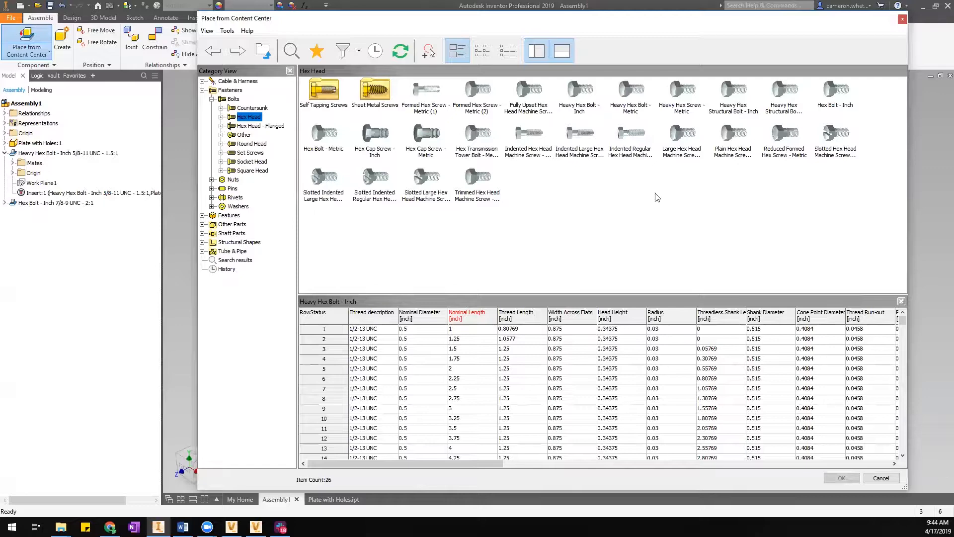
{"action": "left_click", "coordinate": [886, 479]}
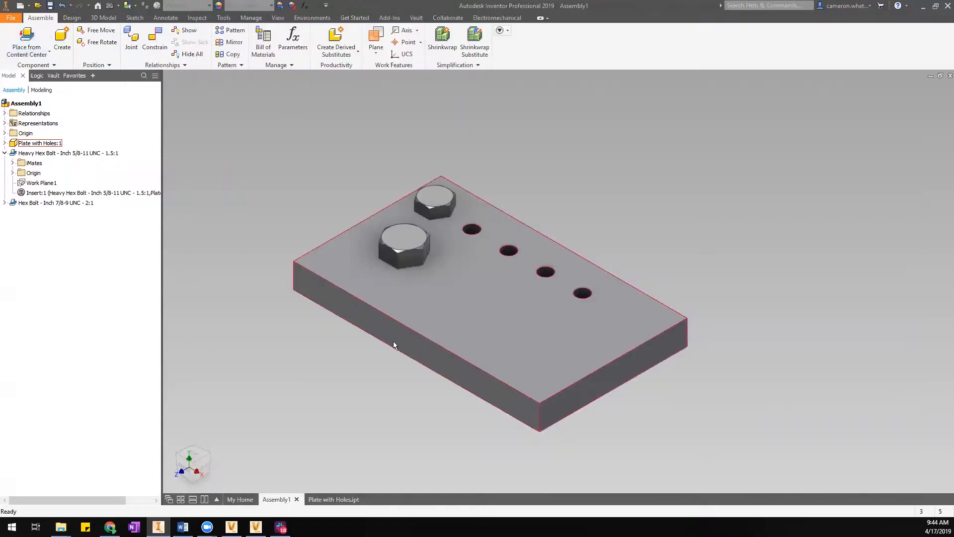
{"action": "left_click", "coordinate": [183, 466]}
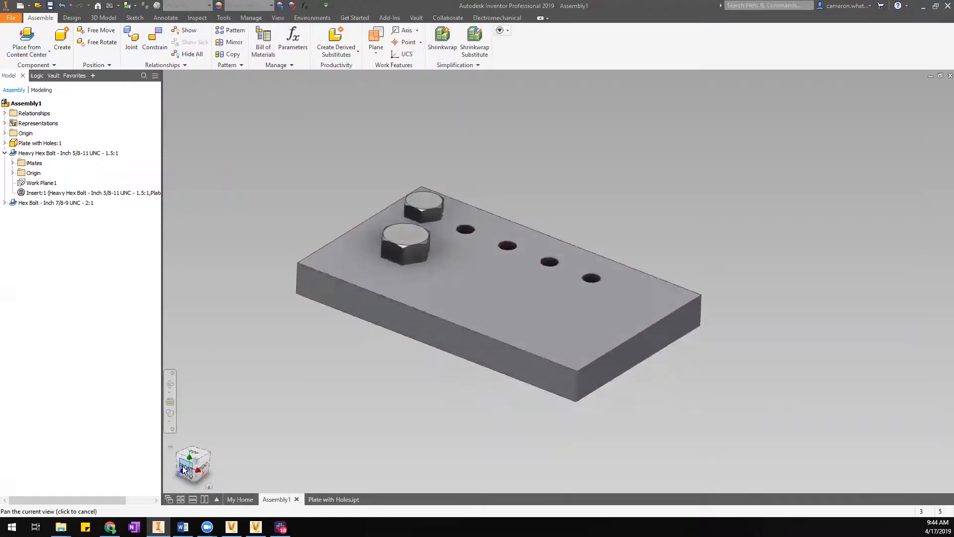
{"action": "middle_click_drag", "start_coordinate": [390, 371], "coordinate": [556, 348]}
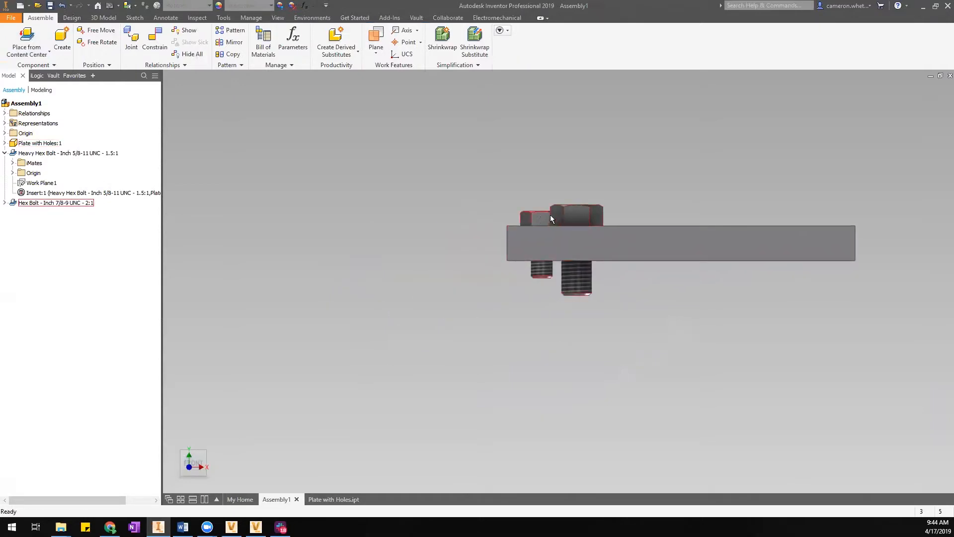
{"action": "left_click", "coordinate": [180, 477]}
{"action": "left_click", "coordinate": [485, 285]}
{"action": "middle_click_drag", "start_coordinate": [441, 335], "coordinate": [516, 324]}
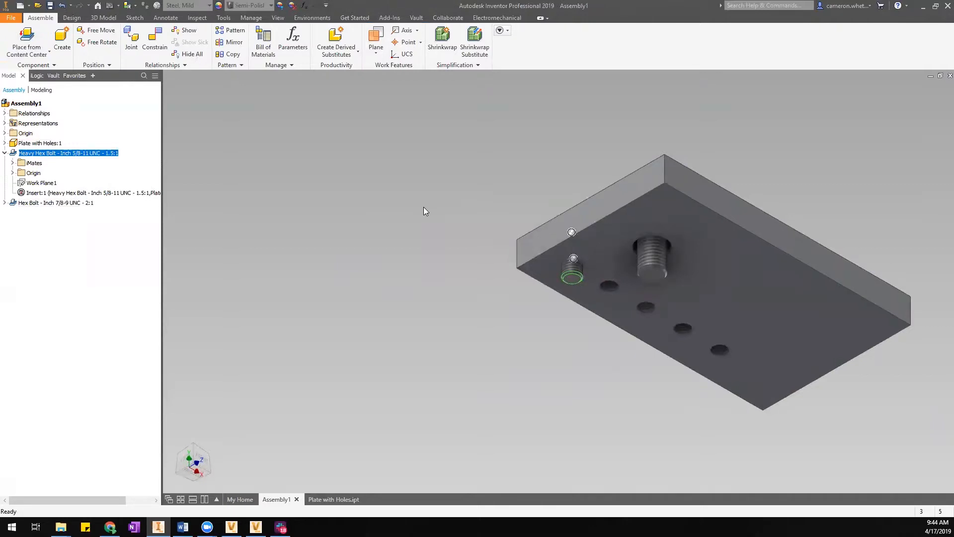
{"action": "middle_click_drag", "start_coordinate": [562, 327], "coordinate": [556, 334]}
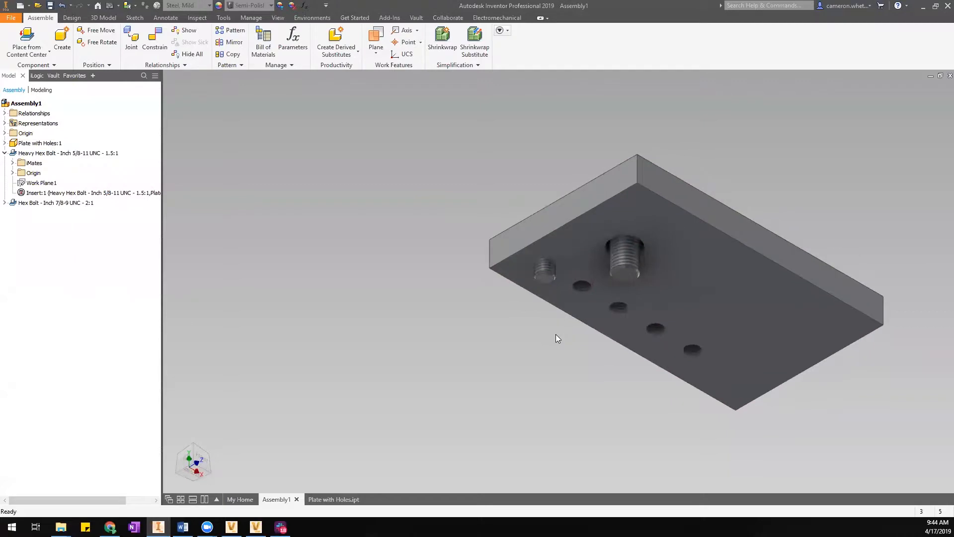
{"action": "left_click", "coordinate": [547, 276]}
Resize the small heavy hex bolt to a 2-inch nominal length, replacing all instances.
{"action": "right_click", "coordinate": [547, 275]}
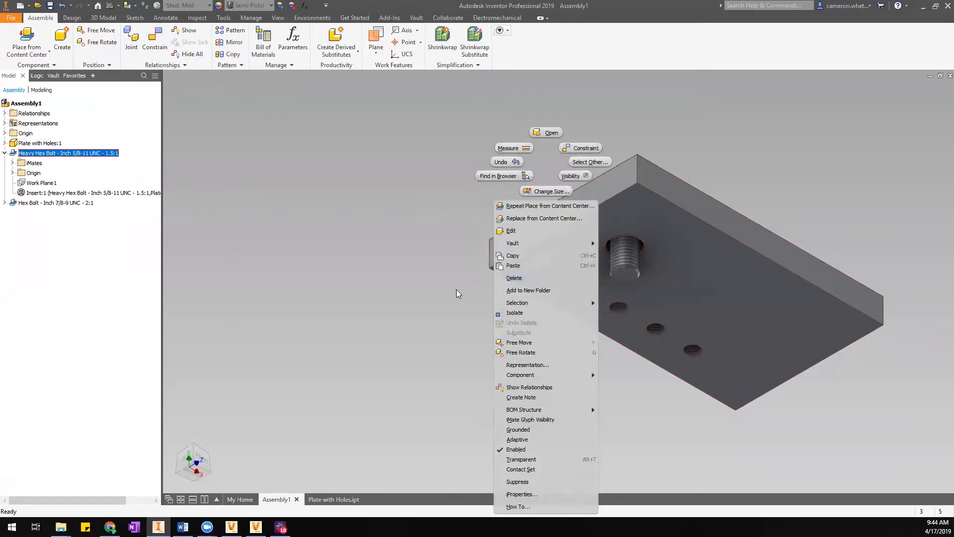
{"action": "left_click", "coordinate": [555, 194]}
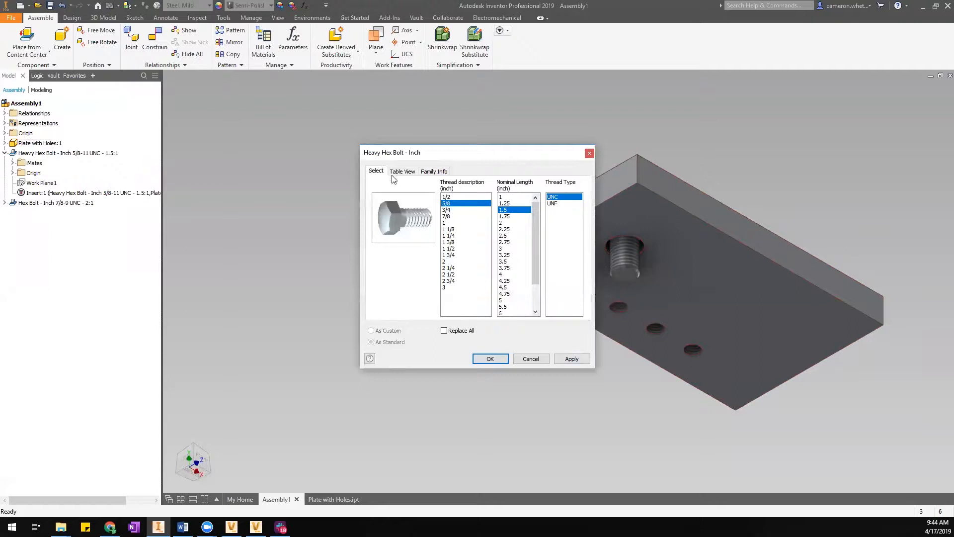
{"action": "left_click", "coordinate": [507, 223]}
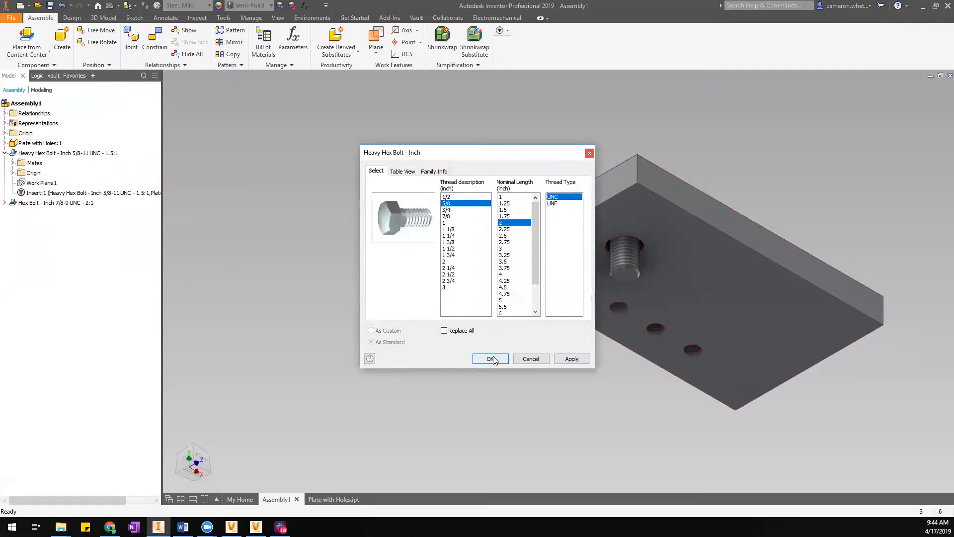
{"action": "left_click_drag", "start_coordinate": [476, 153], "coordinate": [302, 94]}
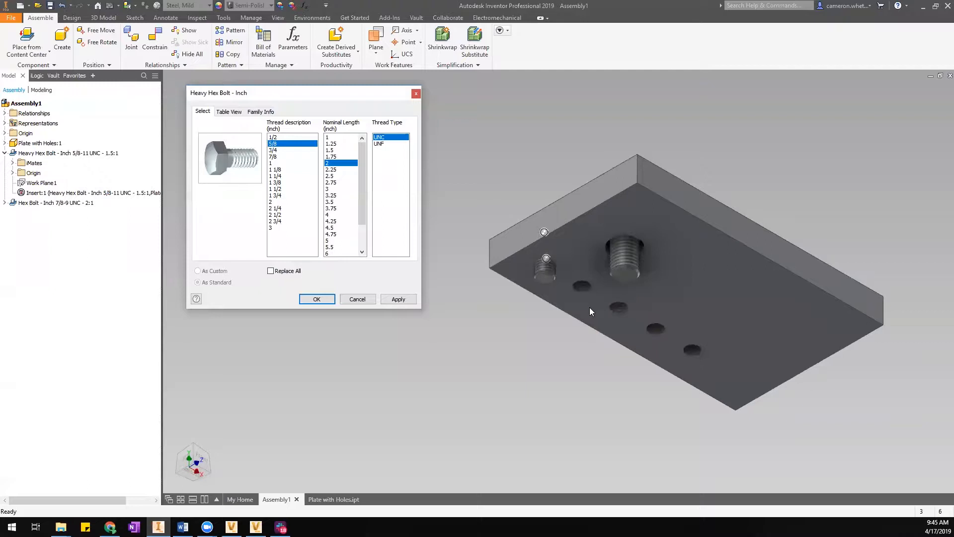
{"action": "left_click", "coordinate": [282, 272]}
Confirm the 5/8-11 UNC - 2 heavy hex bolt and inspect its Insert:1 constraint.
{"action": "left_click", "coordinate": [317, 299]}
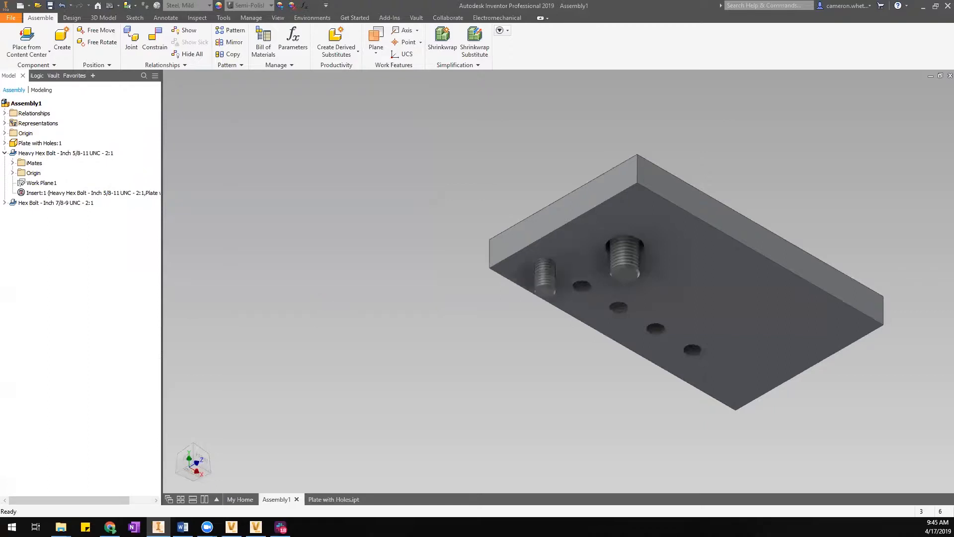
{"action": "left_click", "coordinate": [547, 291]}
{"action": "left_click", "coordinate": [45, 194]}
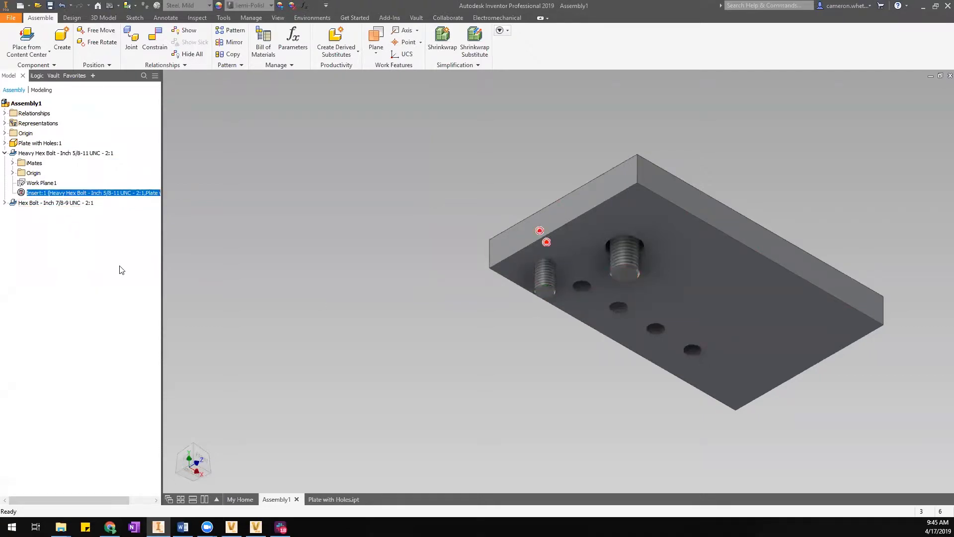
{"action": "left_click", "coordinate": [411, 328]}
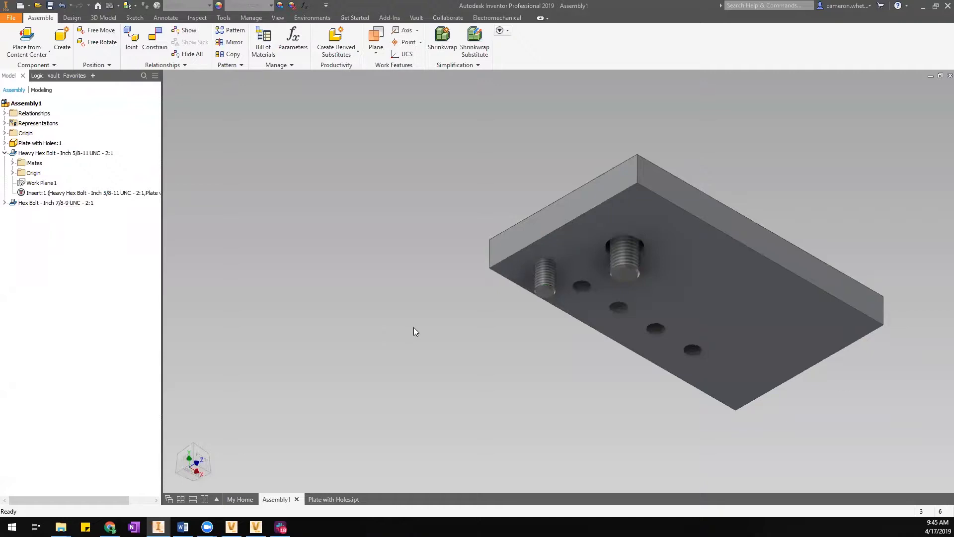
View the plate from the top and select the larger Hex Bolt 7/8-9.
{"action": "middle_click_drag", "start_coordinate": [561, 338], "coordinate": [548, 335]}
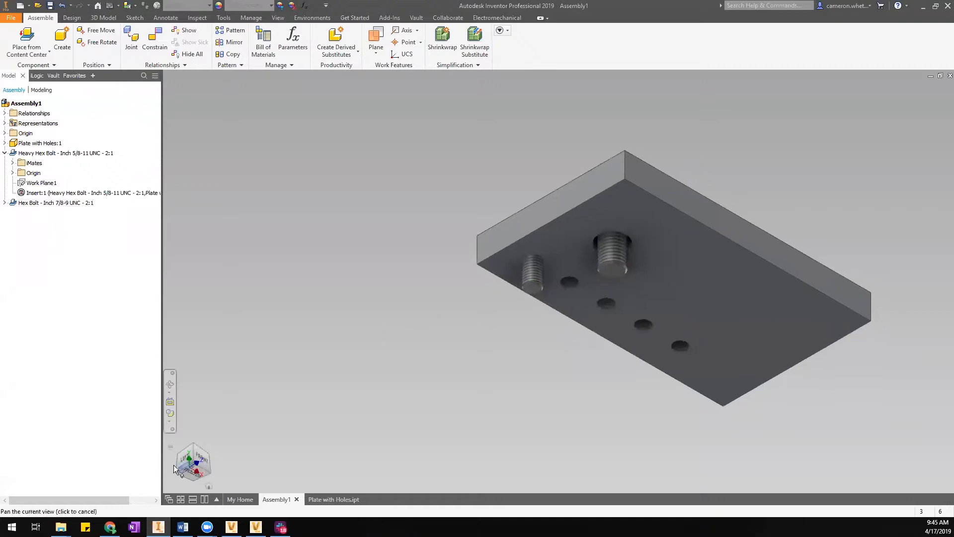
{"action": "left_click", "coordinate": [205, 452]}
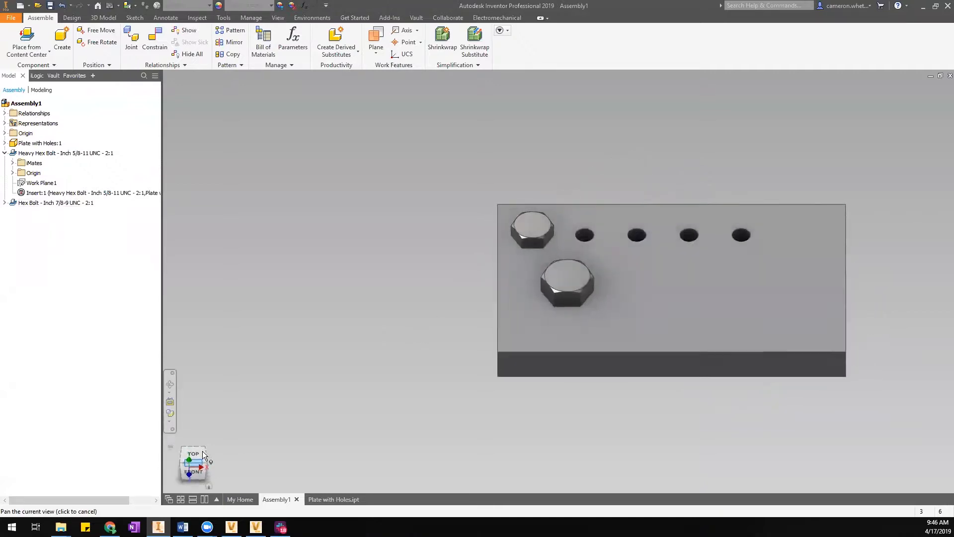
{"action": "left_click", "coordinate": [523, 237]}
{"action": "left_click", "coordinate": [567, 286]}
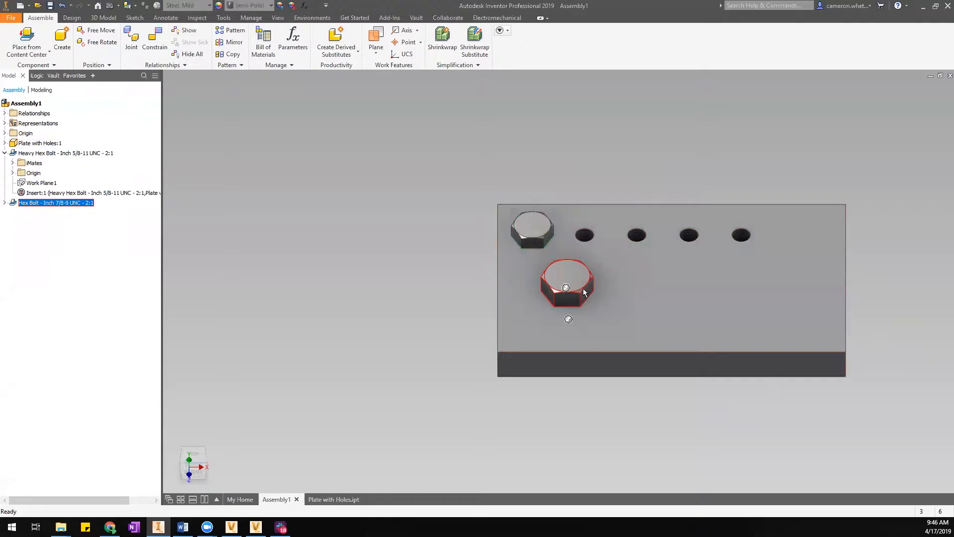
Replace the larger 7/8-9 Hex Bolt from Content Center, choosing the Heavy Hex Bolt - Inch family.
{"action": "right_click", "coordinate": [553, 290]}
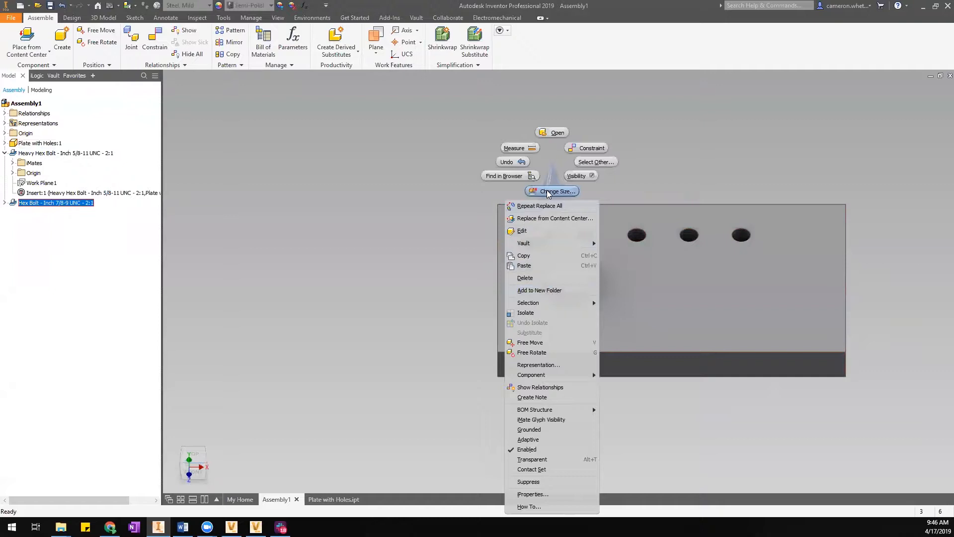
{"action": "left_click", "coordinate": [547, 222]}
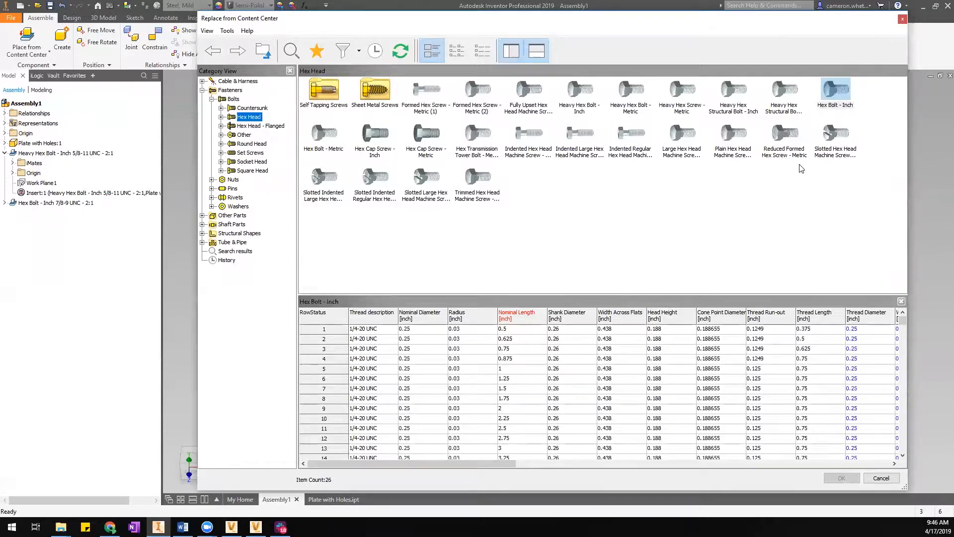
{"action": "left_click_drag", "start_coordinate": [706, 25], "coordinate": [657, 27]}
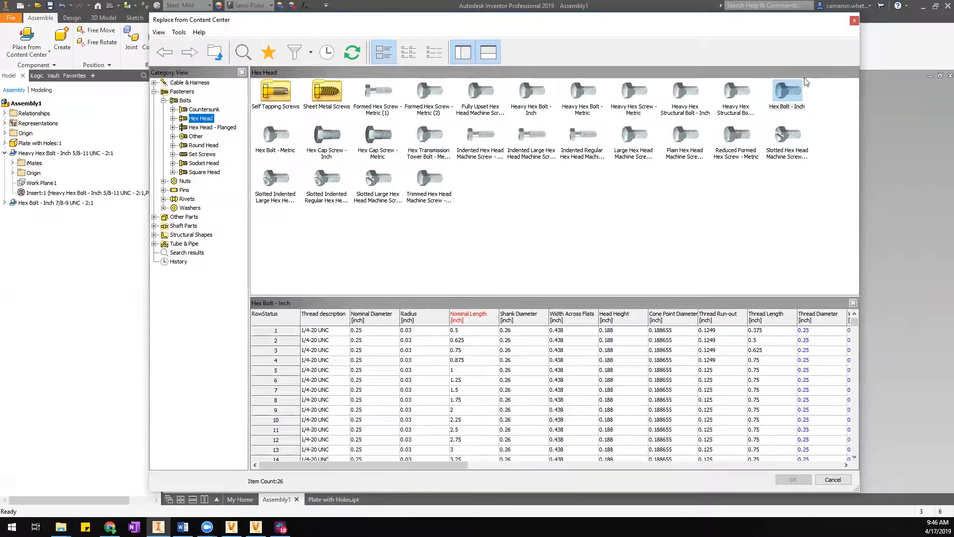
{"action": "left_click_drag", "start_coordinate": [759, 22], "coordinate": [756, 246]}
{"action": "left_click_drag", "start_coordinate": [600, 242], "coordinate": [609, 27]}
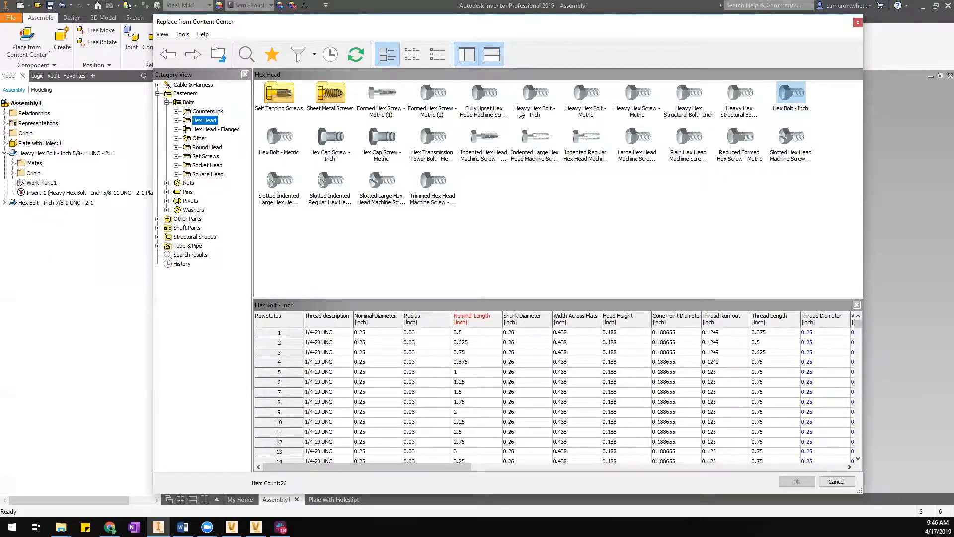
{"action": "left_click", "coordinate": [540, 101]}
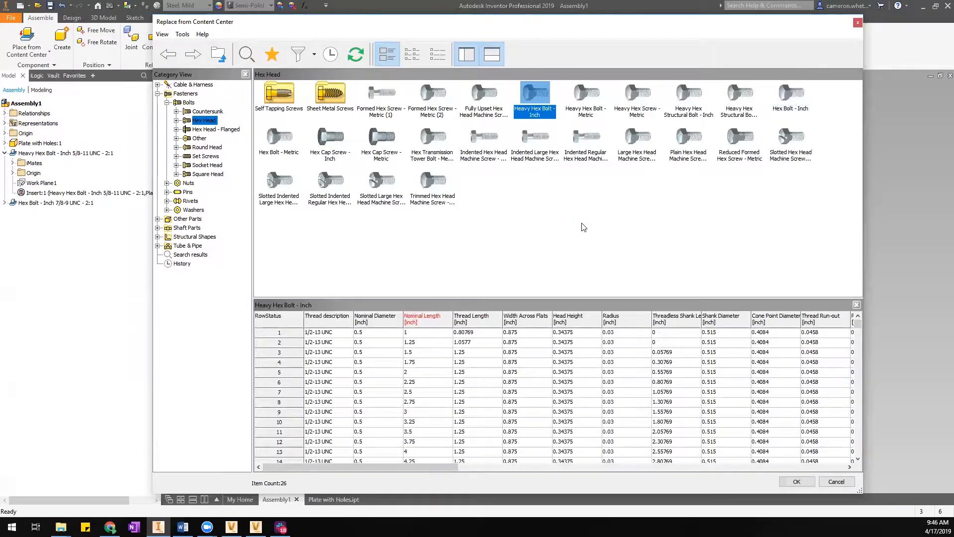
{"action": "double_click", "coordinate": [534, 100]}
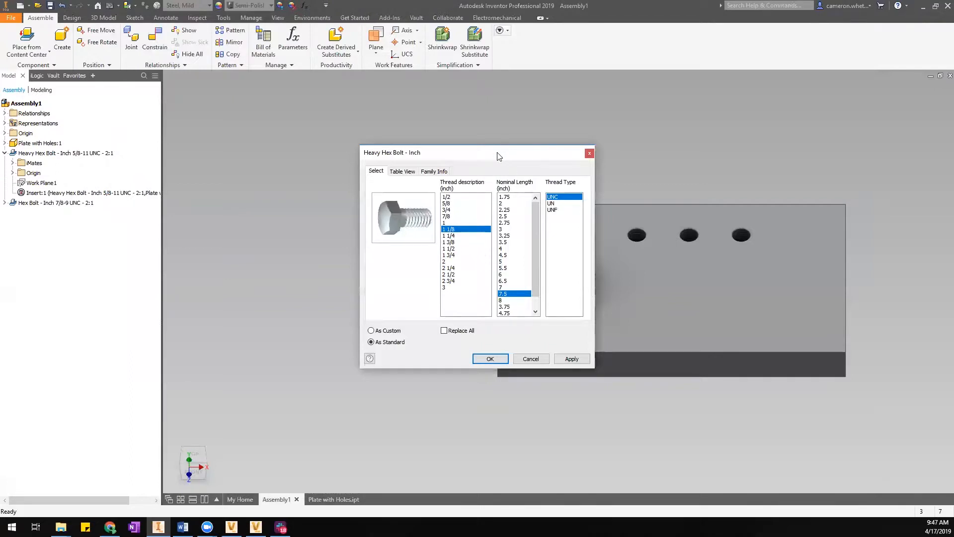
Size the replacement heavy hex bolt at 7/8 thread and 2.5 length, accepting the relationship-loss warning.
{"action": "left_click_drag", "start_coordinate": [499, 156], "coordinate": [336, 98]}
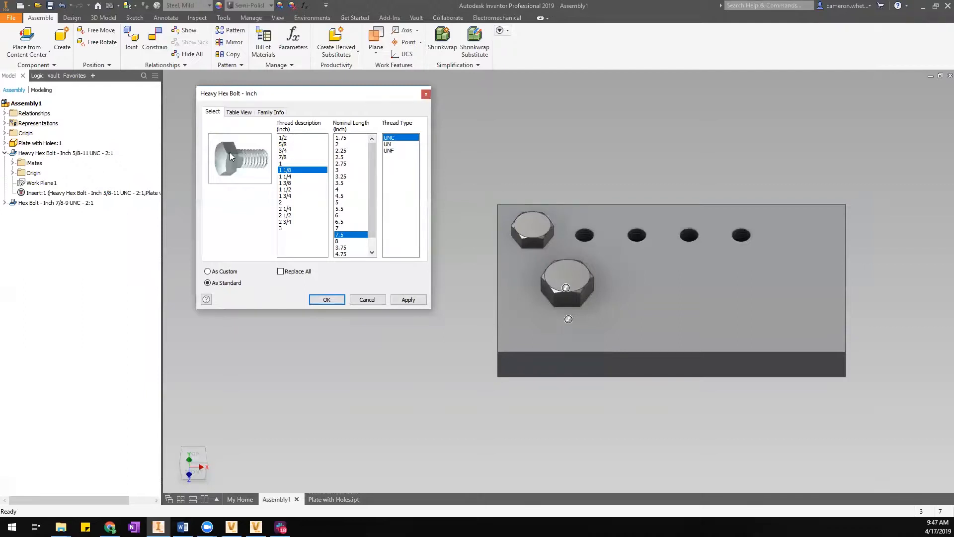
{"action": "left_click", "coordinate": [292, 157]}
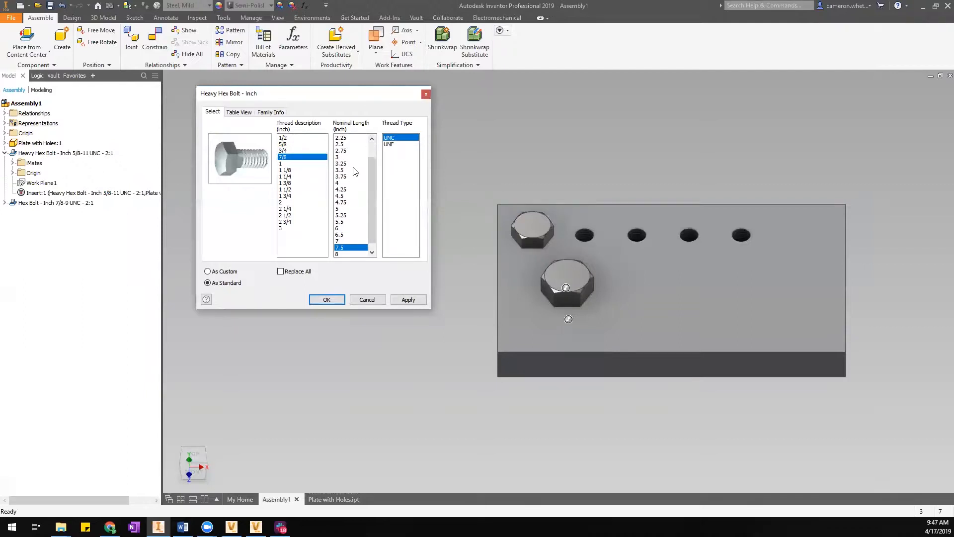
{"action": "left_click", "coordinate": [346, 145]}
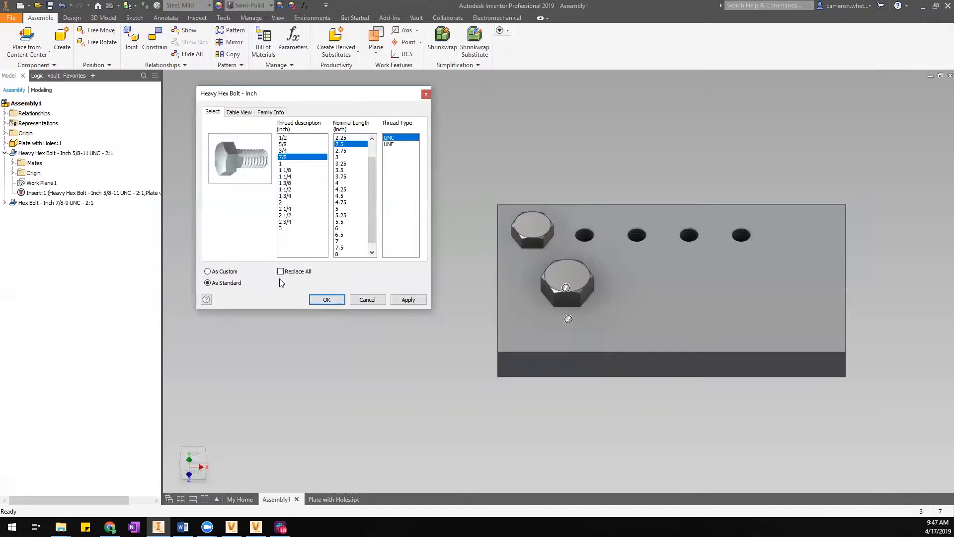
{"action": "left_click", "coordinate": [323, 298]}
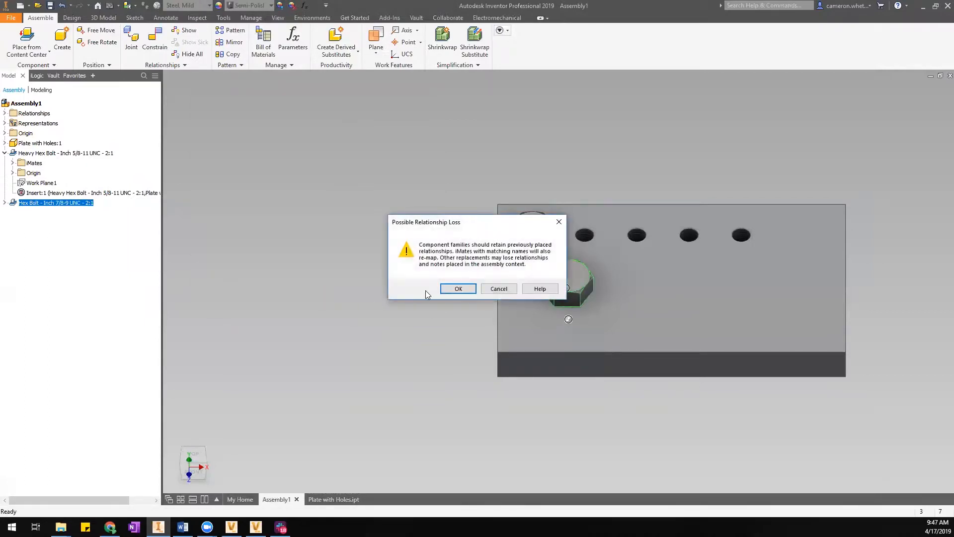
{"action": "left_click_drag", "start_coordinate": [456, 225], "coordinate": [455, 224]}
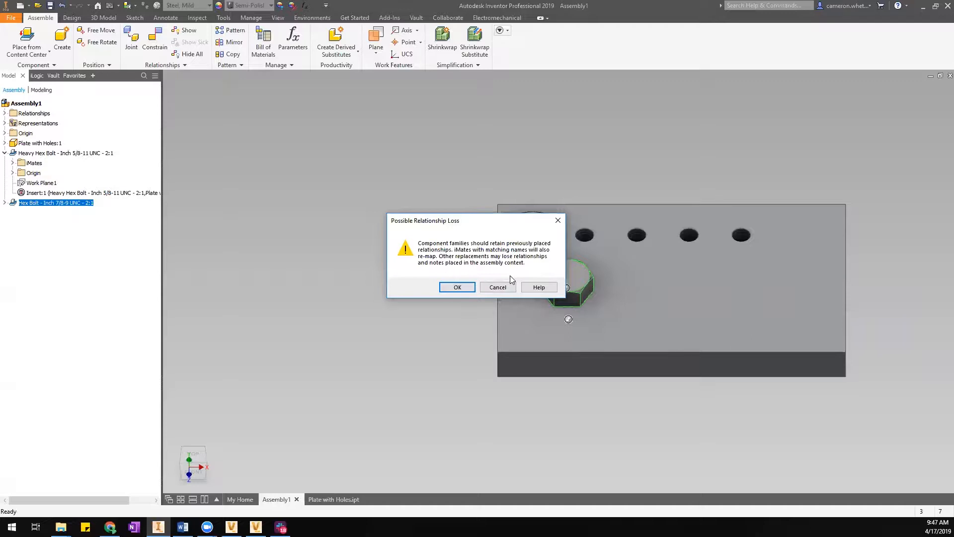
{"action": "left_click", "coordinate": [457, 288]}
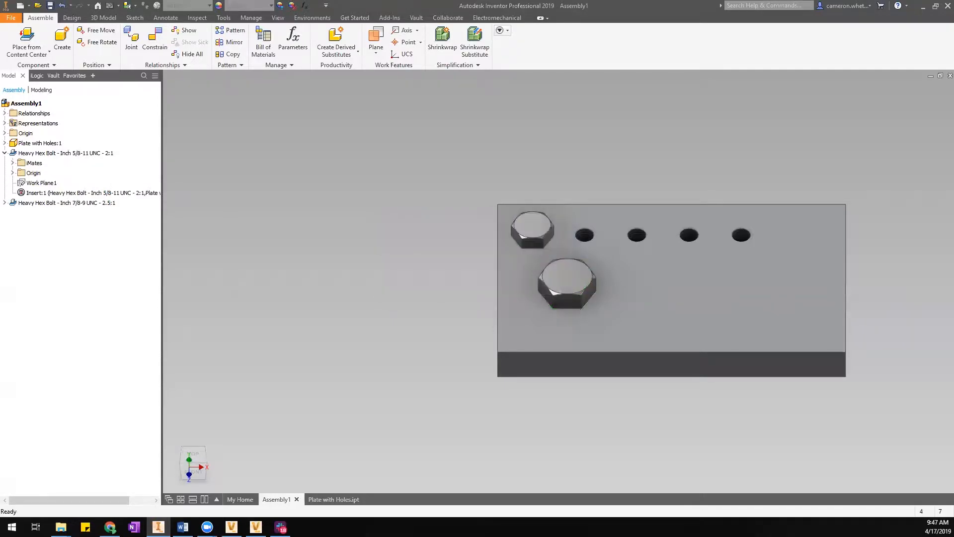
Check the new bolt's Insert:2 constraint in isometric view, then show the Design accelerator tools.
{"action": "left_click", "coordinate": [5, 203]}
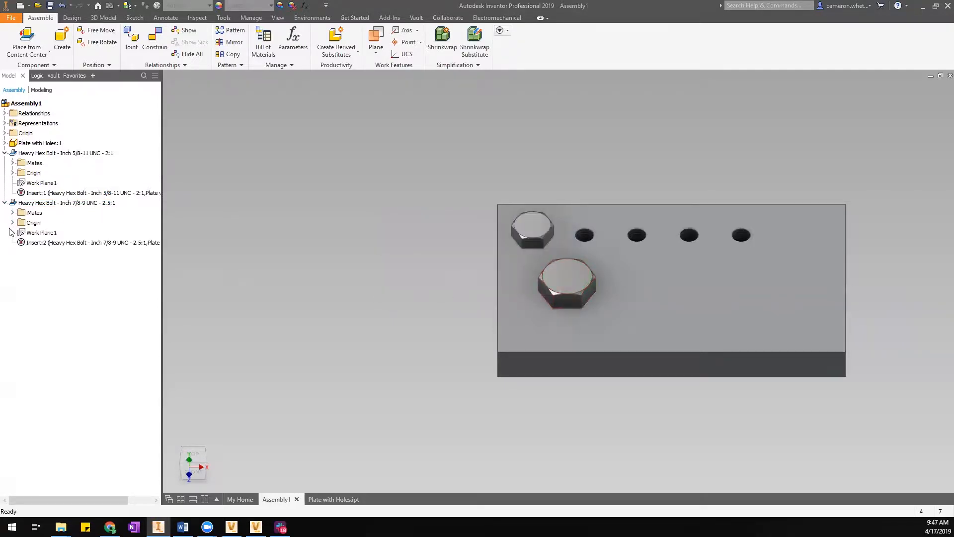
{"action": "left_click", "coordinate": [185, 466]}
{"action": "left_click", "coordinate": [51, 242]}
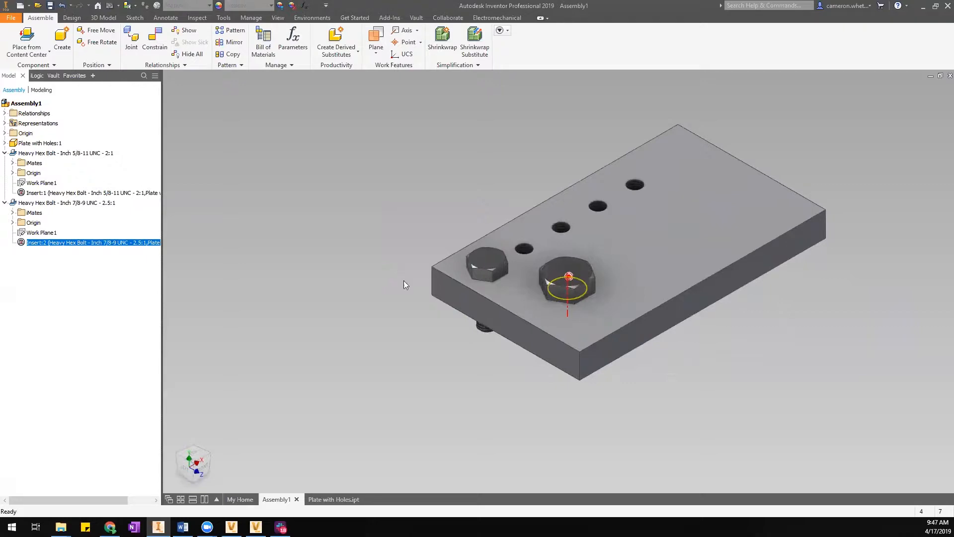
{"action": "left_click", "coordinate": [278, 291]}
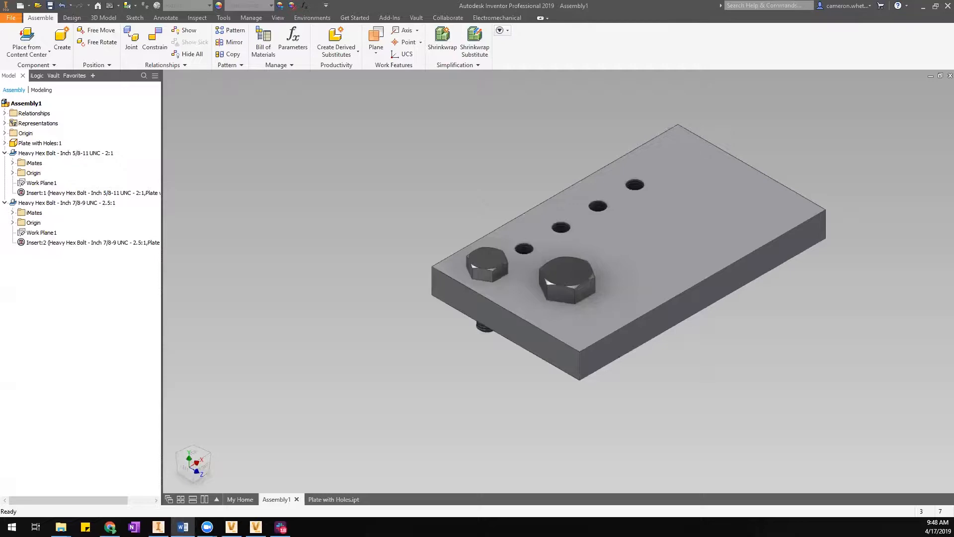
{"action": "middle_click_drag", "start_coordinate": [682, 125], "coordinate": [639, 142]}
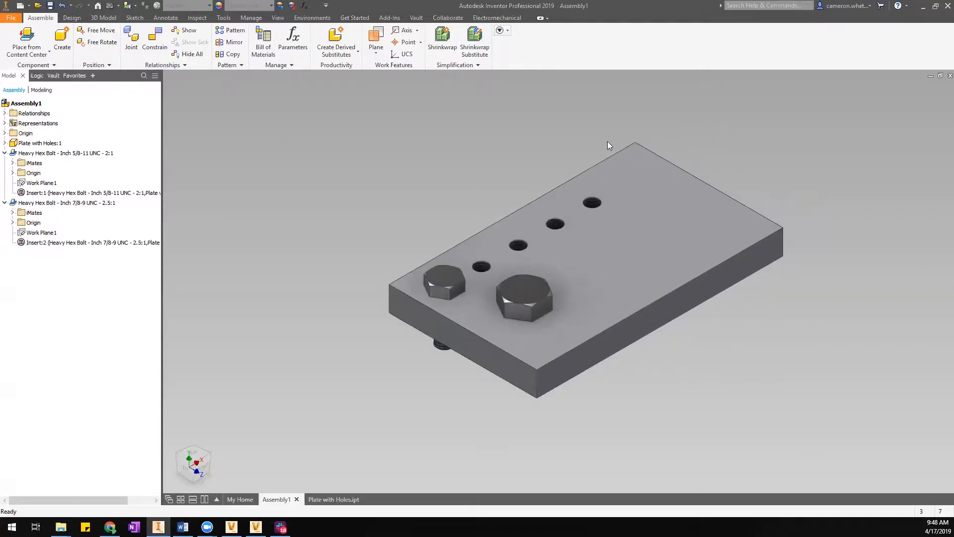
{"action": "left_click", "coordinate": [73, 18]}
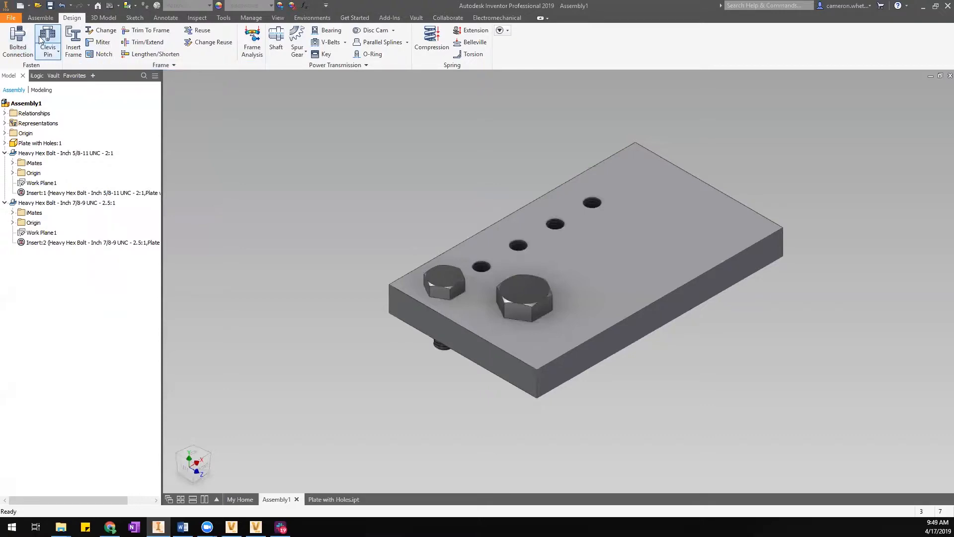
Browse Content Center's Structural Shapes, Shaft Parts and Tube & Pipe Fittings, then close it without placing anything.
{"action": "left_click", "coordinate": [40, 17]}
{"action": "left_click", "coordinate": [29, 50]}
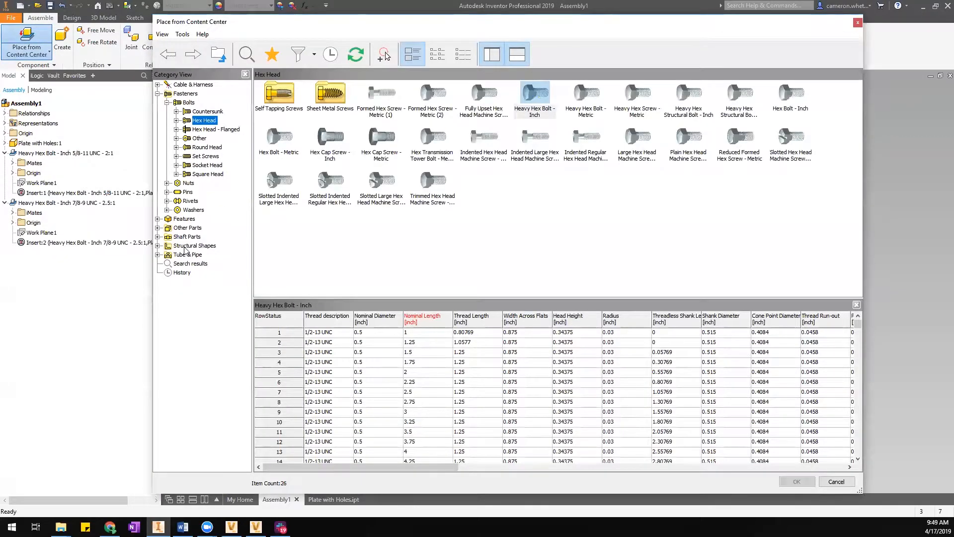
{"action": "left_click", "coordinate": [185, 247]}
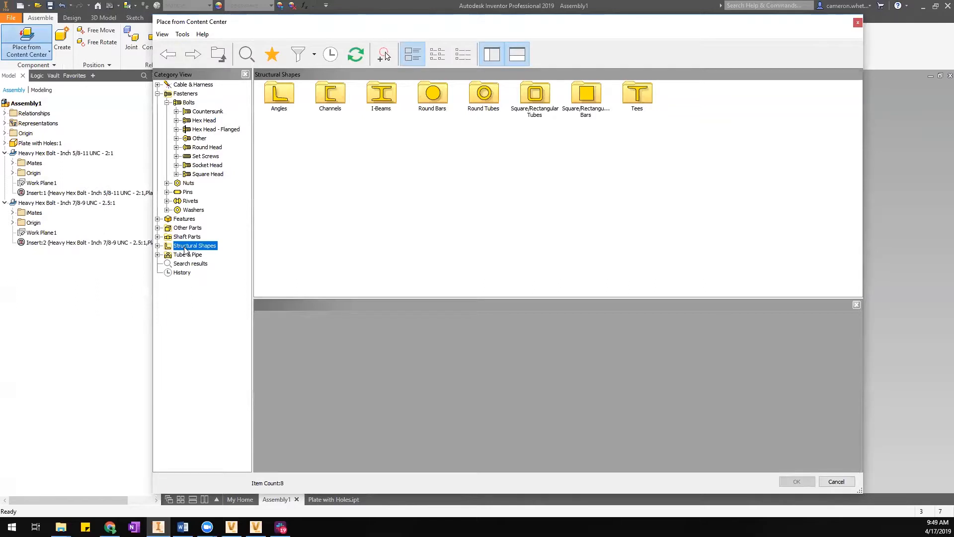
{"action": "left_click", "coordinate": [187, 237]}
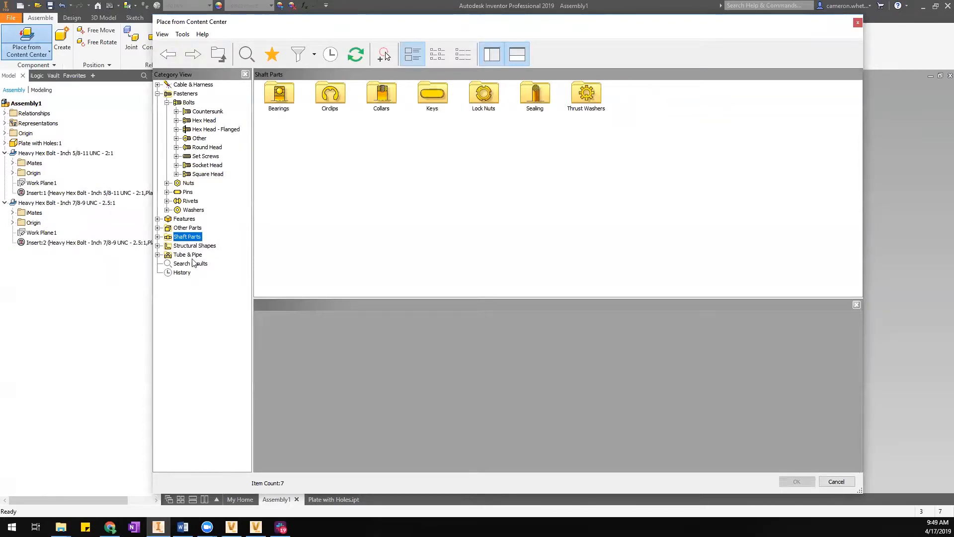
{"action": "left_click", "coordinate": [189, 255]}
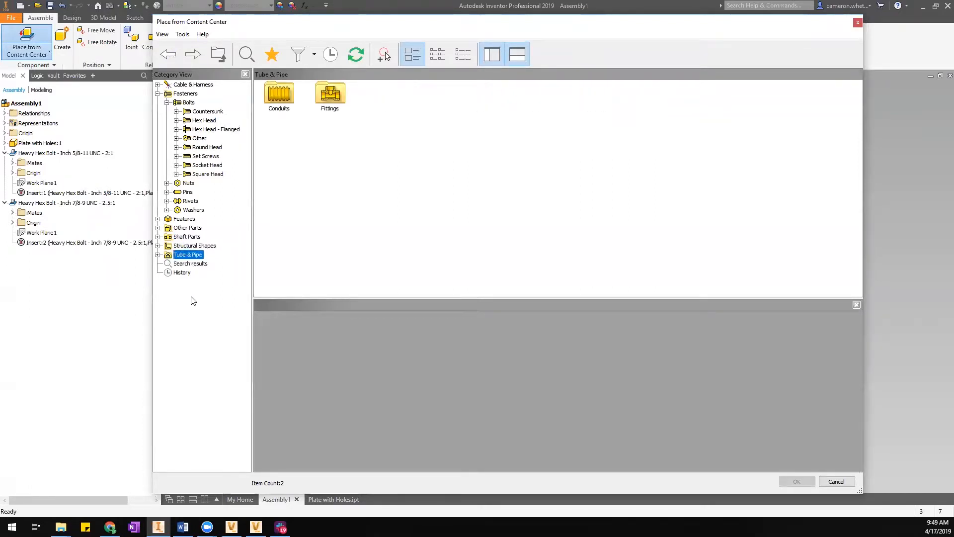
{"action": "left_click", "coordinate": [158, 255]}
{"action": "left_click", "coordinate": [167, 273]}
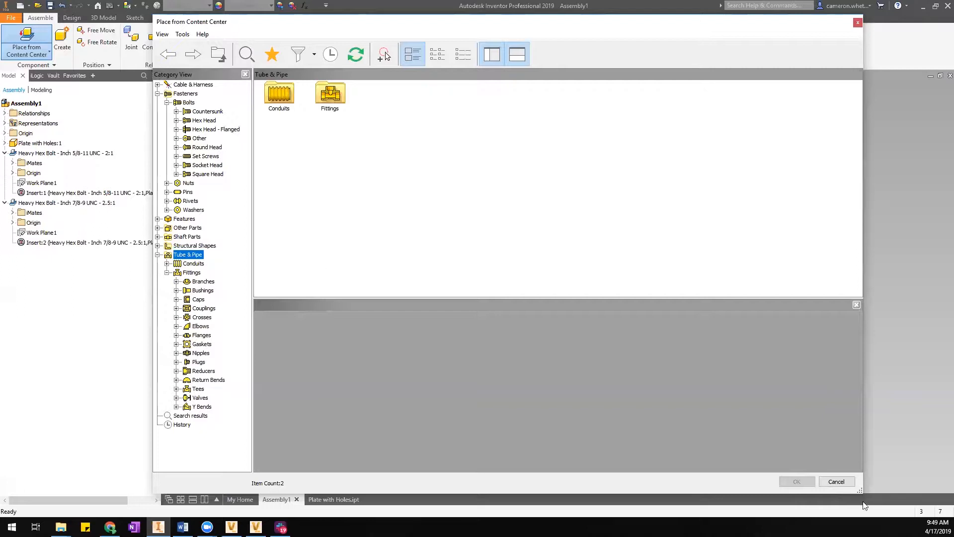
{"action": "left_click", "coordinate": [832, 485]}
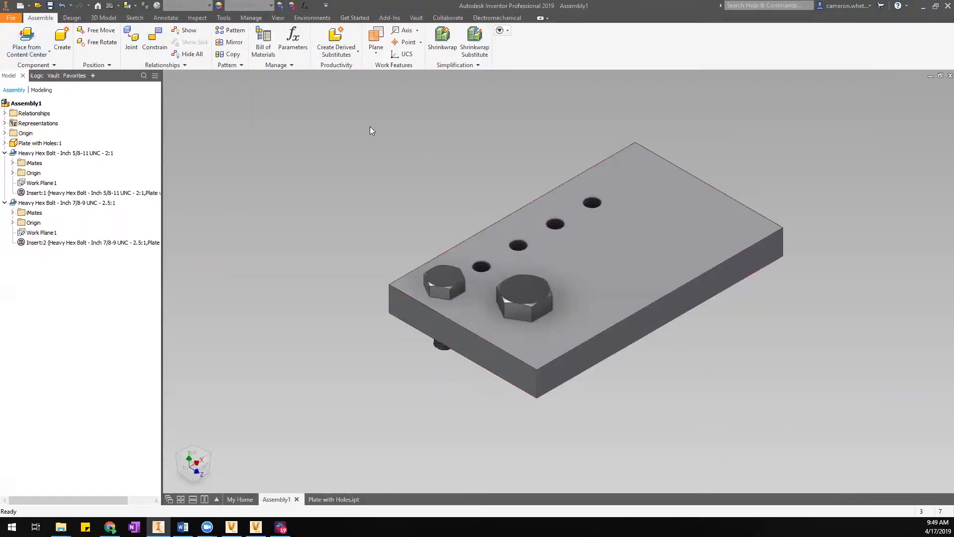
{"action": "middle_click_drag", "start_coordinate": [370, 127], "coordinate": [371, 163]}
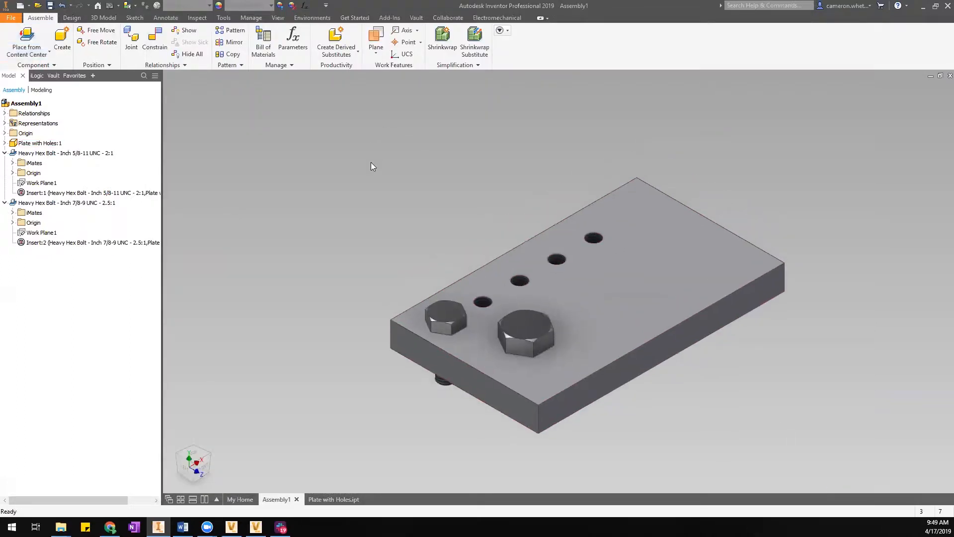
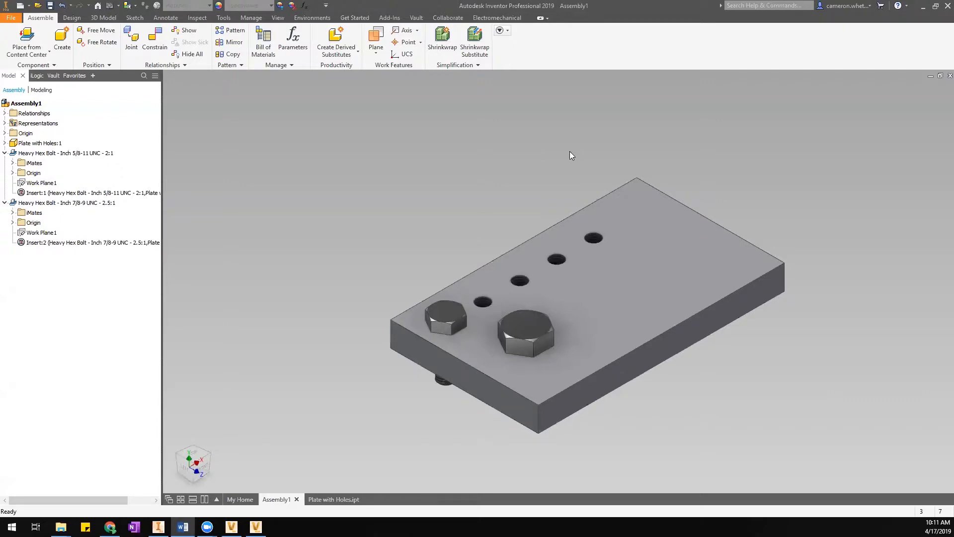
In Content Center, expand Fasteners > Bolts and list the Hex Head bolt families.
{"action": "left_click", "coordinate": [26, 39]}
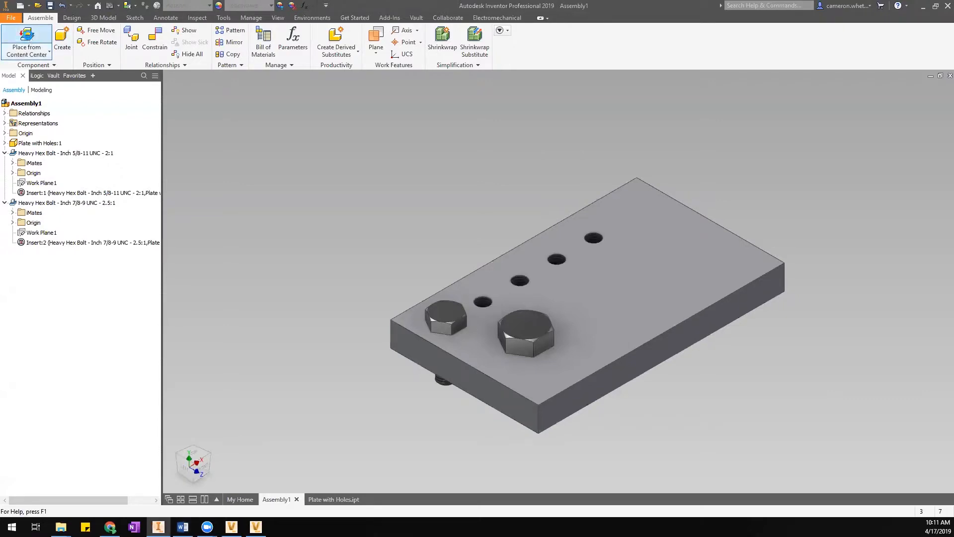
{"action": "left_click", "coordinate": [158, 94]}
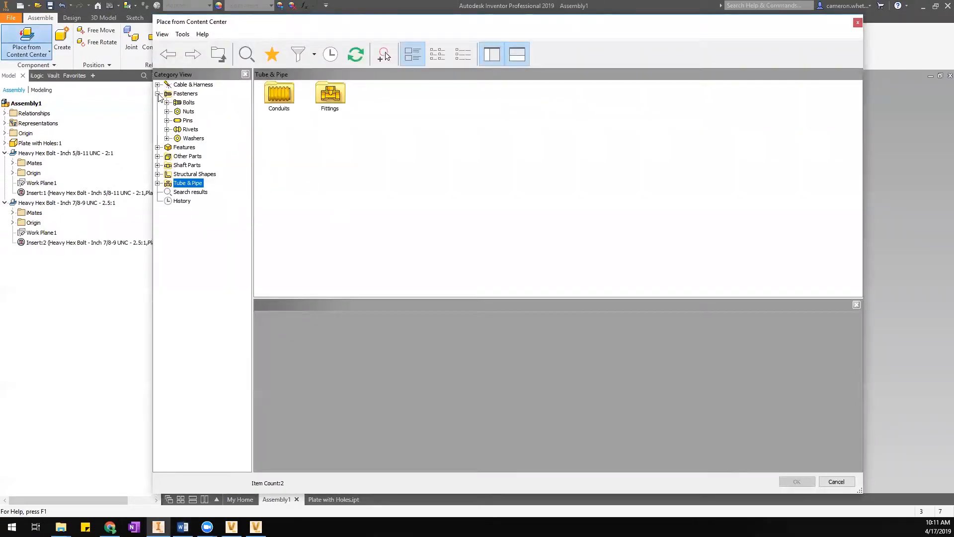
{"action": "left_click", "coordinate": [187, 102]}
{"action": "left_click", "coordinate": [167, 102]}
{"action": "left_click", "coordinate": [188, 120]}
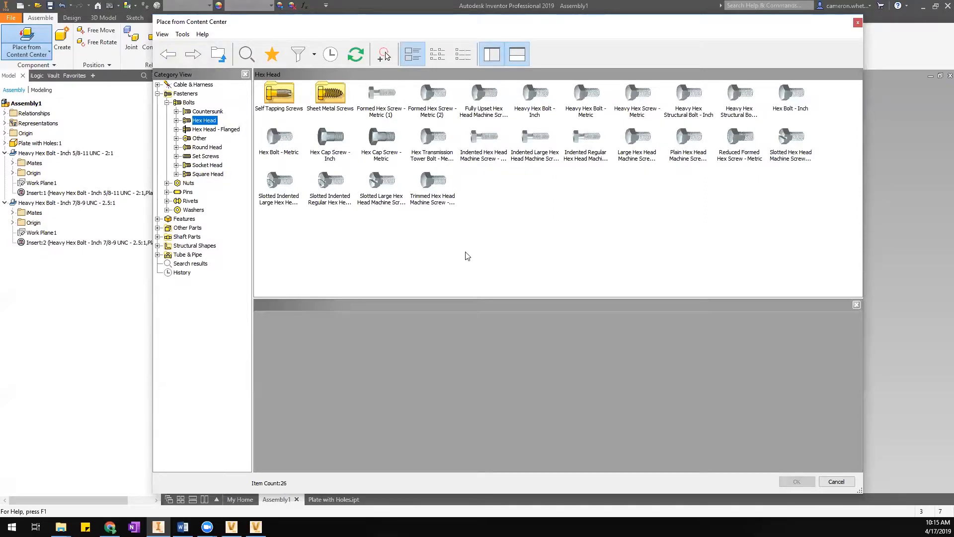
In the Content Center Files window, open the ANSI ASME B18.2.1(2) folder, then return to en-US.
{"action": "left_click", "coordinate": [67, 518]}
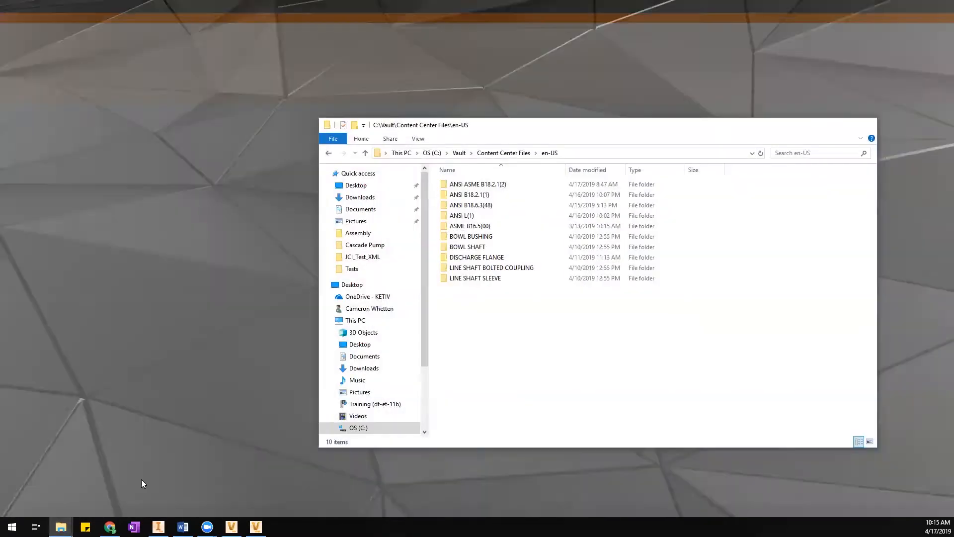
{"action": "left_click", "coordinate": [141, 480]}
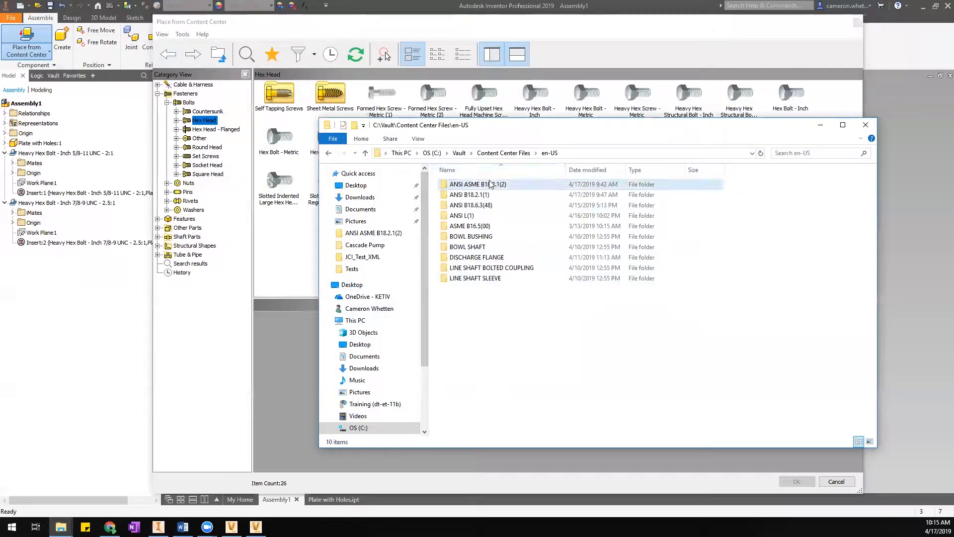
{"action": "left_click", "coordinate": [482, 195]}
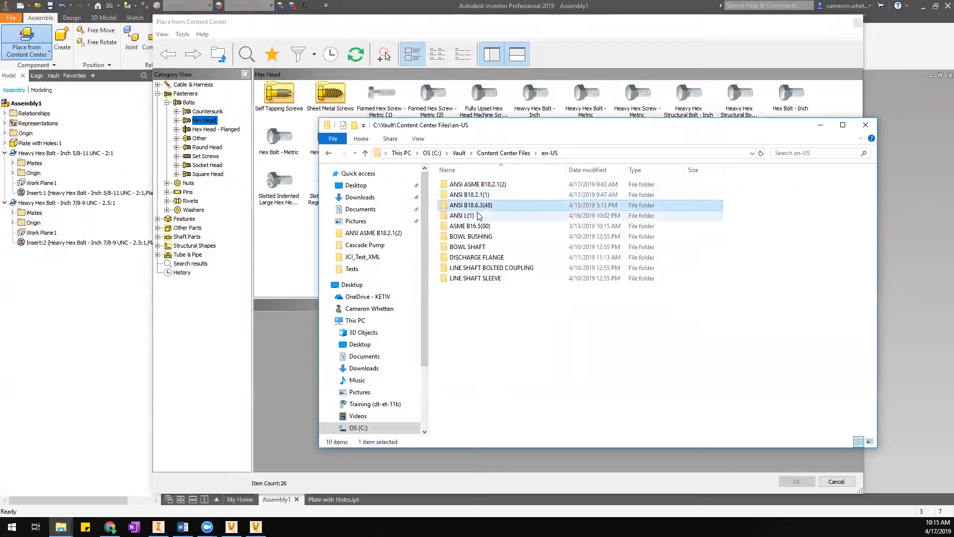
{"action": "left_click", "coordinate": [480, 185]}
{"action": "double_click", "coordinate": [480, 187]}
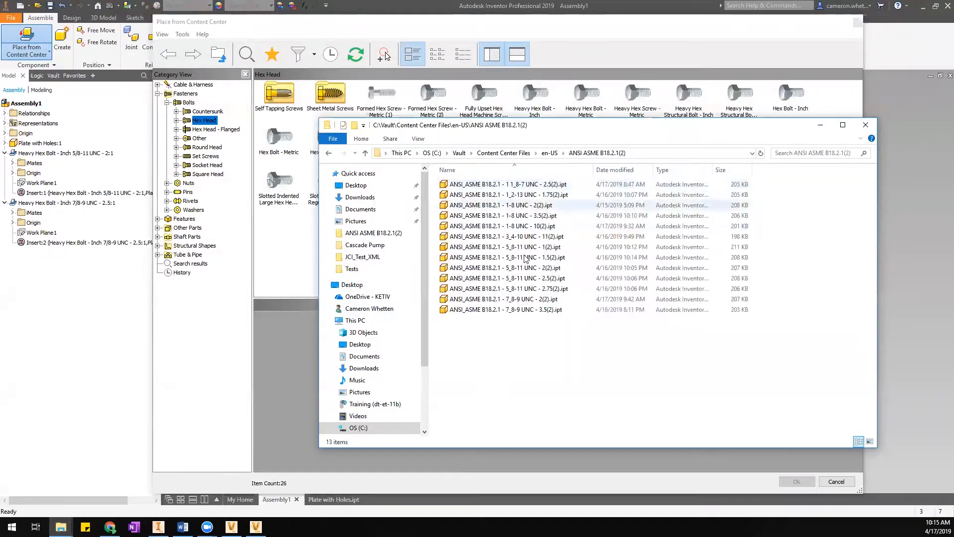
{"action": "left_click", "coordinate": [550, 152]}
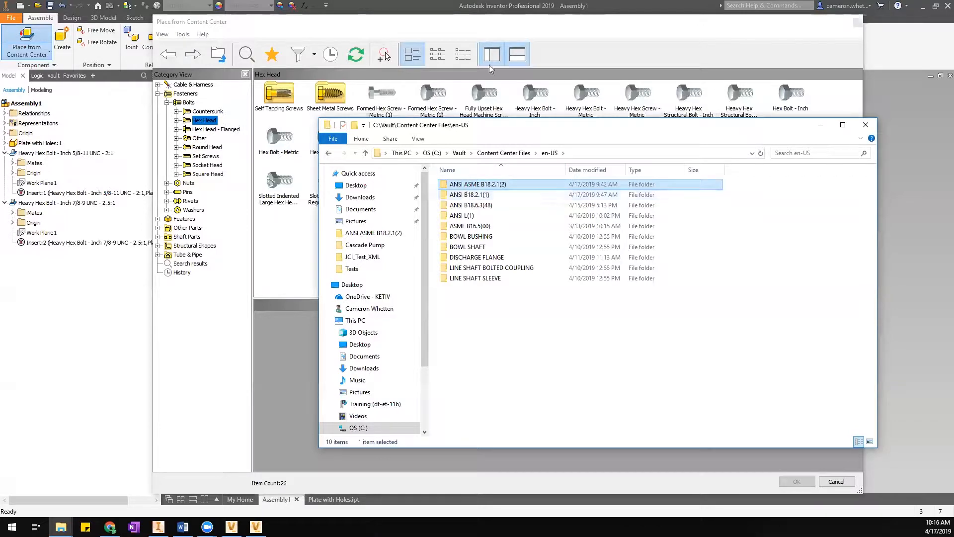
Show the Heavy Hex Bolt - Metric size table in Content Center.
{"action": "left_click", "coordinate": [485, 113]}
{"action": "left_click", "coordinate": [536, 118]}
{"action": "left_click", "coordinate": [584, 115]}
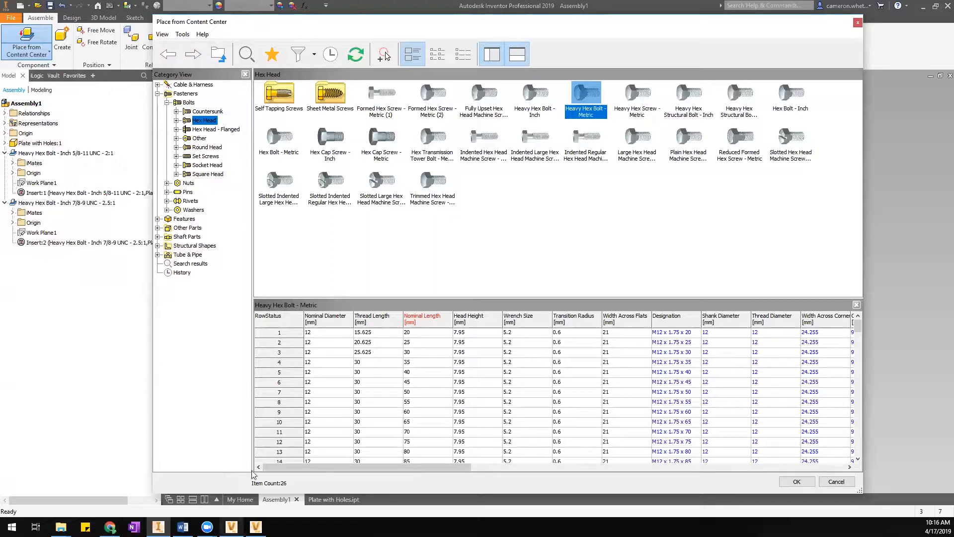
Bring the Content Center Files folder window back in front and shift it down-right.
{"action": "mouse_move", "coordinate": [61, 527]}
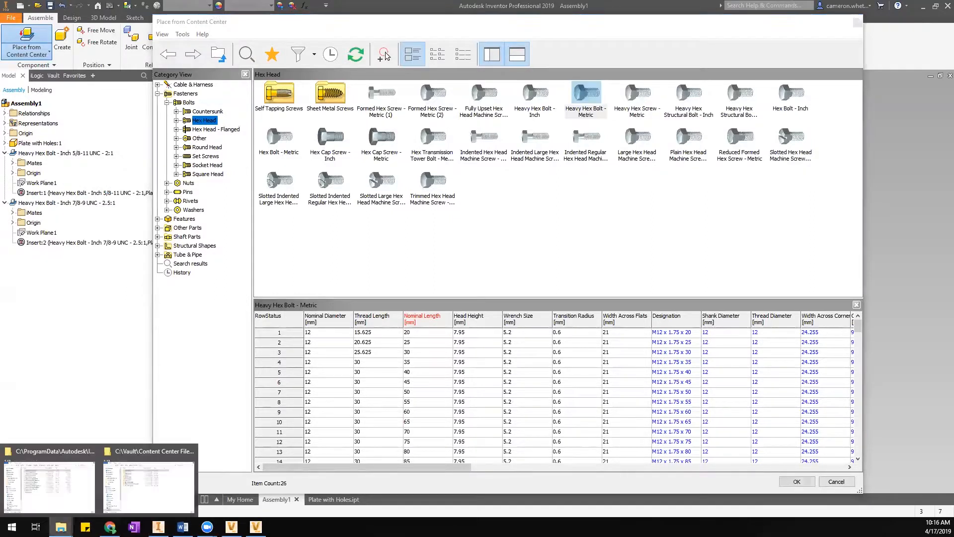
{"action": "left_click", "coordinate": [149, 480]}
{"action": "left_click_drag", "start_coordinate": [507, 133], "coordinate": [550, 160]}
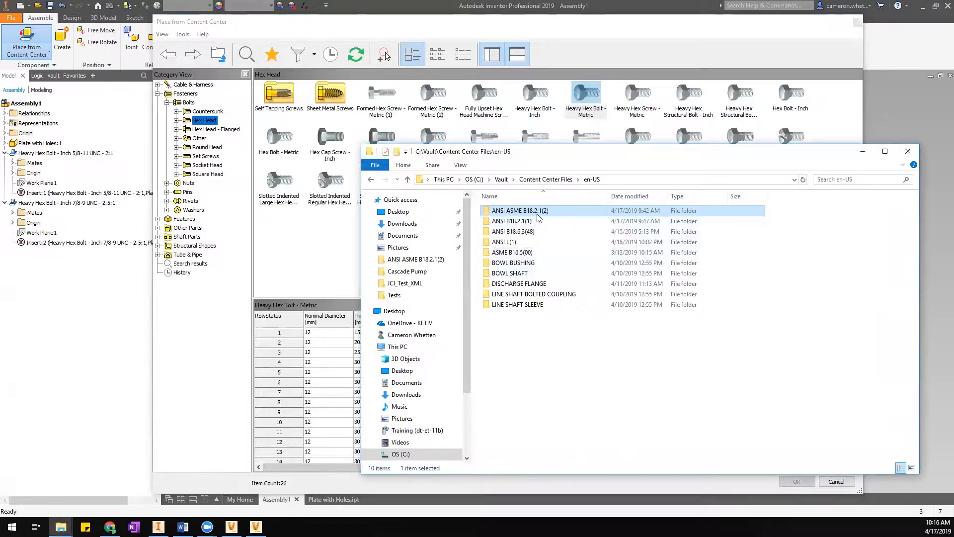
Preview the Fully Upset Hex Head Machine Screw - Metric family, then reposition the en-US folder window in front.
{"action": "left_click", "coordinate": [484, 94]}
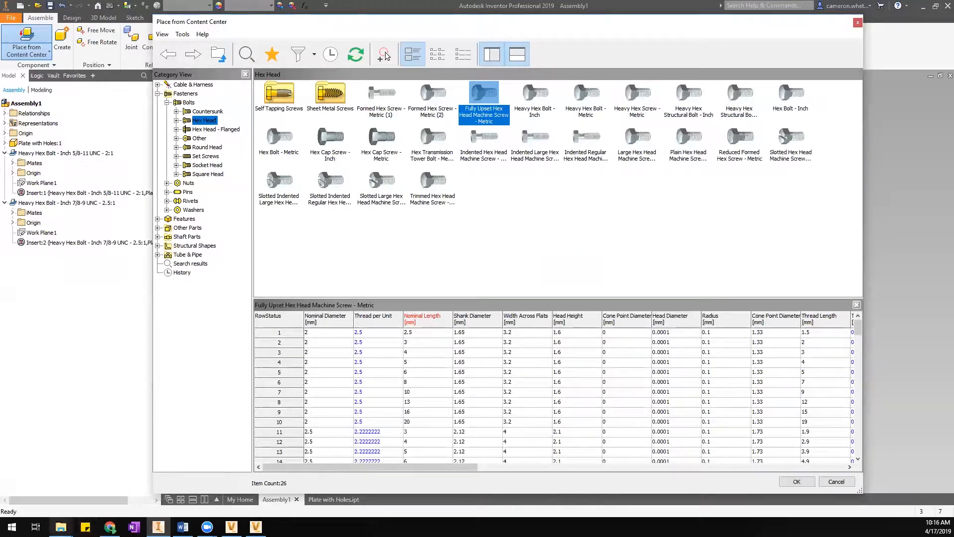
{"action": "mouse_move", "coordinate": [60, 527]}
{"action": "left_click", "coordinate": [149, 480]}
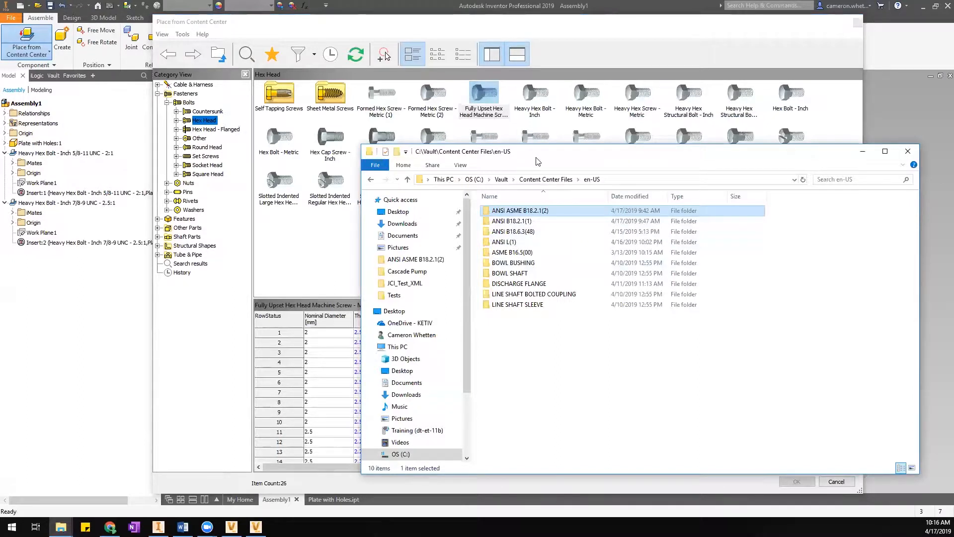
{"action": "left_click_drag", "start_coordinate": [537, 161], "coordinate": [557, 164]}
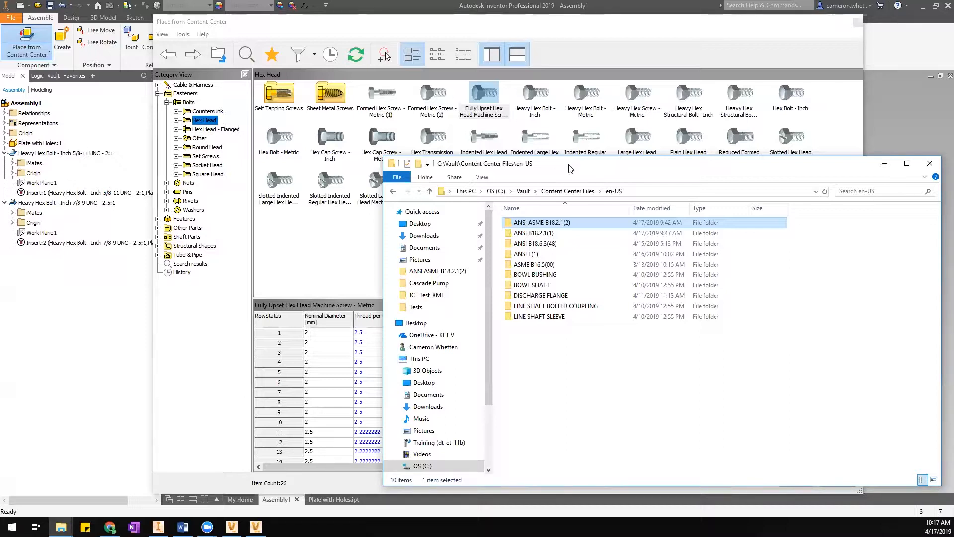
{"action": "left_click_drag", "start_coordinate": [570, 168], "coordinate": [569, 144]}
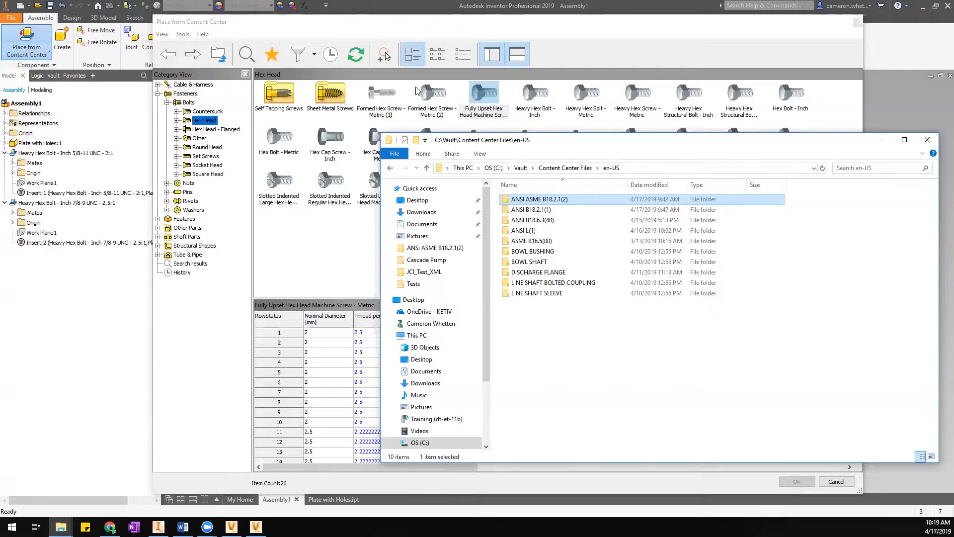
Browse the English shapes under Features, then return to Fasteners.
{"action": "left_click", "coordinate": [185, 219]}
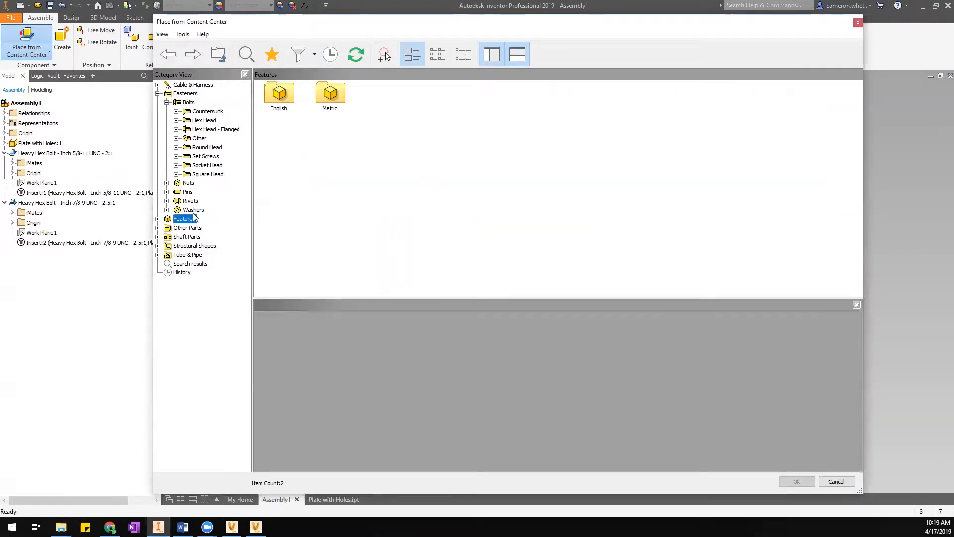
{"action": "left_click", "coordinate": [158, 219]}
{"action": "left_click", "coordinate": [190, 227]}
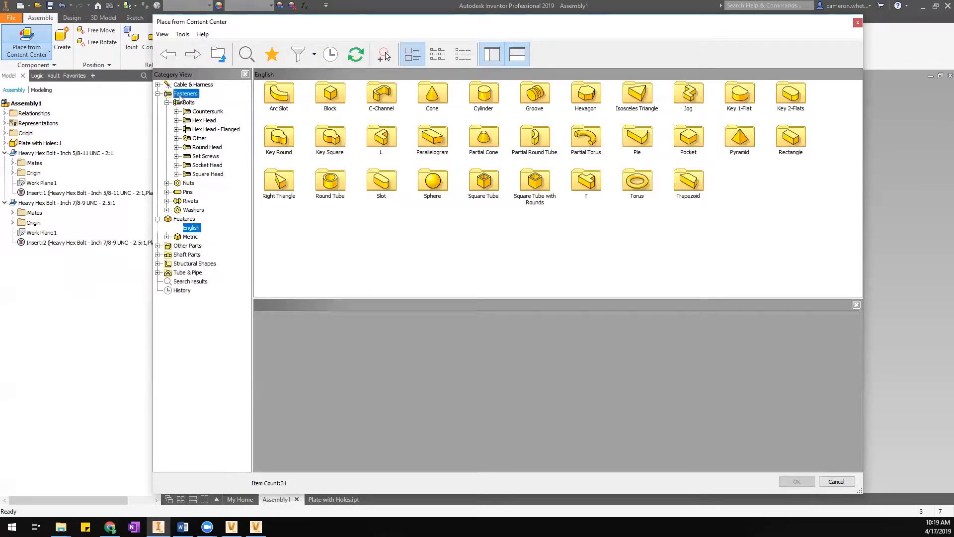
{"action": "left_click", "coordinate": [185, 94]}
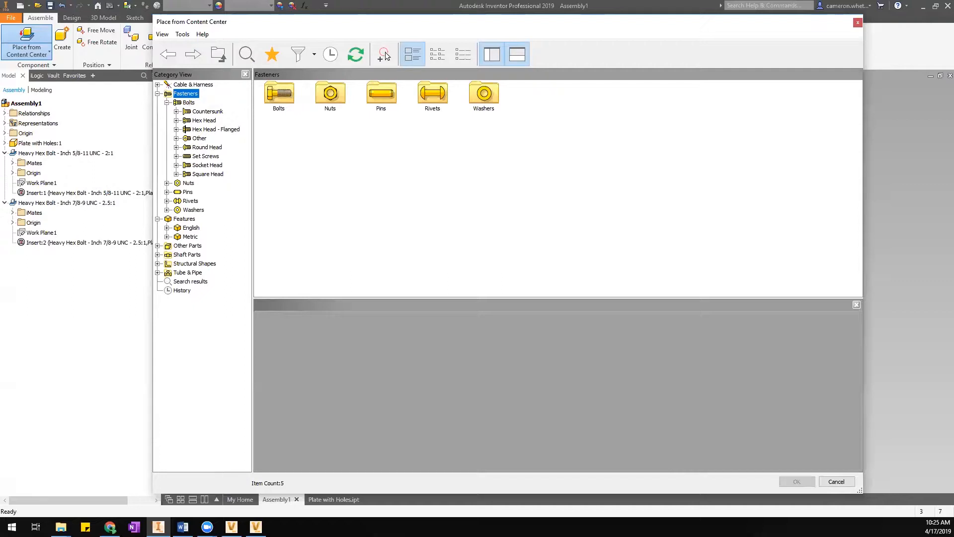
Close the Content Center browser without placing anything and open the Projects dialog.
{"action": "key", "text": "alt+Tab"}
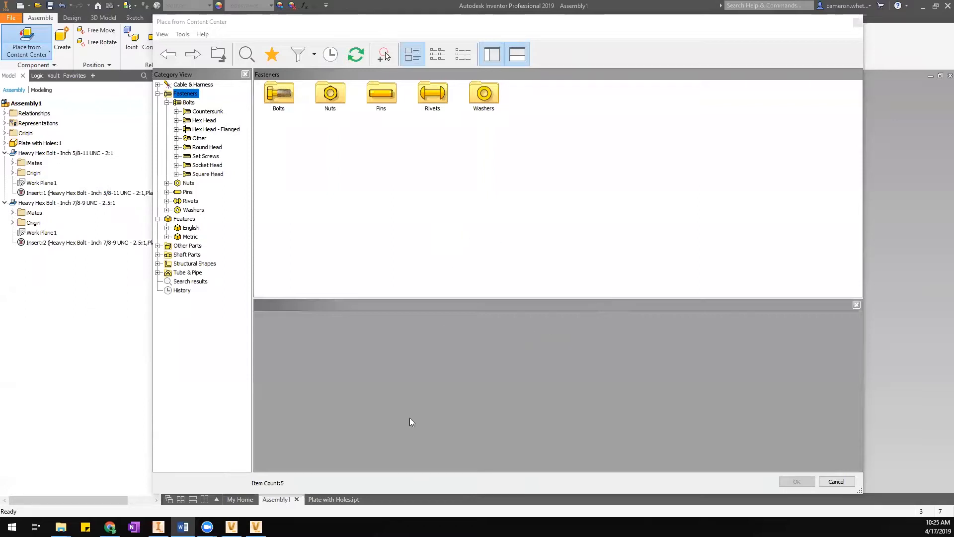
{"action": "left_click", "coordinate": [848, 484]}
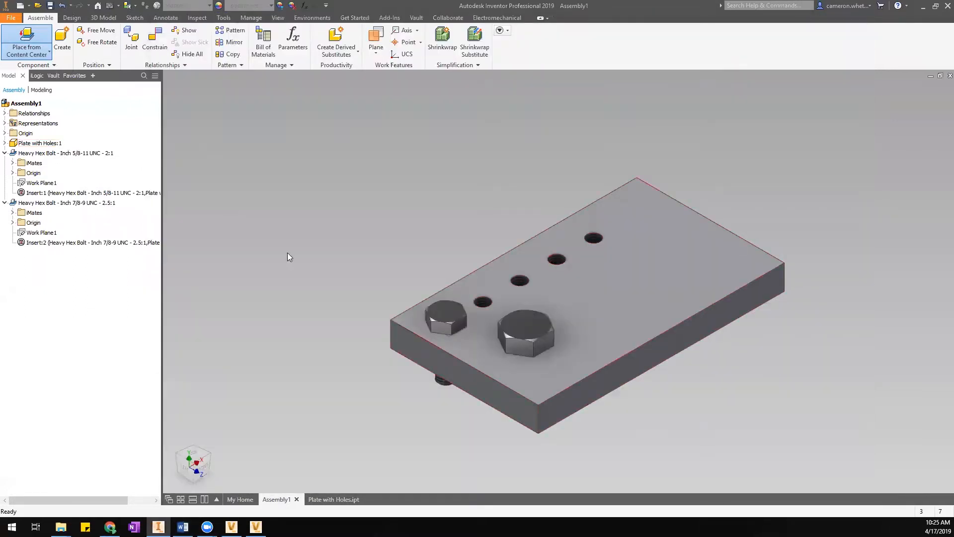
{"action": "left_click", "coordinate": [355, 18]}
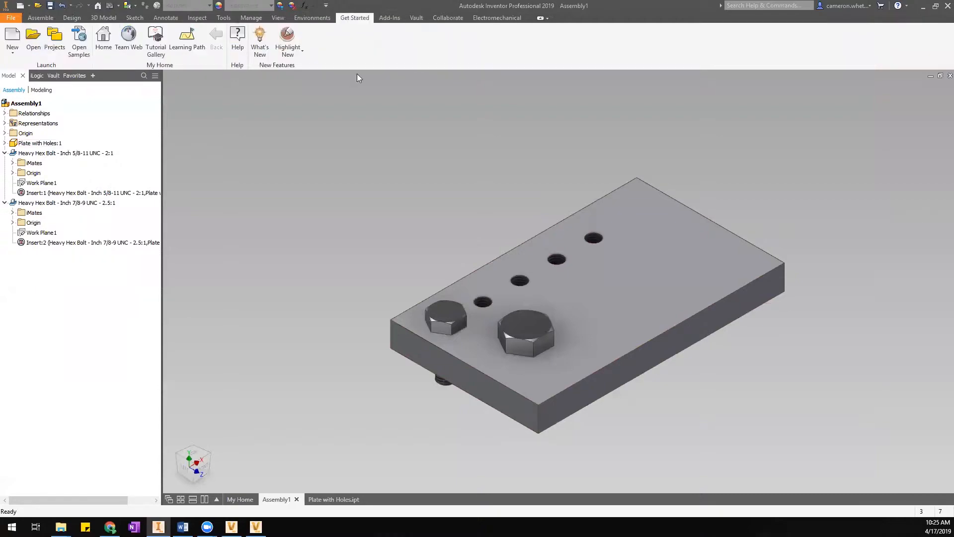
{"action": "left_click", "coordinate": [55, 41]}
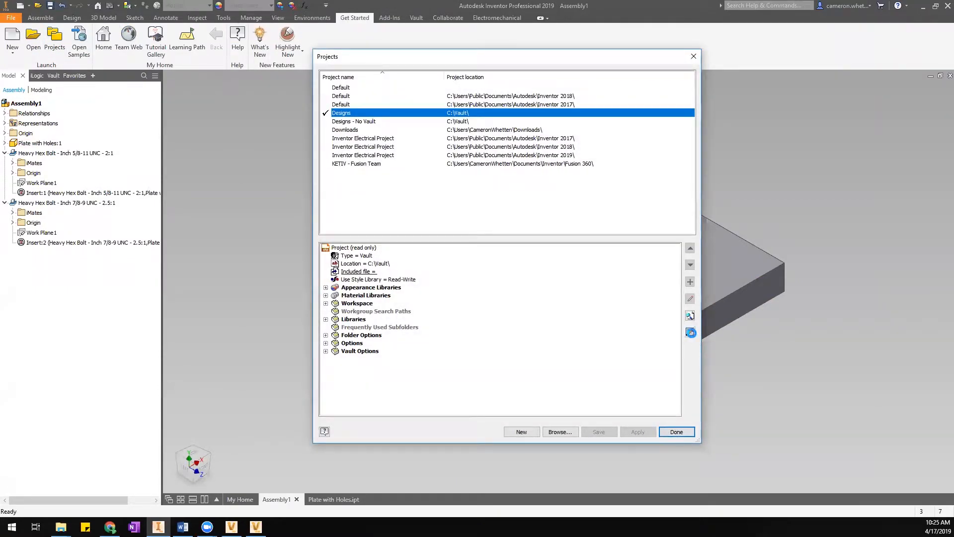
Review the Designs project's Content Center libraries without changes, then close Projects.
{"action": "left_click", "coordinate": [691, 331]}
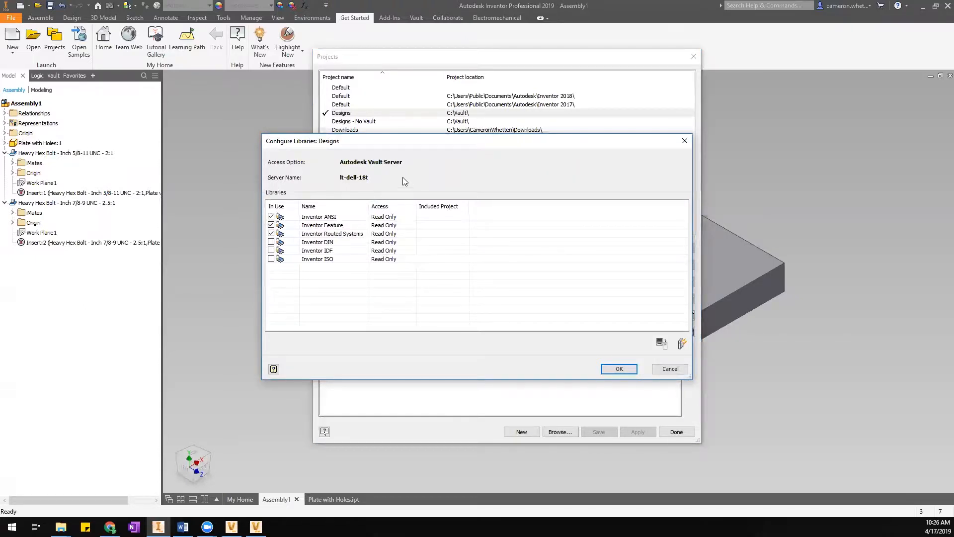
{"action": "left_click", "coordinate": [680, 372]}
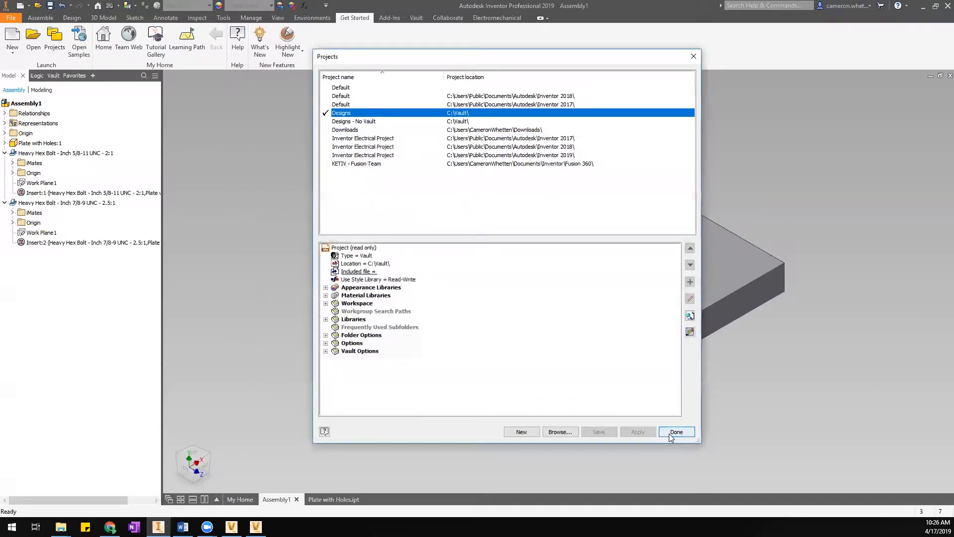
{"action": "left_click", "coordinate": [676, 432]}
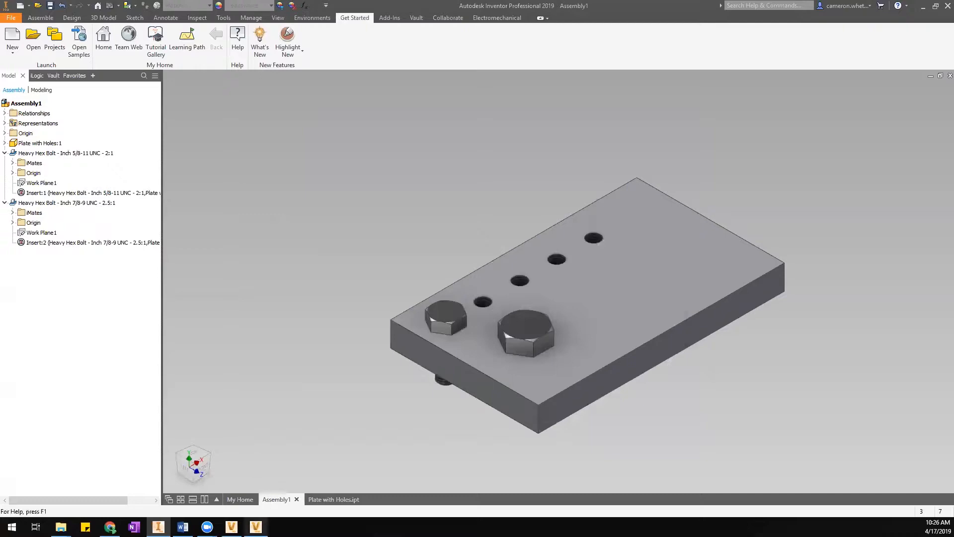
Bring the Data Management Server Console forward and start Create Library from Libraries.
{"action": "mouse_move", "coordinate": [255, 527]}
{"action": "left_click", "coordinate": [258, 507]}
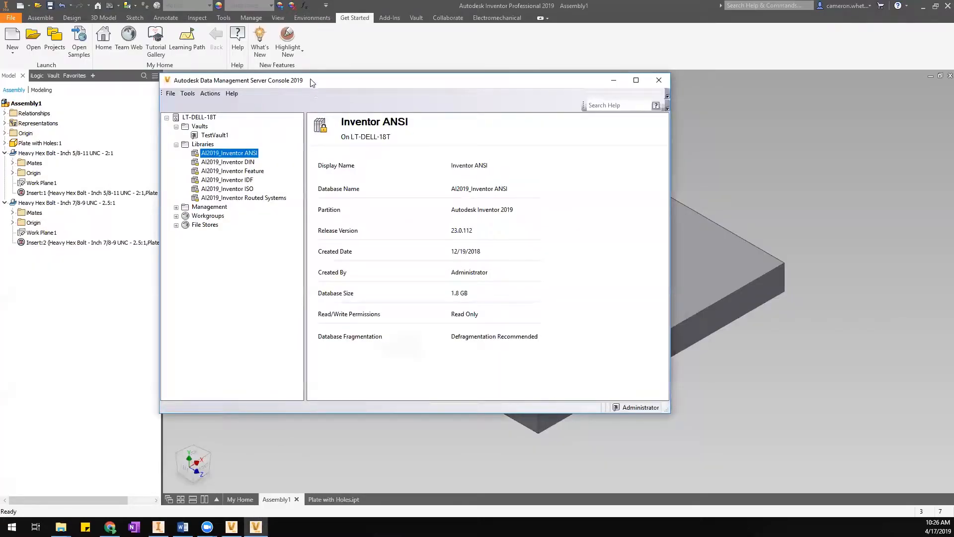
{"action": "left_click_drag", "start_coordinate": [314, 82], "coordinate": [365, 90]}
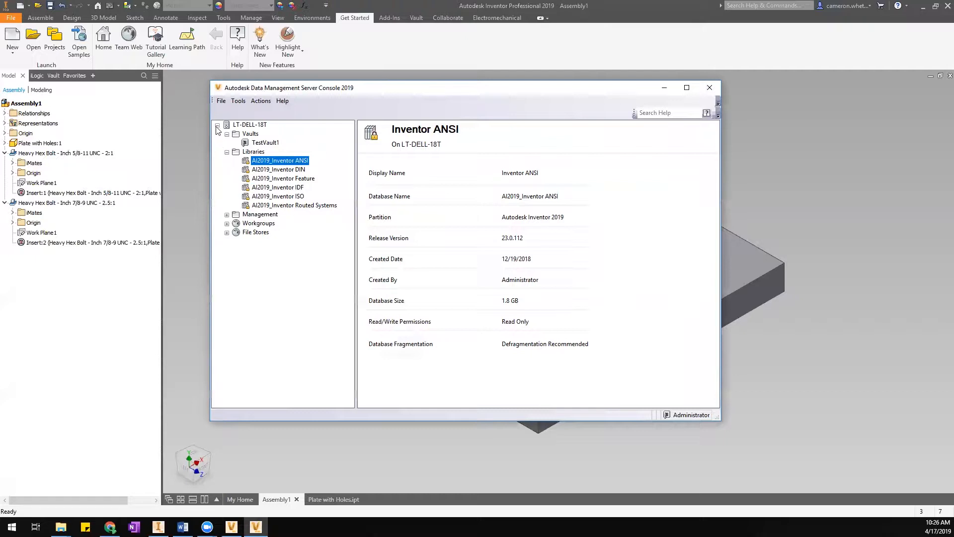
{"action": "right_click", "coordinate": [257, 154]}
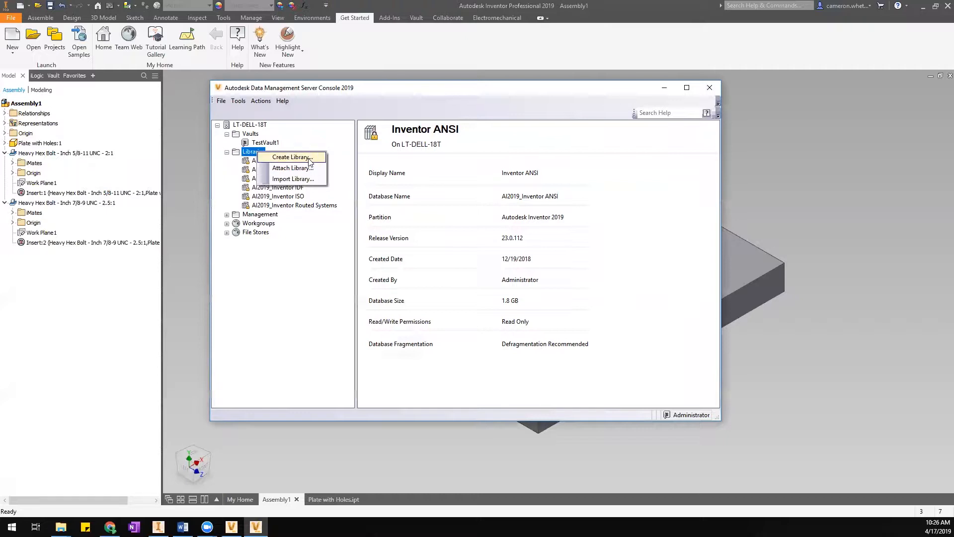
{"action": "left_click", "coordinate": [292, 157]}
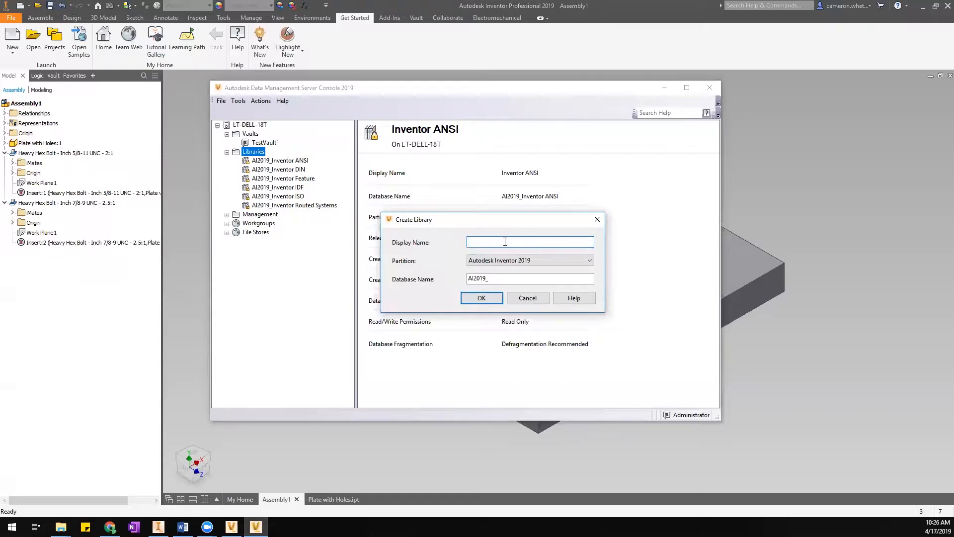
Create library 'Company Name 1' in the Autodesk Inventor 2019 partition.
{"action": "type", "text": "Company Name 1"}
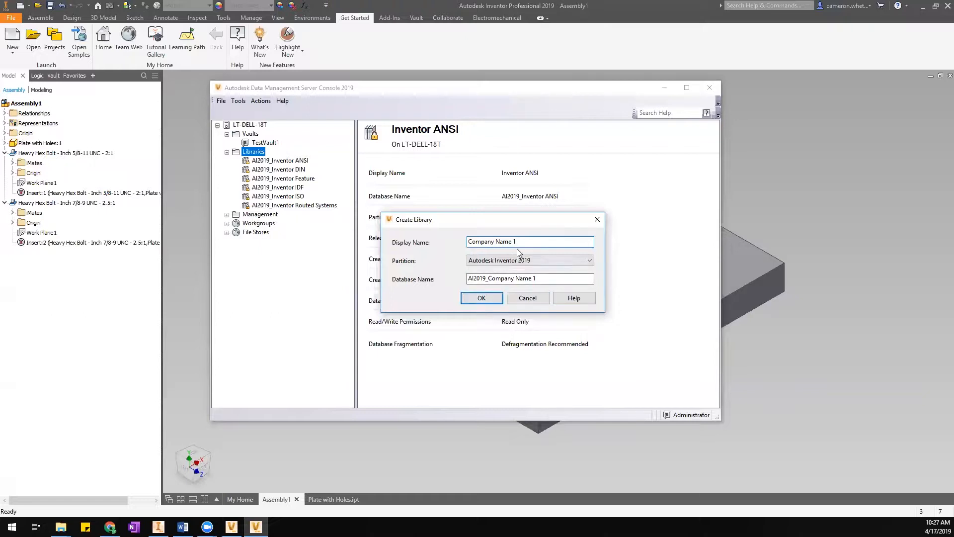
{"action": "left_click_drag", "start_coordinate": [527, 242], "coordinate": [416, 249]}
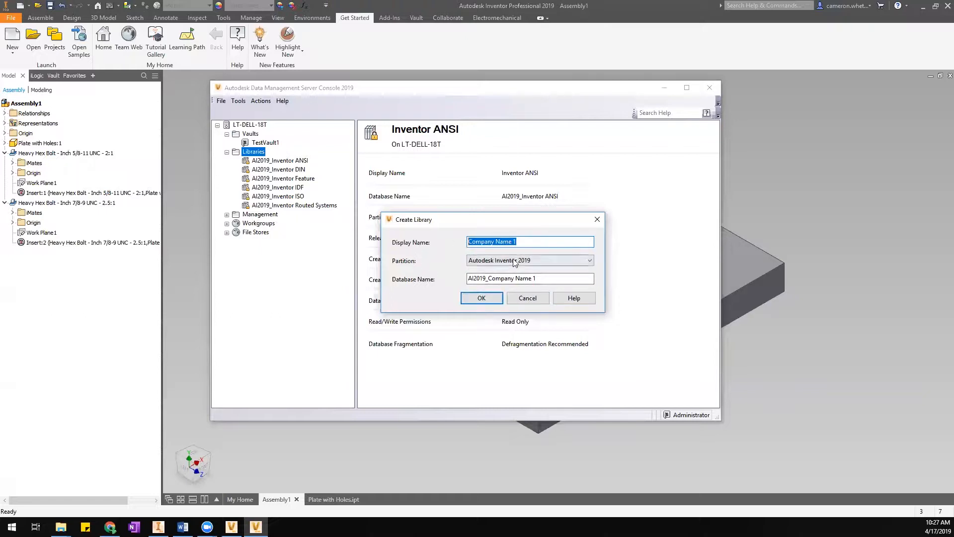
{"action": "left_click", "coordinate": [528, 261]}
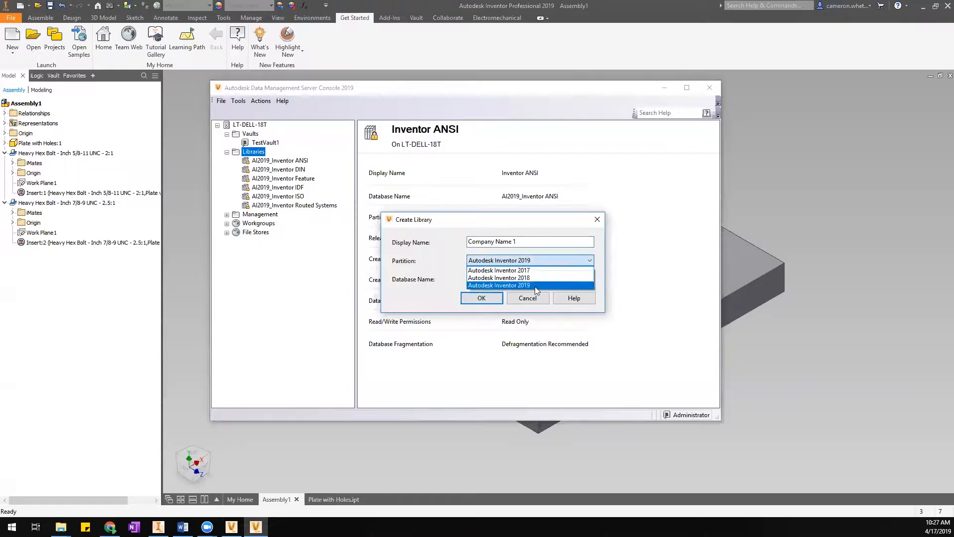
{"action": "left_click", "coordinate": [531, 260]}
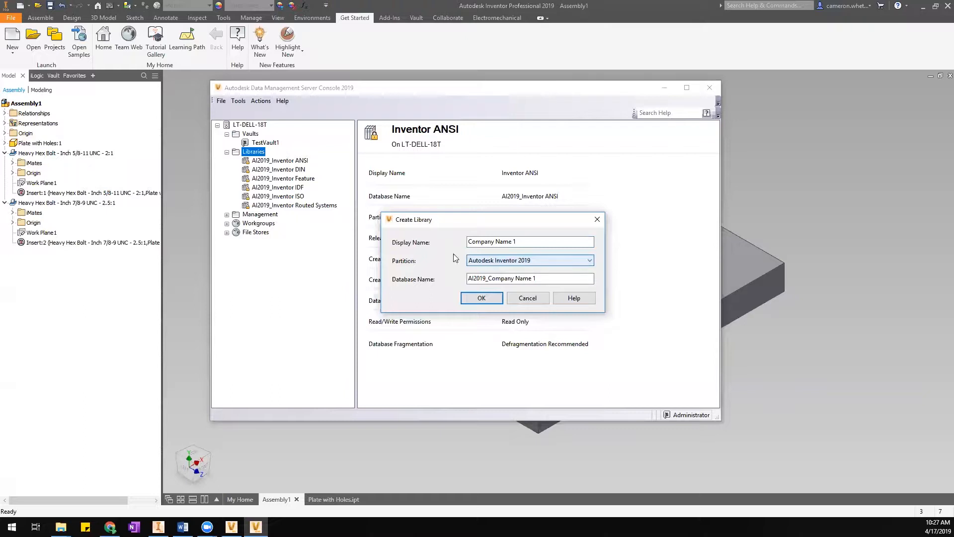
{"action": "left_click", "coordinate": [491, 277]}
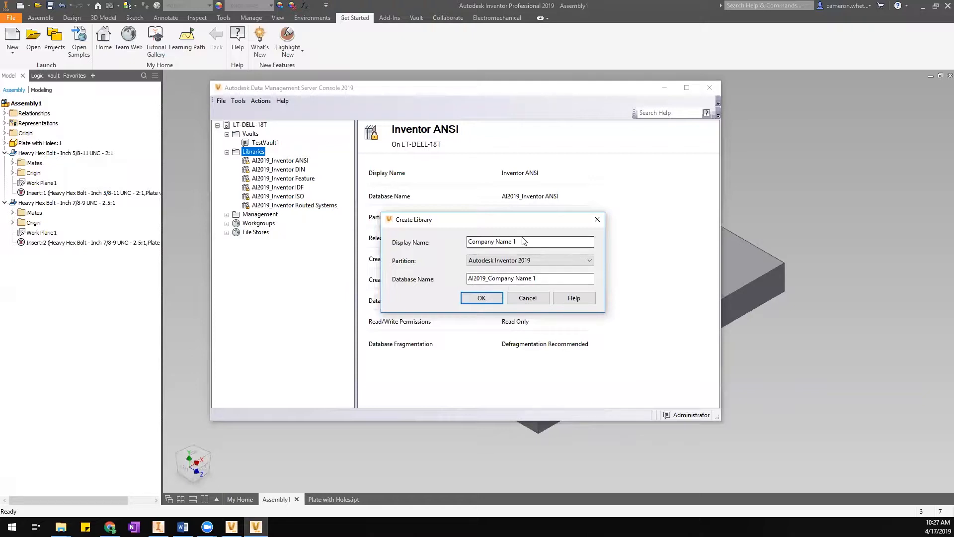
{"action": "left_click", "coordinate": [481, 300]}
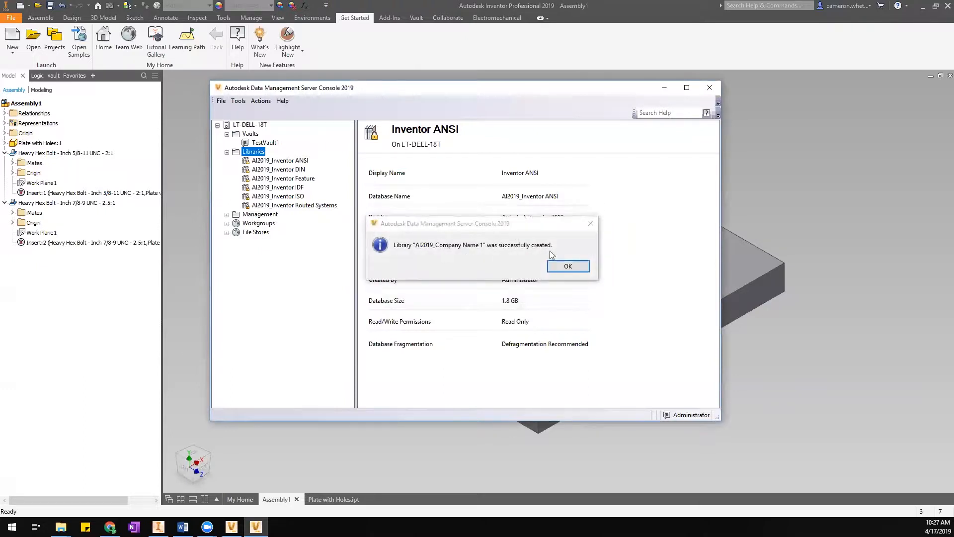
Compare the Company Name 1 and Inventor ANSI library properties, then return to Inventor.
{"action": "left_click", "coordinate": [568, 267]}
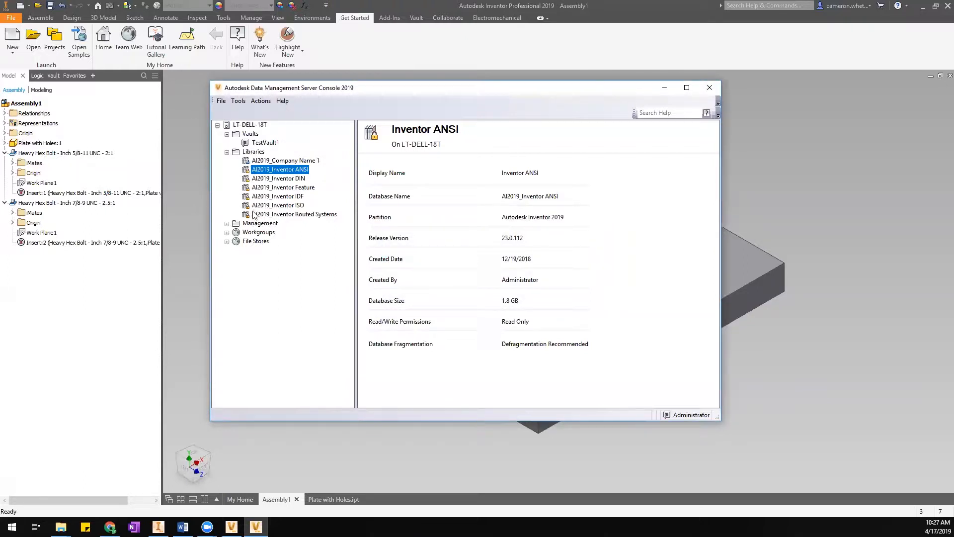
{"action": "left_click", "coordinate": [258, 161]}
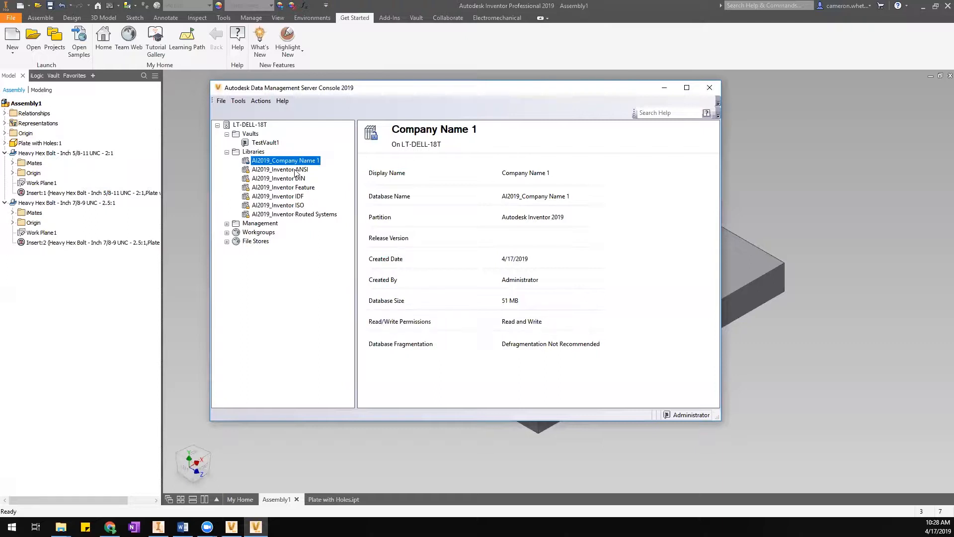
{"action": "left_click", "coordinate": [280, 170]}
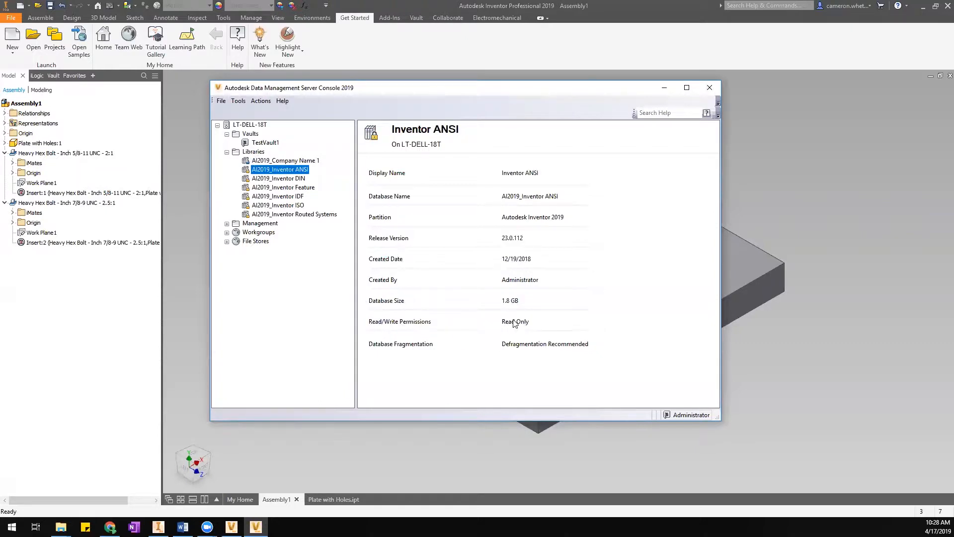
{"action": "left_click", "coordinate": [290, 160]}
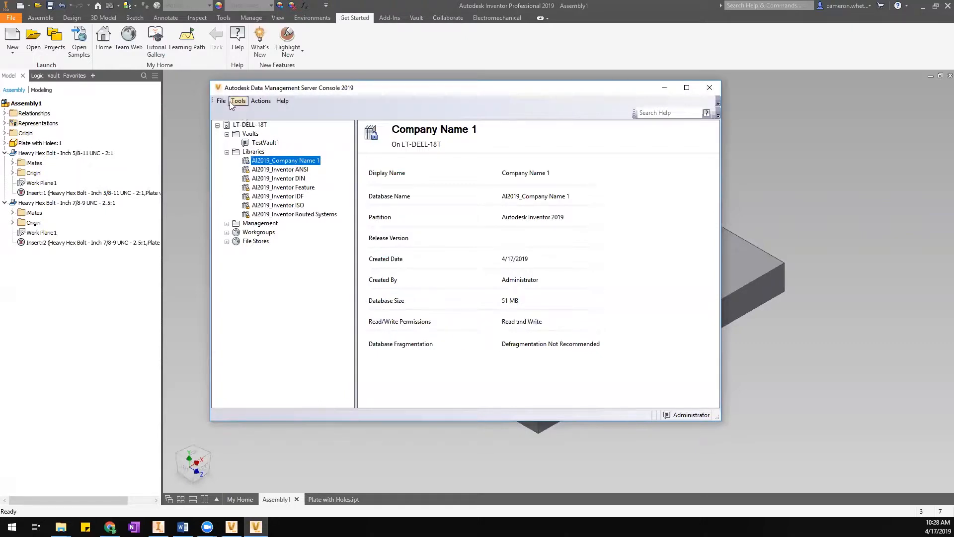
{"action": "left_click", "coordinate": [196, 126]}
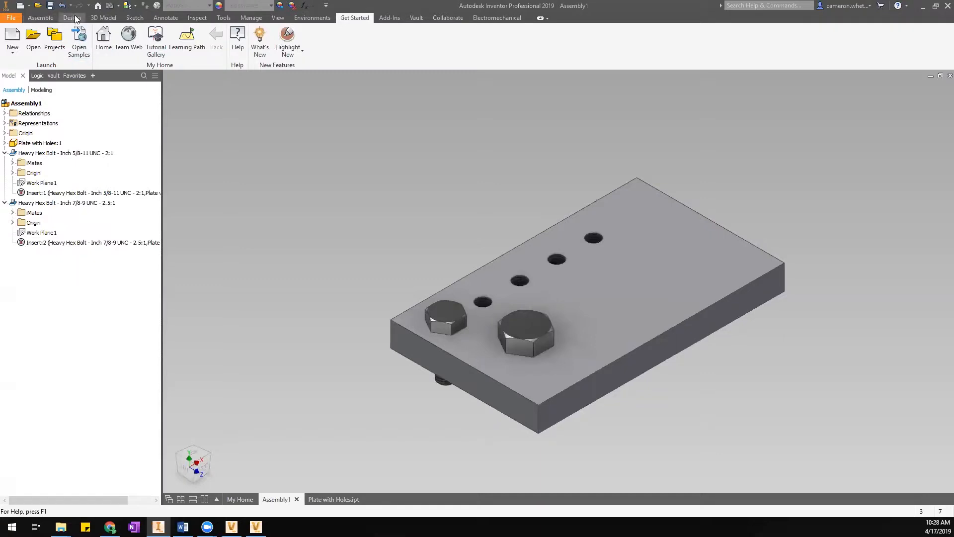
Mark the Company Name 1 library In Use for the Designs project and save the project.
{"action": "left_click", "coordinate": [55, 43]}
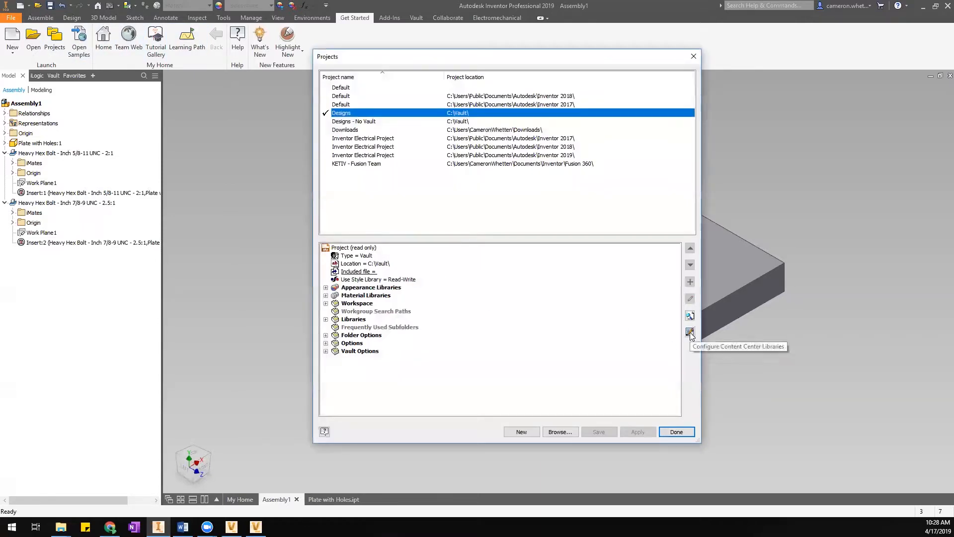
{"action": "left_click", "coordinate": [690, 332]}
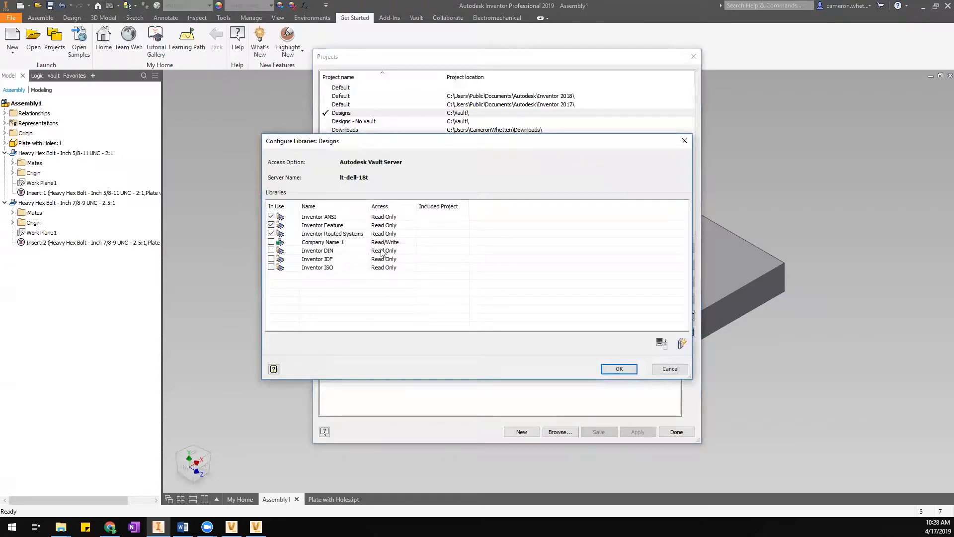
{"action": "left_click", "coordinate": [271, 242]}
{"action": "left_click", "coordinate": [617, 369]}
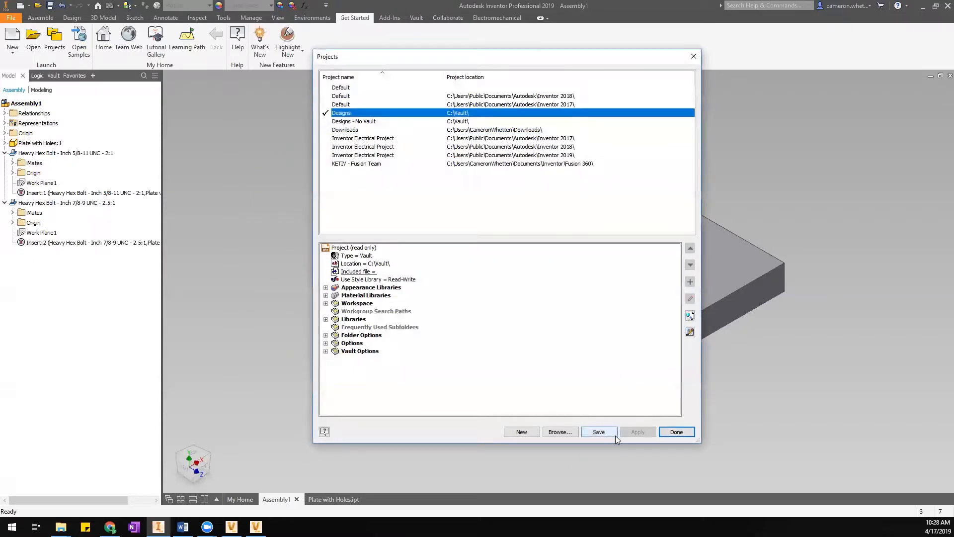
{"action": "left_click", "coordinate": [611, 435]}
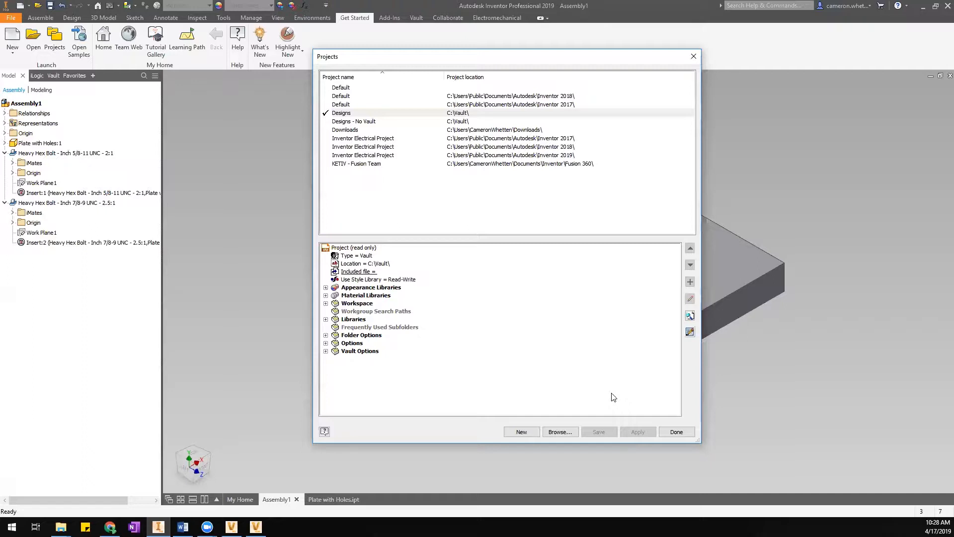
{"action": "left_click", "coordinate": [679, 434]}
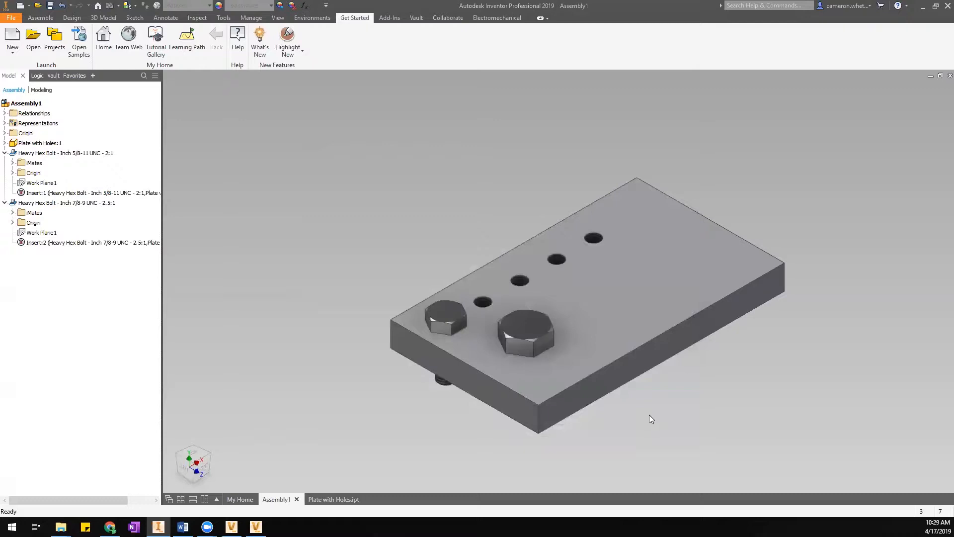
{"action": "left_click", "coordinate": [222, 18]}
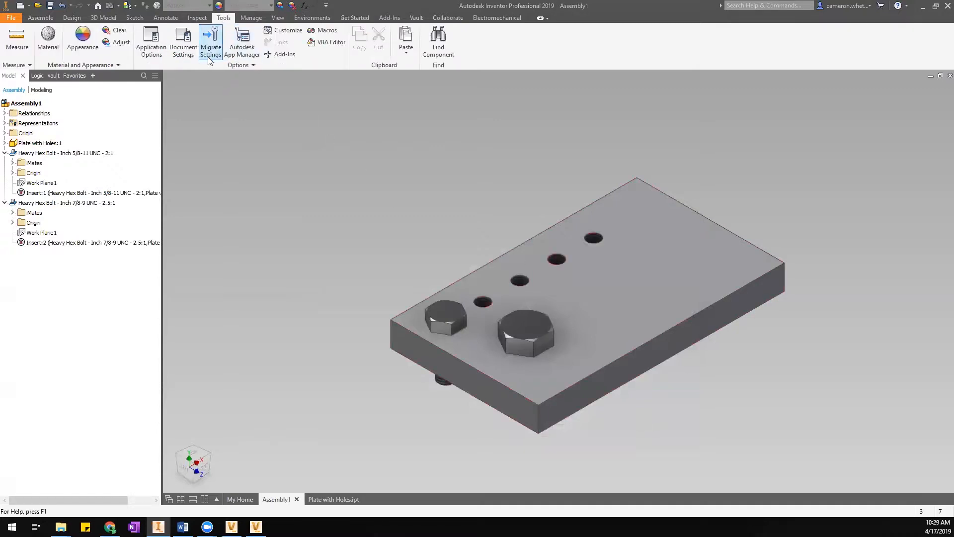
Switch Content Center access from Vault Server to Inventor Desktop Content in Application Options.
{"action": "left_click", "coordinate": [158, 45]}
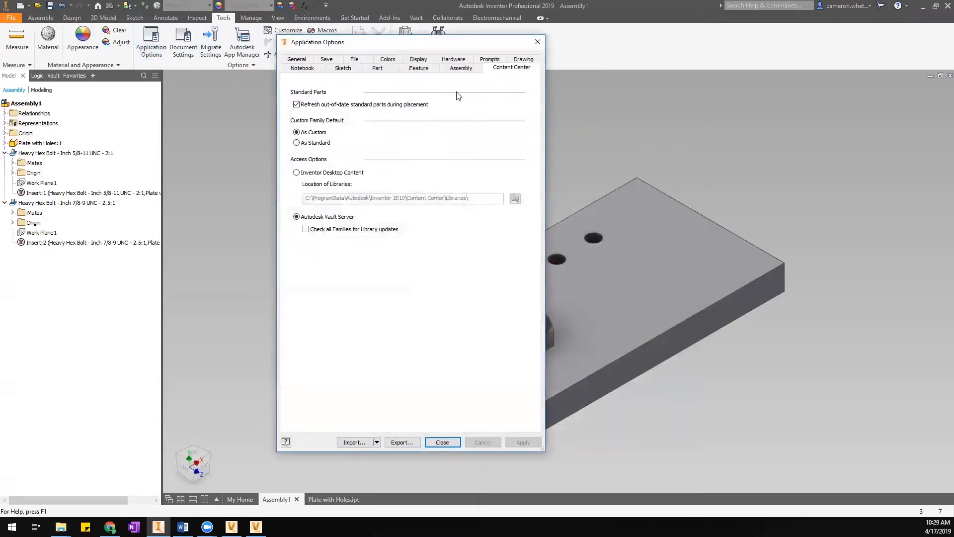
{"action": "left_click", "coordinate": [314, 173]}
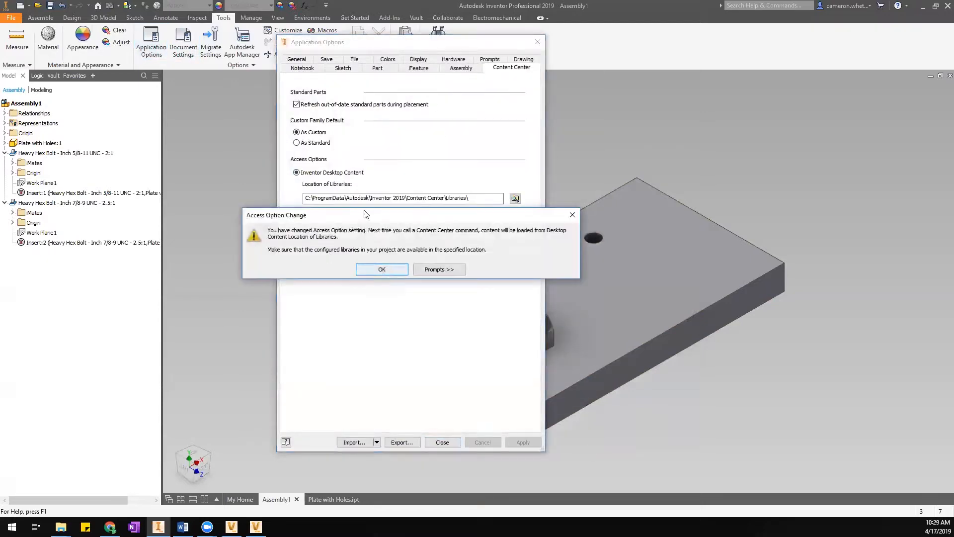
{"action": "left_click", "coordinate": [392, 270]}
{"action": "left_click", "coordinate": [442, 442]}
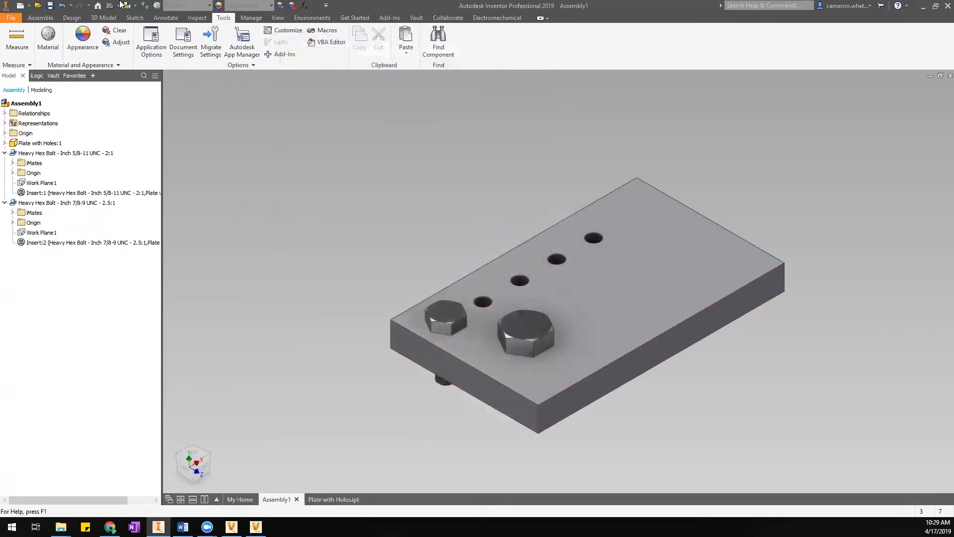
{"action": "left_click", "coordinate": [41, 18]}
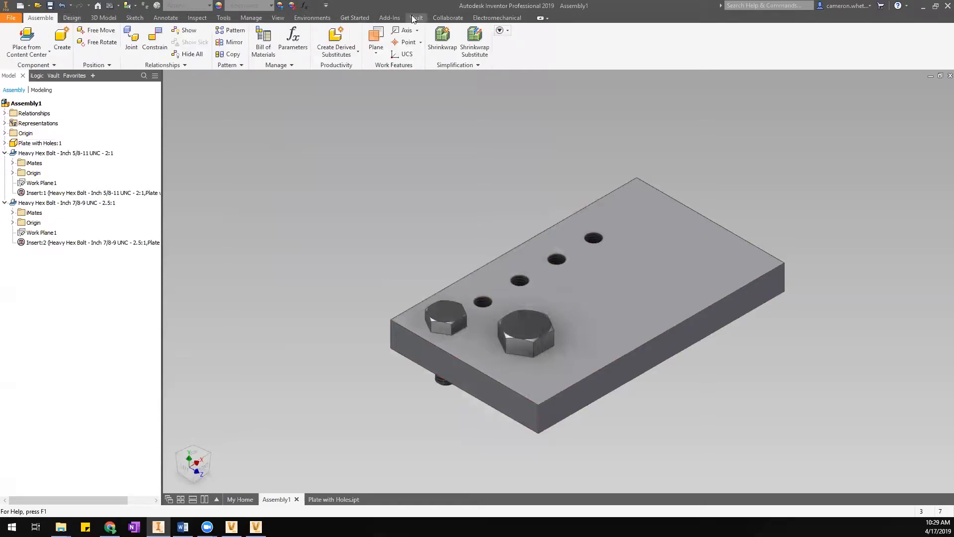
In the Designs project's Content Center libraries, take Company Name 1 out of use.
{"action": "left_click", "coordinate": [354, 18]}
{"action": "left_click", "coordinate": [54, 48]}
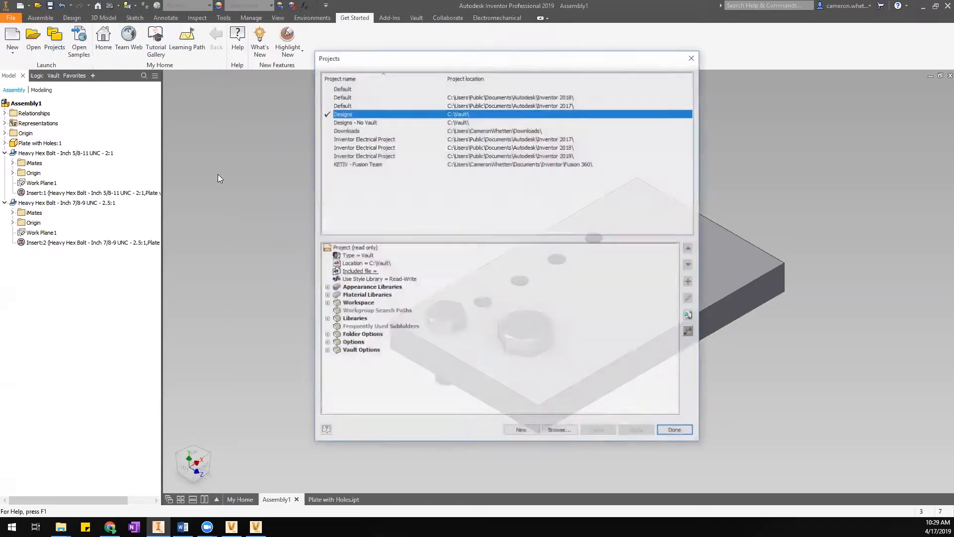
{"action": "left_click", "coordinate": [690, 332]}
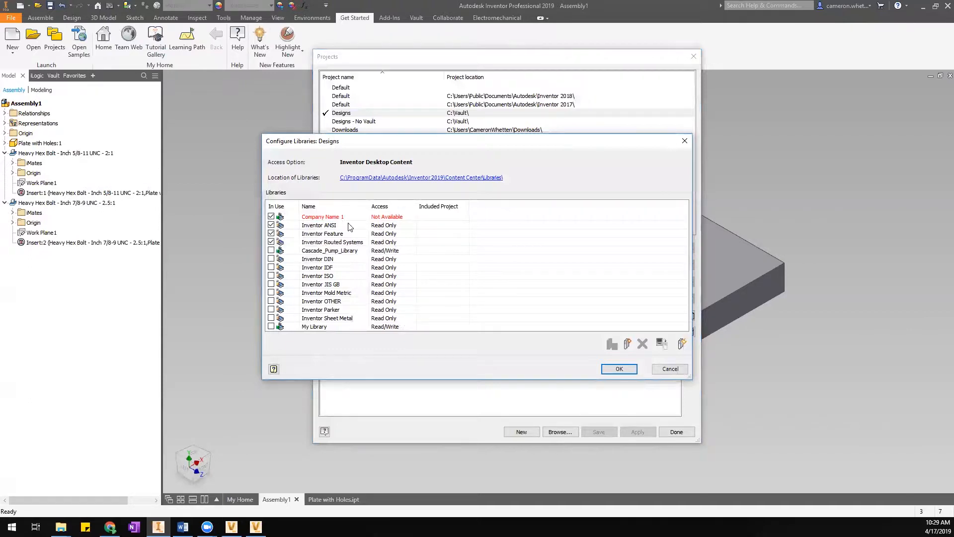
{"action": "left_click", "coordinate": [272, 217]}
Create a new Read/Write desktop library named 'Company Name 2' and apply the configuration.
{"action": "left_click", "coordinate": [627, 346]}
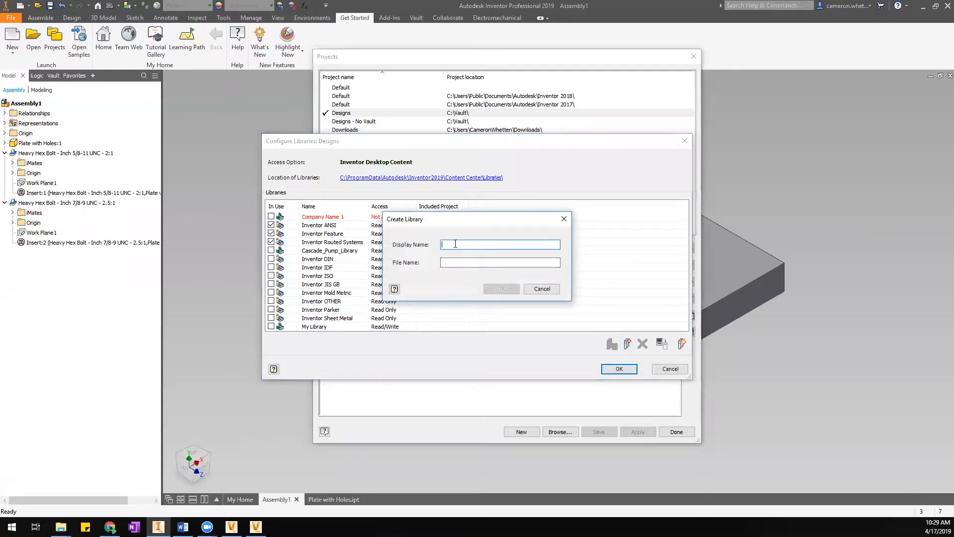
{"action": "type", "text": "Com"}
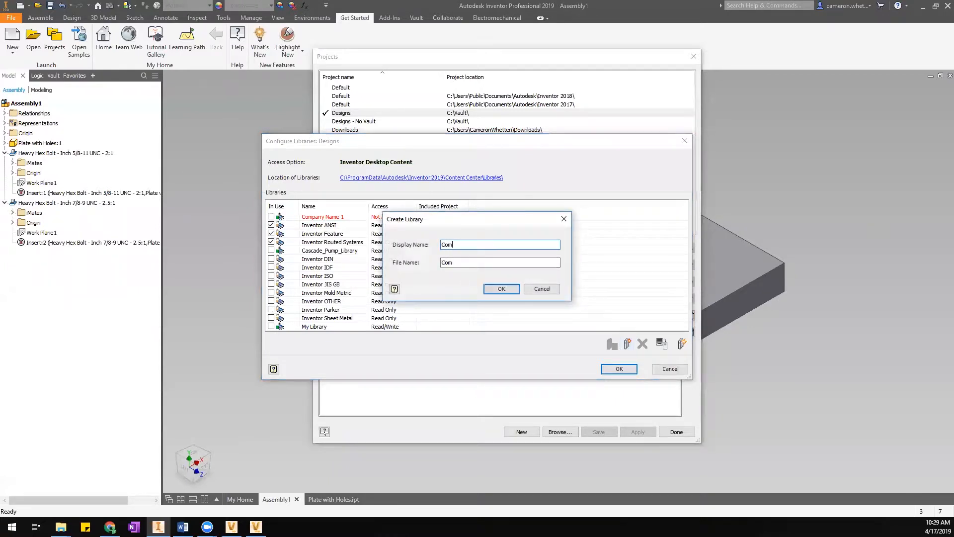
{"action": "type", "text": "pany Name 2"}
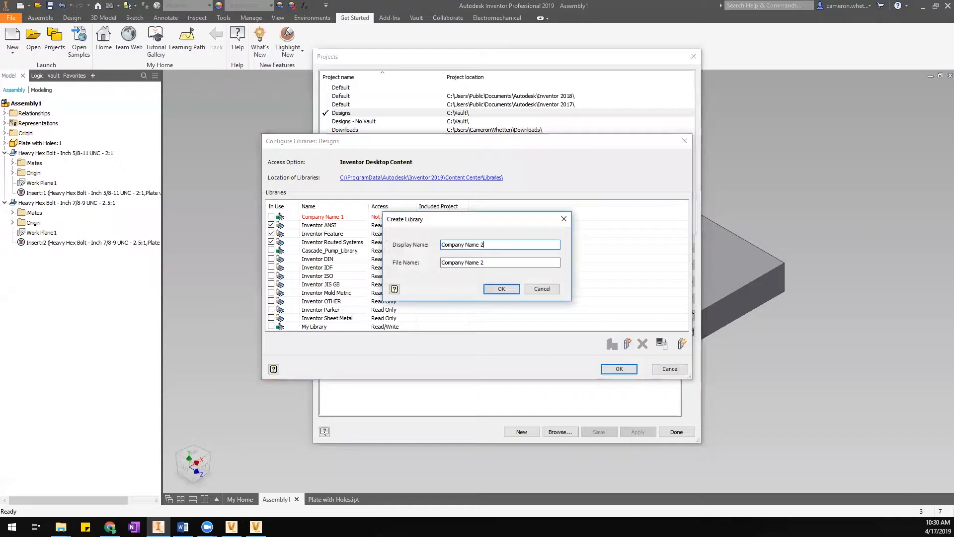
{"action": "left_click", "coordinate": [502, 289]}
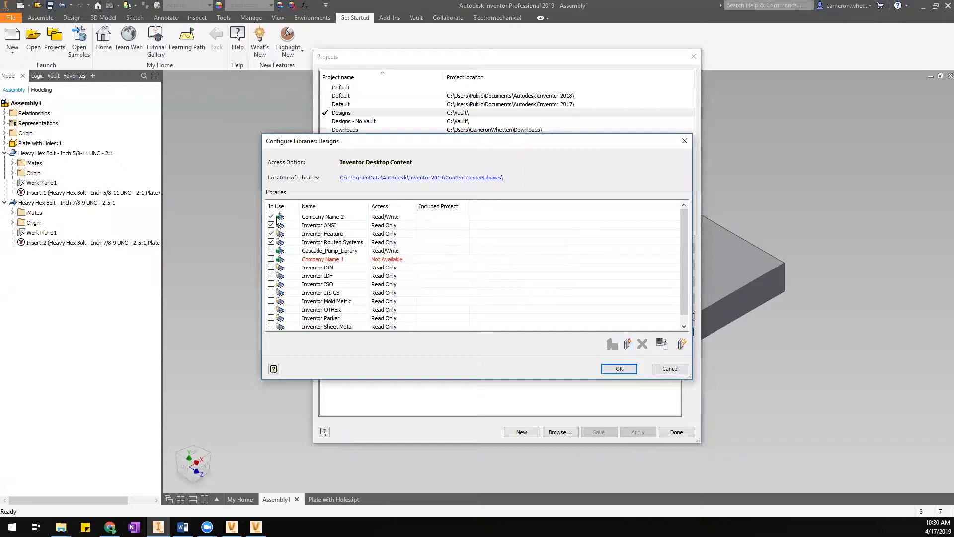
{"action": "left_click", "coordinate": [620, 368]}
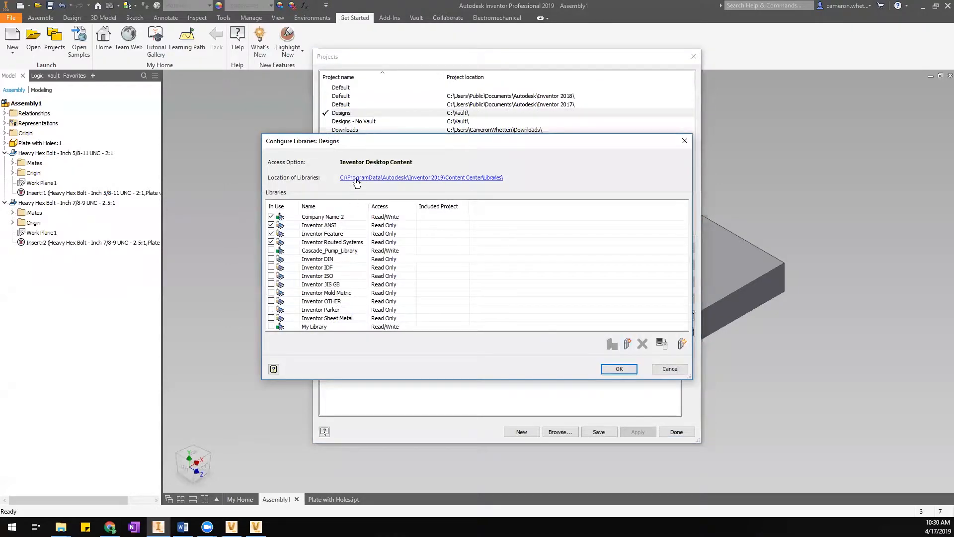
{"action": "left_click", "coordinate": [360, 178]}
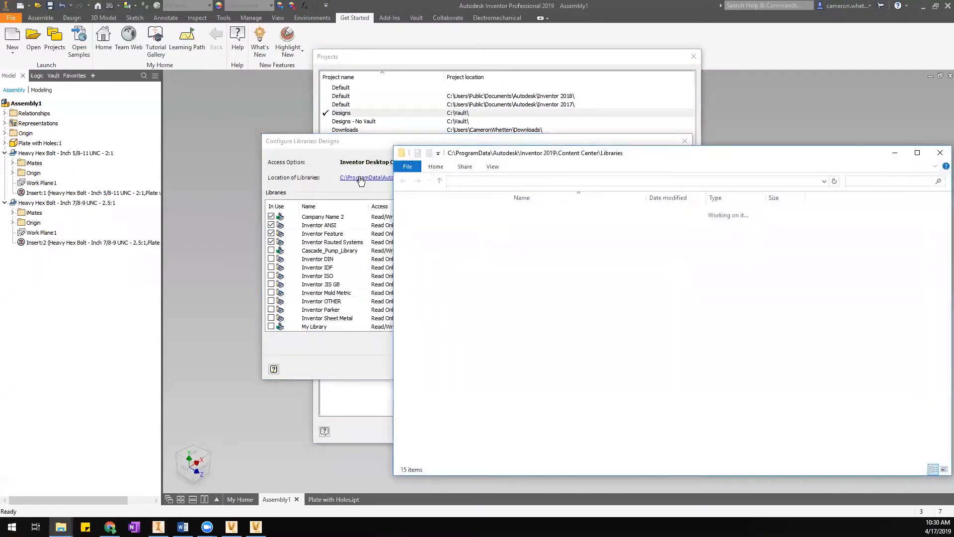
{"action": "left_click_drag", "start_coordinate": [530, 154], "coordinate": [395, 112]}
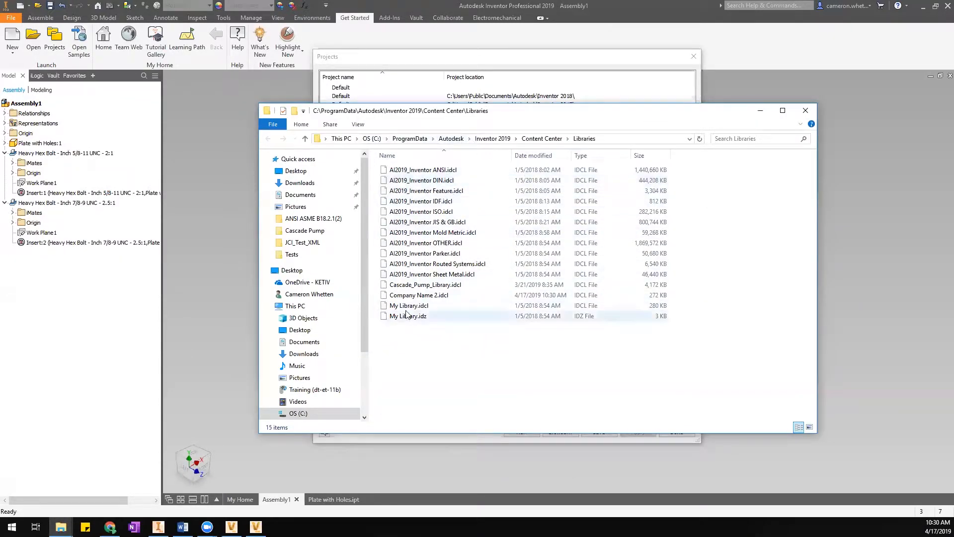
{"action": "left_click", "coordinate": [415, 295]}
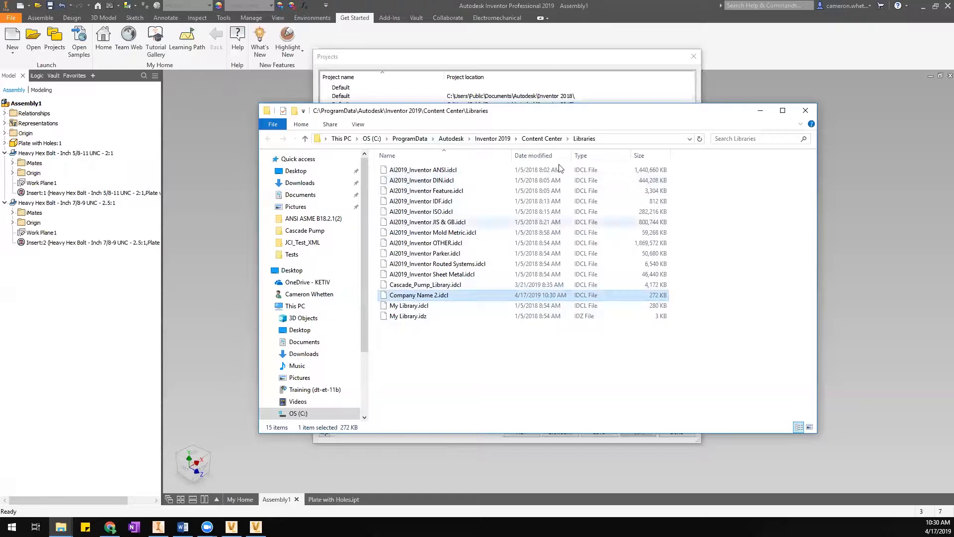
{"action": "left_click_drag", "start_coordinate": [502, 115], "coordinate": [564, 181]}
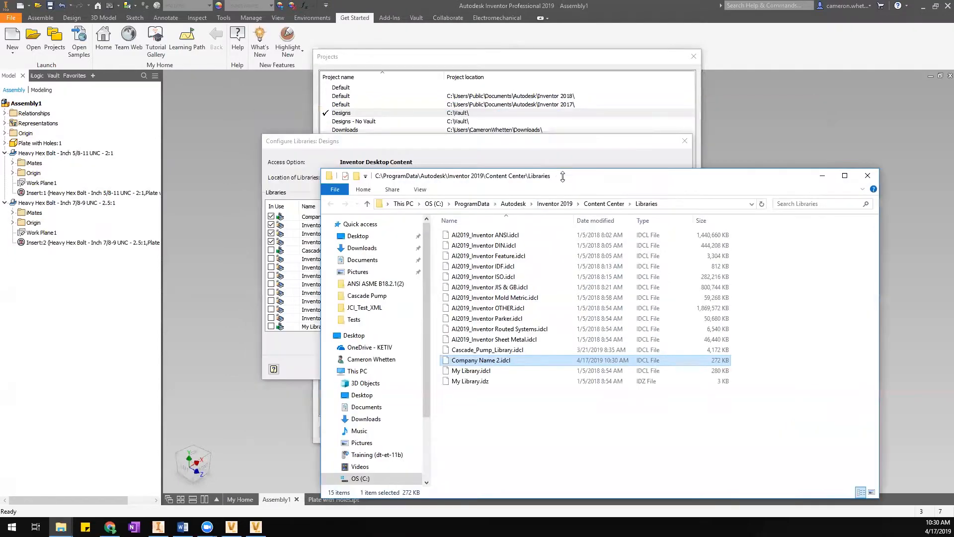
{"action": "left_click", "coordinate": [823, 176]}
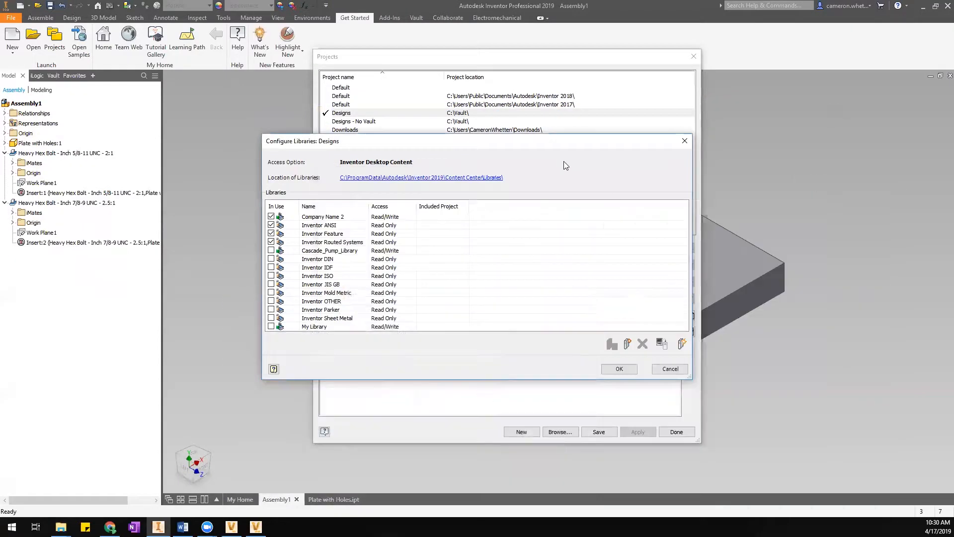
Confirm the Company Name 2 library, save the Designs project and close Projects.
{"action": "left_click_drag", "start_coordinate": [546, 143], "coordinate": [566, 92]}
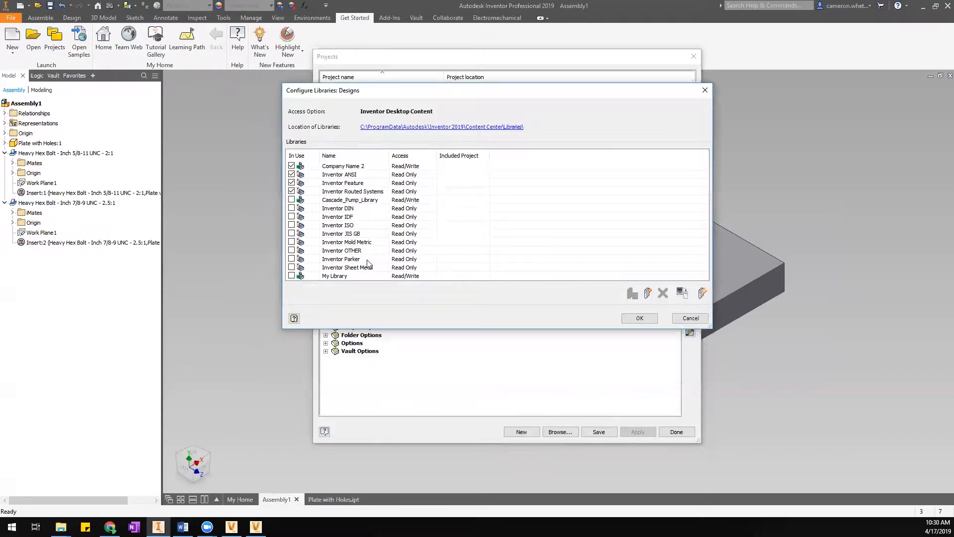
{"action": "left_click", "coordinate": [352, 165]}
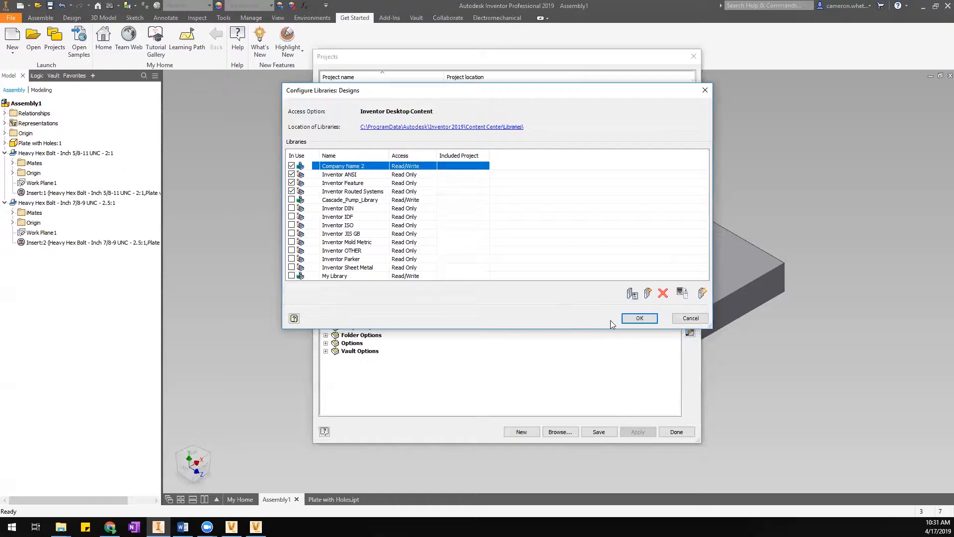
{"action": "left_click", "coordinate": [632, 322]}
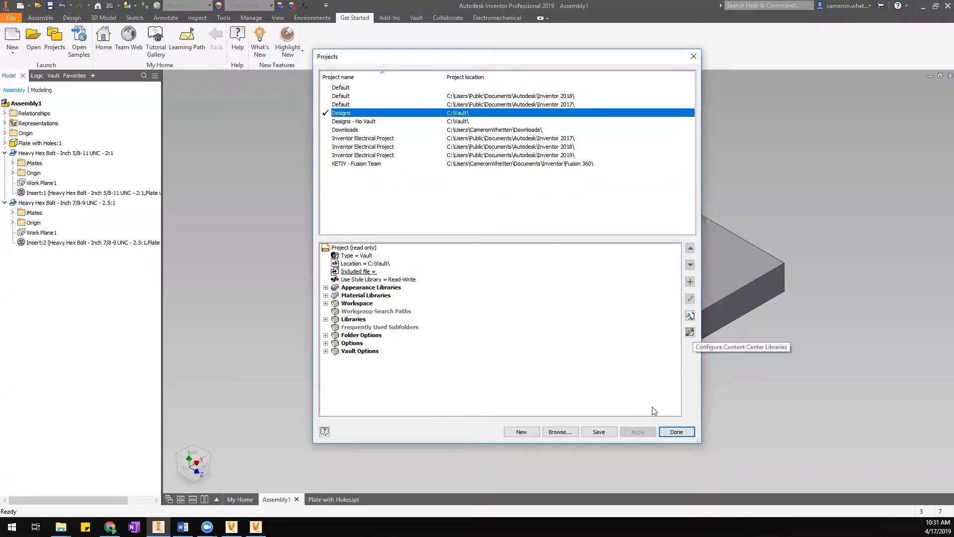
{"action": "left_click", "coordinate": [603, 432]}
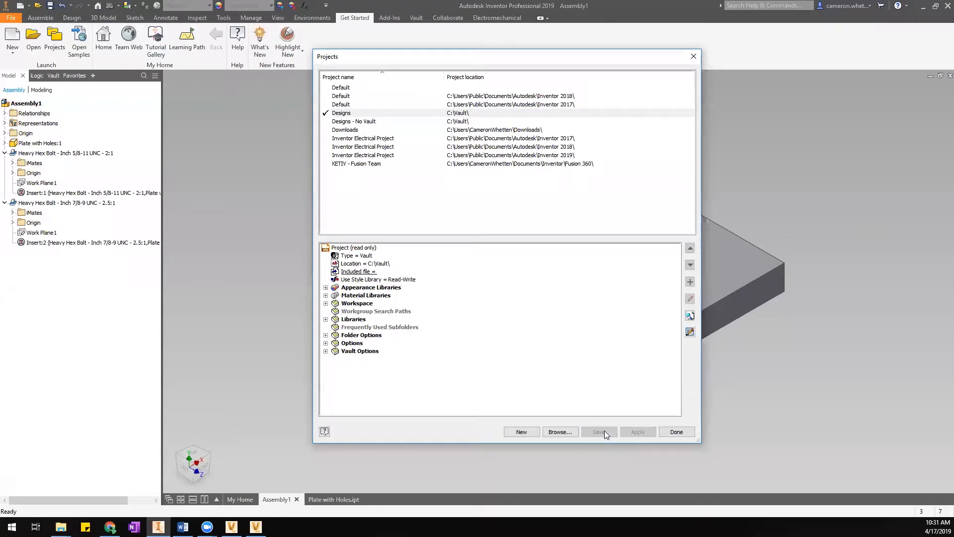
{"action": "left_click", "coordinate": [677, 432]}
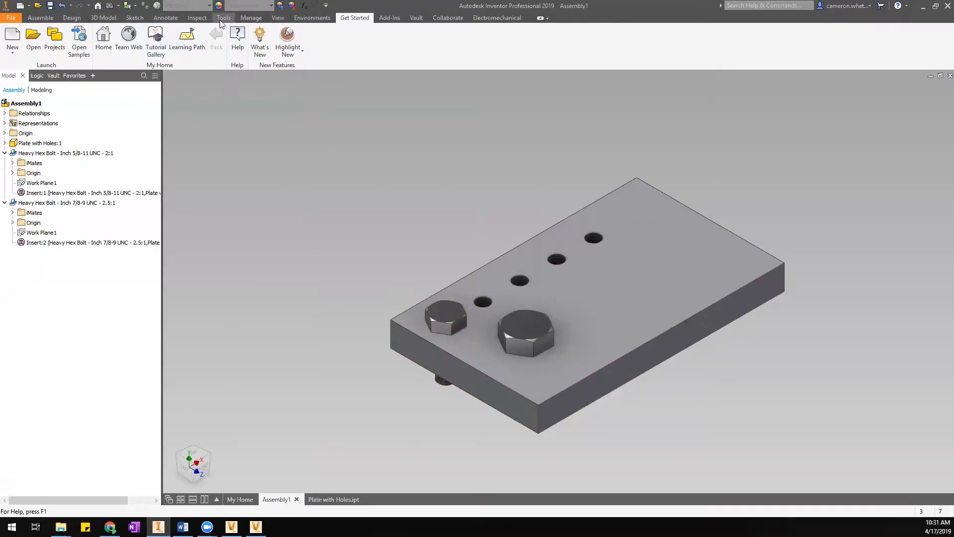
{"action": "left_click", "coordinate": [41, 17]}
Browse the Content Center Fasteners in Place from Content Center, then cancel without placing.
{"action": "left_click", "coordinate": [28, 40]}
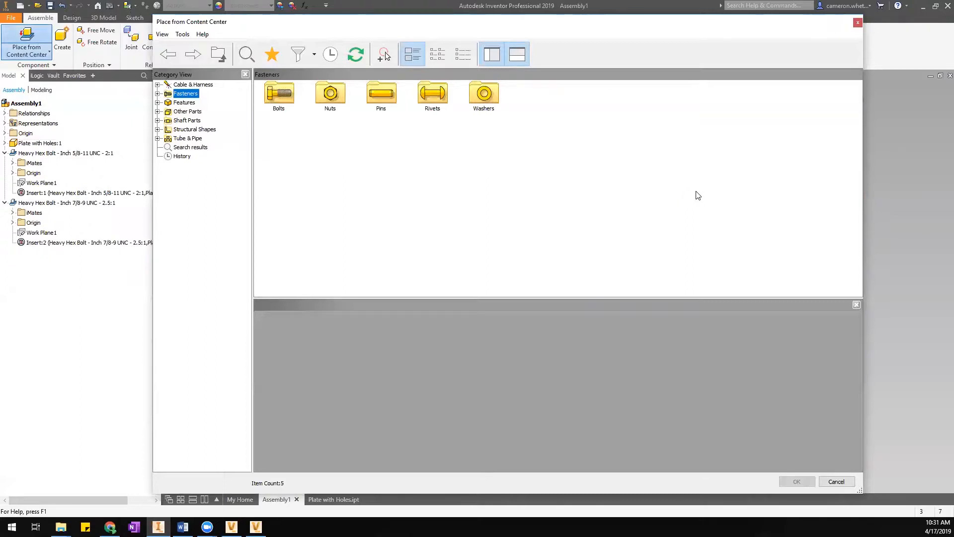
{"action": "left_click", "coordinate": [836, 482]}
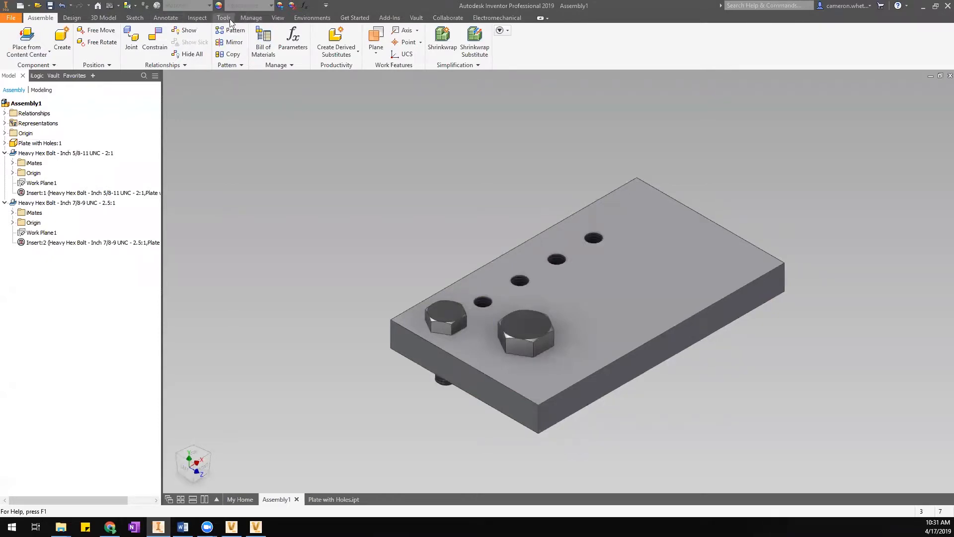
Open the Content Center Editor from Manage, showing the merged Fasteners view.
{"action": "left_click", "coordinate": [252, 19]}
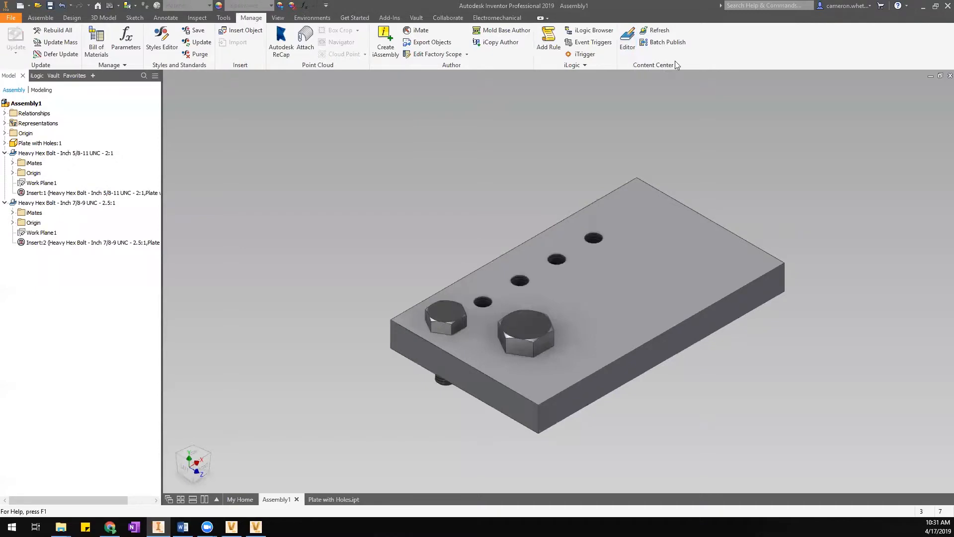
{"action": "left_click", "coordinate": [633, 47]}
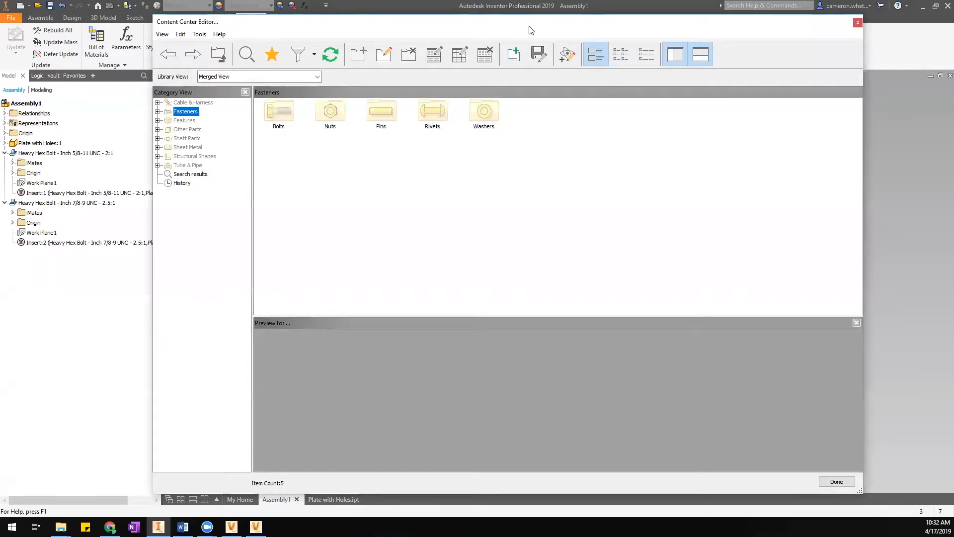
{"action": "left_click_drag", "start_coordinate": [529, 26], "coordinate": [533, 21]}
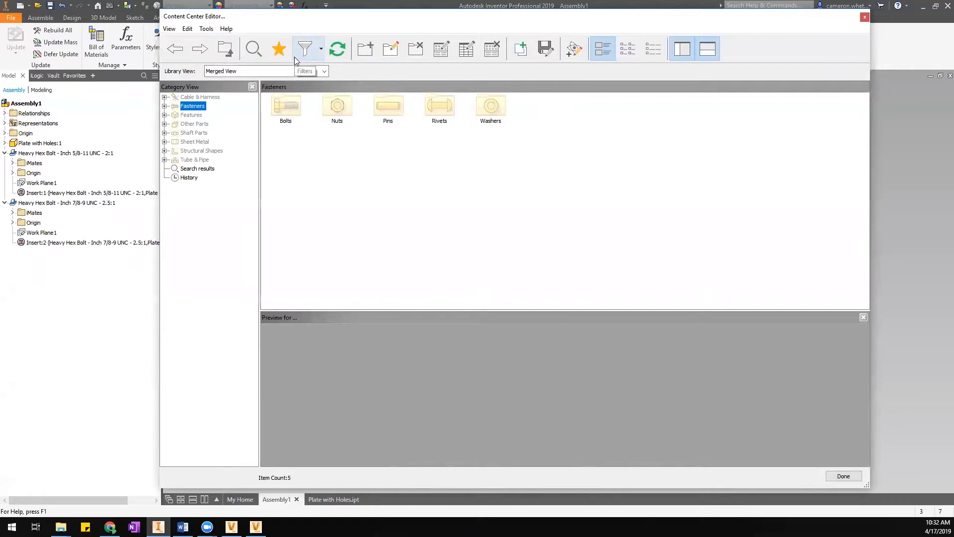
Switch the editor's Library View to the empty Company Name 2 library.
{"action": "left_click", "coordinate": [239, 74]}
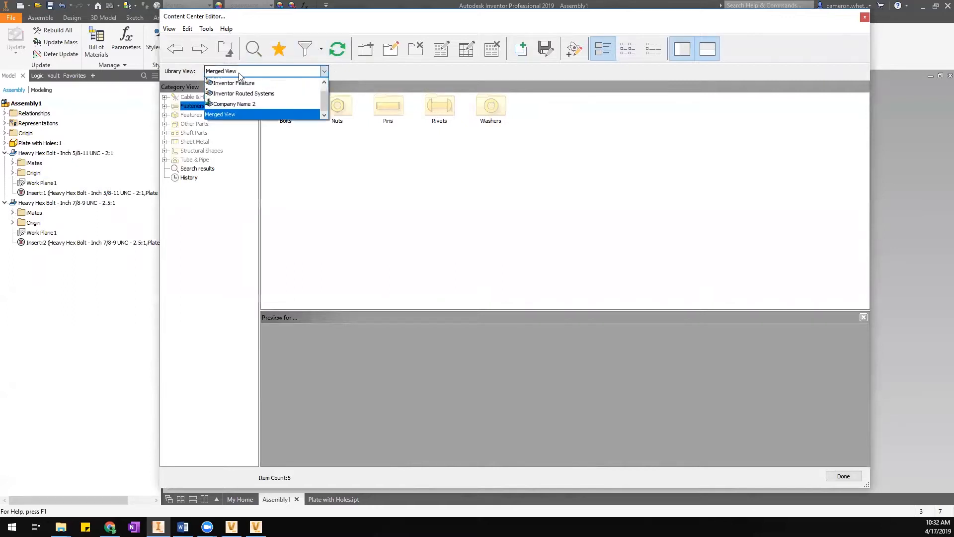
{"action": "left_click_drag", "start_coordinate": [324, 97], "coordinate": [325, 103]}
{"action": "left_click", "coordinate": [249, 104]}
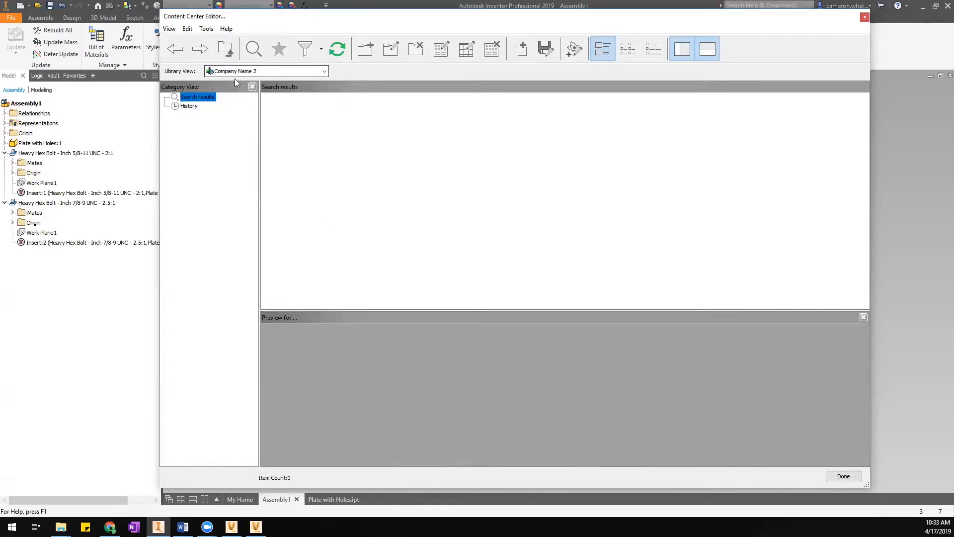
{"action": "left_click", "coordinate": [259, 72]}
Scroll the library list up so Inventor ANSI appears at the top.
{"action": "mouse_move", "coordinate": [324, 107]}
{"action": "left_mouse_down"}
{"action": "mouse_move", "coordinate": [323, 94]}
{"action": "mouse_move", "coordinate": [325, 102]}
{"action": "left_mouse_up"}
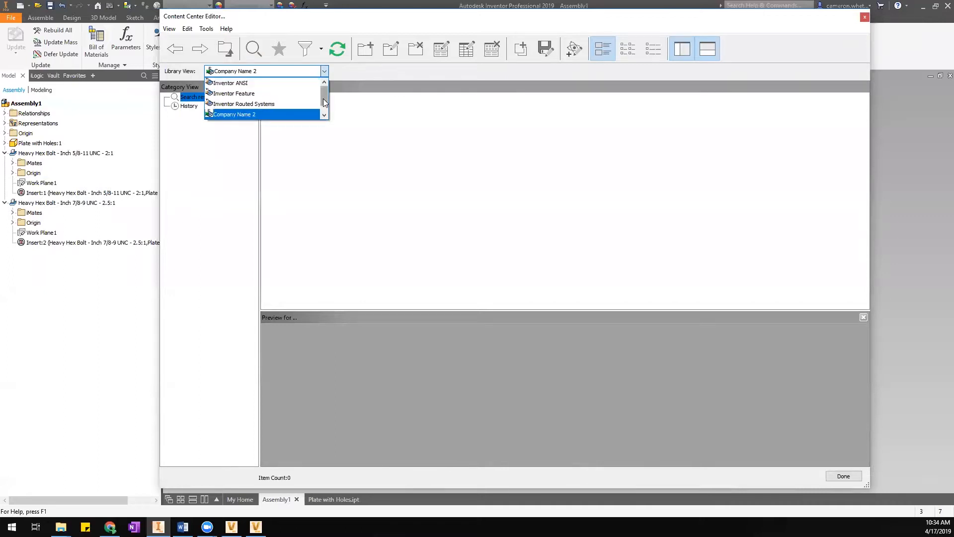
Show Inventor ANSI Tube & Pipe > Fittings > Flanges and preview ASME B16.5 Flange Blind - Class 150.
{"action": "left_click", "coordinate": [252, 85]}
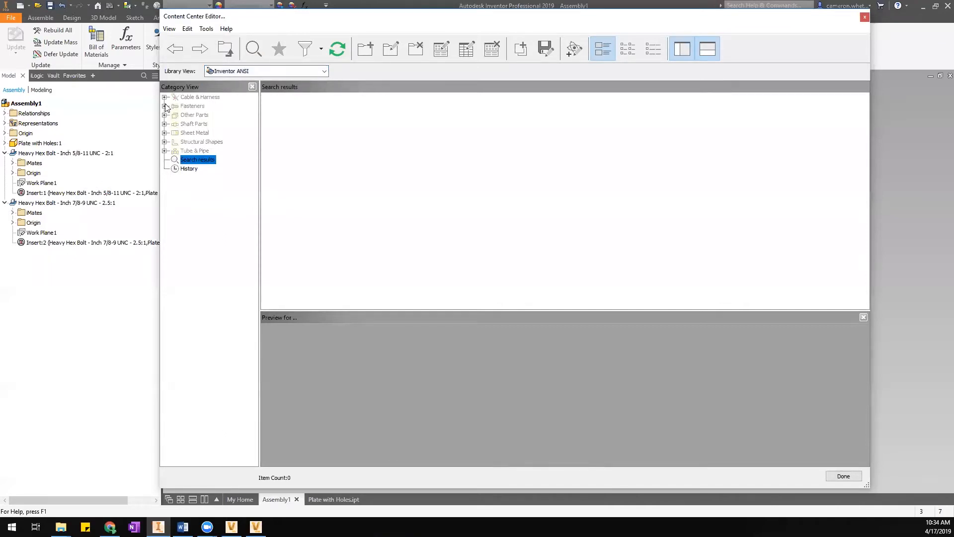
{"action": "left_click", "coordinate": [164, 151]}
{"action": "left_click", "coordinate": [174, 168]}
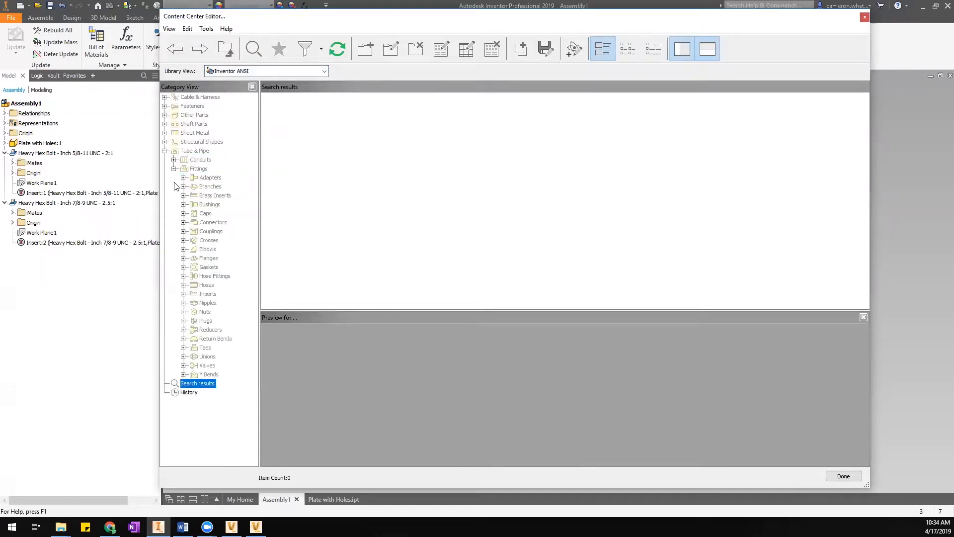
{"action": "left_click", "coordinate": [209, 259]}
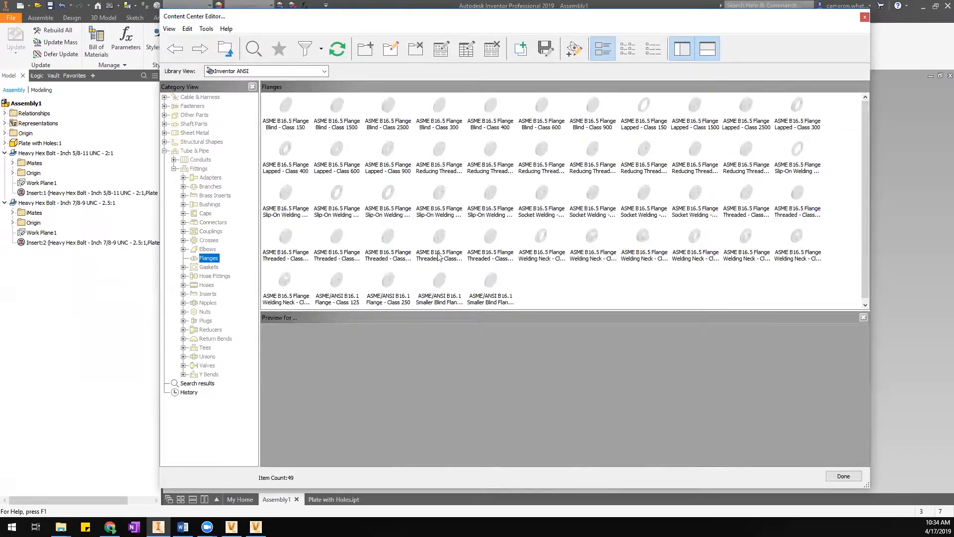
{"action": "left_click", "coordinate": [294, 109]}
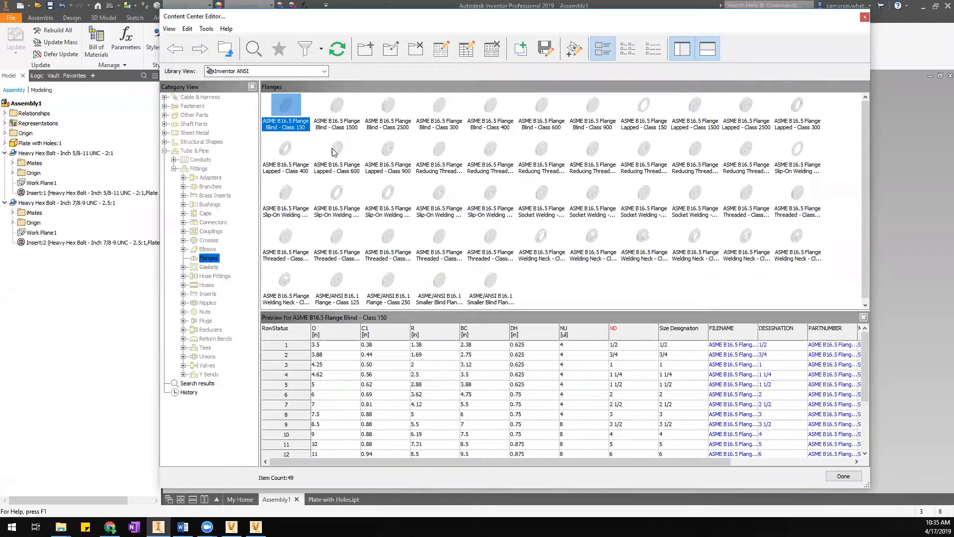
Bring up the Blind Class 150 flange family's context menu at Save Copy As.
{"action": "right_click", "coordinate": [294, 107]}
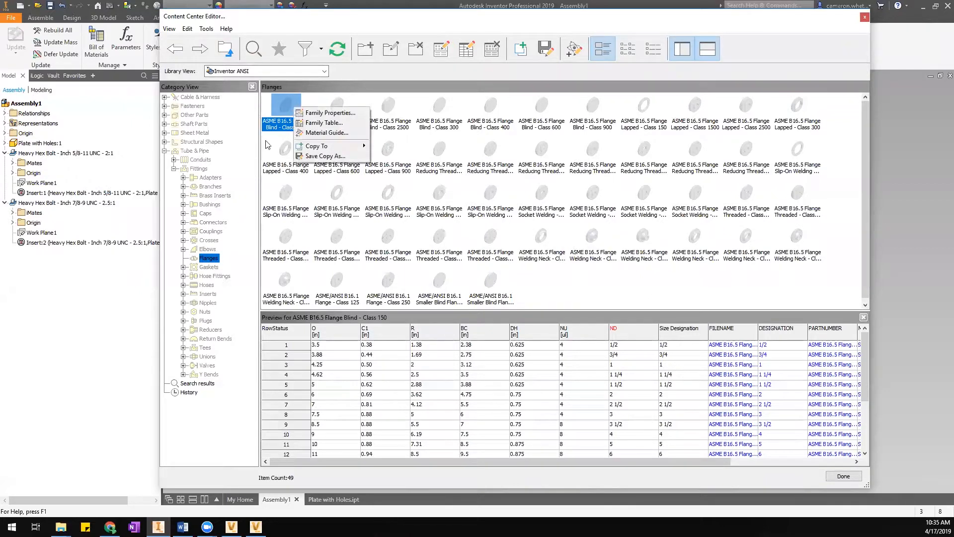
{"action": "left_click", "coordinate": [272, 108]}
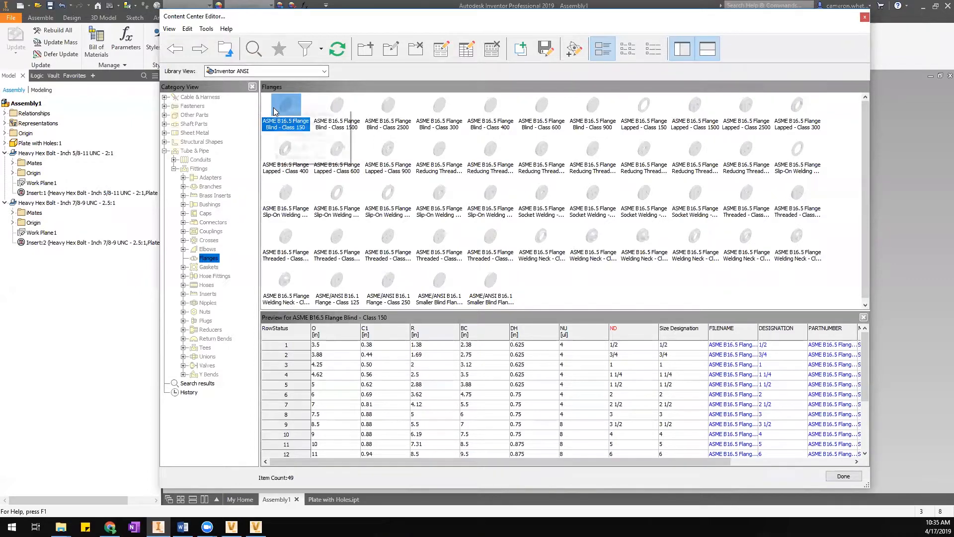
{"action": "right_click", "coordinate": [274, 108]}
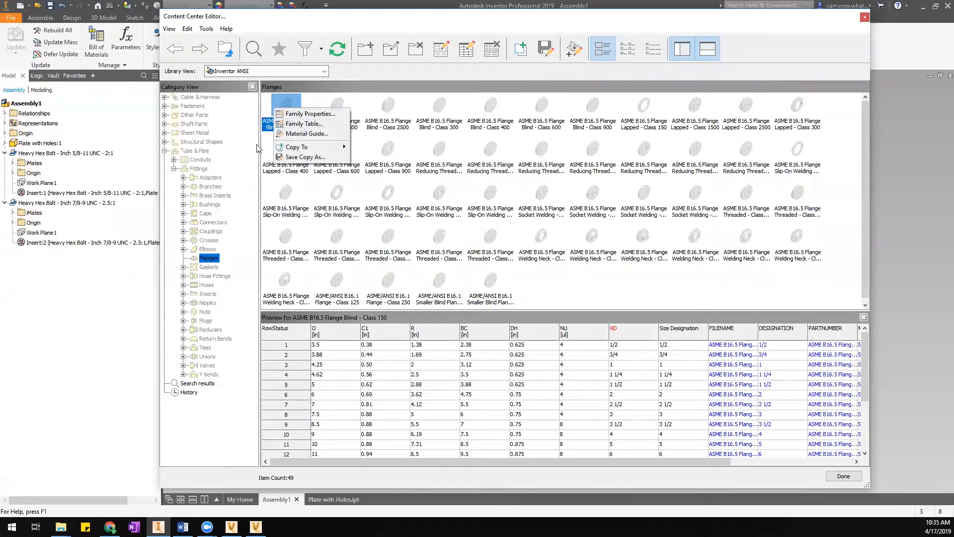
{"action": "mouse_move", "coordinate": [277, 148]}
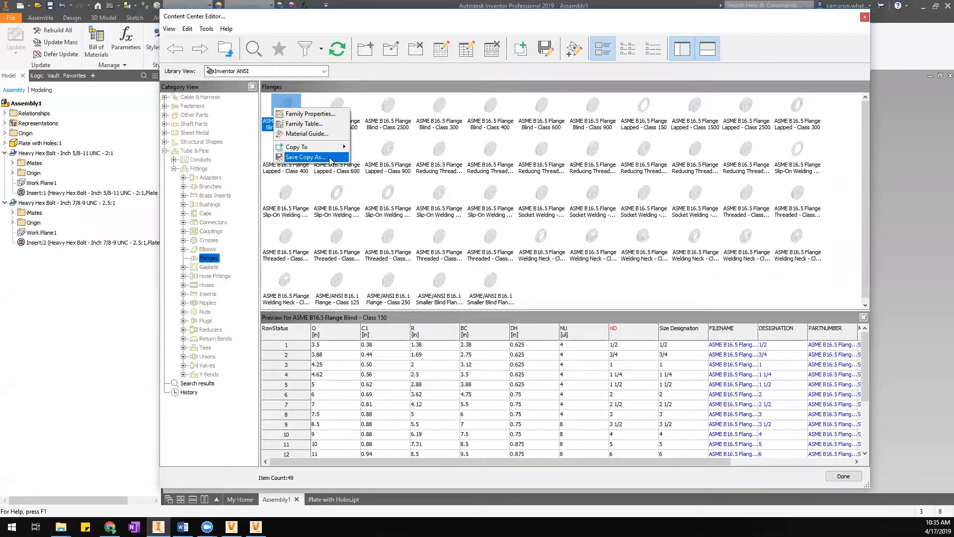
{"action": "mouse_move", "coordinate": [332, 151]}
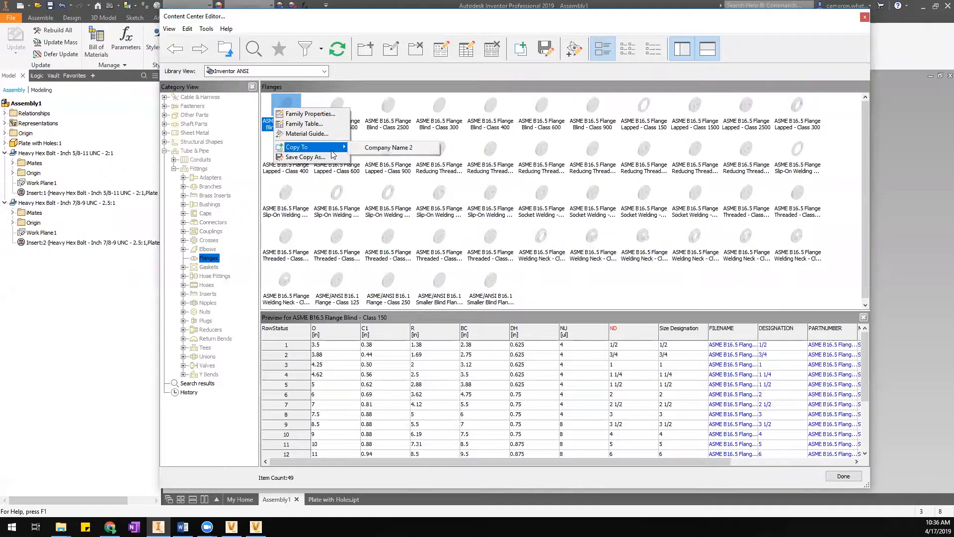
Save a copy of the Blind Class 150 flange family into the Company Name 2 library as an independent family.
{"action": "left_click", "coordinate": [302, 157]}
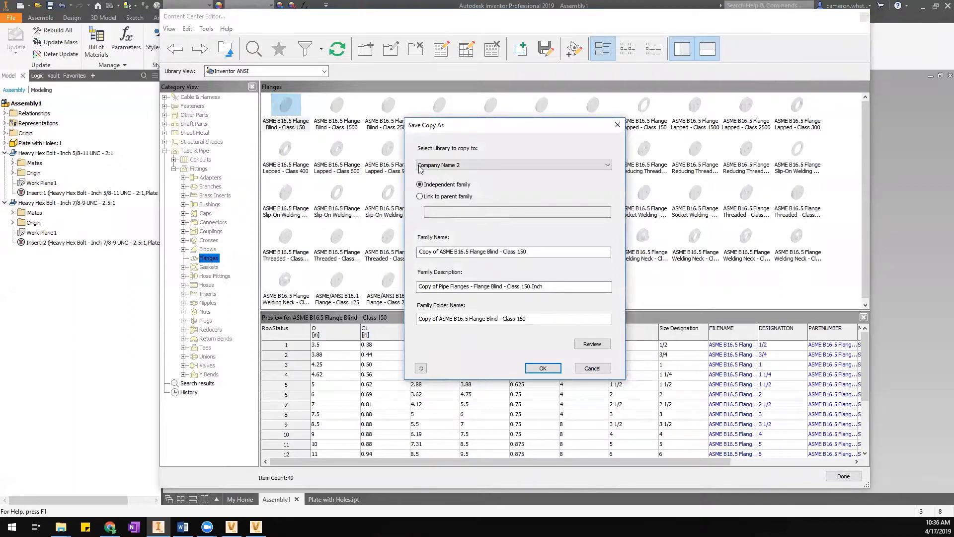
{"action": "left_click_drag", "start_coordinate": [462, 130], "coordinate": [474, 128]}
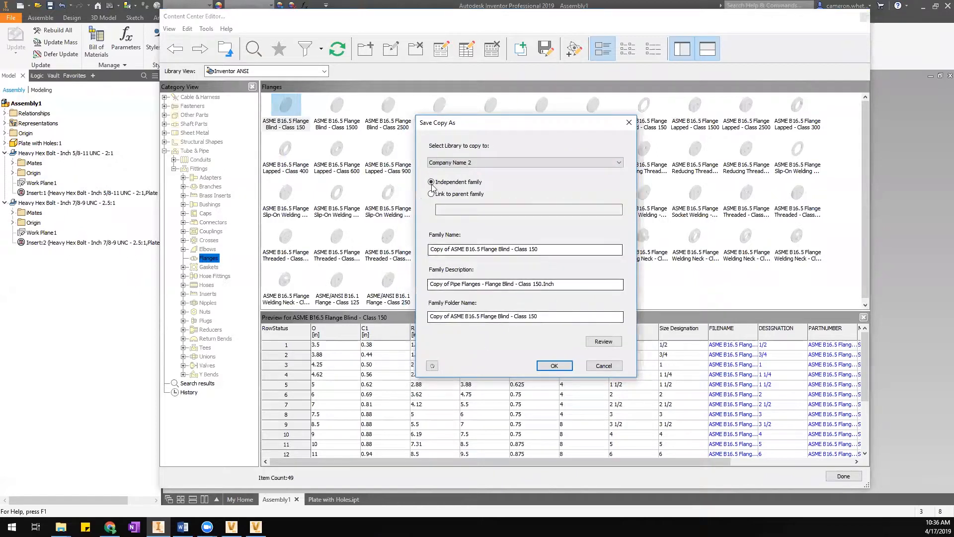
{"action": "left_click", "coordinate": [436, 167]}
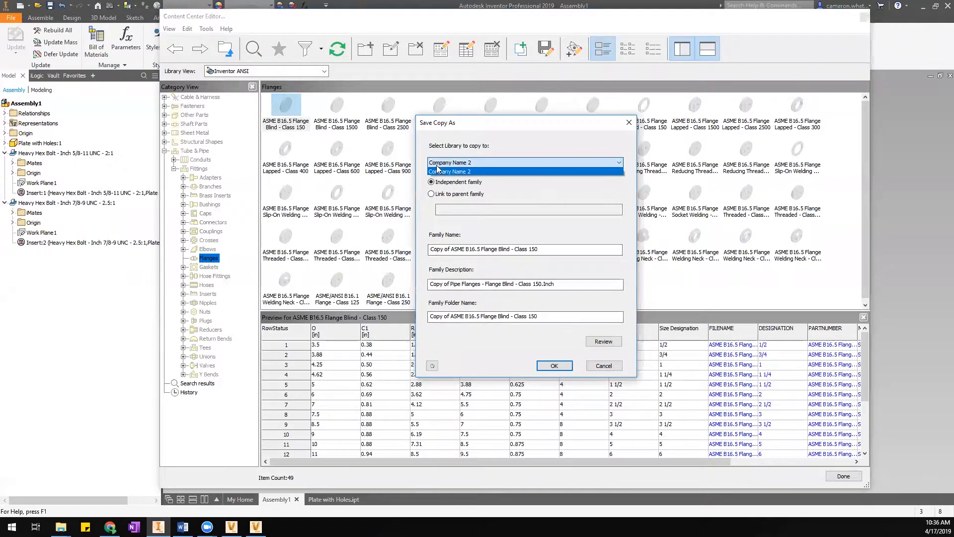
{"action": "left_click", "coordinate": [443, 170]}
{"action": "left_click", "coordinate": [444, 165]}
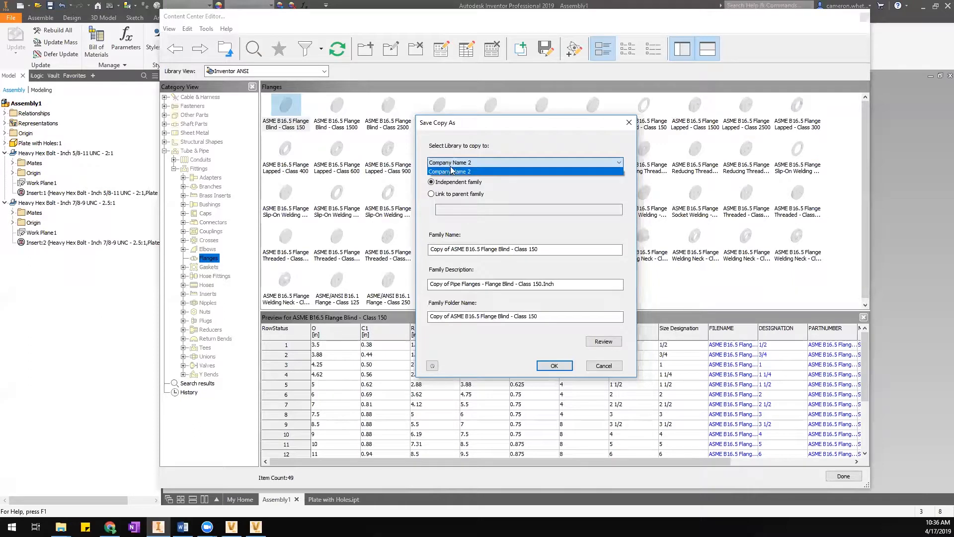
{"action": "left_click", "coordinate": [467, 171]}
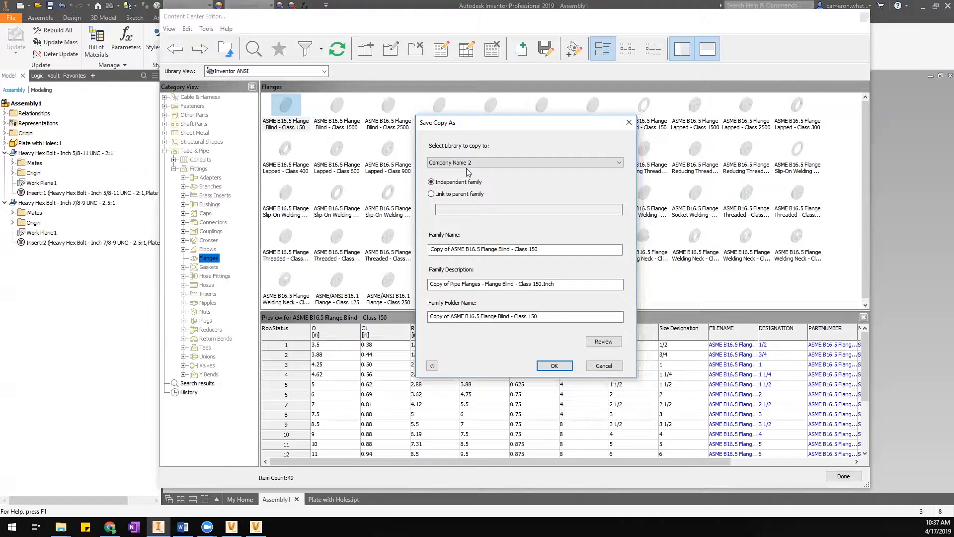
Check Company Name 2.idcl in the Content Center Libraries folder, then return to Save Copy As.
{"action": "left_click", "coordinate": [60, 526]}
{"action": "mouse_move", "coordinate": [141, 493]}
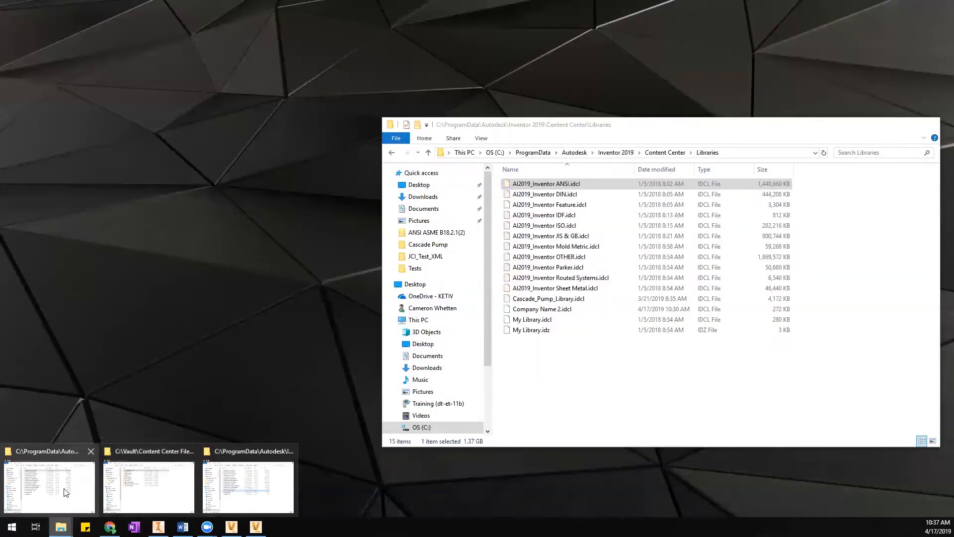
{"action": "left_click", "coordinate": [249, 489]}
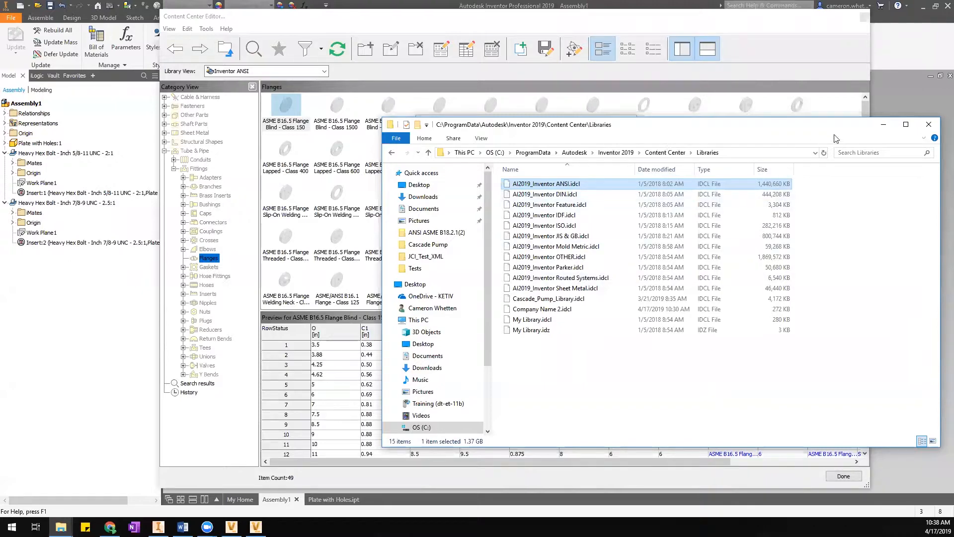
{"action": "left_click", "coordinate": [767, 26]}
Keep Company Name 2 as the target library and select the existing family name.
{"action": "left_click", "coordinate": [448, 162]}
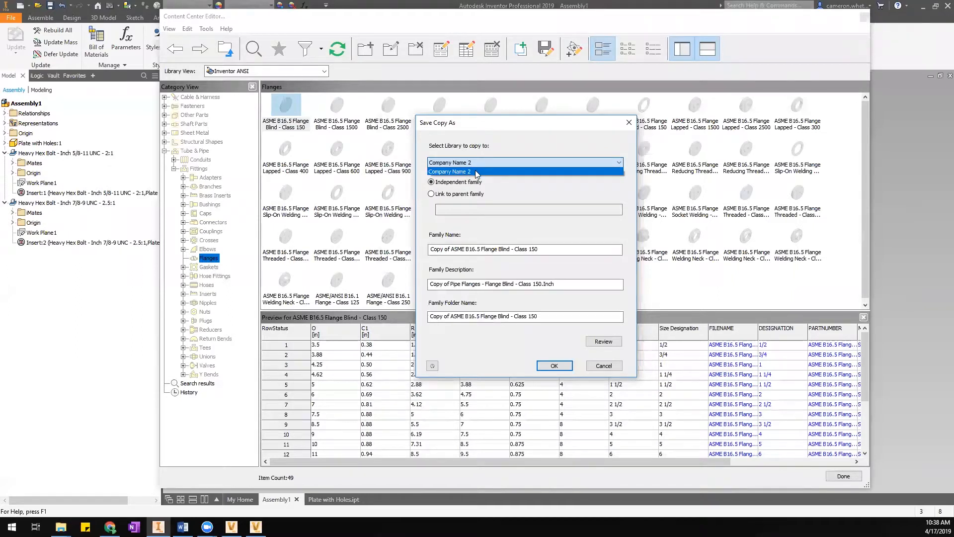
{"action": "left_click", "coordinate": [476, 173]}
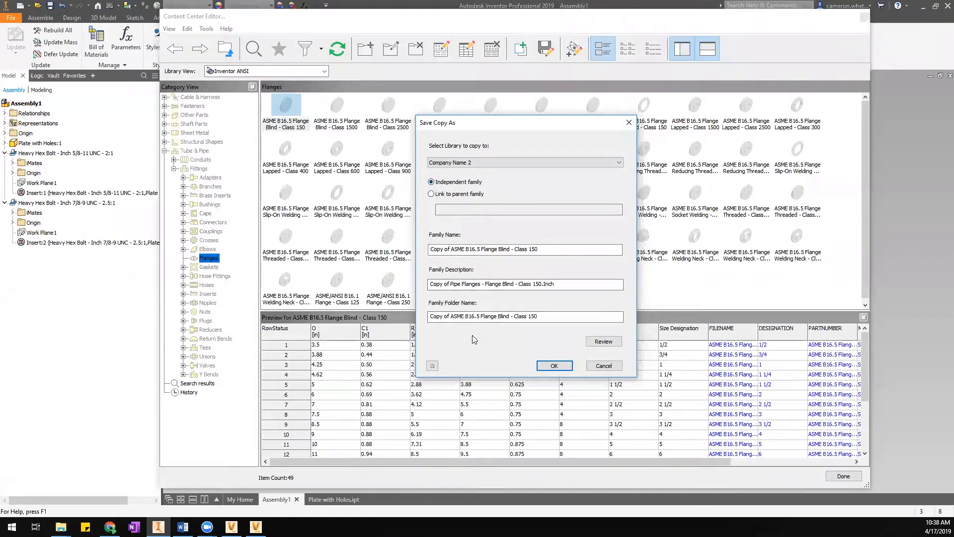
{"action": "left_click_drag", "start_coordinate": [562, 252], "coordinate": [324, 244]}
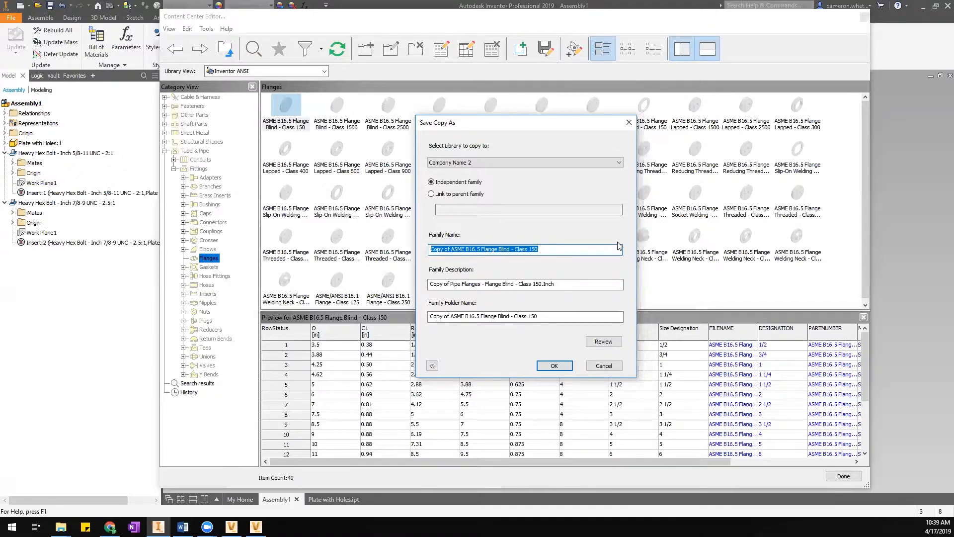
Rename the family to 'FLANGE, BLIND, RF, CL 150, A105' and select the description text.
{"action": "type", "text": "BLIND"}
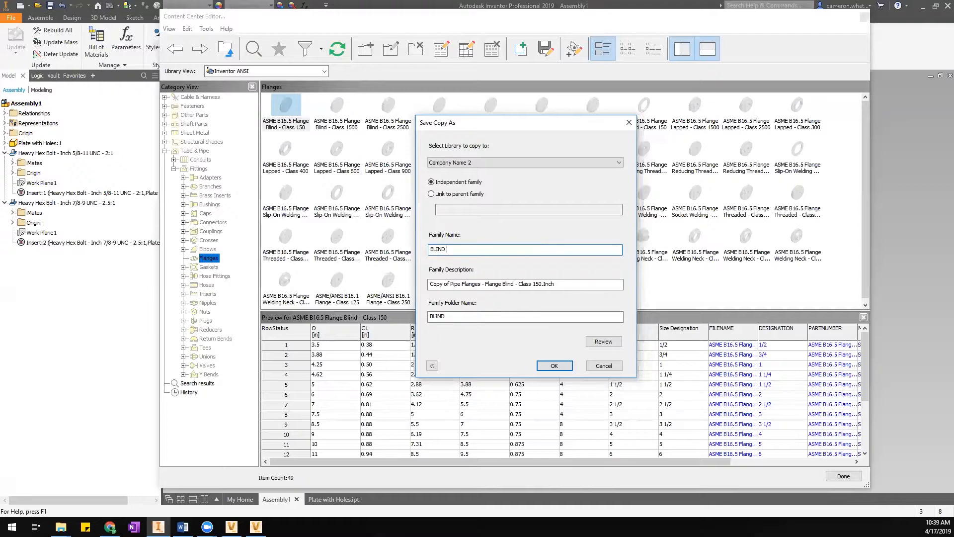
{"action": "key", "text": "BackSpace"}
{"action": "key", "text": "BackSpace"}
{"action": "key", "text": "BackSpace"}
{"action": "key", "text": "BackSpace"}
{"action": "type", "text": "FLANGE, BLIND, RF, CL 150, A105"}
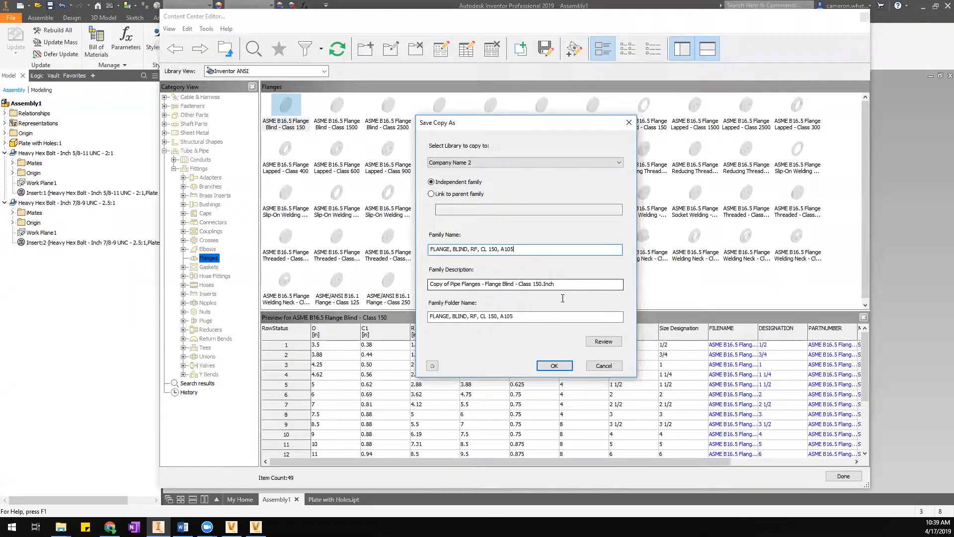
{"action": "left_click", "coordinate": [443, 283]}
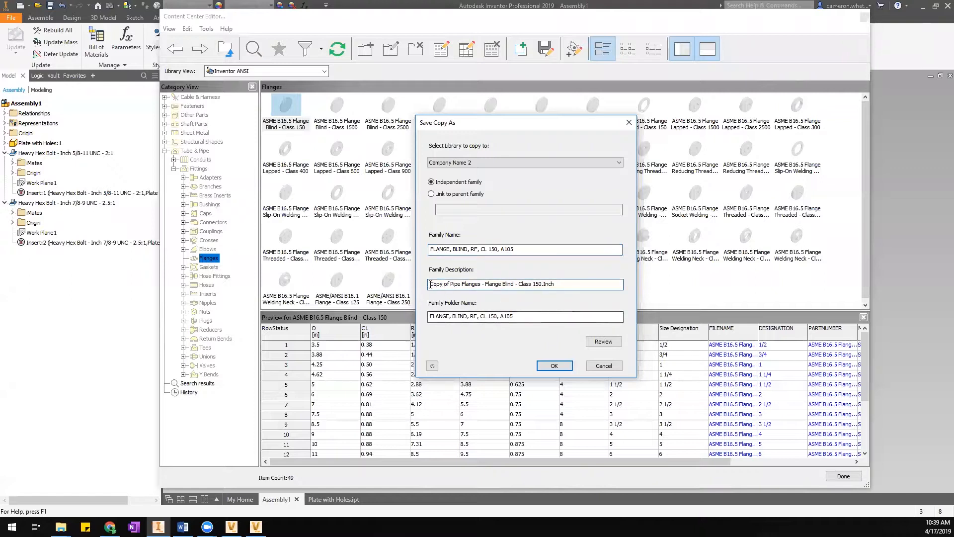
{"action": "left_click_drag", "start_coordinate": [571, 286], "coordinate": [299, 303]}
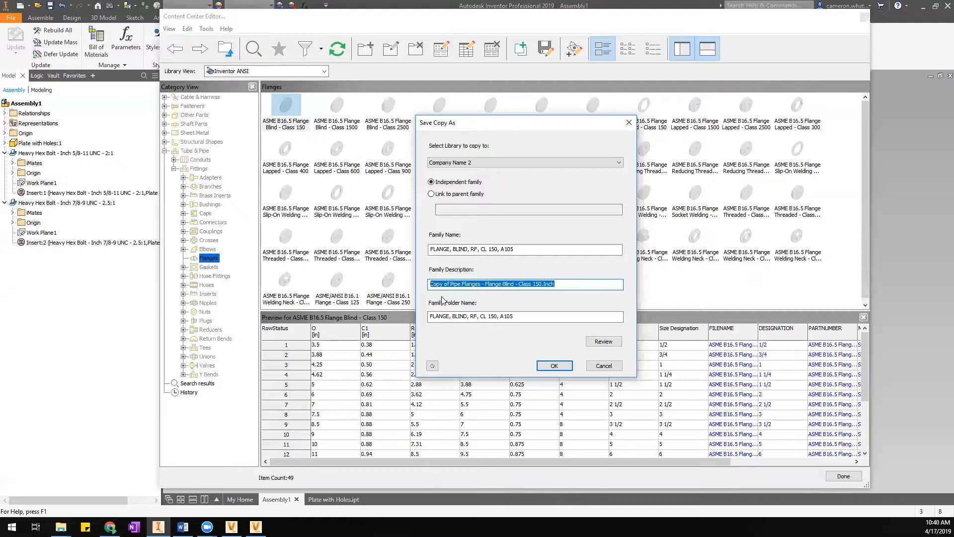
Set the family description to 'FLANGE, BLIND, RAISED FACE, CLASS 150, A105'.
{"action": "left_click_drag", "start_coordinate": [555, 284], "coordinate": [443, 294]}
{"action": "type", "text": "FLANGE"}
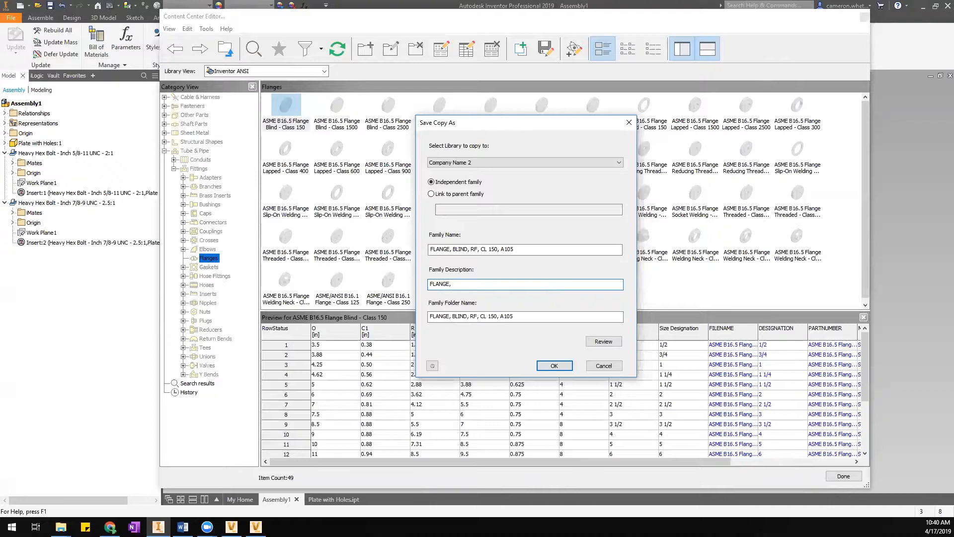
{"action": "type", "text": ", BLIND"}
{"action": "type", "text": ", A"}
{"action": "key", "text": "BackSpace"}
{"action": "type", "text": "RAISED FACE, CLASS 150, A105"}
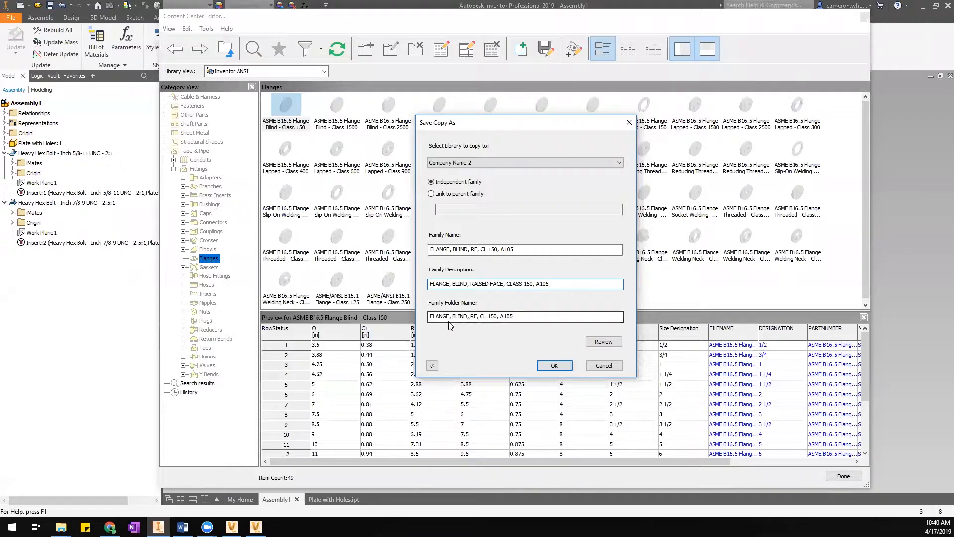
Set the family folder name to 'FLANGE' and confirm the copy.
{"action": "left_click_drag", "start_coordinate": [517, 316], "coordinate": [420, 316]}
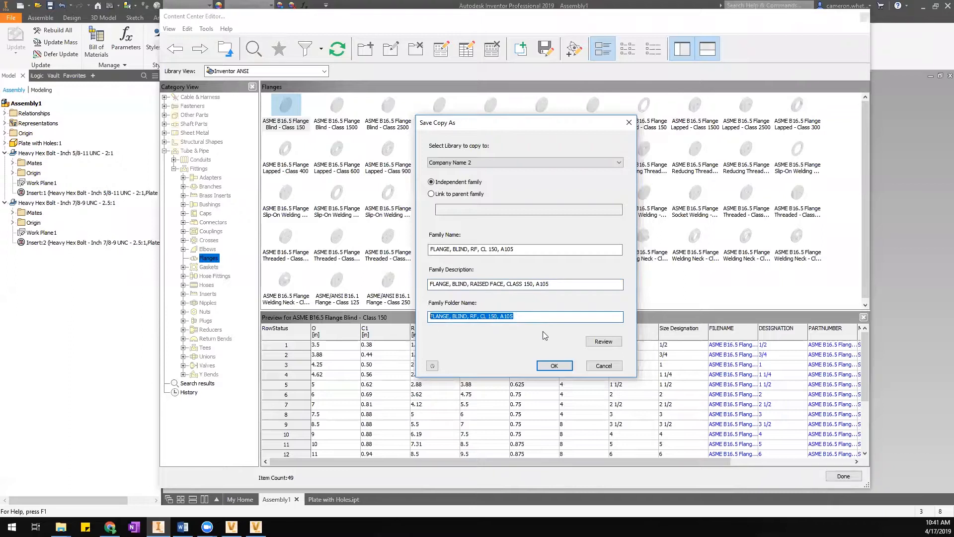
{"action": "left_click", "coordinate": [532, 320]}
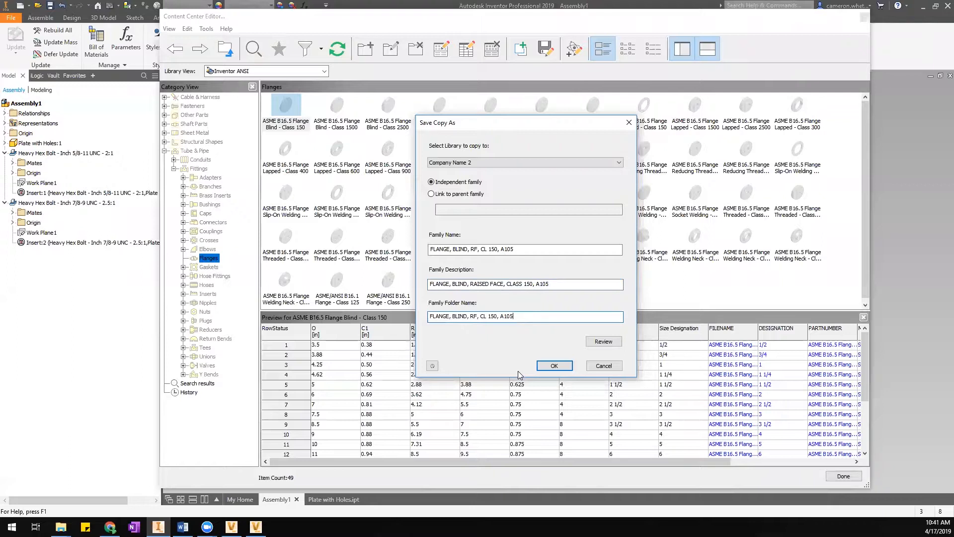
{"action": "left_click_drag", "start_coordinate": [520, 317], "coordinate": [423, 329]}
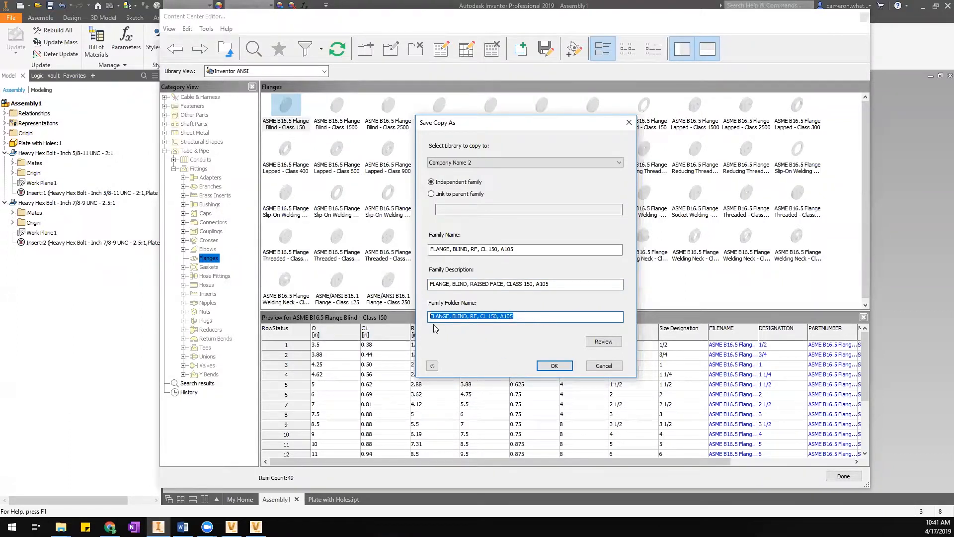
{"action": "left_click_drag", "start_coordinate": [516, 249], "coordinate": [386, 256]}
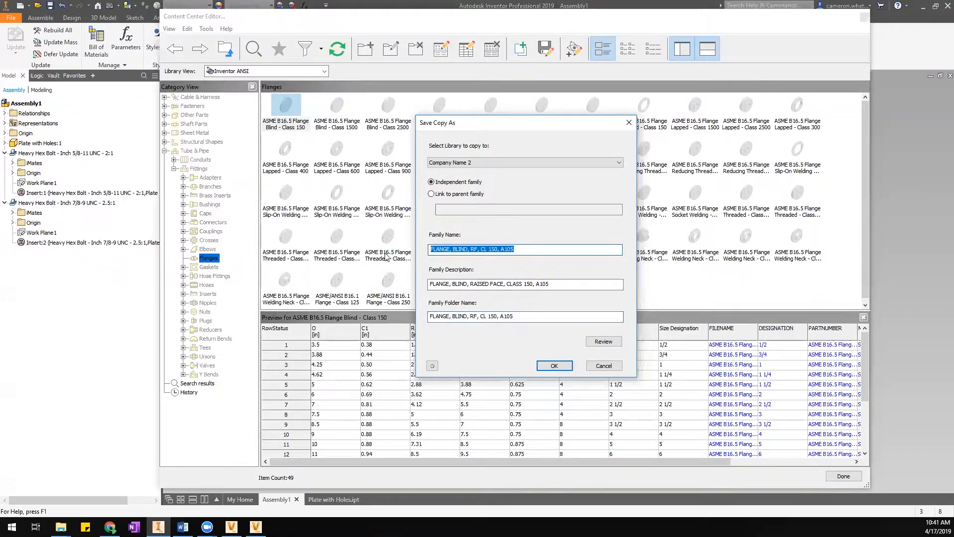
{"action": "left_click", "coordinate": [477, 315]}
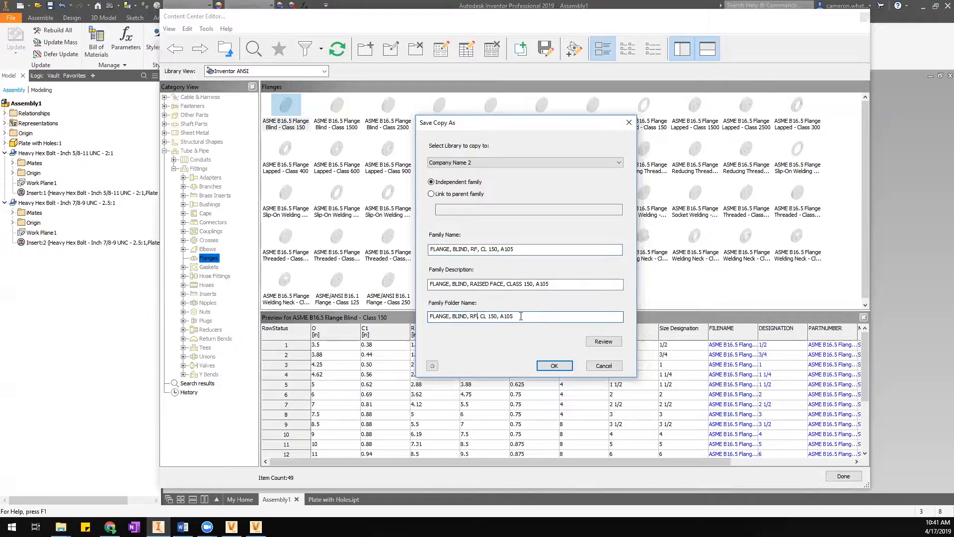
{"action": "left_click_drag", "start_coordinate": [523, 316], "coordinate": [415, 318]}
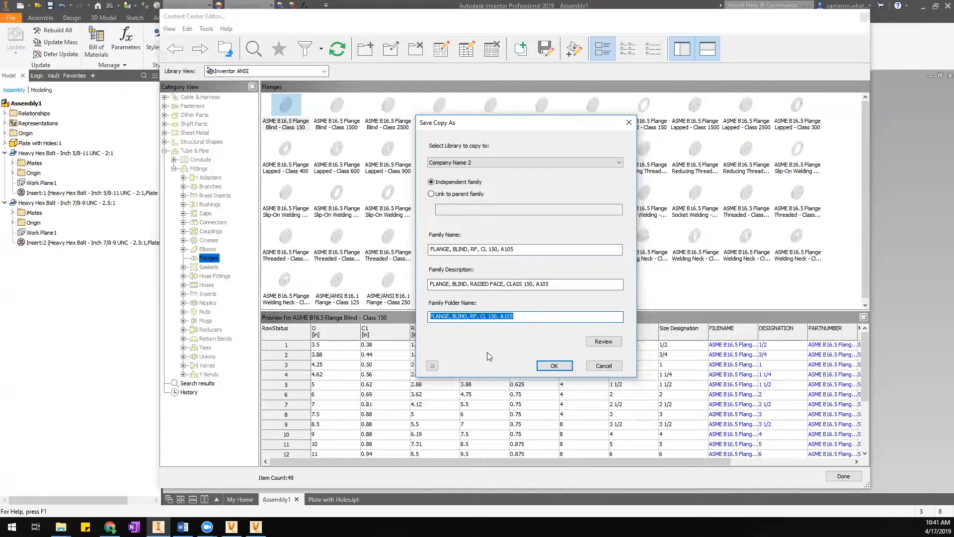
{"action": "type", "text": "FLANGE"}
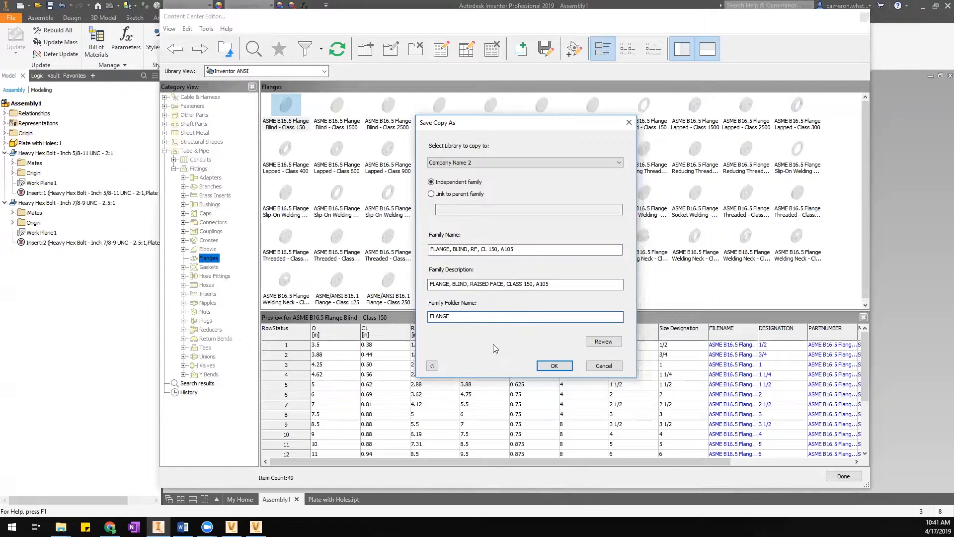
{"action": "left_click", "coordinate": [554, 366]}
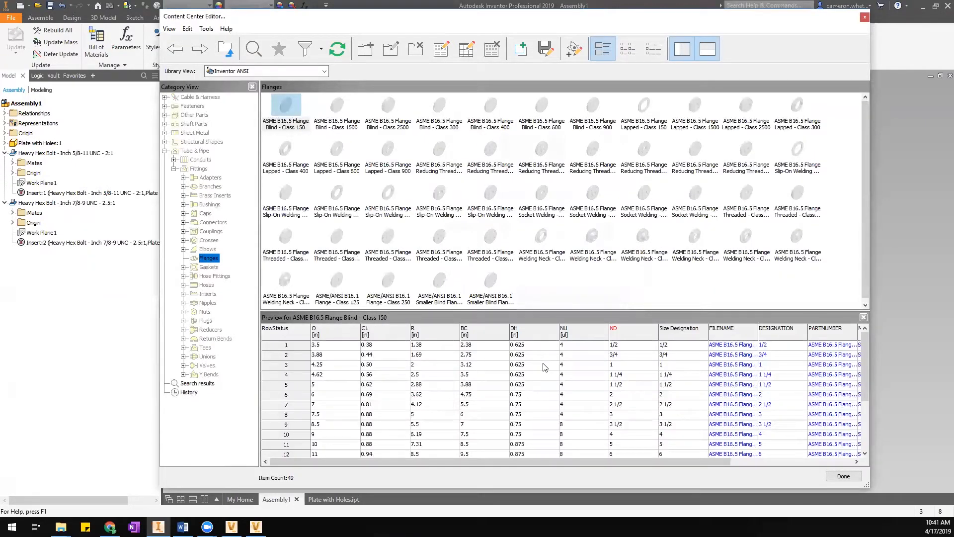
Switch the library view to Merged View, then to Company Name 2 only.
{"action": "left_click", "coordinate": [254, 74]}
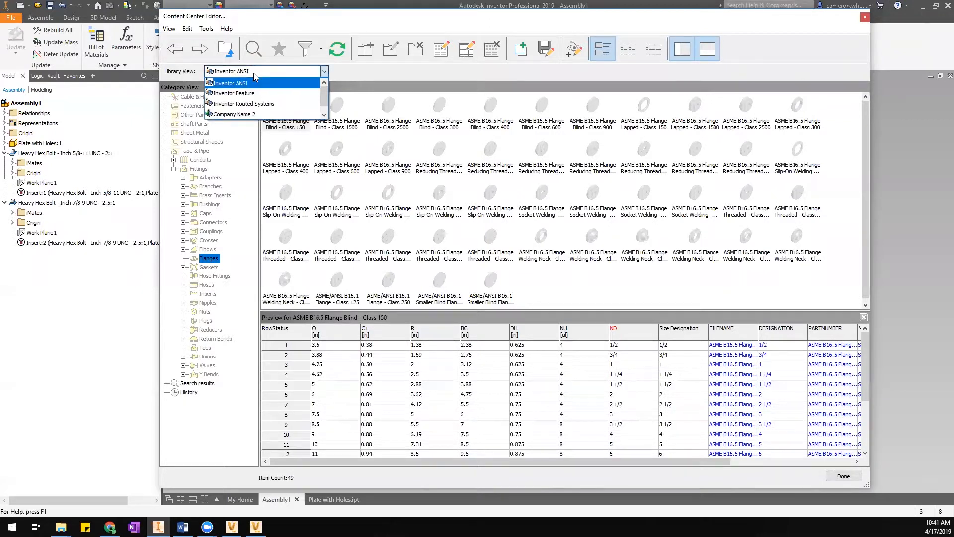
{"action": "scroll", "coordinate": [326, 95], "scroll_direction": "down", "scroll_amount": 1}
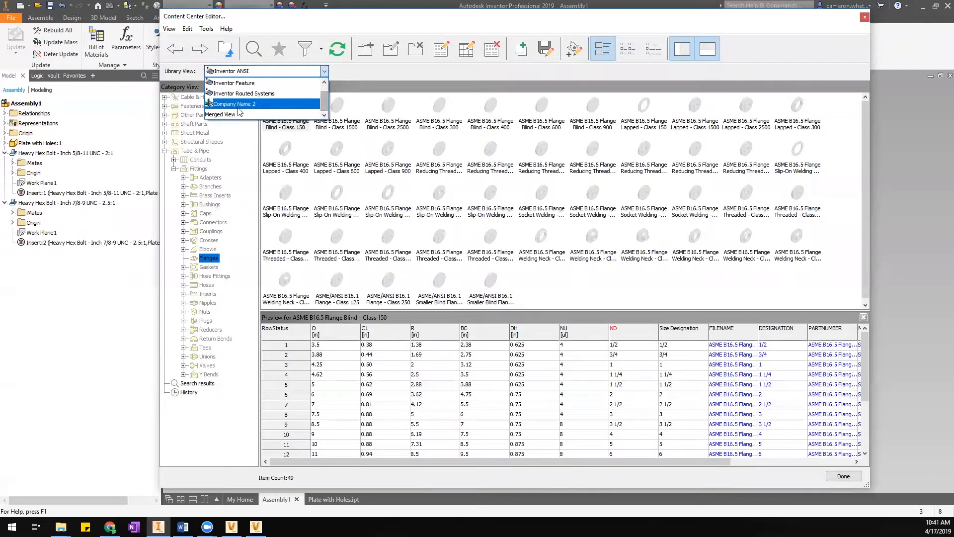
{"action": "left_click", "coordinate": [232, 115]}
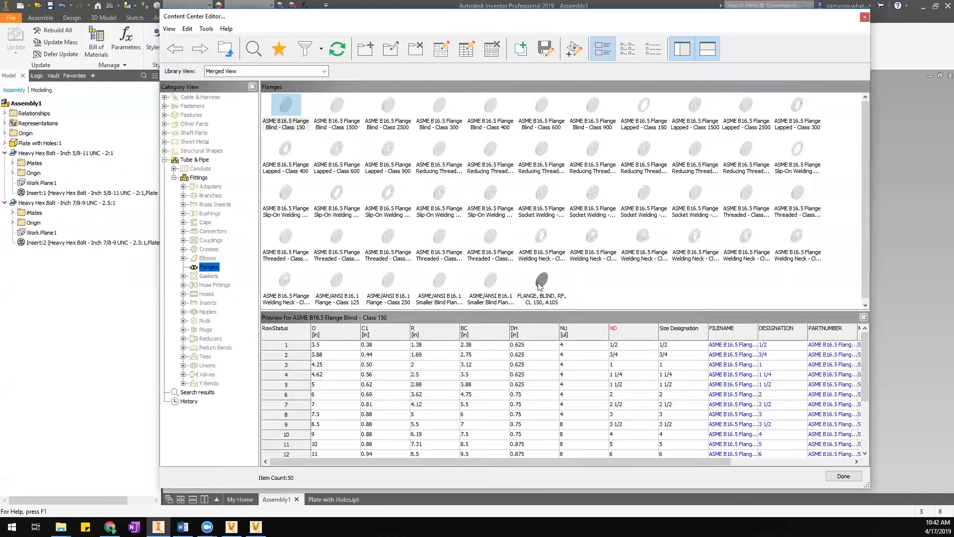
{"action": "left_click", "coordinate": [238, 75]}
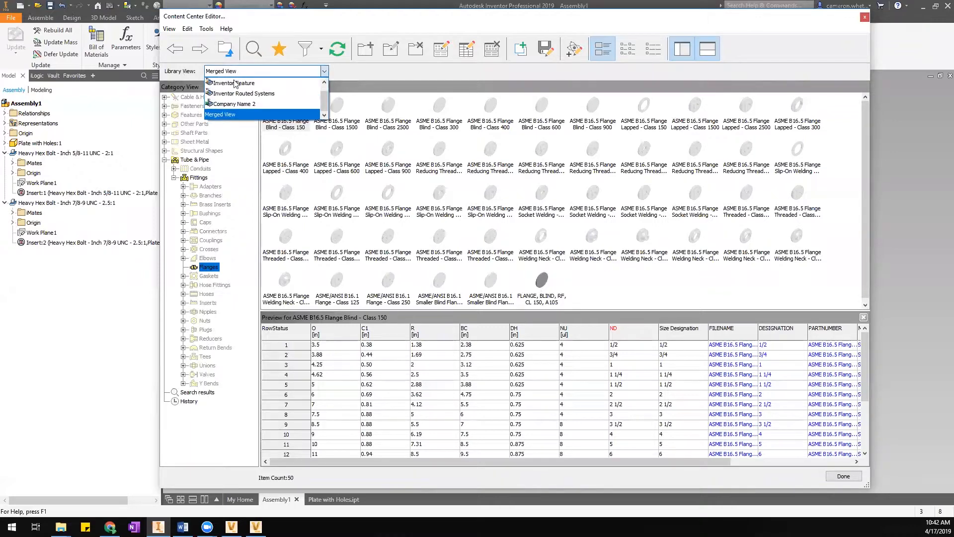
{"action": "left_click", "coordinate": [234, 105]}
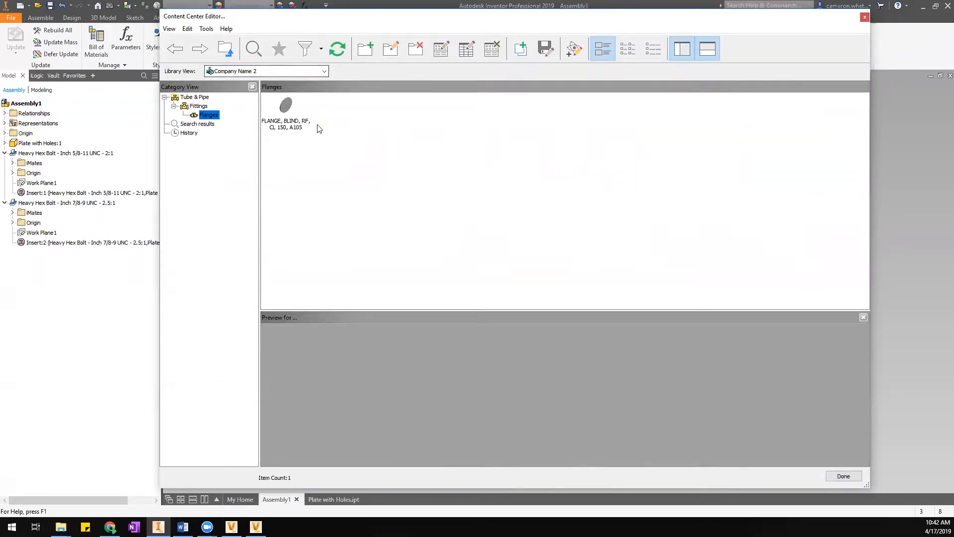
Toggle between Merged View and Company Name 2, checking the Flanges category options.
{"action": "left_click", "coordinate": [257, 73]}
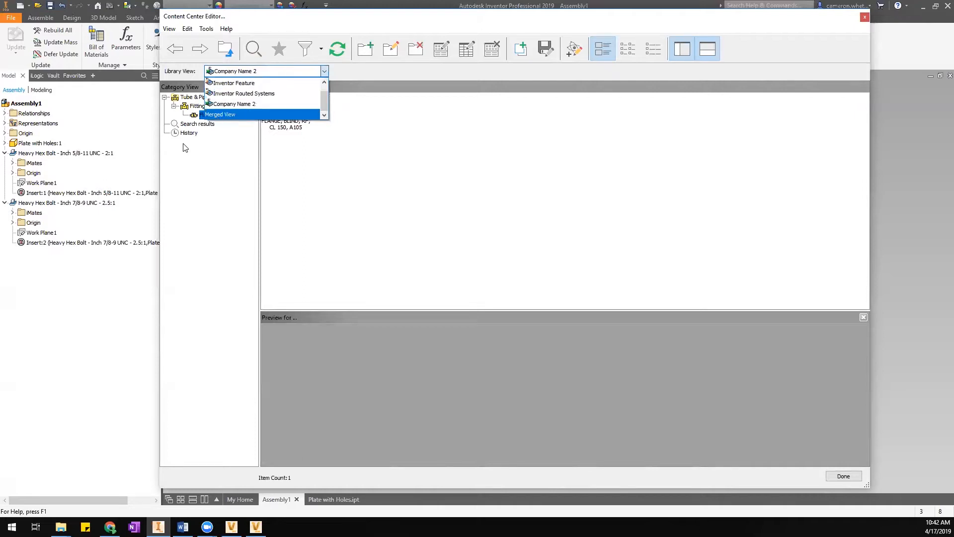
{"action": "left_click", "coordinate": [214, 181]}
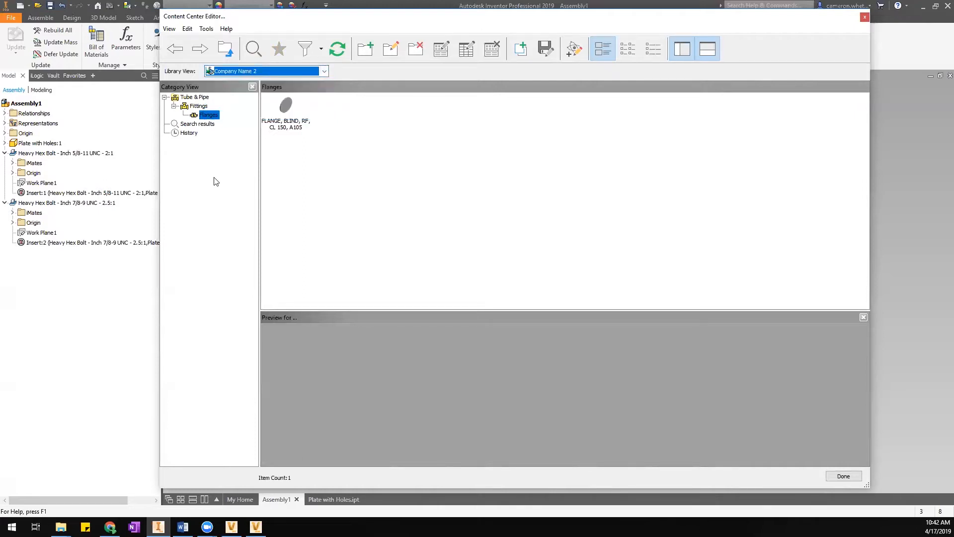
{"action": "left_click", "coordinate": [224, 72]}
{"action": "left_click", "coordinate": [237, 112]}
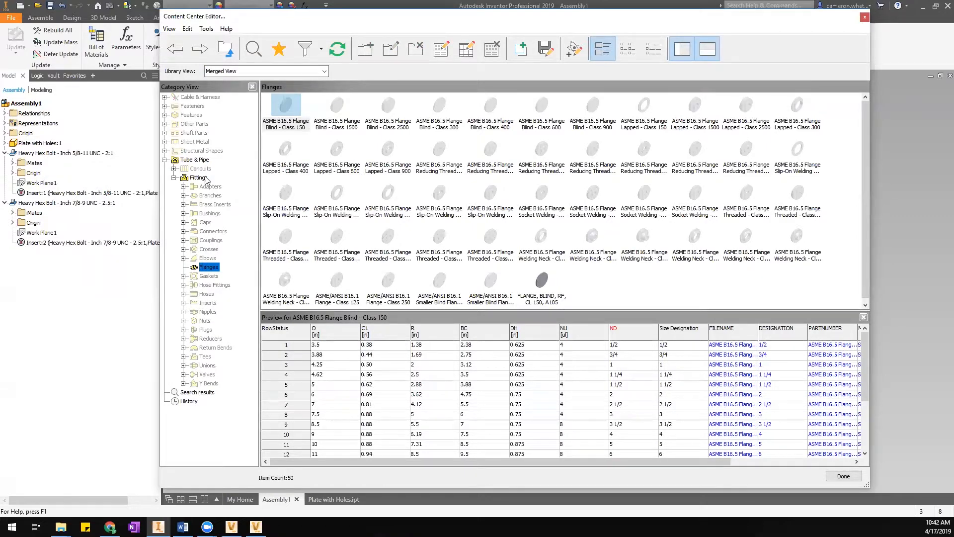
{"action": "right_click", "coordinate": [204, 269]}
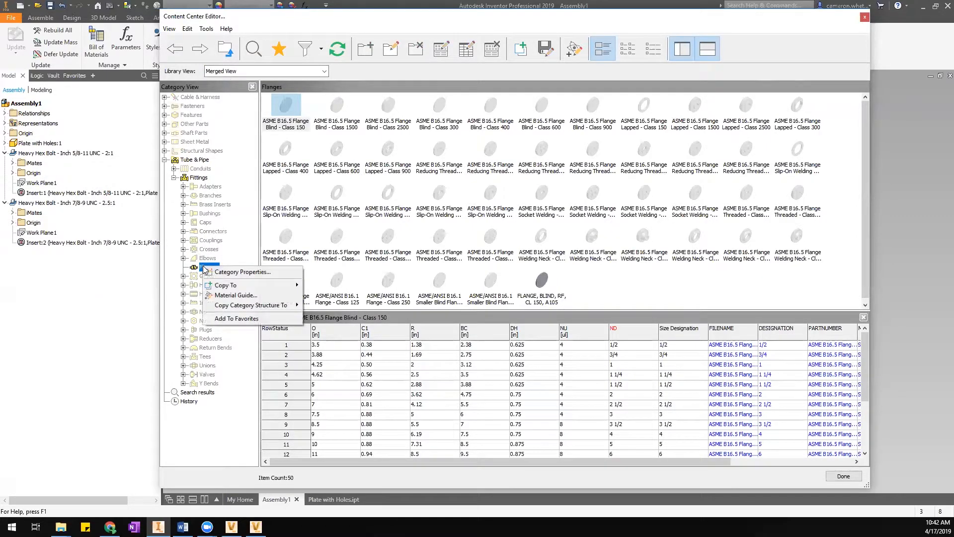
{"action": "left_click", "coordinate": [234, 71]}
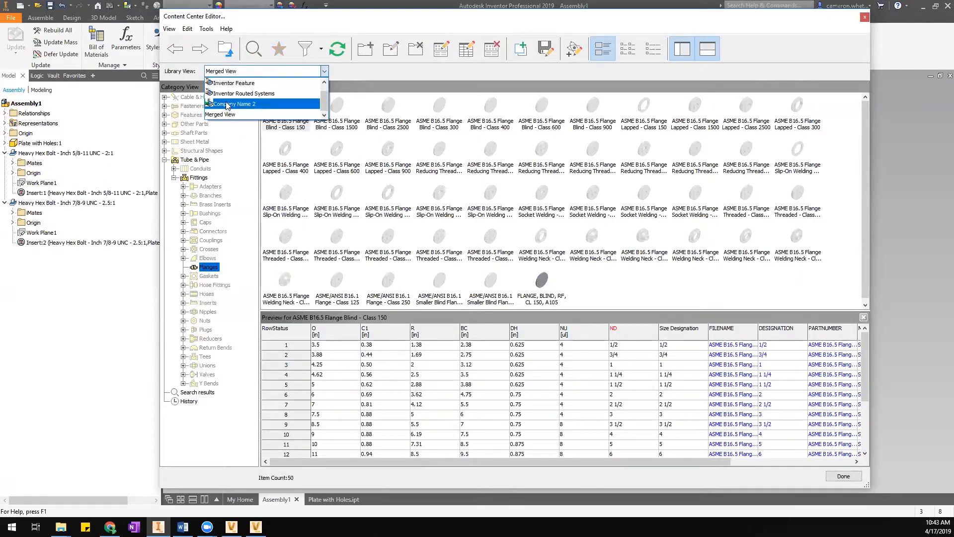
{"action": "left_click", "coordinate": [230, 104]}
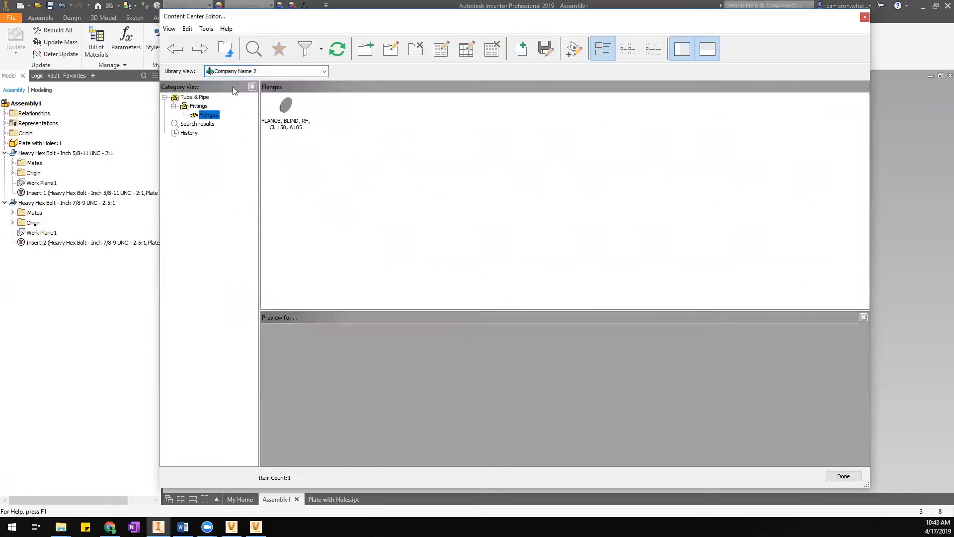
{"action": "right_click", "coordinate": [215, 116]}
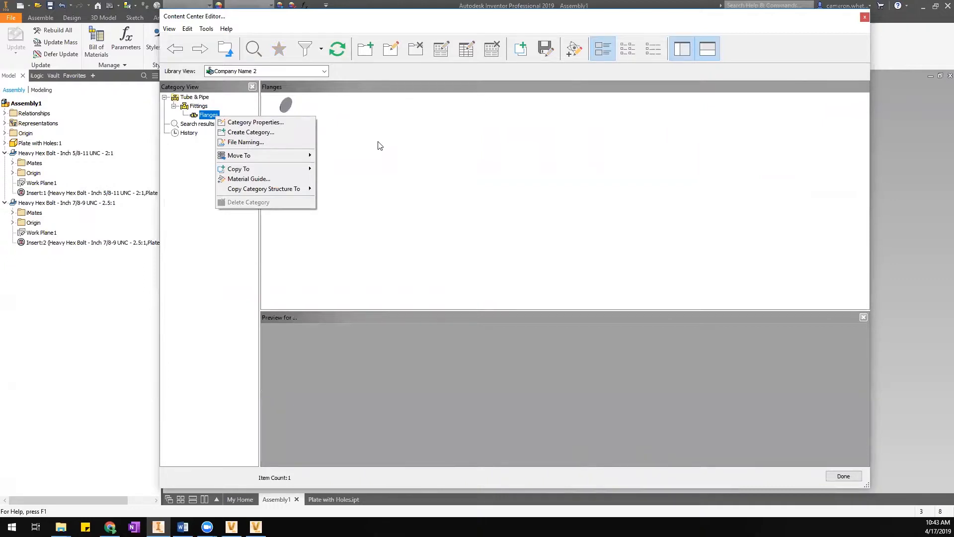
{"action": "left_click", "coordinate": [376, 160]}
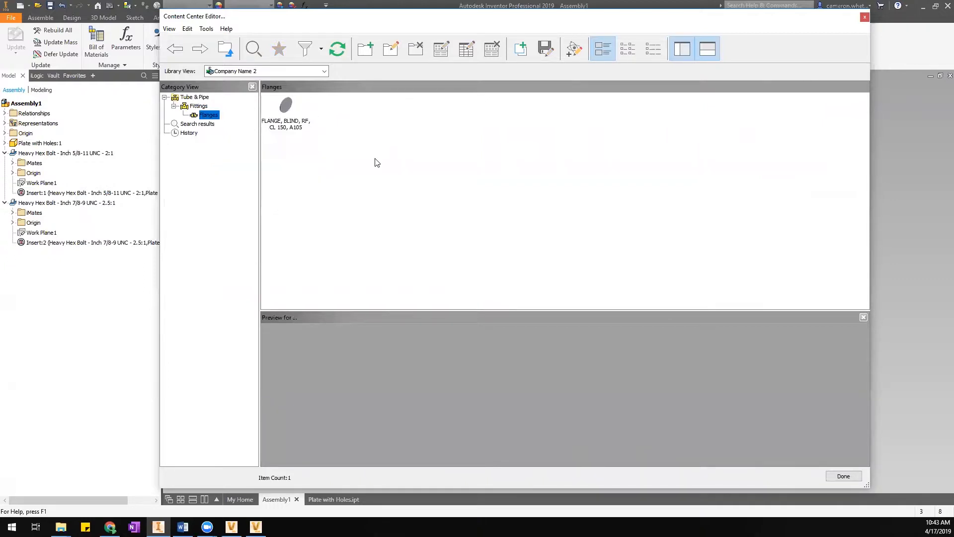
Preview the FLANGE, BLIND, RF, CL 150, A105 family table and bring up its context menu.
{"action": "left_click", "coordinate": [246, 72]}
{"action": "left_click", "coordinate": [324, 71]}
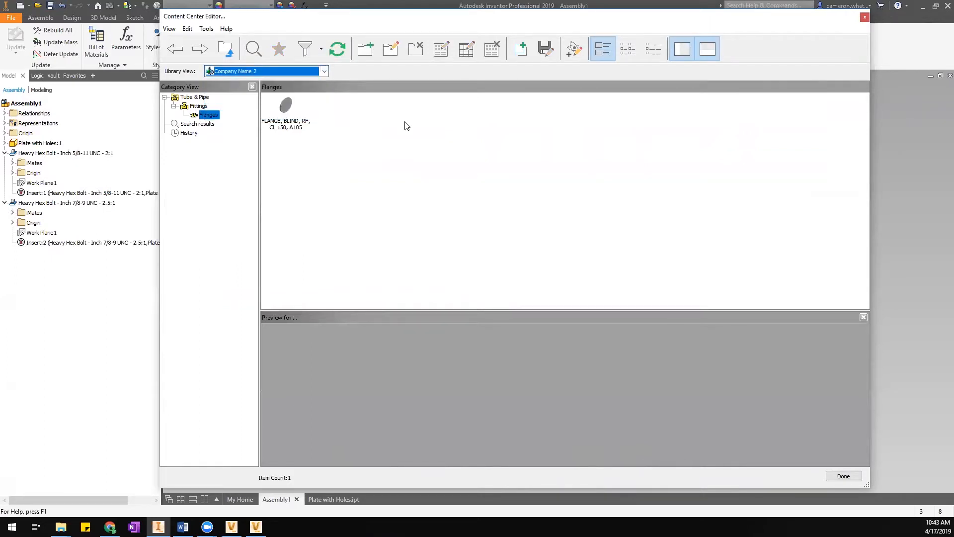
{"action": "left_click", "coordinate": [288, 103]}
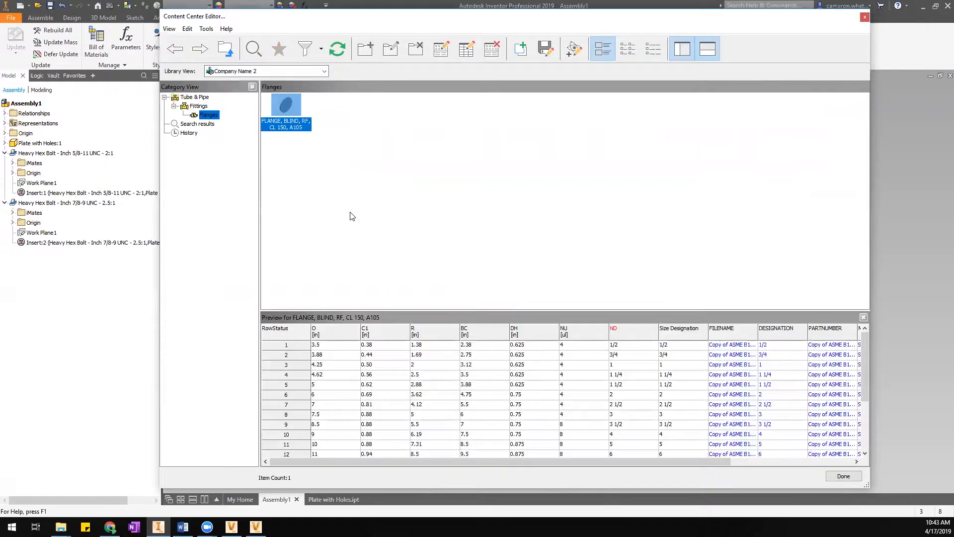
{"action": "right_click", "coordinate": [286, 108]}
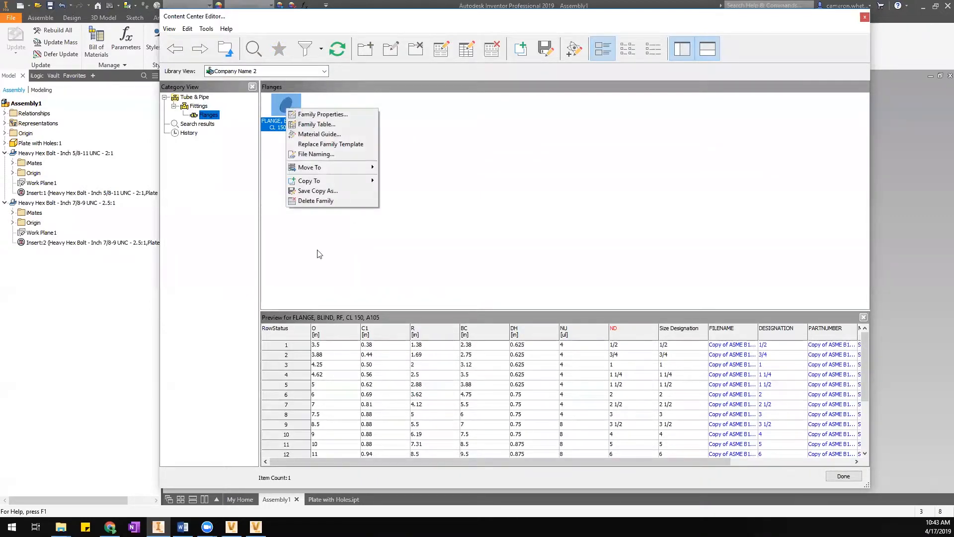
Open the Family Table for FLANGE, BLIND, RF, CL 150, A105 and move its window down-right.
{"action": "left_click", "coordinate": [333, 124]}
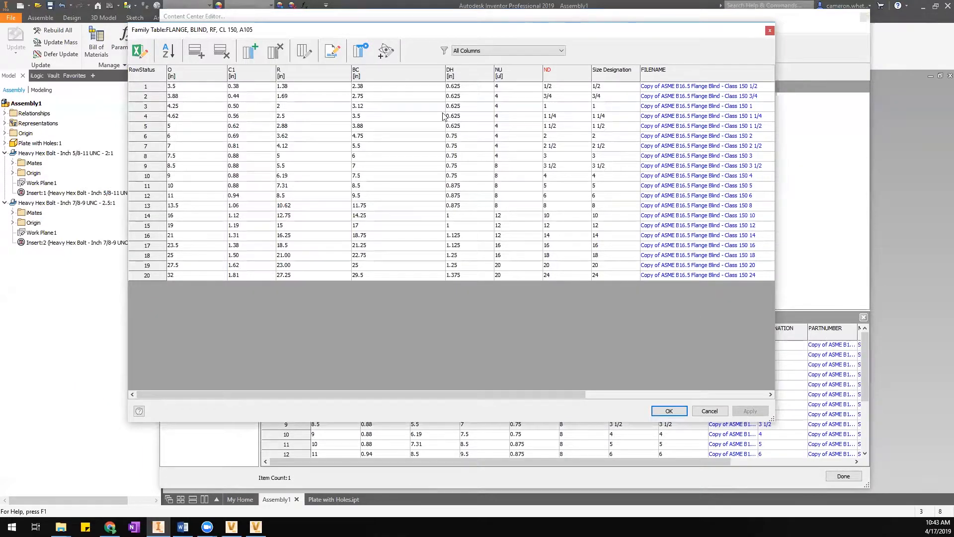
{"action": "left_click_drag", "start_coordinate": [303, 32], "coordinate": [362, 51]}
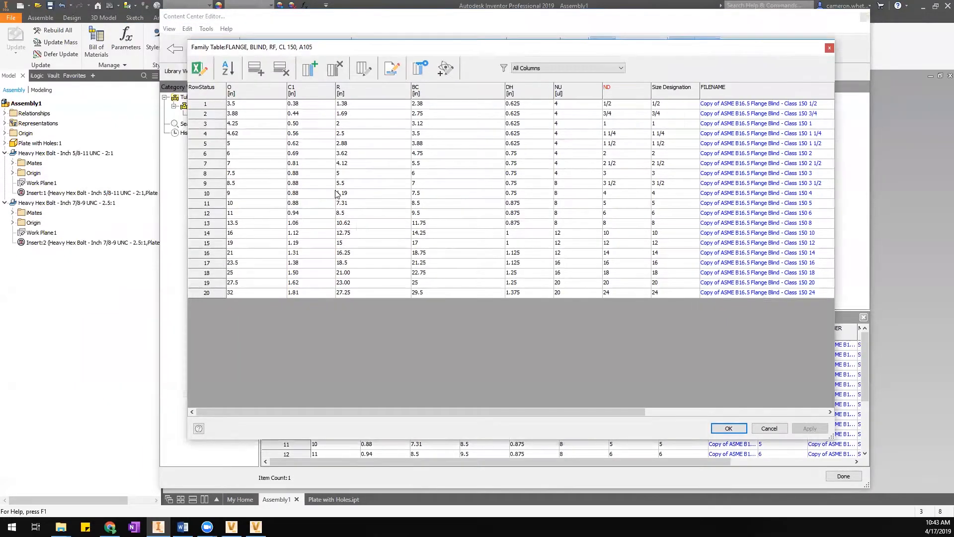
{"action": "left_click", "coordinate": [524, 145]}
{"action": "left_click", "coordinate": [539, 195]}
{"action": "left_click_drag", "start_coordinate": [474, 412], "coordinate": [386, 388]}
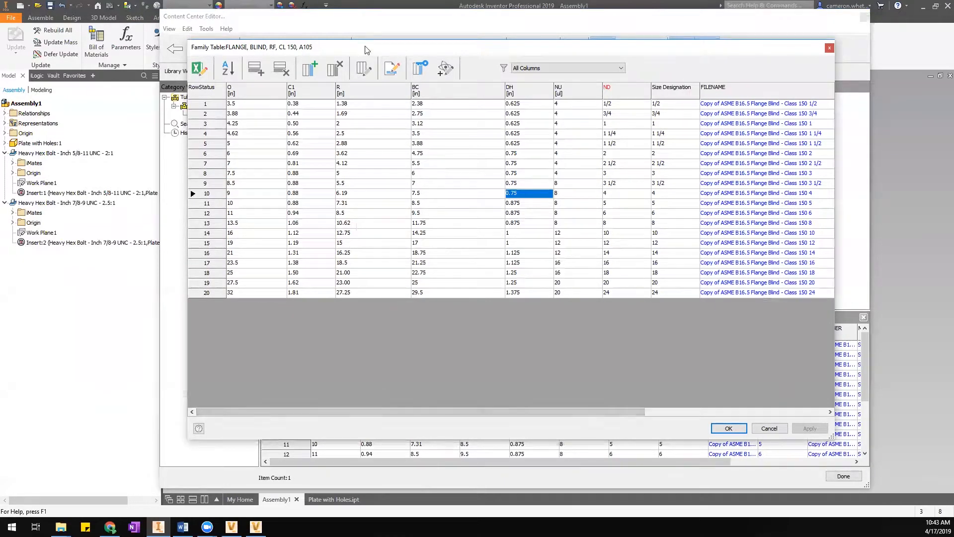
{"action": "left_click_drag", "start_coordinate": [374, 49], "coordinate": [383, 40]}
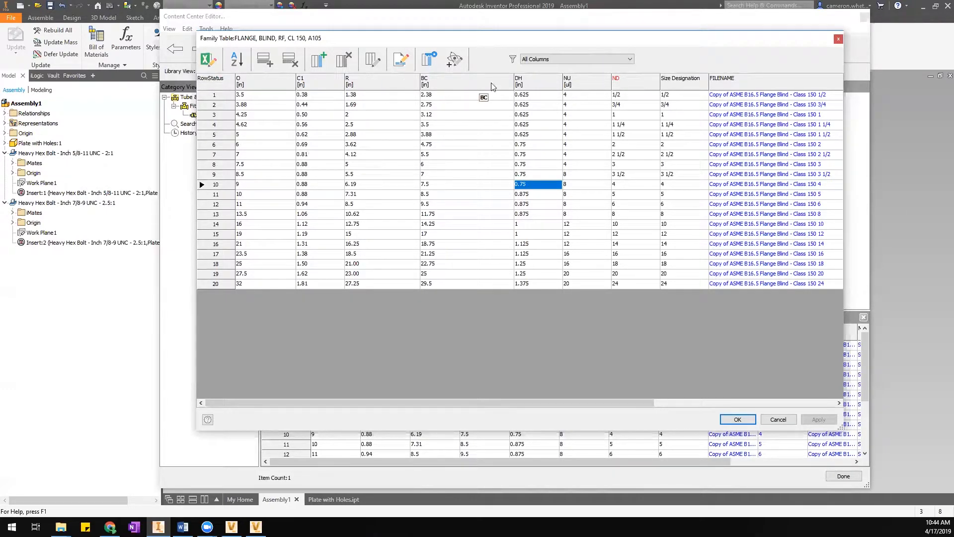
{"action": "left_click_drag", "start_coordinate": [596, 407], "coordinate": [534, 418]}
{"action": "left_click_drag", "start_coordinate": [454, 404], "coordinate": [342, 449]}
{"action": "left_click_drag", "start_coordinate": [561, 404], "coordinate": [824, 402]}
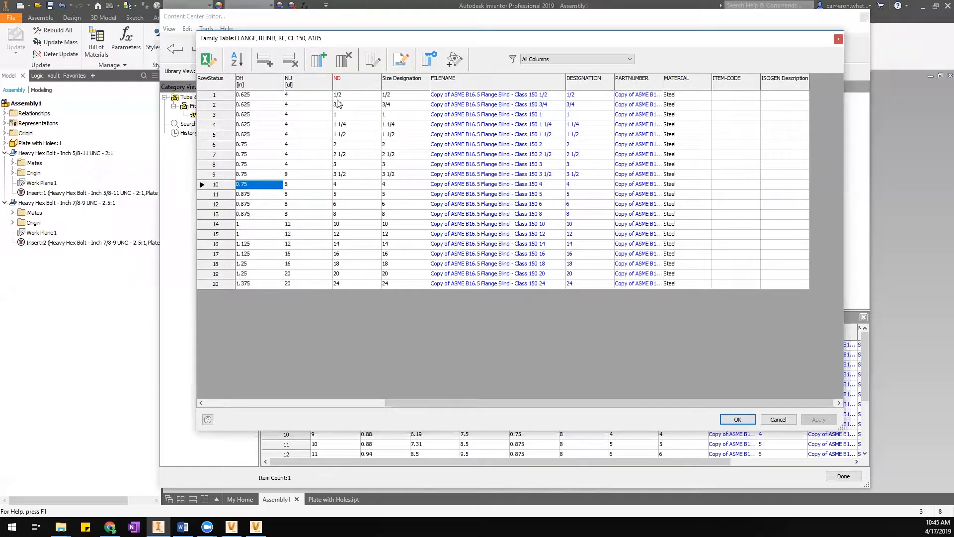
{"action": "left_click_drag", "start_coordinate": [446, 409], "coordinate": [316, 401]}
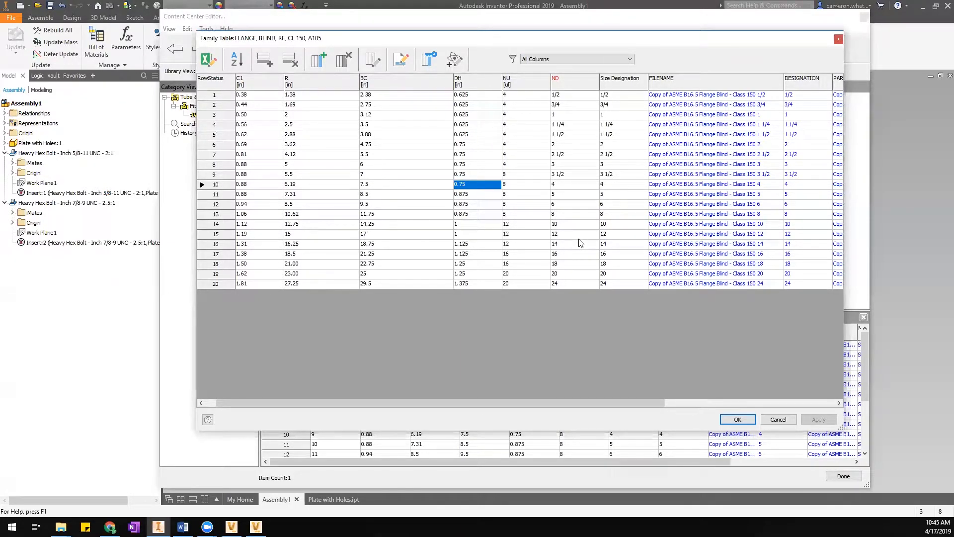
{"action": "left_click_drag", "start_coordinate": [532, 403], "coordinate": [428, 417]}
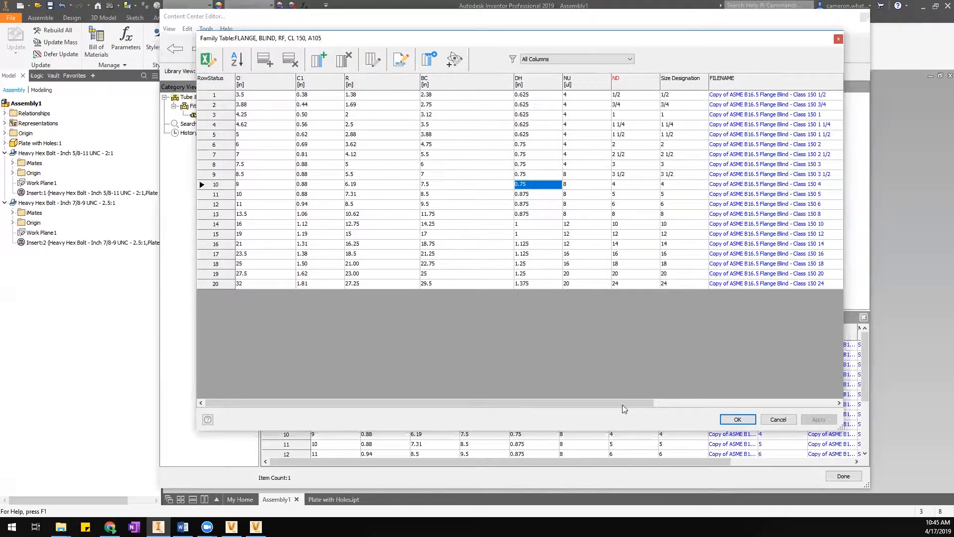
{"action": "left_click_drag", "start_coordinate": [618, 404], "coordinate": [738, 400]}
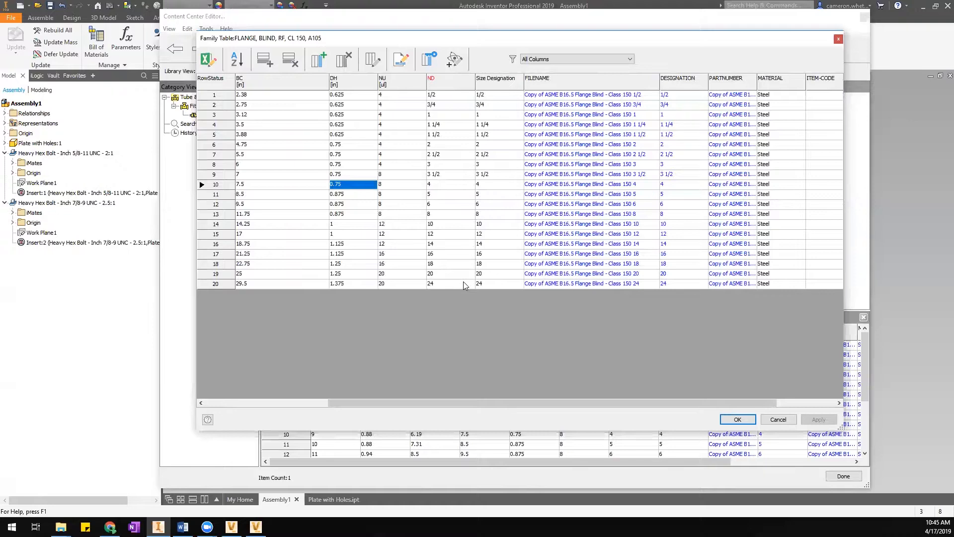
{"action": "mouse_move", "coordinate": [554, 403]}
{"action": "left_mouse_down"}
{"action": "mouse_move", "coordinate": [611, 407]}
{"action": "mouse_move", "coordinate": [558, 397]}
{"action": "left_mouse_up"}
{"action": "key", "text": "alt+Tab"}
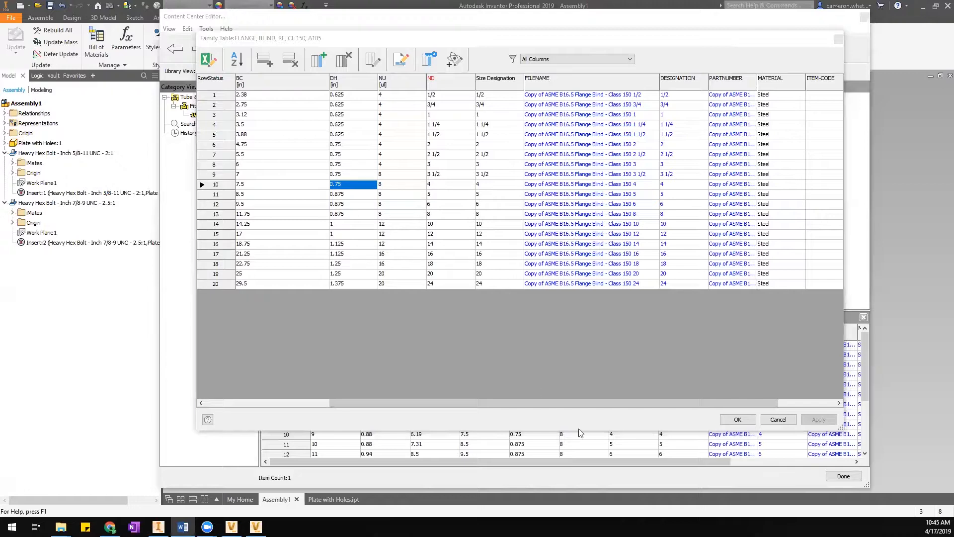
{"action": "left_click_drag", "start_coordinate": [567, 401], "coordinate": [621, 398]}
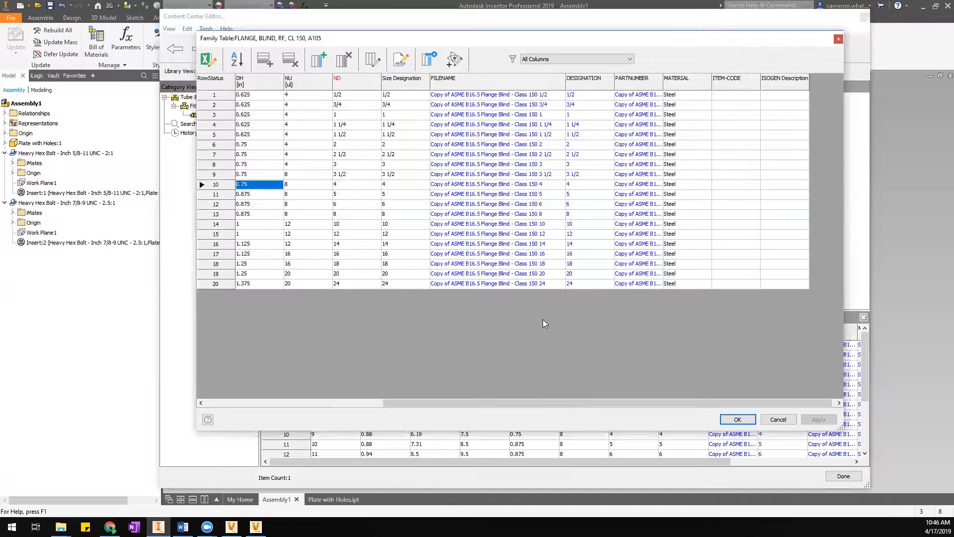
{"action": "right_click", "coordinate": [598, 84]}
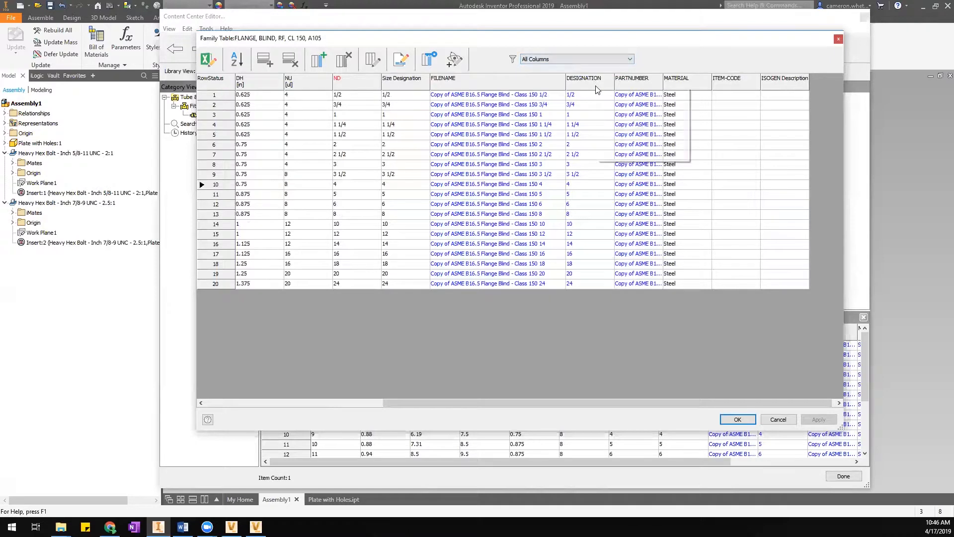
{"action": "left_click", "coordinate": [635, 156]}
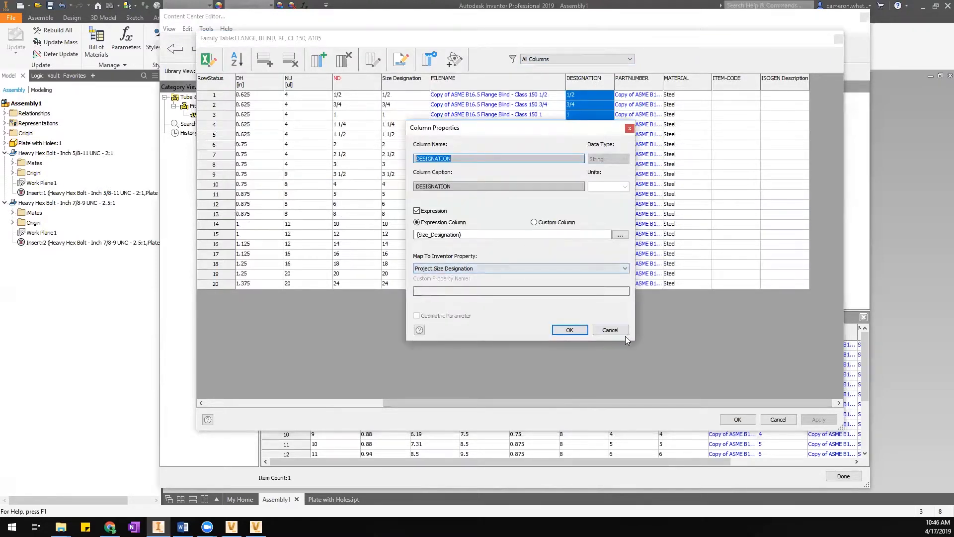
{"action": "left_click", "coordinate": [570, 330]}
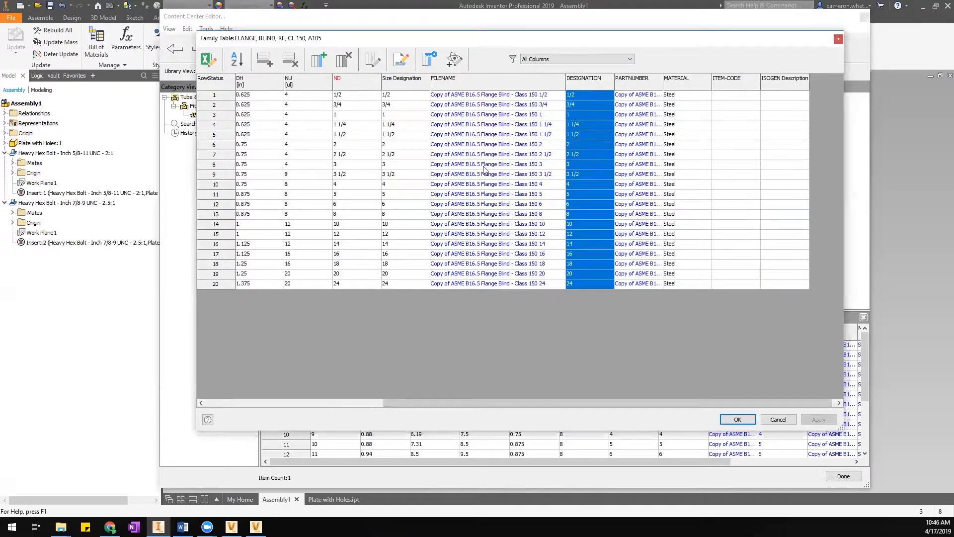
{"action": "right_click", "coordinate": [412, 81]}
{"action": "left_click", "coordinate": [439, 157]}
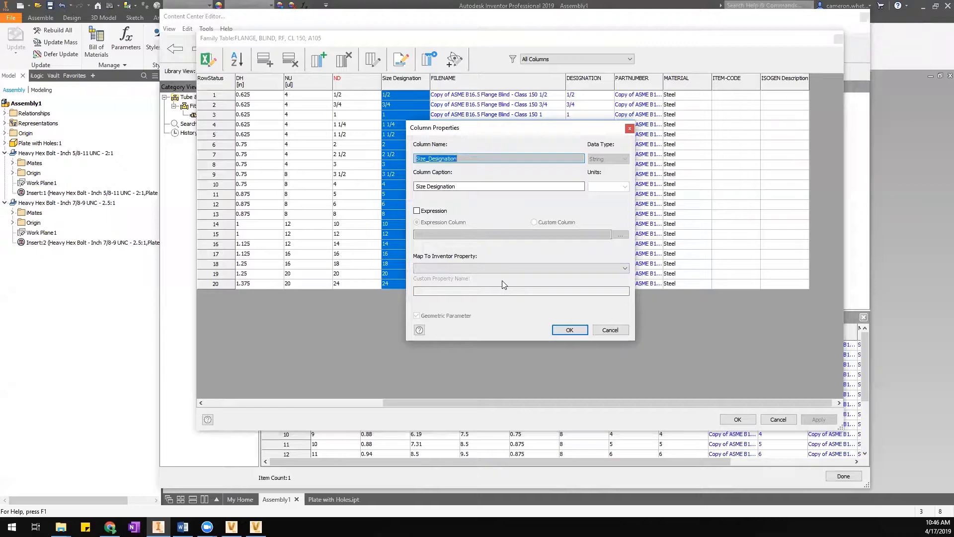
{"action": "left_click", "coordinate": [609, 332]}
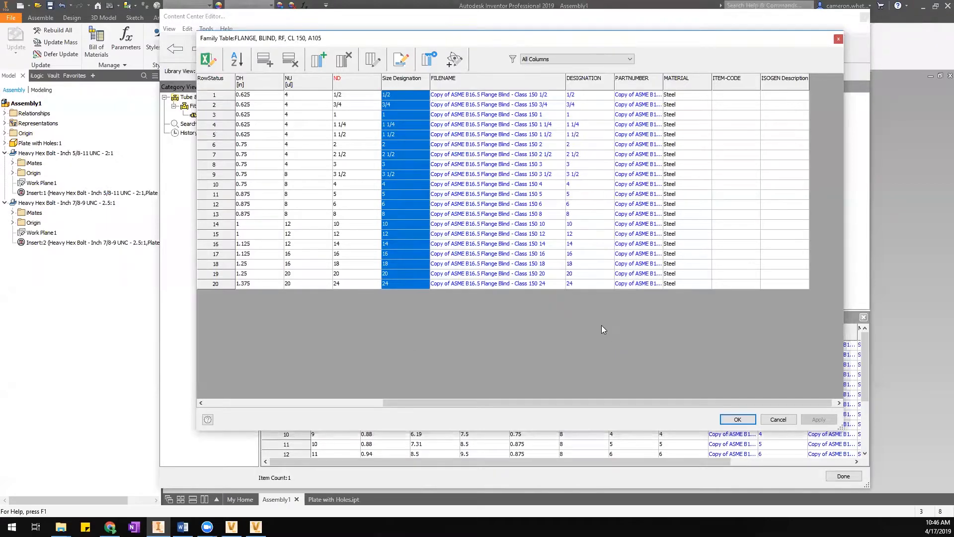
Review PARTNUMBER column properties unchanged, then widen the column to show full part numbers.
{"action": "right_click", "coordinate": [641, 82]}
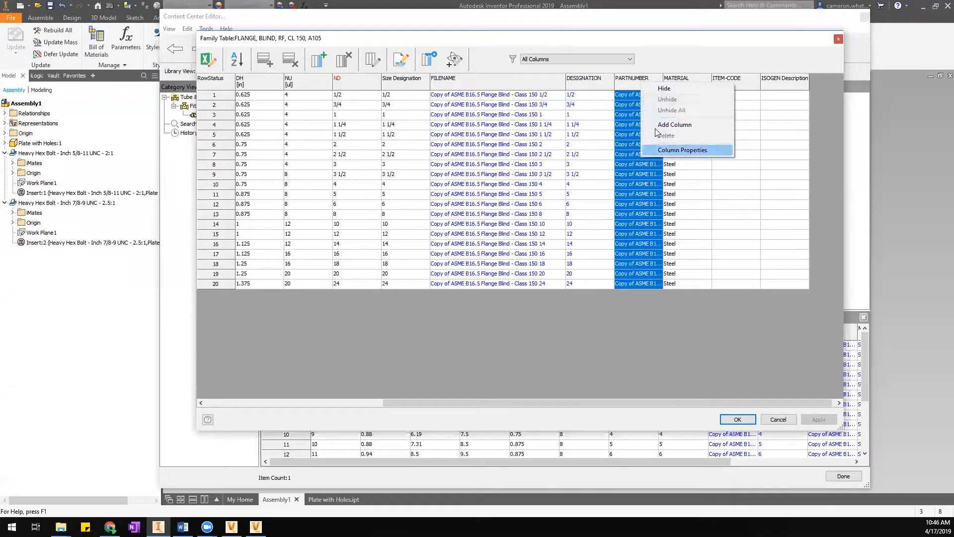
{"action": "left_click", "coordinate": [669, 151]}
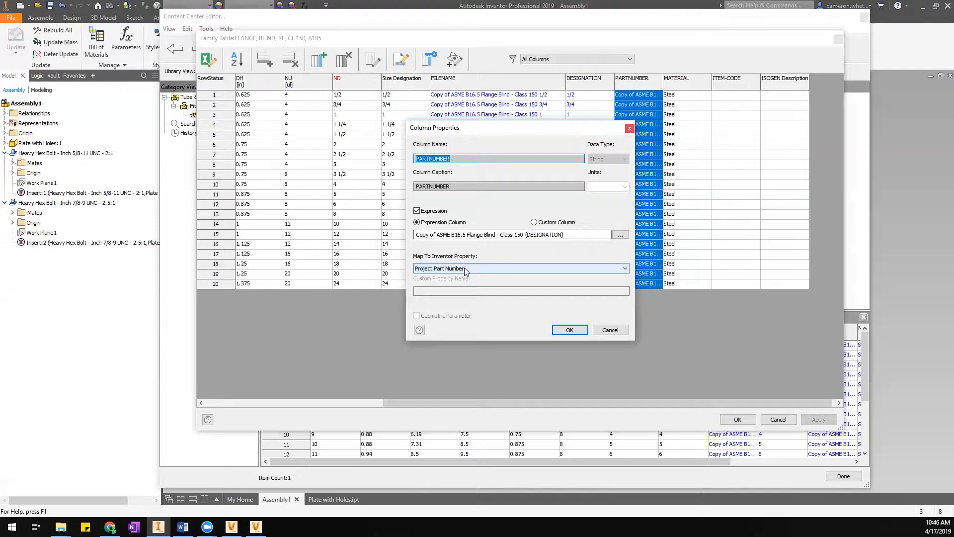
{"action": "left_click", "coordinate": [610, 330]}
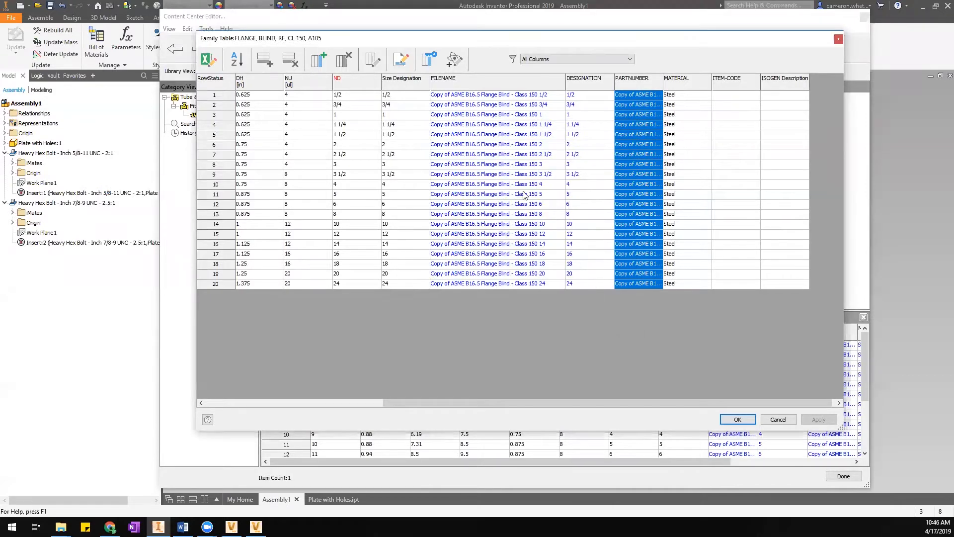
{"action": "left_click", "coordinate": [215, 184]}
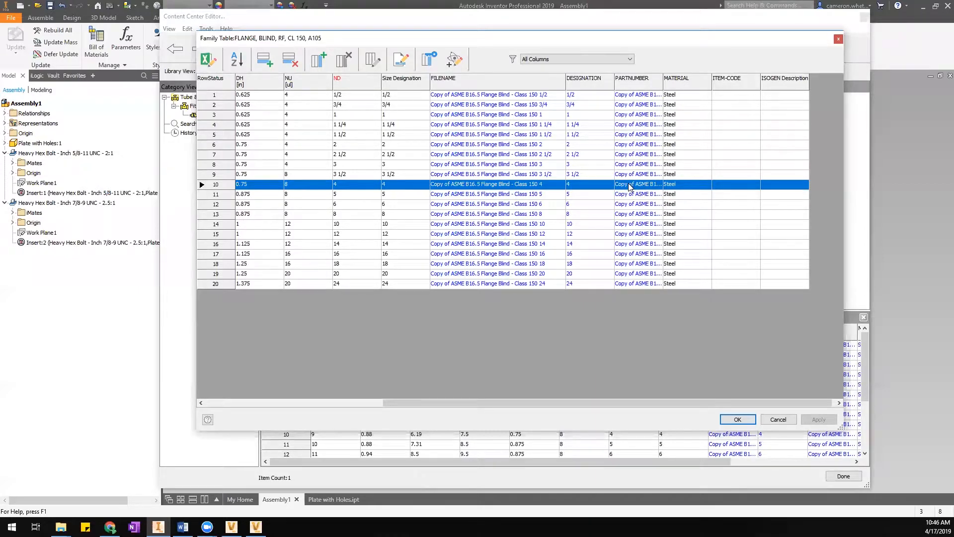
{"action": "left_click_drag", "start_coordinate": [664, 79], "coordinate": [730, 79]}
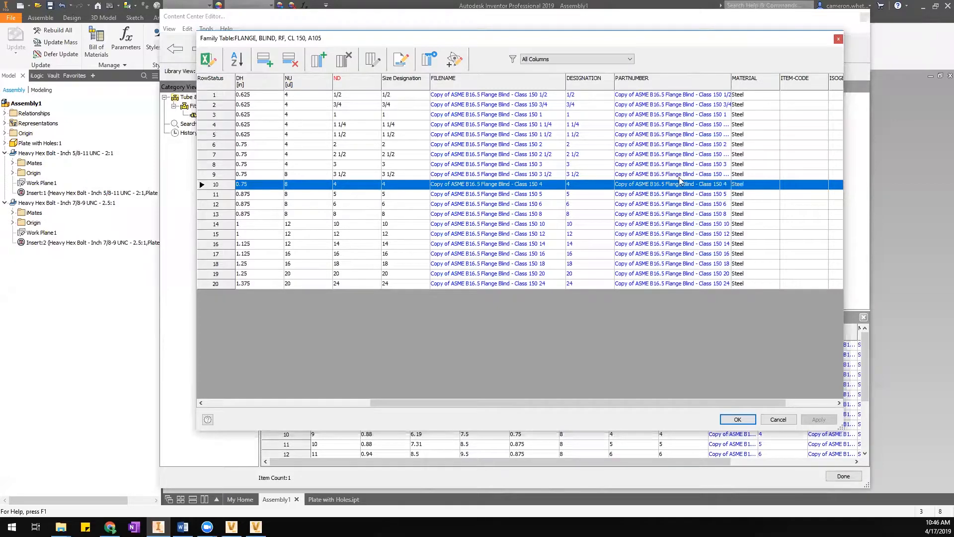
Review the Size Designation column properties and close them without changes.
{"action": "right_click", "coordinate": [406, 85]}
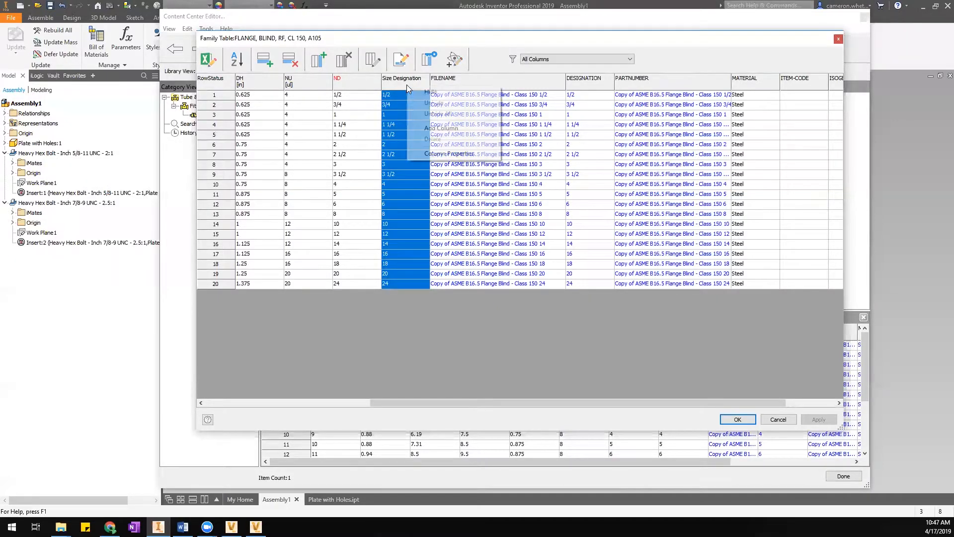
{"action": "left_click", "coordinate": [422, 155]}
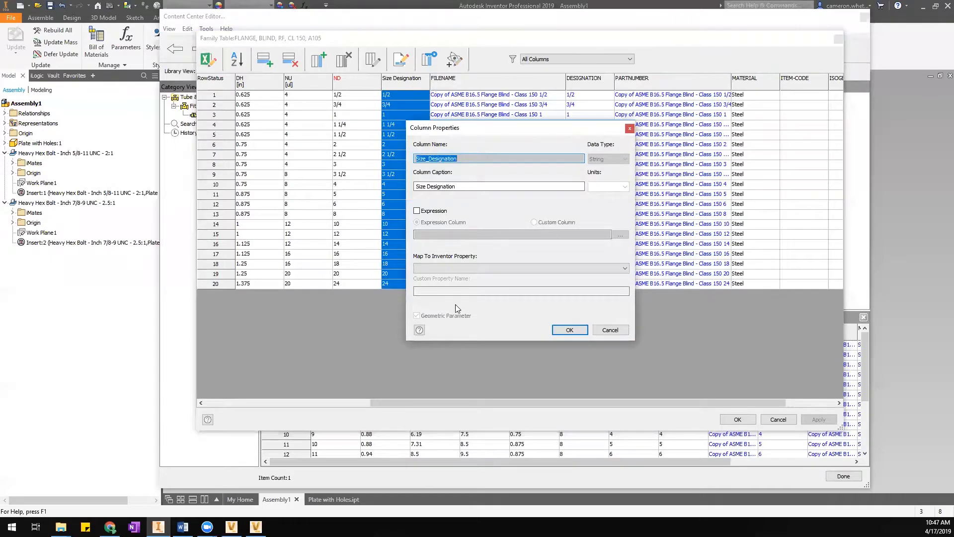
{"action": "left_click", "coordinate": [619, 334]}
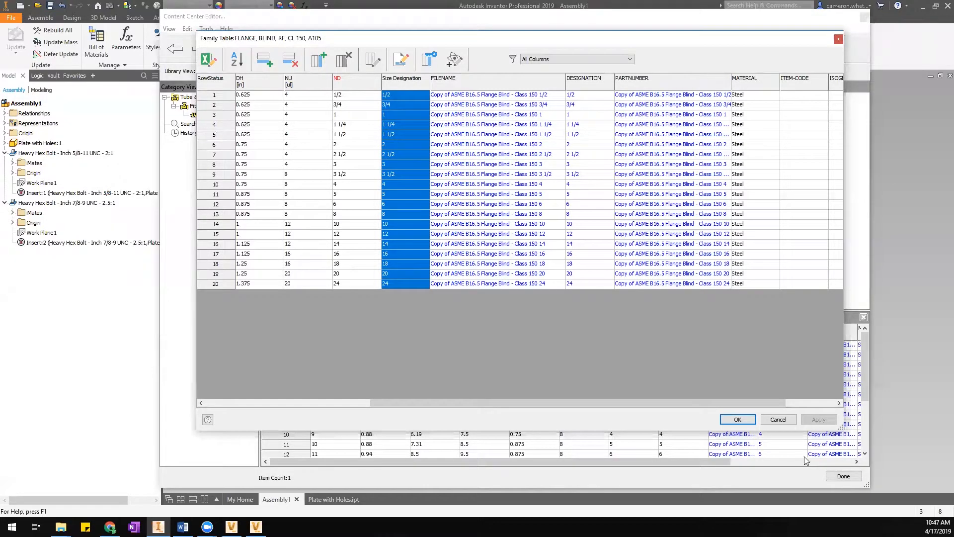
Cancel the family table and switch the library view to Inventor ANSI.
{"action": "left_click", "coordinate": [778, 420]}
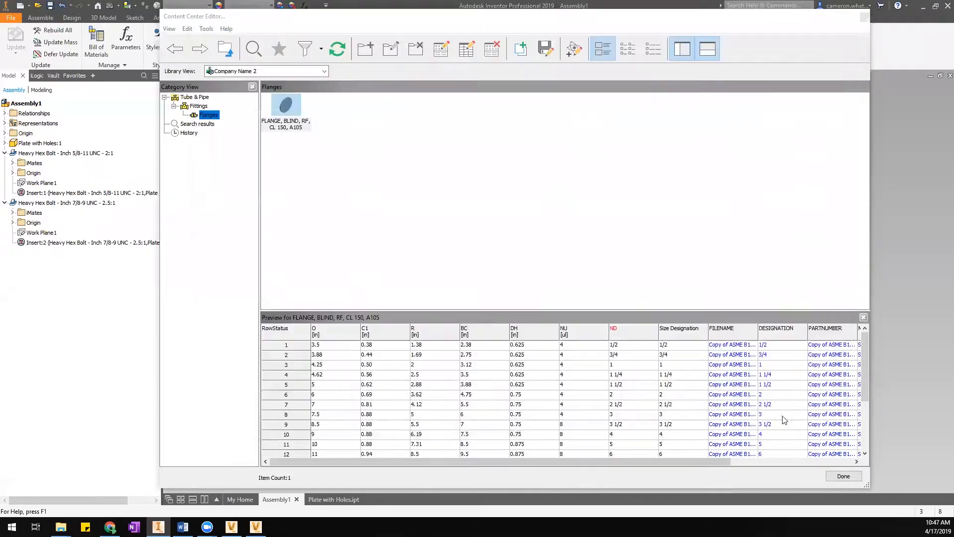
{"action": "left_click", "coordinate": [245, 71]}
{"action": "left_click", "coordinate": [234, 85]}
{"action": "left_click", "coordinate": [244, 71]}
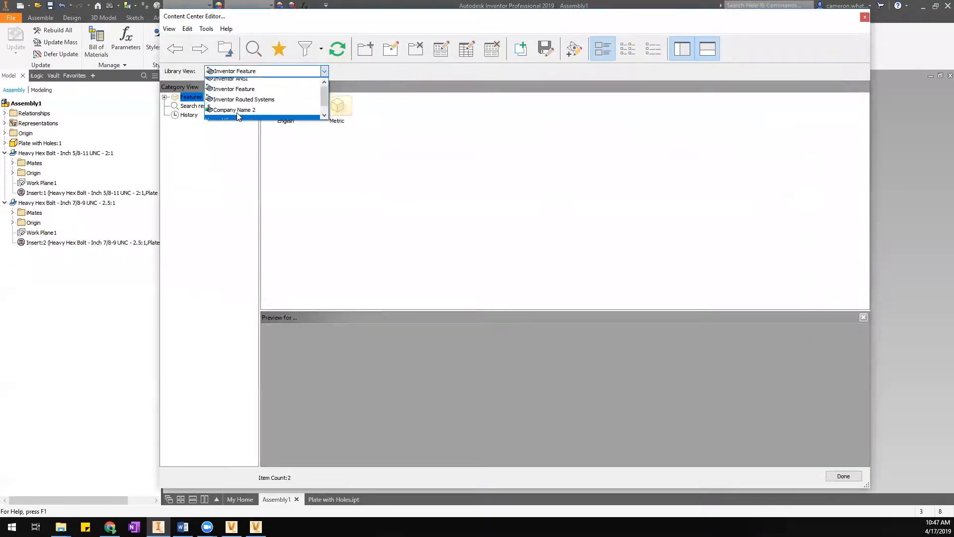
{"action": "left_click", "coordinate": [234, 81]}
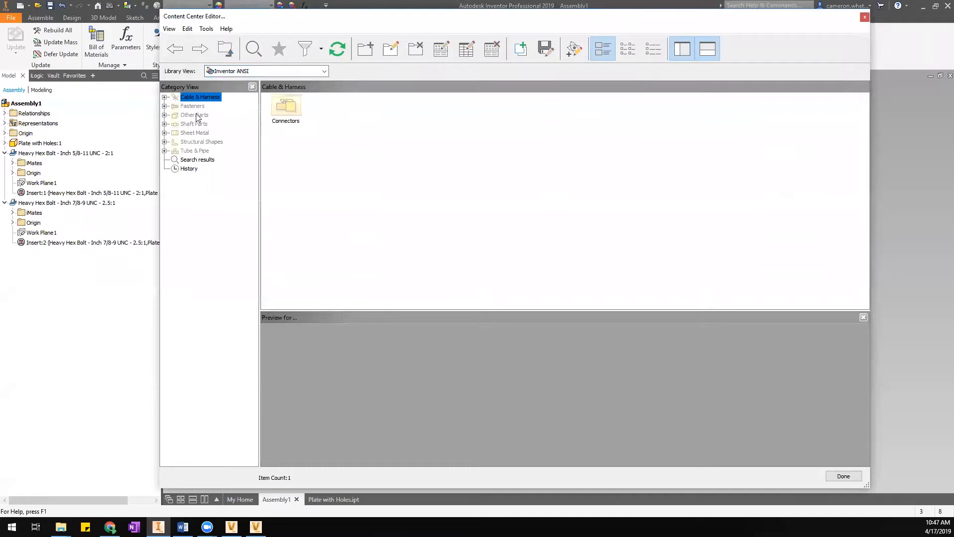
Show Fasteners > Bolts > Hex Head and select the Hex Bolt - Inch family.
{"action": "left_click", "coordinate": [164, 97]}
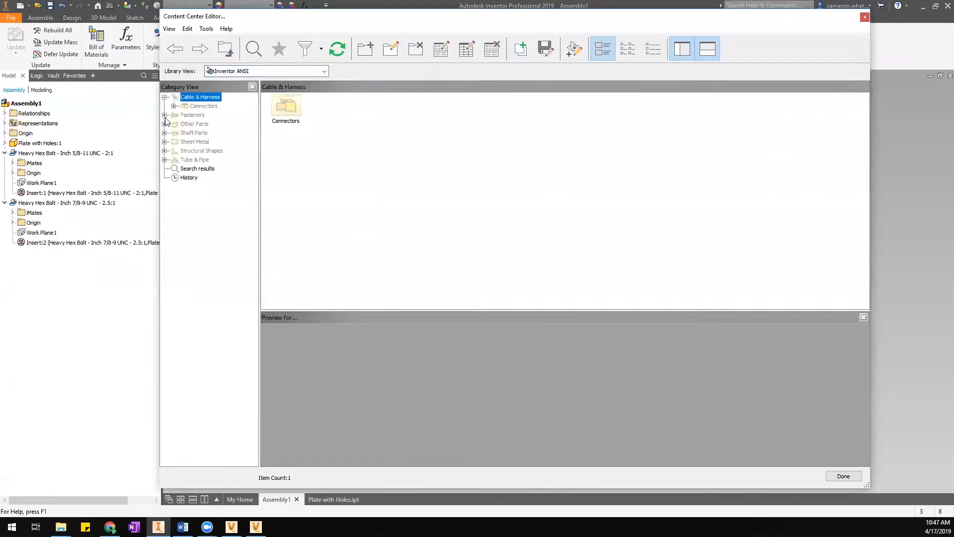
{"action": "left_click", "coordinate": [164, 115]}
{"action": "left_click", "coordinate": [174, 124]}
{"action": "left_click", "coordinate": [211, 143]}
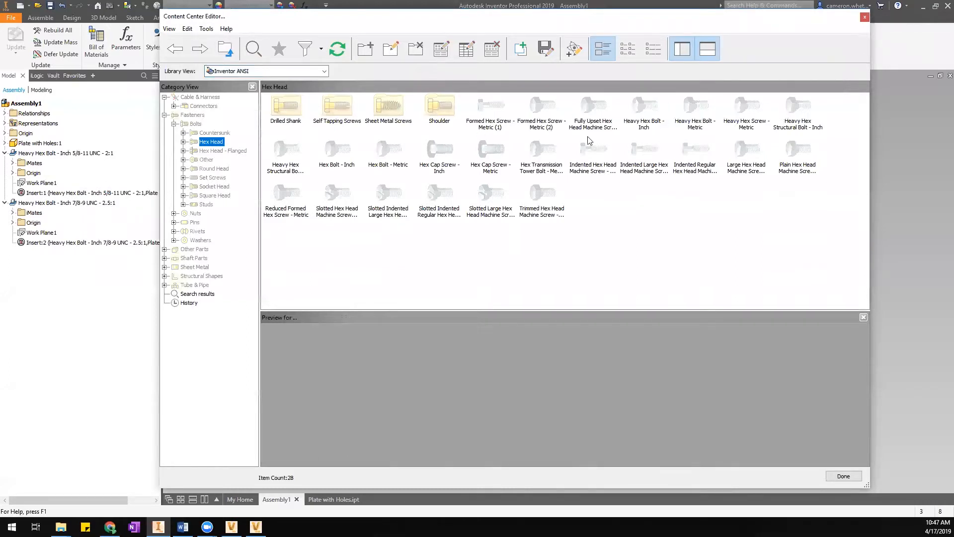
{"action": "left_click", "coordinate": [354, 153]}
Review the Hex Bolt - Inch family table, widening Size Designation, and cancel without changes.
{"action": "right_click", "coordinate": [354, 154]}
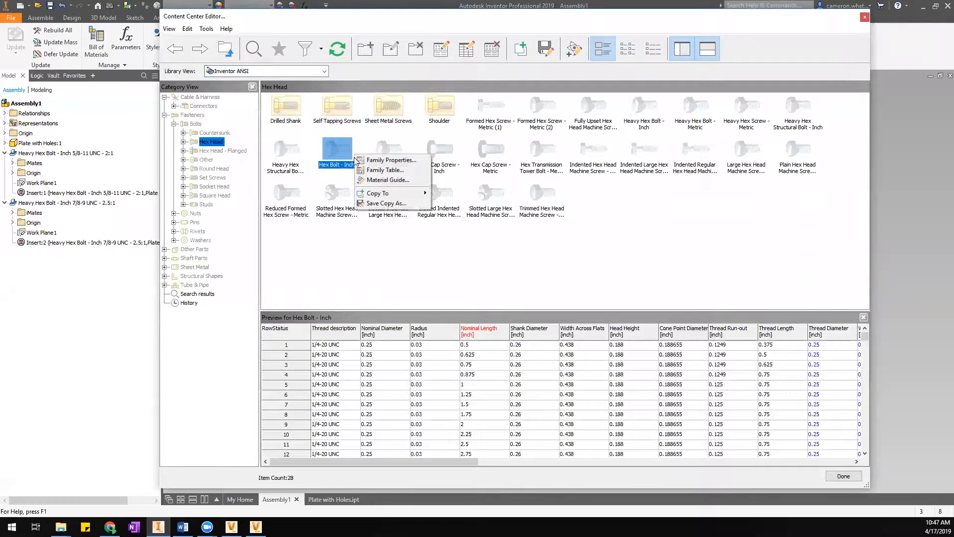
{"action": "left_click", "coordinate": [374, 170]}
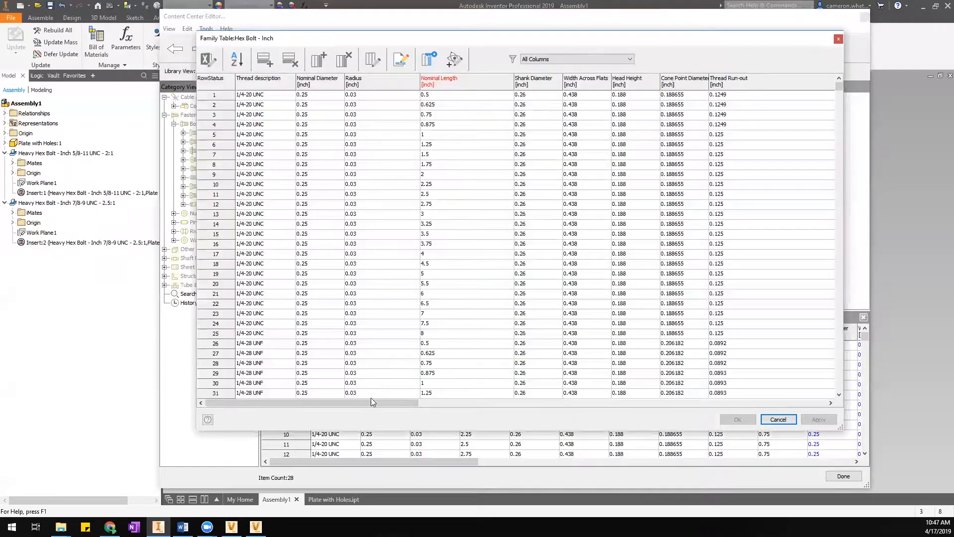
{"action": "left_click_drag", "start_coordinate": [370, 403], "coordinate": [785, 400]}
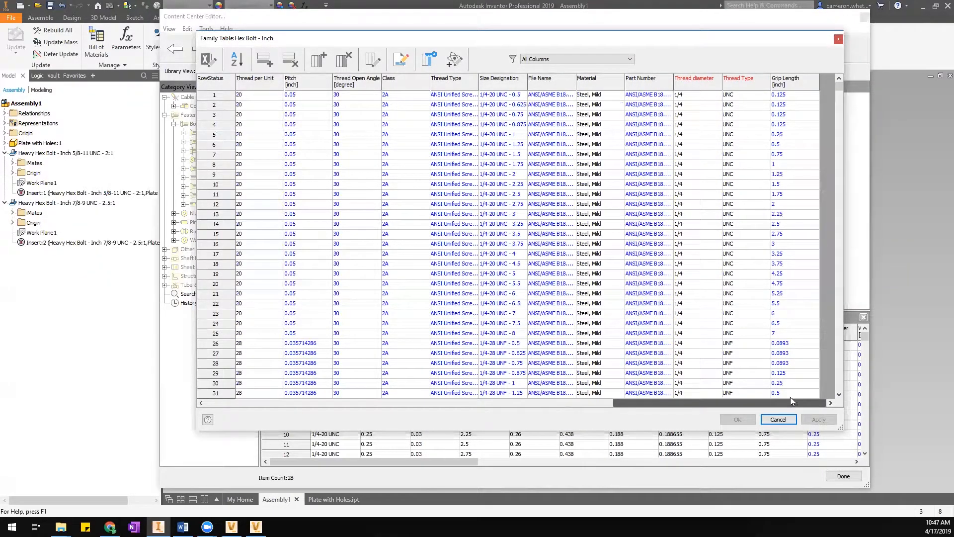
{"action": "mouse_move", "coordinate": [801, 398]}
{"action": "left_mouse_down"}
{"action": "mouse_move", "coordinate": [742, 405]}
{"action": "mouse_move", "coordinate": [801, 400]}
{"action": "left_mouse_up"}
{"action": "left_click_drag", "start_coordinate": [528, 78], "coordinate": [568, 78]}
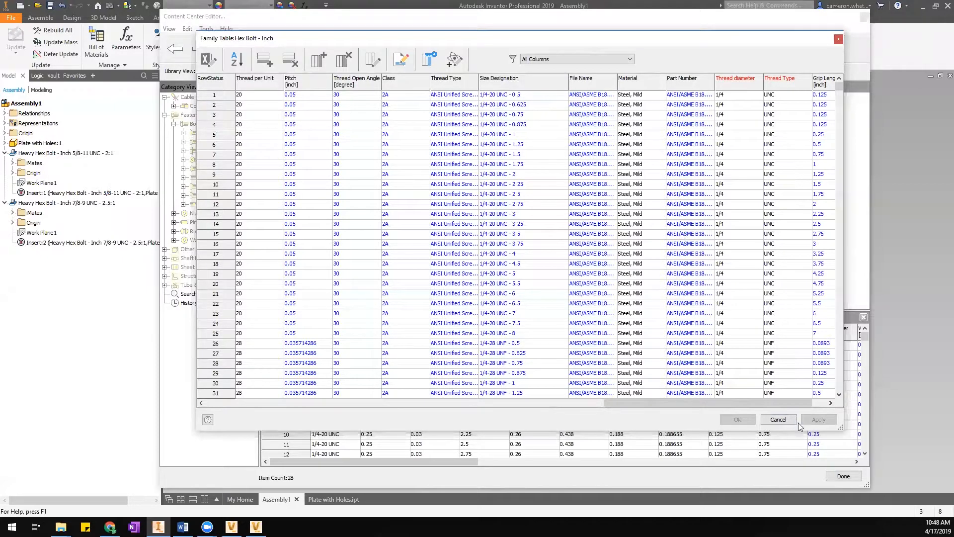
{"action": "left_click", "coordinate": [779, 420]}
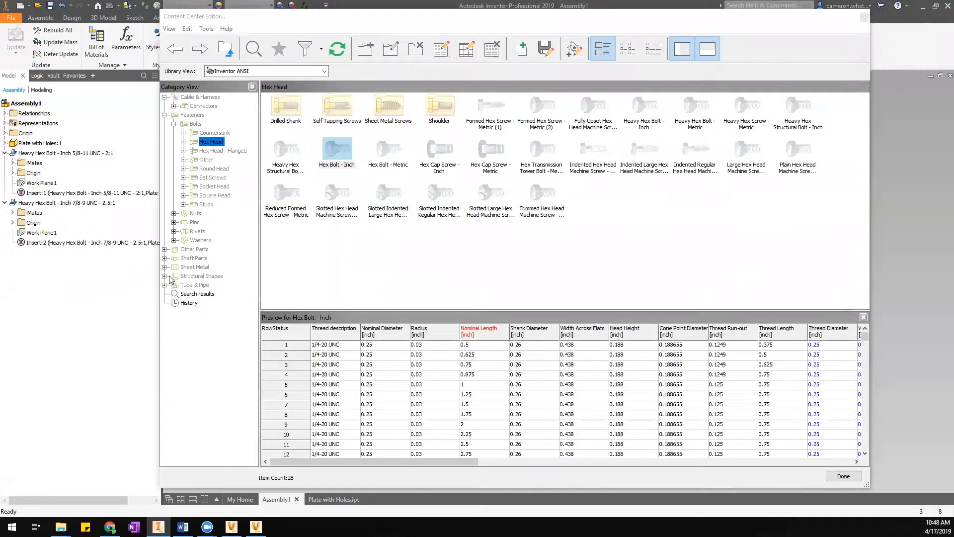
Switch the library view to Company Name 2 and expand Tube & Pipe > Fittings.
{"action": "left_click", "coordinate": [233, 72]}
{"action": "left_click", "coordinate": [235, 115]}
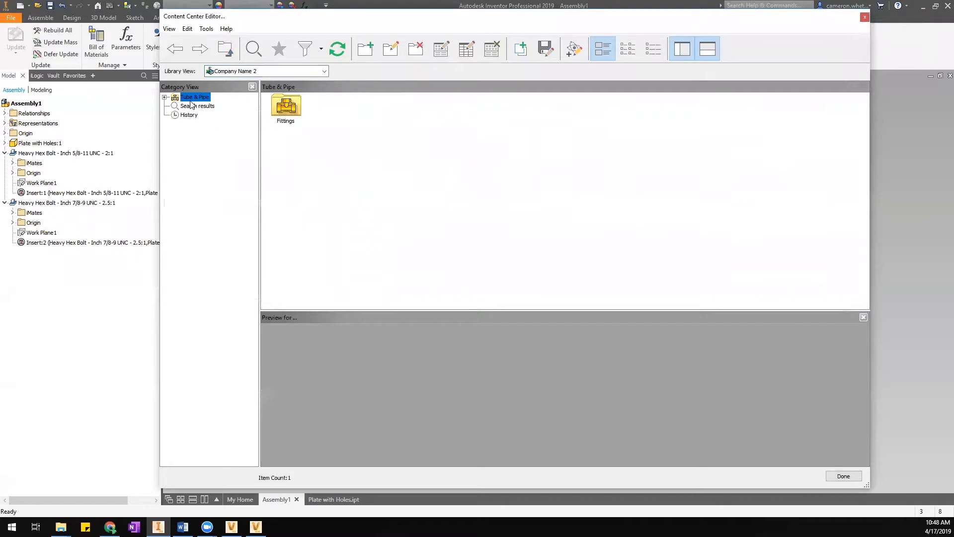
{"action": "left_click", "coordinate": [164, 96]}
{"action": "left_click", "coordinate": [174, 106]}
Open the FLANGE, BLIND, RF, CL 150, A105 family table from Flanges and scroll across its columns.
{"action": "left_click", "coordinate": [208, 115]}
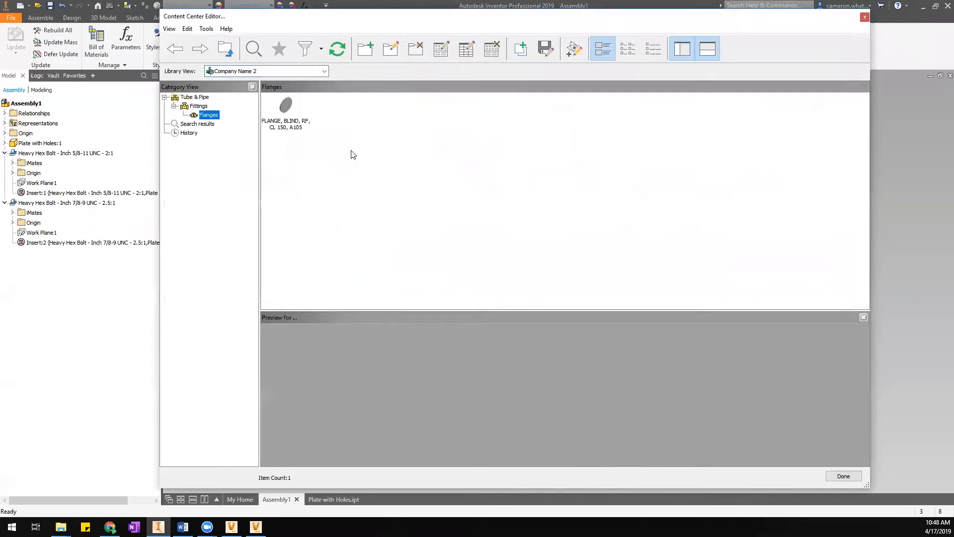
{"action": "left_click", "coordinate": [281, 107]}
{"action": "right_click", "coordinate": [281, 110]}
{"action": "left_click", "coordinate": [304, 127]}
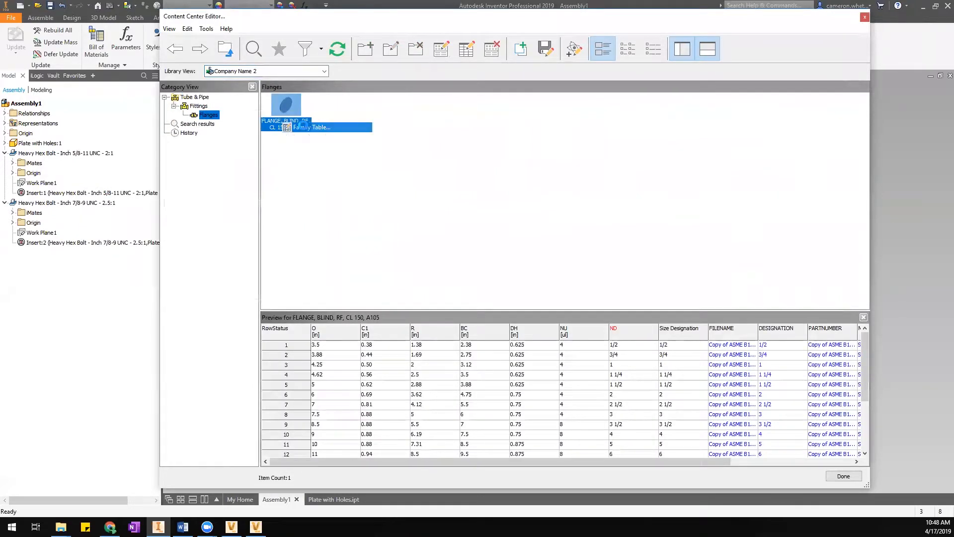
{"action": "left_click_drag", "start_coordinate": [604, 401], "coordinate": [759, 377]}
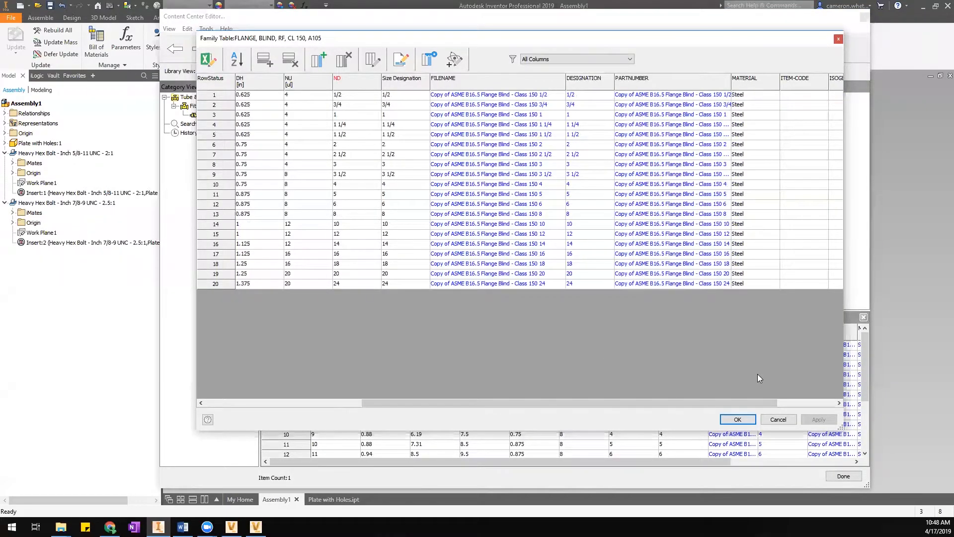
{"action": "left_click_drag", "start_coordinate": [688, 402], "coordinate": [776, 403]}
{"action": "left_click_drag", "start_coordinate": [624, 402], "coordinate": [561, 401]}
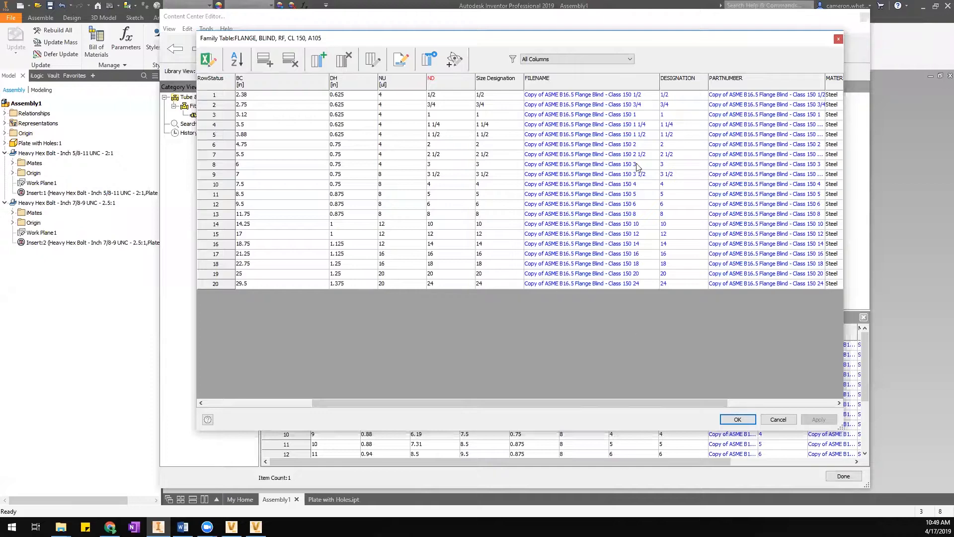
{"action": "right_click", "coordinate": [583, 79]}
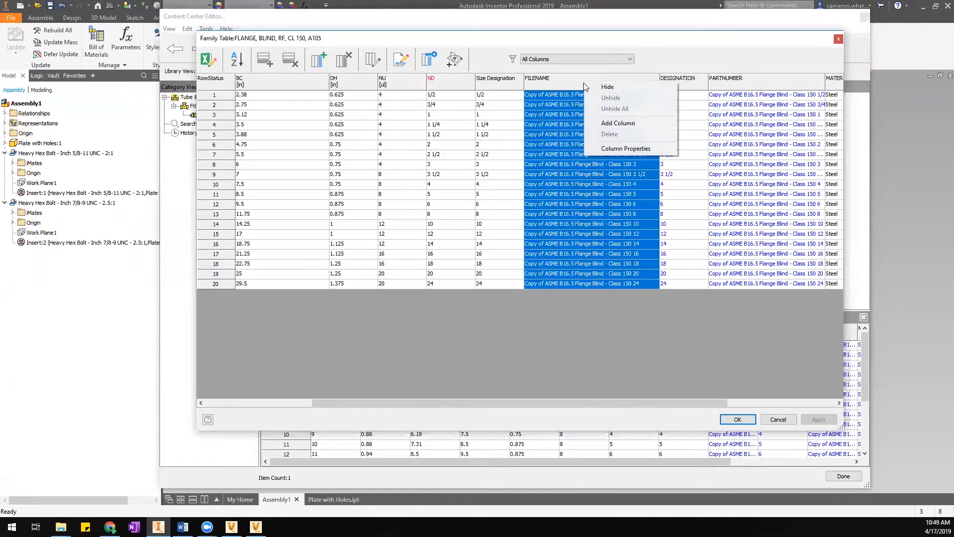
{"action": "left_click", "coordinate": [645, 148]}
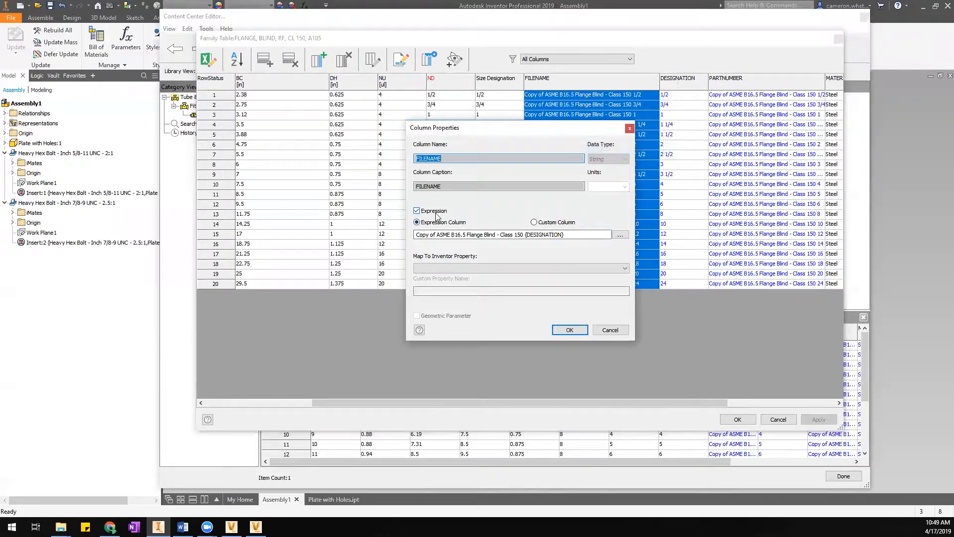
{"action": "left_click_drag", "start_coordinate": [417, 235], "coordinate": [562, 237]}
{"action": "left_click", "coordinate": [528, 235]}
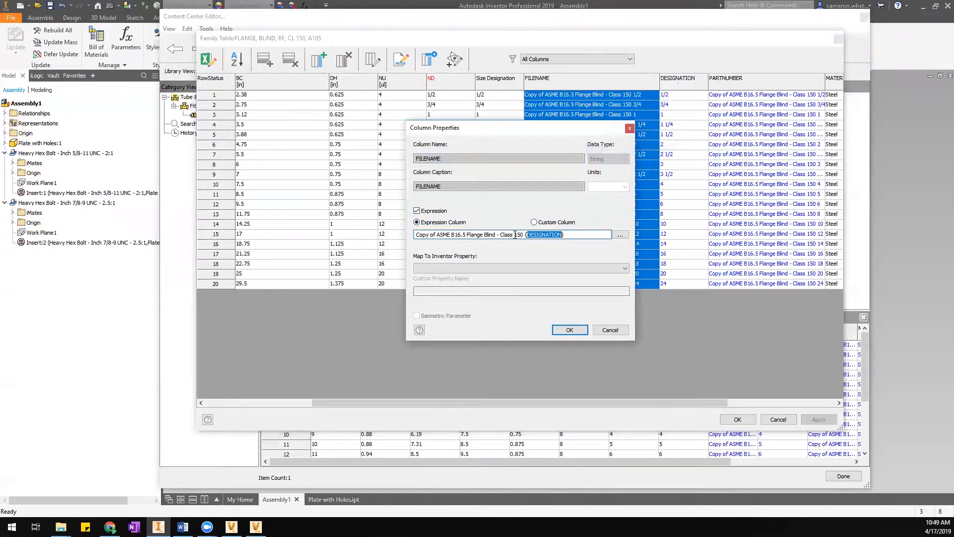
{"action": "left_click_drag", "start_coordinate": [524, 235], "coordinate": [392, 237]}
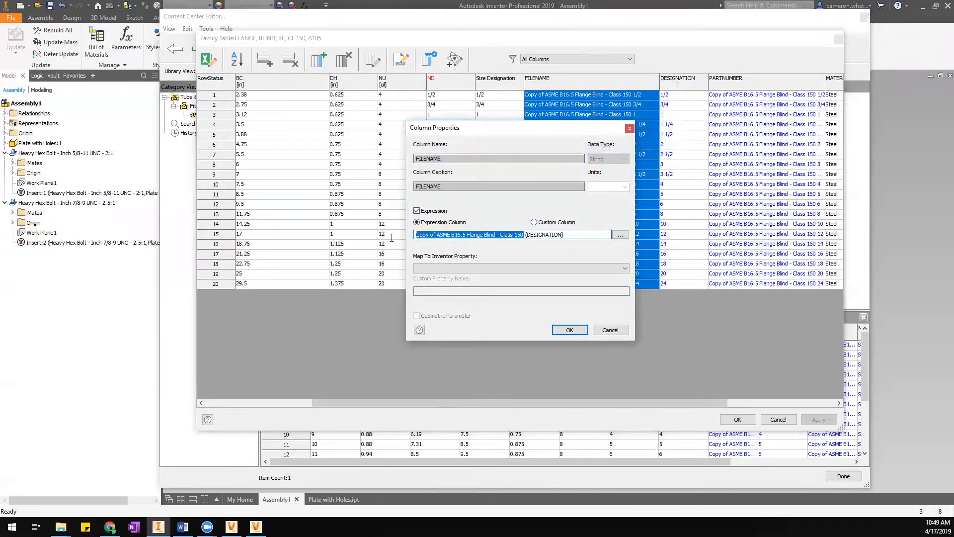
{"action": "left_click", "coordinate": [623, 334]}
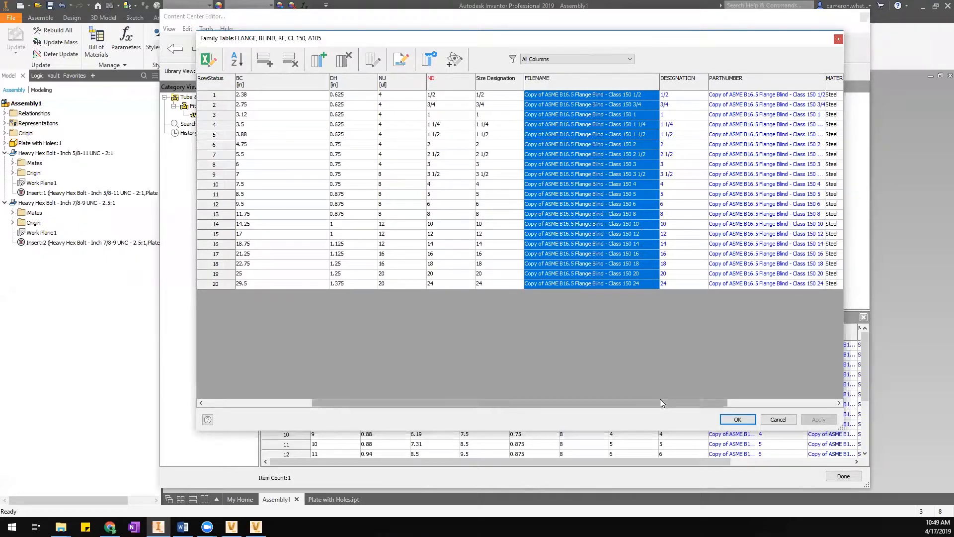
{"action": "left_click_drag", "start_coordinate": [660, 401], "coordinate": [765, 403]}
Widen the PARTNUMBER column, nudge the family table window up-left, and select row 3.
{"action": "left_click_drag", "start_coordinate": [682, 85], "coordinate": [756, 83]}
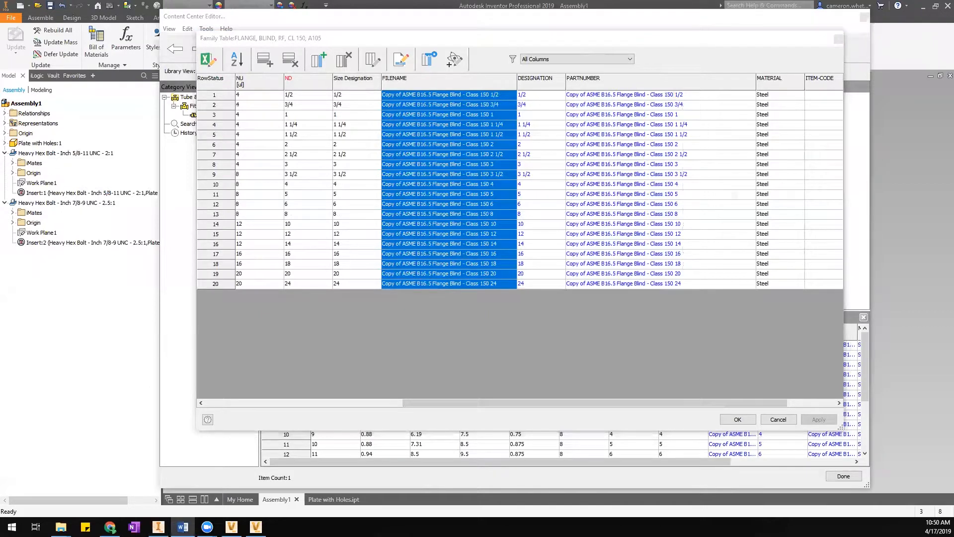
{"action": "left_click_drag", "start_coordinate": [347, 40], "coordinate": [337, 32]}
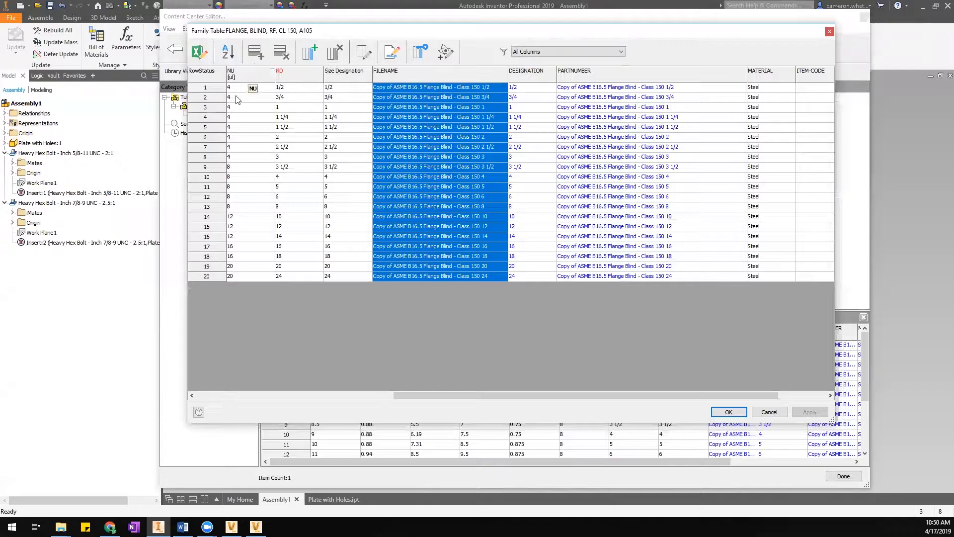
{"action": "left_click", "coordinate": [208, 110]}
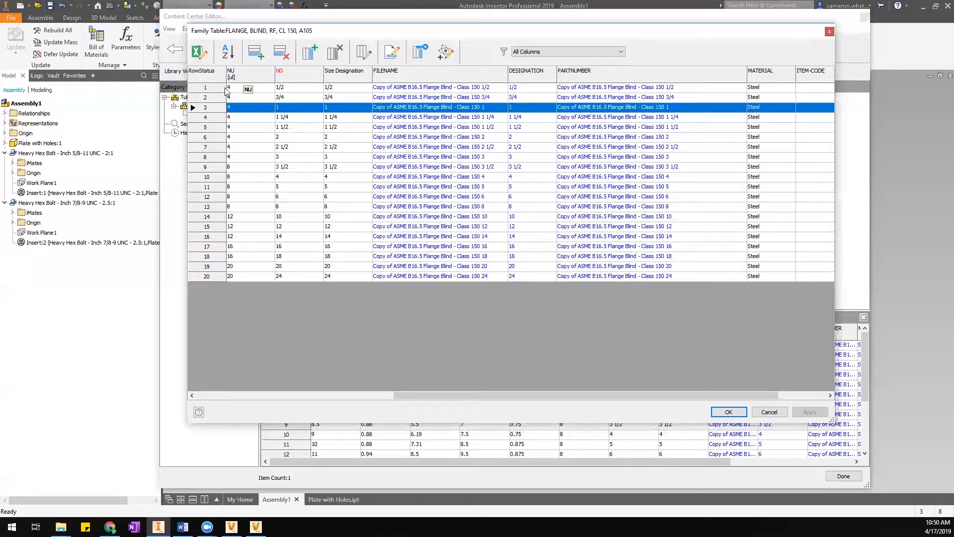
Add trial blank rows below rows 3 and 5, then cancel the family table discarding them.
{"action": "left_click", "coordinate": [255, 53]}
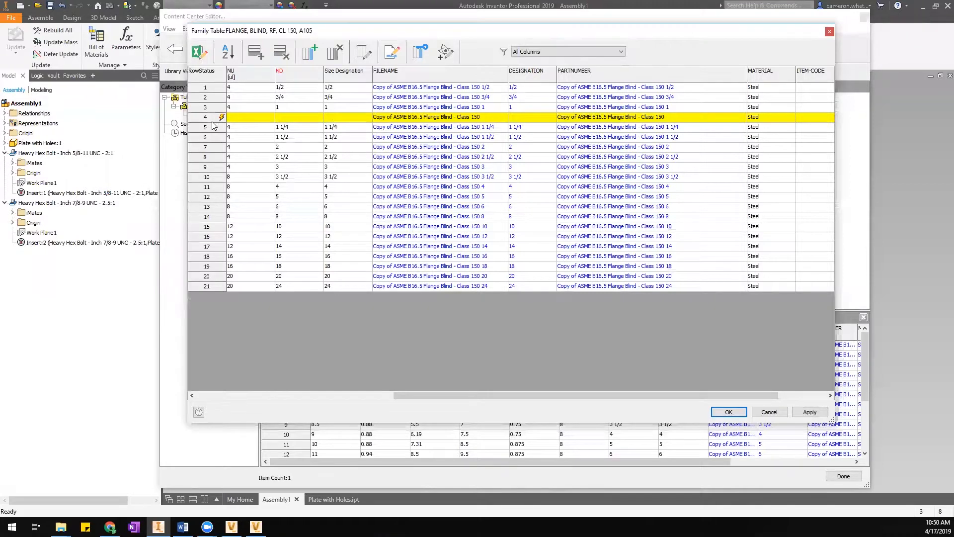
{"action": "right_click", "coordinate": [214, 128]}
{"action": "left_click", "coordinate": [238, 172]}
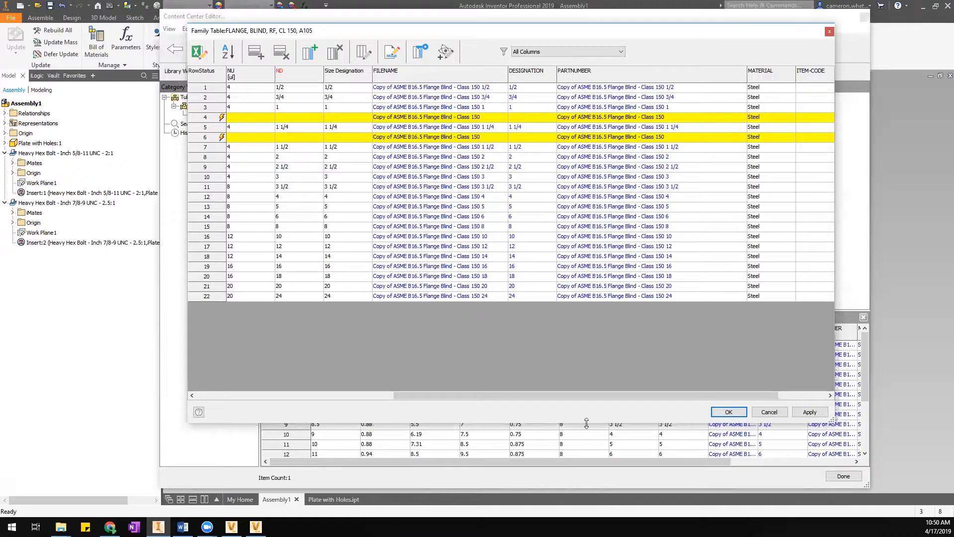
{"action": "left_click_drag", "start_coordinate": [591, 394], "coordinate": [503, 395]}
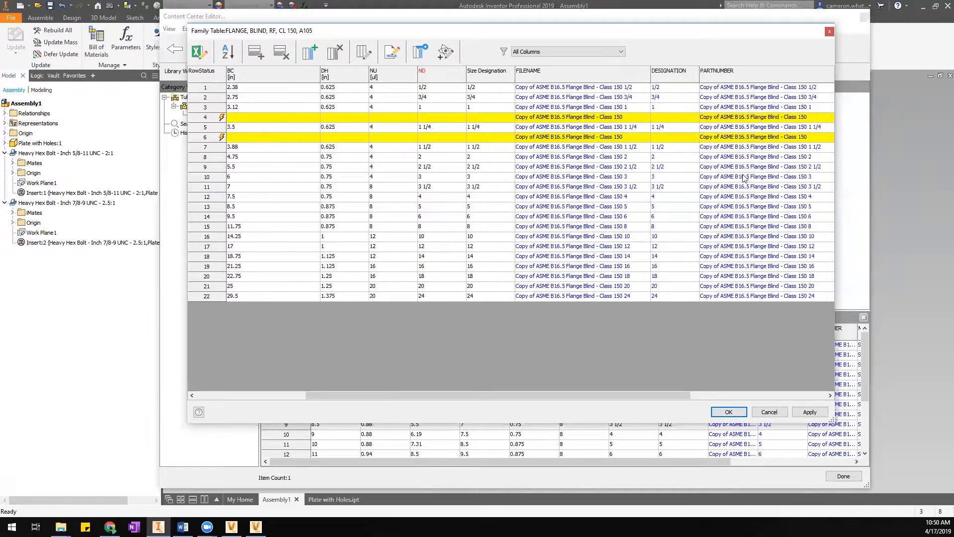
{"action": "left_click_drag", "start_coordinate": [566, 395], "coordinate": [690, 395]}
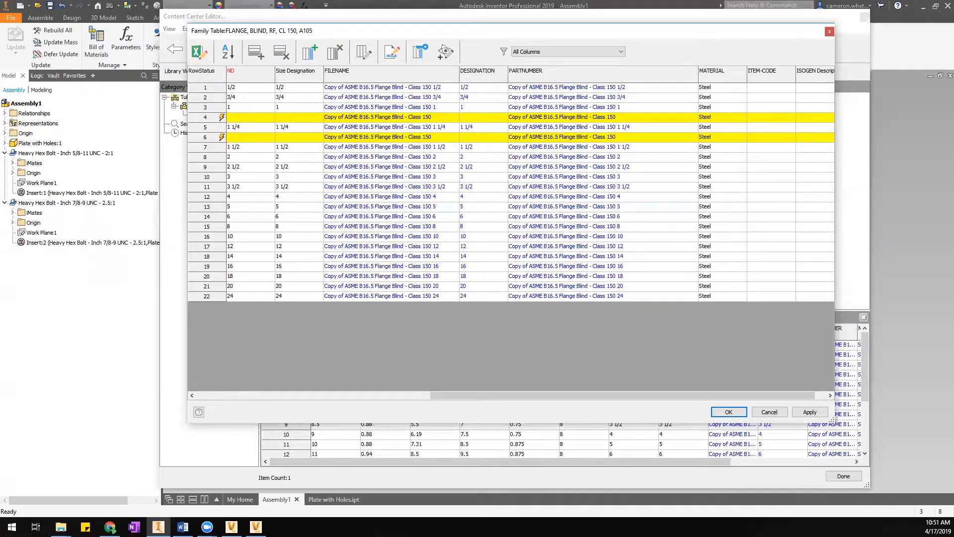
{"action": "left_click", "coordinate": [771, 412]}
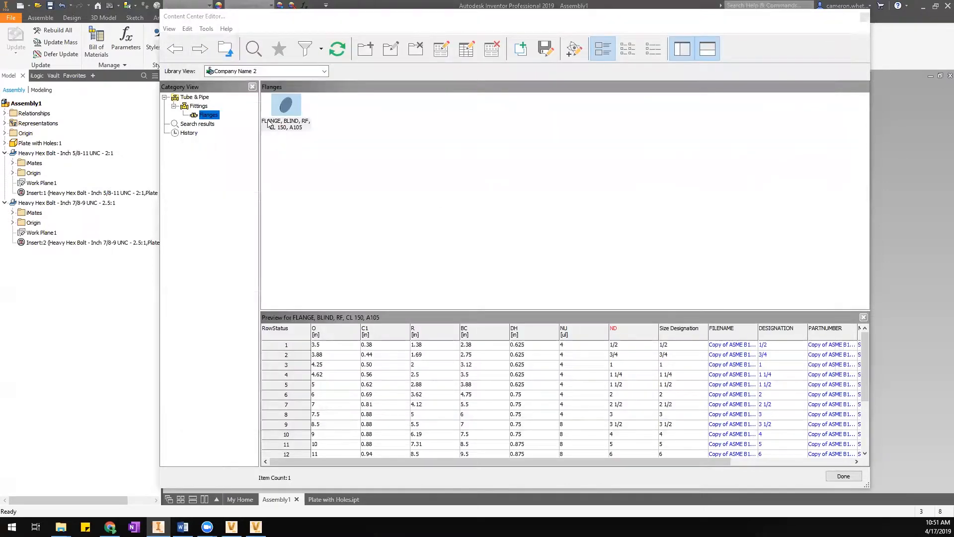
Reopen the blind flange family table and edit it as a spreadsheet in Excel.
{"action": "right_click", "coordinate": [283, 106]}
{"action": "left_click", "coordinate": [317, 123]}
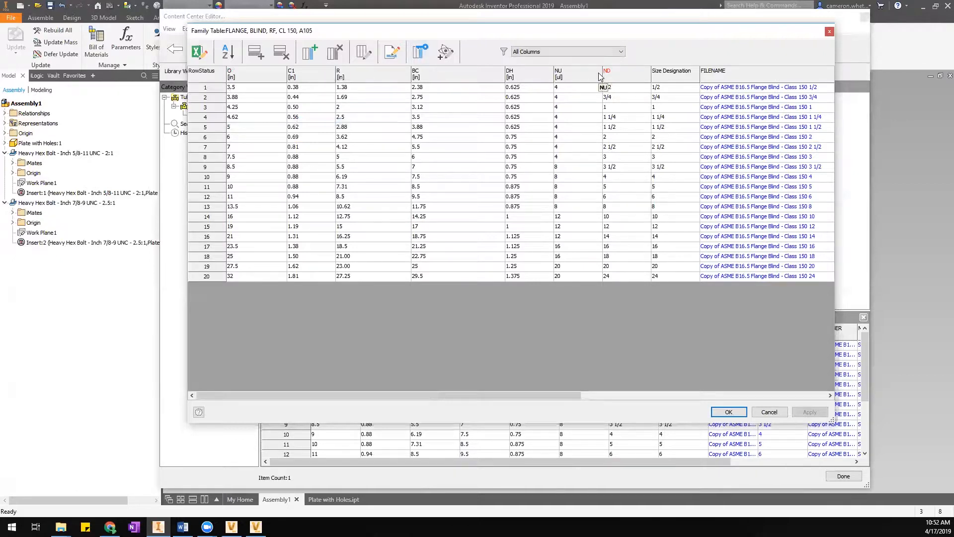
{"action": "left_click", "coordinate": [205, 55]}
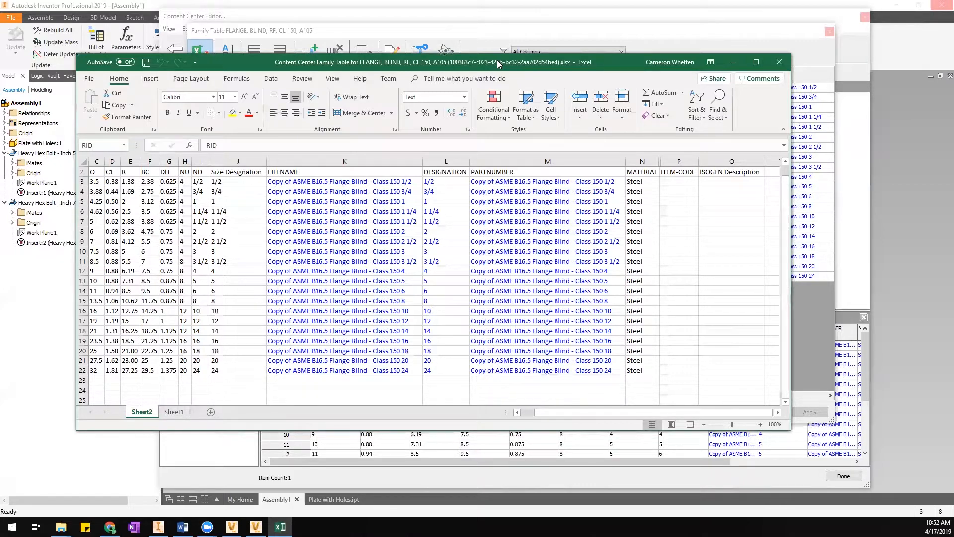
Maximize the Excel window, review the table rows, and select all Size Designation values.
{"action": "double_click", "coordinate": [498, 63]}
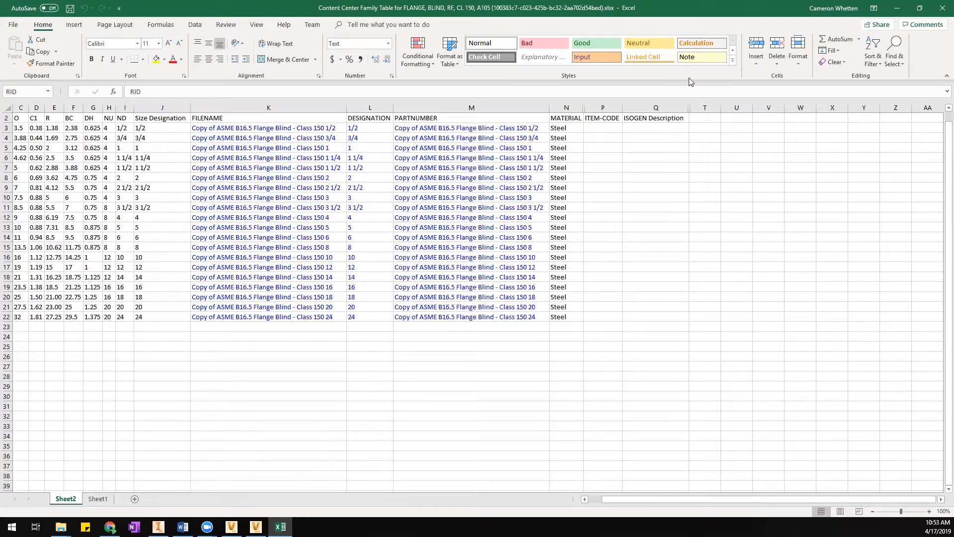
{"action": "left_click_drag", "start_coordinate": [611, 503], "coordinate": [611, 504]}
{"action": "left_click", "coordinate": [584, 499]}
{"action": "left_click_drag", "start_coordinate": [18, 327], "coordinate": [384, 444]}
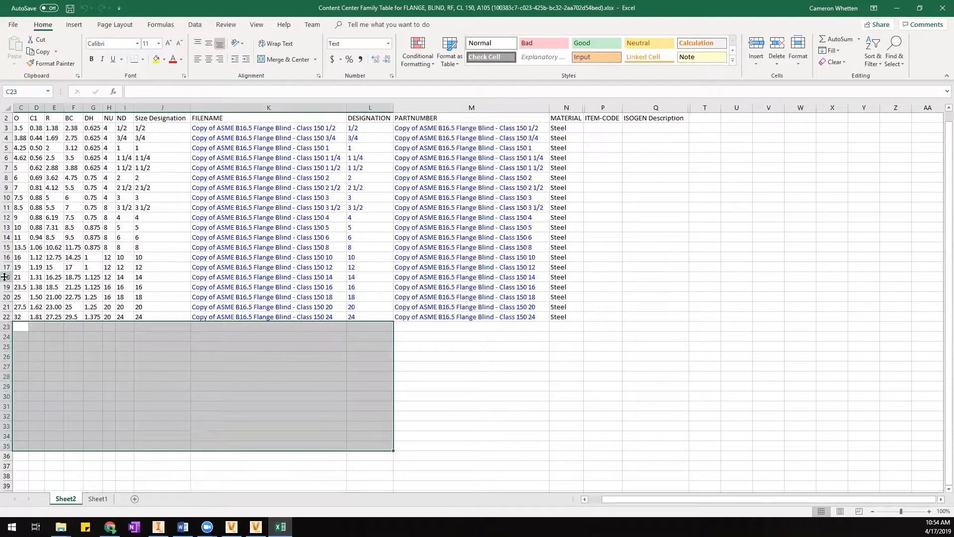
{"action": "left_click_drag", "start_coordinate": [19, 247], "coordinate": [570, 319]}
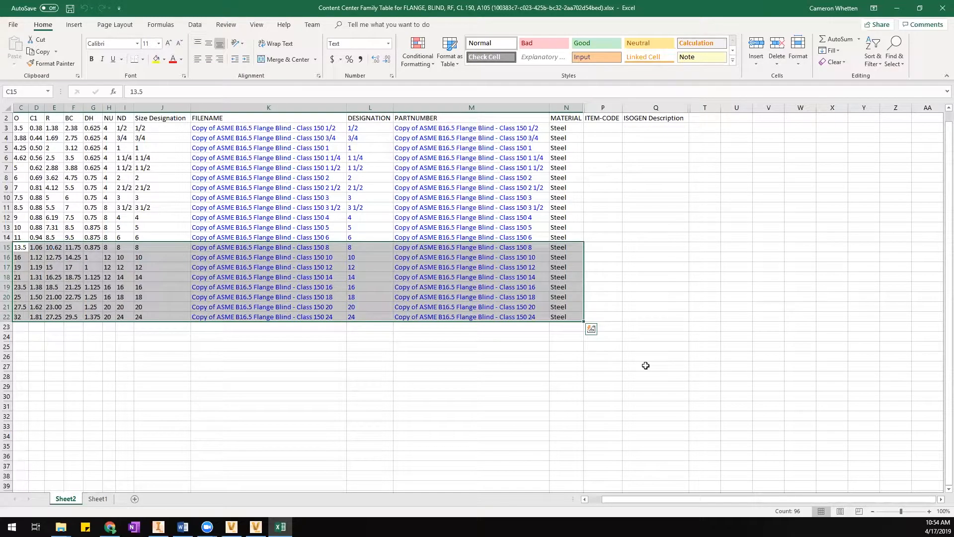
{"action": "left_click_drag", "start_coordinate": [639, 500], "coordinate": [608, 501]}
{"action": "left_click", "coordinate": [406, 404]}
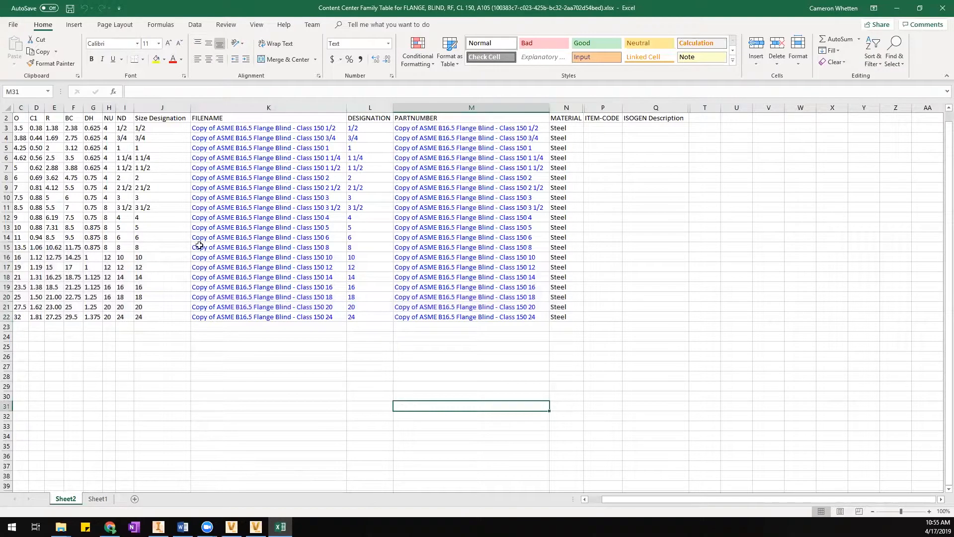
{"action": "left_click_drag", "start_coordinate": [152, 128], "coordinate": [150, 316]}
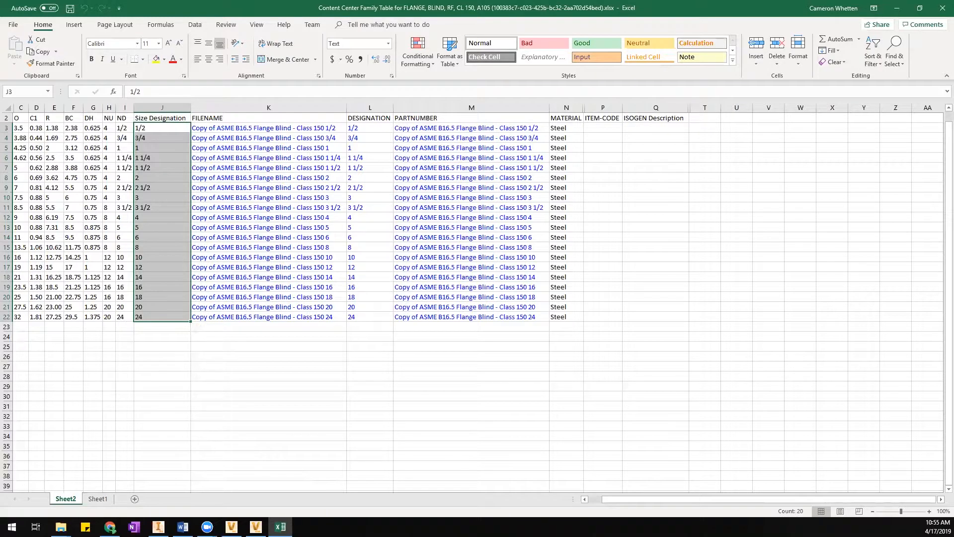
Minimize Excel to check Inventor, restore it, then close the spreadsheet.
{"action": "left_click", "coordinate": [897, 8]}
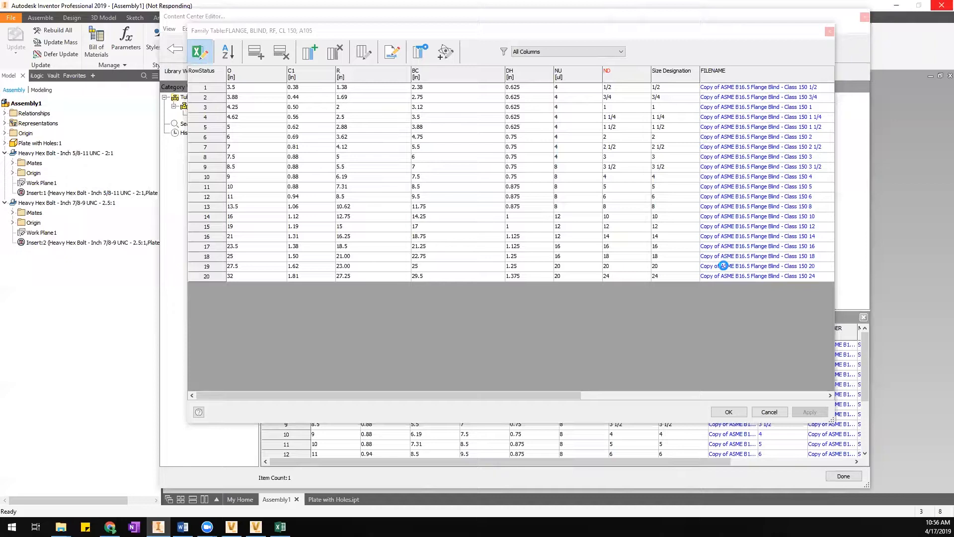
{"action": "left_click", "coordinate": [279, 527]}
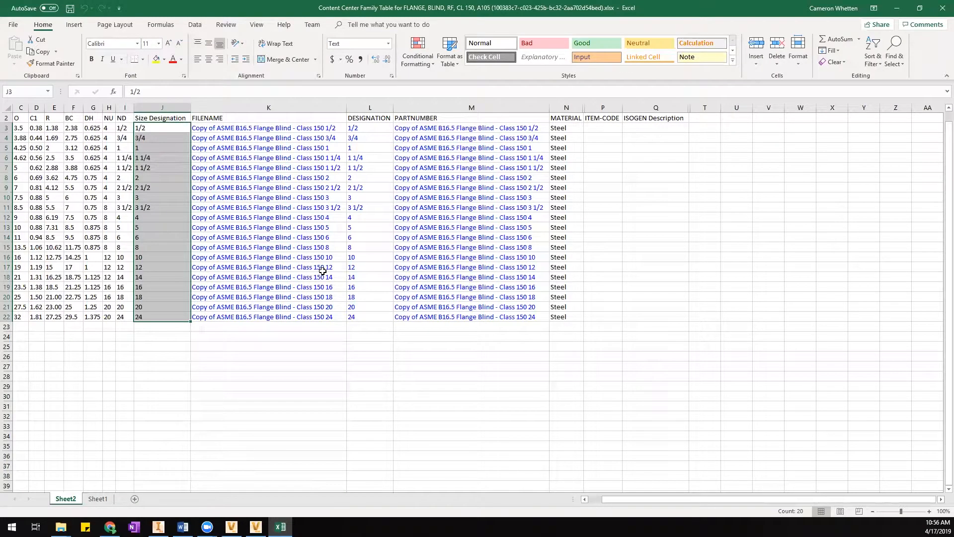
{"action": "left_click", "coordinate": [936, 9]}
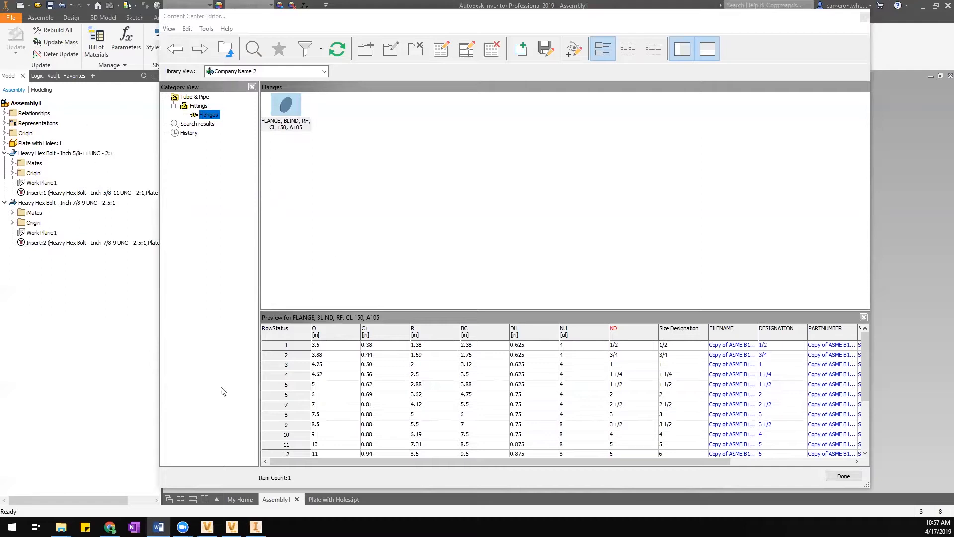
Bring Inventor forward and scroll the family table right to the MATERIAL column.
{"action": "mouse_move", "coordinate": [256, 526]}
{"action": "left_click", "coordinate": [257, 502]}
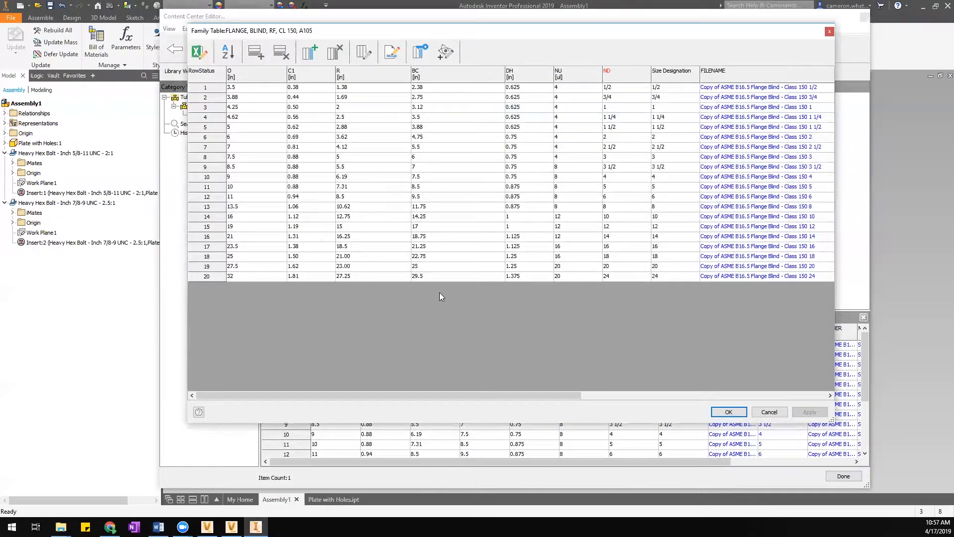
{"action": "left_click_drag", "start_coordinate": [453, 396], "coordinate": [734, 384]}
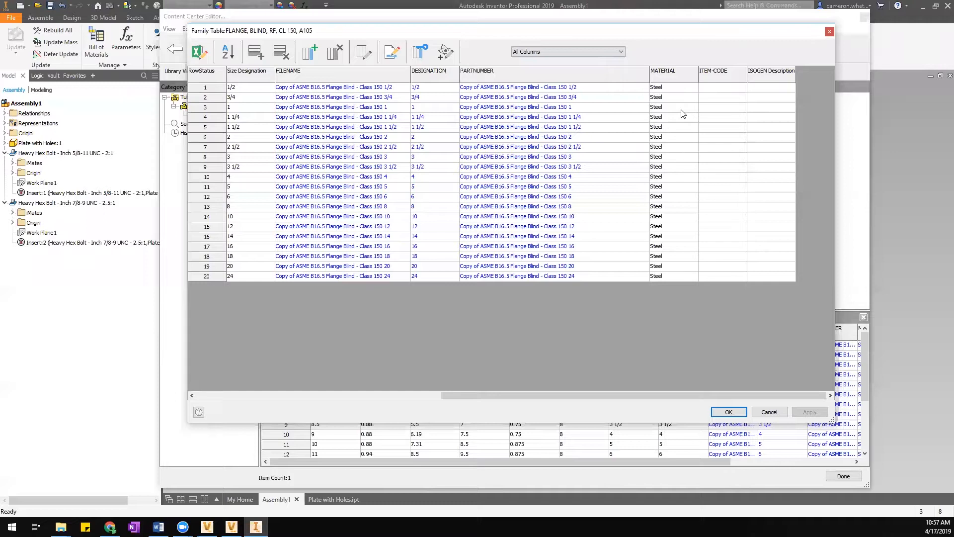
Choose A105 as row 1's MATERIAL and fill it down through all 20 rows.
{"action": "left_click", "coordinate": [683, 90]}
{"action": "left_click", "coordinate": [694, 89]}
{"action": "left_click_drag", "start_coordinate": [737, 252], "coordinate": [751, 106]}
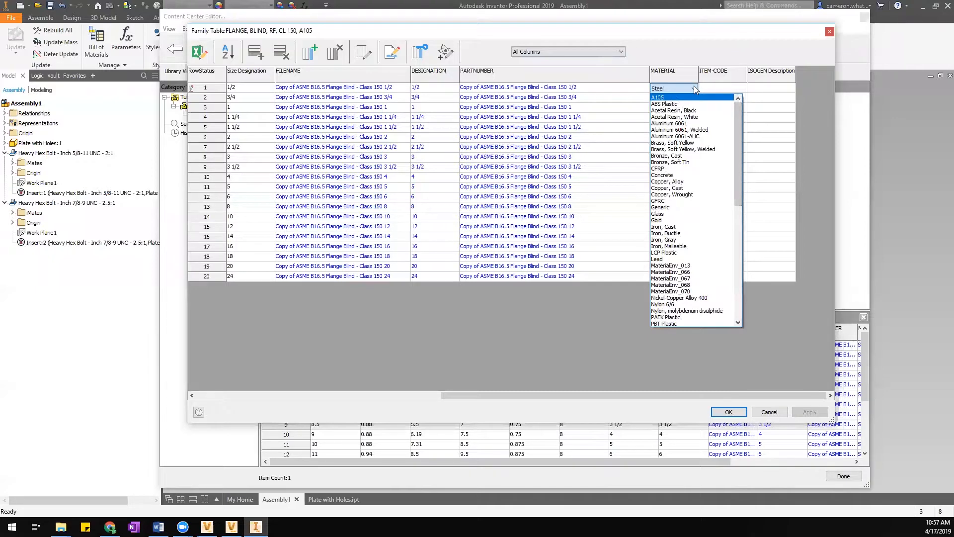
{"action": "mouse_move", "coordinate": [739, 107]}
{"action": "left_mouse_down"}
{"action": "mouse_move", "coordinate": [733, 241]}
{"action": "mouse_move", "coordinate": [733, 96]}
{"action": "mouse_move", "coordinate": [743, 230]}
{"action": "mouse_move", "coordinate": [744, 96]}
{"action": "left_mouse_up"}
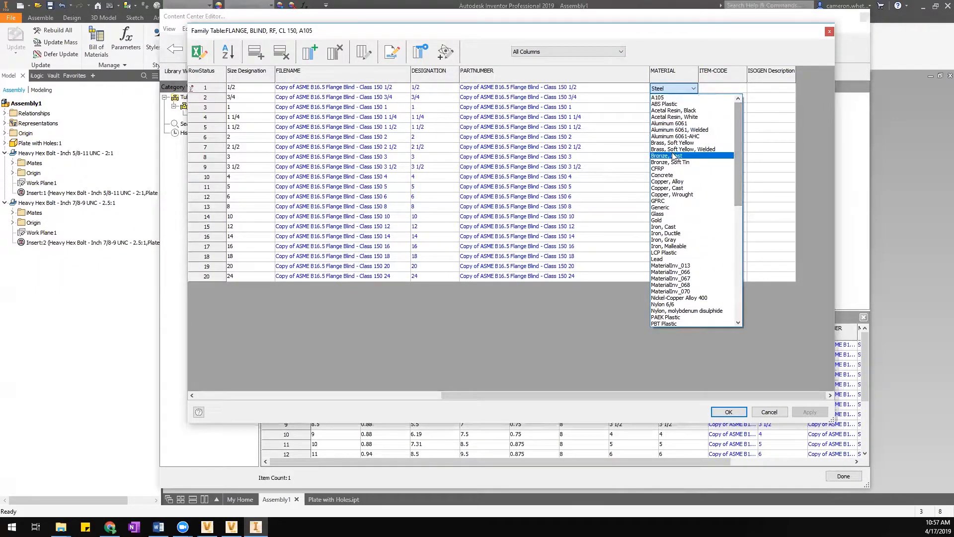
{"action": "left_click_drag", "start_coordinate": [742, 139], "coordinate": [739, 217]}
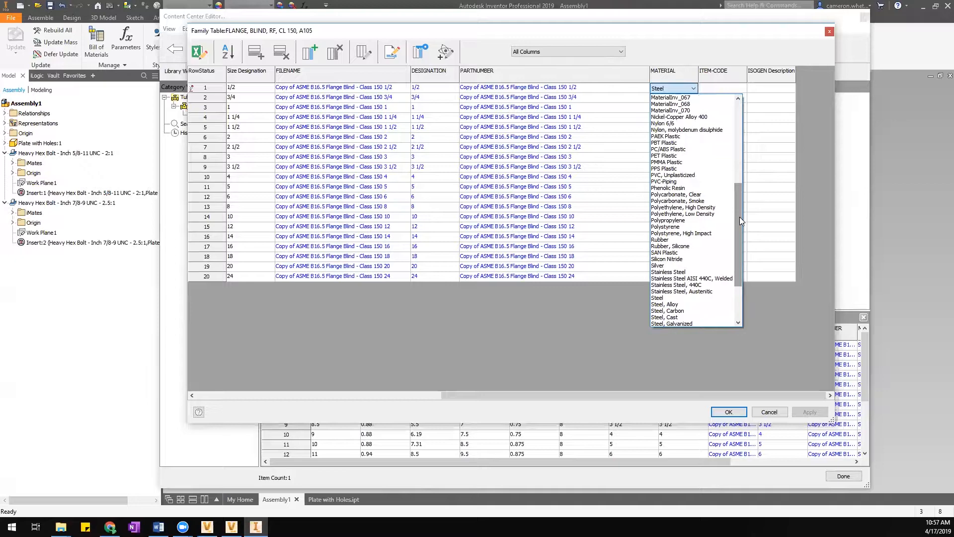
{"action": "left_click_drag", "start_coordinate": [740, 217], "coordinate": [733, 128]}
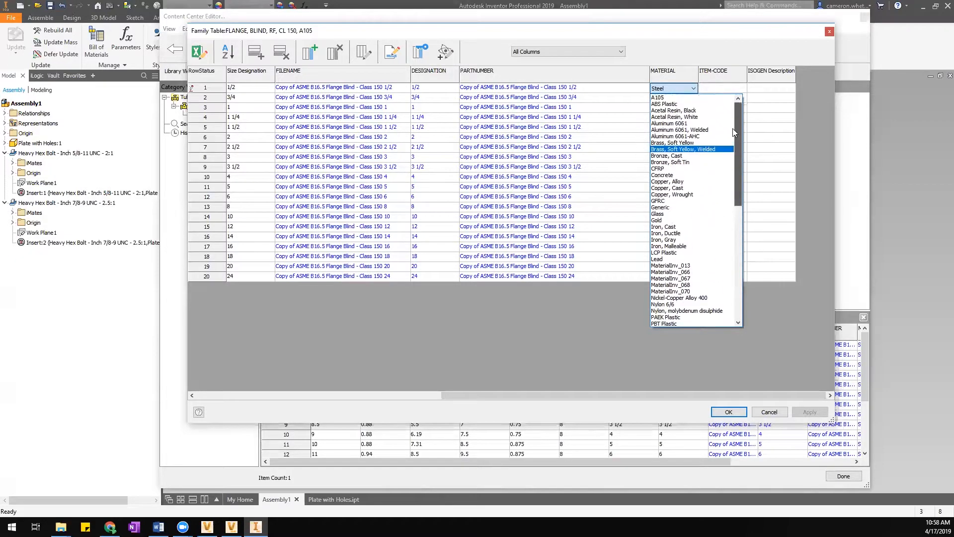
{"action": "left_click", "coordinate": [663, 98]}
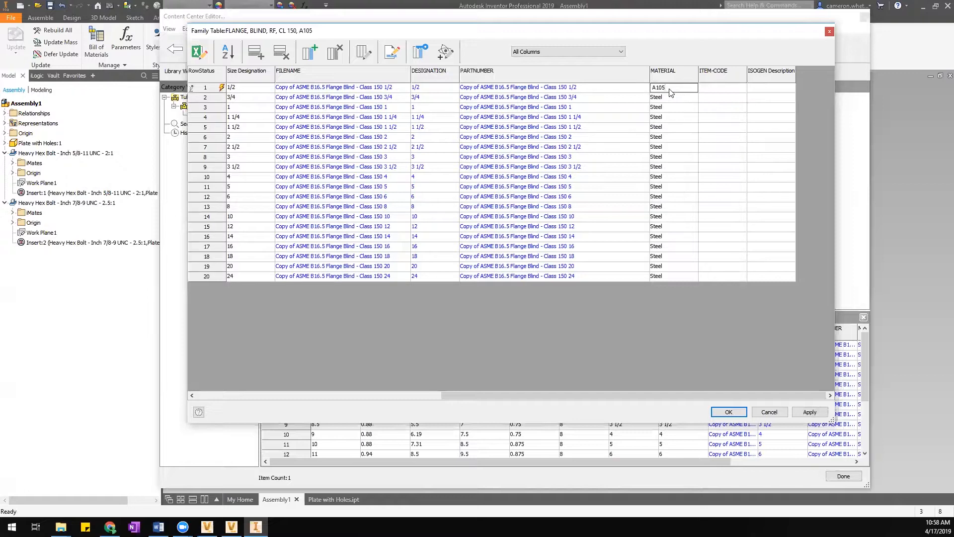
{"action": "left_click", "coordinate": [672, 99]}
{"action": "key", "text": "Up"}
{"action": "left_click_drag", "start_coordinate": [674, 103], "coordinate": [679, 274]}
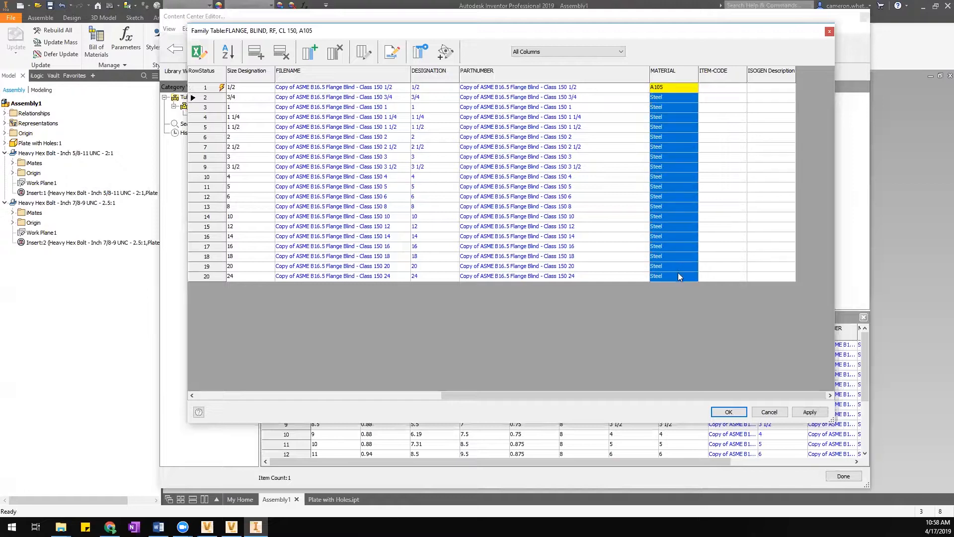
{"action": "type", "text": "A105 A105 A105 A105 A105 A105 A105 A105 A105 A105 A105 A105 A105 A105 A105 A105 A105 A105 A105"}
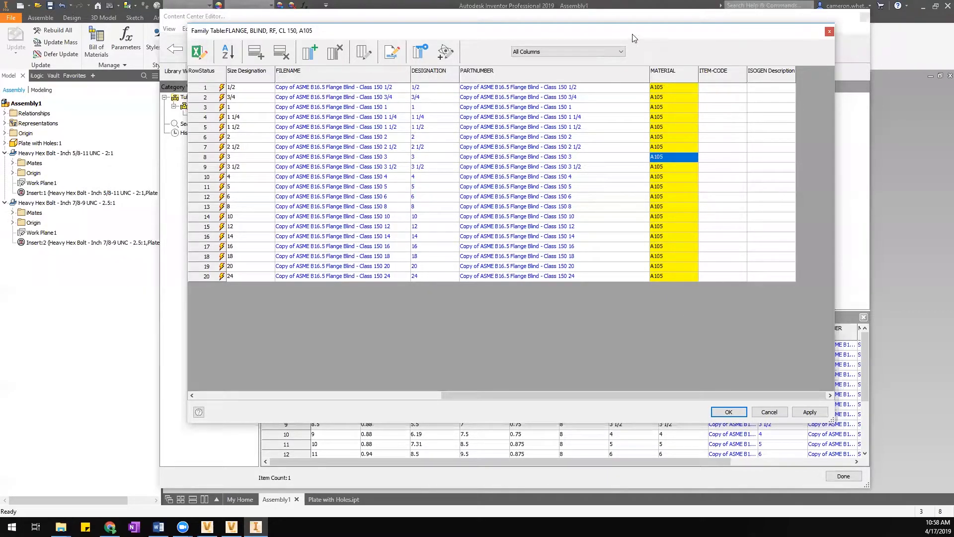
Apply the A105 material changes to publish the family table and dismiss the success message.
{"action": "left_click_drag", "start_coordinate": [640, 35], "coordinate": [653, 30]}
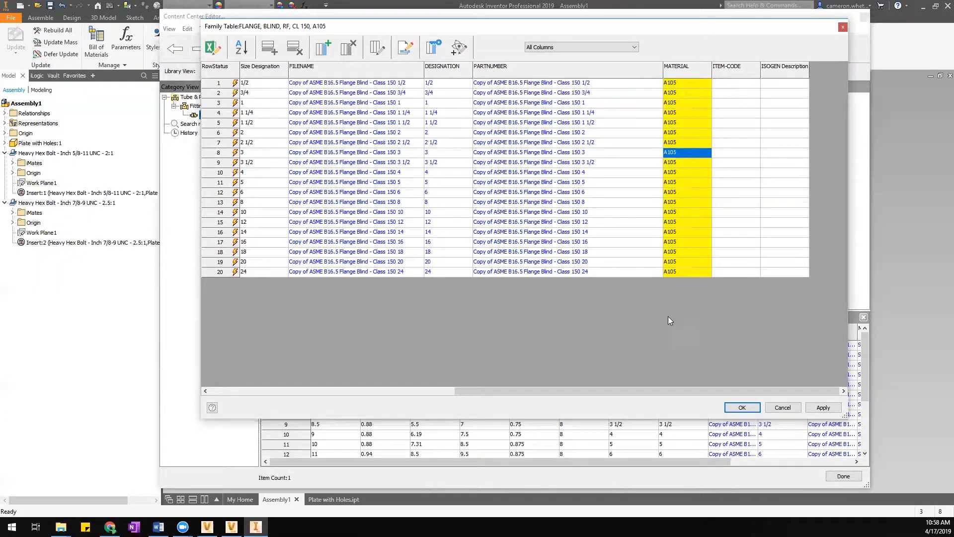
{"action": "left_click", "coordinate": [823, 409]}
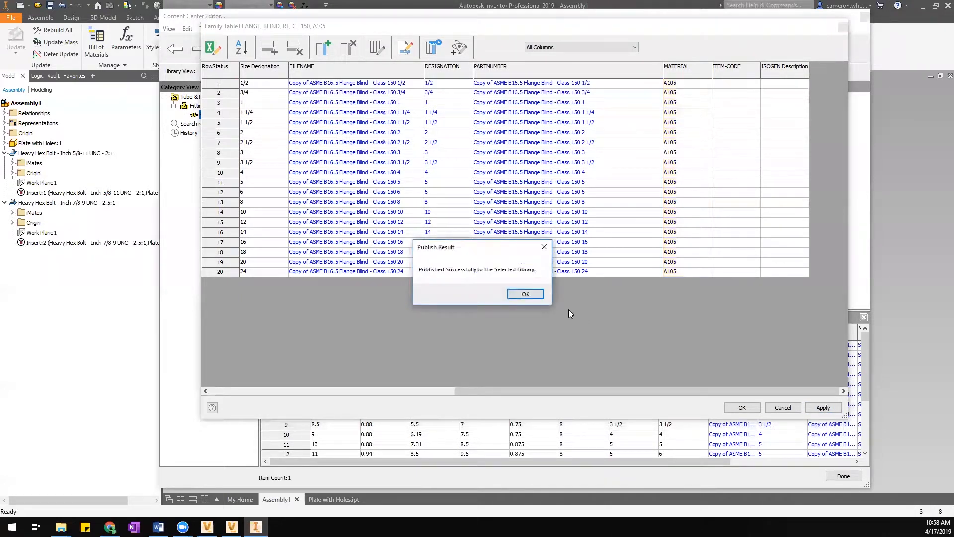
{"action": "left_click", "coordinate": [522, 295]}
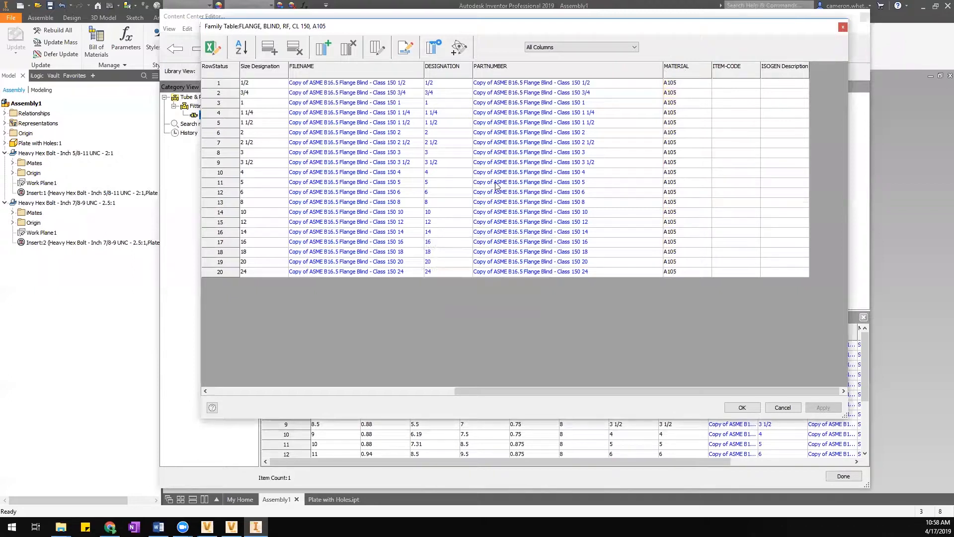
{"action": "left_click_drag", "start_coordinate": [654, 390], "coordinate": [673, 381]}
Add a String column to the family table, named and captioned 'Description'.
{"action": "left_click", "coordinate": [319, 50]}
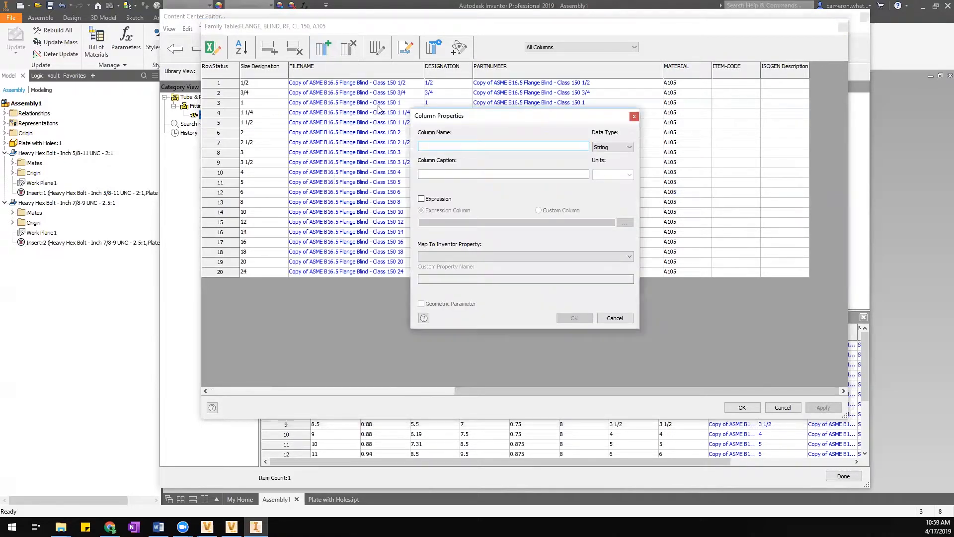
{"action": "type", "text": "d"}
{"action": "key", "text": "BackSpace"}
{"action": "type", "text": "Description"}
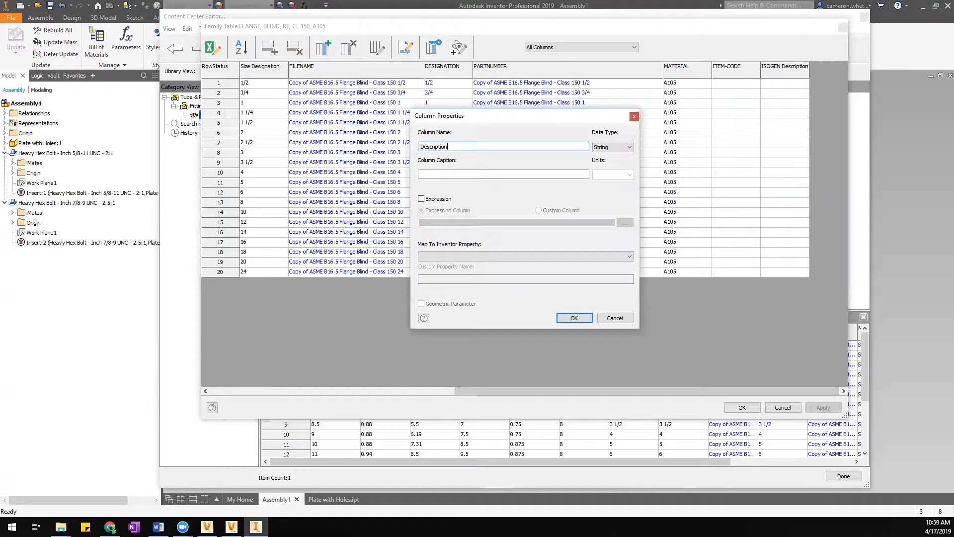
{"action": "left_click", "coordinate": [624, 148]}
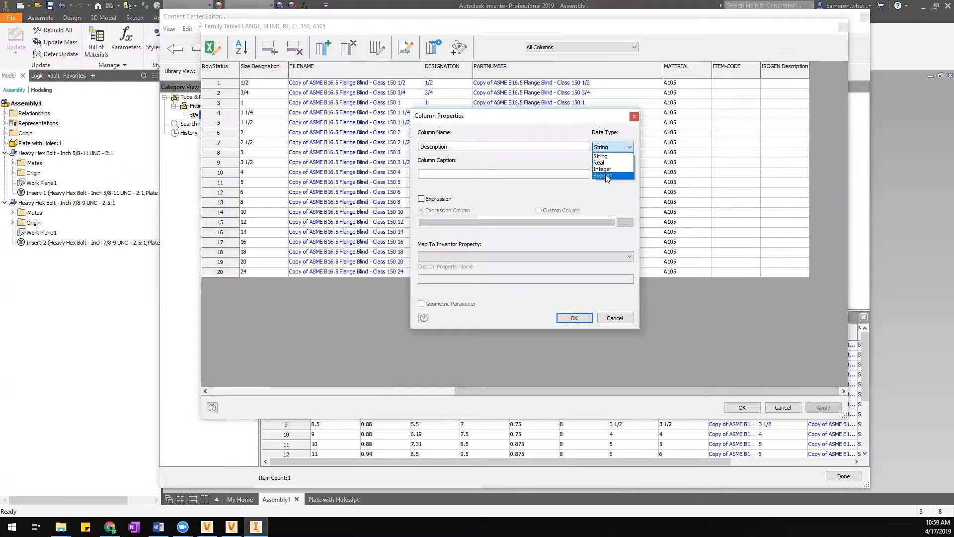
{"action": "left_click", "coordinate": [625, 146]}
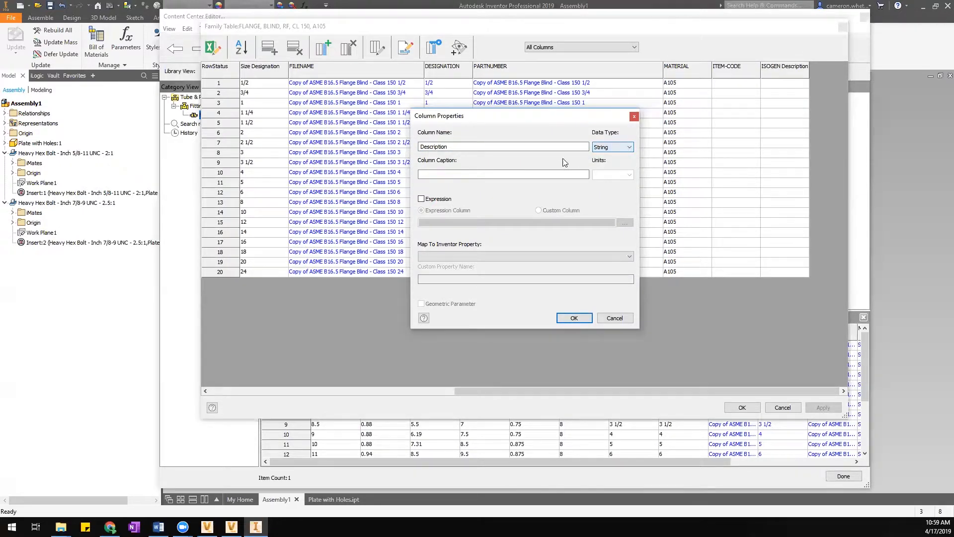
{"action": "left_click", "coordinate": [465, 177]}
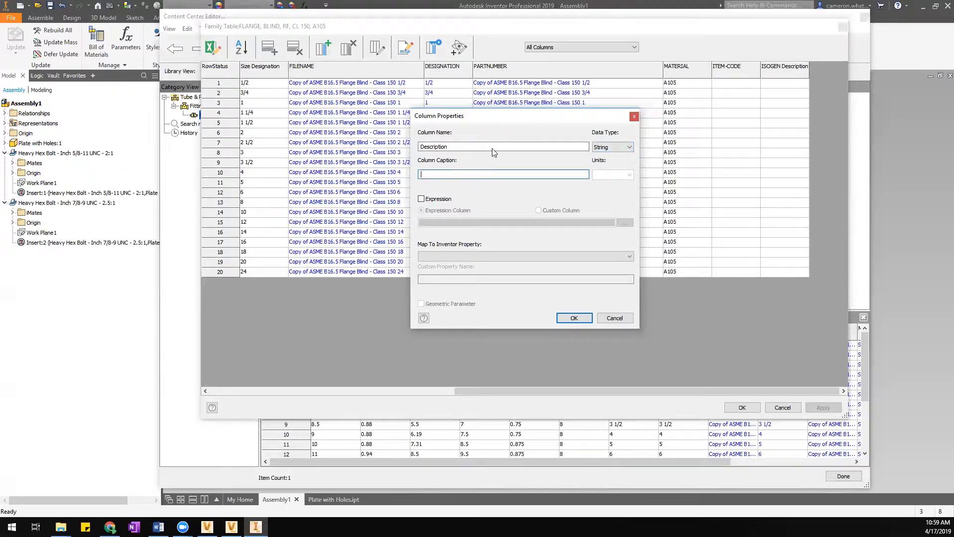
{"action": "type", "text": "Description"}
{"action": "left_click", "coordinate": [569, 321]}
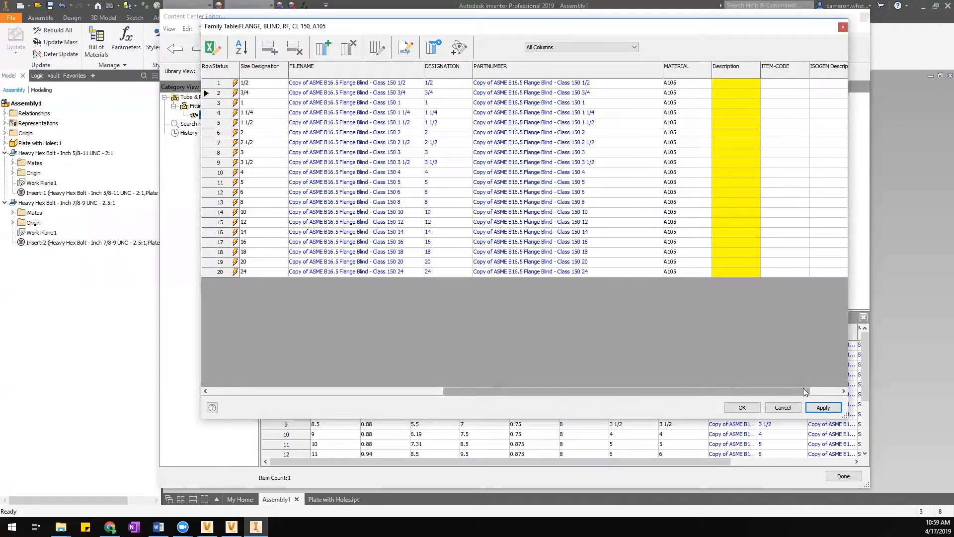
{"action": "left_click_drag", "start_coordinate": [803, 390], "coordinate": [832, 390]}
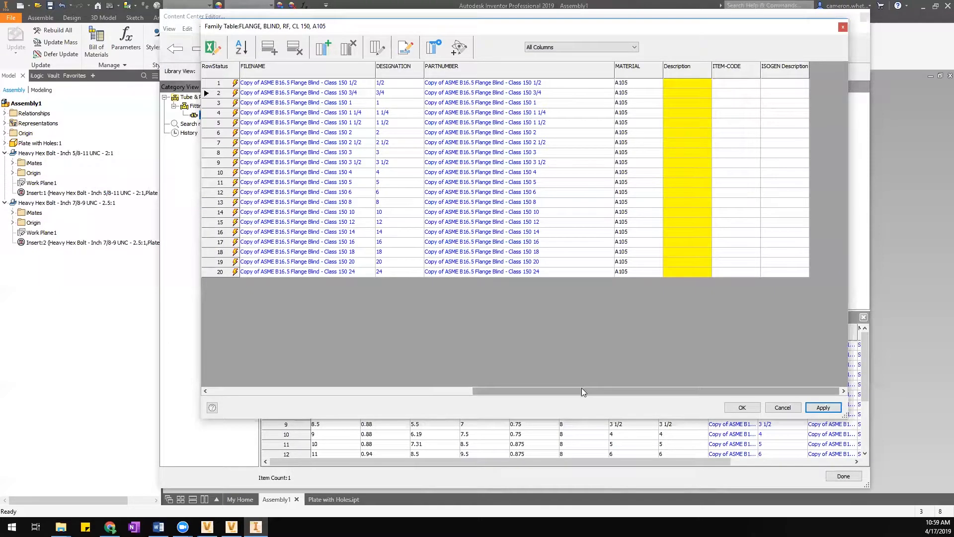
{"action": "left_click_drag", "start_coordinate": [578, 389], "coordinate": [370, 387]}
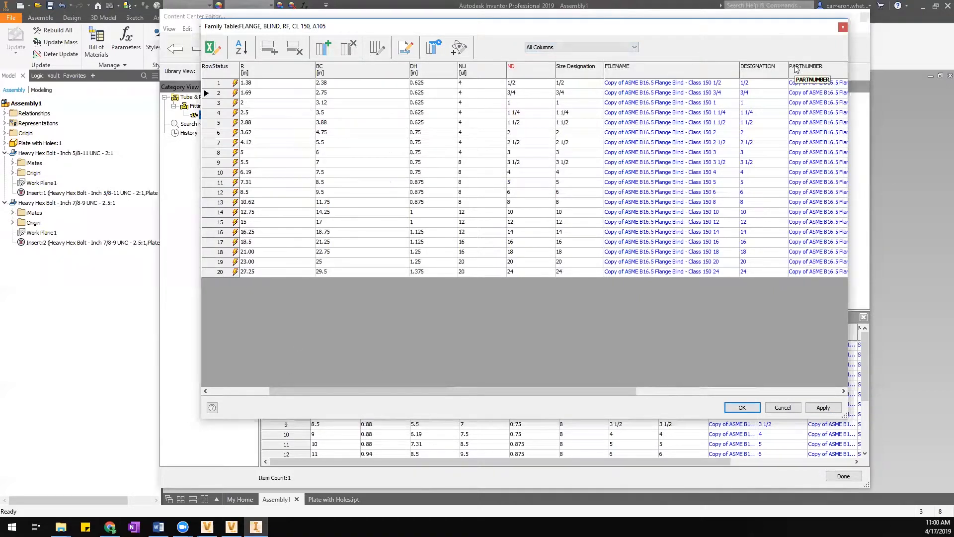
{"action": "left_click_drag", "start_coordinate": [622, 393], "coordinate": [812, 394]}
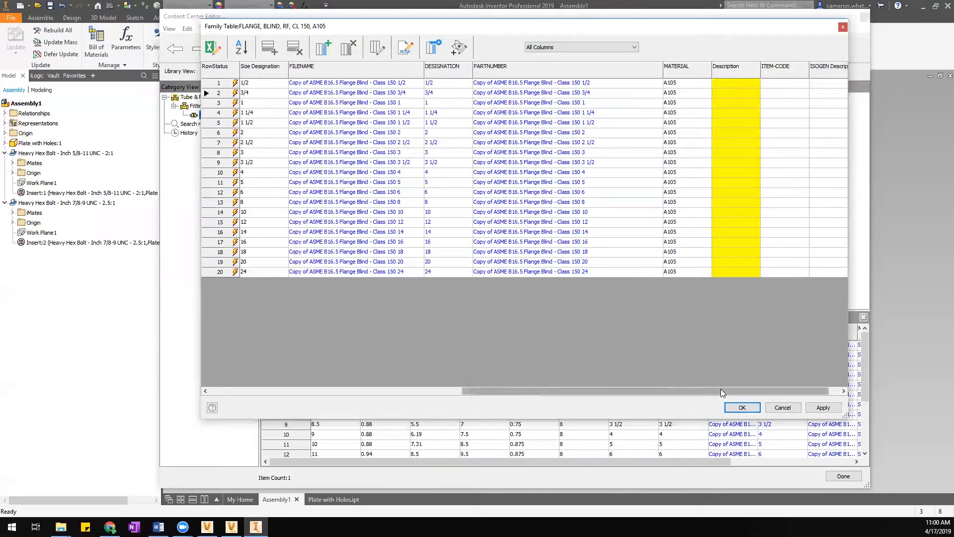
{"action": "left_click_drag", "start_coordinate": [720, 393], "coordinate": [733, 393]}
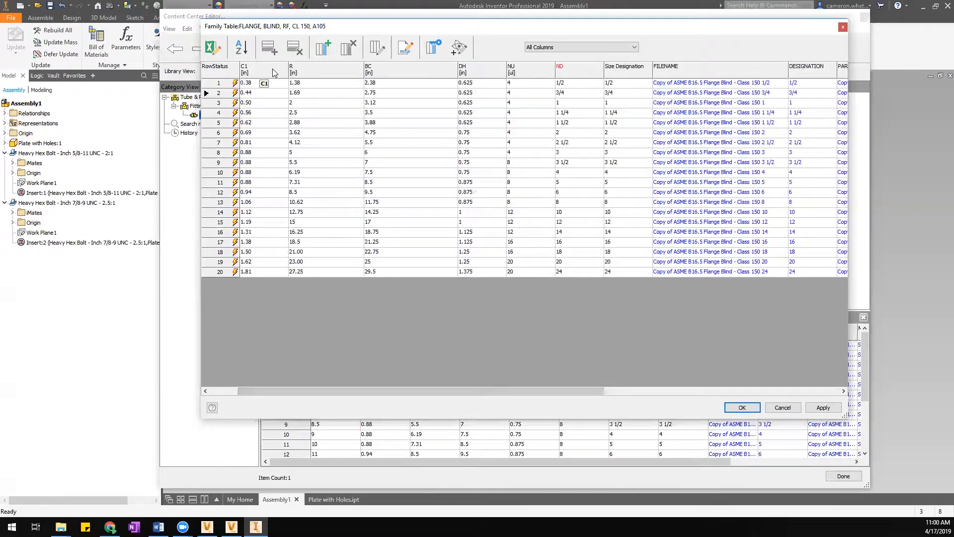
{"action": "left_click_drag", "start_coordinate": [507, 393], "coordinate": [433, 364]}
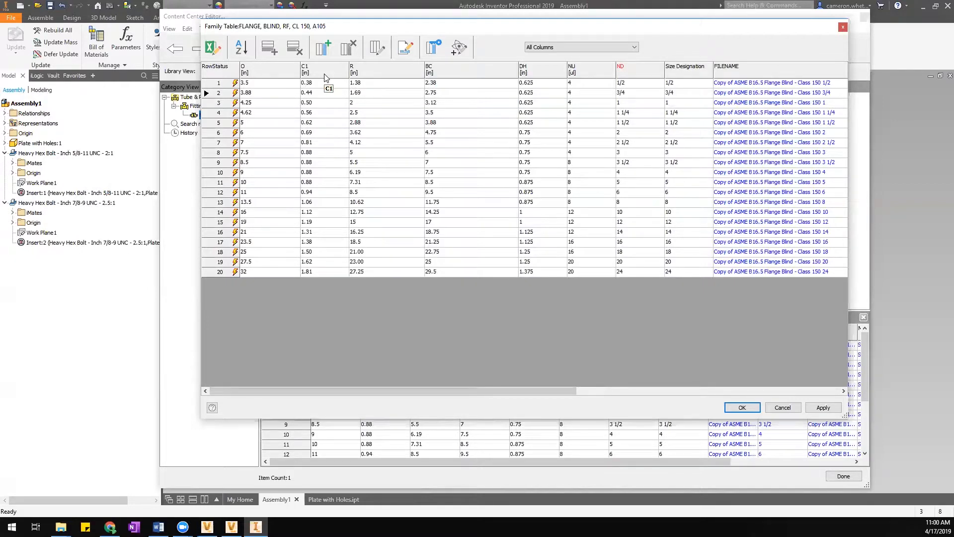
{"action": "right_click", "coordinate": [326, 75]}
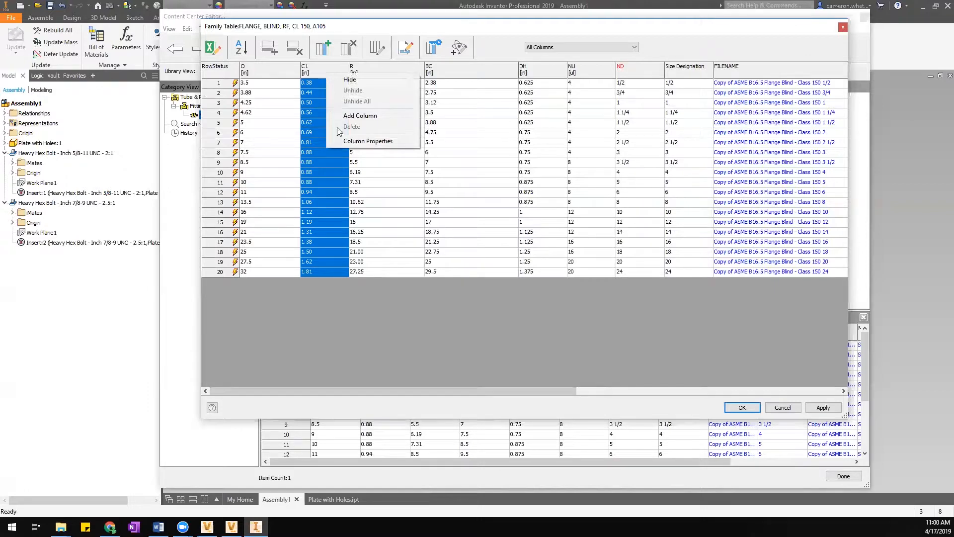
{"action": "left_click", "coordinate": [368, 141]}
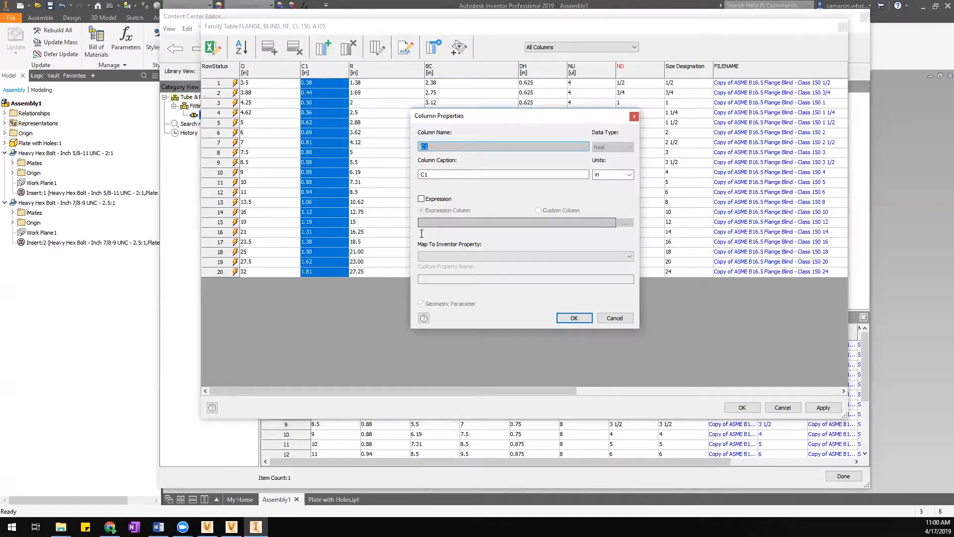
{"action": "key", "text": "Tab"}
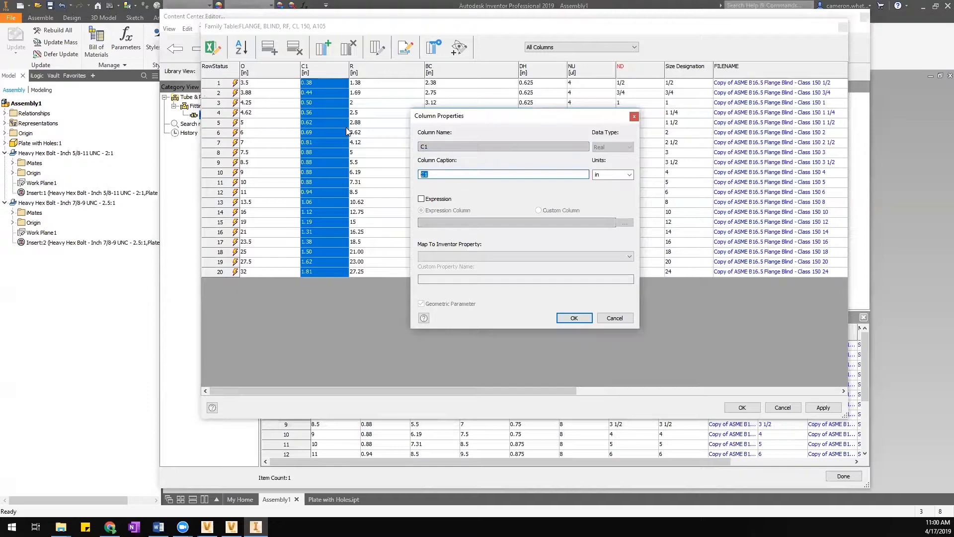
{"action": "left_click", "coordinate": [615, 319]}
{"action": "left_click_drag", "start_coordinate": [562, 387], "coordinate": [836, 390]}
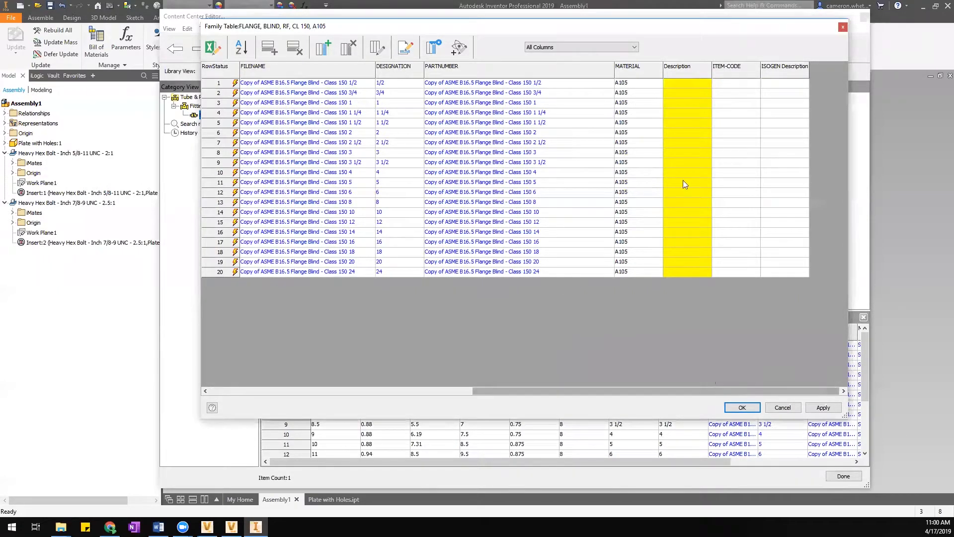
Widen the Description column and select its first-row cell.
{"action": "left_click_drag", "start_coordinate": [713, 66], "coordinate": [789, 65]}
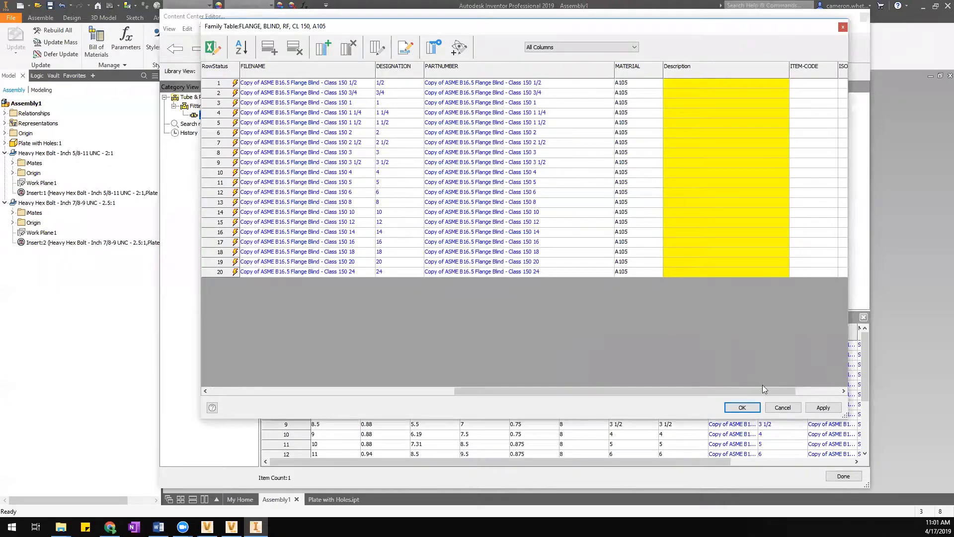
{"action": "left_click_drag", "start_coordinate": [753, 391], "coordinate": [797, 390]}
{"action": "left_click_drag", "start_coordinate": [657, 73], "coordinate": [694, 74]}
{"action": "mouse_move", "coordinate": [716, 391]}
{"action": "left_mouse_down"}
{"action": "mouse_move", "coordinate": [621, 392]}
{"action": "mouse_move", "coordinate": [735, 391]}
{"action": "left_mouse_up"}
{"action": "left_click", "coordinate": [551, 83]}
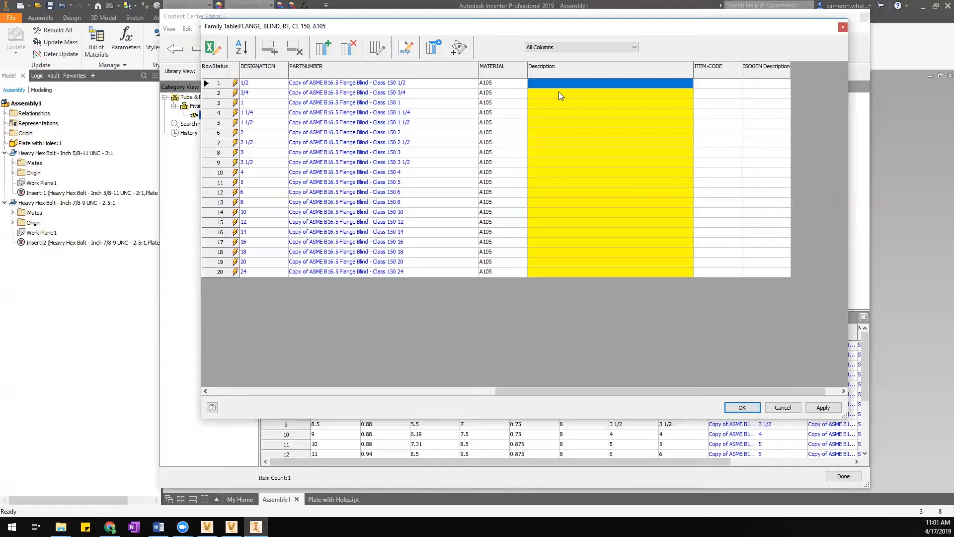
{"action": "left_click_drag", "start_coordinate": [572, 390], "coordinate": [622, 385]}
Review the Description column properties without changes, then edit the family table in Excel.
{"action": "right_click", "coordinate": [600, 69]}
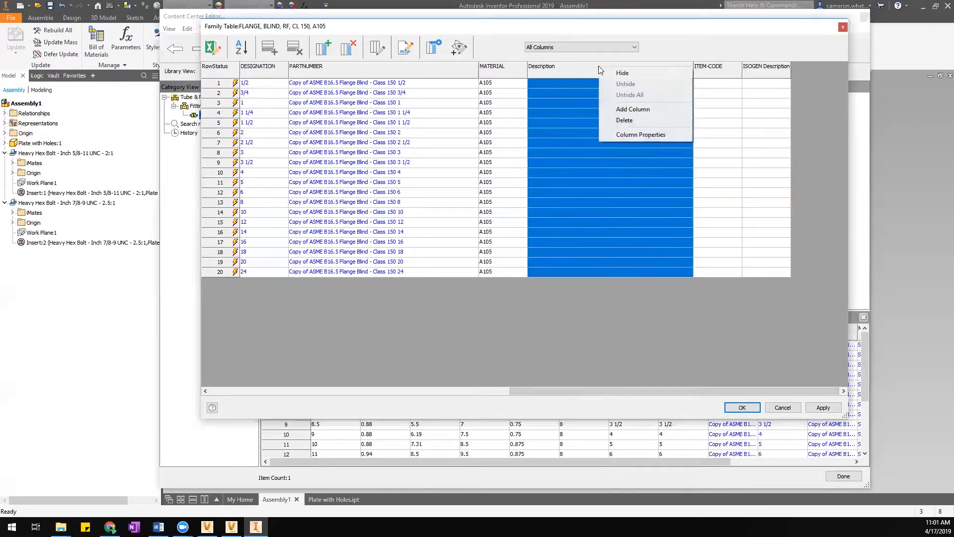
{"action": "left_click", "coordinate": [640, 135]}
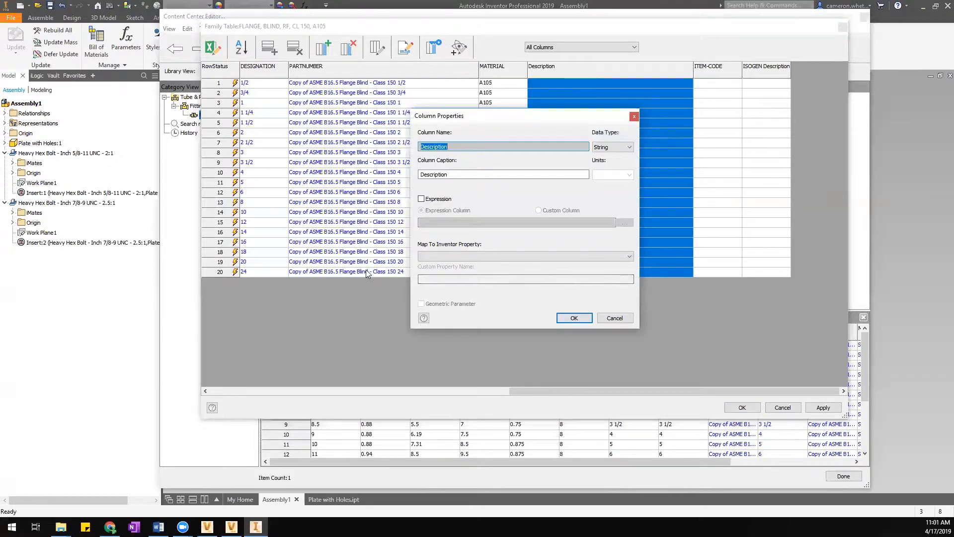
{"action": "left_click", "coordinate": [616, 318]}
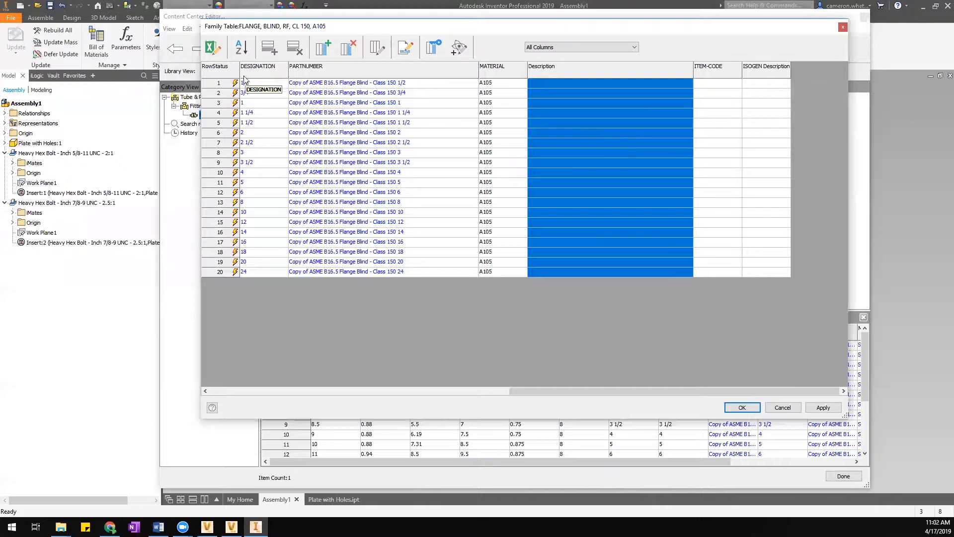
{"action": "left_click", "coordinate": [212, 44]}
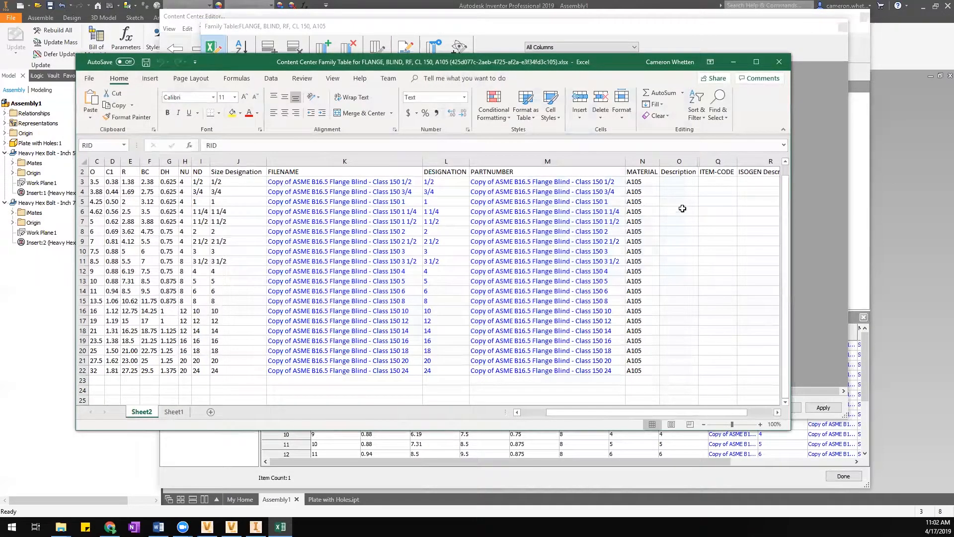
In cell O3, enter the formula ="FLANGE, BLIND, RF, CL 150, "&I3.
{"action": "left_click_drag", "start_coordinate": [698, 161], "coordinate": [748, 161]}
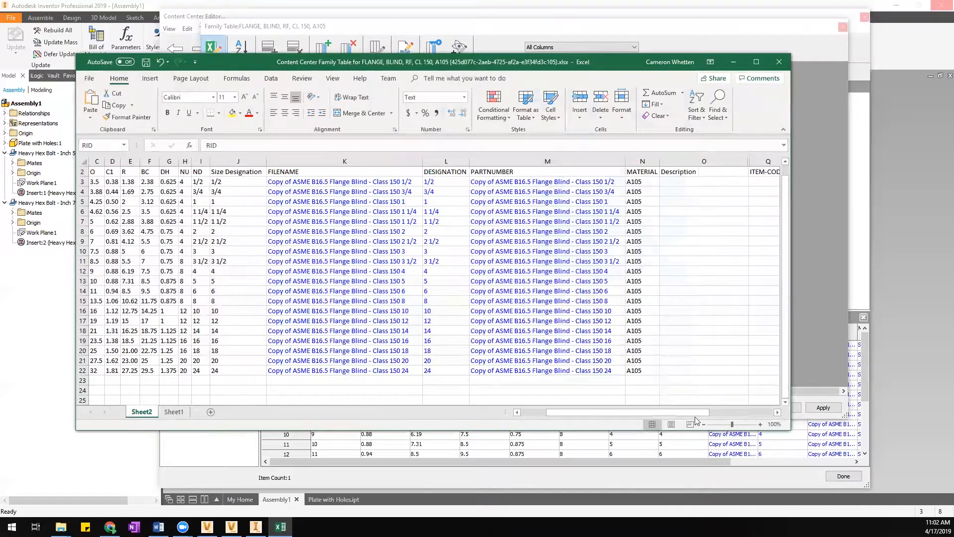
{"action": "left_click_drag", "start_coordinate": [691, 414], "coordinate": [688, 415]}
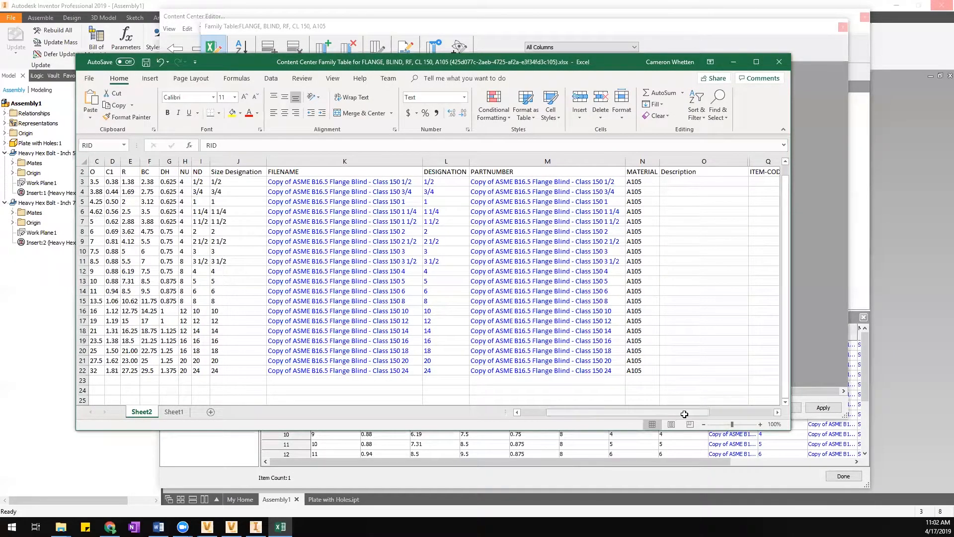
{"action": "left_click", "coordinate": [673, 181]}
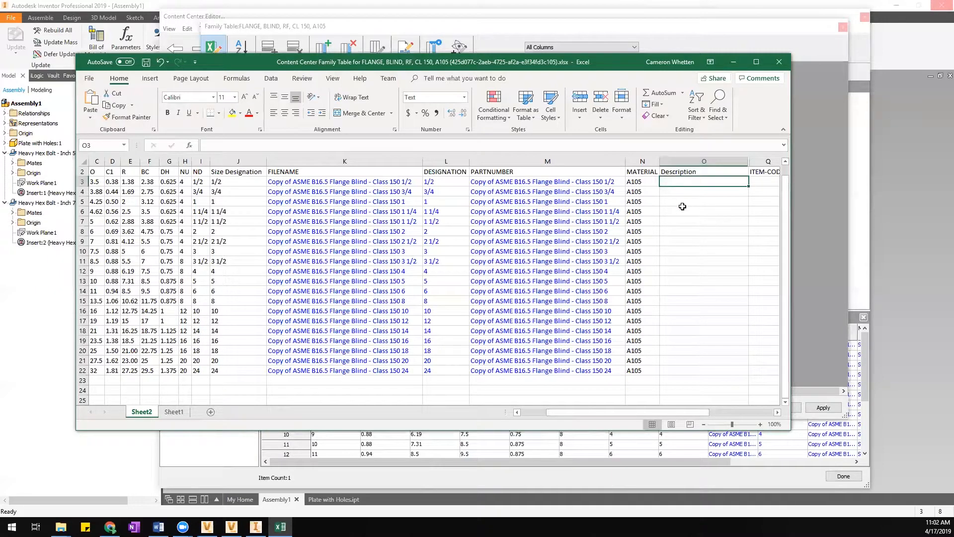
{"action": "type", "text": "="}
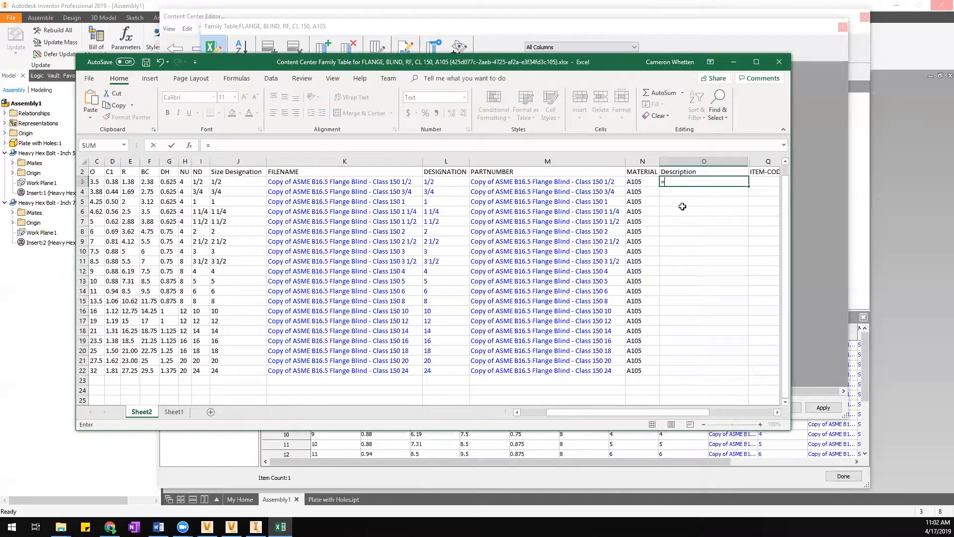
{"action": "type", "text": "\"B"}
{"action": "key", "text": "BackSpace"}
{"action": "type", "text": "FLANGE, BLIND, RF"}
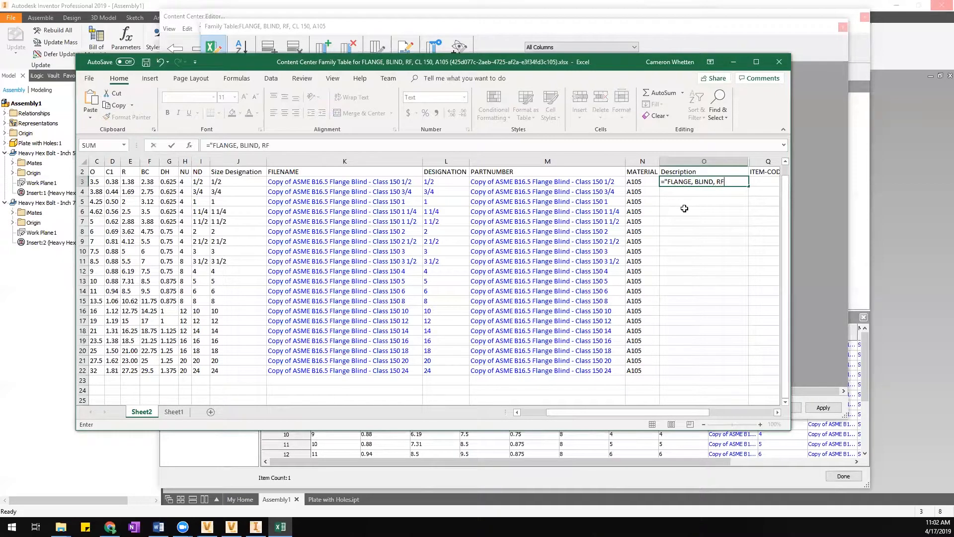
{"action": "type", "text": ", CL 150, \"&"}
{"action": "left_click", "coordinate": [199, 182]}
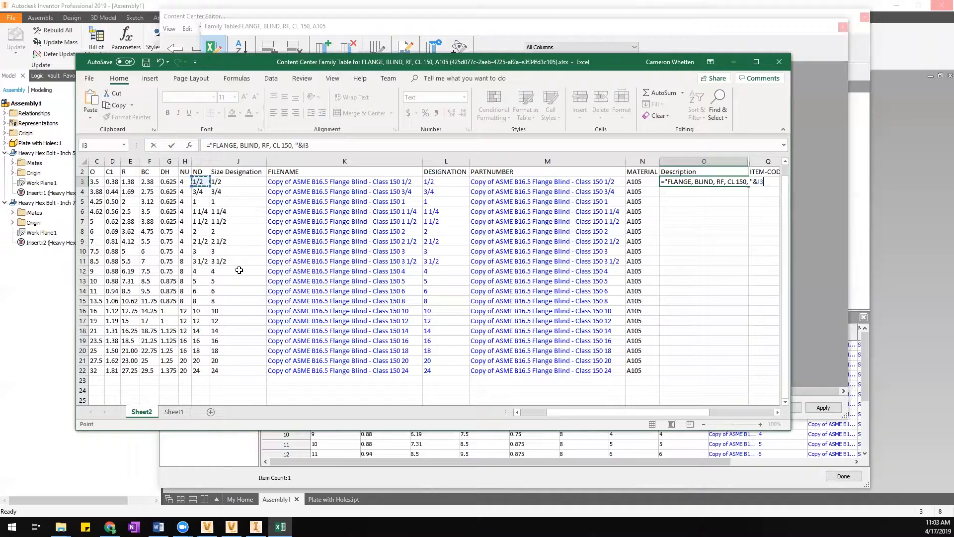
{"action": "key", "text": "Return"}
{"action": "left_click_drag", "start_coordinate": [598, 413], "coordinate": [694, 159]}
{"action": "key", "text": "Up"}
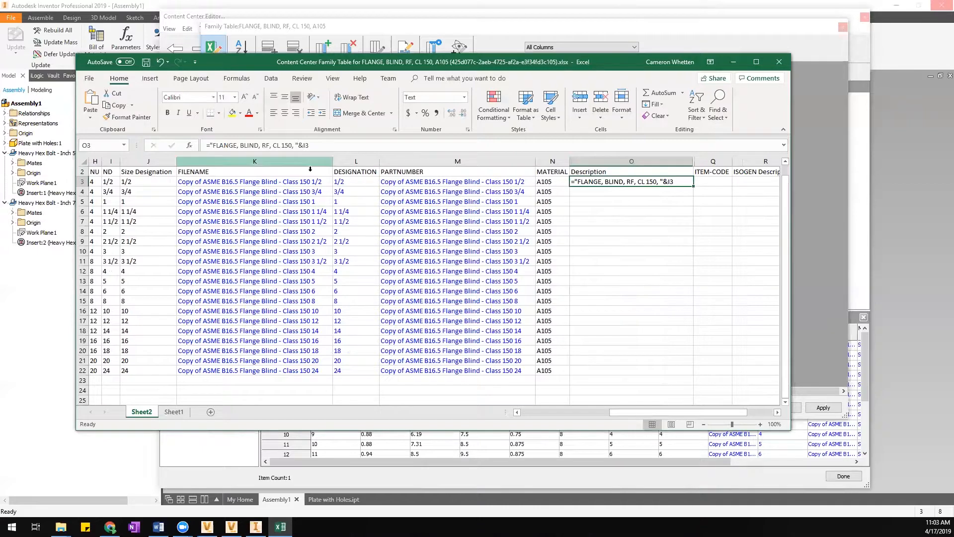
Set column O's number format to General and recommit the O3 formula so it evaluates.
{"action": "left_click", "coordinate": [292, 161]}
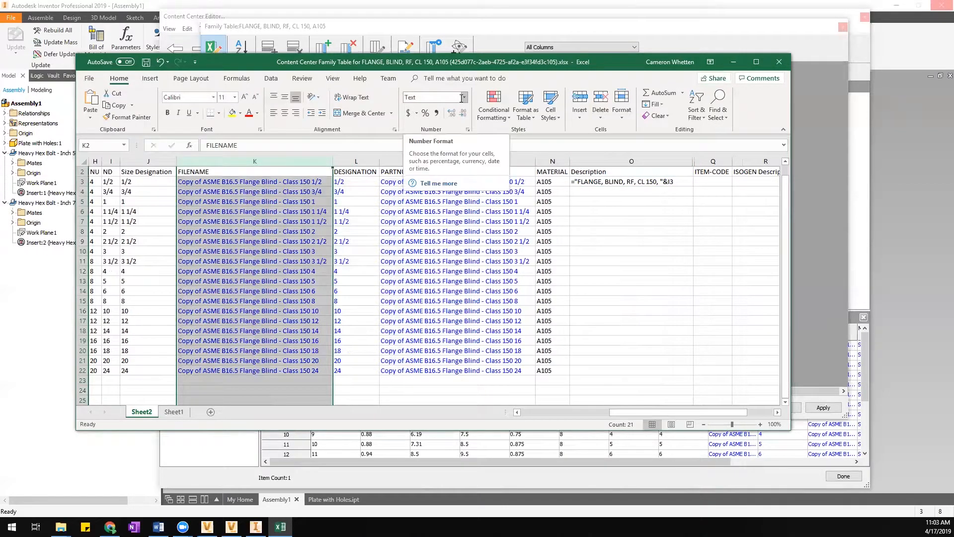
{"action": "left_click", "coordinate": [606, 182]}
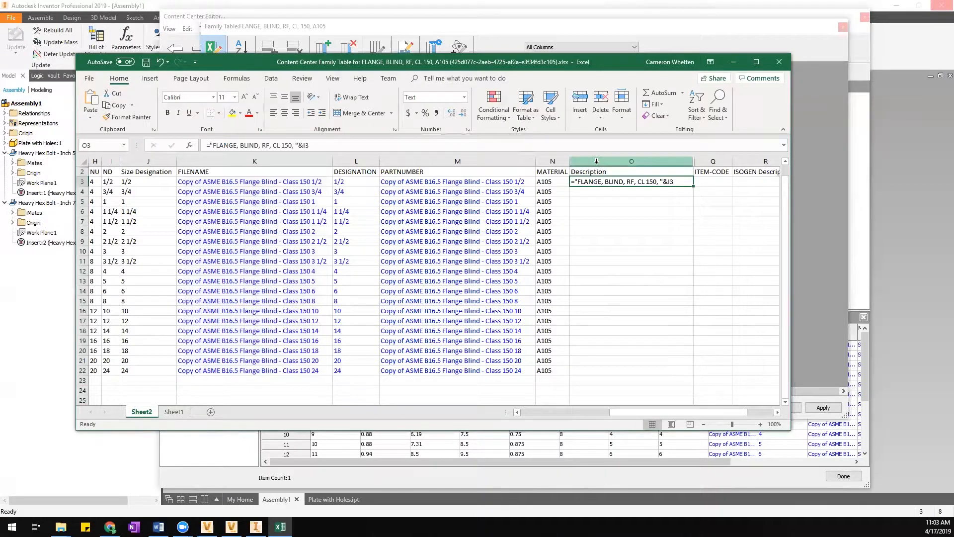
{"action": "left_click", "coordinate": [597, 161]}
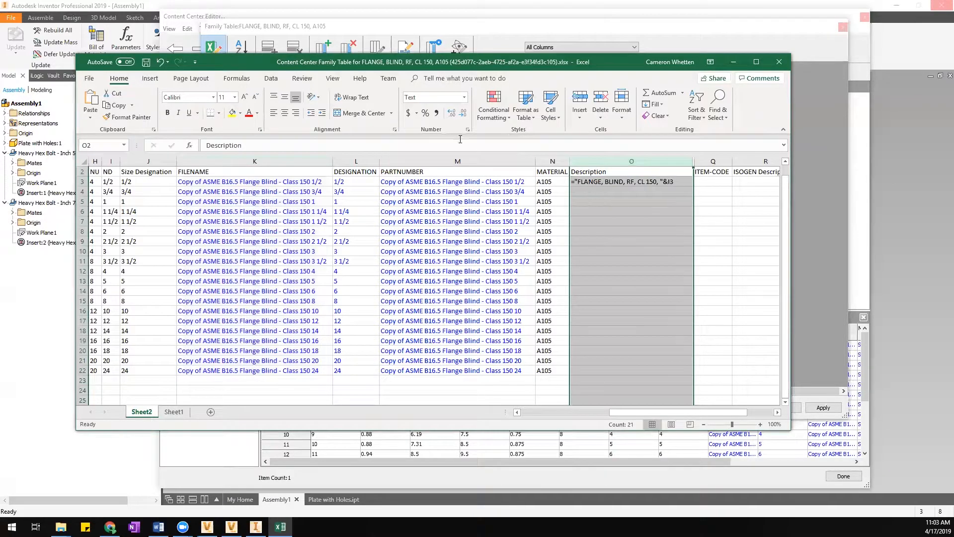
{"action": "left_click", "coordinate": [464, 99]}
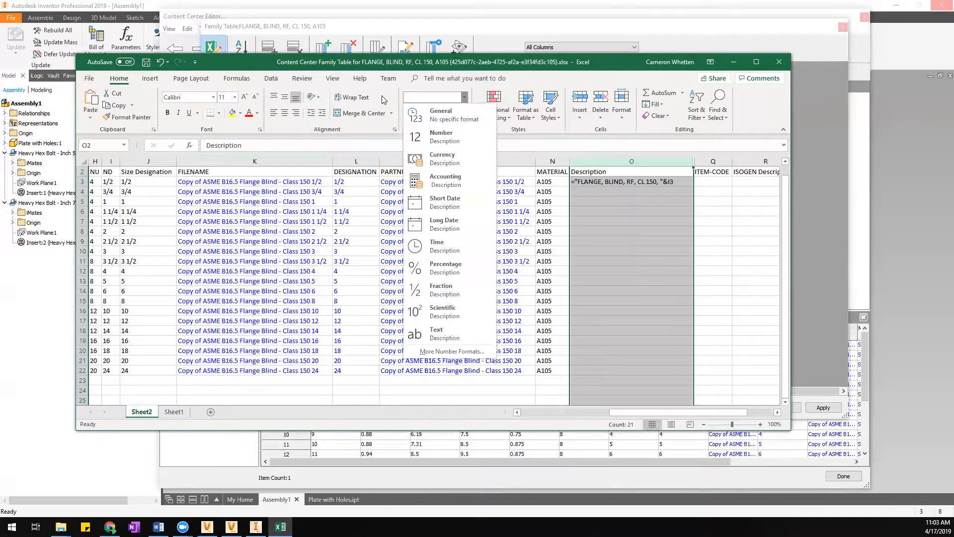
{"action": "left_click", "coordinate": [446, 113]}
{"action": "double_click", "coordinate": [588, 183]}
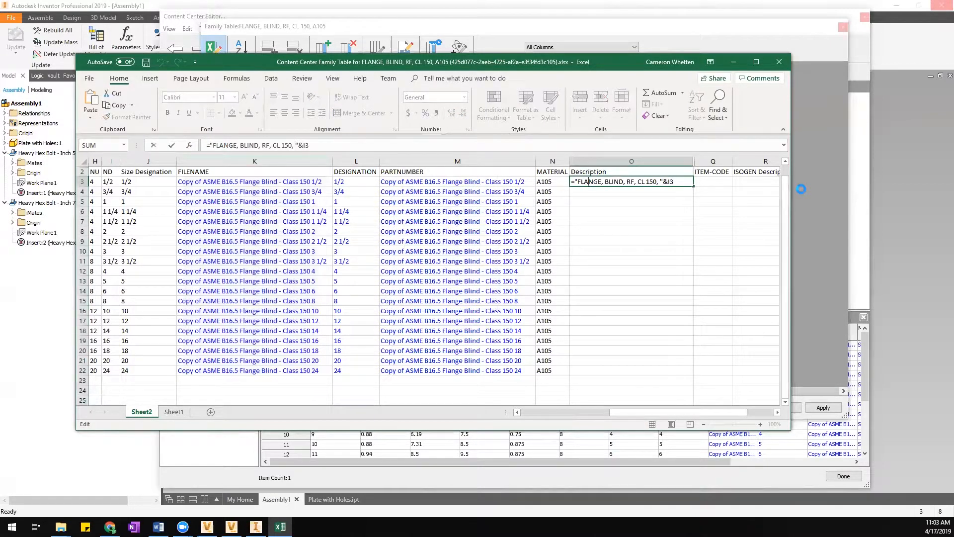
{"action": "key", "text": "Return"}
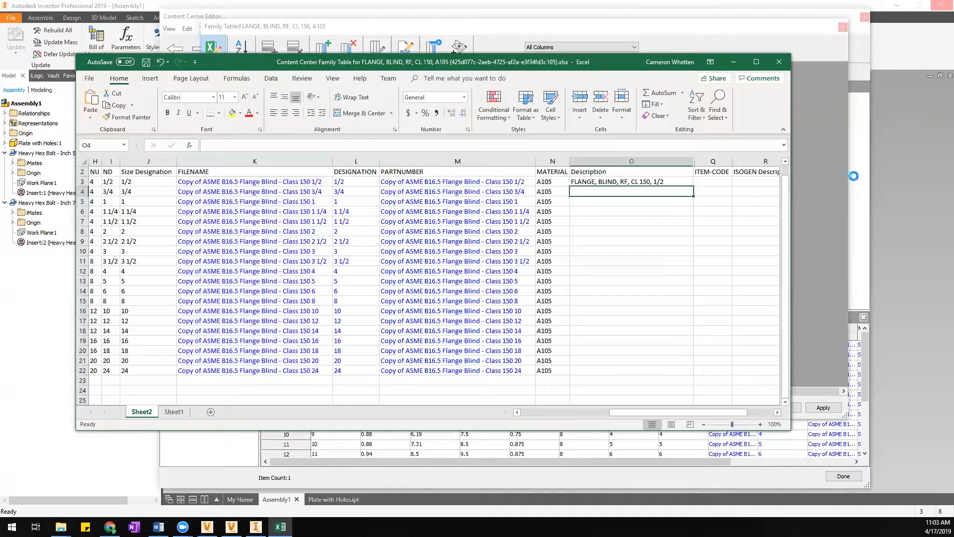
Fill the Description formula down to row 22, then save and close the workbook.
{"action": "left_click", "coordinate": [665, 180]}
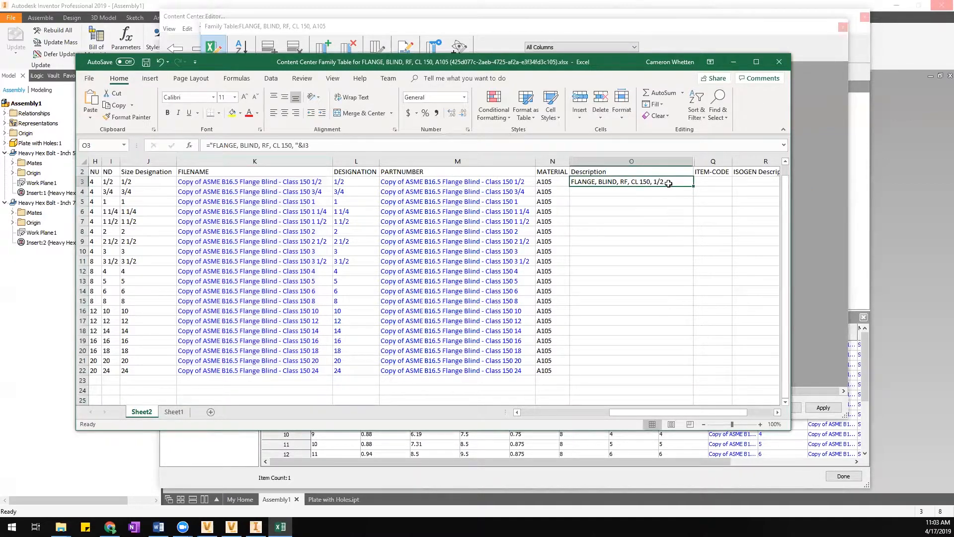
{"action": "double_click", "coordinate": [694, 186]}
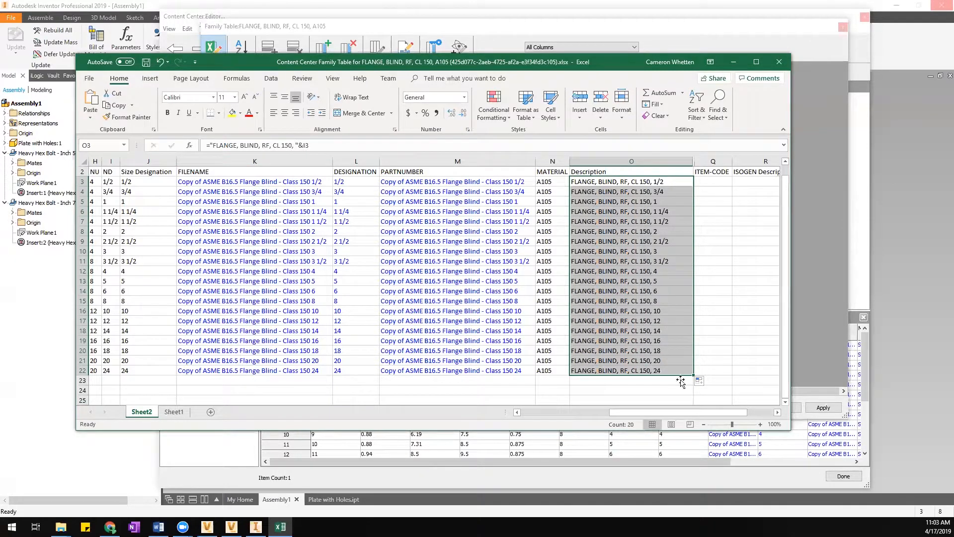
{"action": "left_click", "coordinate": [716, 203]}
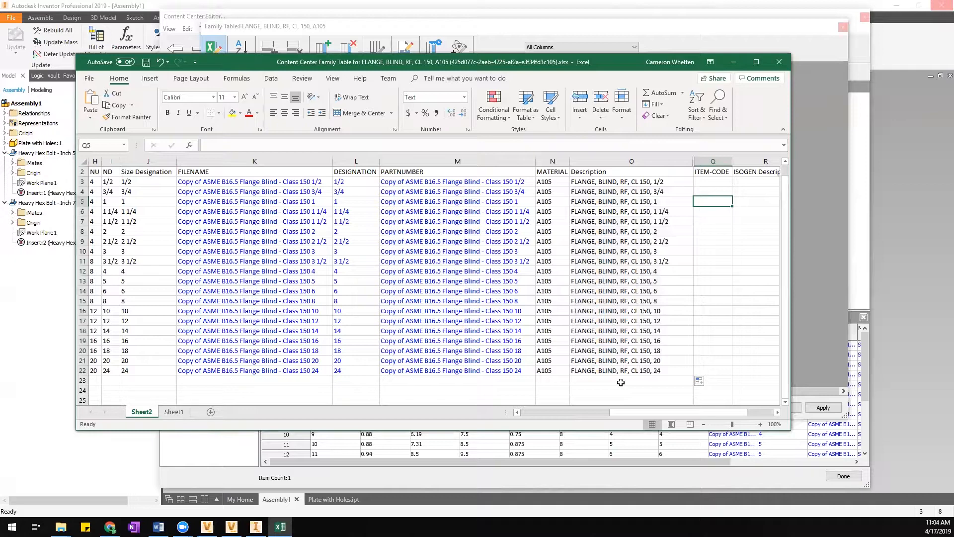
{"action": "left_click", "coordinate": [146, 62]}
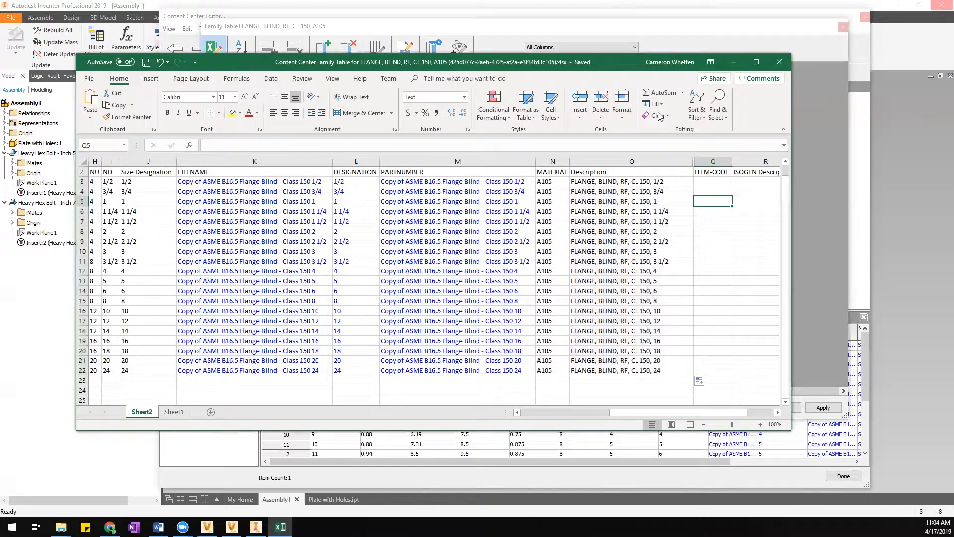
{"action": "left_click", "coordinate": [780, 62]}
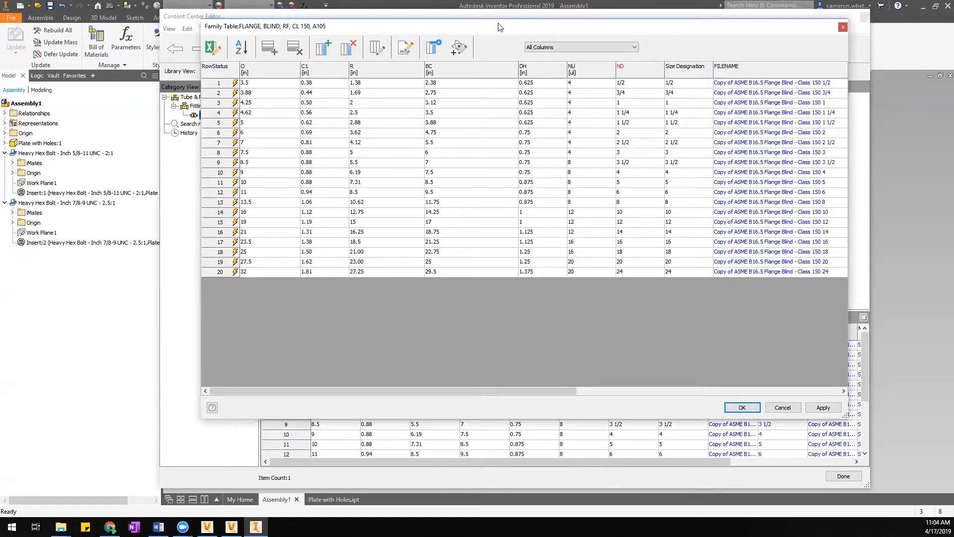
Scroll the table right to the Description column and open its Column Properties.
{"action": "left_click_drag", "start_coordinate": [547, 397], "coordinate": [794, 396]}
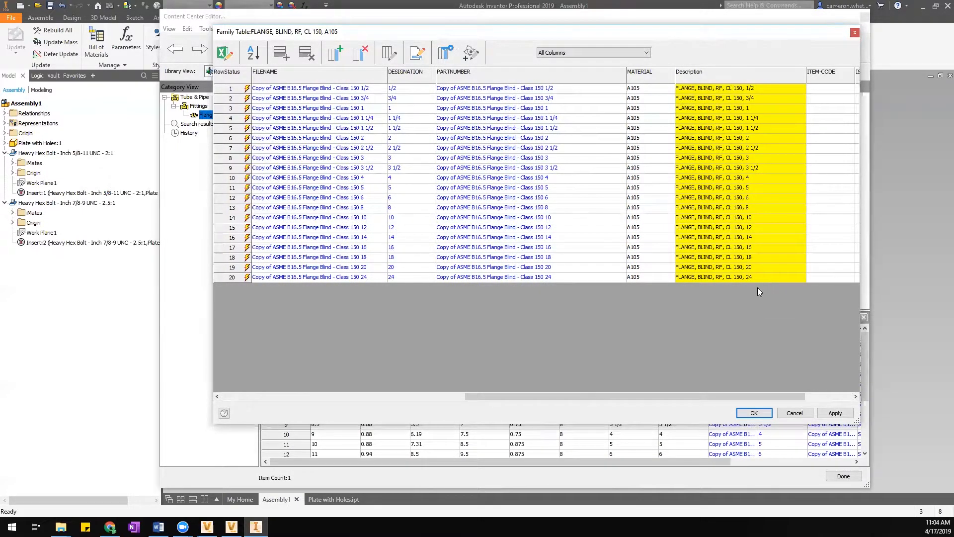
{"action": "left_click_drag", "start_coordinate": [697, 396], "coordinate": [751, 396]}
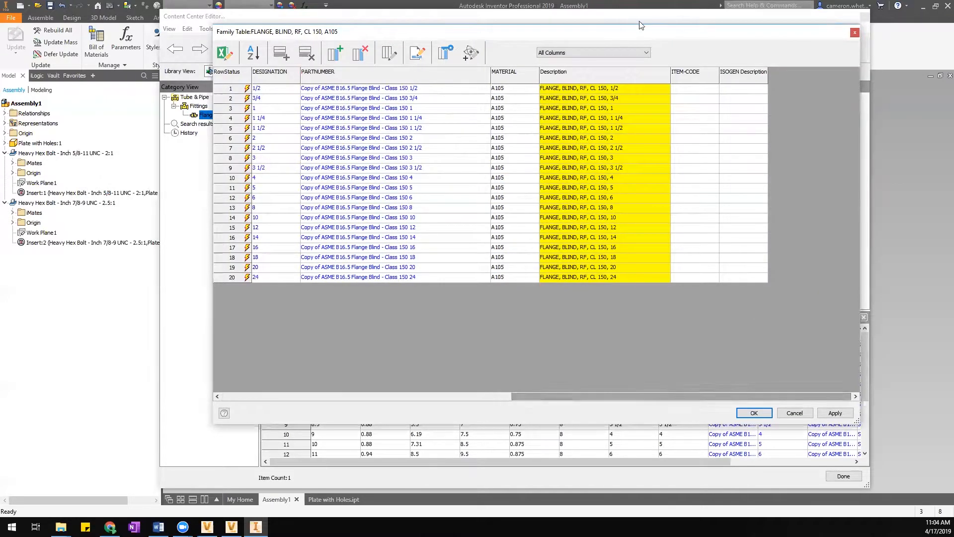
{"action": "right_click", "coordinate": [624, 76]}
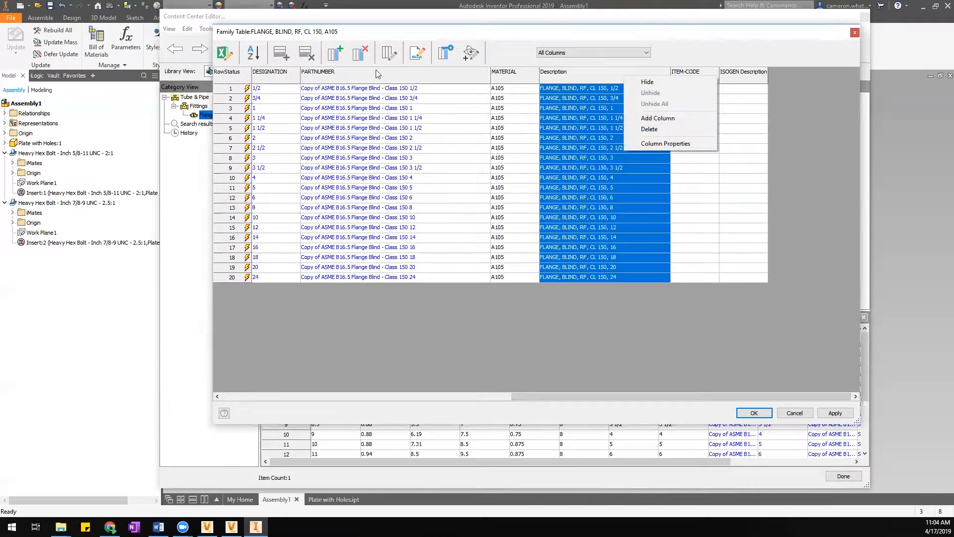
{"action": "left_click", "coordinate": [654, 143]}
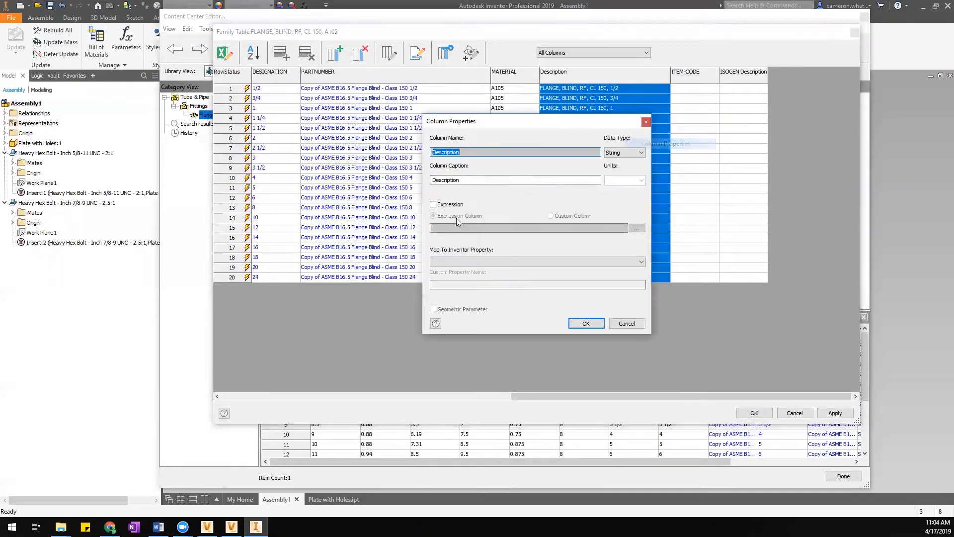
Make Description an expression column: 'FLANGE, BLIND, RF, CL 150, ' followed by the {ND} parameter.
{"action": "left_click", "coordinate": [434, 205]}
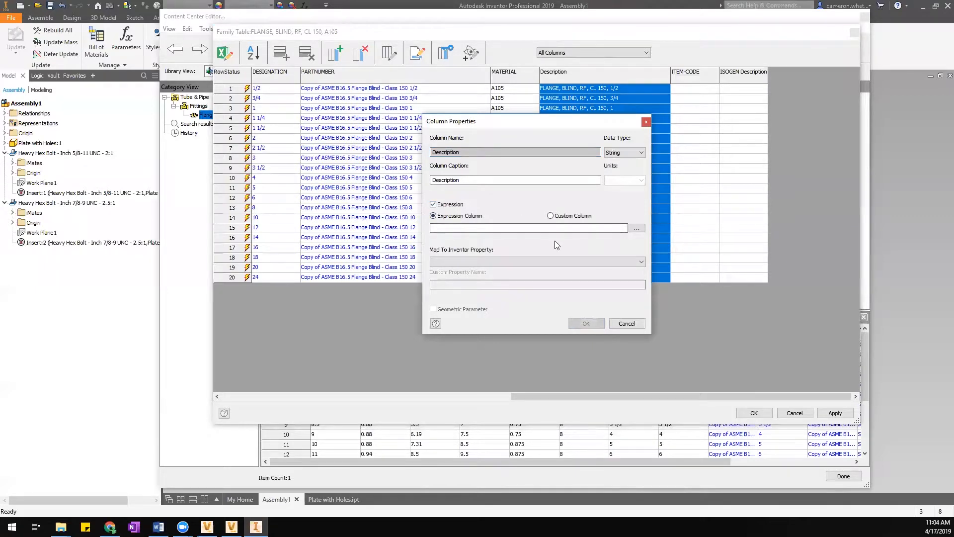
{"action": "left_click", "coordinate": [438, 228]}
{"action": "type", "text": "BLIN"}
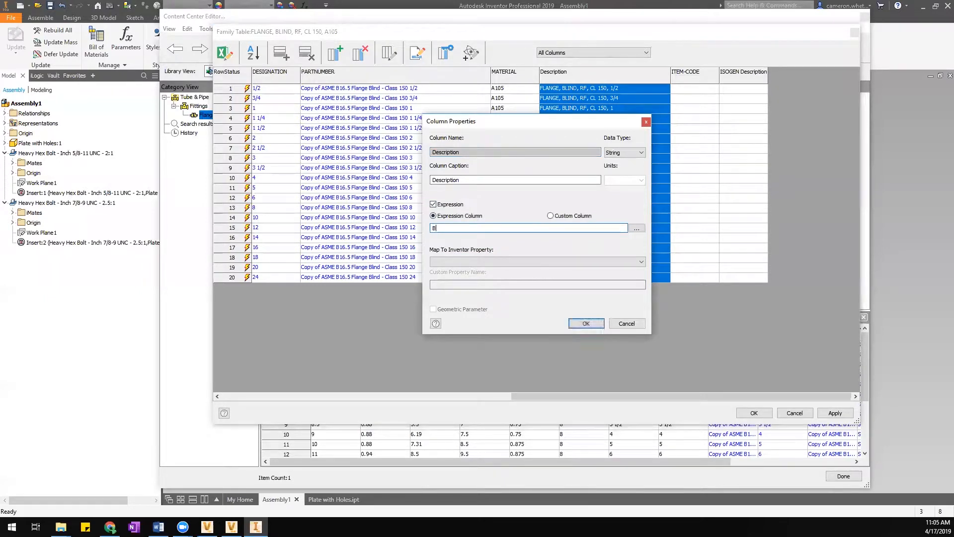
{"action": "key", "text": "BackSpace"}
{"action": "key", "text": "BackSpace"}
{"action": "key", "text": "BackSpace"}
{"action": "type", "text": "FLANGE, BLIND, RF, CL 150,"}
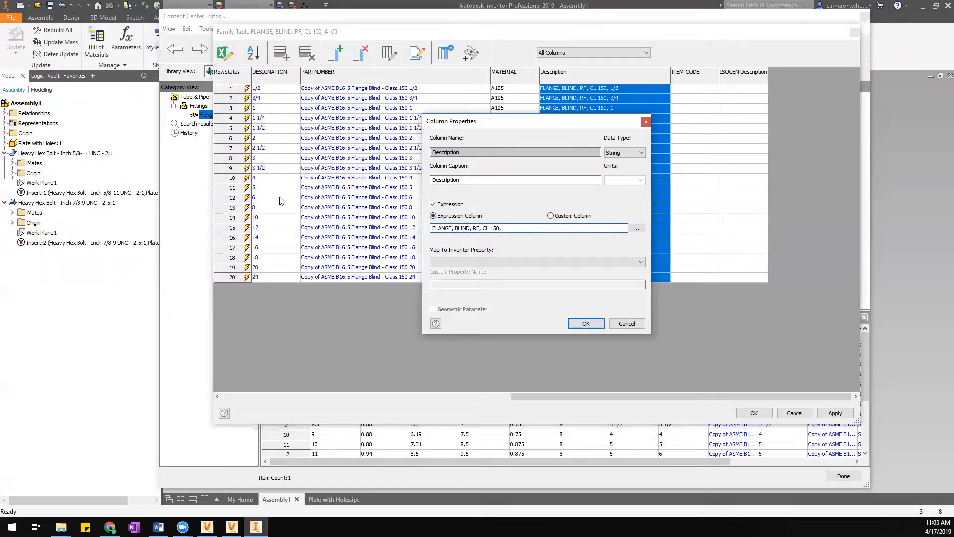
{"action": "type", "text": "{"}
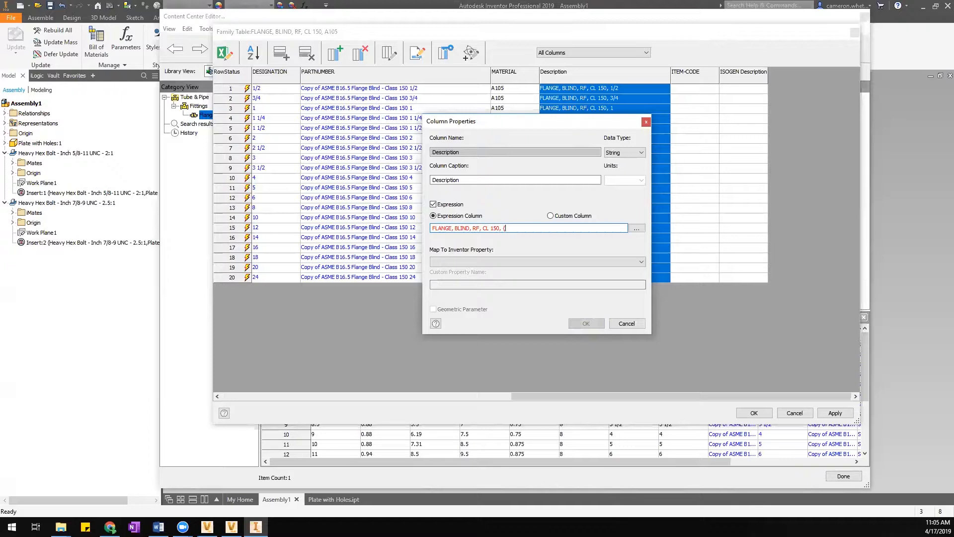
{"action": "type", "text": "D"}
{"action": "key", "text": "BackSpace"}
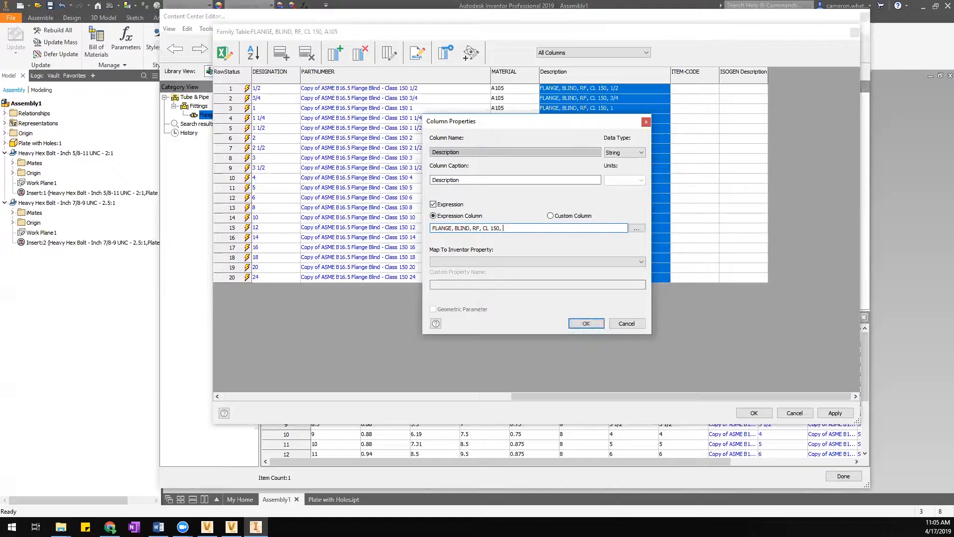
{"action": "left_click", "coordinate": [638, 229]}
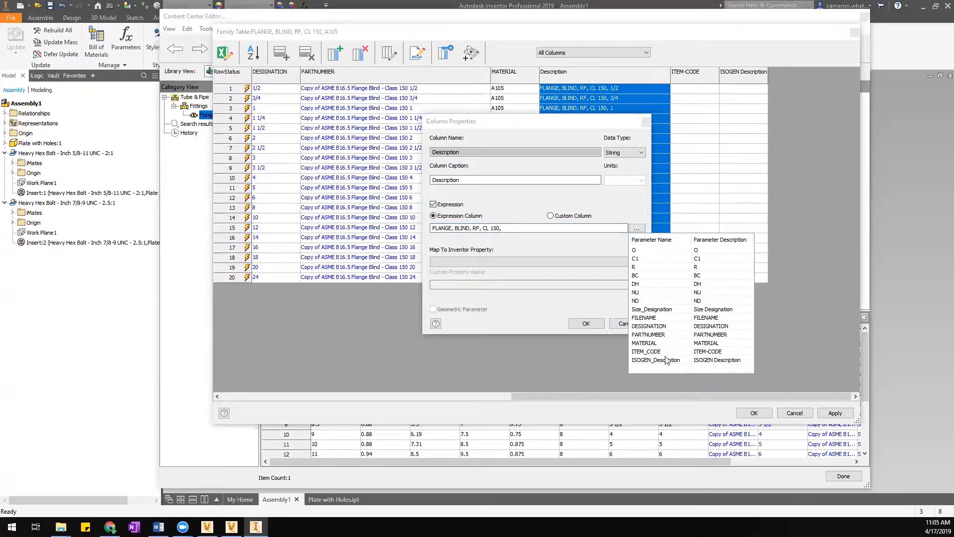
{"action": "double_click", "coordinate": [636, 302]}
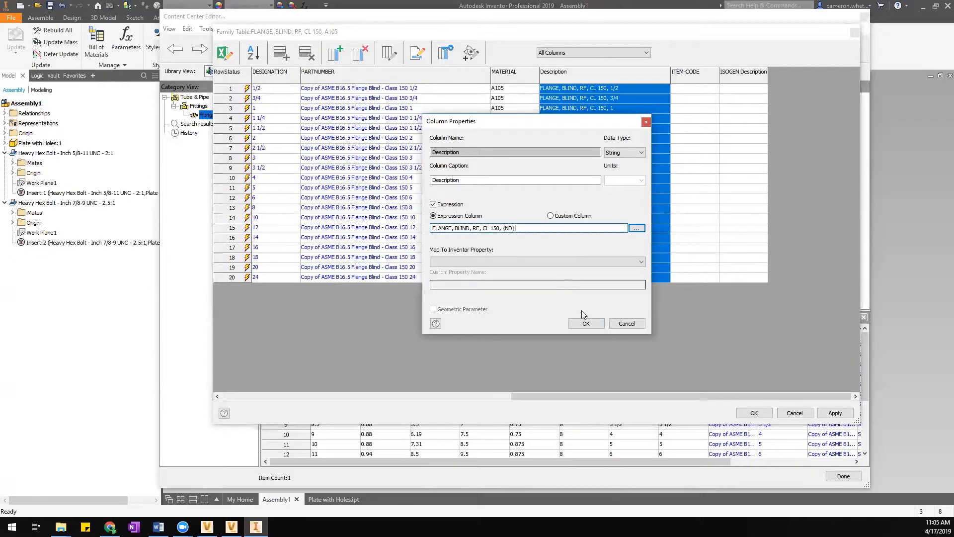
{"action": "left_click", "coordinate": [595, 325]}
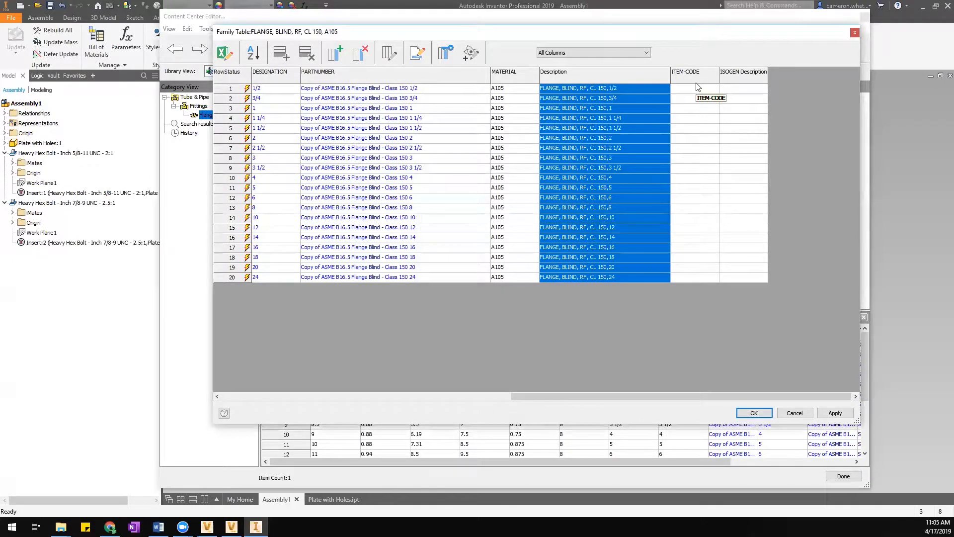
Apply the family table changes to publish them to the library, acknowledging the success message.
{"action": "left_click", "coordinate": [696, 90]}
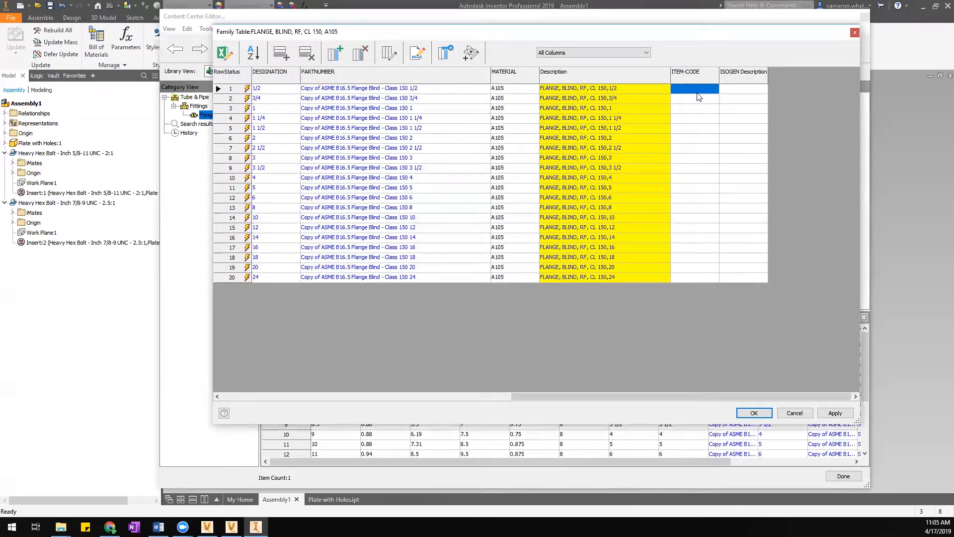
{"action": "left_click", "coordinate": [834, 413]}
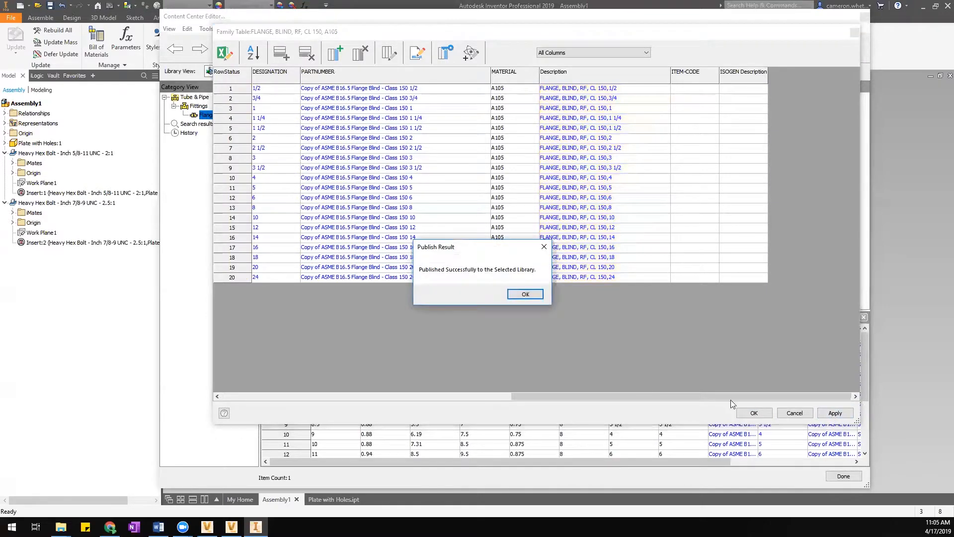
{"action": "left_click", "coordinate": [521, 296]}
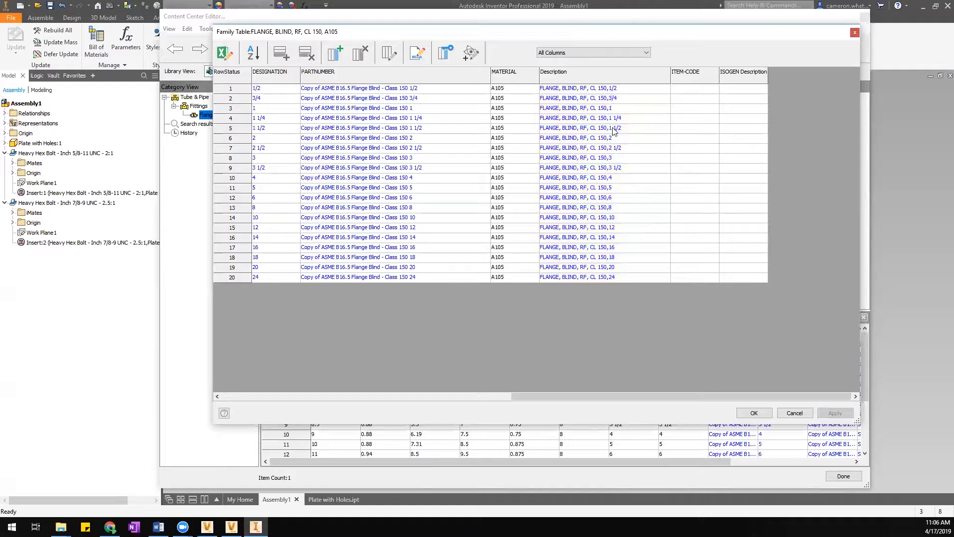
Fix the Description expression spacing so values read 'FLANGE, BLIND, RF, CL 150, 1/2'.
{"action": "right_click", "coordinate": [620, 76]}
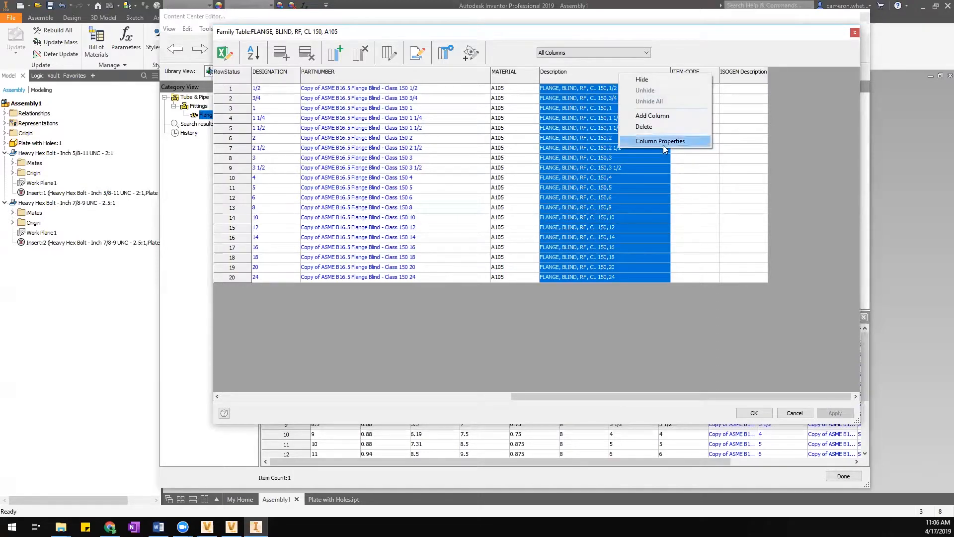
{"action": "left_click", "coordinate": [661, 141]}
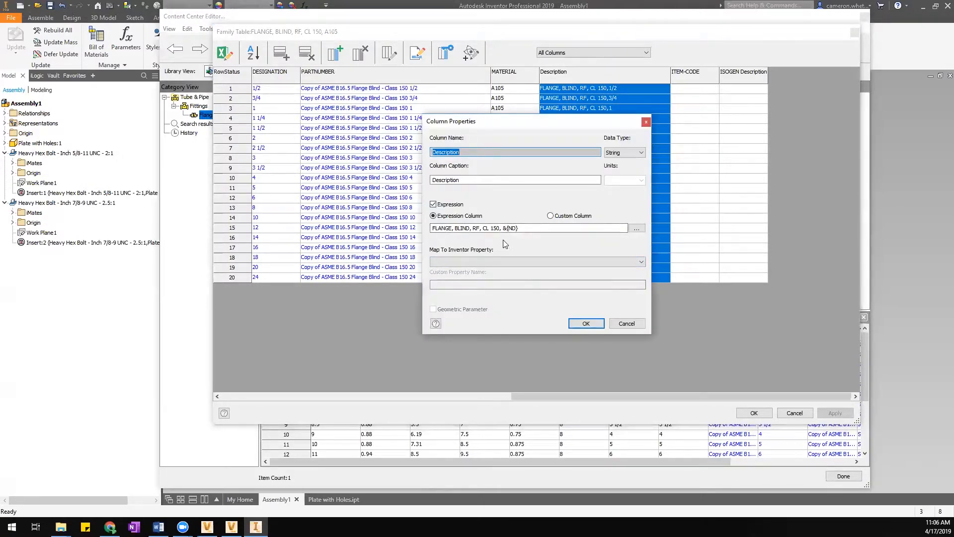
{"action": "left_click_drag", "start_coordinate": [499, 228], "coordinate": [503, 228]}
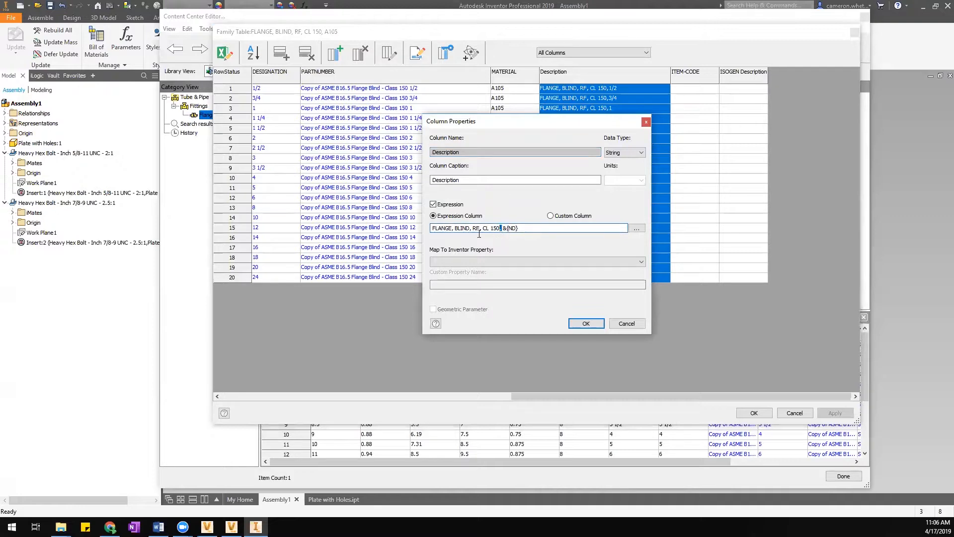
{"action": "left_click", "coordinate": [433, 229]}
{"action": "type", "text": "\""}
{"action": "left_click", "coordinate": [587, 323]}
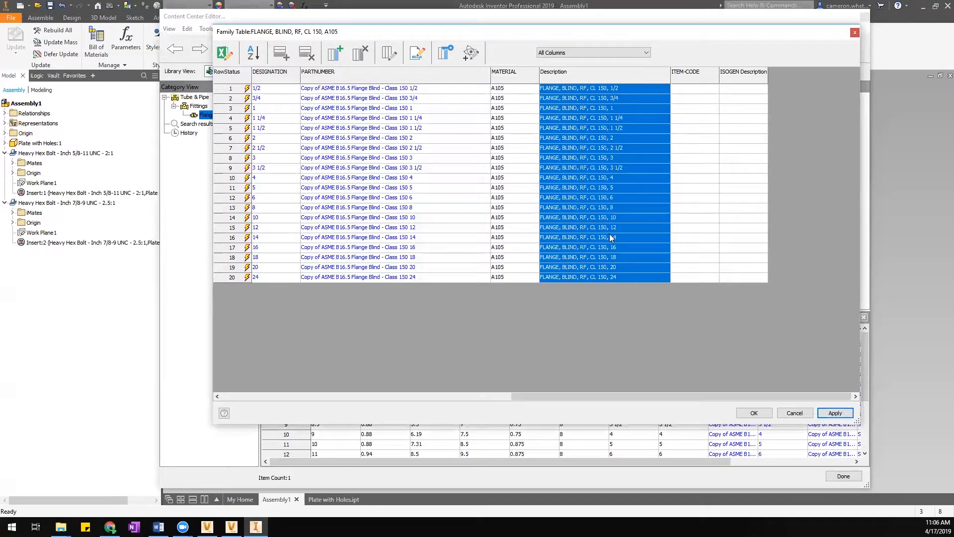
{"action": "left_click", "coordinate": [685, 248]}
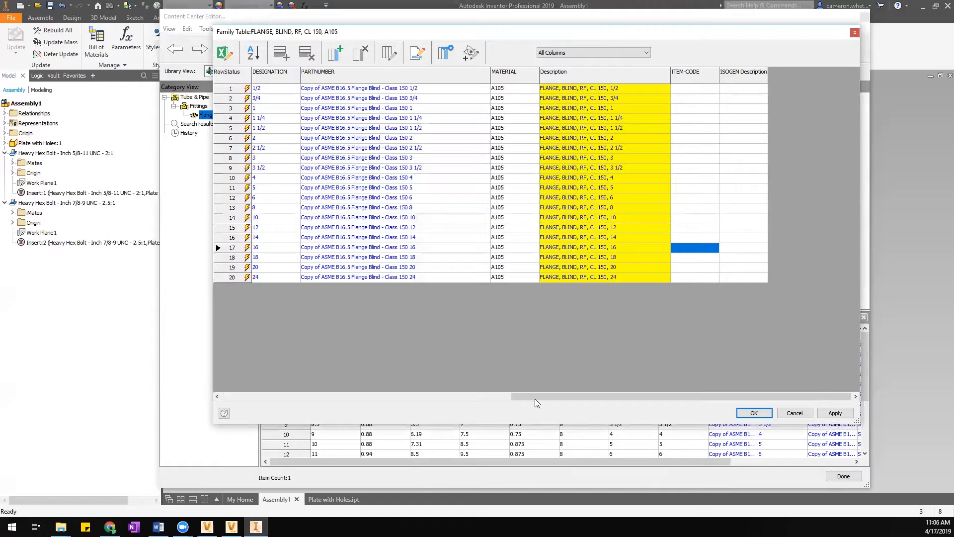
{"action": "left_click_drag", "start_coordinate": [558, 402], "coordinate": [488, 399]}
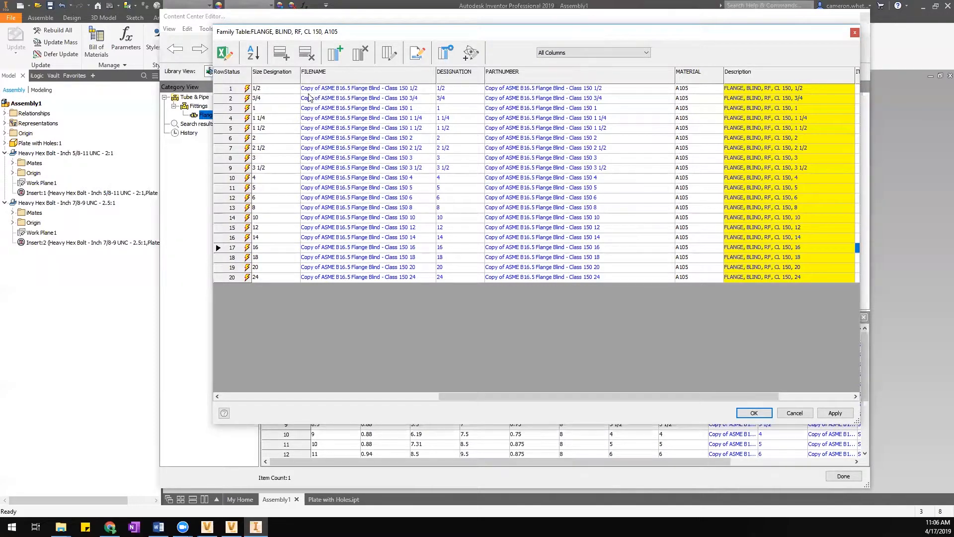
Open the FILENAME column's properties and select the fixed text before {DESIGNATION}.
{"action": "right_click", "coordinate": [332, 81]}
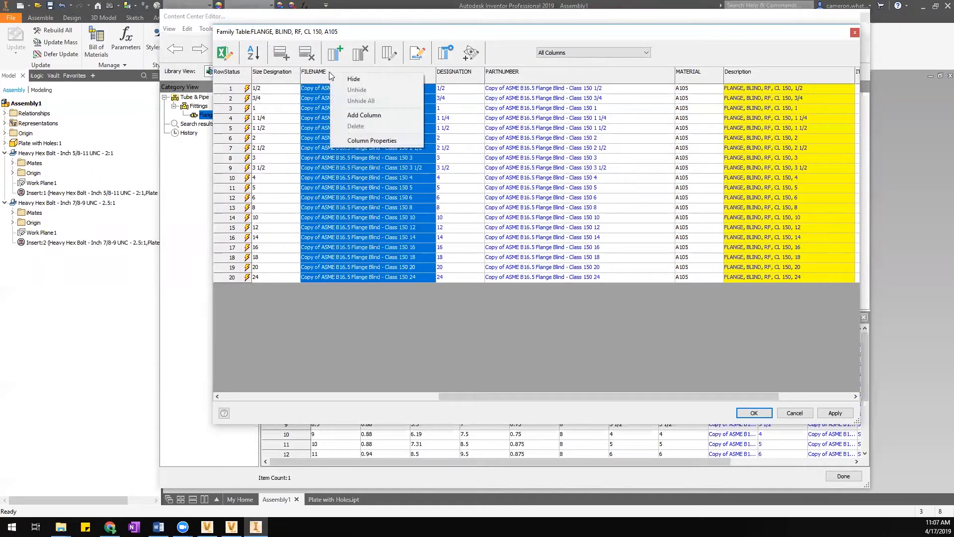
{"action": "left_click", "coordinate": [374, 140]}
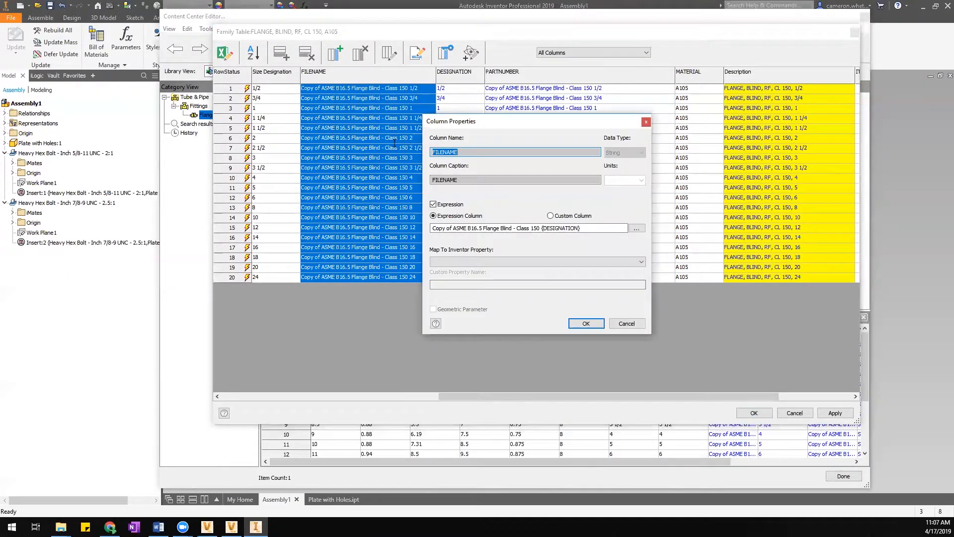
{"action": "left_click_drag", "start_coordinate": [494, 125], "coordinate": [544, 117]}
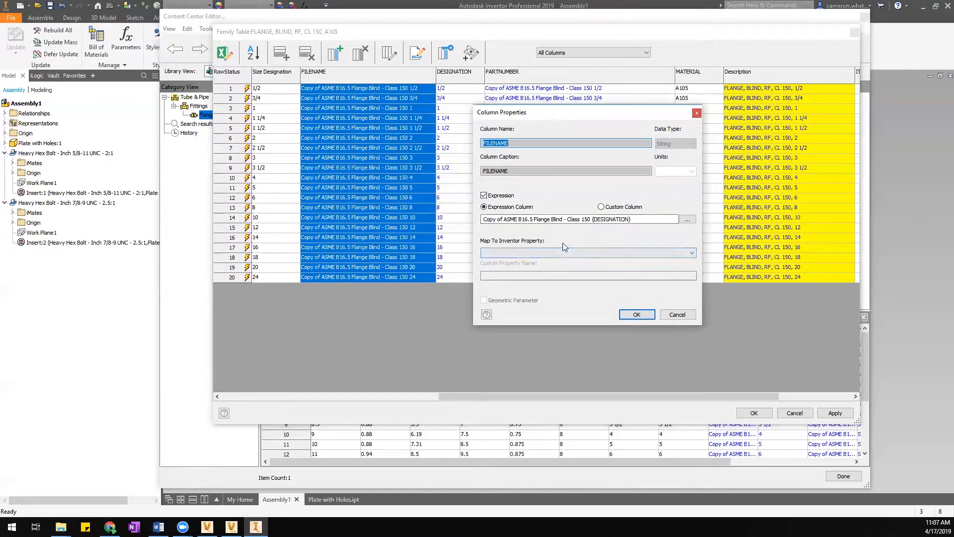
{"action": "left_click", "coordinate": [525, 219]}
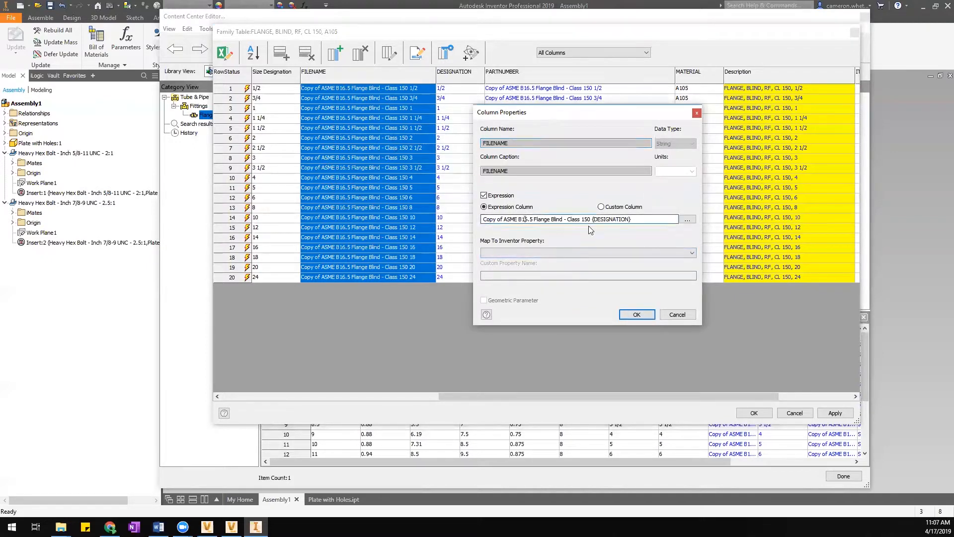
{"action": "left_click_drag", "start_coordinate": [593, 219], "coordinate": [482, 246]}
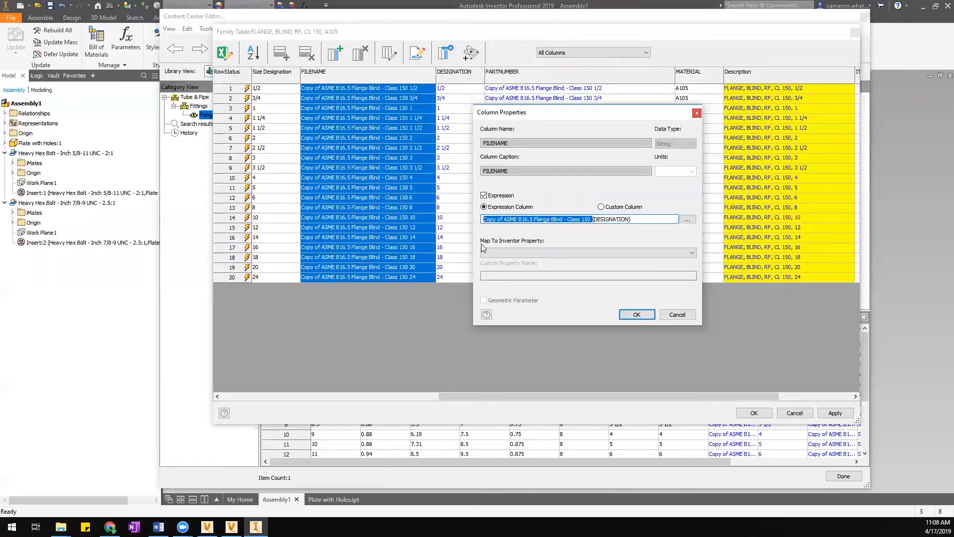
Set the FILENAME expression to 'FLANGE, BLIND, RF, CL 150, A105-{ND}', replacing {DESIGNATION}.
{"action": "type", "text": "FL"}
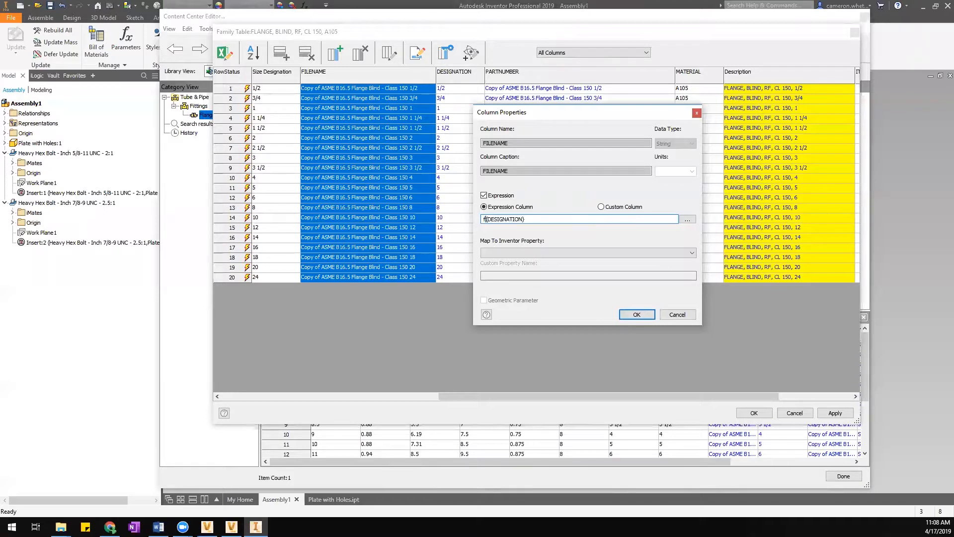
{"action": "type", "text": "ANGE, BLIND, RF, CL 150, A"}
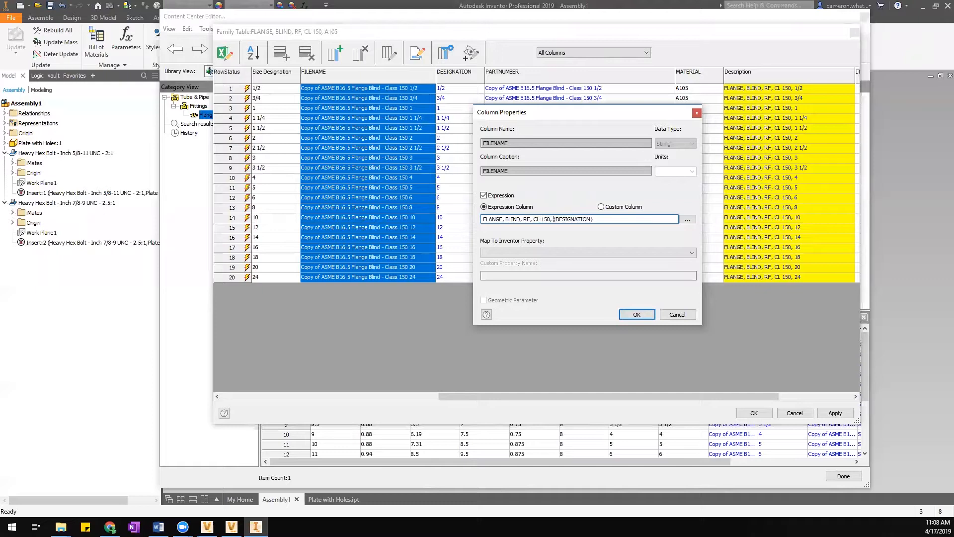
{"action": "type", "text": "105"}
{"action": "type", "text": "-"}
{"action": "double_click", "coordinate": [619, 217]}
{"action": "key", "text": "BackSpace"}
{"action": "left_click", "coordinate": [684, 221]}
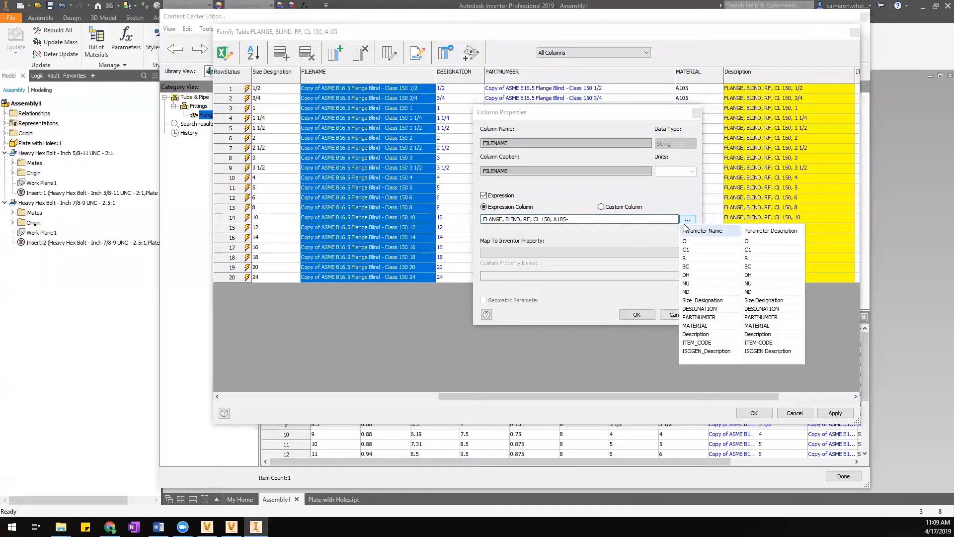
{"action": "left_click", "coordinate": [688, 293]}
{"action": "double_click", "coordinate": [687, 293]}
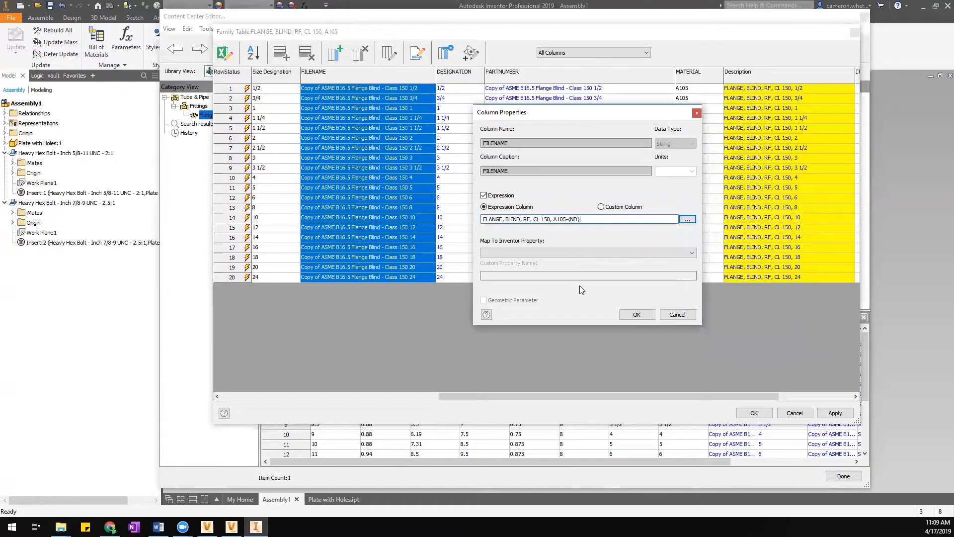
{"action": "left_click", "coordinate": [637, 315]}
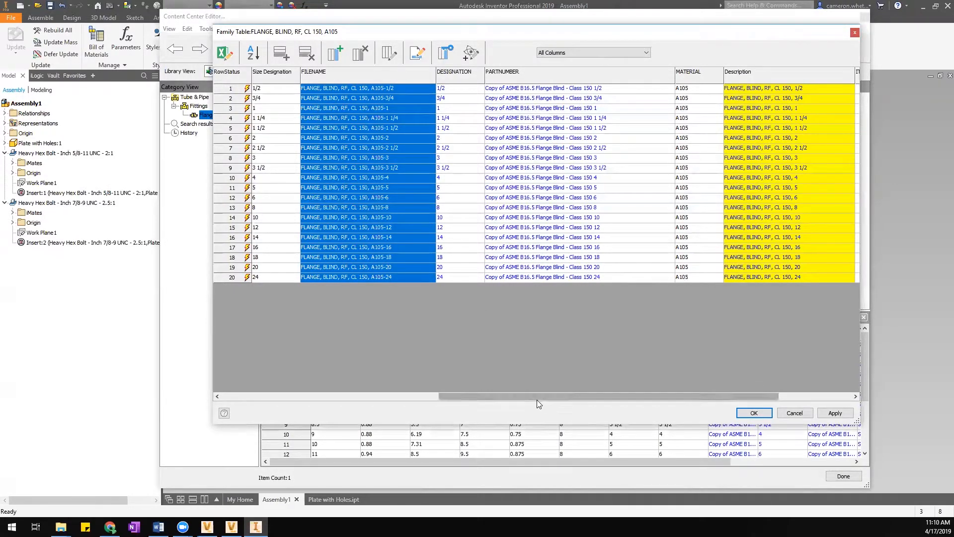
{"action": "left_click_drag", "start_coordinate": [537, 399], "coordinate": [539, 398]}
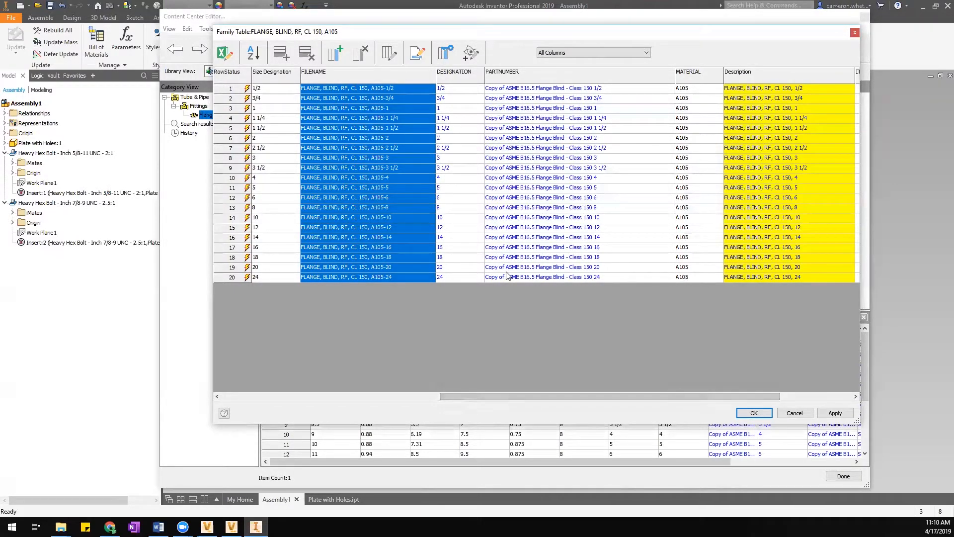
{"action": "left_click", "coordinate": [390, 89]}
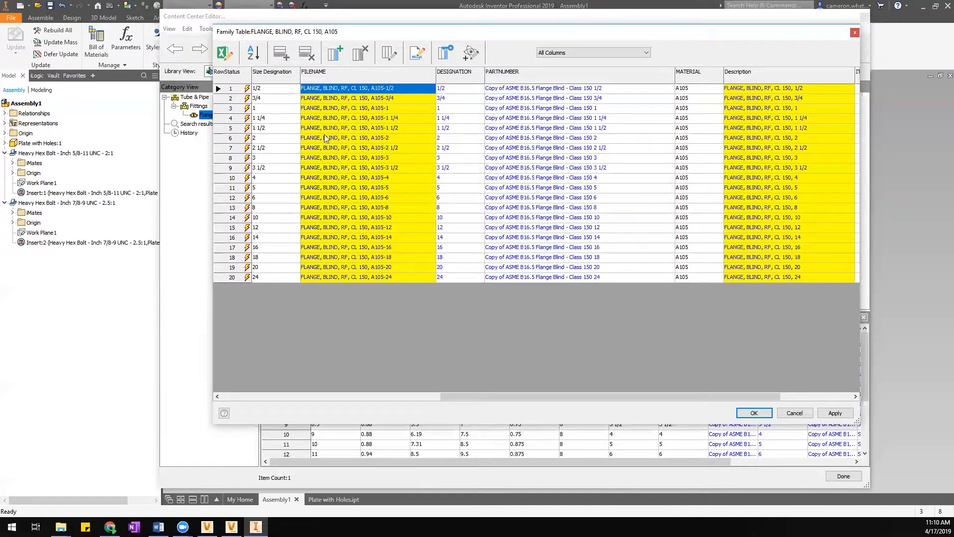
{"action": "left_click_drag", "start_coordinate": [484, 398], "coordinate": [381, 396]}
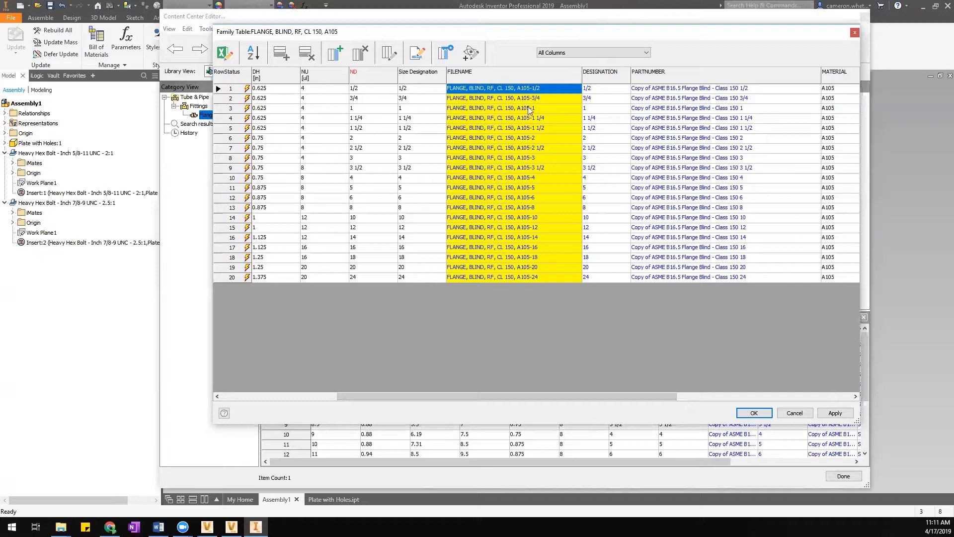
{"action": "left_click_drag", "start_coordinate": [512, 401], "coordinate": [612, 406]}
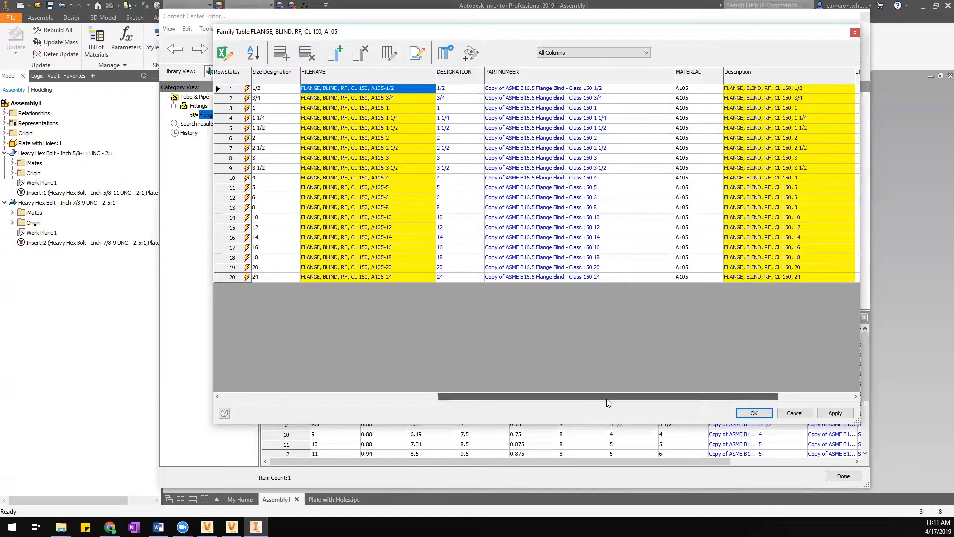
{"action": "left_click_drag", "start_coordinate": [609, 403], "coordinate": [655, 326]}
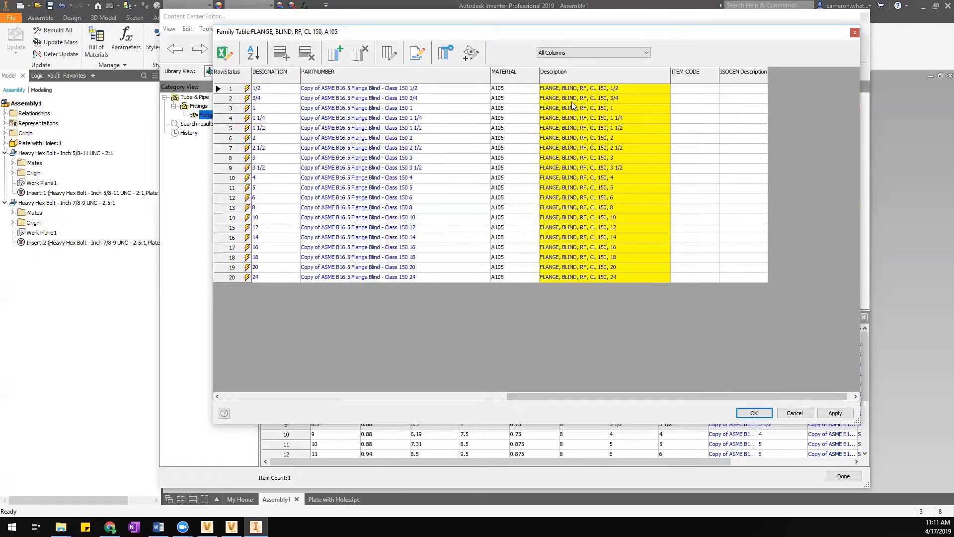
Map the Description column to the Inventor property Project.Description.
{"action": "right_click", "coordinate": [564, 77]}
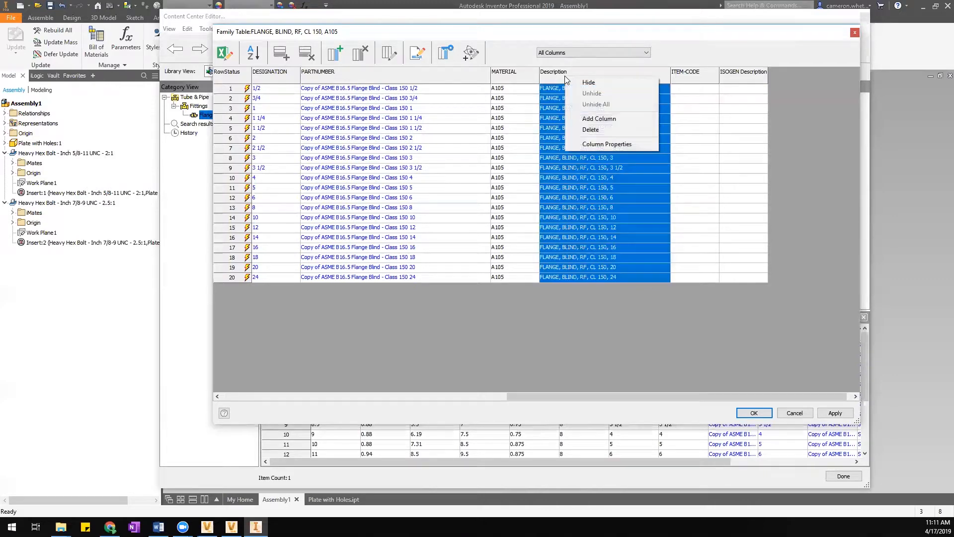
{"action": "left_click", "coordinate": [588, 146]}
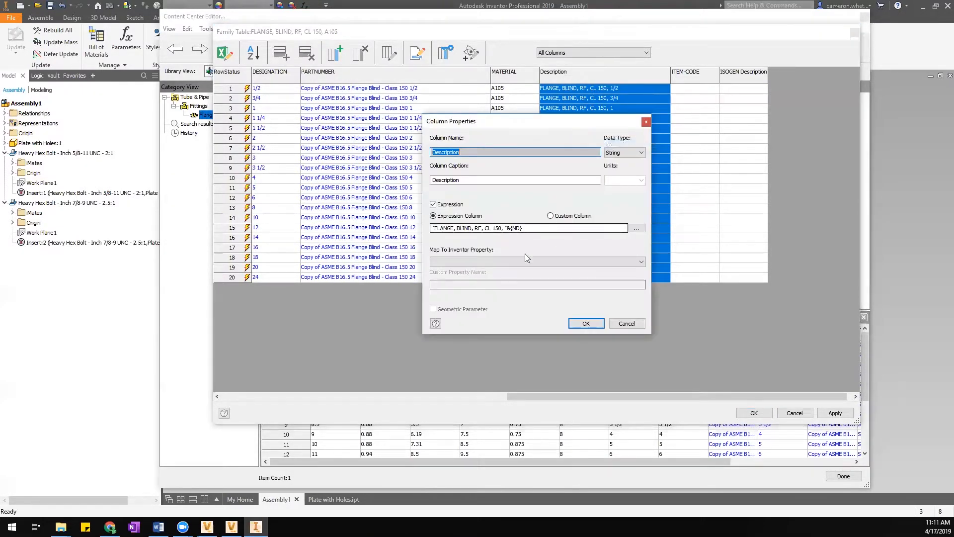
{"action": "left_click", "coordinate": [497, 262]}
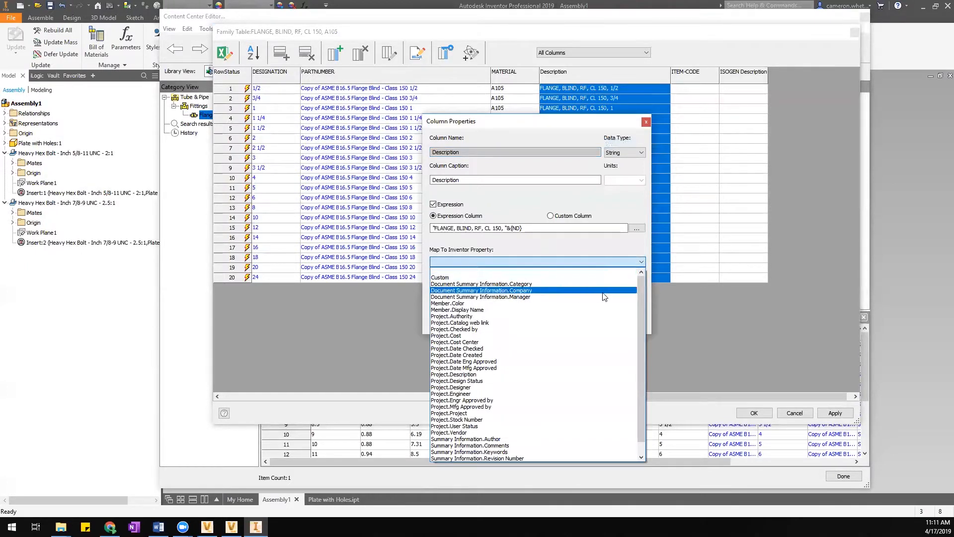
{"action": "left_click_drag", "start_coordinate": [641, 282], "coordinate": [640, 327]}
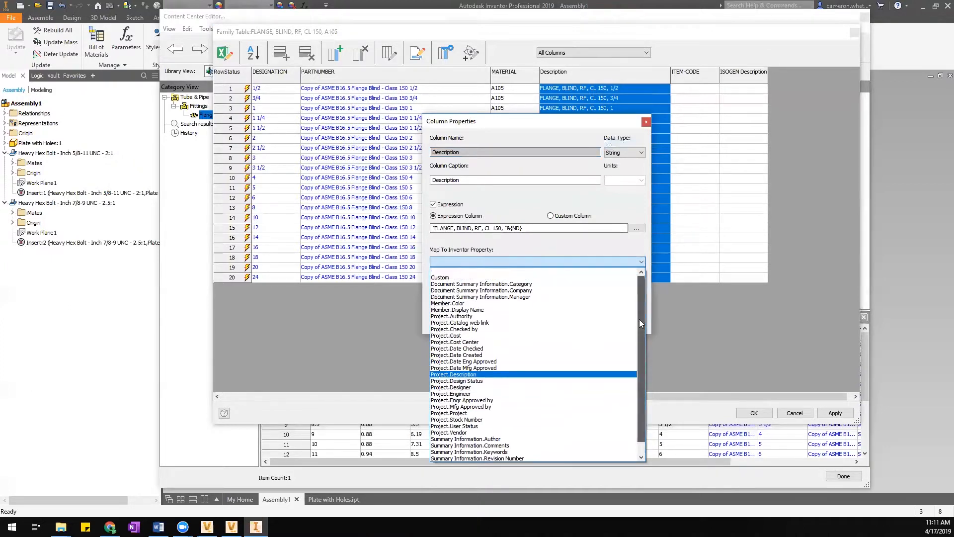
{"action": "left_click", "coordinate": [444, 278]}
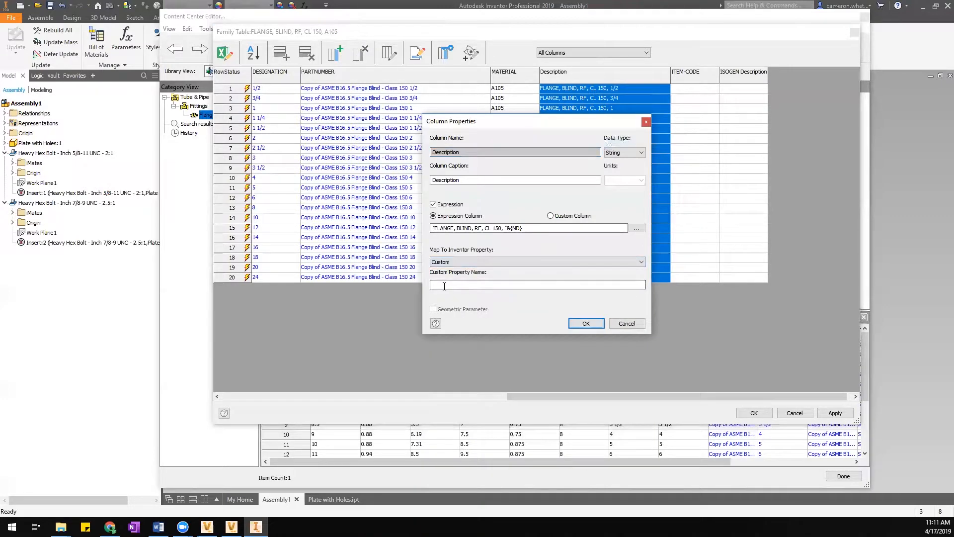
{"action": "left_click", "coordinate": [457, 262]}
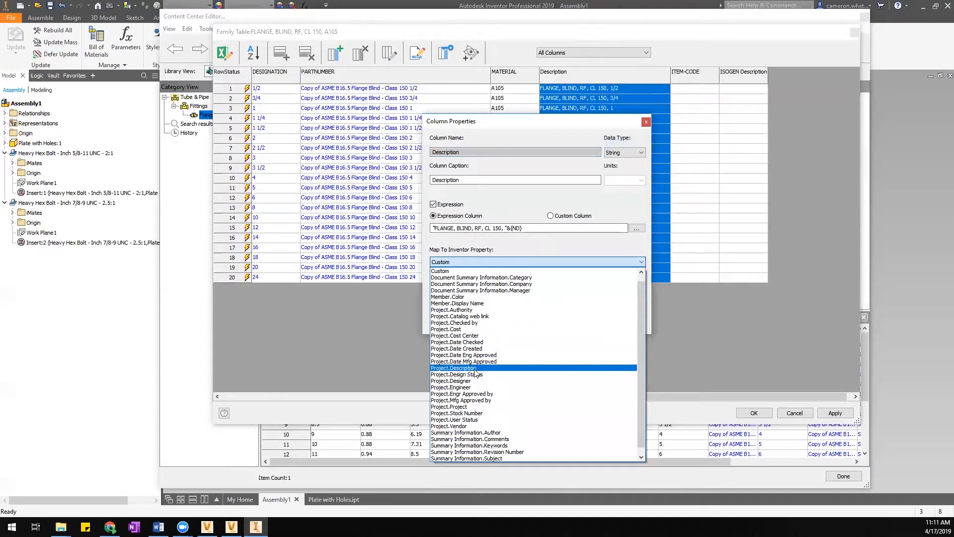
{"action": "left_click", "coordinate": [459, 368]}
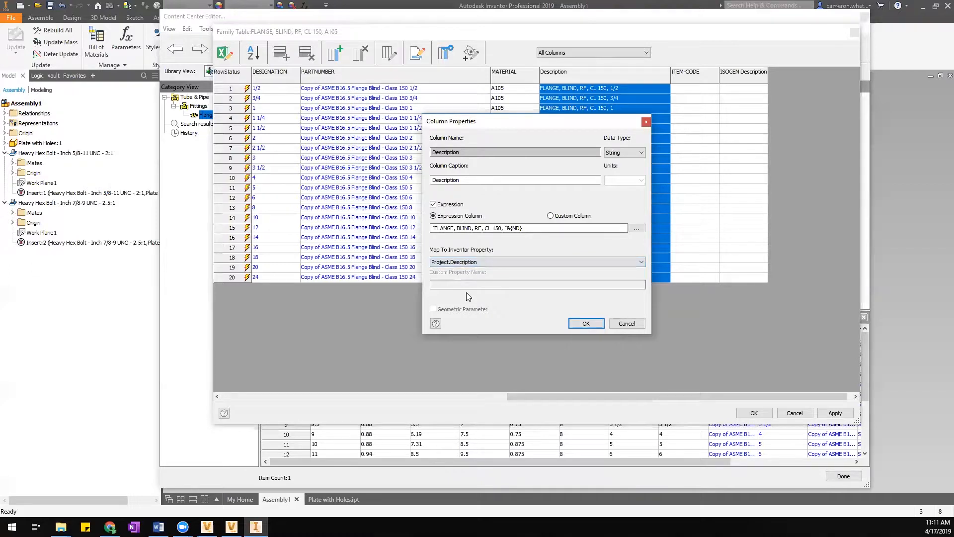
{"action": "left_click", "coordinate": [586, 324]}
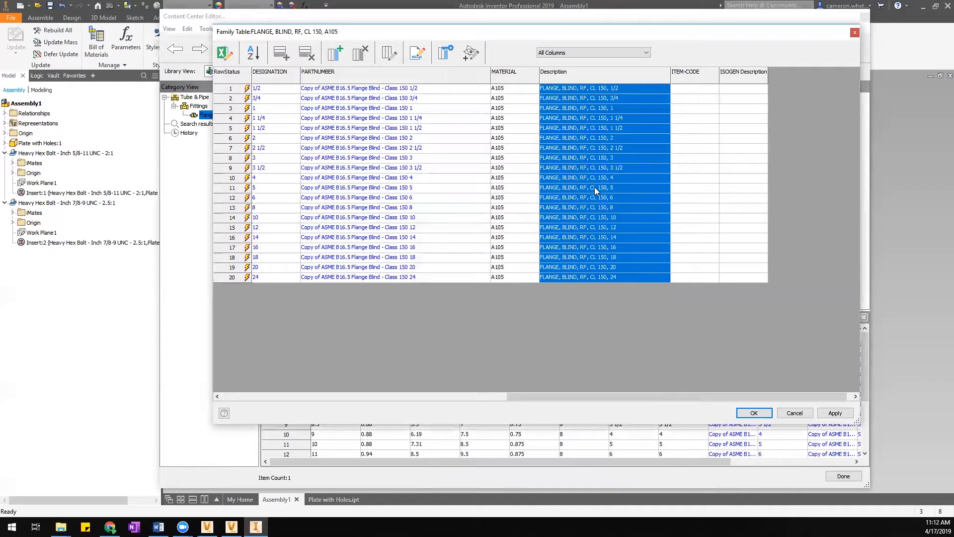
Check the Description and MATERIAL column properties, closing both without changes.
{"action": "right_click", "coordinate": [593, 74]}
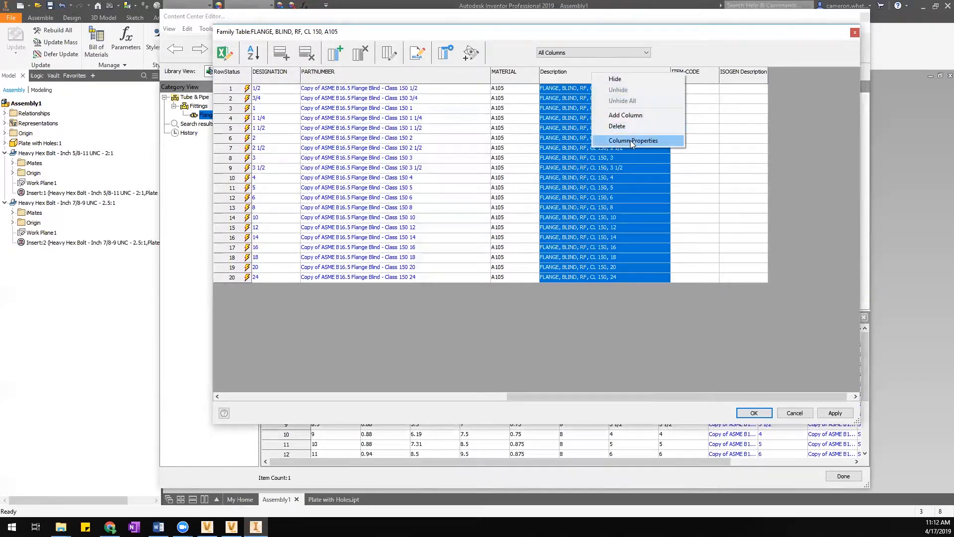
{"action": "left_click", "coordinate": [630, 140]}
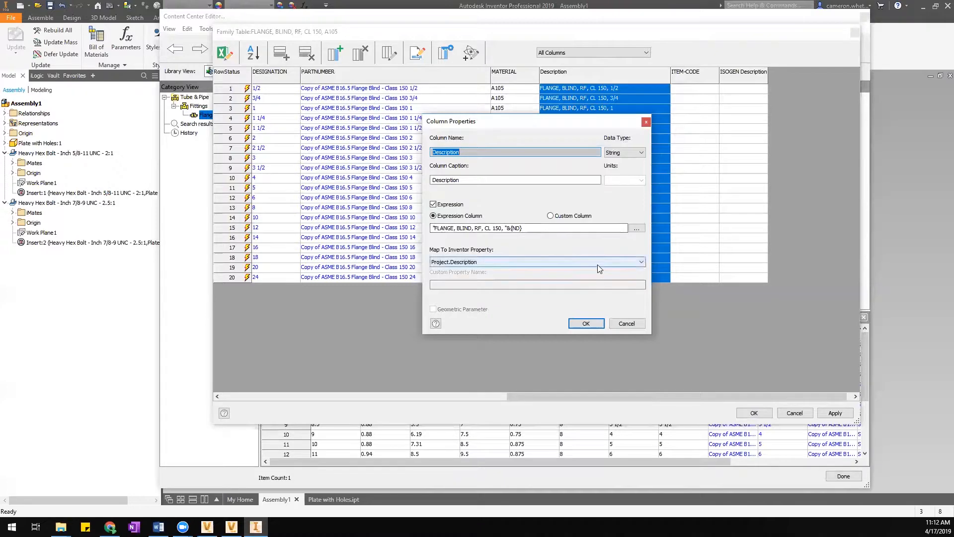
{"action": "left_click", "coordinate": [628, 323]}
{"action": "right_click", "coordinate": [514, 75]}
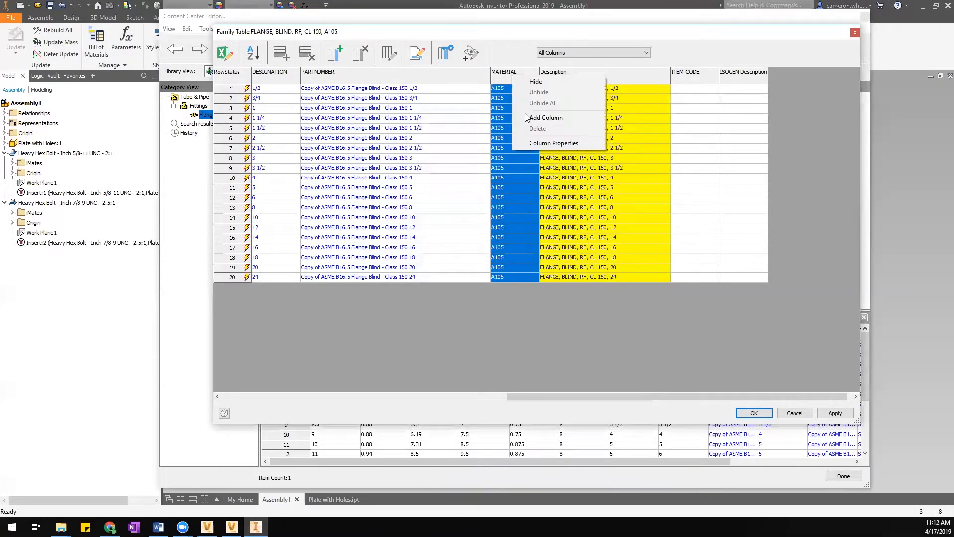
{"action": "left_click", "coordinate": [531, 144]}
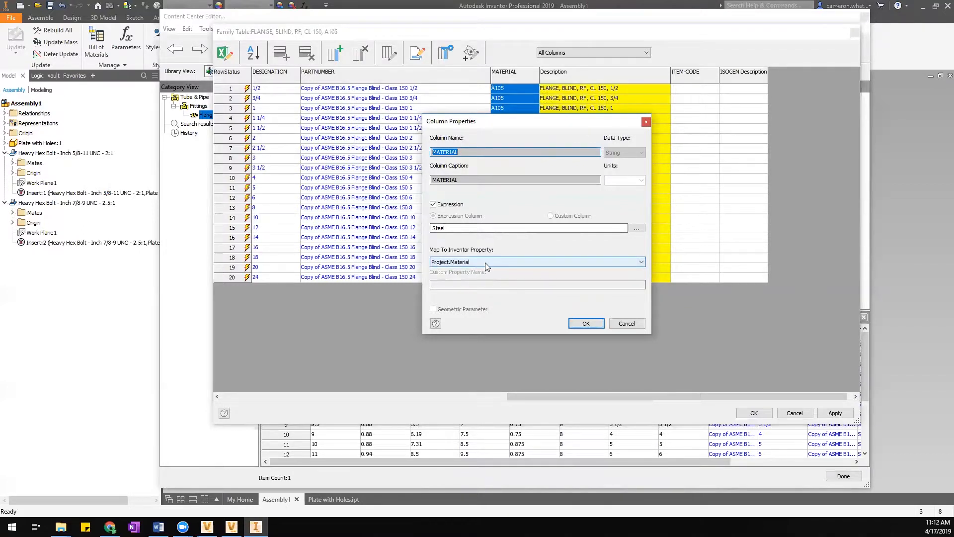
{"action": "left_click", "coordinate": [632, 324]}
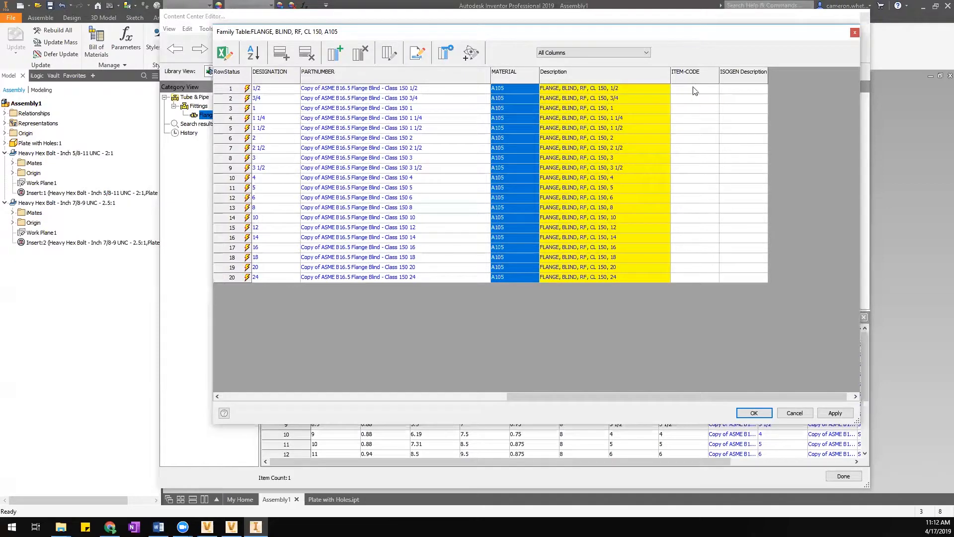
Review MATERIAL's mappable properties, keeping Project.Material with the expression Steel.
{"action": "right_click", "coordinate": [515, 74]}
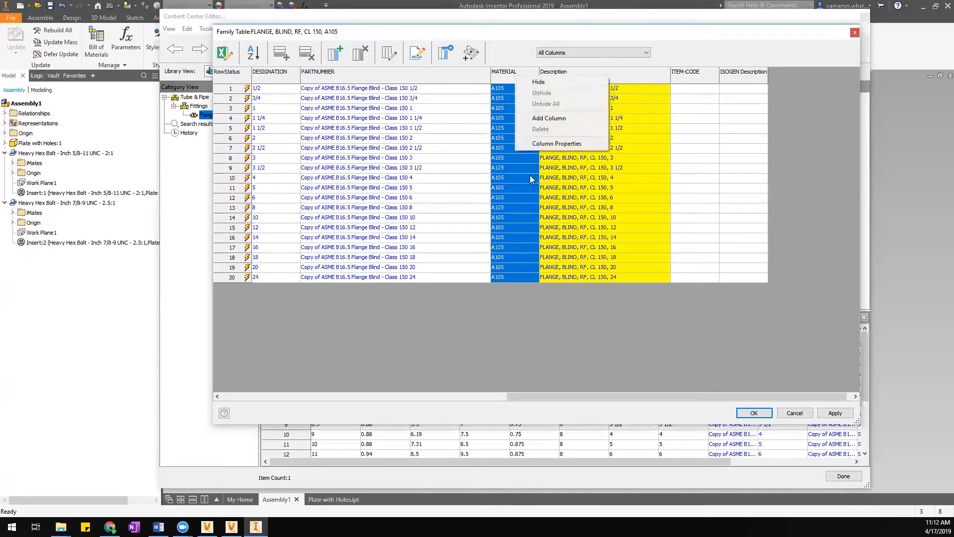
{"action": "left_click", "coordinate": [552, 143]}
{"action": "left_click", "coordinate": [472, 262]}
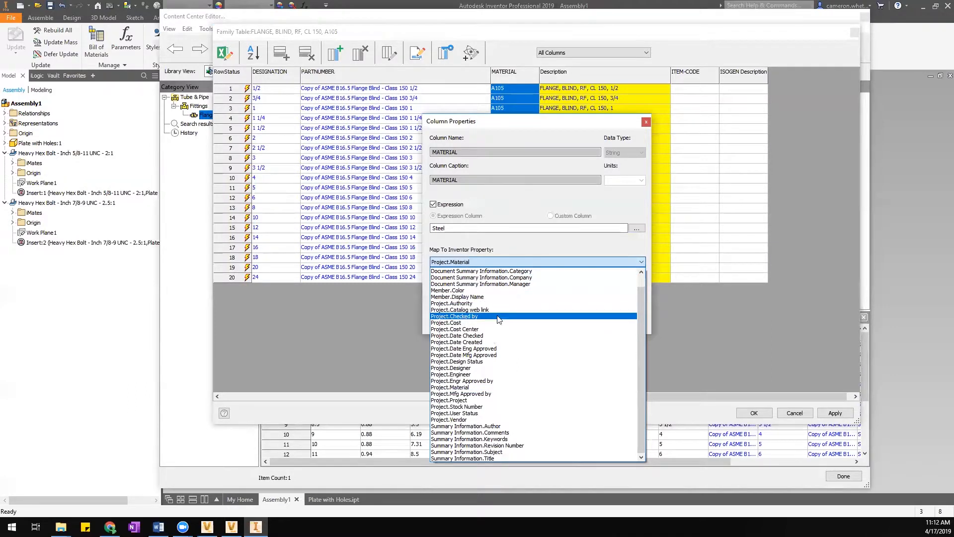
{"action": "scroll", "coordinate": [534, 389], "scroll_direction": "up", "scroll_amount": 1}
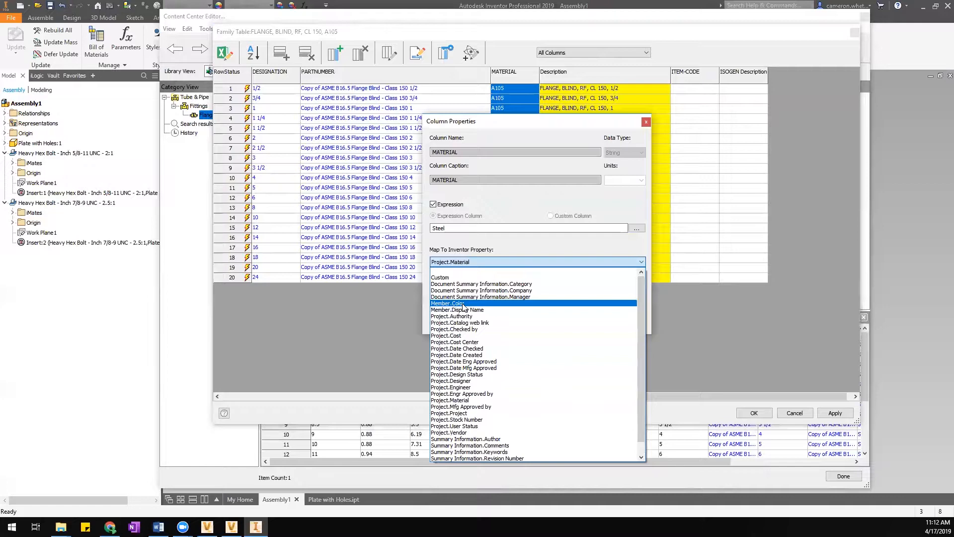
{"action": "left_click", "coordinate": [612, 123]}
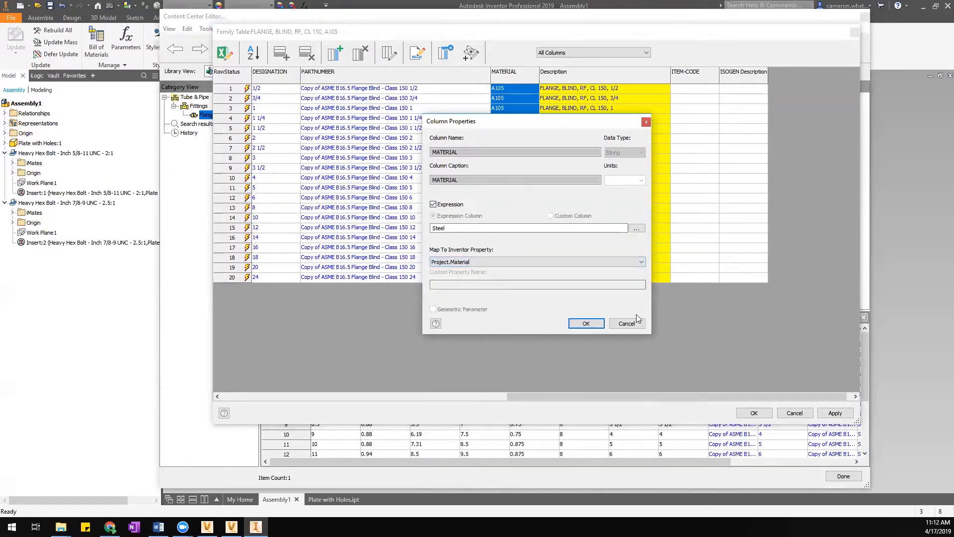
Add a new 'Color' column to the family table, mapped to Member.Color.
{"action": "left_click", "coordinate": [626, 323]}
{"action": "left_click", "coordinate": [336, 53]}
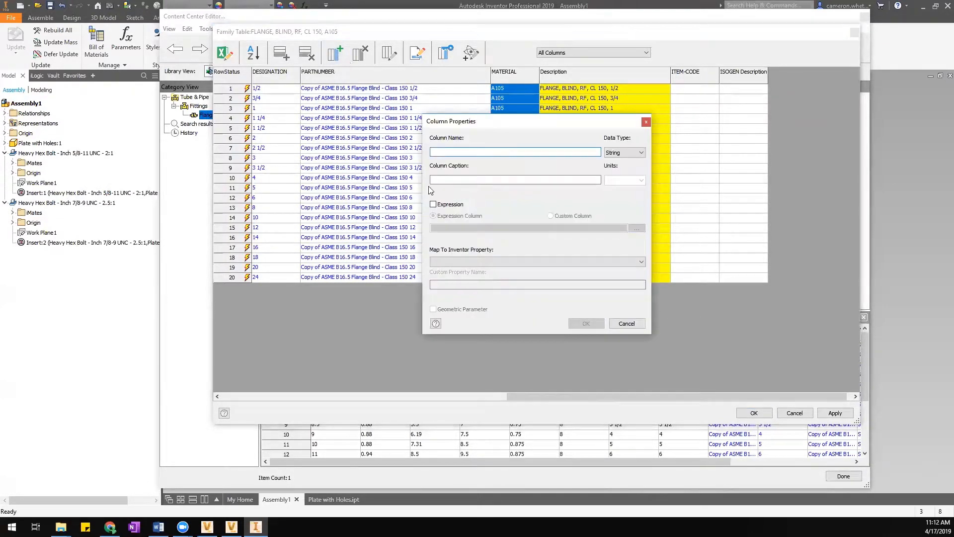
{"action": "type", "text": "cOLOR"}
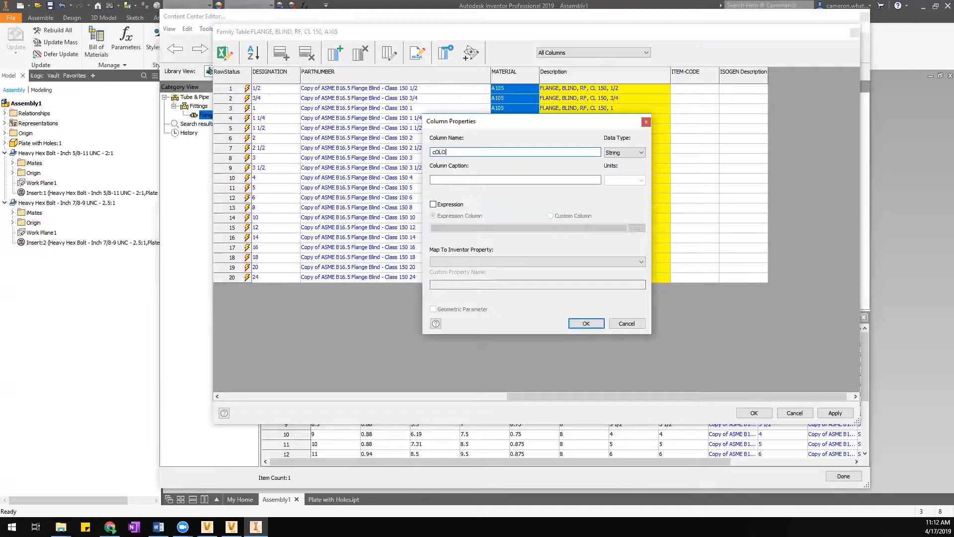
{"action": "key", "text": "BackSpace"}
{"action": "key", "text": "BackSpace"}
{"action": "key", "text": "BackSpace"}
{"action": "key", "text": "BackSpace"}
{"action": "key", "text": "BackSpace"}
{"action": "type", "text": "Color"}
{"action": "left_click", "coordinate": [451, 262]}
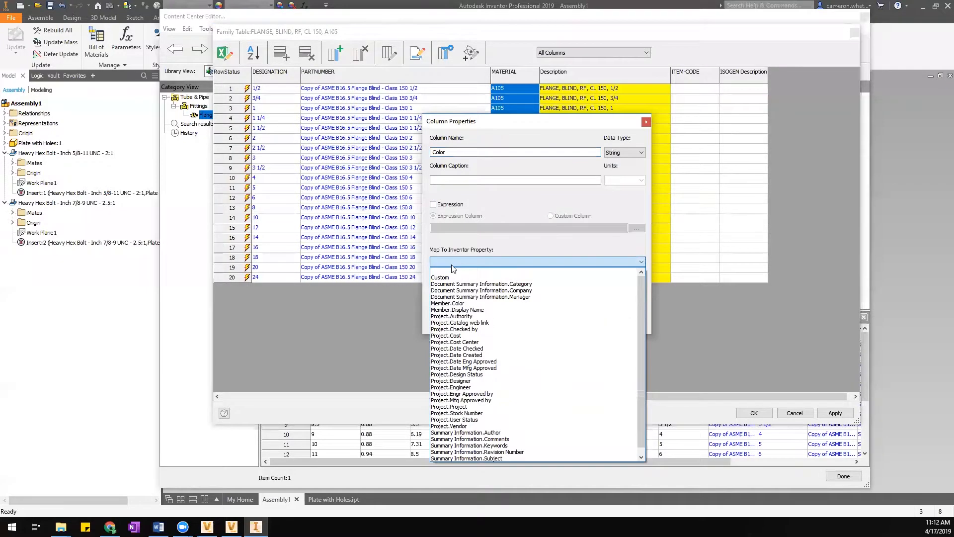
{"action": "left_click", "coordinate": [458, 303]}
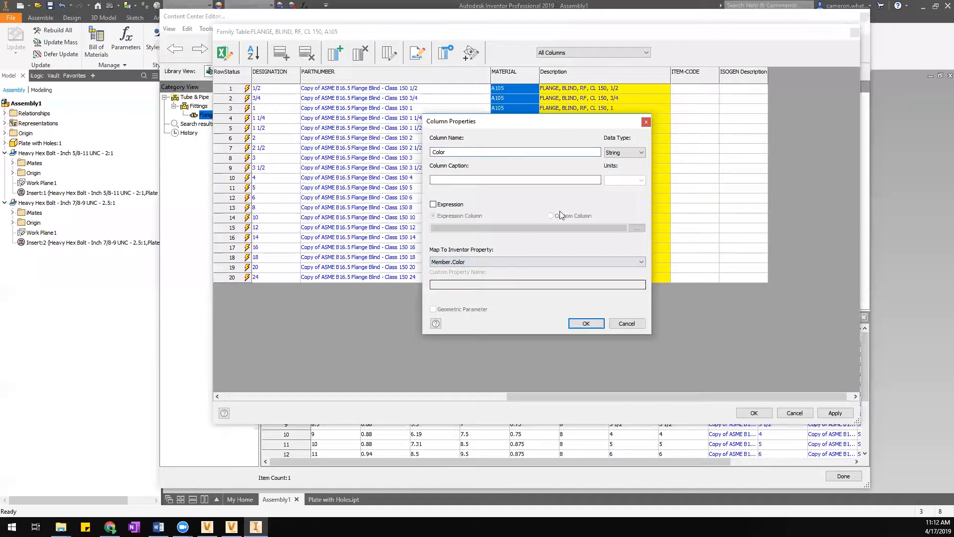
{"action": "left_click", "coordinate": [586, 324]}
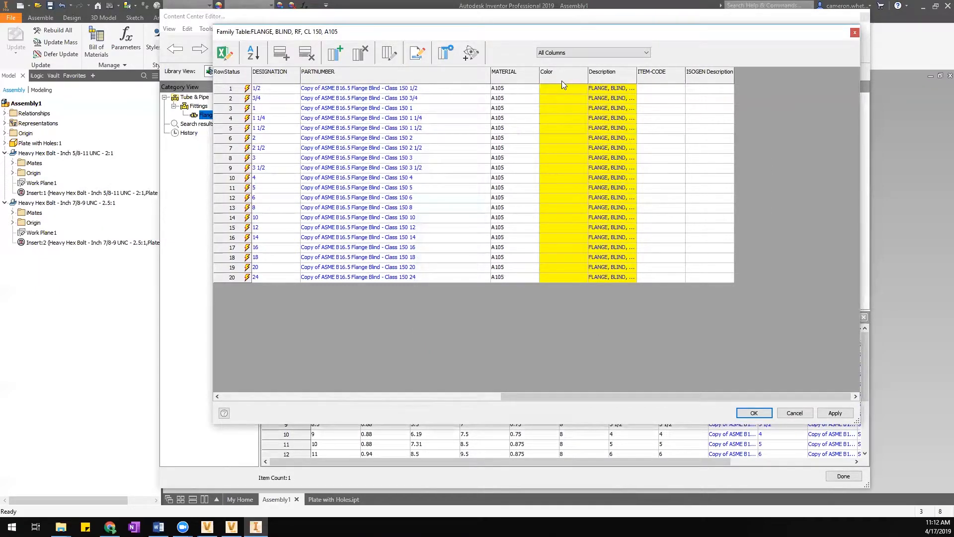
Keep row 1's material as A105 and enter Red in its Color cell.
{"action": "left_click", "coordinate": [561, 99]}
{"action": "left_click", "coordinate": [536, 90]}
{"action": "left_click", "coordinate": [534, 90]}
{"action": "left_click_drag", "start_coordinate": [578, 164], "coordinate": [576, 107]}
{"action": "left_click", "coordinate": [558, 87]}
{"action": "left_click", "coordinate": [558, 88]}
{"action": "left_click", "coordinate": [572, 91]}
{"action": "type", "text": "kjlsgs"}
{"action": "key", "text": "BackSpace"}
{"action": "key", "text": "BackSpace"}
{"action": "key", "text": "BackSpace"}
{"action": "key", "text": "BackSpace"}
{"action": "key", "text": "BackSpace"}
{"action": "type", "text": "Red"}
{"action": "left_click", "coordinate": [549, 109]}
Paste Red into Color rows 2–20 and widen the Description column.
{"action": "left_click", "coordinate": [560, 90]}
{"action": "left_click_drag", "start_coordinate": [556, 99], "coordinate": [572, 278]}
{"action": "type", "text": "Red Red Red Red Red Red Red Red Red Red Red Red Red Red Red Red Red Red Red"}
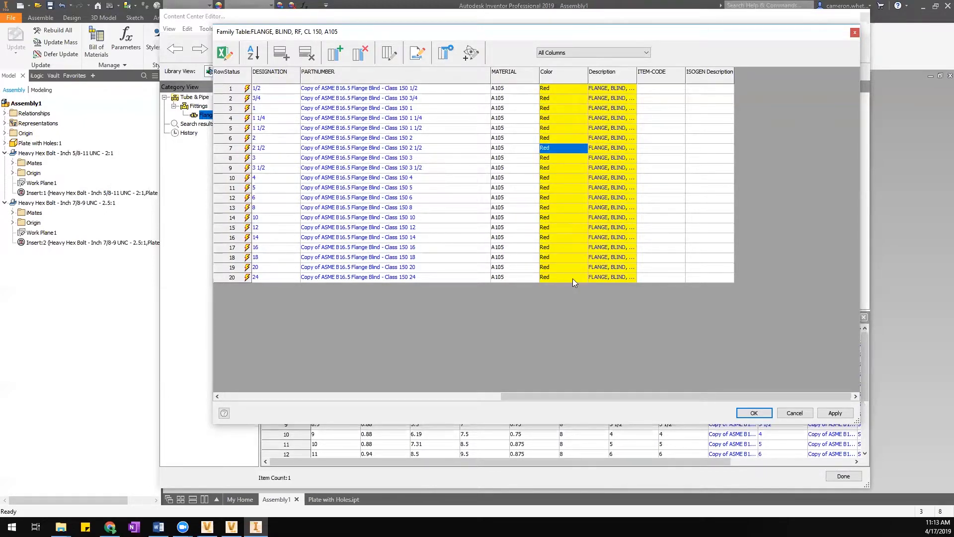
{"action": "left_click_drag", "start_coordinate": [637, 75], "coordinate": [680, 113]}
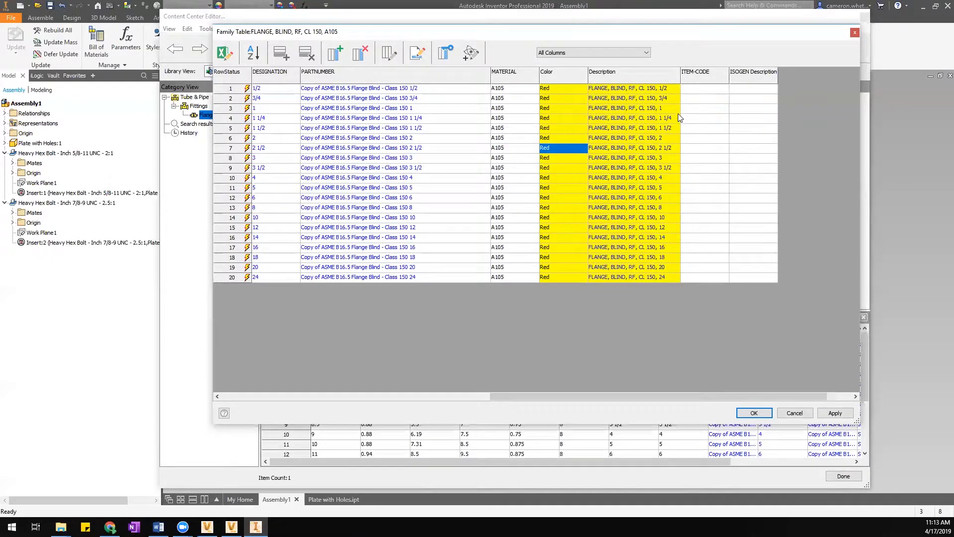
{"action": "left_click_drag", "start_coordinate": [551, 396], "coordinate": [331, 395]}
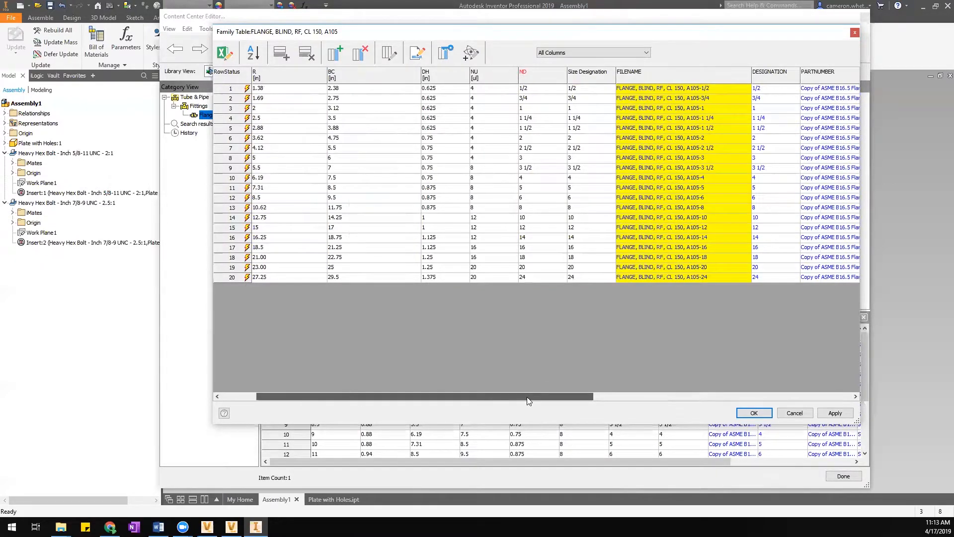
{"action": "scroll", "coordinate": [527, 397], "scroll_direction": "right", "scroll_amount": 6}
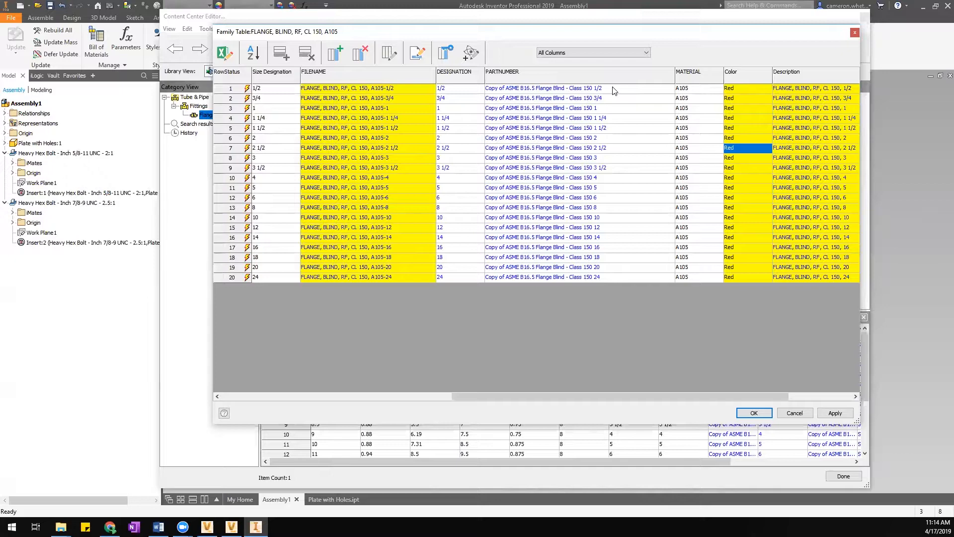
{"action": "left_click_drag", "start_coordinate": [614, 90], "coordinate": [629, 269]}
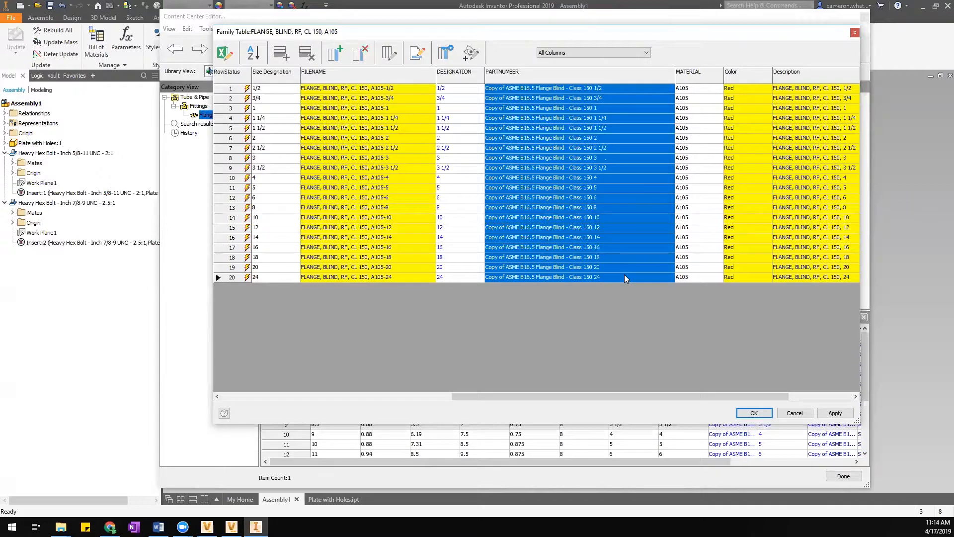
{"action": "left_click", "coordinate": [624, 275]}
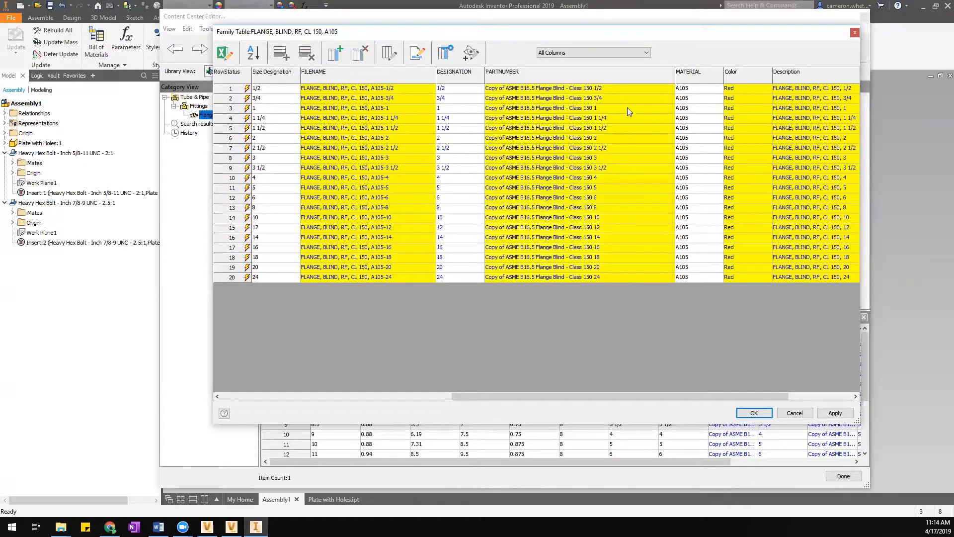
Uncheck Expression for the PARTNUMBER column so its cells go blank.
{"action": "right_click", "coordinate": [600, 81]}
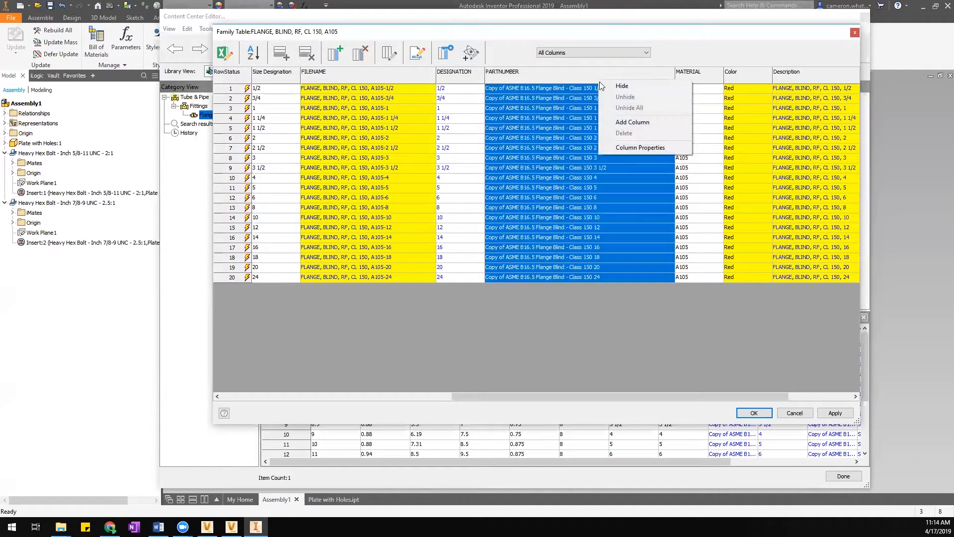
{"action": "left_click", "coordinate": [635, 148]}
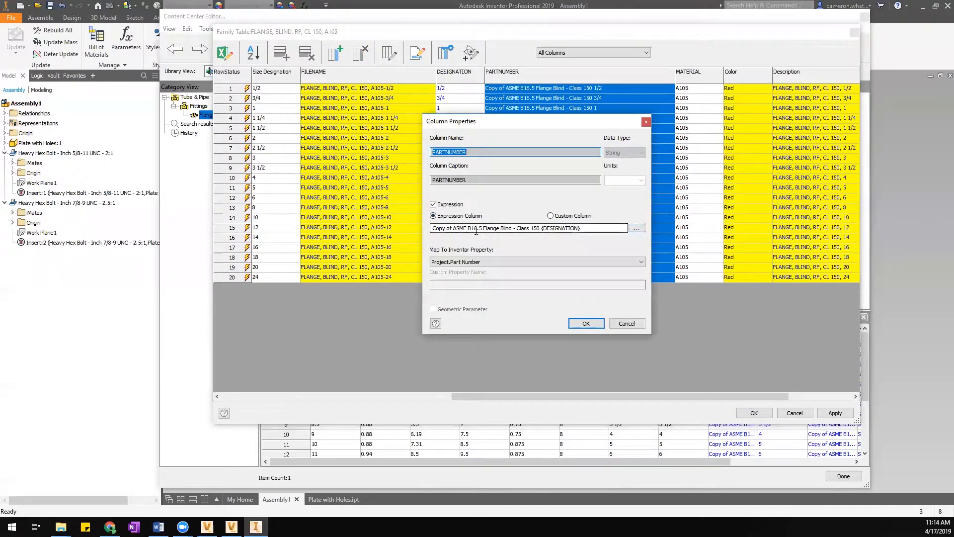
{"action": "left_click", "coordinate": [433, 204]}
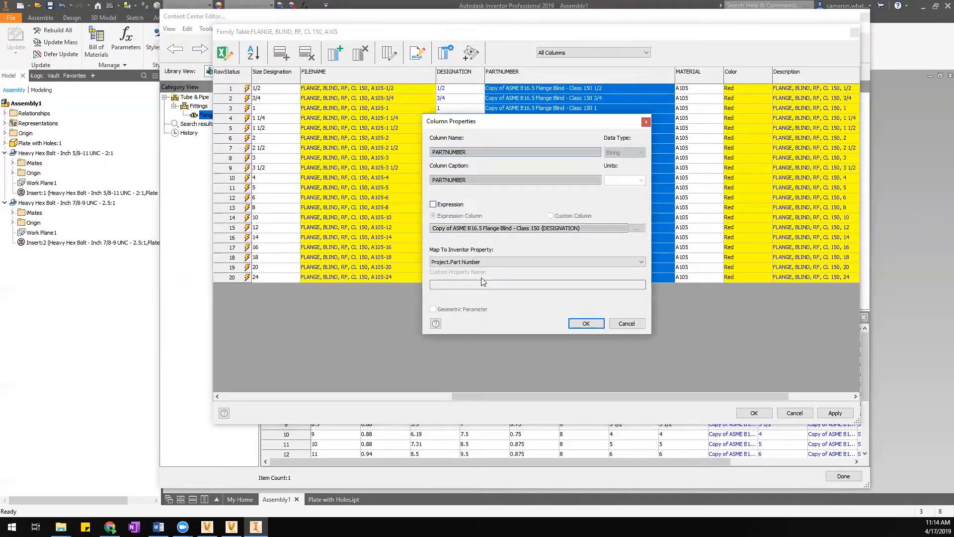
{"action": "left_click", "coordinate": [587, 323]}
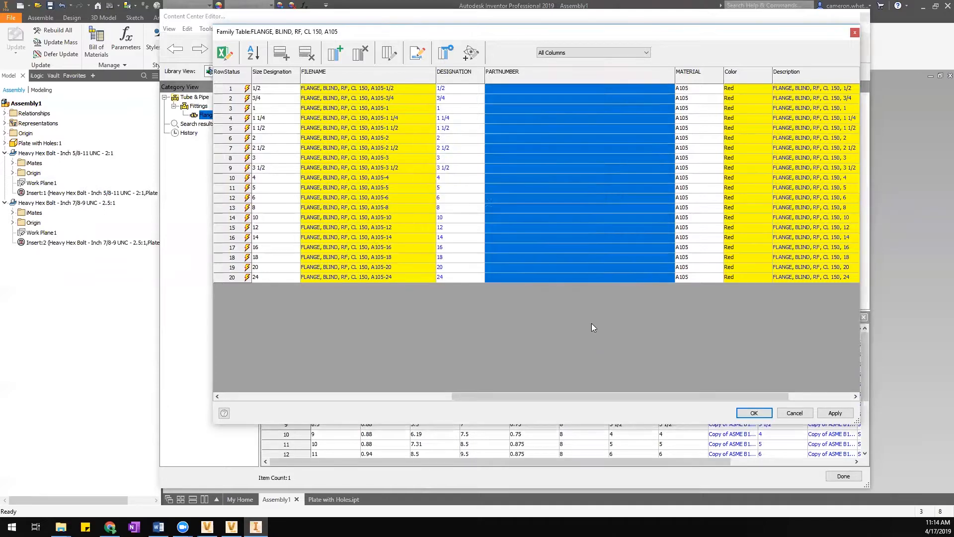
{"action": "left_click", "coordinate": [562, 90]}
{"action": "type", "text": "none"}
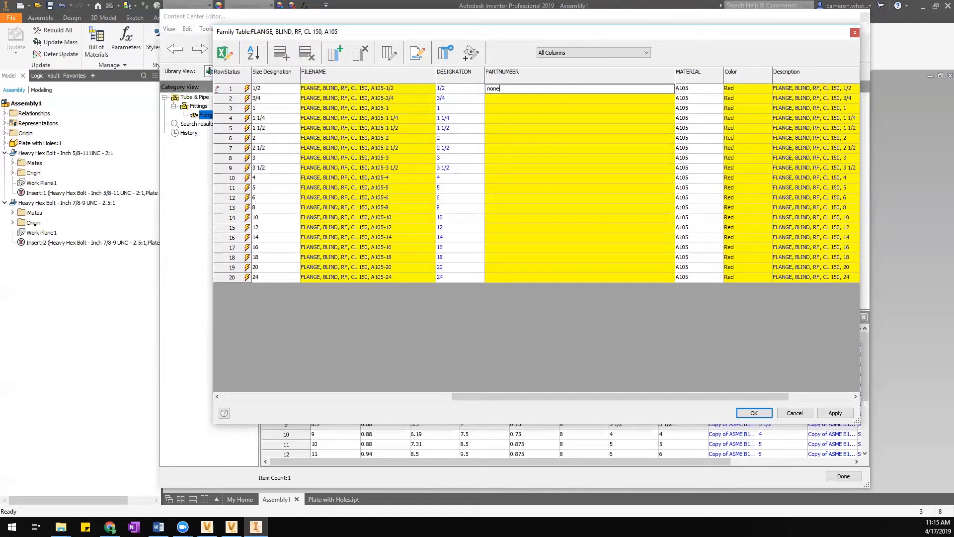
{"action": "left_click", "coordinate": [548, 97]}
{"action": "left_click", "coordinate": [498, 89]}
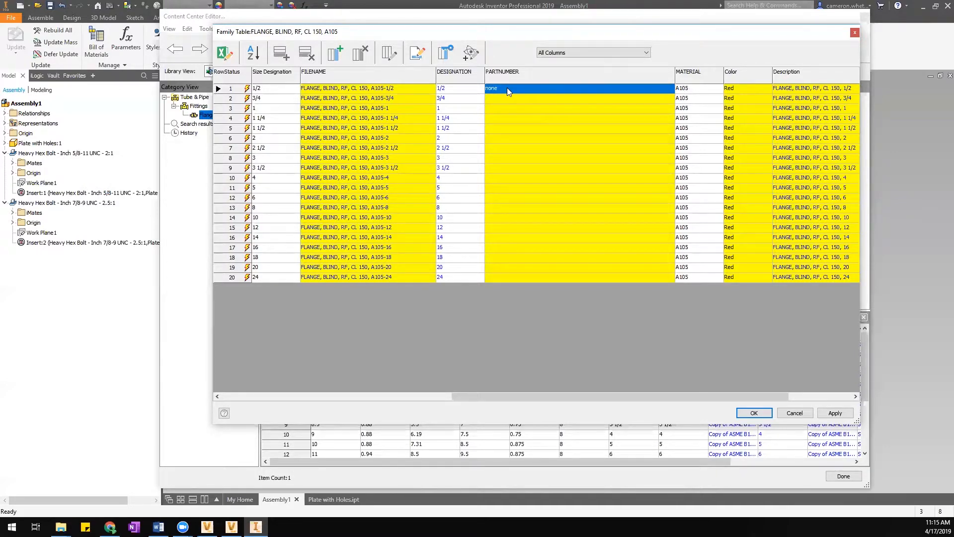
{"action": "key", "text": "Delete"}
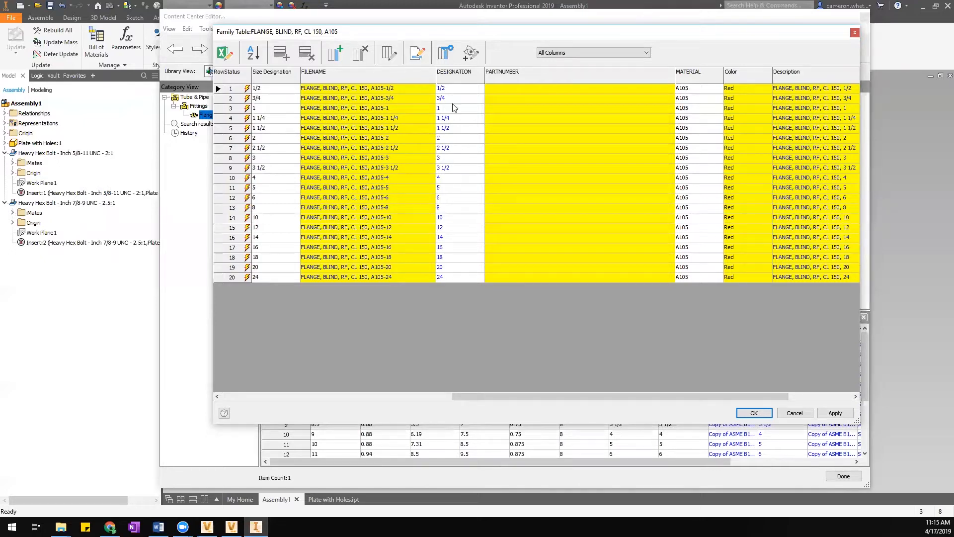
Change row 11's DESIGNATION to 73 and apply the edit to the library.
{"action": "left_click", "coordinate": [451, 188]}
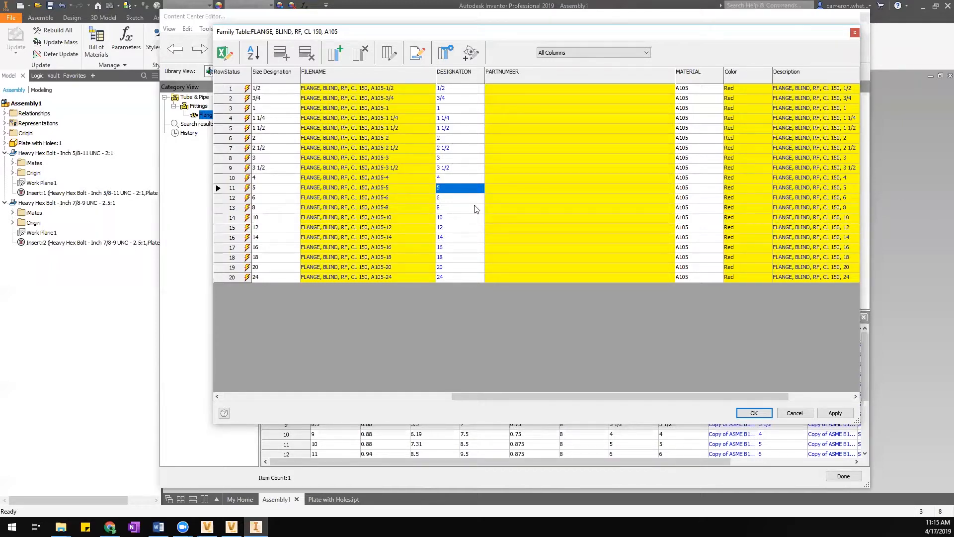
{"action": "type", "text": "73"}
{"action": "key", "text": "Return"}
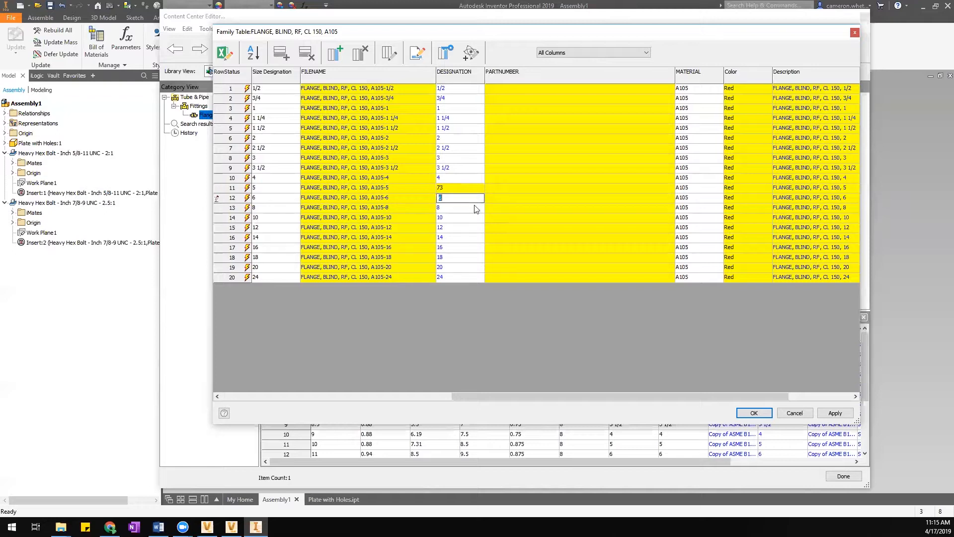
{"action": "key", "text": "Return"}
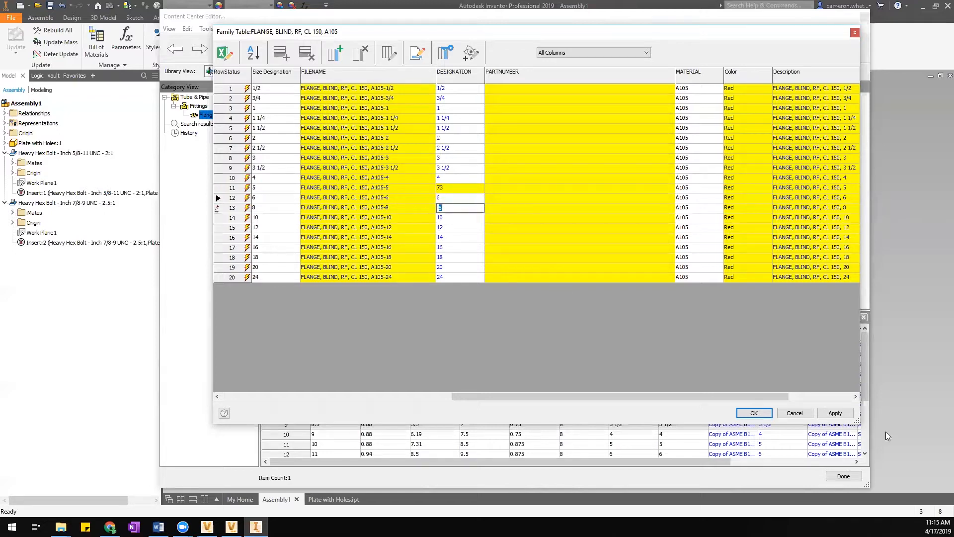
{"action": "left_click", "coordinate": [836, 414]}
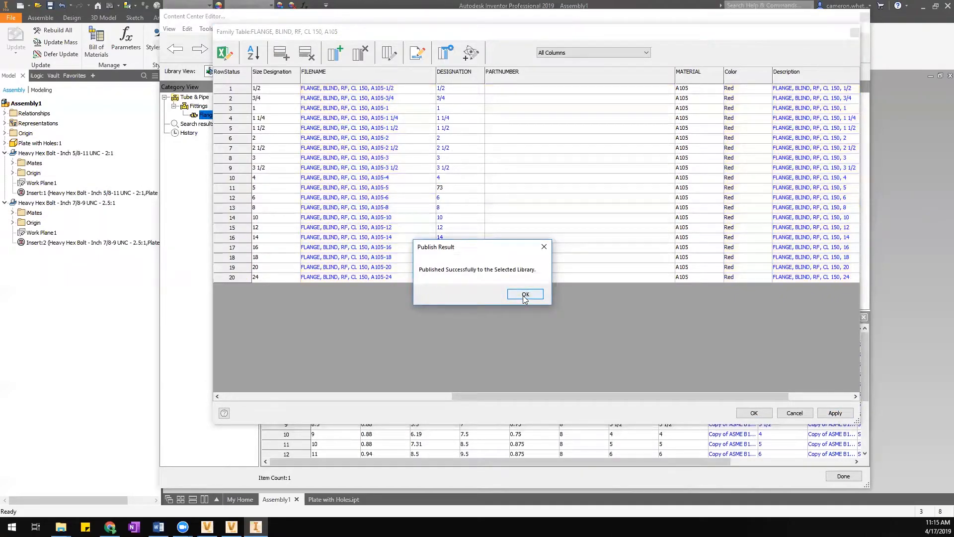
{"action": "left_click", "coordinate": [525, 296]}
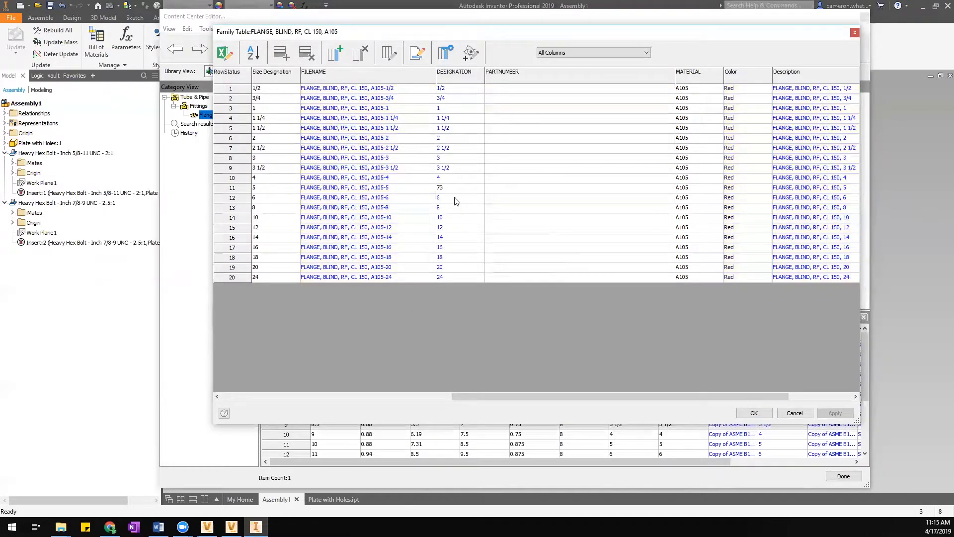
{"action": "left_click", "coordinate": [399, 190]}
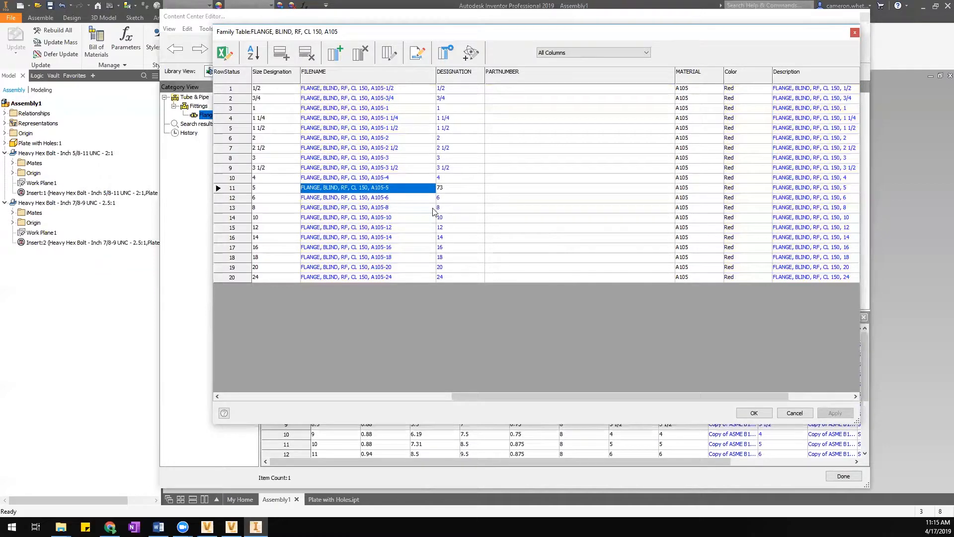
Set row 12's Description to 77 and apply it to the library.
{"action": "left_click_drag", "start_coordinate": [705, 397], "coordinate": [773, 397]}
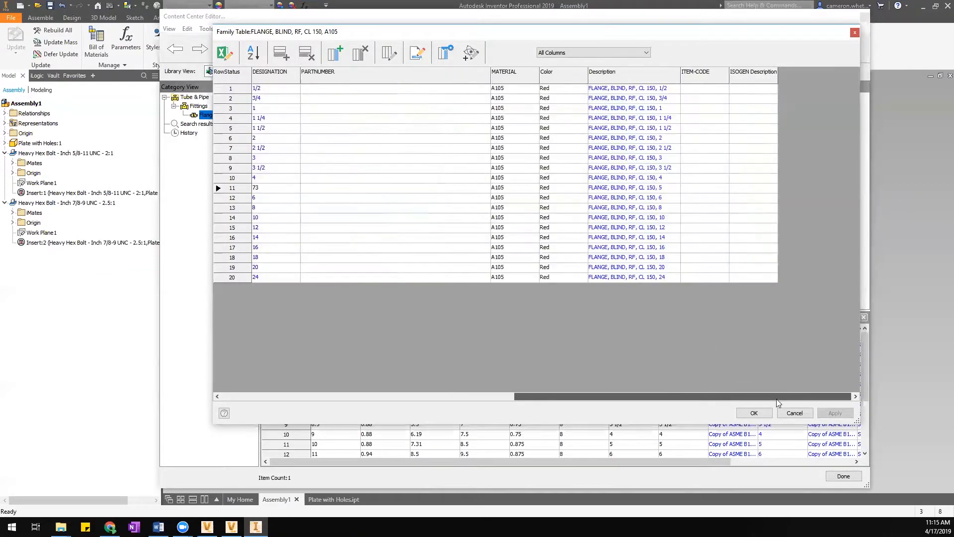
{"action": "left_click", "coordinate": [623, 201]}
{"action": "type", "text": "77"}
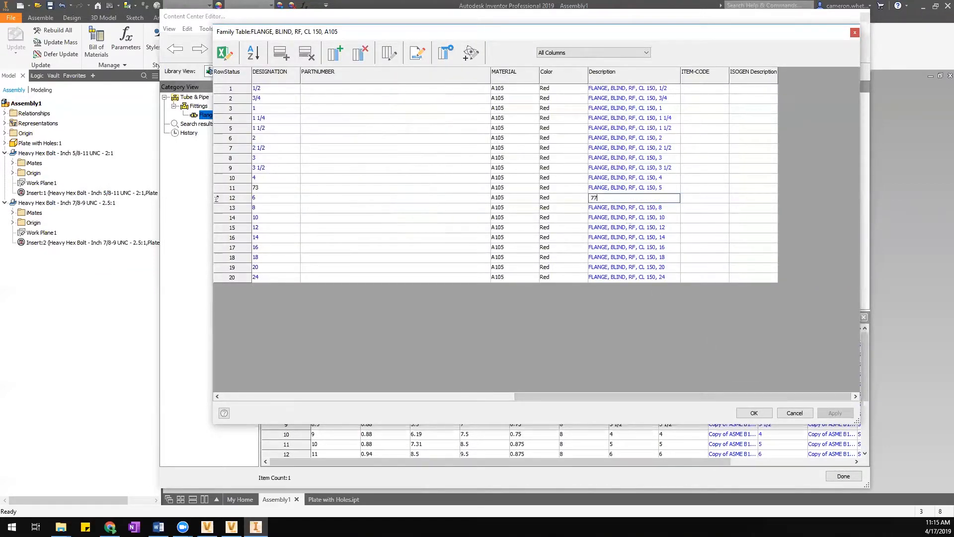
{"action": "left_click", "coordinate": [627, 248]}
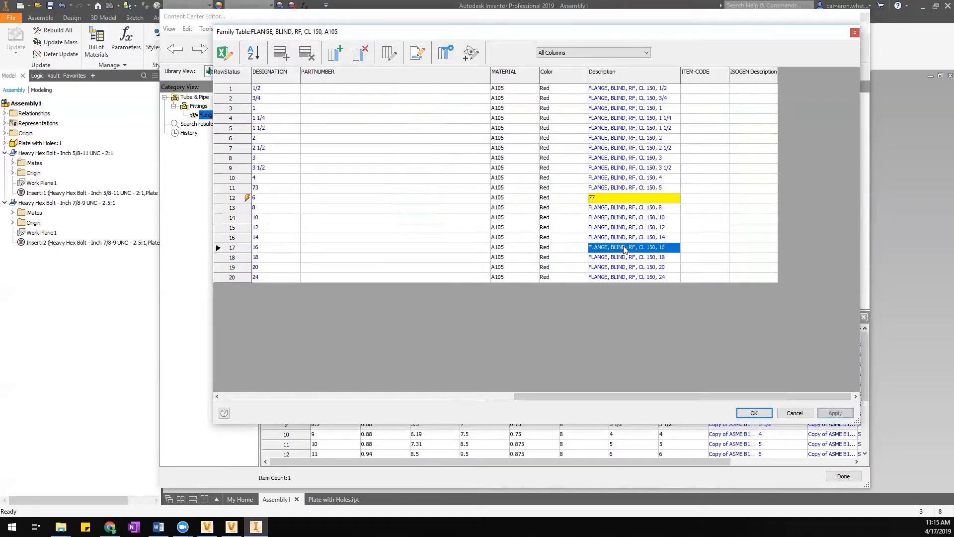
{"action": "left_click", "coordinate": [844, 416]}
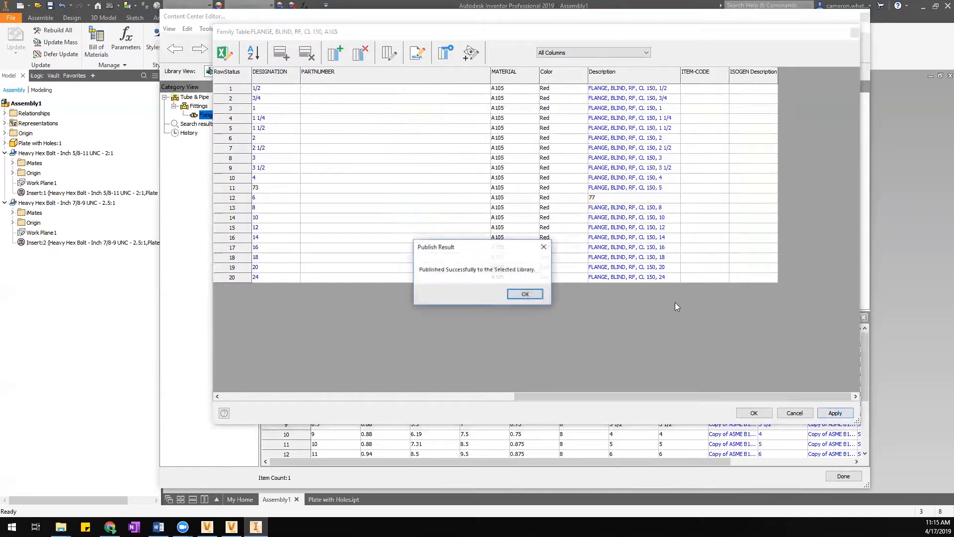
{"action": "left_click", "coordinate": [515, 297]}
Overwrite row 12's Description with 'hfjdhfjkdssd' and apply again.
{"action": "left_click", "coordinate": [610, 199]}
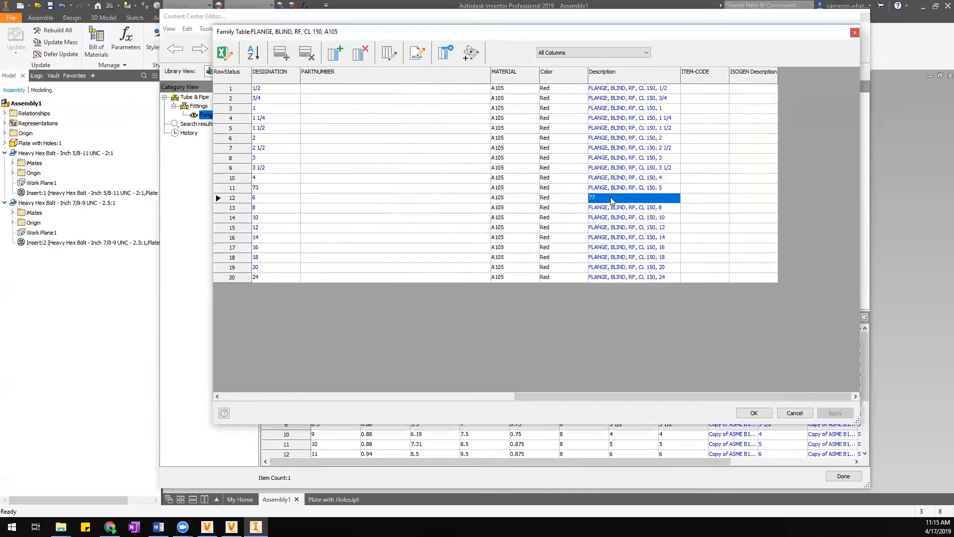
{"action": "type", "text": "hfjdhfjkdssd"}
{"action": "left_click", "coordinate": [655, 219]}
{"action": "left_click", "coordinate": [835, 413]}
{"action": "left_click", "coordinate": [526, 294]}
Restore row 12's original Description, set row 11's DESIGNATION back to 5, and republish.
{"action": "left_click", "coordinate": [638, 200]}
{"action": "type", "text": "FLANGE, BLIND, RF, CL 150, 6"}
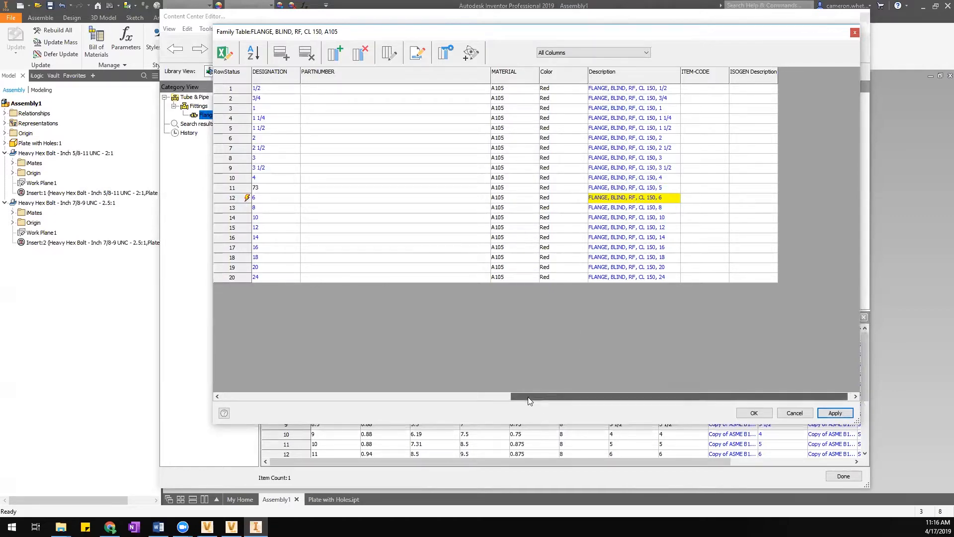
{"action": "left_click_drag", "start_coordinate": [535, 395], "coordinate": [483, 396]}
{"action": "left_click", "coordinate": [401, 191]}
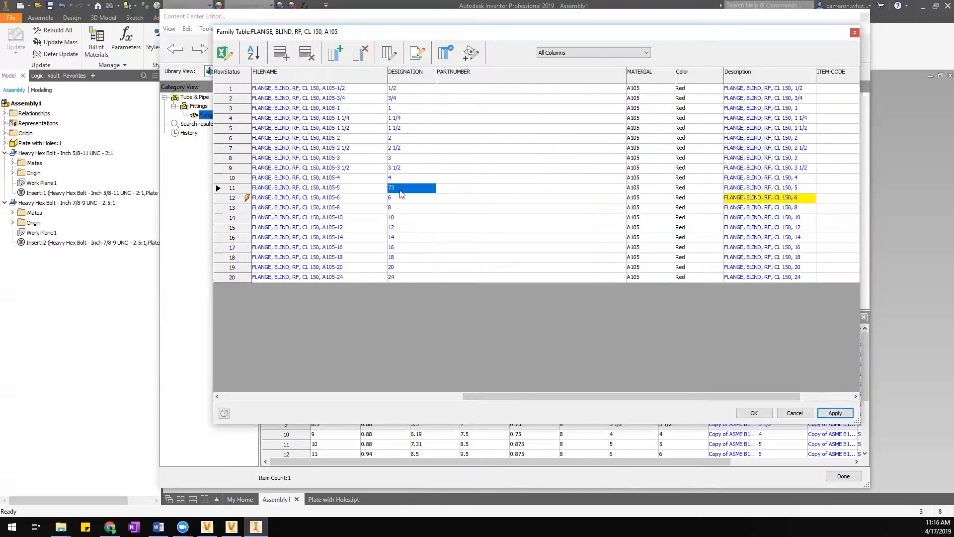
{"action": "type", "text": "5"}
{"action": "left_click_drag", "start_coordinate": [545, 398], "coordinate": [700, 409]}
{"action": "left_click", "coordinate": [835, 413]}
{"action": "left_click", "coordinate": [527, 297]}
{"action": "left_click_drag", "start_coordinate": [550, 396], "coordinate": [504, 402]}
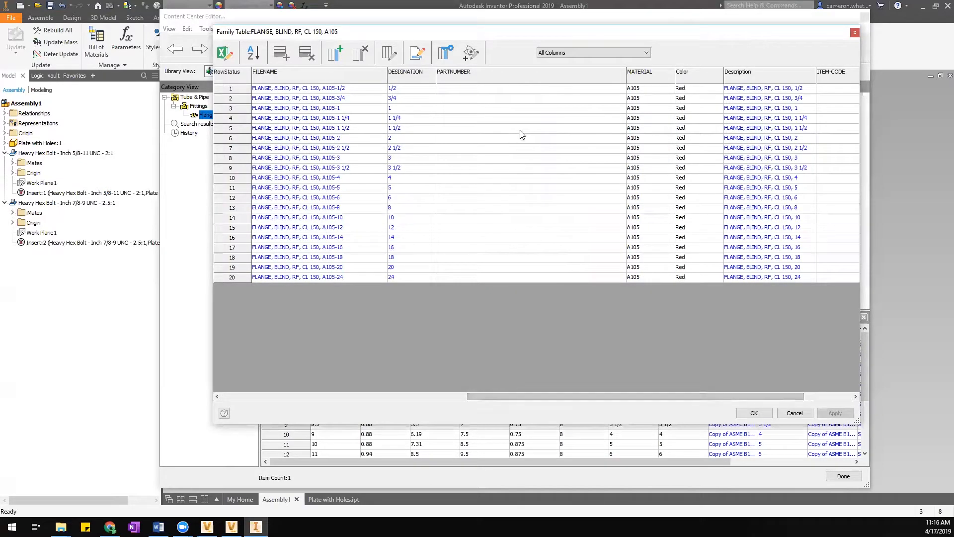
Make PARTNUMBER an expression column with the value NONE for all sizes.
{"action": "right_click", "coordinate": [483, 80]}
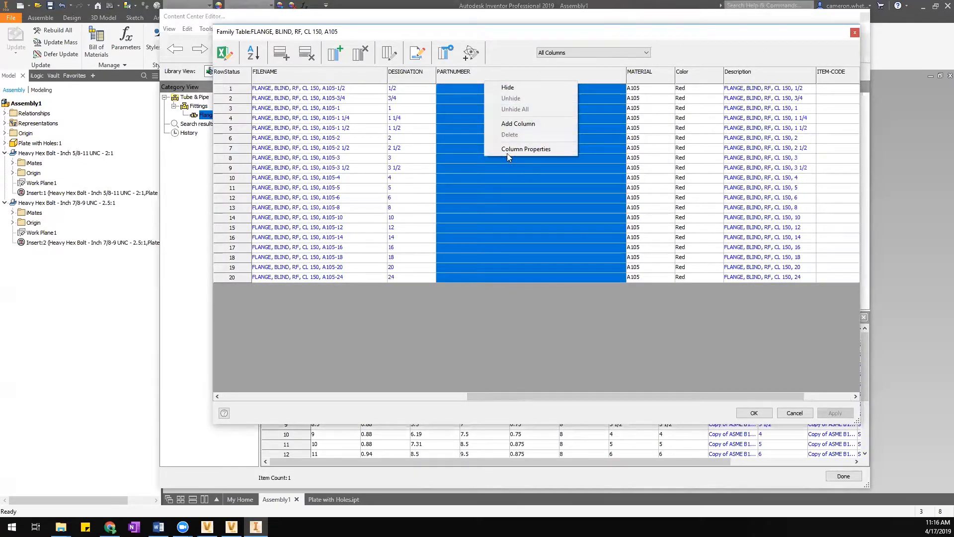
{"action": "left_click", "coordinate": [514, 152]}
{"action": "left_click", "coordinate": [438, 205]}
{"action": "left_click", "coordinate": [458, 226]}
{"action": "type", "text": "non"}
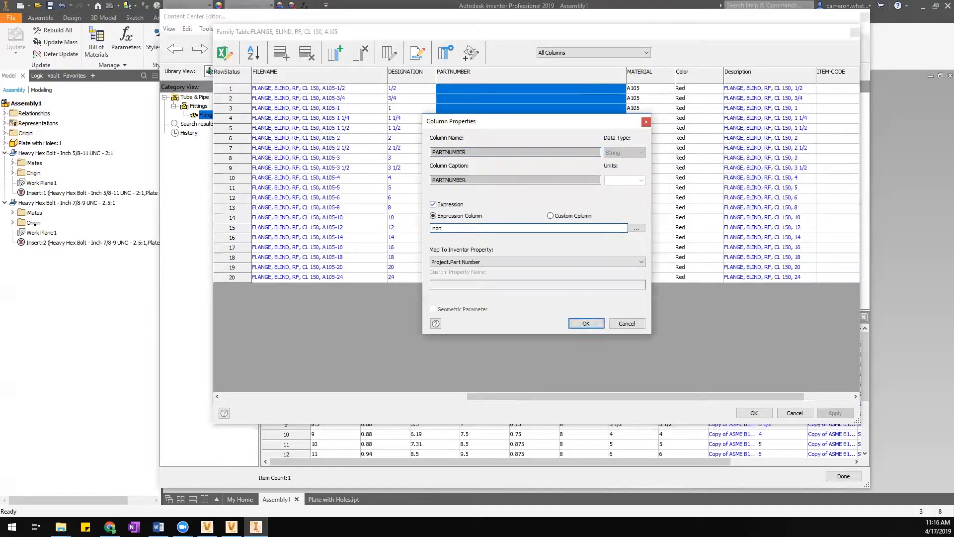
{"action": "key", "text": "BackSpace"}
{"action": "key", "text": "BackSpace"}
{"action": "type", "text": "NONE"}
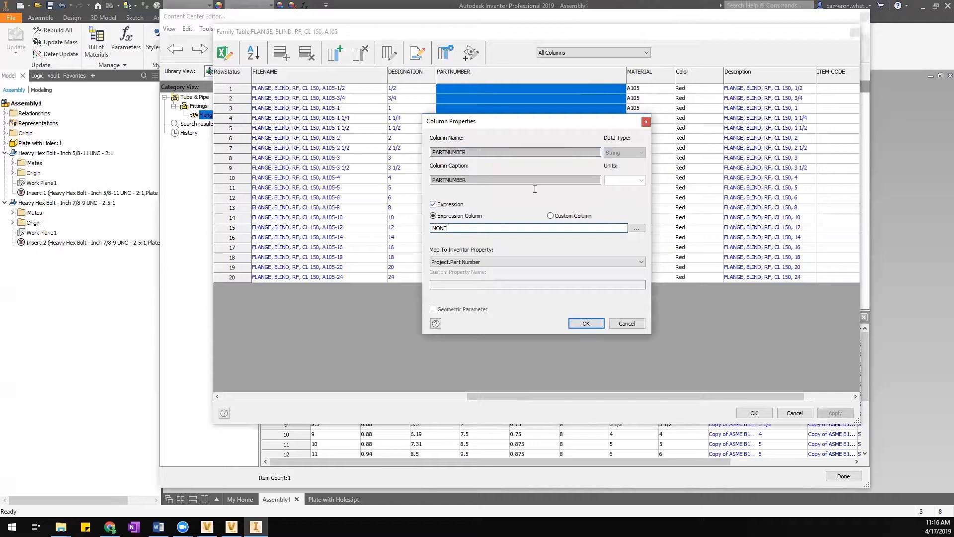
{"action": "left_click", "coordinate": [585, 324]}
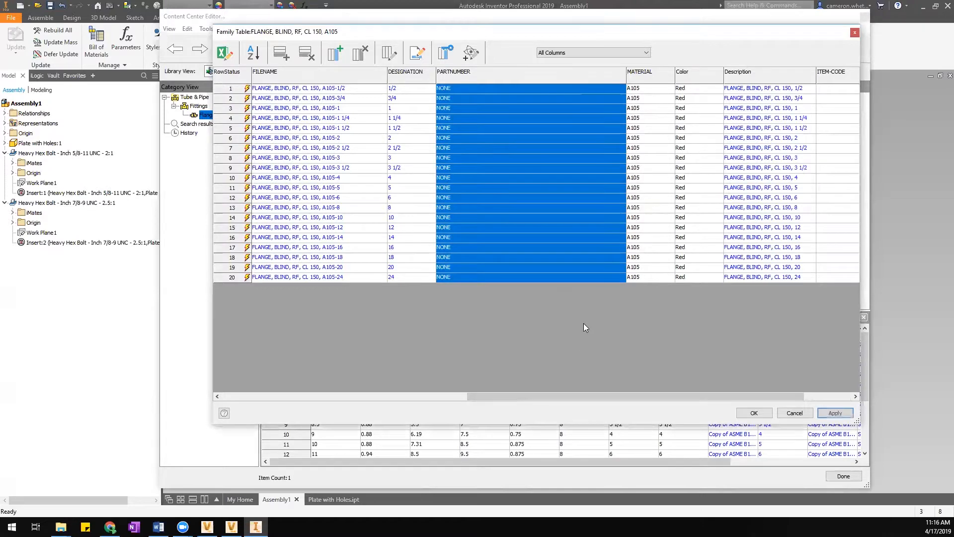
{"action": "left_click", "coordinate": [528, 237]}
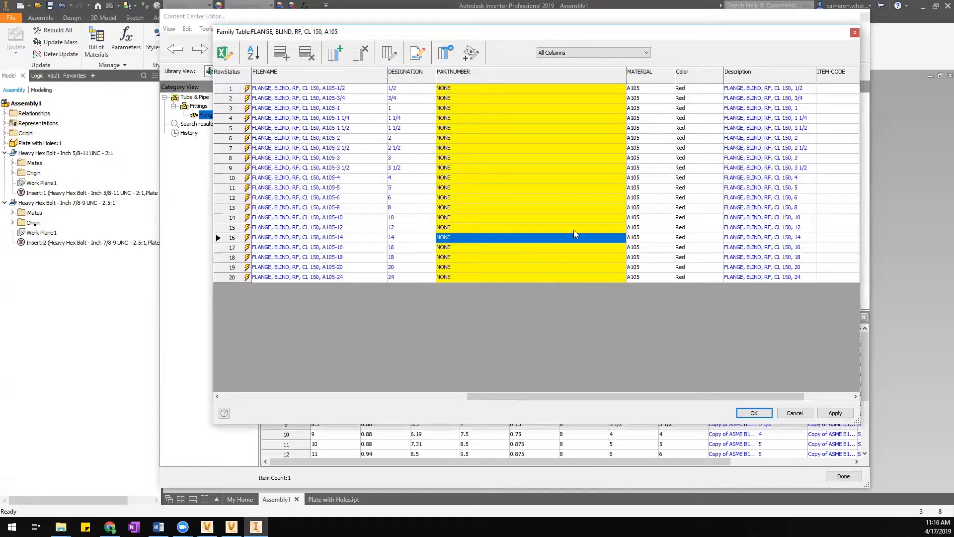
{"action": "right_click", "coordinate": [646, 72]}
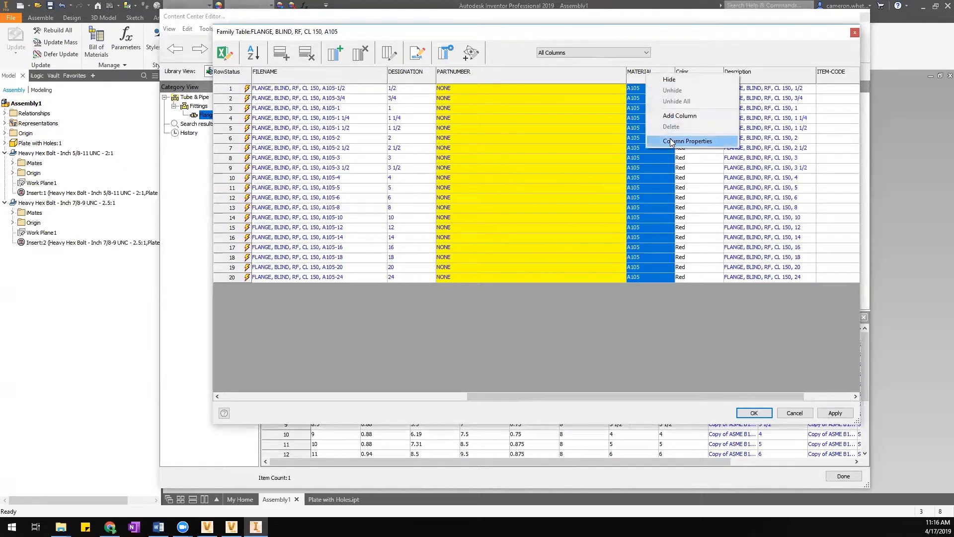
Set row 7's MATERIAL to Steel and paste Steel into MATERIAL rows 1–20.
{"action": "left_click", "coordinate": [671, 142]}
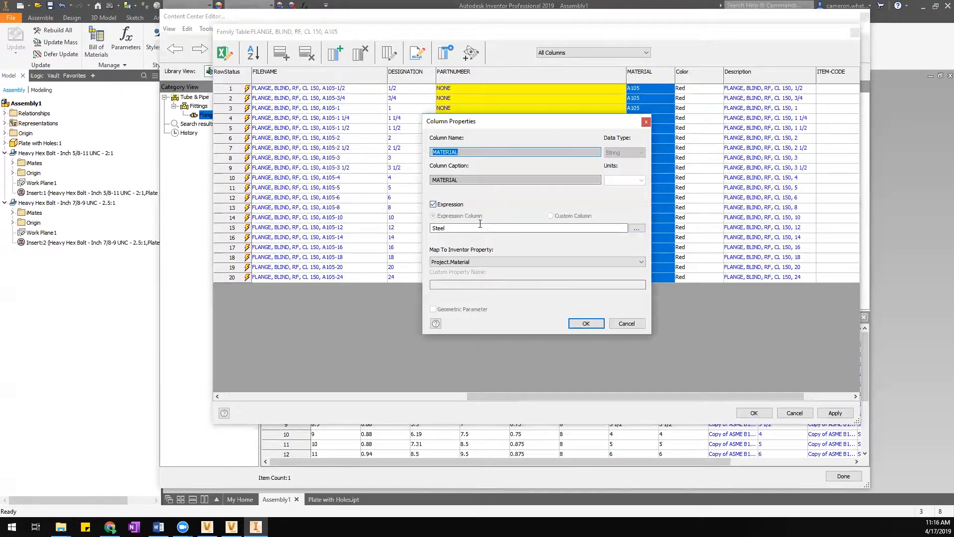
{"action": "left_click", "coordinate": [626, 325]}
{"action": "left_click", "coordinate": [640, 148]}
{"action": "type", "text": "Steel"}
{"action": "key", "text": "Return"}
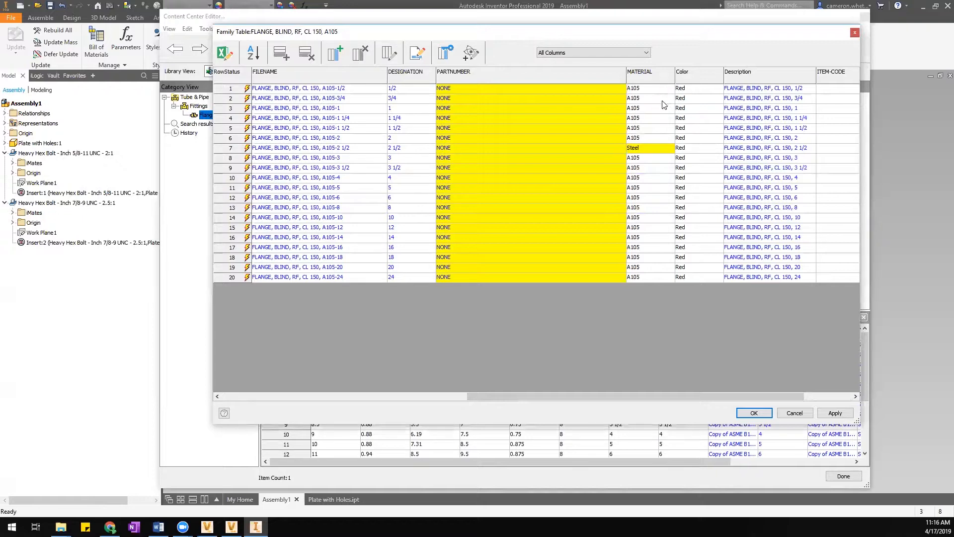
{"action": "right_click", "coordinate": [655, 75]}
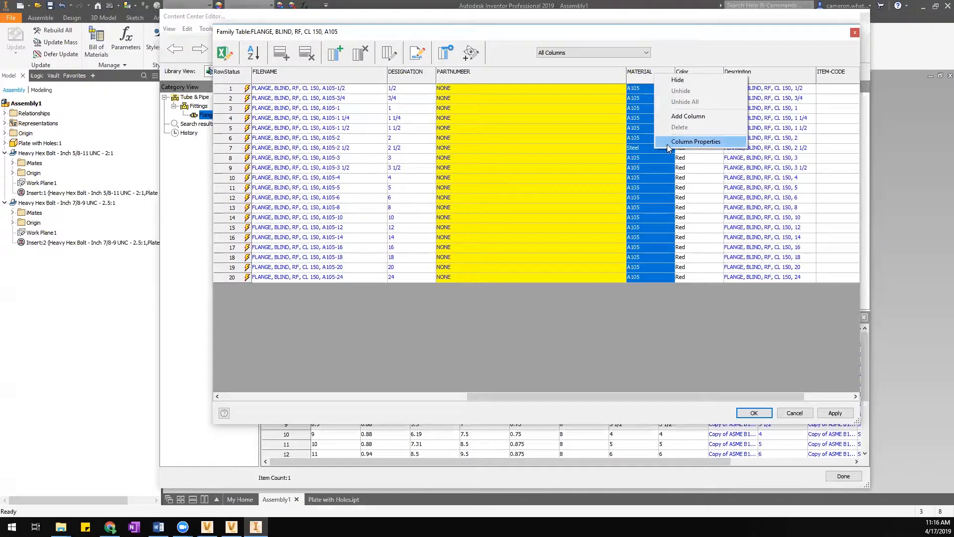
{"action": "left_click", "coordinate": [657, 159]}
{"action": "left_click_drag", "start_coordinate": [646, 88], "coordinate": [661, 277]}
{"action": "type", "text": "Steel"}
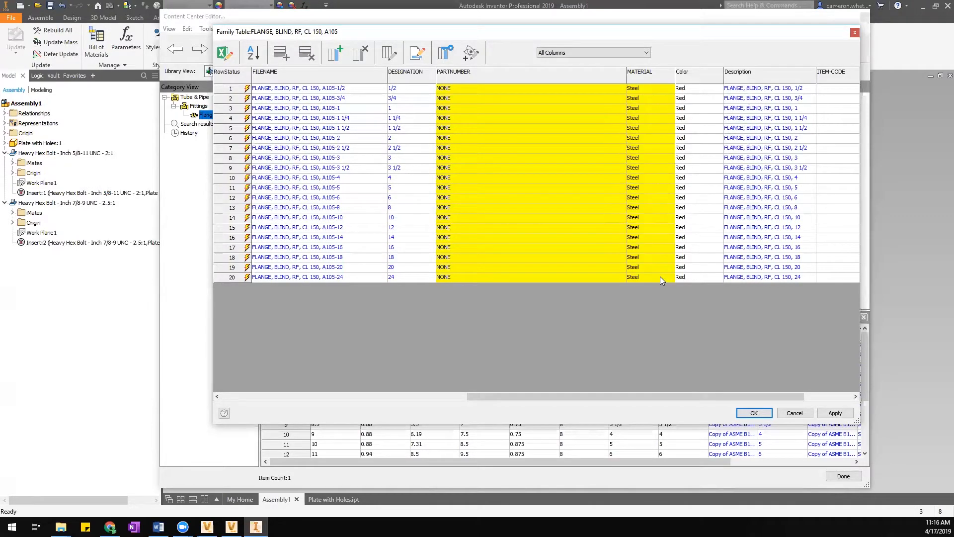
Open the MATERIAL column properties and start entering the A105 expression.
{"action": "right_click", "coordinate": [648, 81]}
{"action": "left_click", "coordinate": [692, 144]}
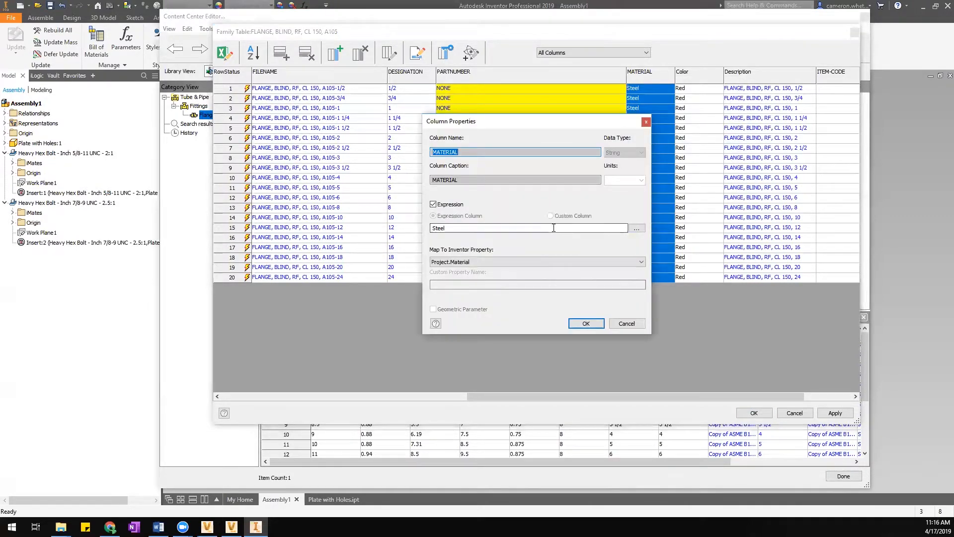
{"action": "type", "text": "{"}
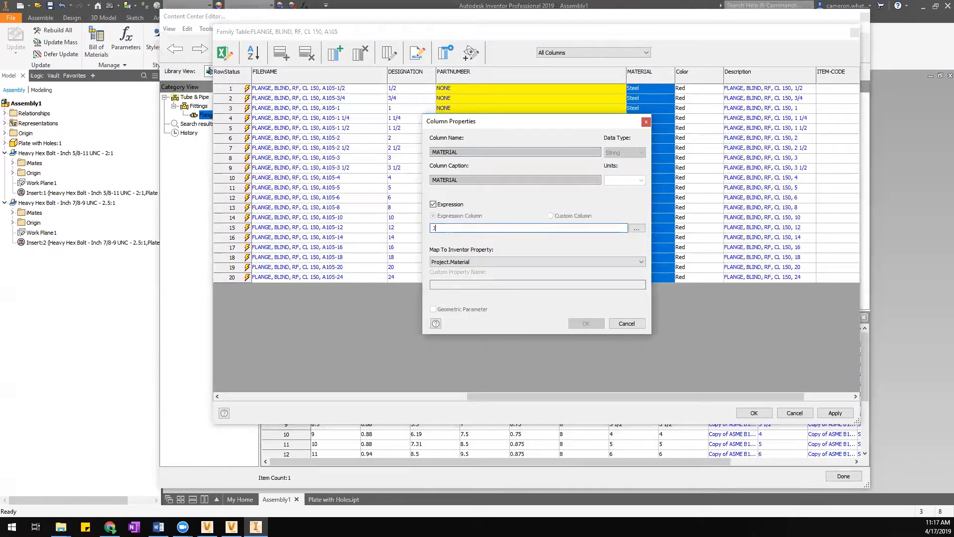
{"action": "type", "text": "105"}
{"action": "key", "text": "BackSpace"}
{"action": "key", "text": "BackSpace"}
{"action": "key", "text": "BackSpace"}
{"action": "key", "text": "BackSpace"}
{"action": "type", "text": "A105D"}
Correct the expression to A105, apply it to all MATERIAL cells, and publish to the library.
{"action": "key", "text": "BackSpace"}
{"action": "left_click", "coordinate": [586, 324]}
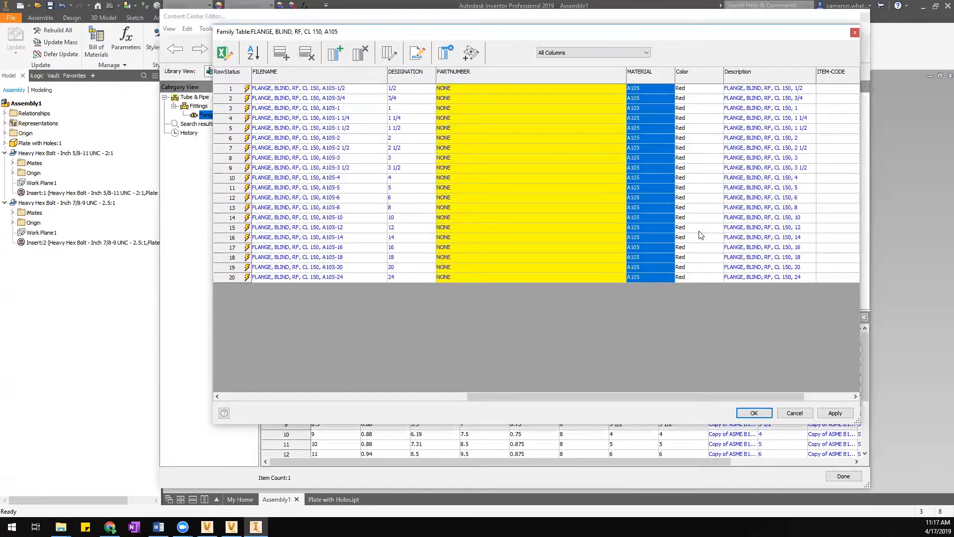
{"action": "left_click", "coordinate": [722, 229]}
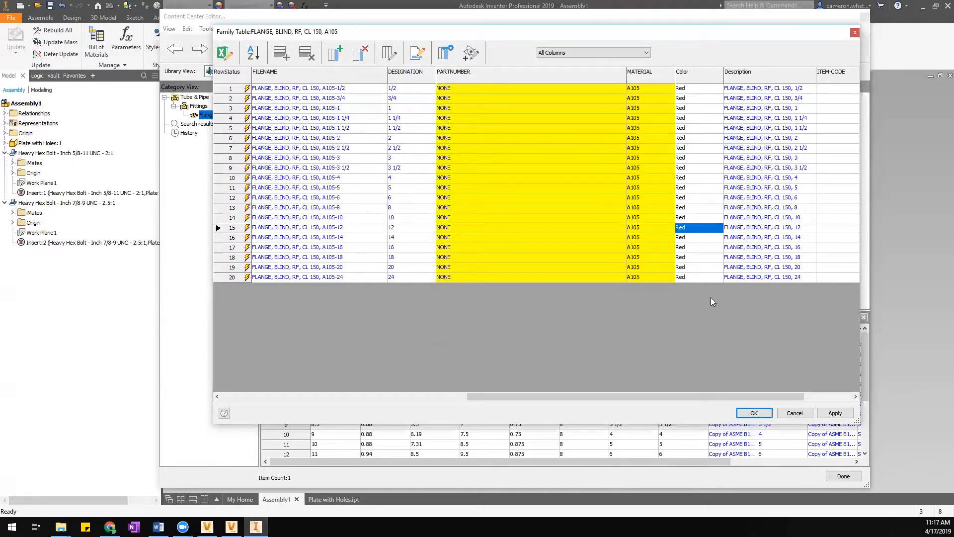
{"action": "left_click_drag", "start_coordinate": [643, 396], "coordinate": [584, 401]}
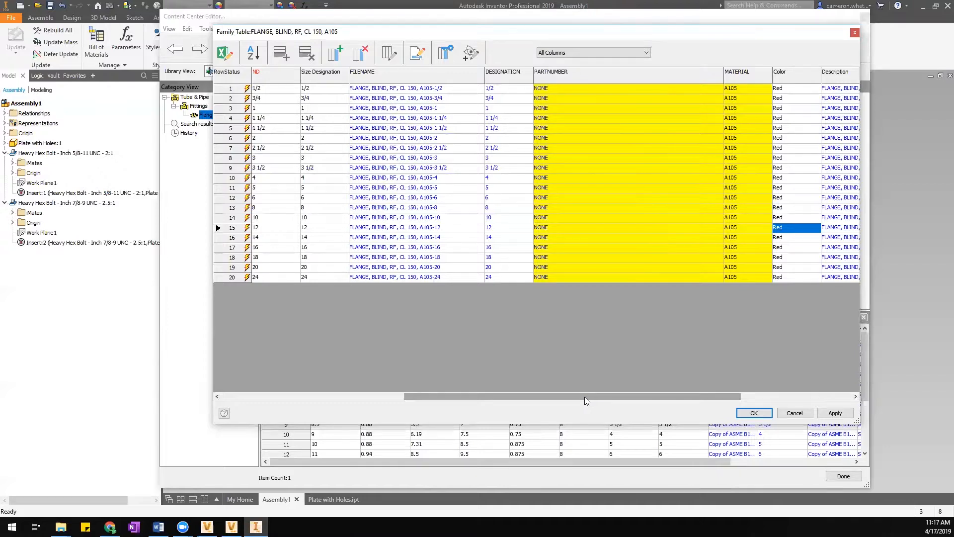
{"action": "left_click", "coordinate": [836, 412]}
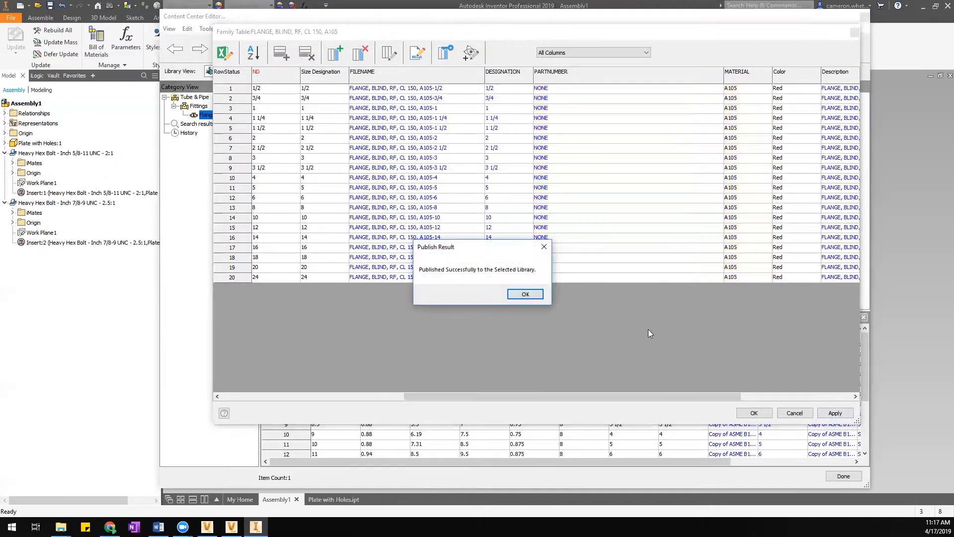
{"action": "left_click", "coordinate": [521, 298]}
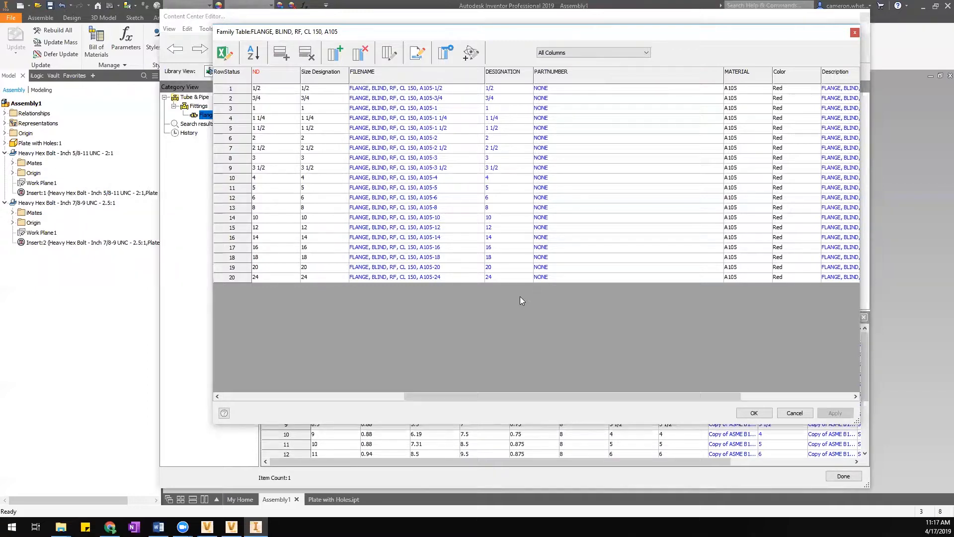
Widen the PARTNUMBER column and close the family table.
{"action": "mouse_move", "coordinate": [696, 393]}
{"action": "left_mouse_down"}
{"action": "mouse_move", "coordinate": [806, 401]}
{"action": "mouse_move", "coordinate": [704, 396]}
{"action": "left_mouse_up"}
{"action": "left_click_drag", "start_coordinate": [724, 77], "coordinate": [591, 81]}
{"action": "left_click_drag", "start_coordinate": [667, 397], "coordinate": [527, 397]}
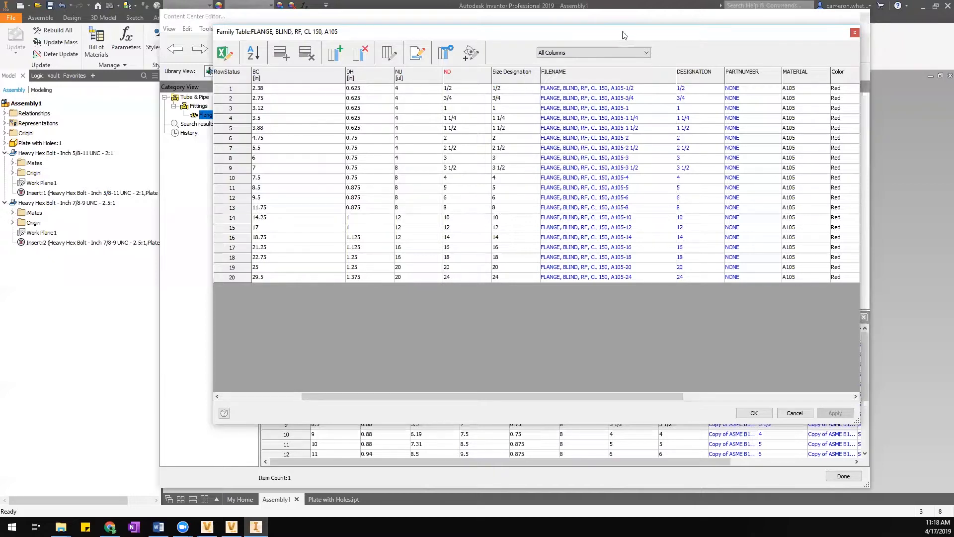
{"action": "left_click_drag", "start_coordinate": [628, 31], "coordinate": [621, 28]}
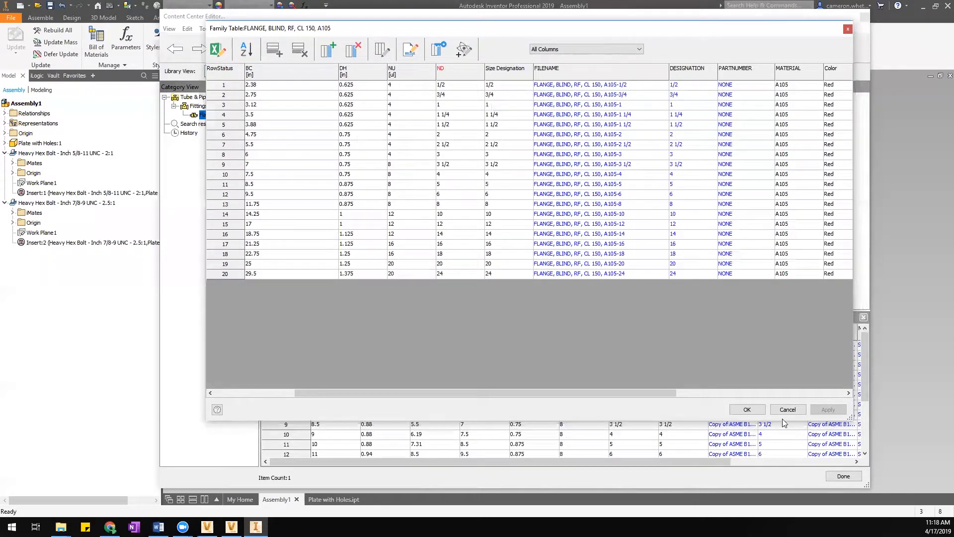
{"action": "left_click", "coordinate": [749, 410]}
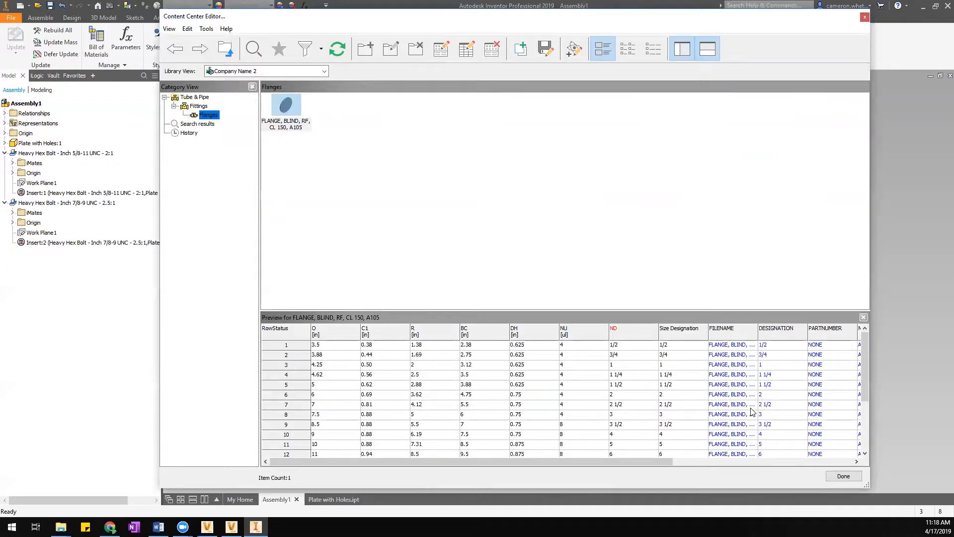
Choose Save Copy As for the FLANGE, BLIND, RF family in Flanges.
{"action": "left_click", "coordinate": [299, 115]}
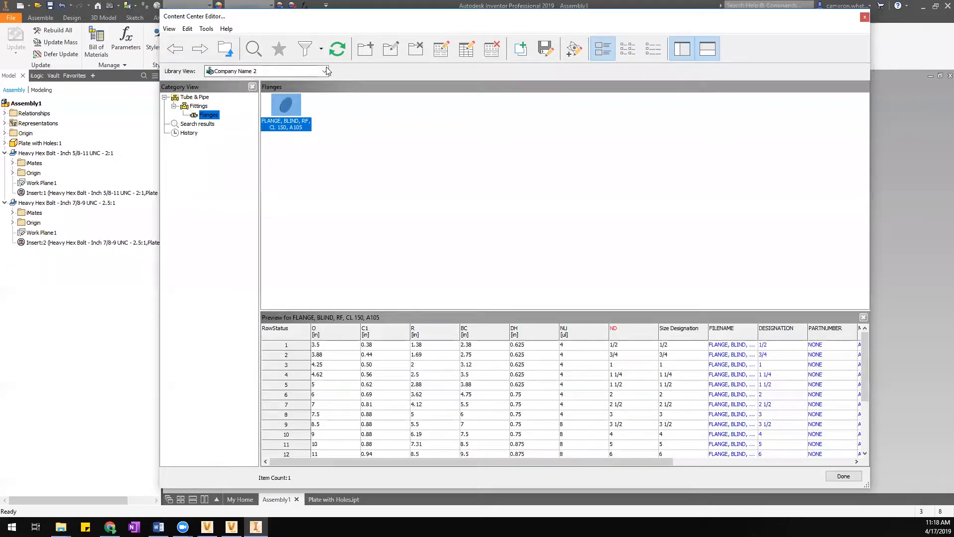
{"action": "right_click", "coordinate": [286, 111]}
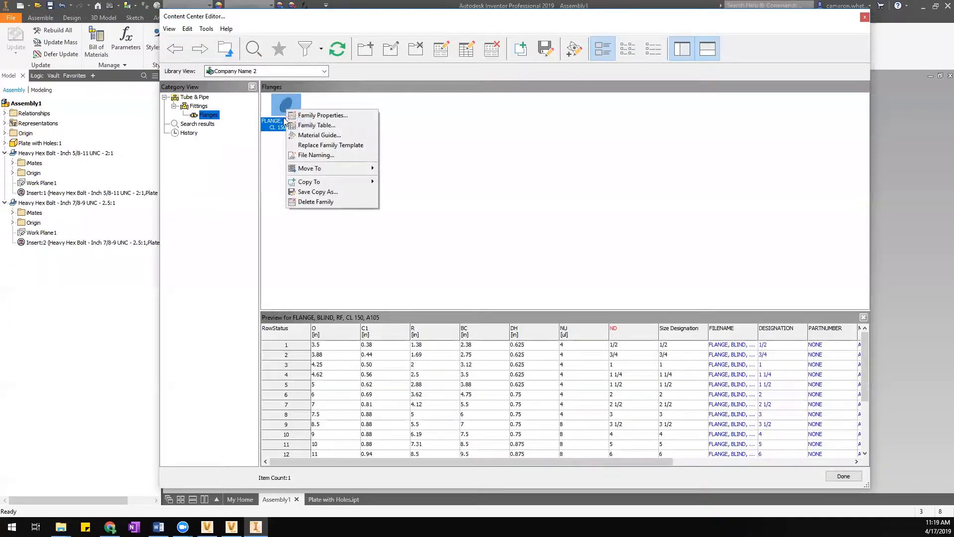
{"action": "left_click", "coordinate": [271, 143]}
{"action": "left_click", "coordinate": [283, 112]}
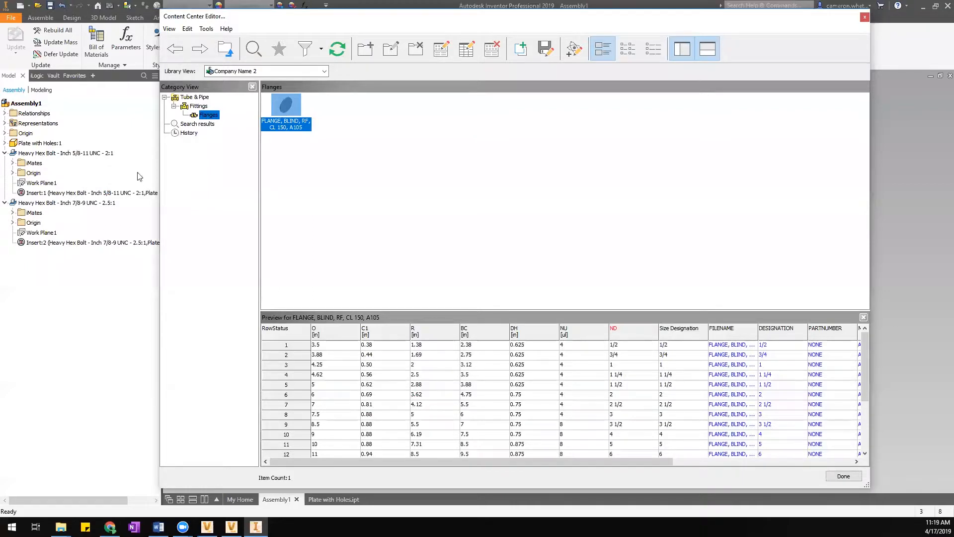
{"action": "right_click", "coordinate": [284, 100]}
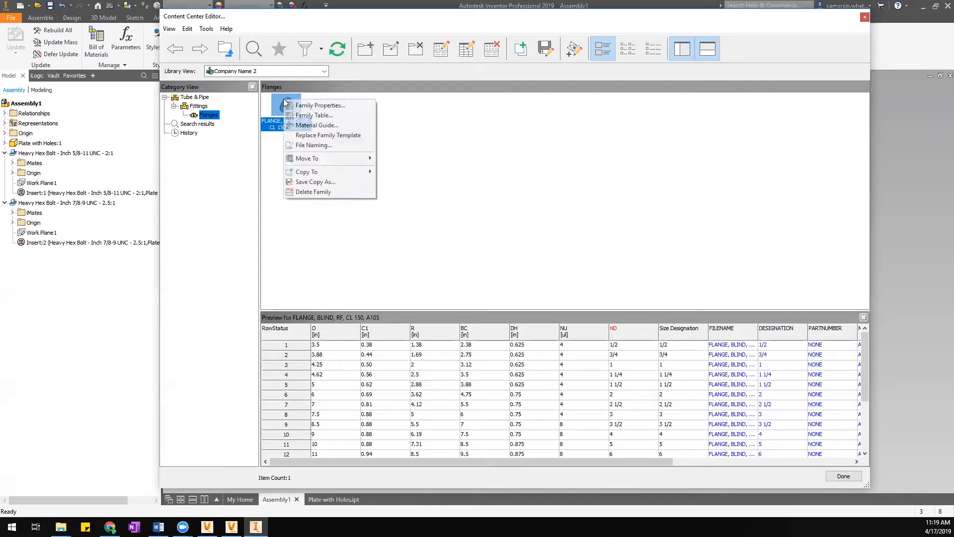
{"action": "left_click", "coordinate": [323, 183]}
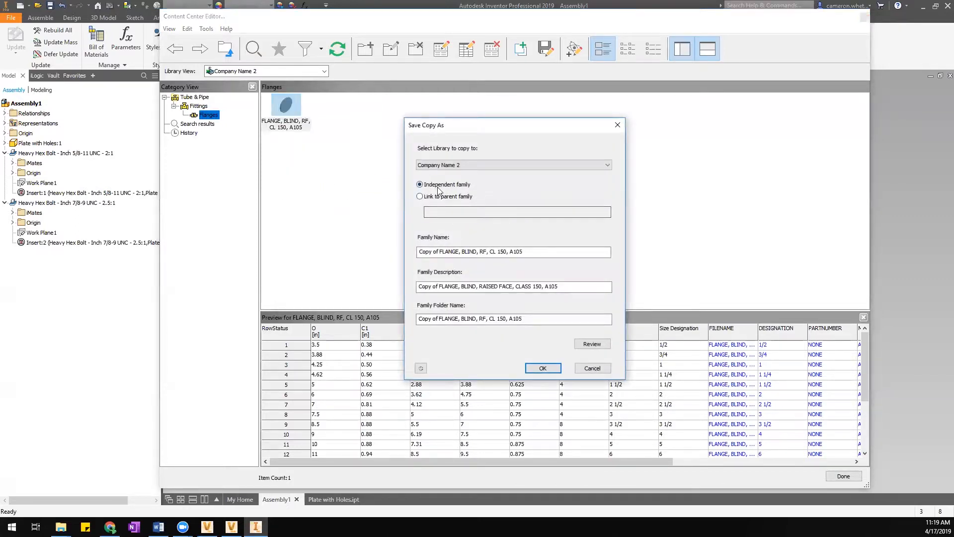
Rename the copy FLANGE, BLIND, FF, CL 150, A105 and change RAISED to FLAT in its description.
{"action": "left_click_drag", "start_coordinate": [441, 252], "coordinate": [408, 256]}
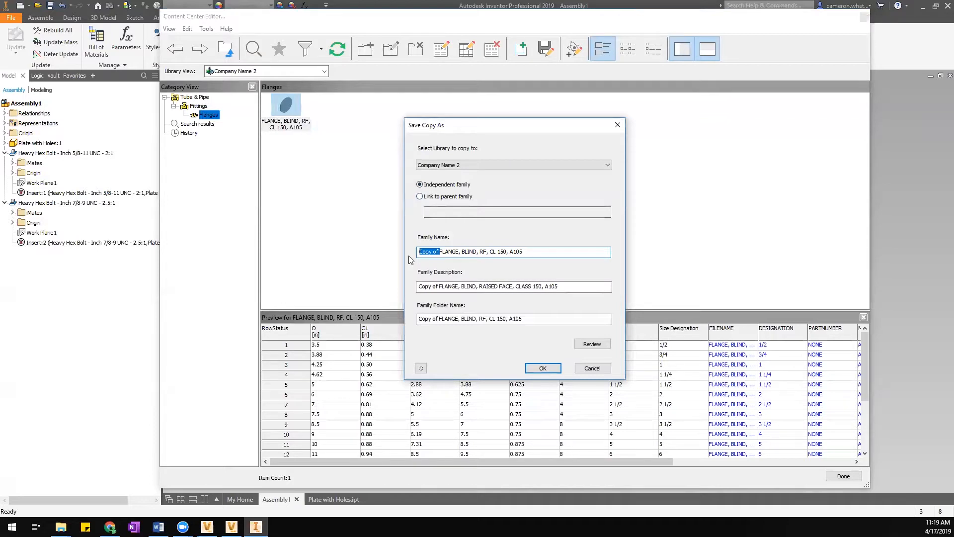
{"action": "key", "text": "BackSpace"}
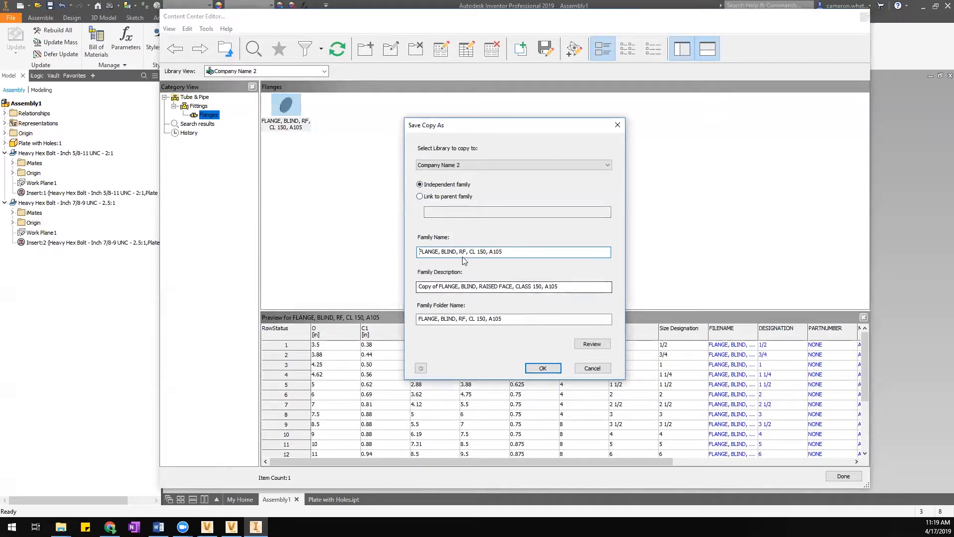
{"action": "left_click_drag", "start_coordinate": [460, 252], "coordinate": [464, 252]}
{"action": "type", "text": "f"}
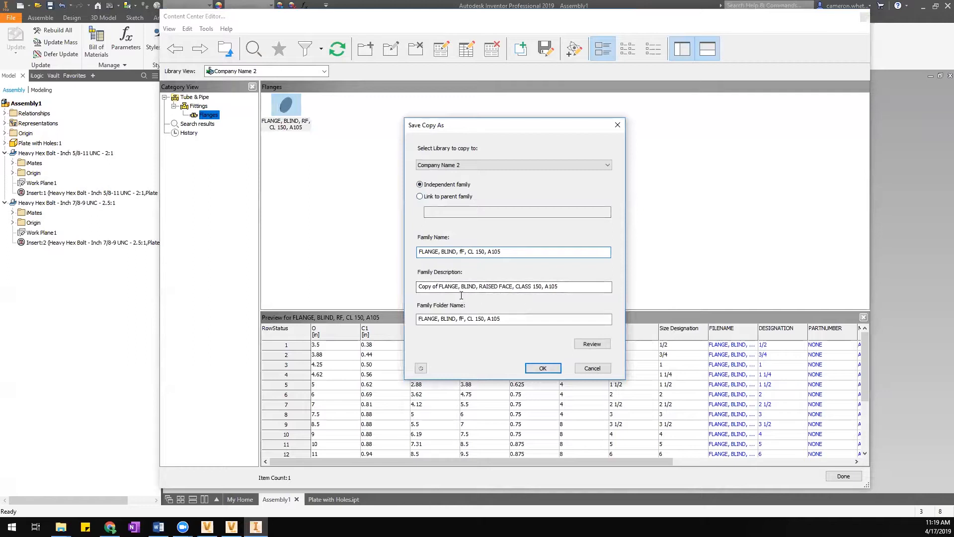
{"action": "left_click_drag", "start_coordinate": [438, 287], "coordinate": [343, 302]}
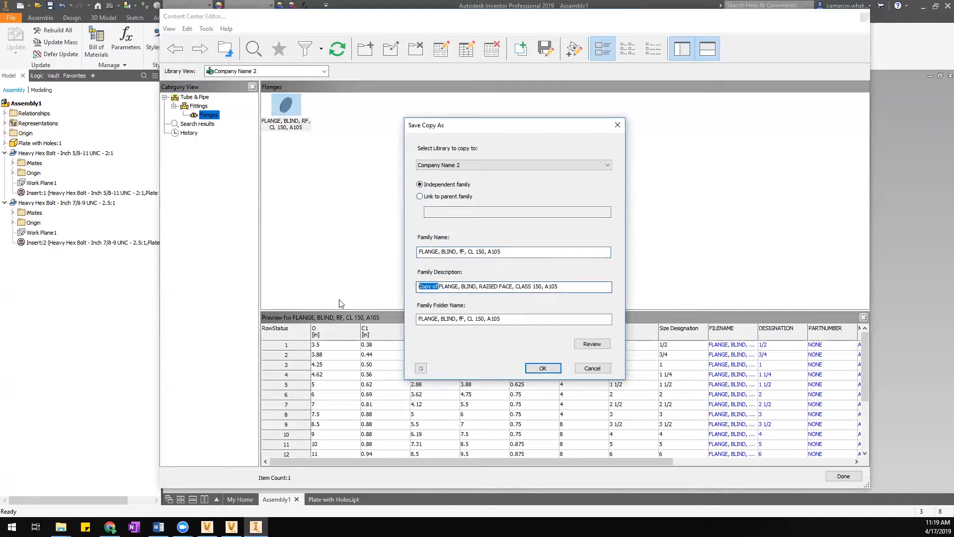
{"action": "key", "text": "BackSpace"}
{"action": "key", "text": "Delete"}
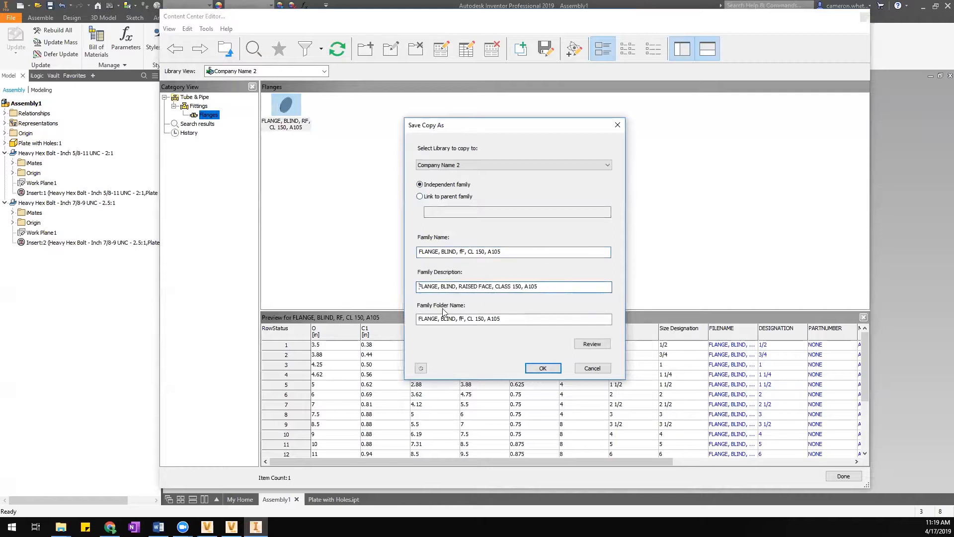
{"action": "double_click", "coordinate": [463, 287]}
{"action": "type", "text": "FLAT"}
{"action": "left_click", "coordinate": [462, 252]}
{"action": "key", "text": "BackSpace"}
{"action": "type", "text": "F"}
Set the family folder name to FLANGE, confirm the copy, and accept reusing that folder name.
{"action": "left_click_drag", "start_coordinate": [511, 319], "coordinate": [324, 326]}
{"action": "left_click", "coordinate": [437, 319]}
{"action": "left_click_drag", "start_coordinate": [418, 320], "coordinate": [528, 321]}
{"action": "key", "text": "BackSpace"}
{"action": "key", "text": "ctrl+z"}
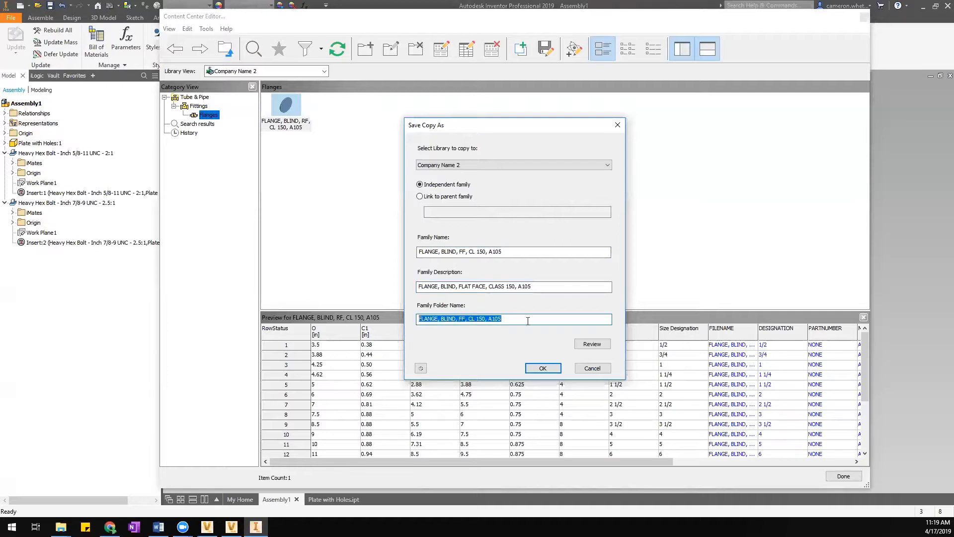
{"action": "type", "text": "FLn"}
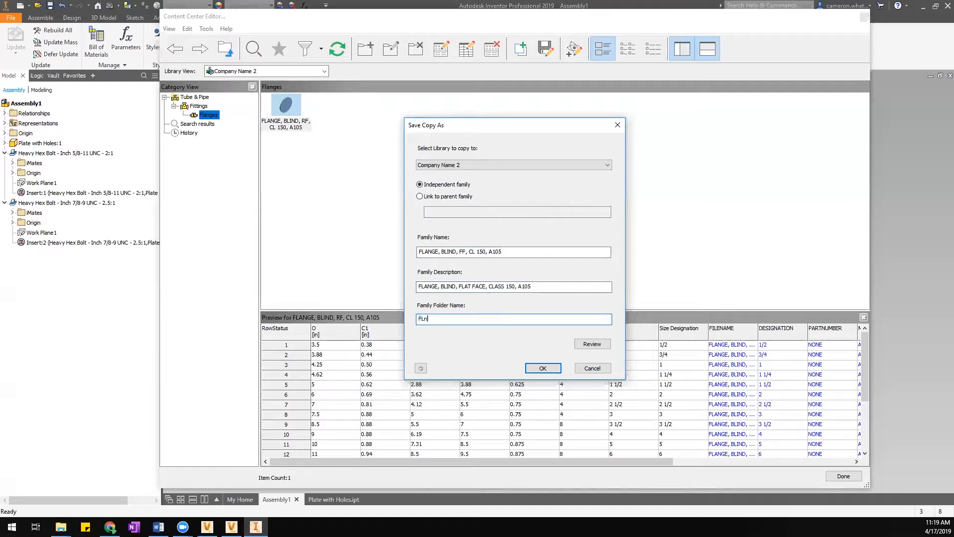
{"action": "type", "text": "a"}
{"action": "type", "text": "ANGE"}
{"action": "left_click", "coordinate": [543, 370]}
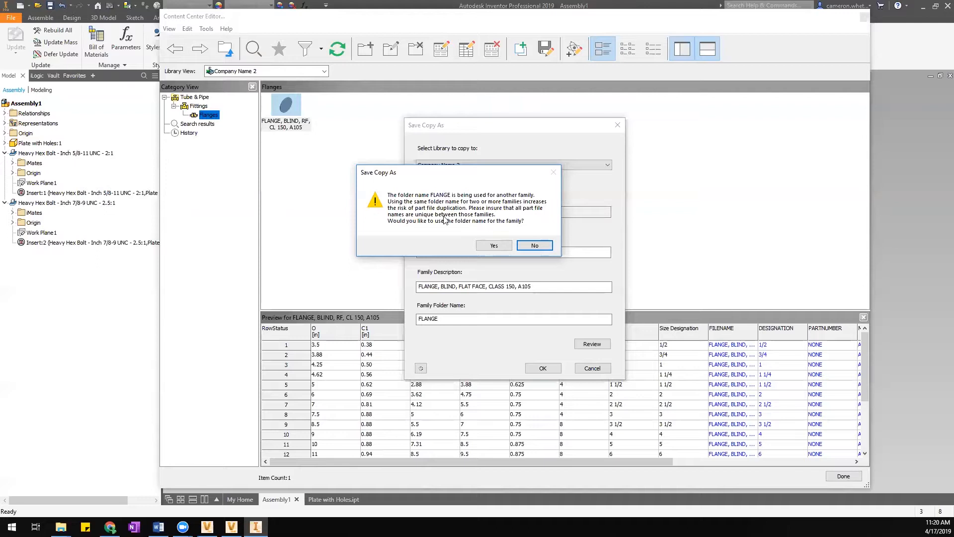
{"action": "left_click", "coordinate": [494, 246]}
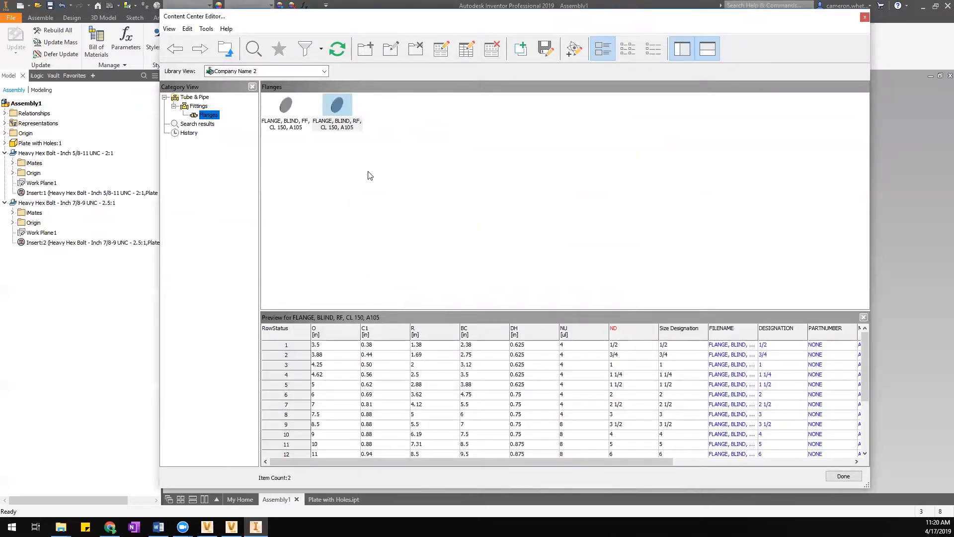
Compare the RF and new FF blind flange family tables, then close the Content Center editor.
{"action": "right_click", "coordinate": [344, 109]}
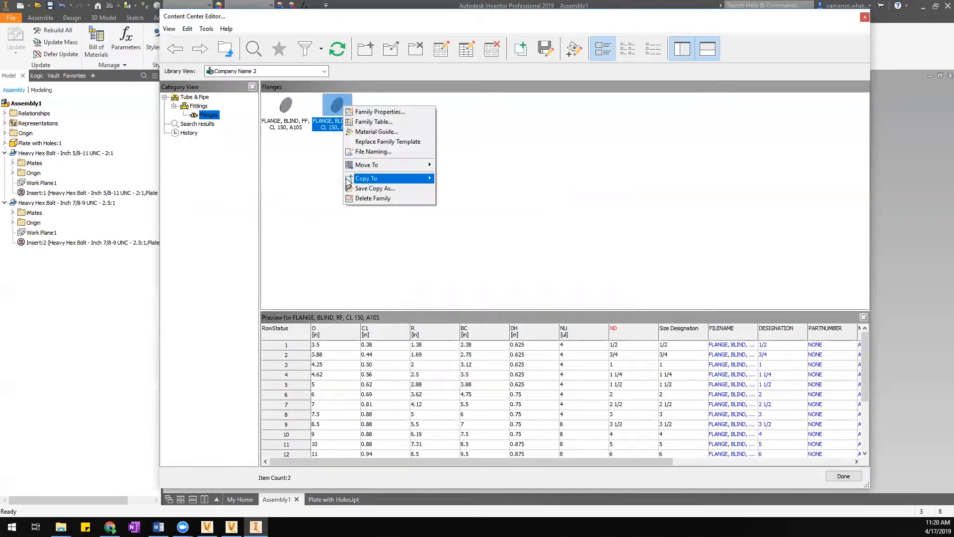
{"action": "left_click", "coordinate": [318, 187]}
{"action": "left_click", "coordinate": [317, 187]}
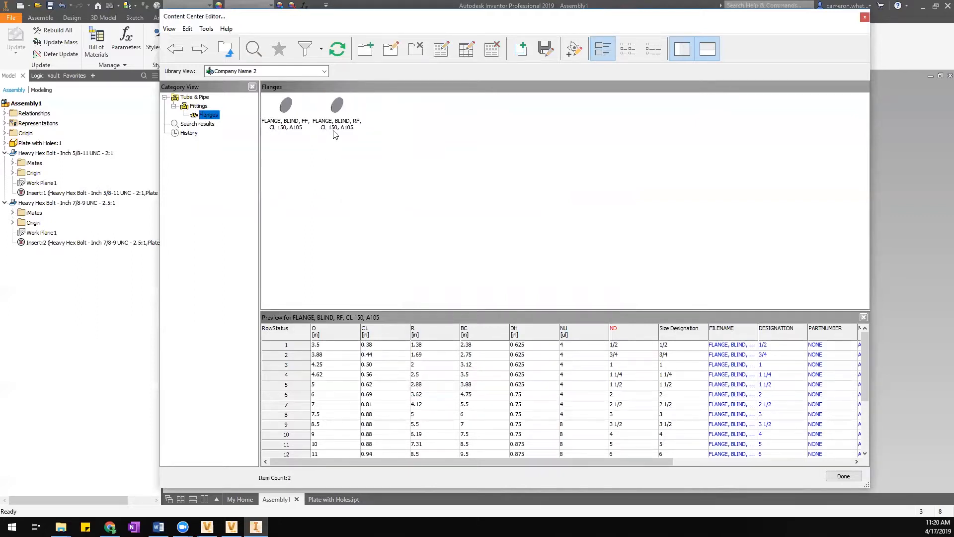
{"action": "left_click", "coordinate": [335, 103]}
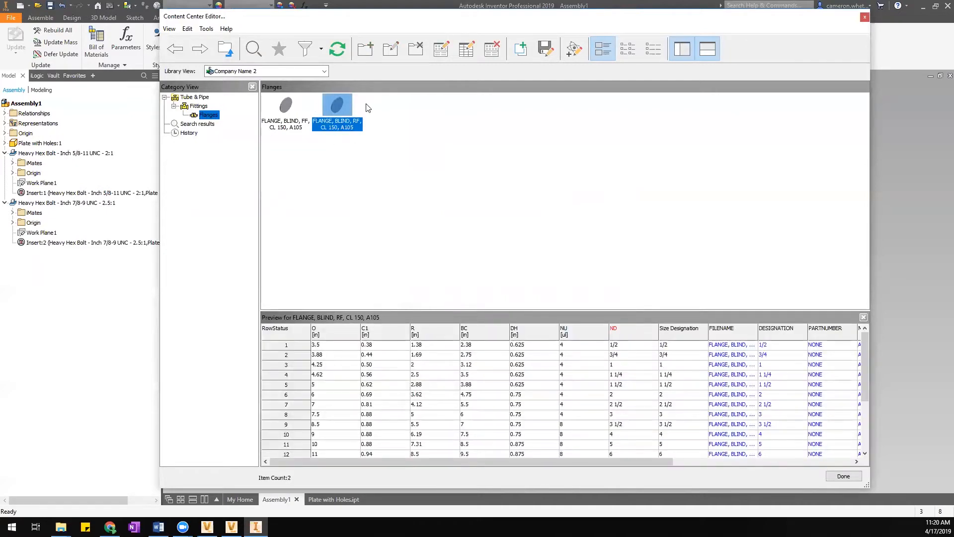
{"action": "left_click", "coordinate": [291, 111]}
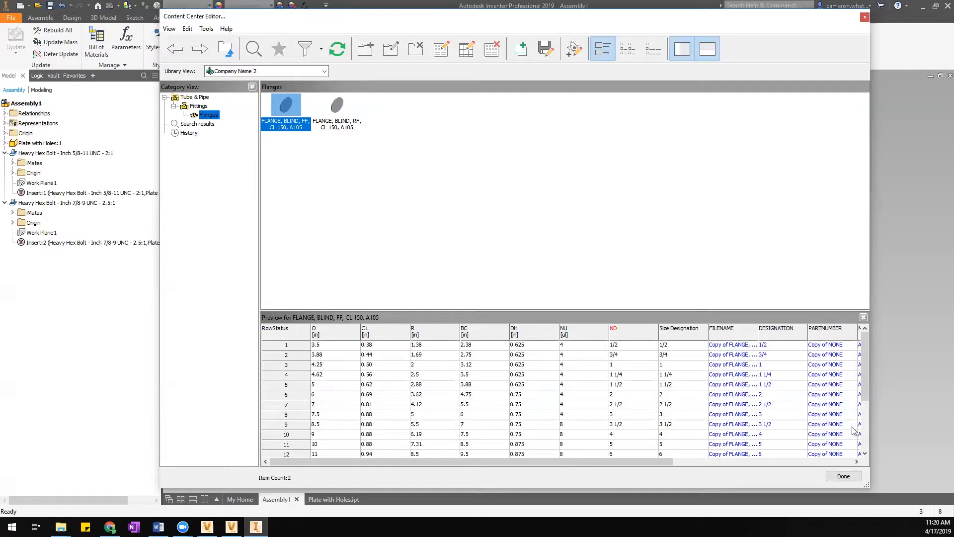
{"action": "left_click", "coordinate": [849, 481]}
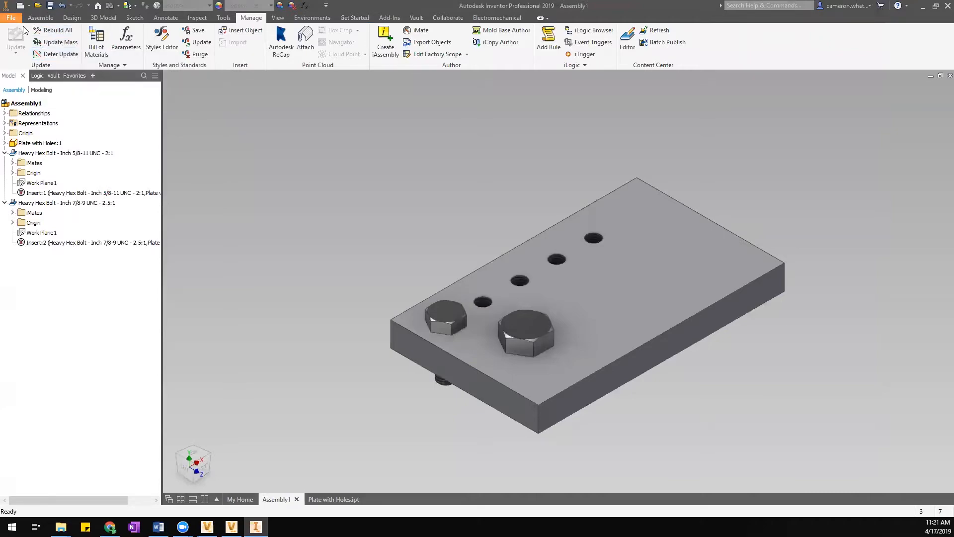
{"action": "left_click", "coordinate": [40, 18]}
Pick the FLANGE, BLIND, FF, CL 150, A105 family from Place from Content Center.
{"action": "left_click", "coordinate": [28, 37]}
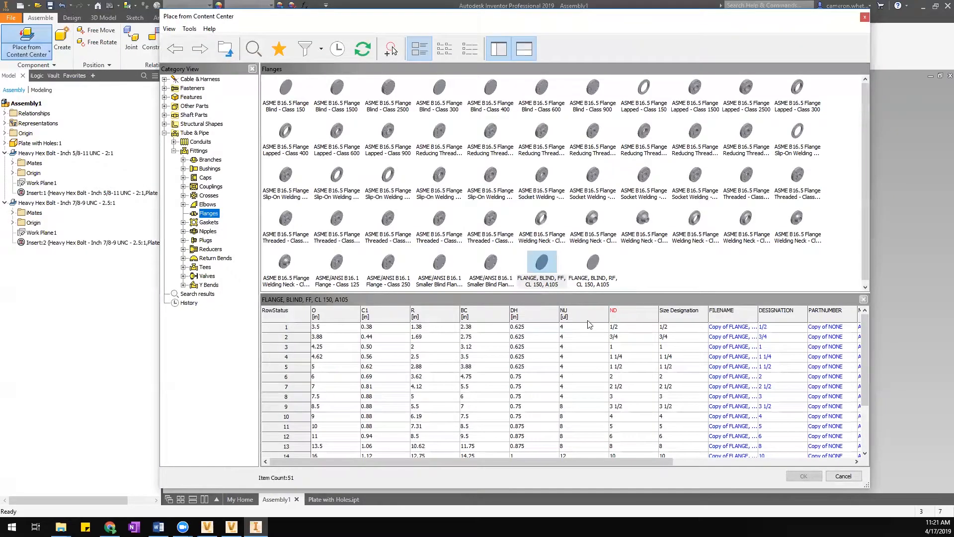
{"action": "left_click", "coordinate": [541, 269]}
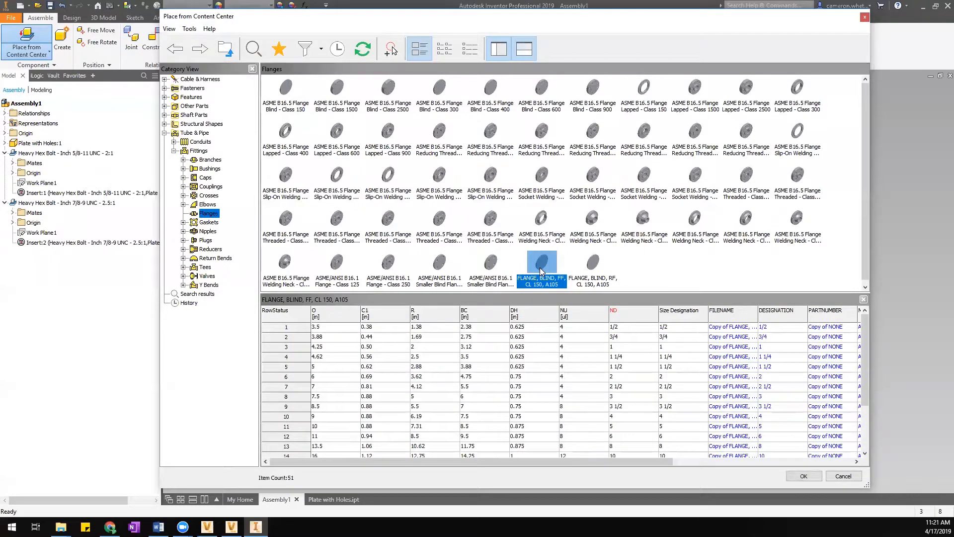
{"action": "left_click", "coordinate": [813, 478]}
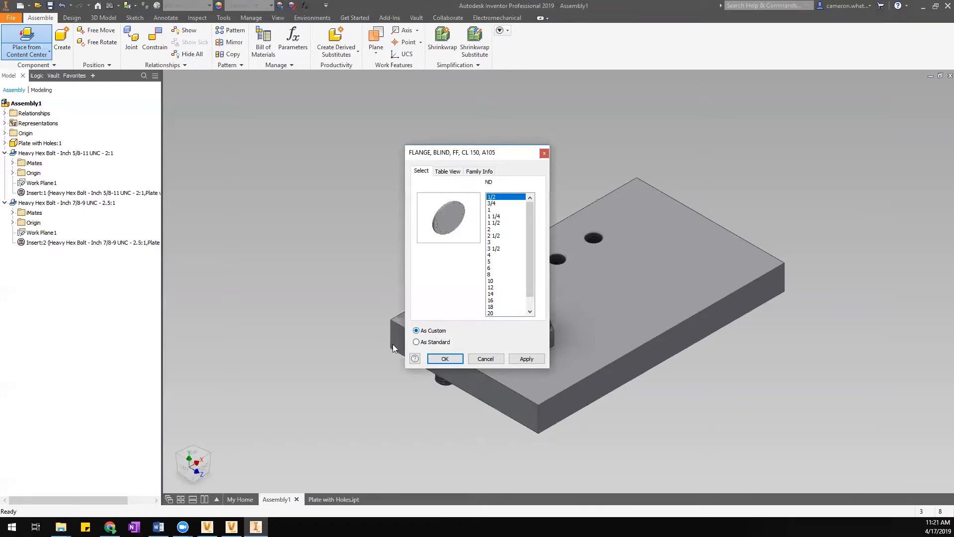
Choose nominal size 3 for the FF blind flange as a custom part.
{"action": "left_click_drag", "start_coordinate": [527, 213], "coordinate": [512, 312]}
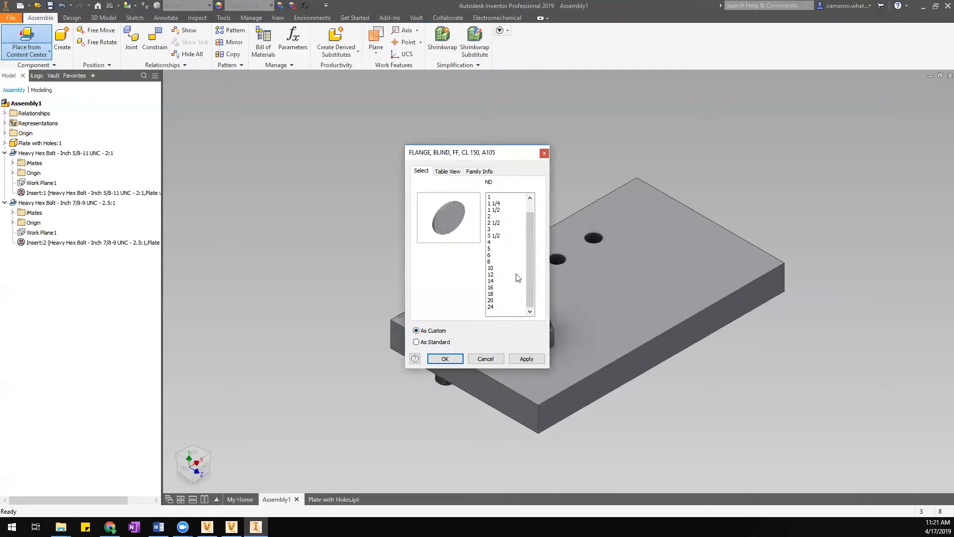
{"action": "left_click", "coordinate": [497, 269]}
{"action": "mouse_move", "coordinate": [530, 277]}
{"action": "left_mouse_down"}
{"action": "mouse_move", "coordinate": [528, 243]}
{"action": "mouse_move", "coordinate": [529, 272]}
{"action": "left_mouse_up"}
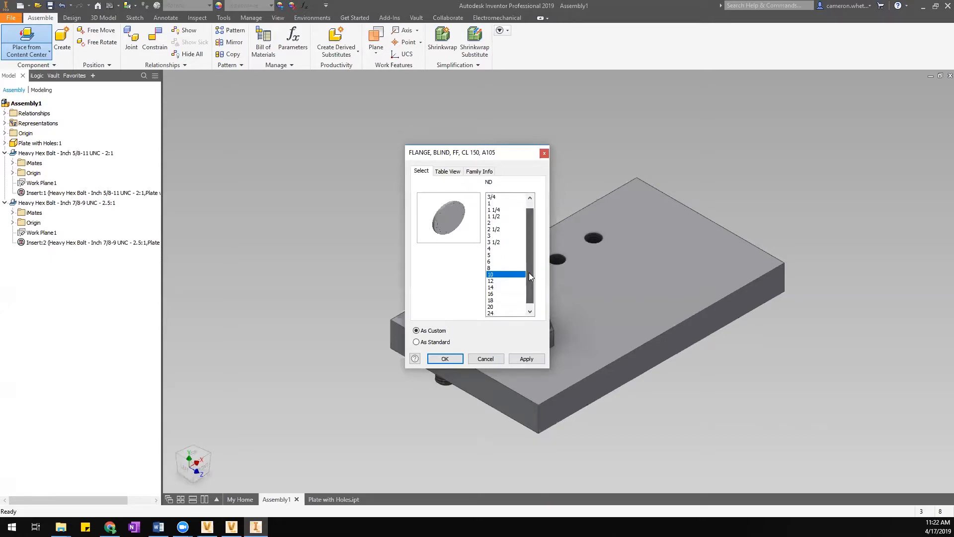
{"action": "left_click", "coordinate": [503, 235]}
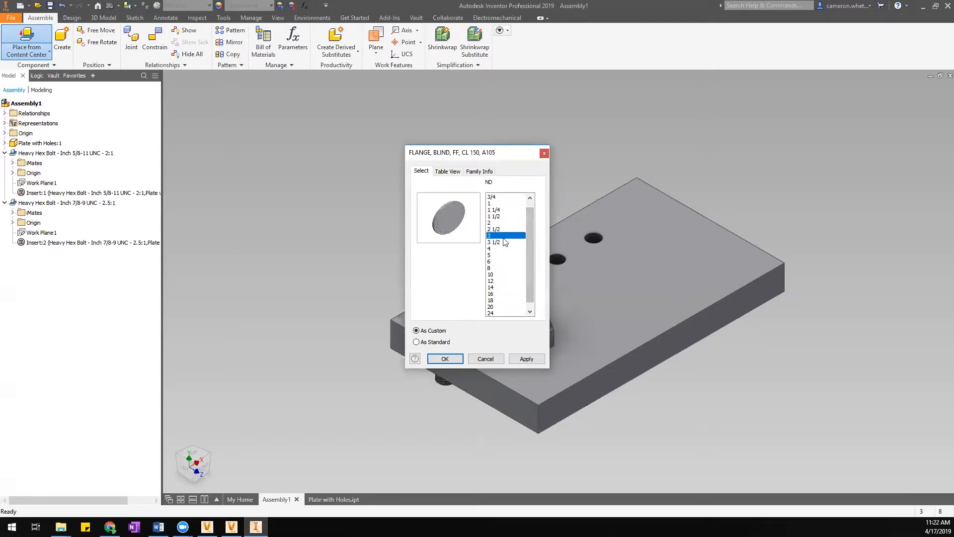
{"action": "left_click", "coordinate": [445, 359]}
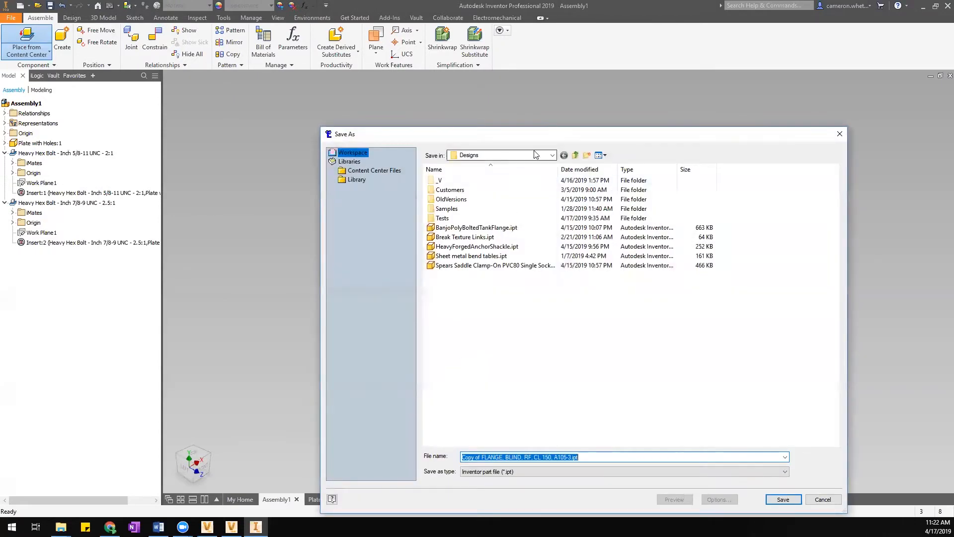
Open the Tests folder in the save window and select the default file name.
{"action": "left_click_drag", "start_coordinate": [527, 138], "coordinate": [507, 118]}
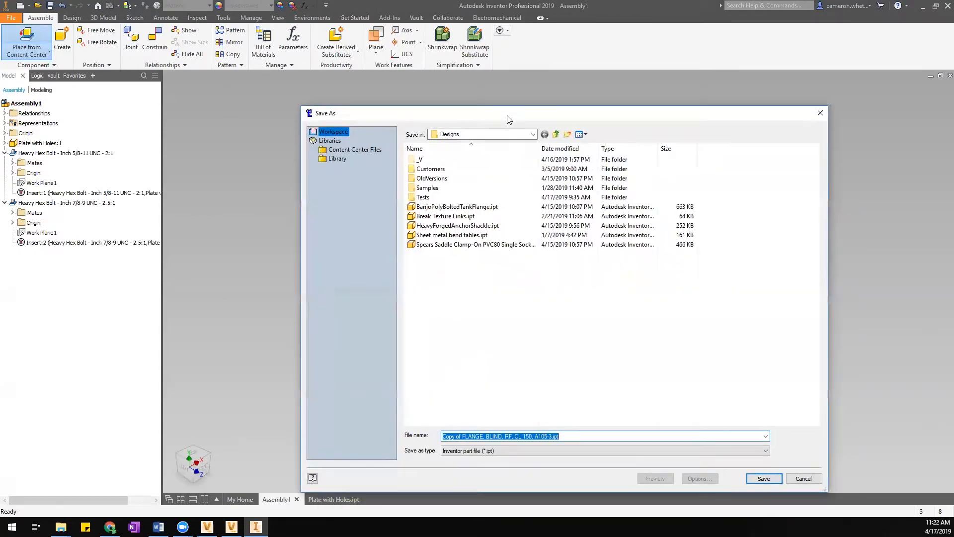
{"action": "double_click", "coordinate": [450, 199]}
{"action": "left_click", "coordinate": [518, 439]}
{"action": "left_click", "coordinate": [518, 440]}
{"action": "left_click_drag", "start_coordinate": [553, 436], "coordinate": [451, 444]}
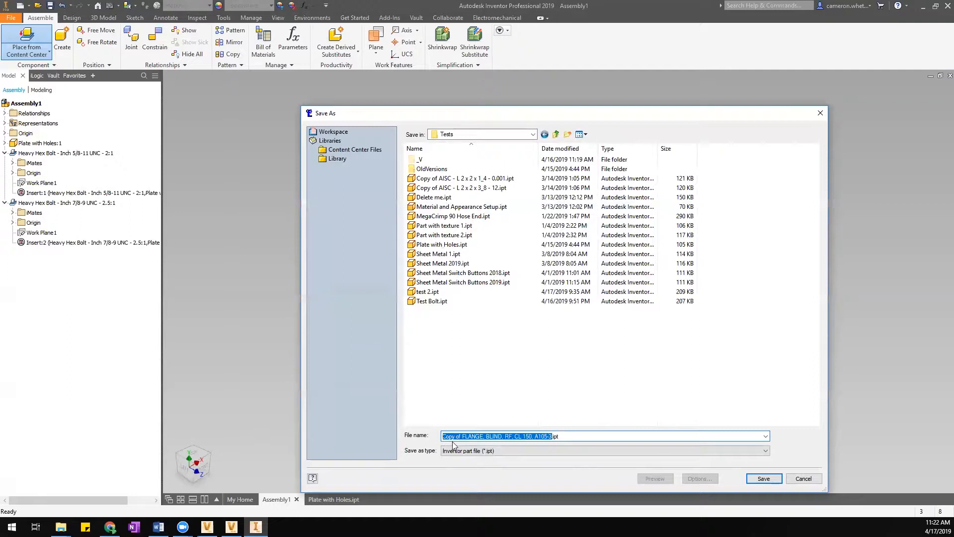
{"action": "left_click", "coordinate": [456, 436]}
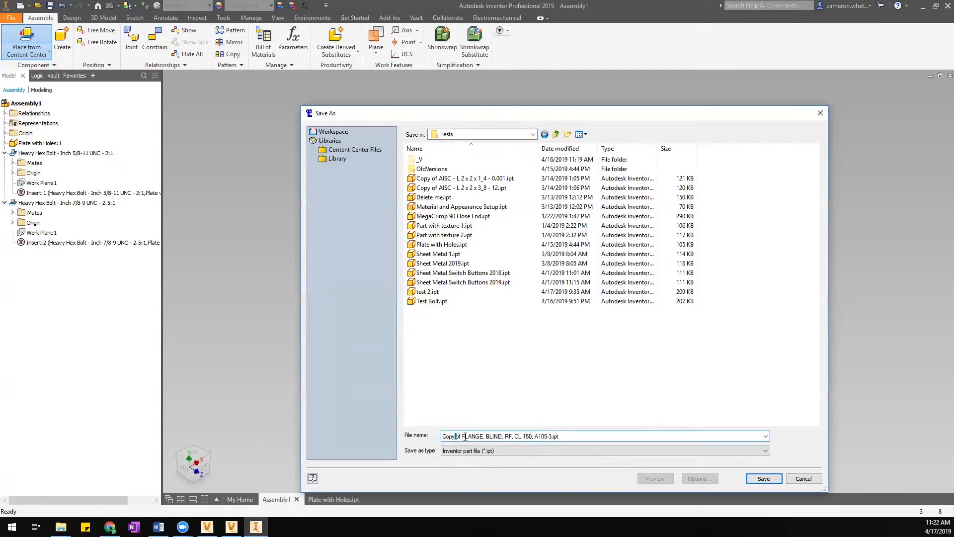
{"action": "left_click", "coordinate": [532, 438]}
Save the flange as TEST FLANGE.ipt and bring its preview over the assembly.
{"action": "right_click", "coordinate": [550, 440]}
{"action": "left_click", "coordinate": [532, 442]}
{"action": "left_click_drag", "start_coordinate": [552, 440], "coordinate": [370, 447]}
{"action": "type", "text": "TEST FLANGE"}
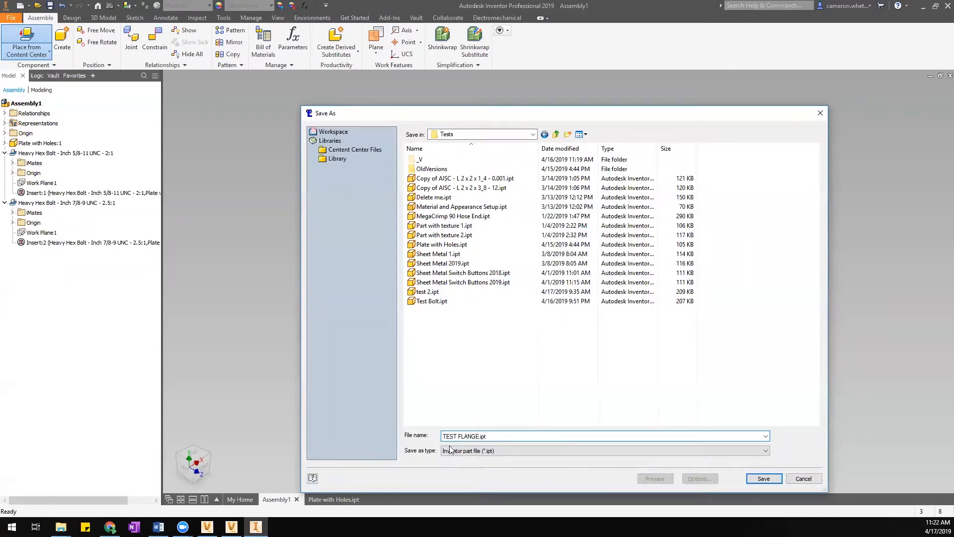
{"action": "left_click", "coordinate": [770, 479]}
{"action": "scroll", "coordinate": [478, 124], "scroll_direction": "down", "scroll_amount": 4}
{"action": "middle_click_drag", "start_coordinate": [476, 130], "coordinate": [567, 257]}
Place a single TEST FLANGE:1 in Assembly1 above the plate.
{"action": "left_click", "coordinate": [534, 233]}
{"action": "right_click", "coordinate": [495, 168]}
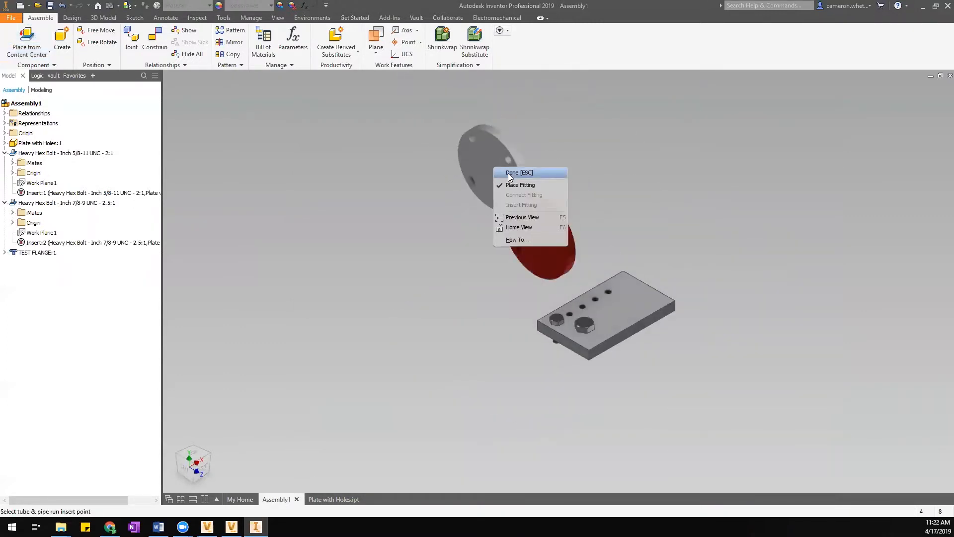
{"action": "left_click", "coordinate": [498, 173]}
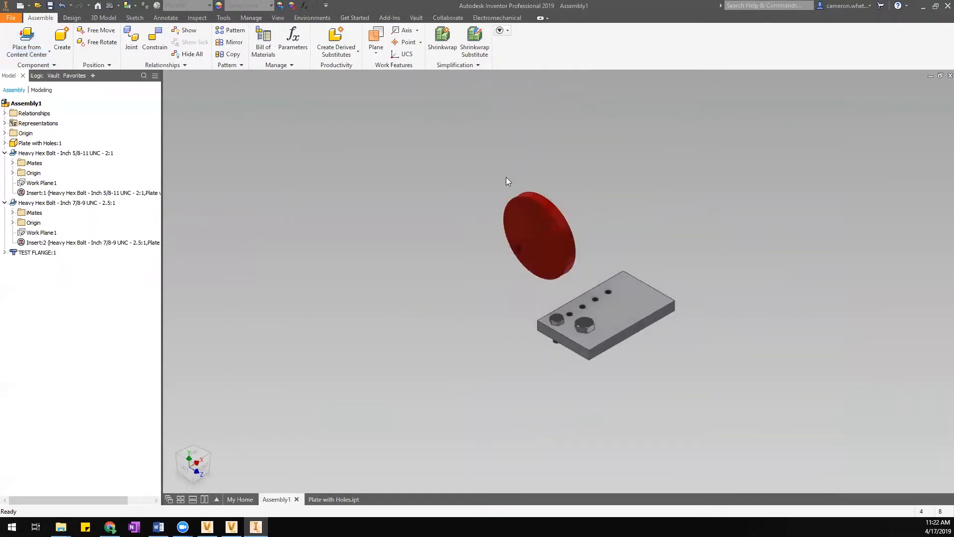
Open TEST FLANGE.ipt from the placed flange in its own window.
{"action": "left_click", "coordinate": [526, 206]}
{"action": "scroll", "coordinate": [612, 213], "scroll_direction": "down", "scroll_amount": 3}
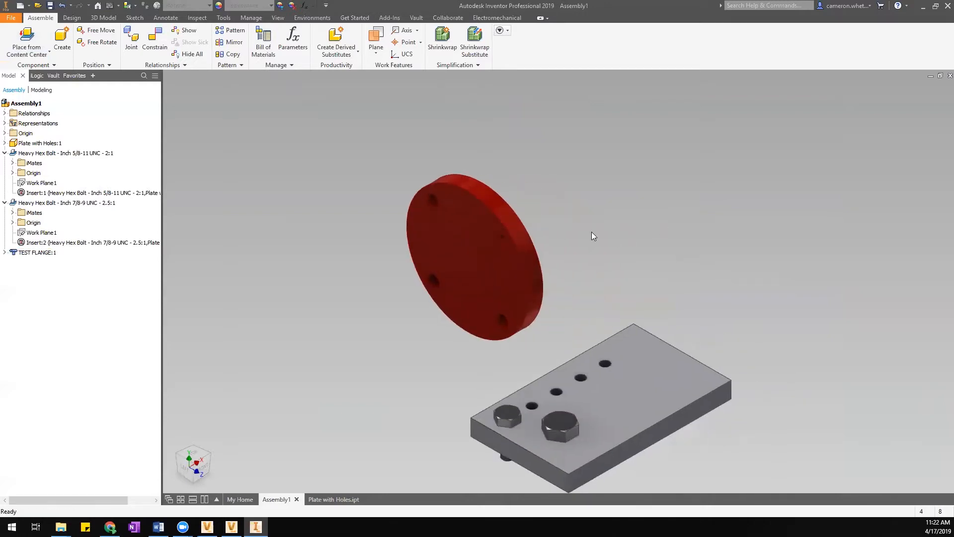
{"action": "right_click", "coordinate": [494, 222]}
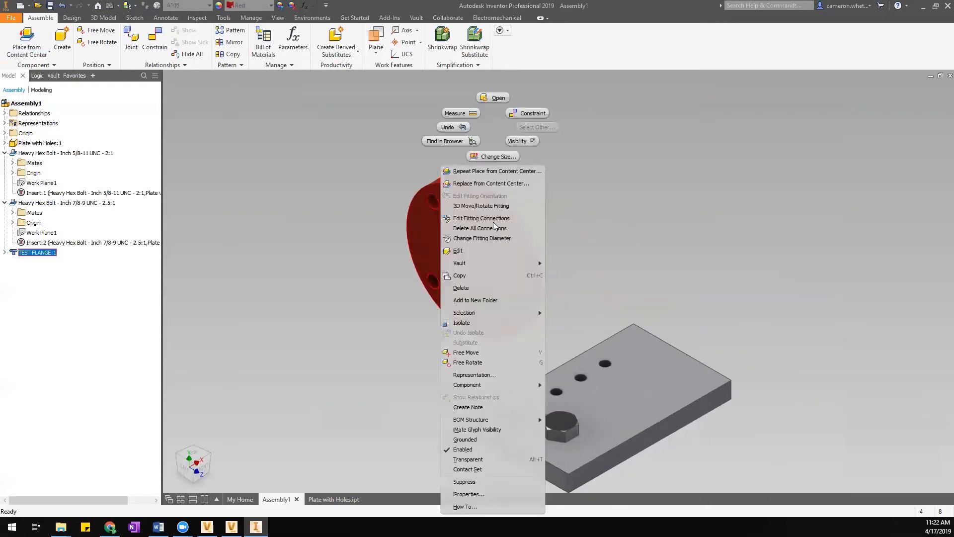
{"action": "left_click", "coordinate": [497, 98]}
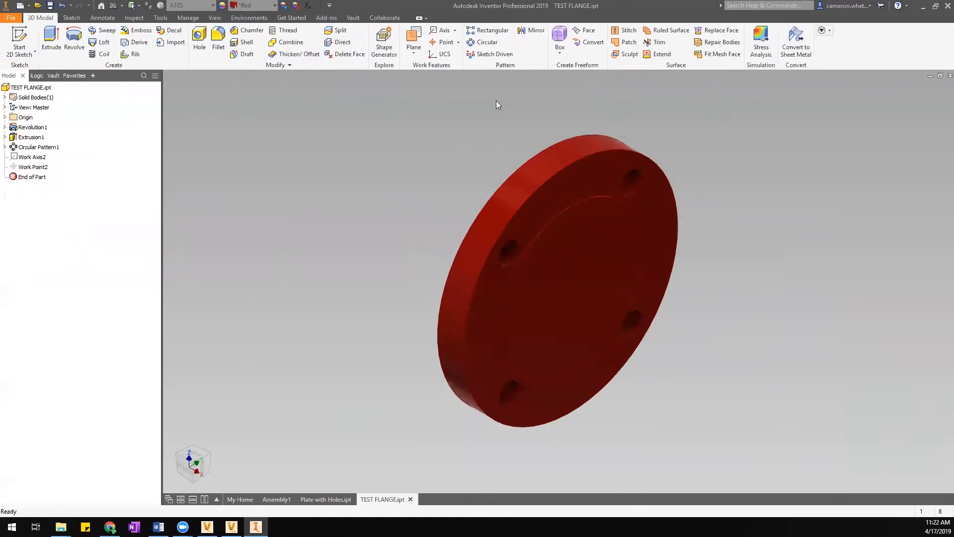
Reveal Revolution1's Sketch1, view the flange from the front, and edit the sketch.
{"action": "left_click", "coordinate": [4, 128]}
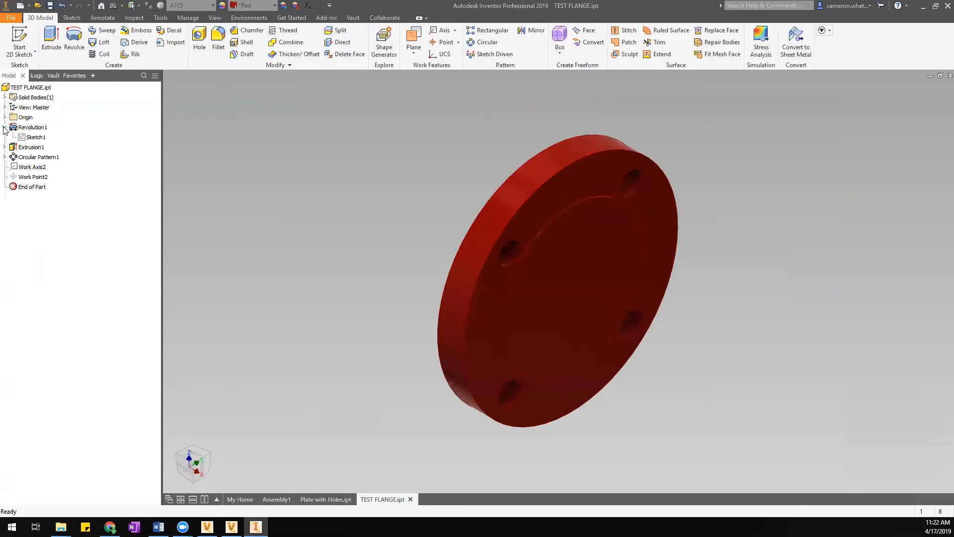
{"action": "left_click", "coordinate": [34, 138]}
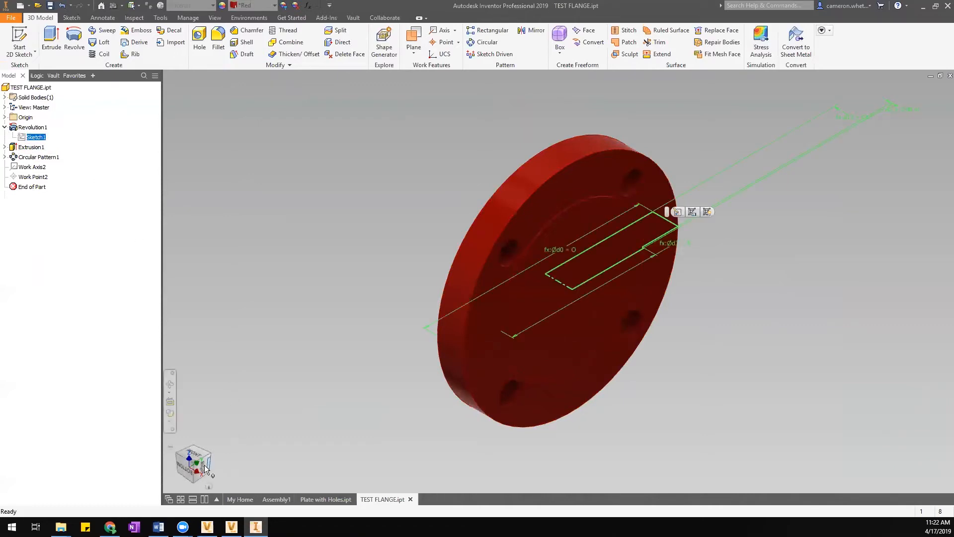
{"action": "left_click_drag", "start_coordinate": [195, 465], "coordinate": [190, 459]}
{"action": "left_click", "coordinate": [190, 459]}
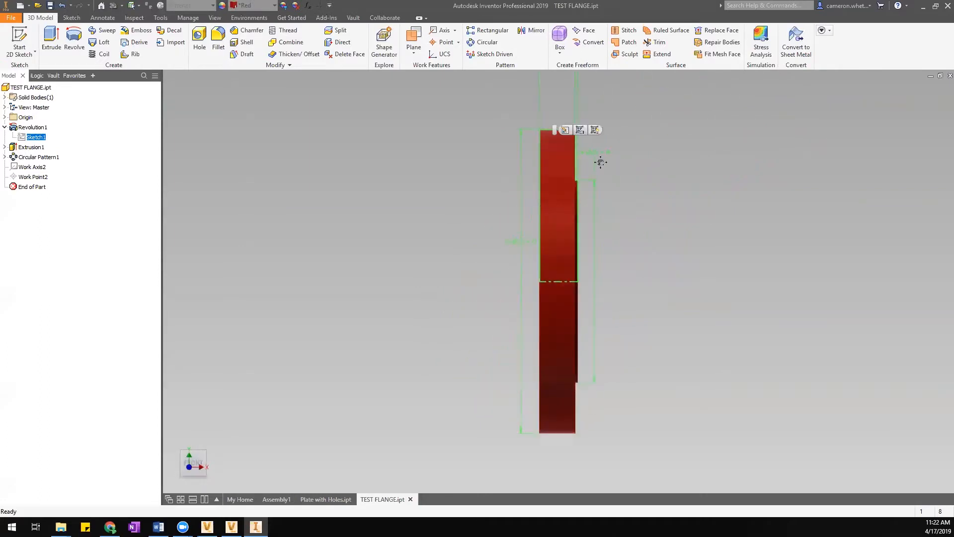
{"action": "middle_click_drag", "start_coordinate": [599, 291], "coordinate": [547, 308]}
{"action": "left_click", "coordinate": [493, 312]}
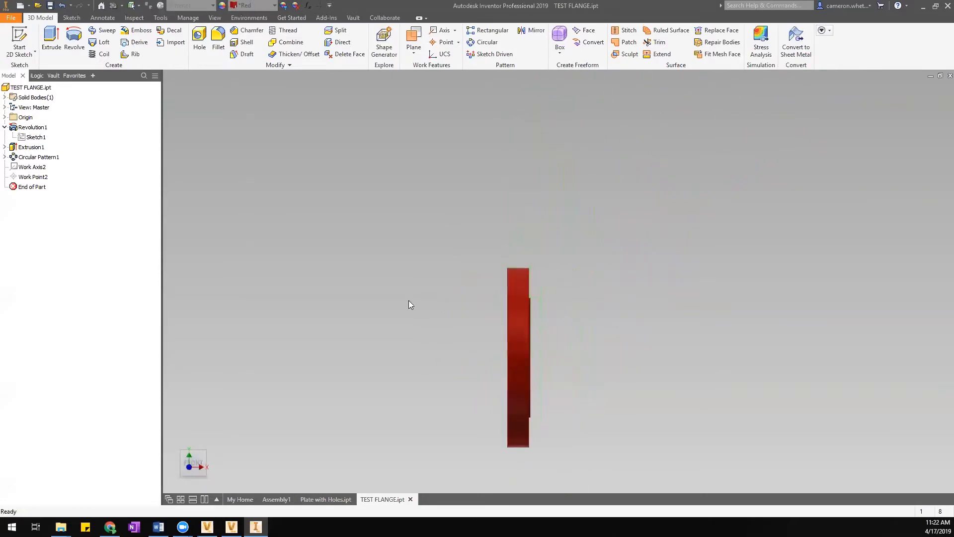
{"action": "double_click", "coordinate": [34, 137]}
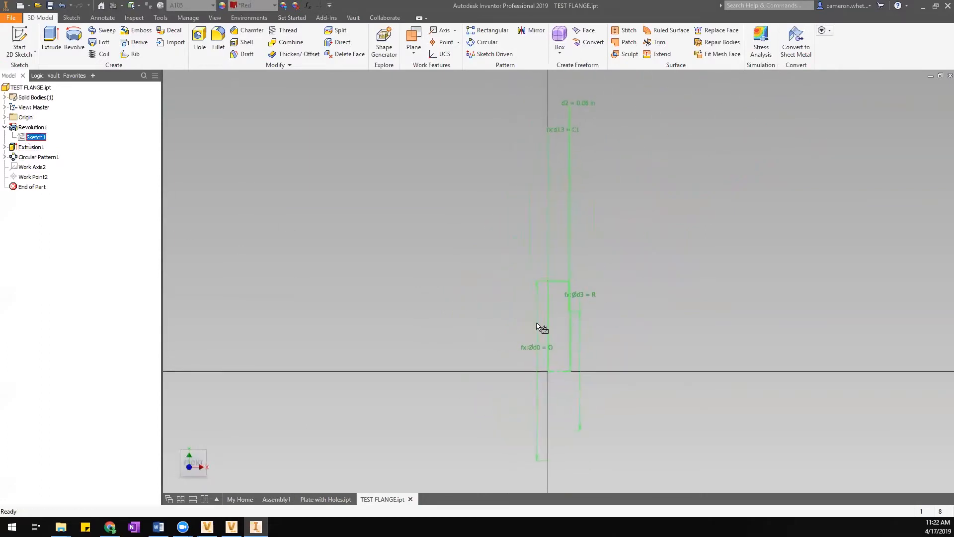
Delete the d2 and d3 = R dimensions from the sketch.
{"action": "scroll", "coordinate": [573, 328], "scroll_direction": "up", "scroll_amount": 4}
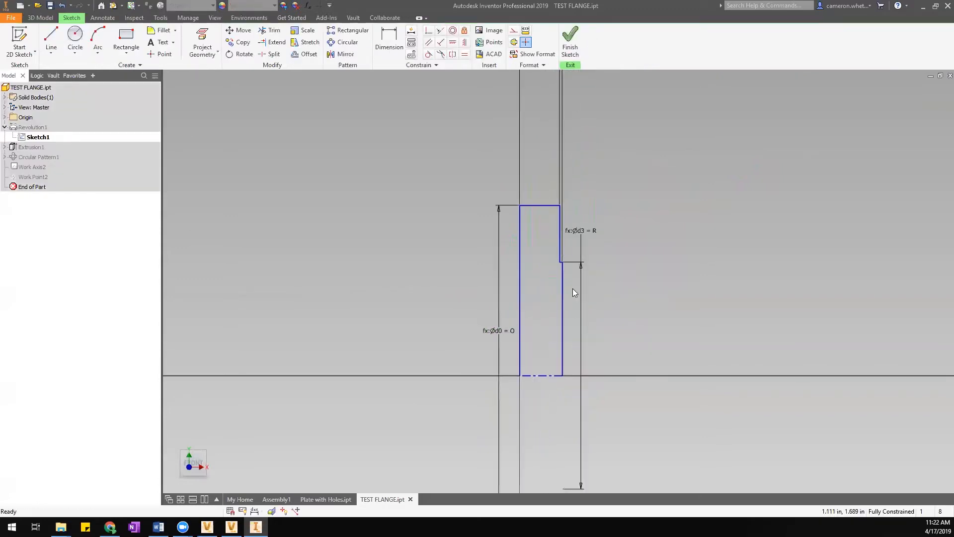
{"action": "scroll", "coordinate": [573, 266], "scroll_direction": "down", "scroll_amount": 3}
{"action": "middle_click_drag", "start_coordinate": [573, 245], "coordinate": [568, 371]}
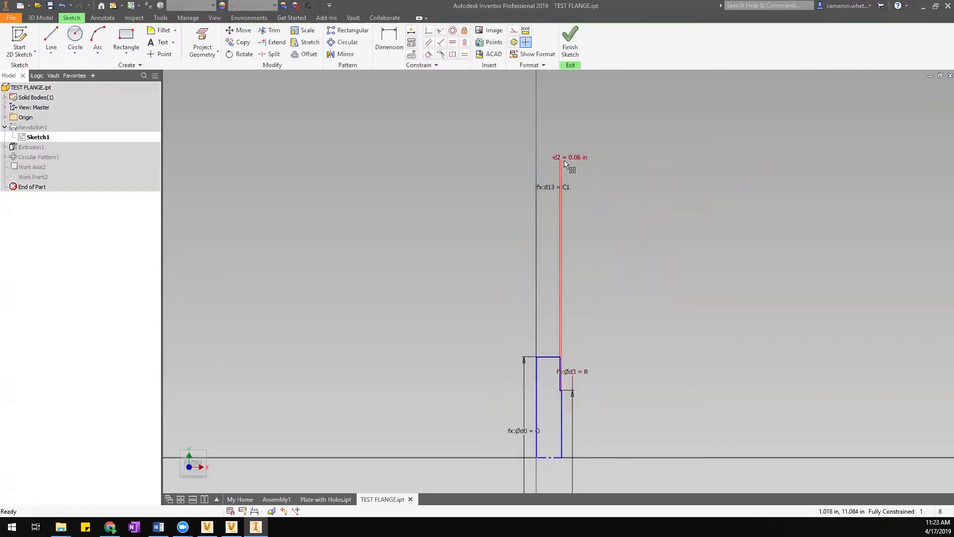
{"action": "scroll", "coordinate": [562, 161], "scroll_direction": "up", "scroll_amount": 4}
{"action": "left_click", "coordinate": [565, 191]}
{"action": "scroll", "coordinate": [575, 176], "scroll_direction": "down", "scroll_amount": 3}
{"action": "scroll", "coordinate": [574, 176], "scroll_direction": "up", "scroll_amount": 3}
{"action": "scroll", "coordinate": [568, 151], "scroll_direction": "up", "scroll_amount": 4}
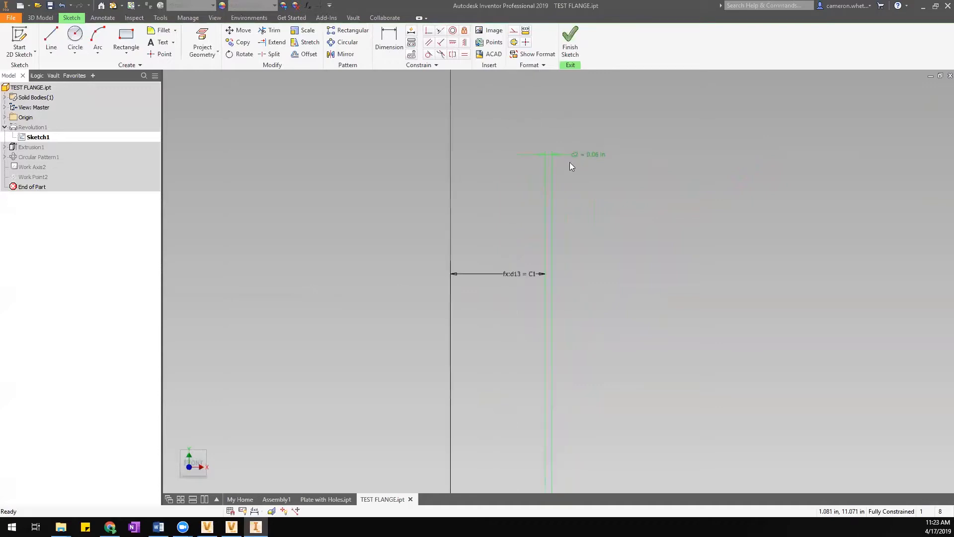
{"action": "scroll", "coordinate": [577, 156], "scroll_direction": "down", "scroll_amount": 9}
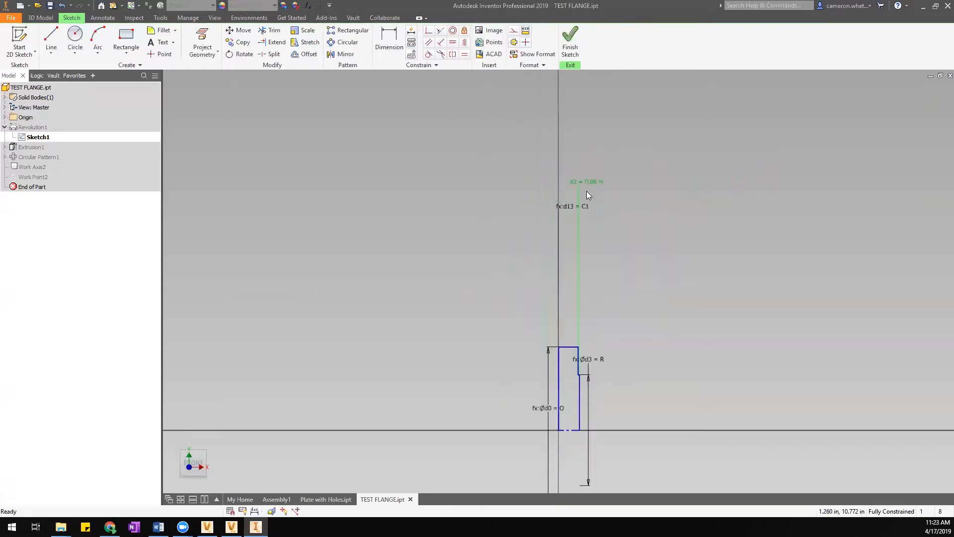
{"action": "key", "text": "Delete"}
{"action": "scroll", "coordinate": [581, 343], "scroll_direction": "up", "scroll_amount": 3}
{"action": "scroll", "coordinate": [566, 268], "scroll_direction": "up", "scroll_amount": 6}
{"action": "scroll", "coordinate": [564, 269], "scroll_direction": "down", "scroll_amount": 7}
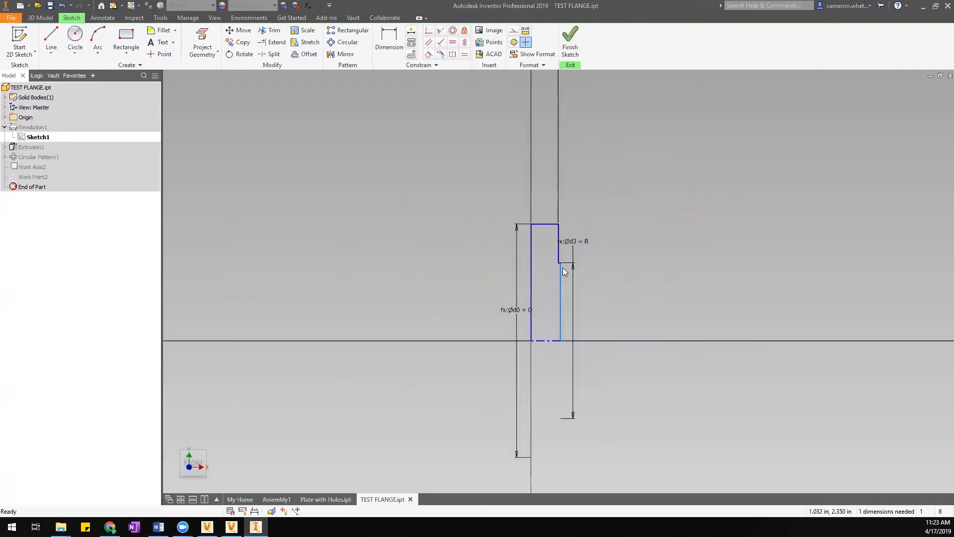
{"action": "scroll", "coordinate": [566, 272], "scroll_direction": "up", "scroll_amount": 6}
{"action": "left_click", "coordinate": [605, 170]}
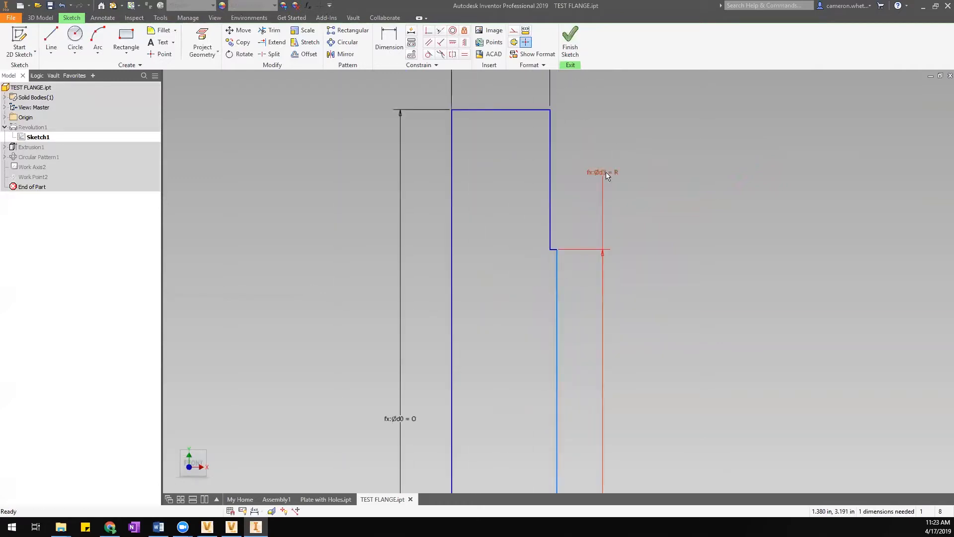
{"action": "scroll", "coordinate": [586, 259], "scroll_direction": "down", "scroll_amount": 7}
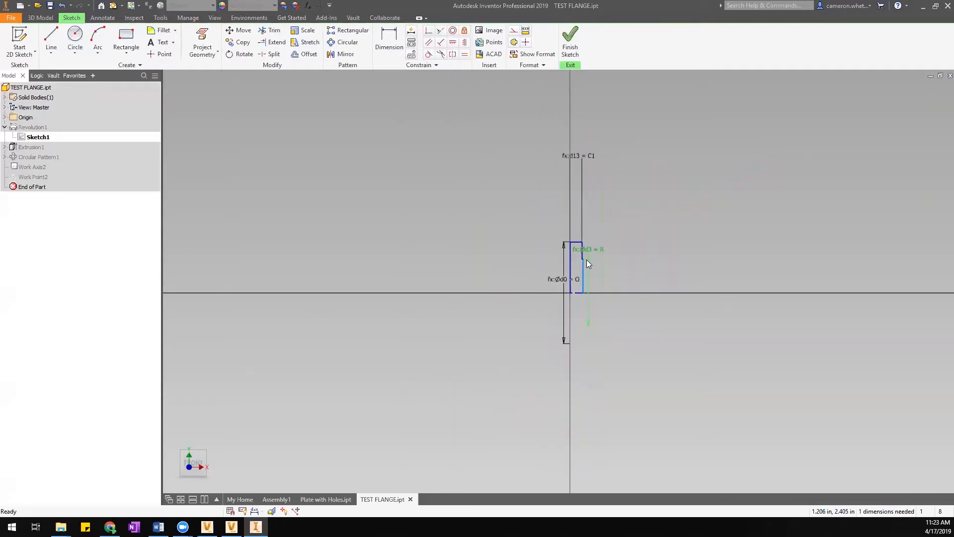
{"action": "scroll", "coordinate": [586, 260], "scroll_direction": "up", "scroll_amount": 6}
{"action": "left_click", "coordinate": [584, 265]}
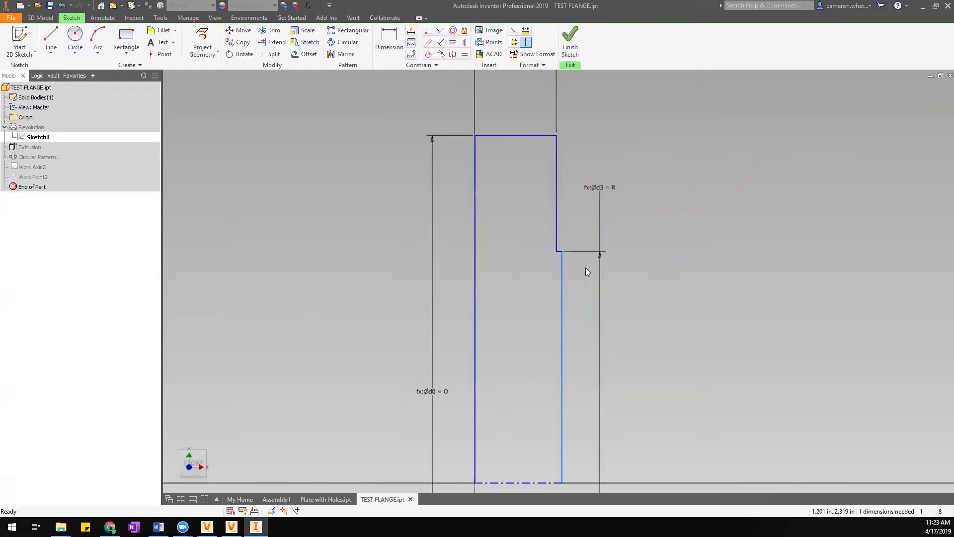
{"action": "left_click", "coordinate": [602, 190]}
{"action": "key", "text": "Delete"}
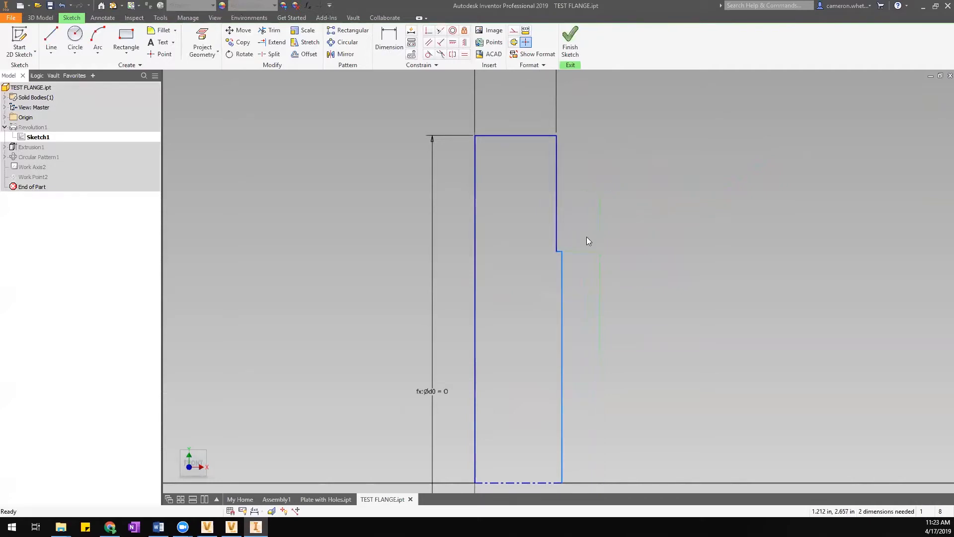
Delete the lower vertical line and the raised-face step.
{"action": "scroll", "coordinate": [587, 242], "scroll_direction": "down", "scroll_amount": 6}
{"action": "scroll", "coordinate": [587, 242], "scroll_direction": "up", "scroll_amount": 6}
{"action": "scroll", "coordinate": [583, 263], "scroll_direction": "down", "scroll_amount": 3}
{"action": "scroll", "coordinate": [580, 265], "scroll_direction": "up", "scroll_amount": 7}
{"action": "left_click", "coordinate": [528, 266]}
{"action": "key", "text": "Delete"}
{"action": "scroll", "coordinate": [549, 245], "scroll_direction": "down", "scroll_amount": 8}
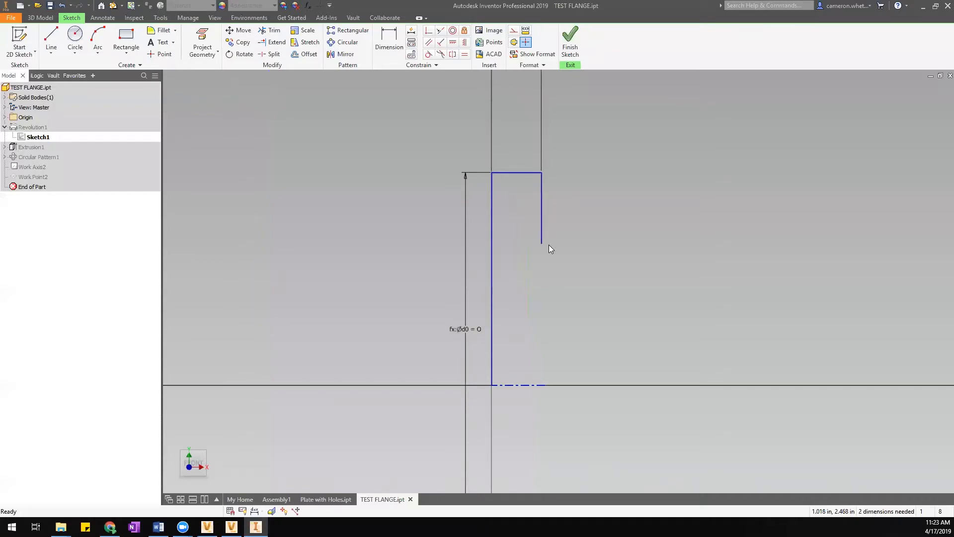
Make the vertical line's end coincident with the bottom line and finish the sketch.
{"action": "left_click", "coordinate": [429, 30]}
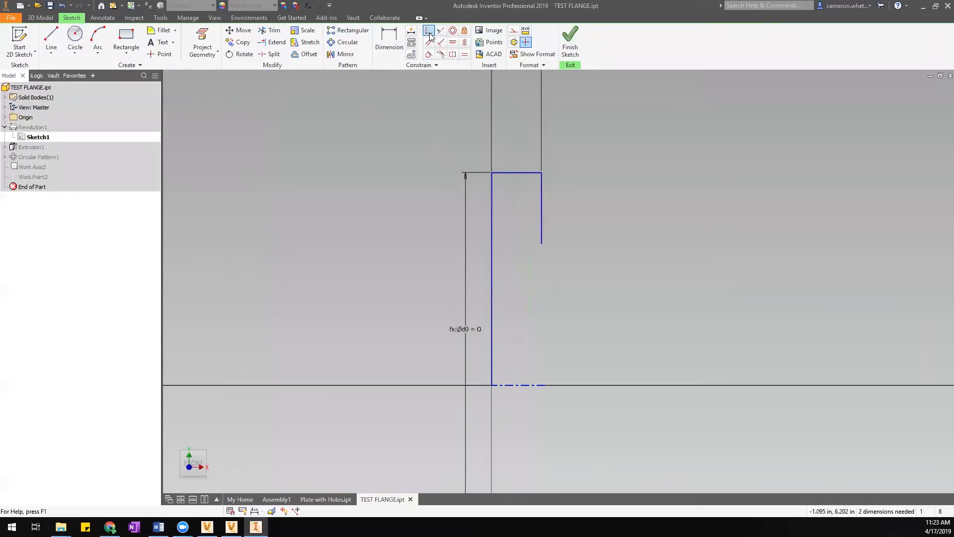
{"action": "left_click", "coordinate": [543, 244]}
{"action": "left_click", "coordinate": [542, 385]}
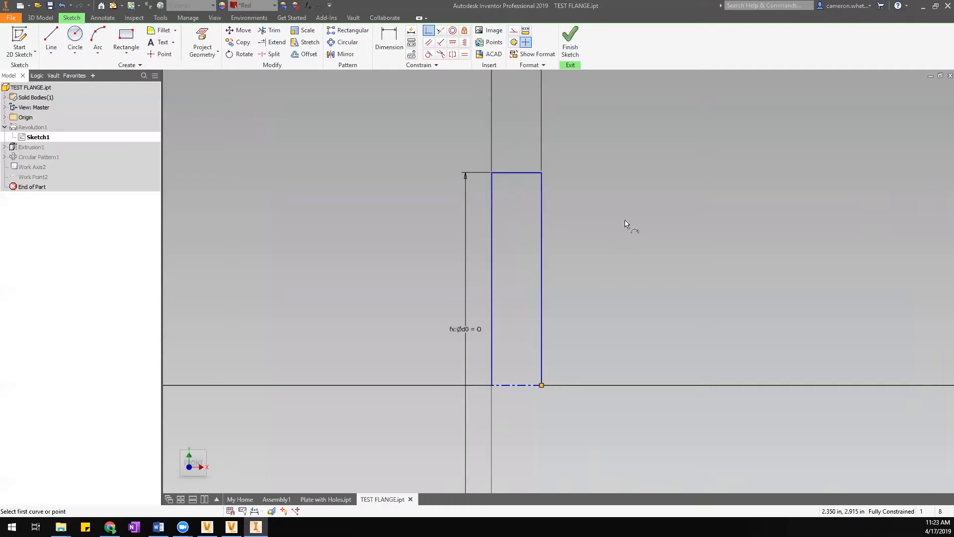
{"action": "left_click", "coordinate": [570, 41]}
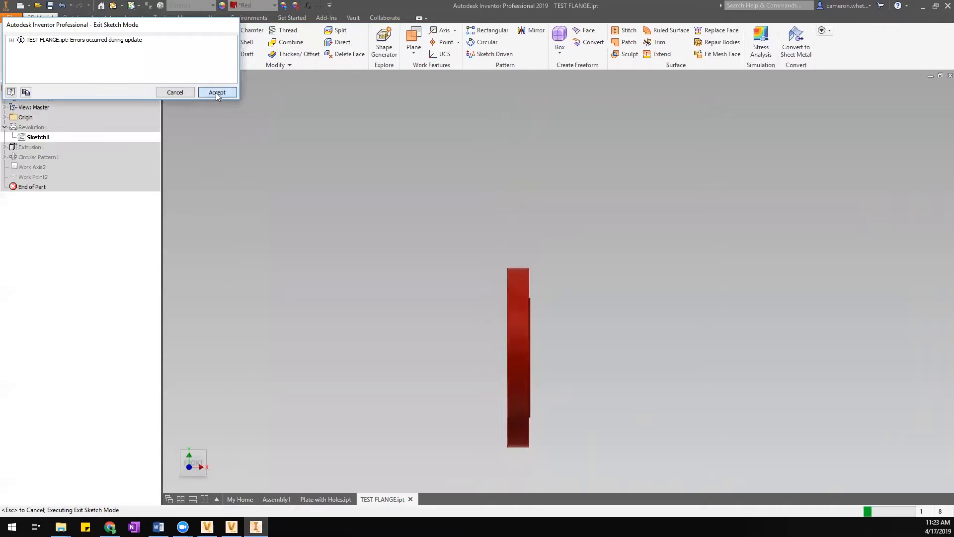
Accept the rebuild errors and view the flat four-hole flange in isometric.
{"action": "left_click", "coordinate": [217, 92]}
{"action": "left_click", "coordinate": [32, 127]}
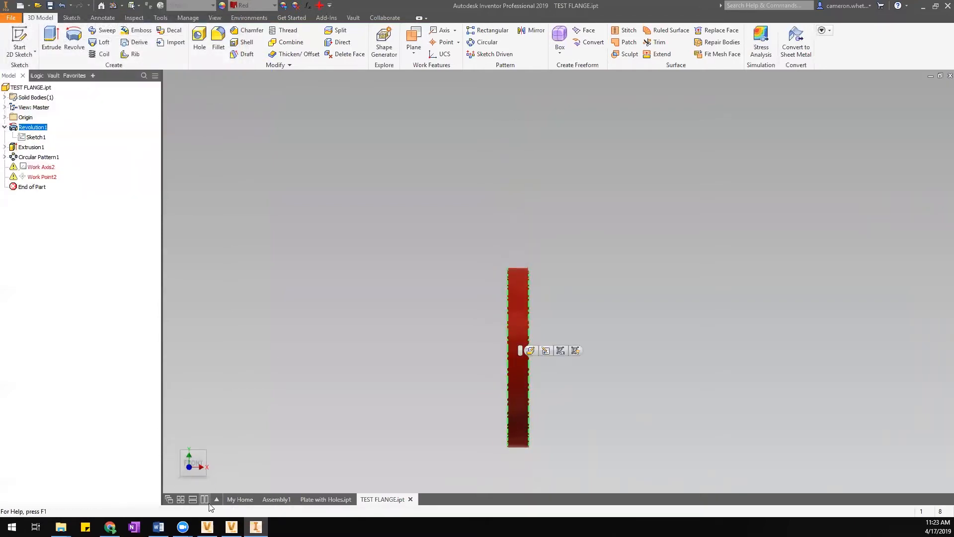
{"action": "left_click", "coordinate": [206, 477]}
Delete the failing Work Axis2 and Work Point2 from the browser.
{"action": "left_click", "coordinate": [50, 168]}
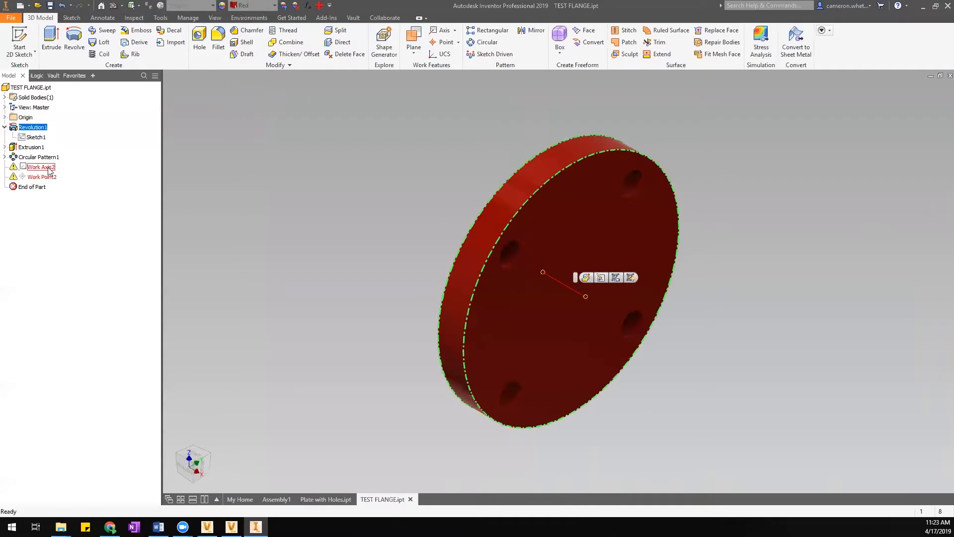
{"action": "left_click", "coordinate": [49, 178], "text": "ctrl"}
{"action": "left_click", "coordinate": [50, 177]}
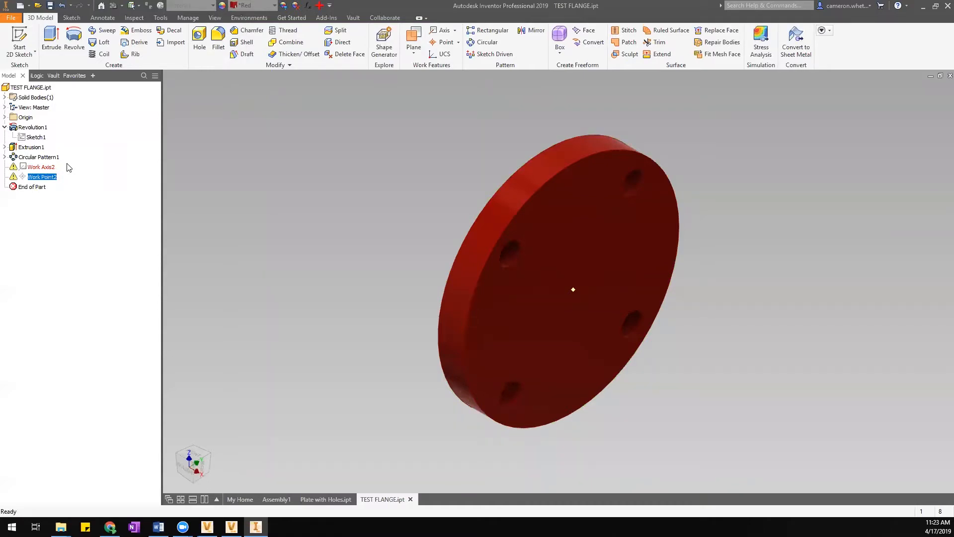
{"action": "left_click", "coordinate": [72, 178]}
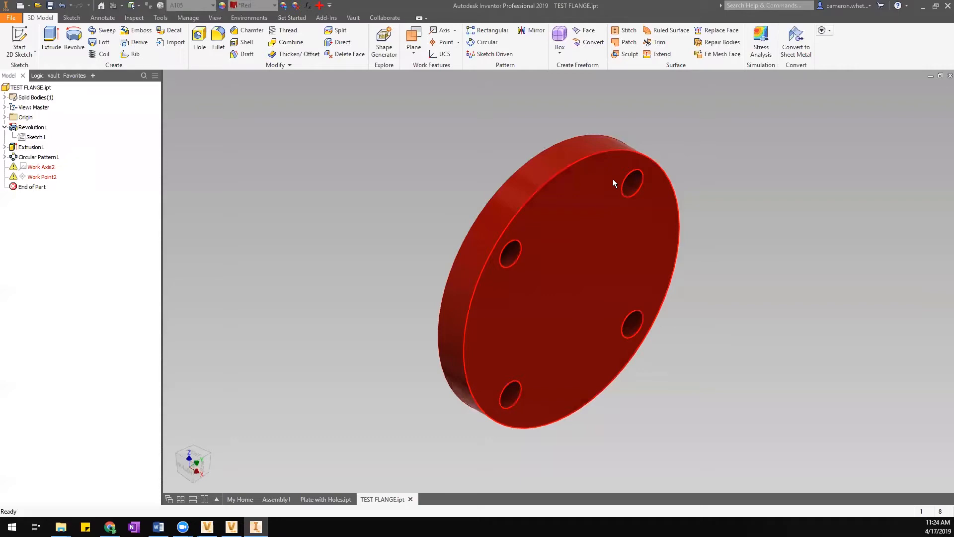
{"action": "left_click", "coordinate": [49, 178]}
{"action": "left_click", "coordinate": [42, 167], "text": "ctrl"}
{"action": "right_click", "coordinate": [46, 168]}
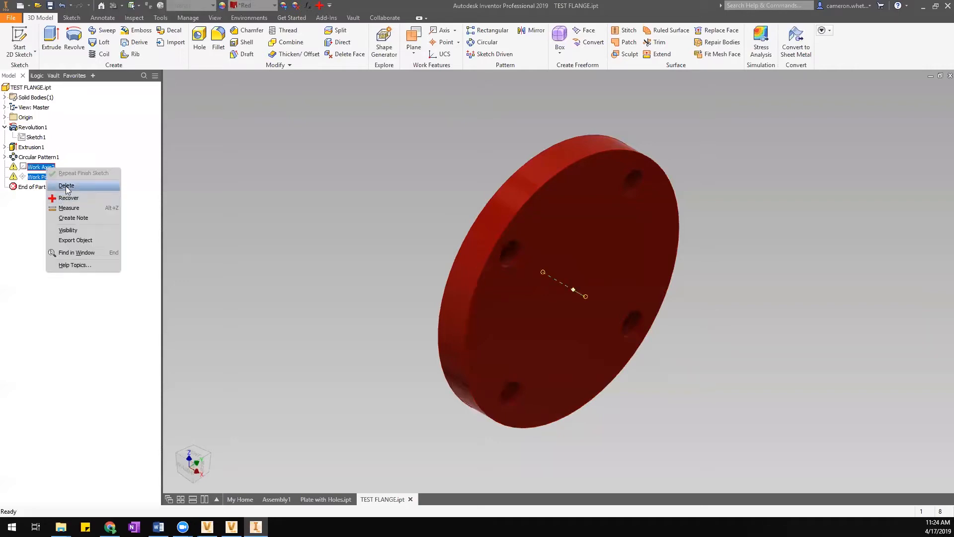
{"action": "left_click", "coordinate": [67, 186]}
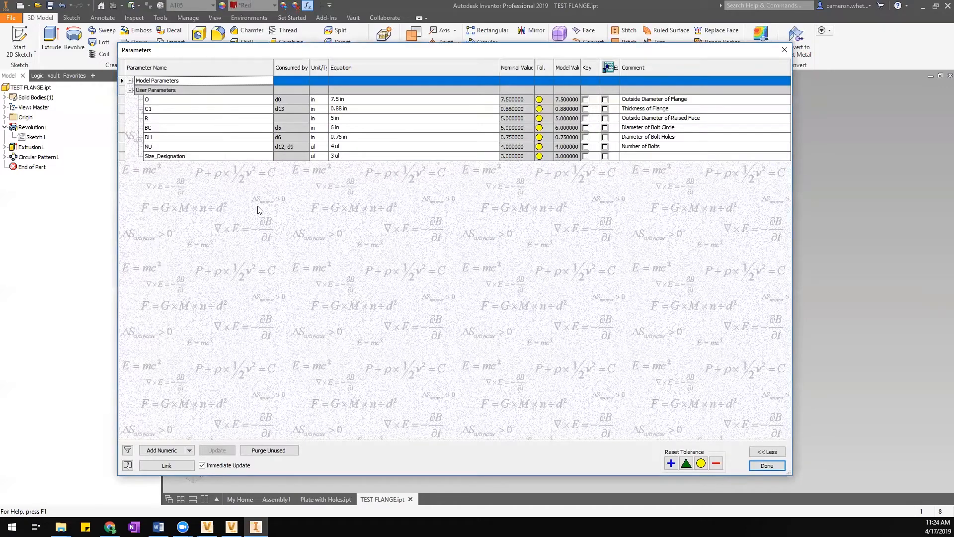
Delete user parameter R and add a numeric user parameter named TEST.
{"action": "right_click", "coordinate": [157, 121]}
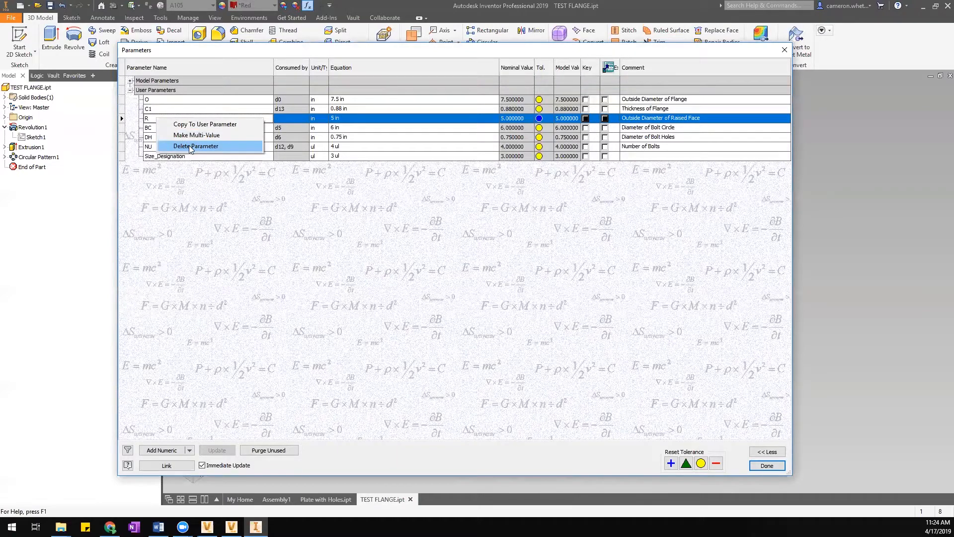
{"action": "left_click", "coordinate": [192, 147]}
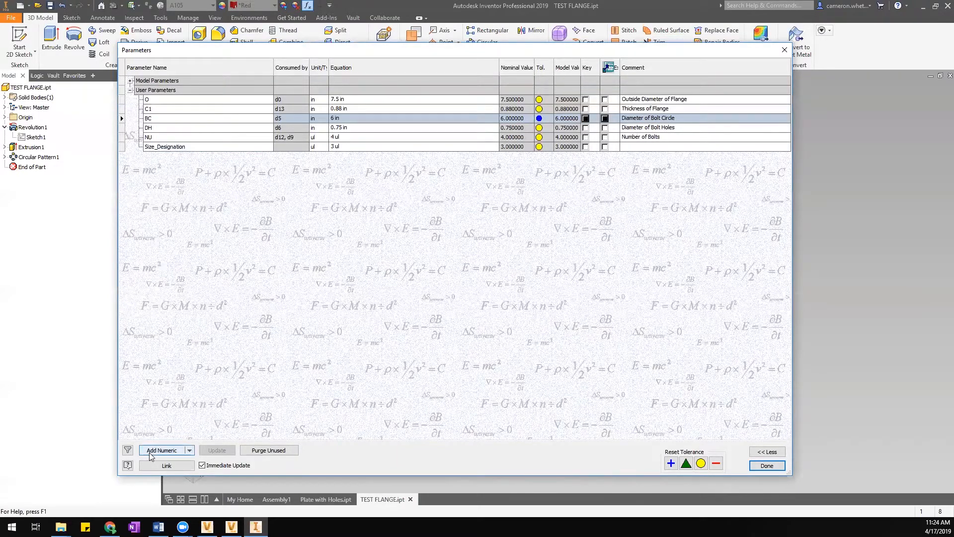
{"action": "left_click", "coordinate": [161, 451]}
{"action": "type", "text": "tE"}
{"action": "key", "text": "BackSpace"}
{"action": "key", "text": "BackSpace"}
{"action": "type", "text": "TEST"}
{"action": "key", "text": "Return"}
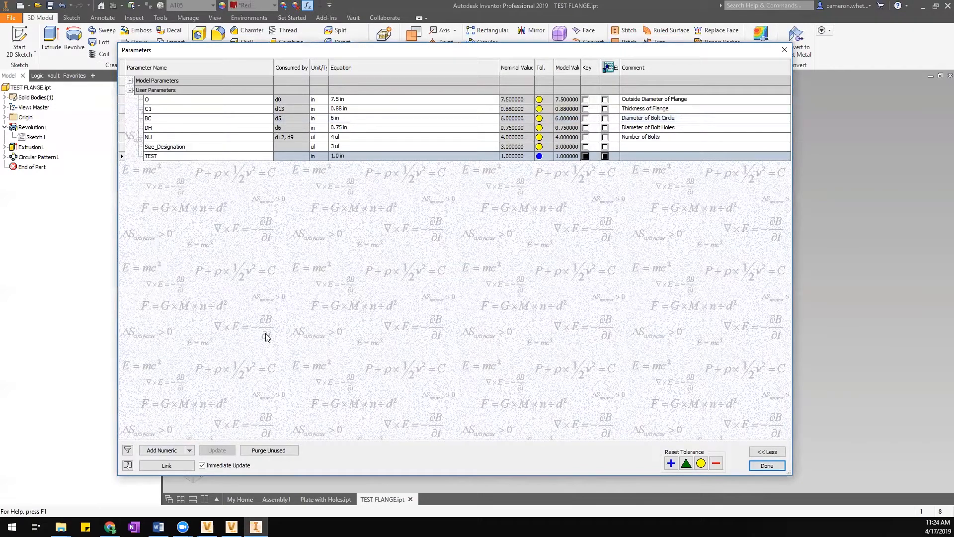
{"action": "left_click", "coordinate": [767, 466]}
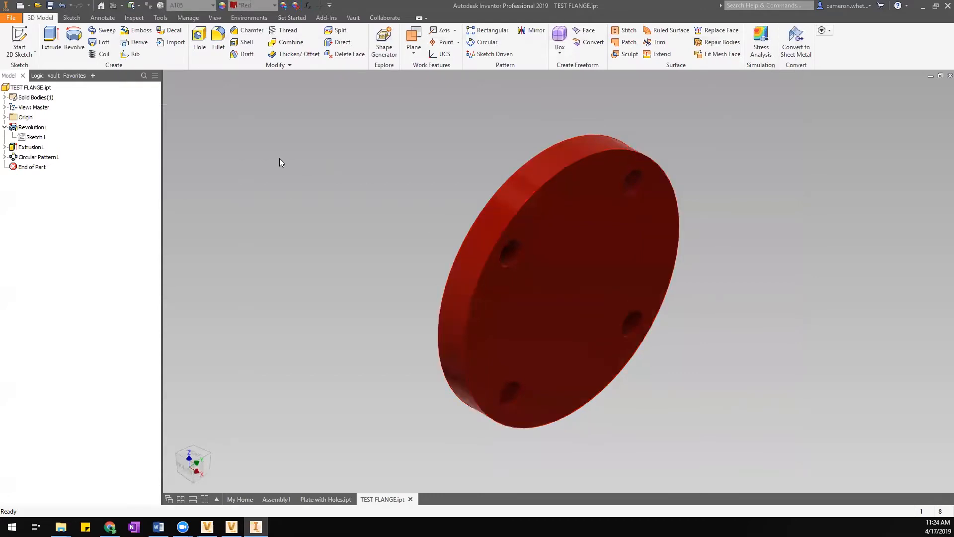
Inspect the flange from the side via the YZ Plane, recheck parameters, and review Sketch1.
{"action": "left_click", "coordinate": [415, 38]}
{"action": "key", "text": "Escape"}
{"action": "left_click", "coordinate": [5, 117]}
{"action": "left_click", "coordinate": [36, 127]}
{"action": "left_click", "coordinate": [184, 471]}
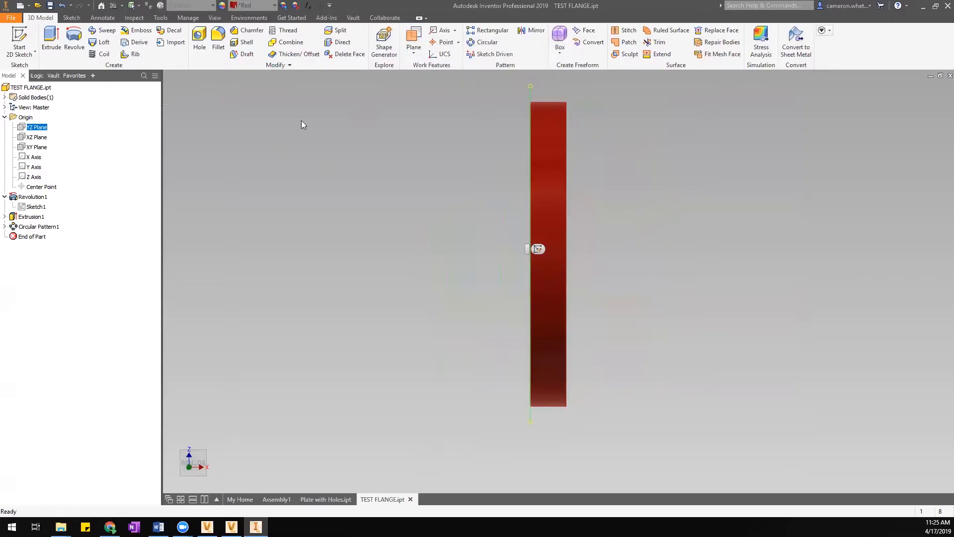
{"action": "left_click", "coordinate": [404, 105]}
{"action": "left_click", "coordinate": [308, 5]}
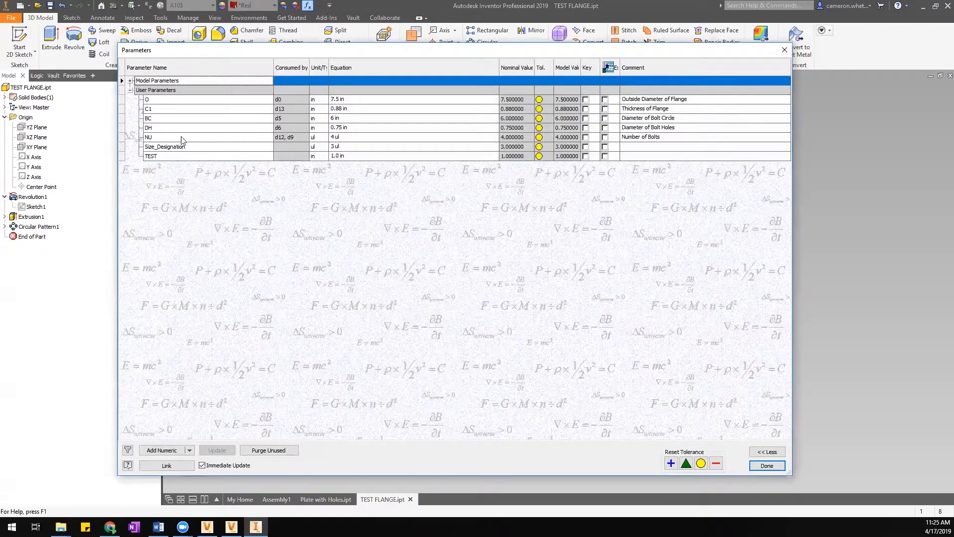
{"action": "left_click", "coordinate": [785, 49]}
{"action": "double_click", "coordinate": [36, 207]}
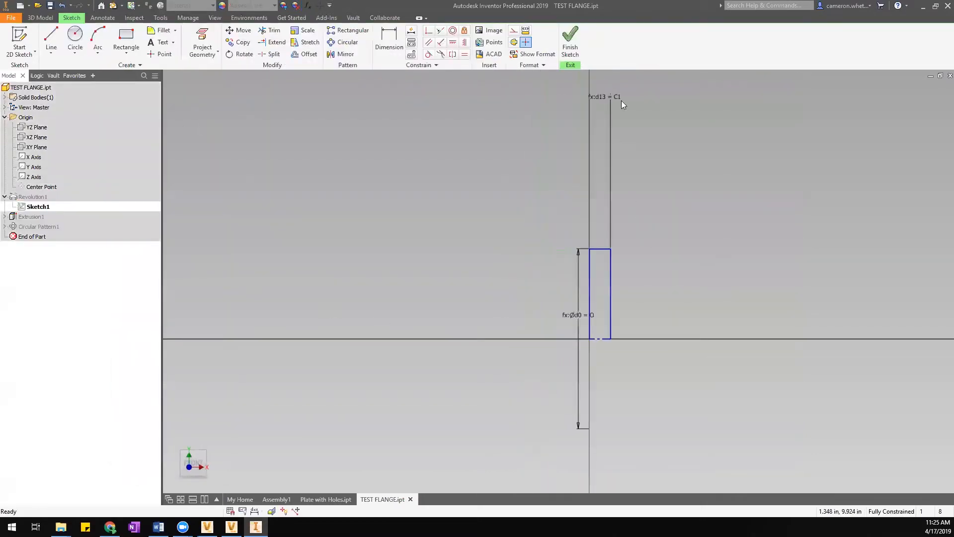
{"action": "left_click", "coordinate": [570, 42]}
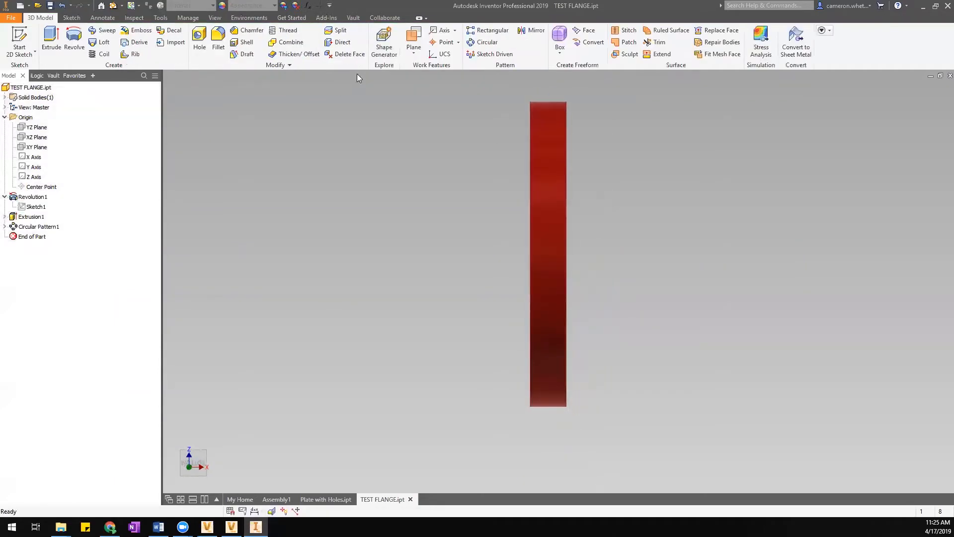
{"action": "left_click", "coordinate": [414, 42]}
{"action": "left_click_drag", "start_coordinate": [429, 172], "coordinate": [467, 169]}
{"action": "type", "text": "c1"}
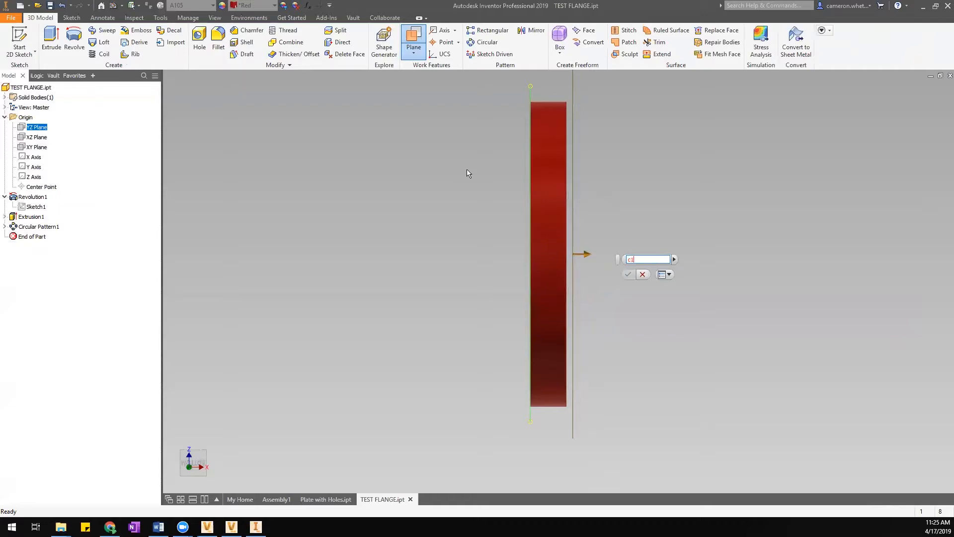
{"action": "key", "text": "BackSpace"}
{"action": "key", "text": "BackSpace"}
{"action": "type", "text": "C1"}
{"action": "left_click", "coordinate": [628, 274]}
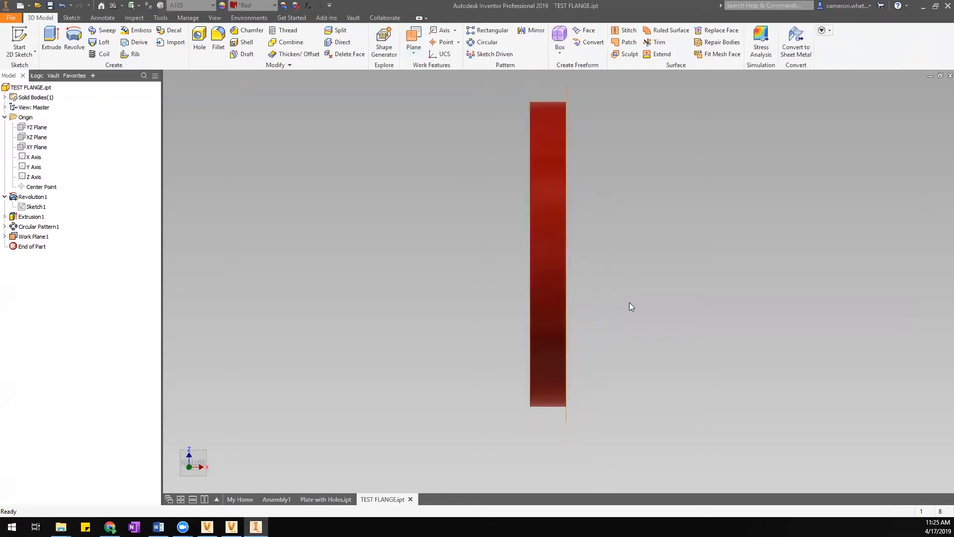
{"action": "left_click", "coordinate": [205, 450]}
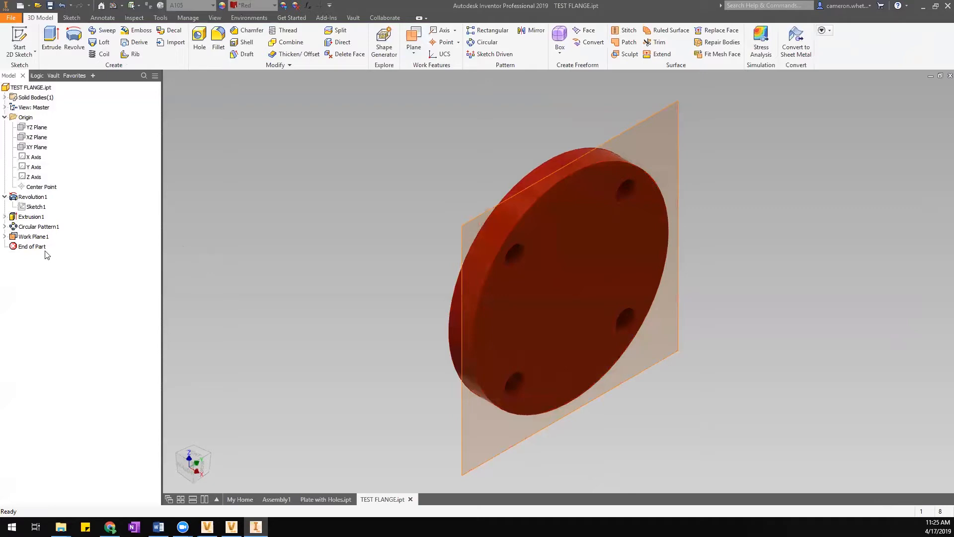
{"action": "scroll", "coordinate": [345, 214], "scroll_direction": "up", "scroll_amount": 3}
{"action": "middle_click_drag", "start_coordinate": [351, 215], "coordinate": [383, 222]}
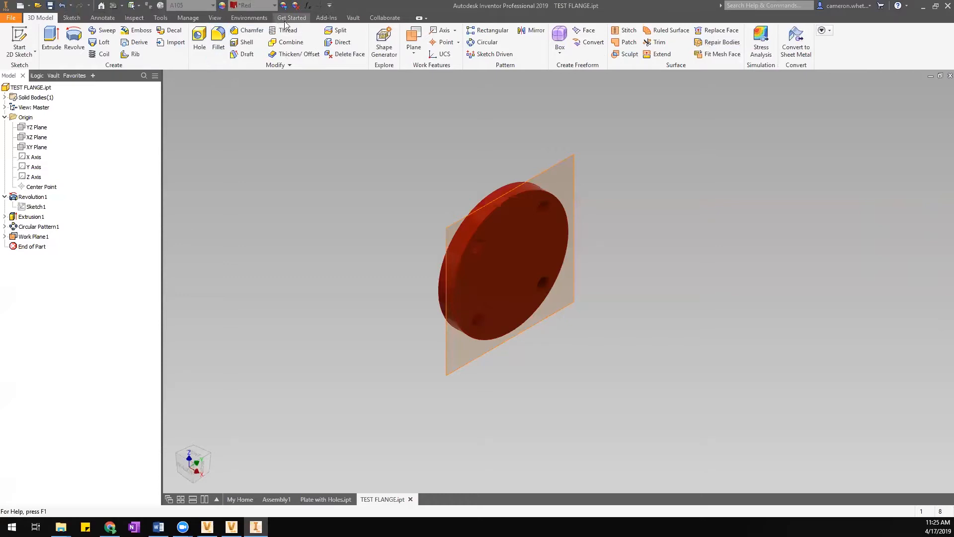
Author TEST FLANGE as a Tube and Pipe fitting with a reversed axis connection on its circular edge.
{"action": "left_click", "coordinate": [183, 18]}
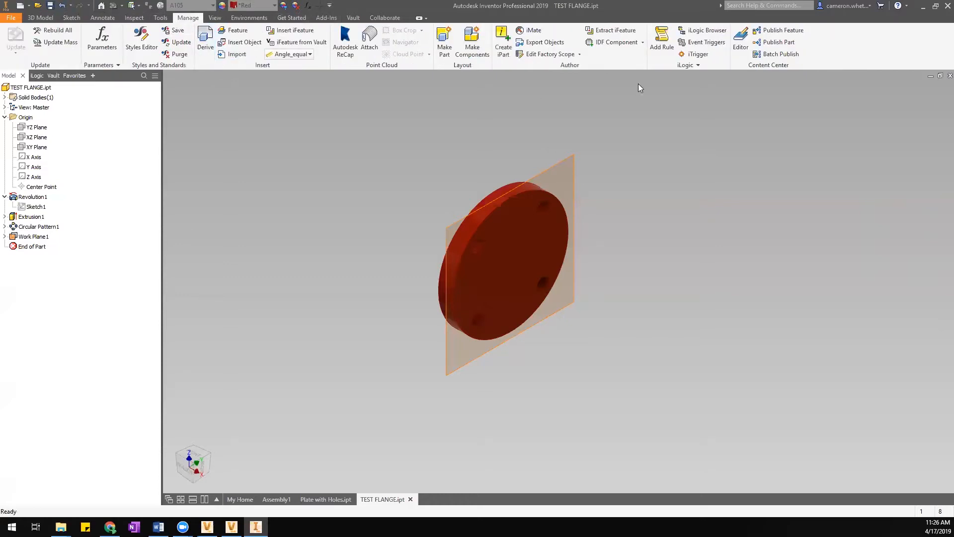
{"action": "left_click", "coordinate": [643, 42]}
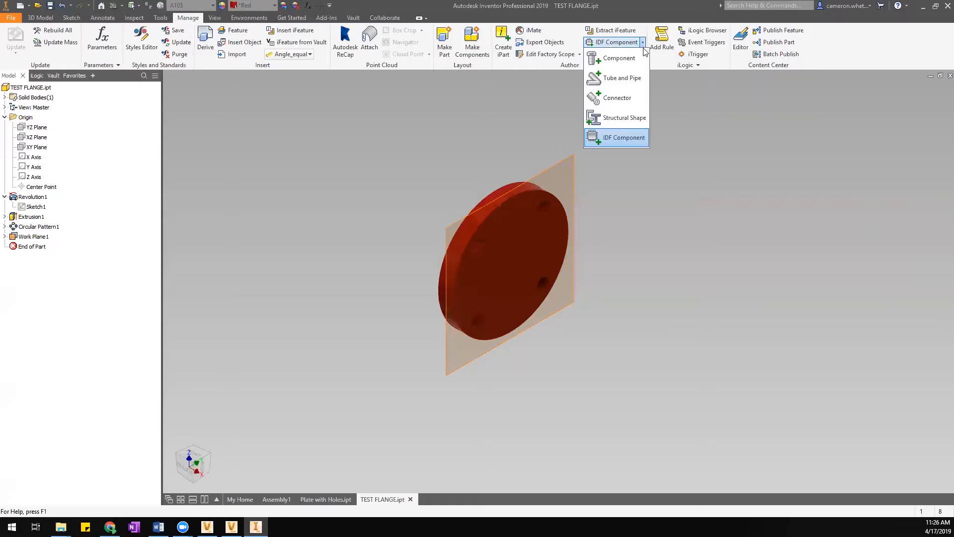
{"action": "left_click", "coordinate": [622, 78]}
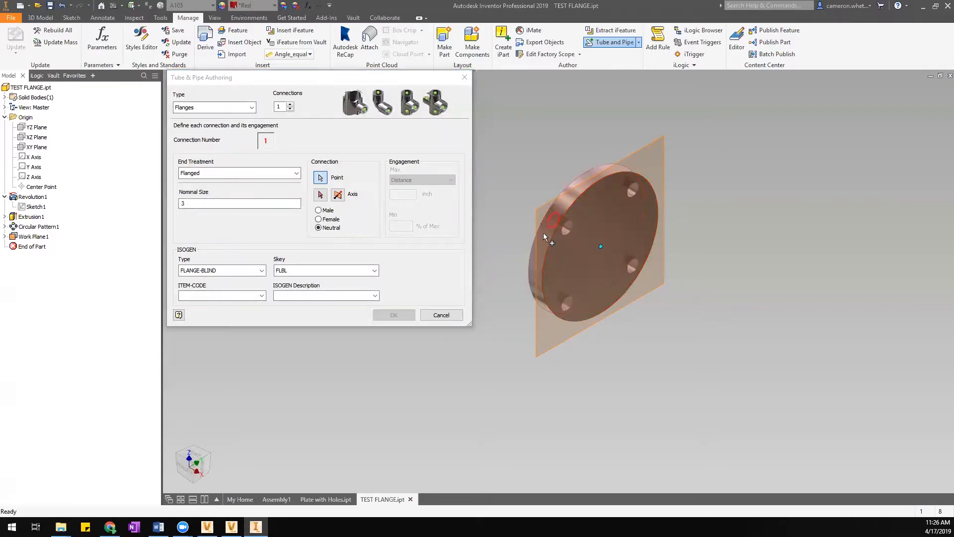
{"action": "left_click", "coordinate": [320, 195]}
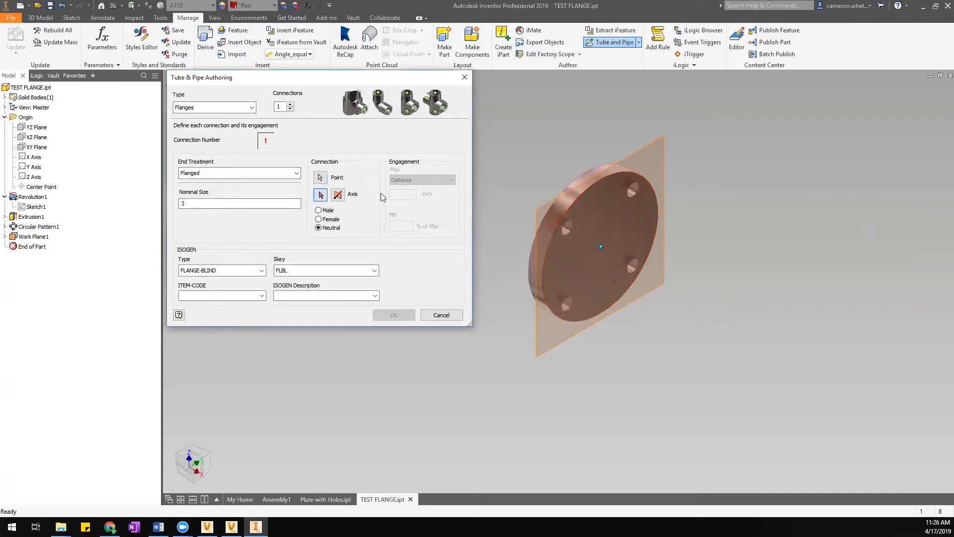
{"action": "left_click", "coordinate": [616, 182]}
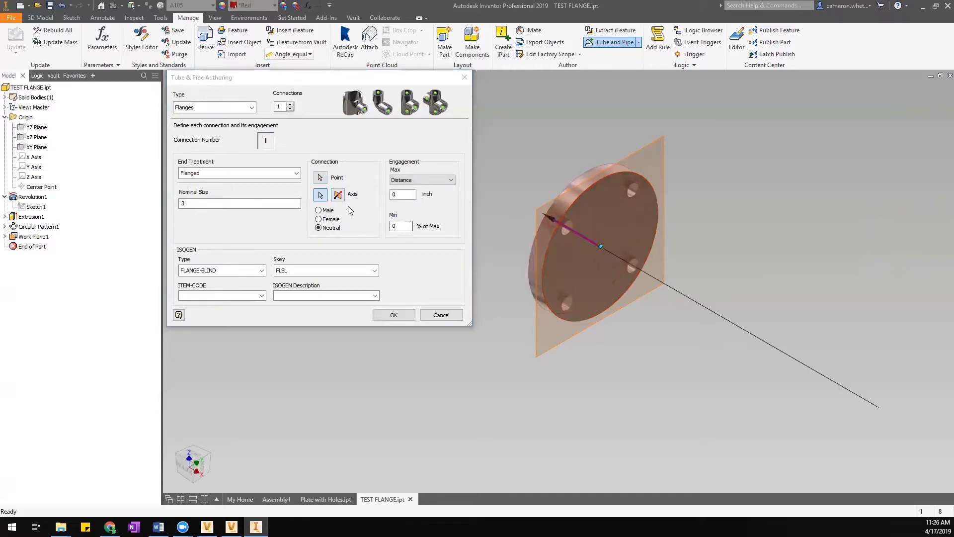
{"action": "left_click", "coordinate": [338, 197]}
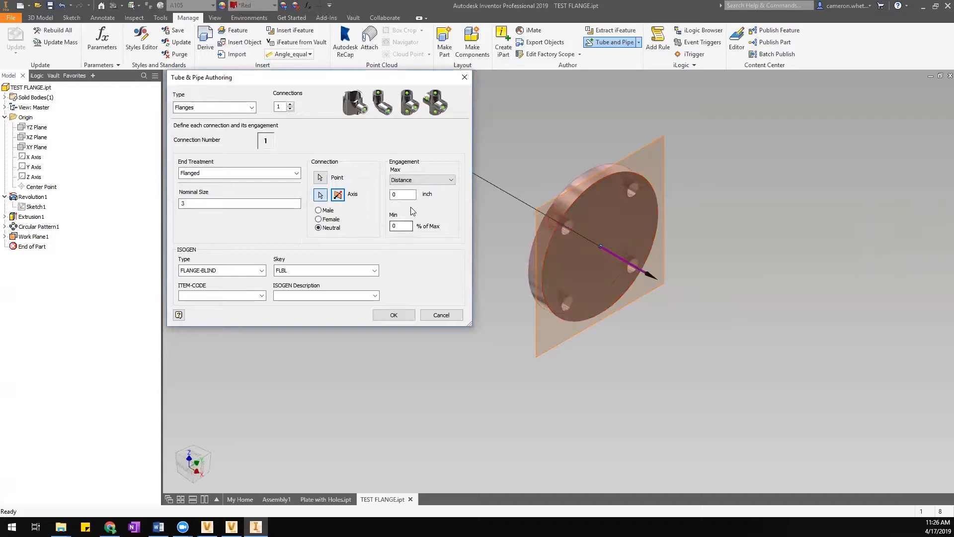
{"action": "left_click", "coordinate": [394, 315]}
{"action": "left_click", "coordinate": [558, 298]}
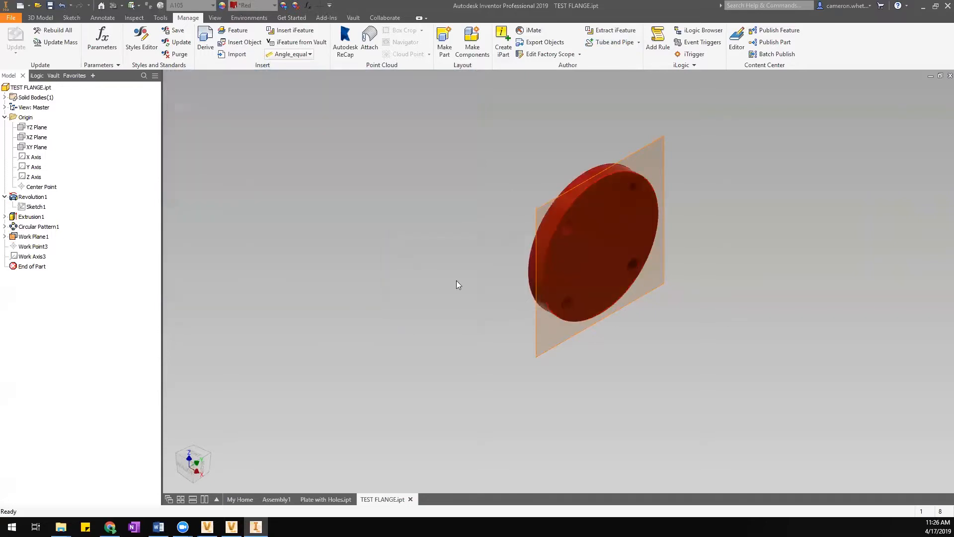
Check the new Work Axis3 and save the authored TEST FLANGE part.
{"action": "left_click", "coordinate": [32, 257]}
{"action": "left_click", "coordinate": [336, 218]}
{"action": "left_click", "coordinate": [50, 6]}
In Content Center Editor, replace the FLANGE, BLIND, FF family template with C:\Vault\Designs\Tests\TEST FLANGE.ipt.
{"action": "left_click", "coordinate": [737, 47]}
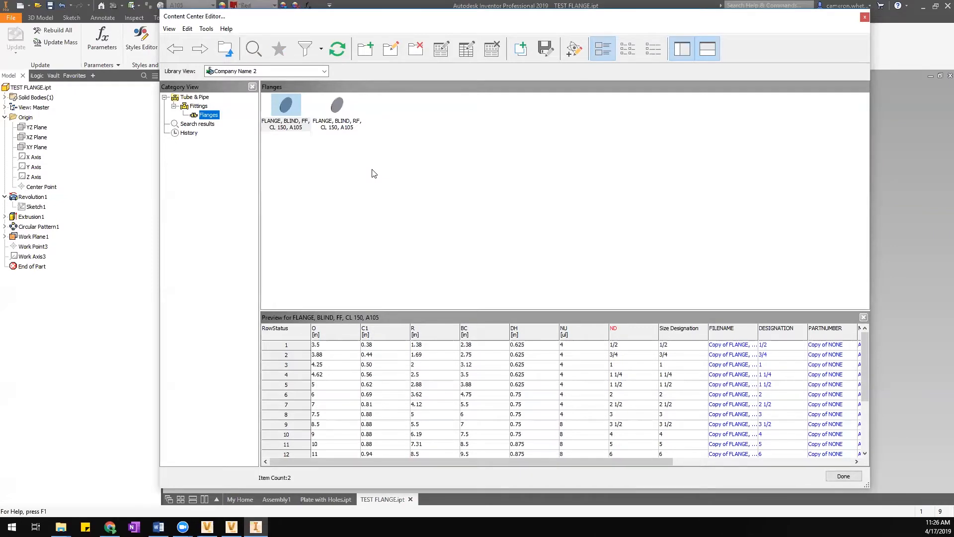
{"action": "right_click", "coordinate": [295, 109]}
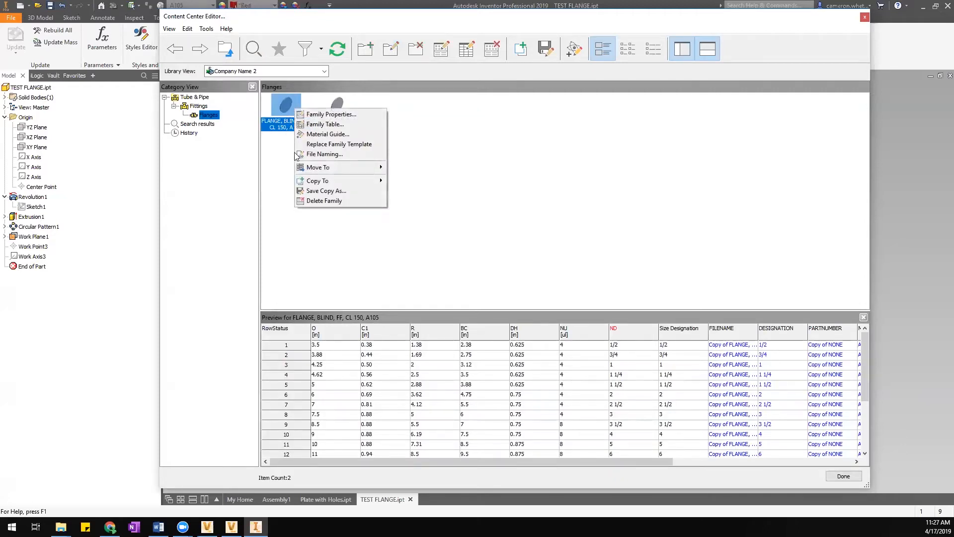
{"action": "left_click", "coordinate": [332, 144]}
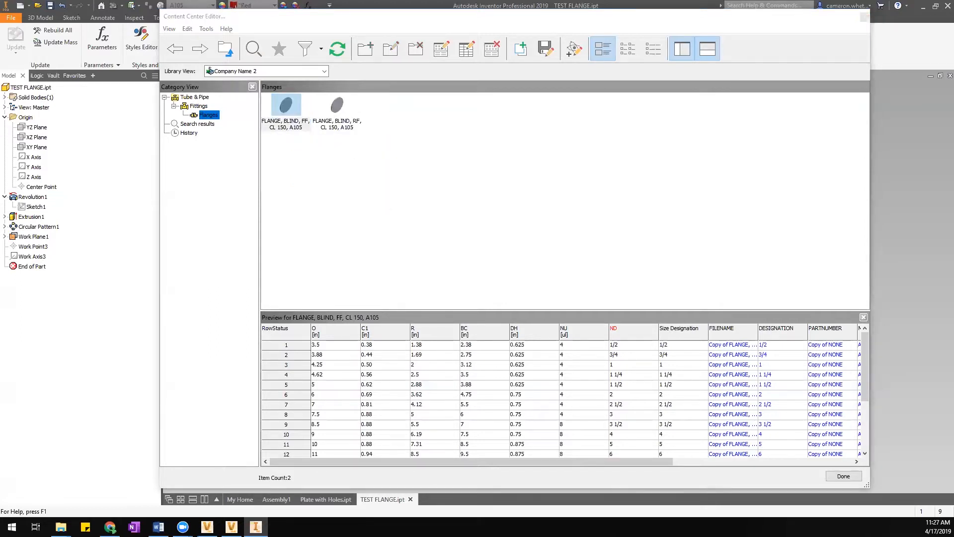
{"action": "left_click", "coordinate": [304, 335]}
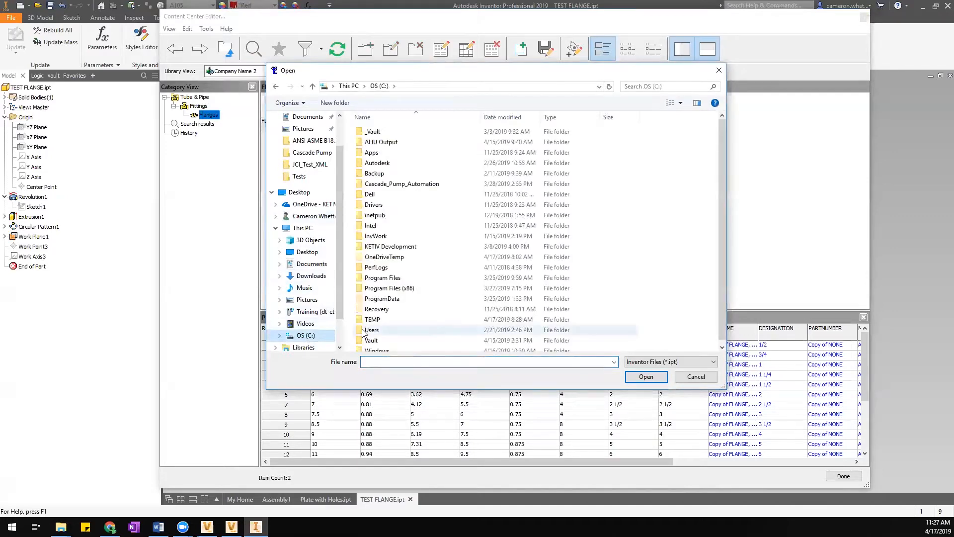
{"action": "double_click", "coordinate": [378, 341]}
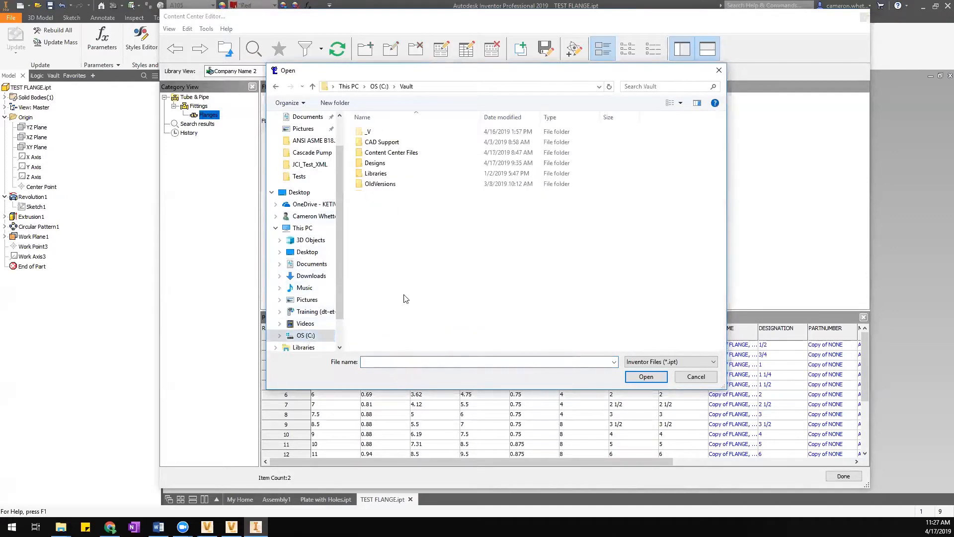
{"action": "double_click", "coordinate": [399, 167]}
{"action": "double_click", "coordinate": [420, 170]}
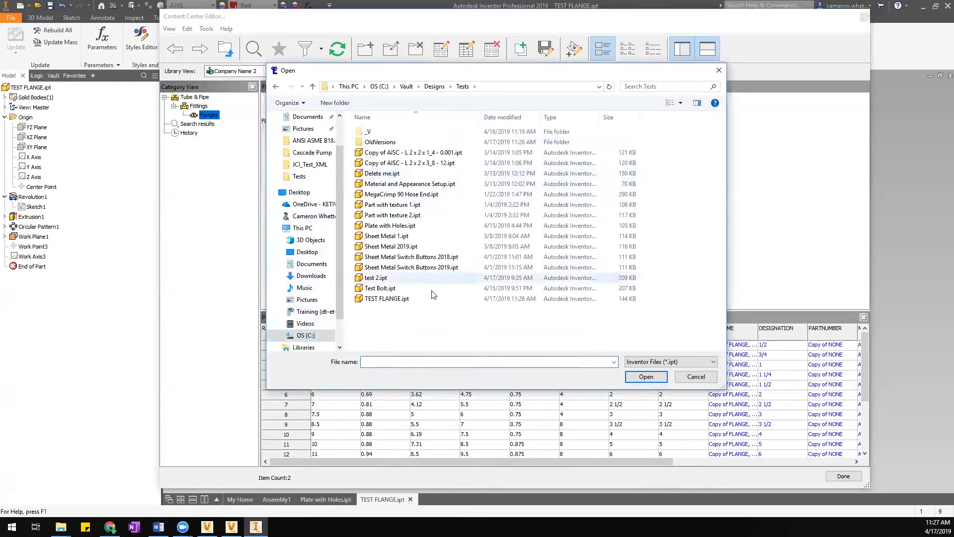
{"action": "left_click", "coordinate": [395, 299]}
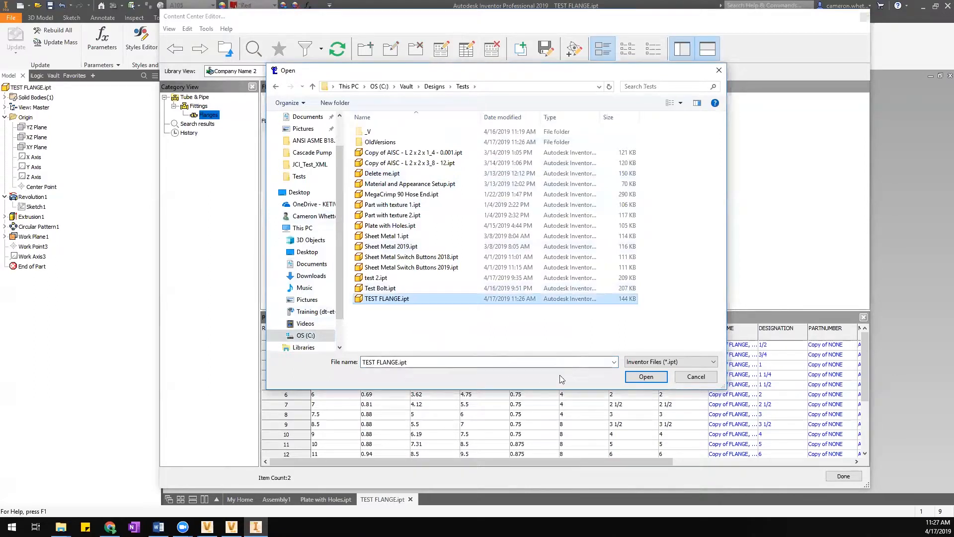
{"action": "left_click", "coordinate": [646, 377]}
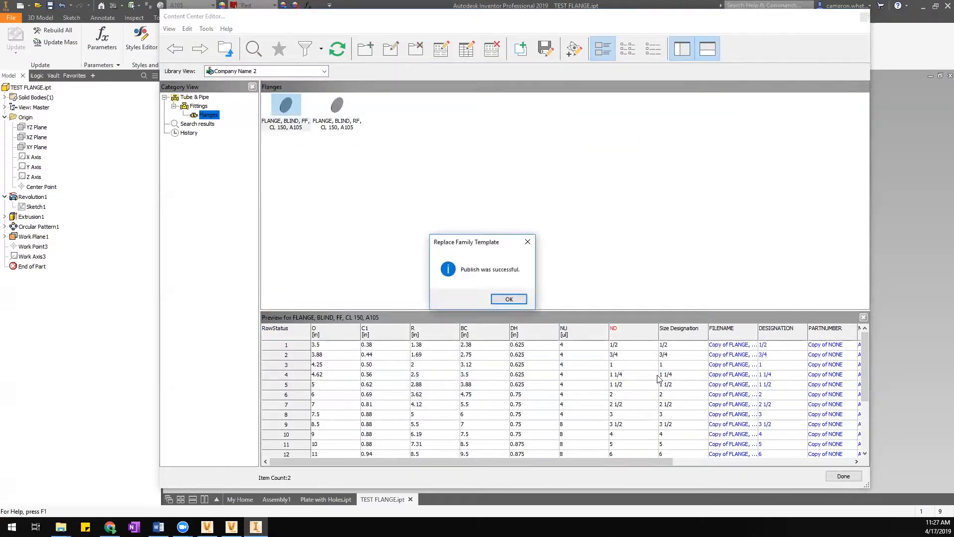
{"action": "left_click_drag", "start_coordinate": [477, 243], "coordinate": [488, 220]}
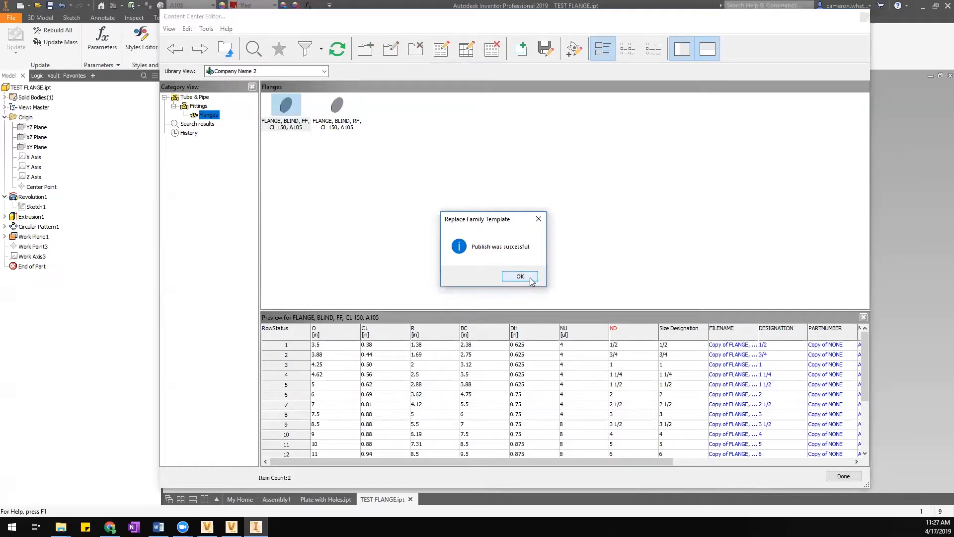
Dismiss the 'Publish was successful' message and deselect the flange family.
{"action": "left_click", "coordinate": [521, 276]}
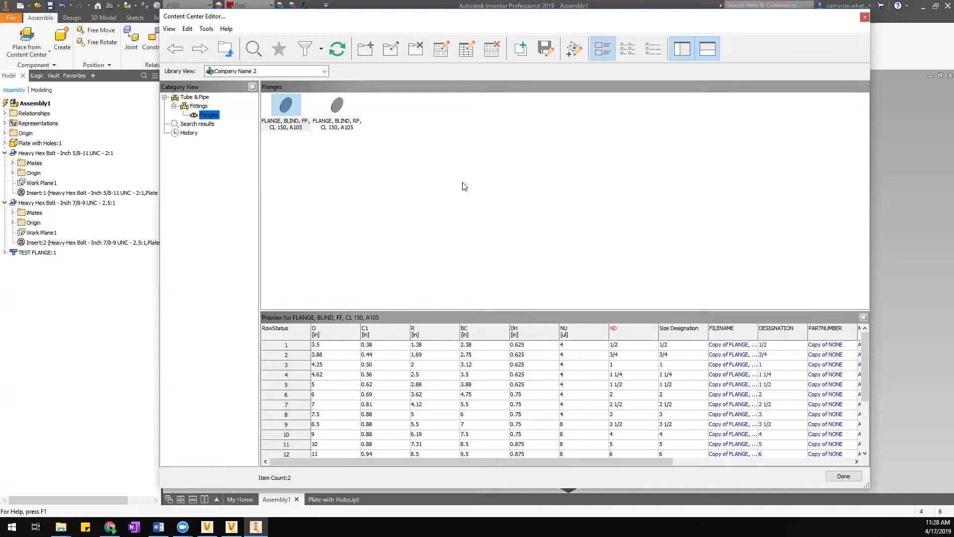
{"action": "left_click", "coordinate": [428, 201]}
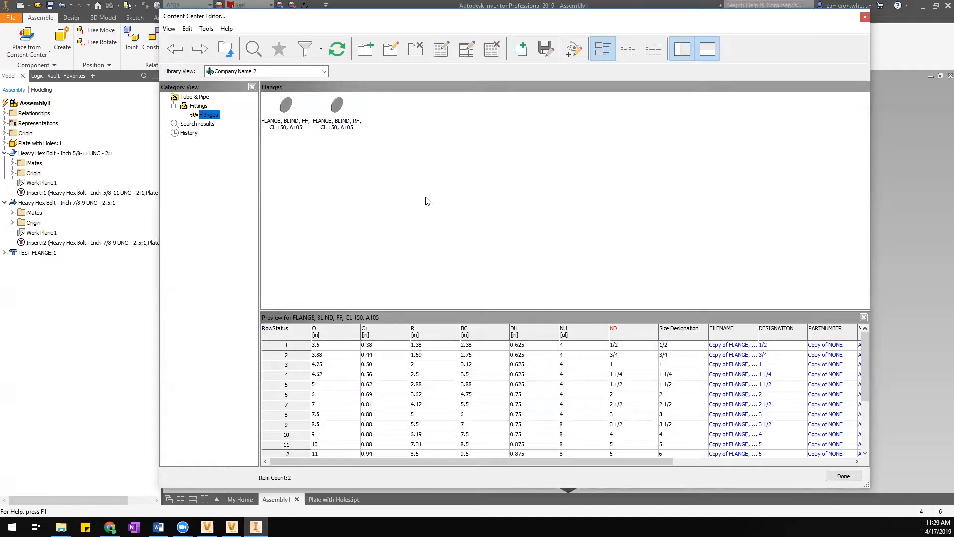
Place a size 10 FLANGE, BLIND, FF, CL 150, A105 from Content Center and move it beside the plate.
{"action": "left_click", "coordinate": [843, 477]}
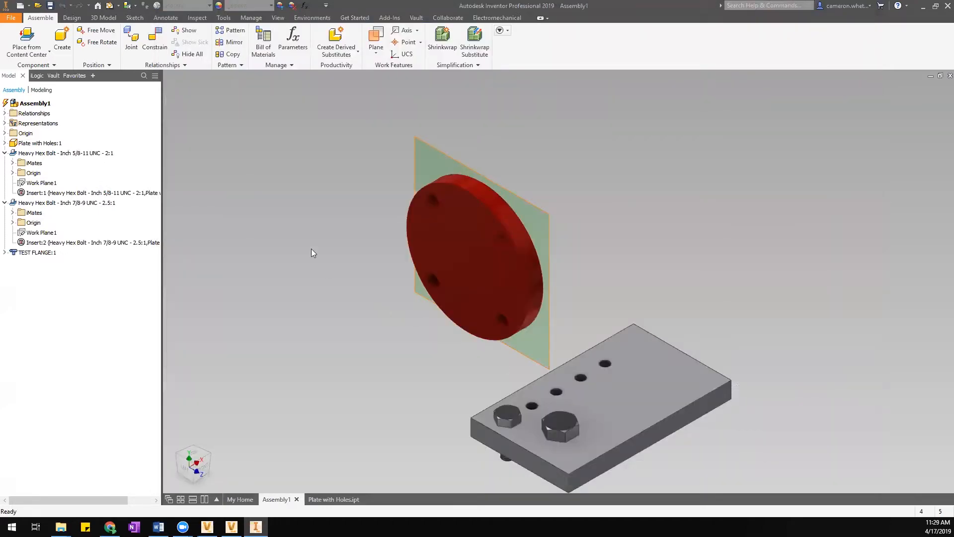
{"action": "left_click", "coordinate": [27, 41]}
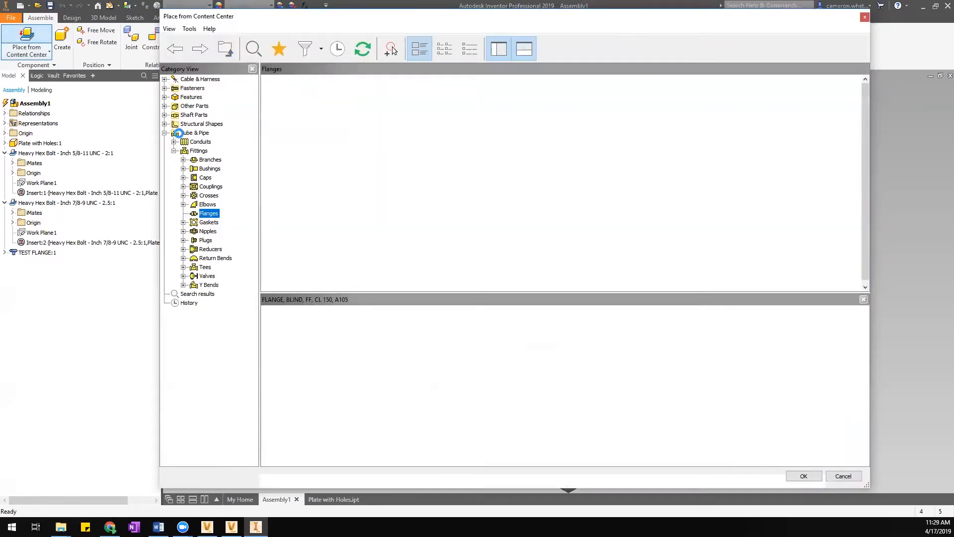
{"action": "double_click", "coordinate": [549, 263]}
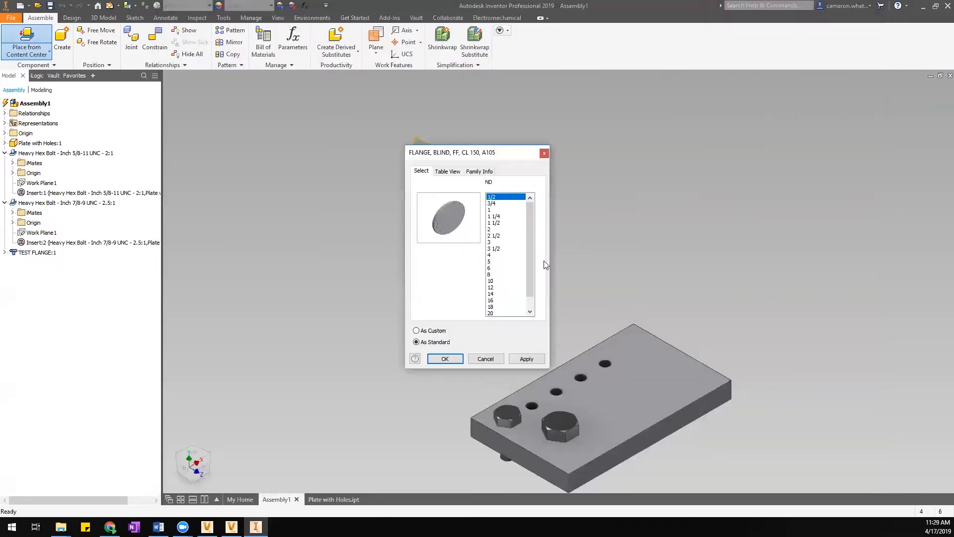
{"action": "left_click", "coordinate": [498, 281]}
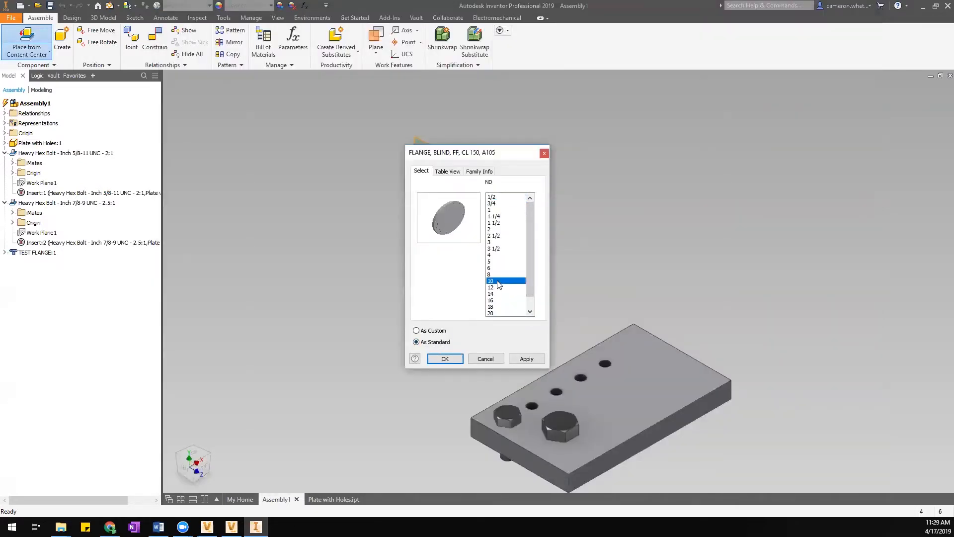
{"action": "left_click", "coordinate": [444, 359]}
{"action": "scroll", "coordinate": [759, 186], "scroll_direction": "down", "scroll_amount": 2}
{"action": "right_click", "coordinate": [762, 197]}
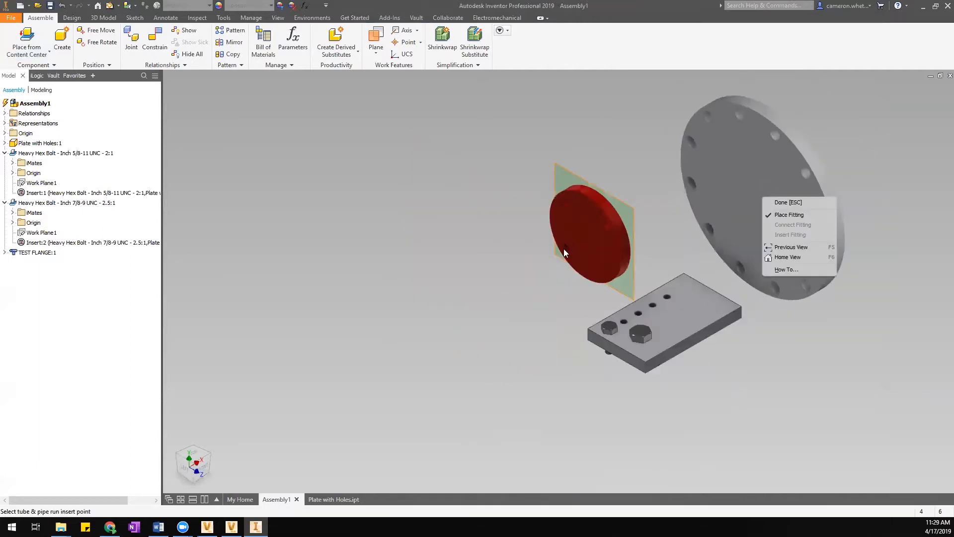
{"action": "left_click", "coordinate": [816, 144]}
{"action": "right_click", "coordinate": [684, 147]}
{"action": "left_click", "coordinate": [698, 149]}
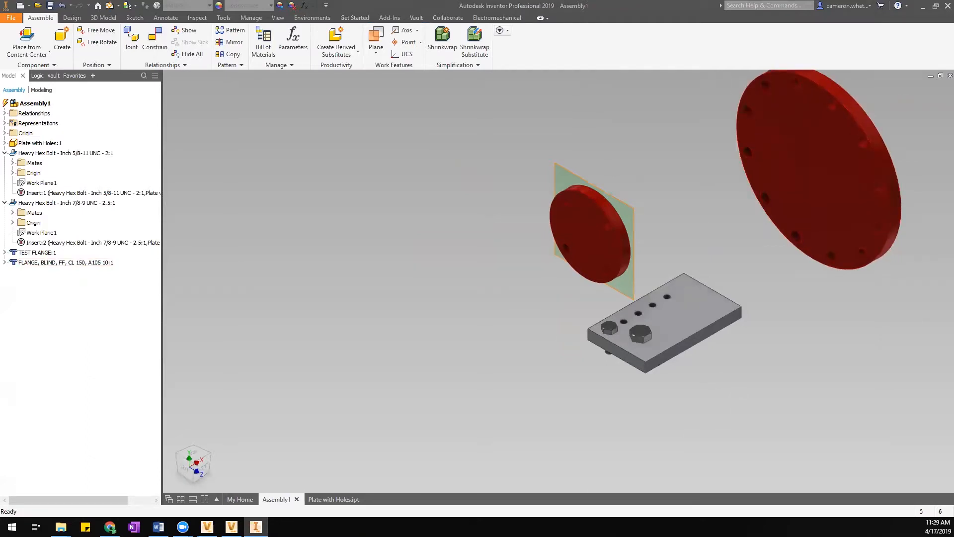
{"action": "left_click", "coordinate": [210, 454]}
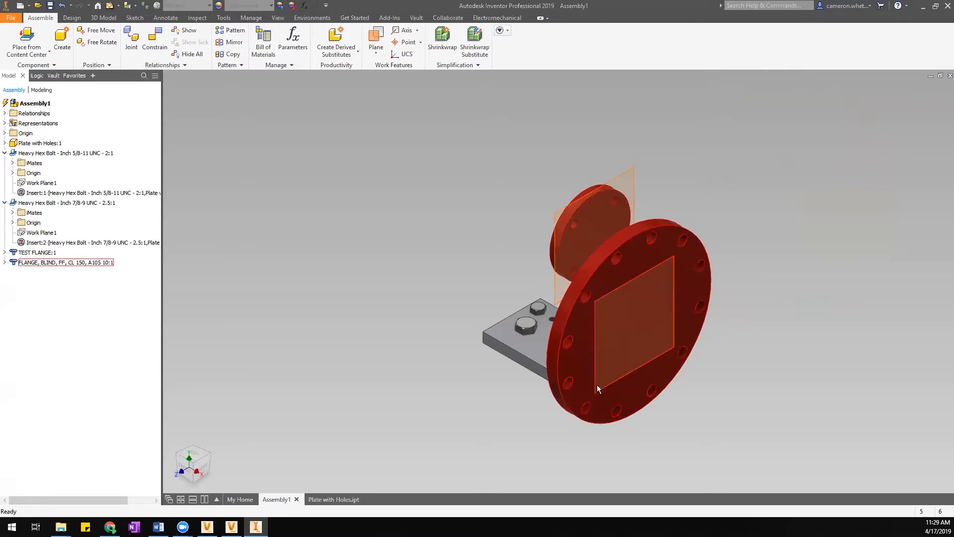
{"action": "left_click_drag", "start_coordinate": [630, 260], "coordinate": [695, 146]}
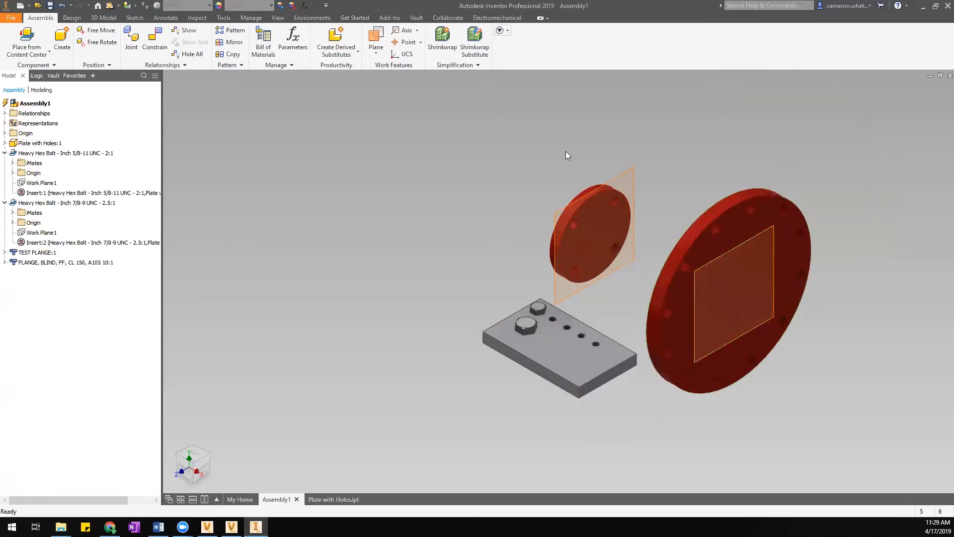
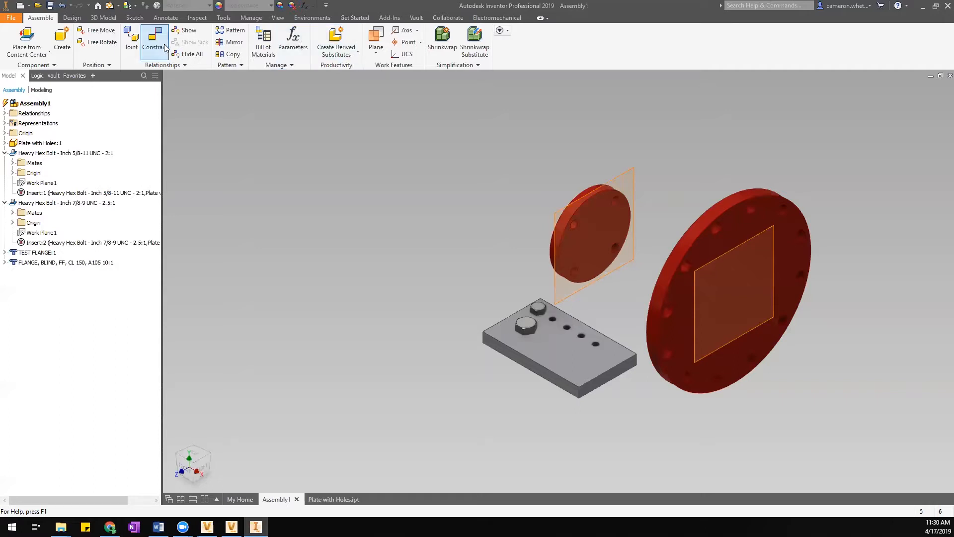
Open the FLANGE, BLIND, FF, CL 150, A105 family table in Content Center Editor and start a new column.
{"action": "left_click", "coordinate": [223, 18]}
{"action": "left_click", "coordinate": [251, 17]}
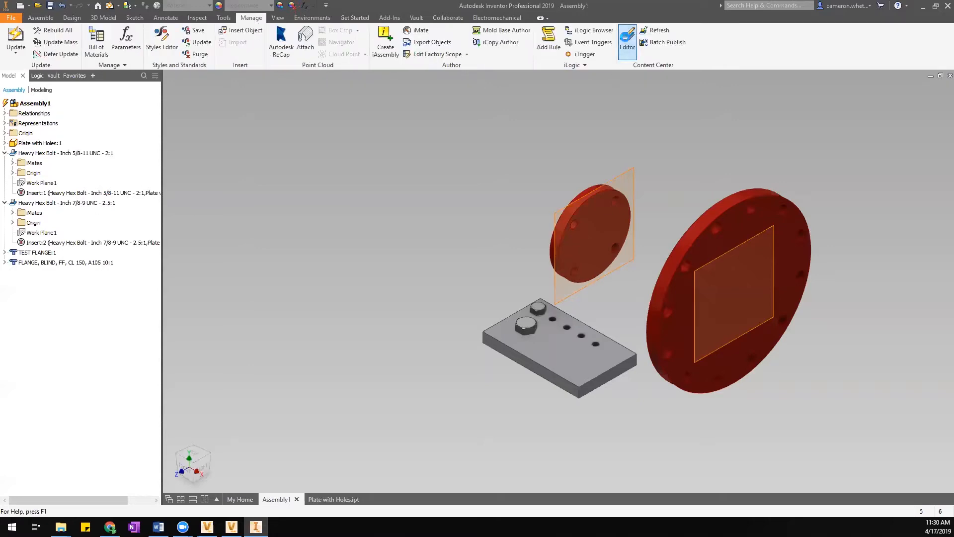
{"action": "left_click", "coordinate": [626, 40]}
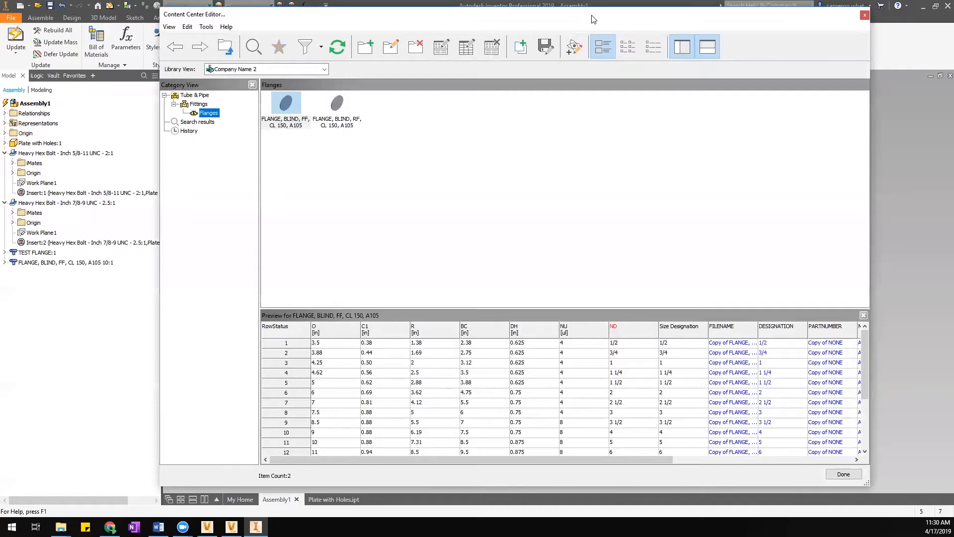
{"action": "right_click", "coordinate": [286, 102]}
{"action": "left_click", "coordinate": [317, 115]}
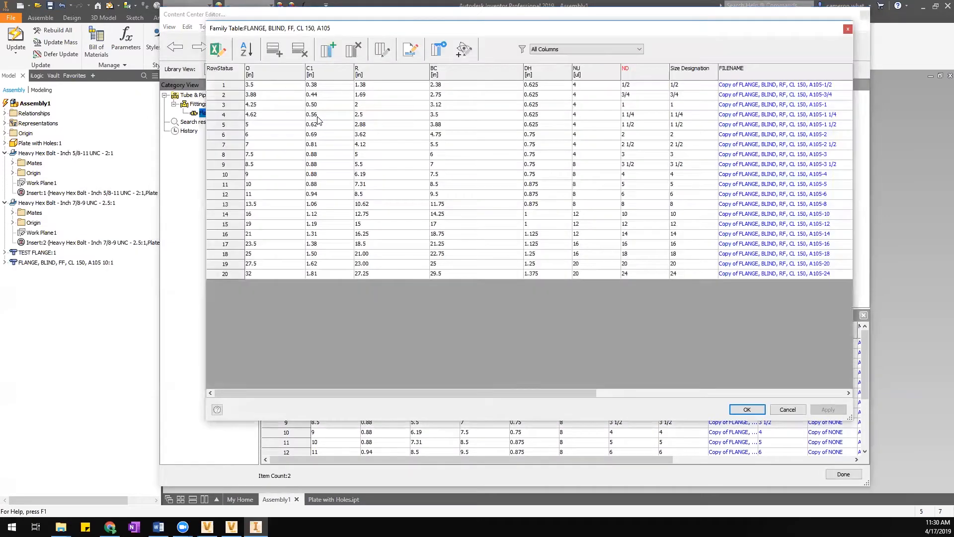
{"action": "left_click_drag", "start_coordinate": [458, 394], "coordinate": [711, 398]}
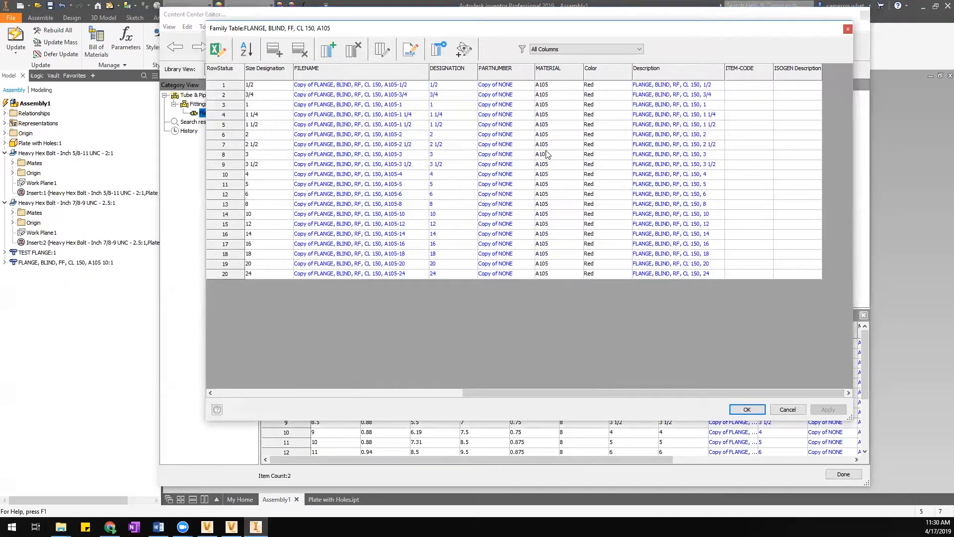
{"action": "left_click", "coordinate": [328, 49]}
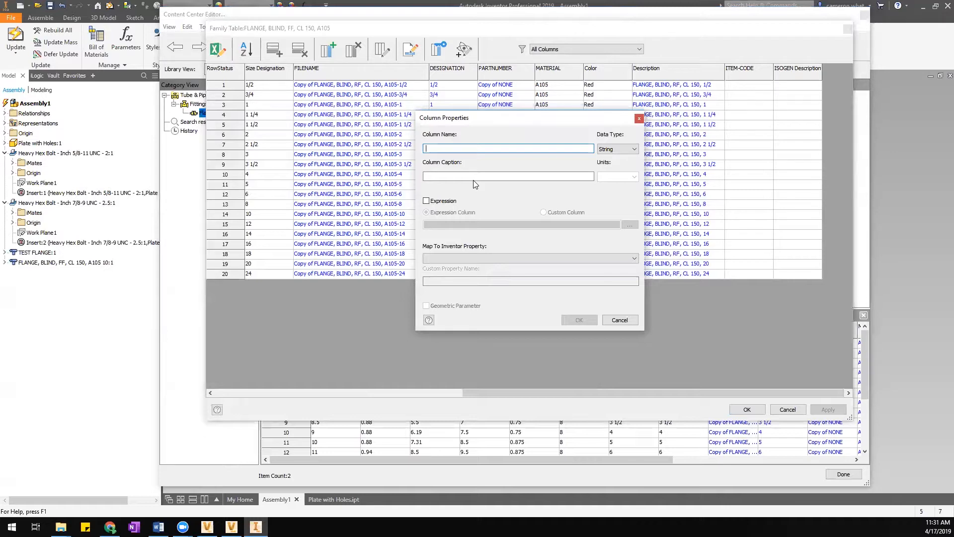
Define the new column as TEST with Real data type and inch units.
{"action": "type", "text": "TEST"}
{"action": "left_click", "coordinate": [628, 149]}
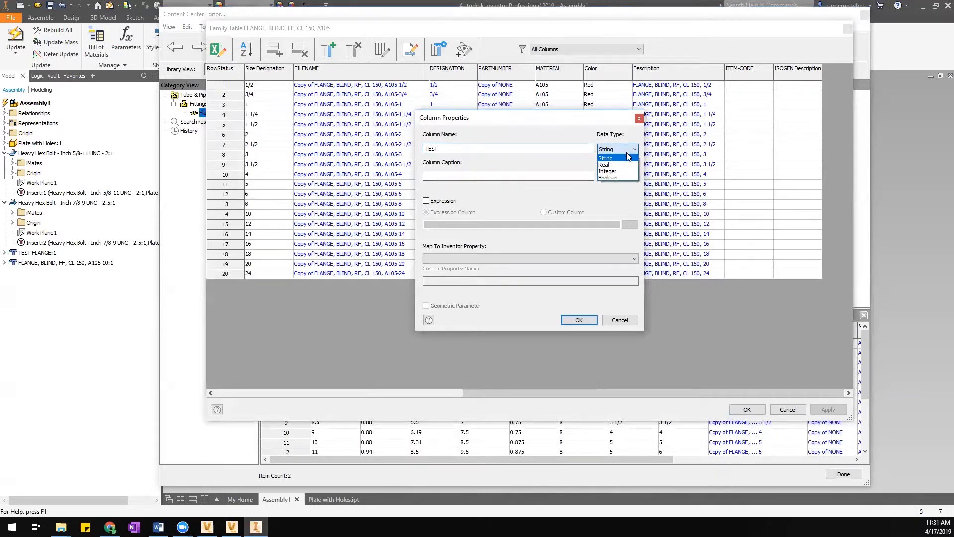
{"action": "left_click", "coordinate": [626, 165]}
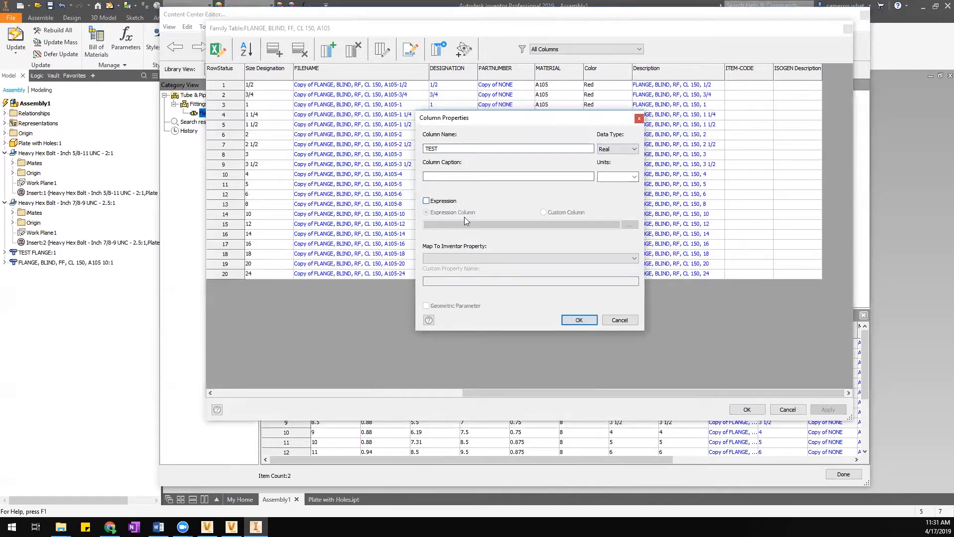
{"action": "left_click", "coordinate": [635, 177]}
{"action": "left_click_drag", "start_coordinate": [633, 201], "coordinate": [632, 262]}
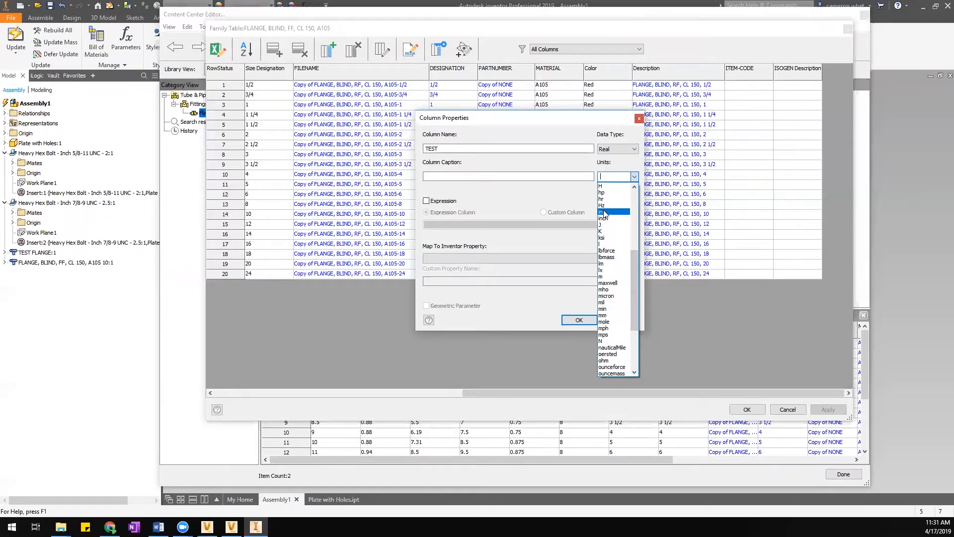
{"action": "left_click", "coordinate": [603, 213]}
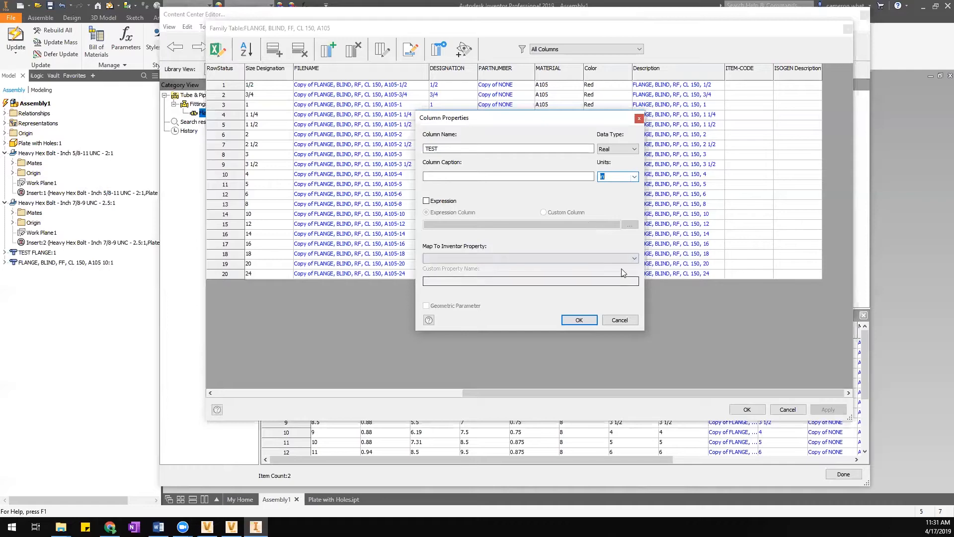
Create the TEST column, fill every row with 2, and publish the family table.
{"action": "left_click", "coordinate": [581, 325]}
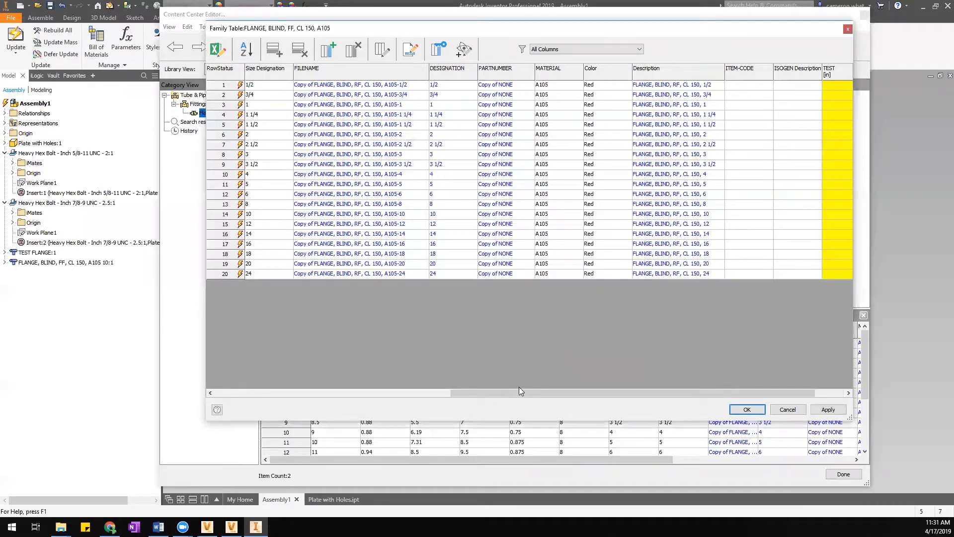
{"action": "left_click_drag", "start_coordinate": [484, 393], "coordinate": [558, 392]}
{"action": "left_click", "coordinate": [789, 85]}
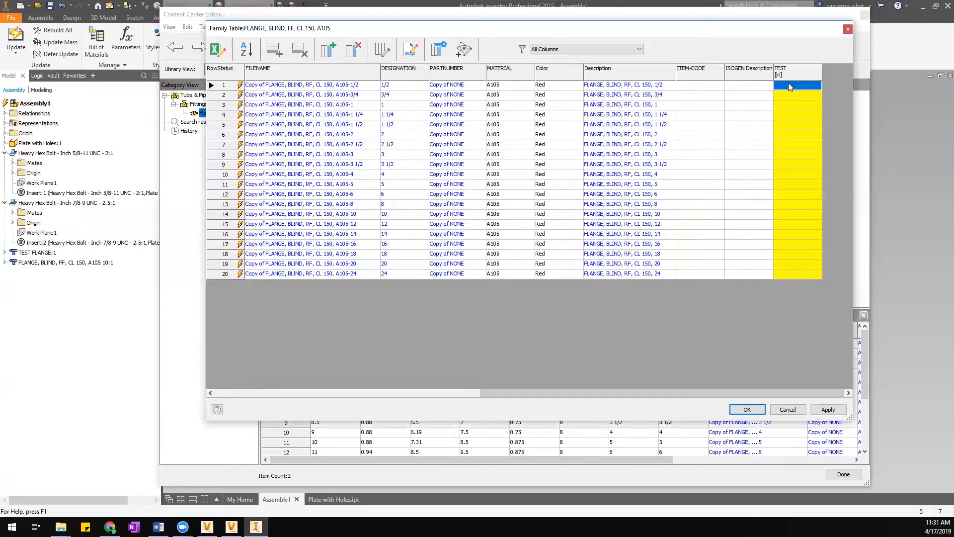
{"action": "type", "text": "2"}
{"action": "left_click", "coordinate": [791, 96]}
{"action": "left_click_drag", "start_coordinate": [801, 94], "coordinate": [795, 276]}
{"action": "key", "text": "ctrl+v"}
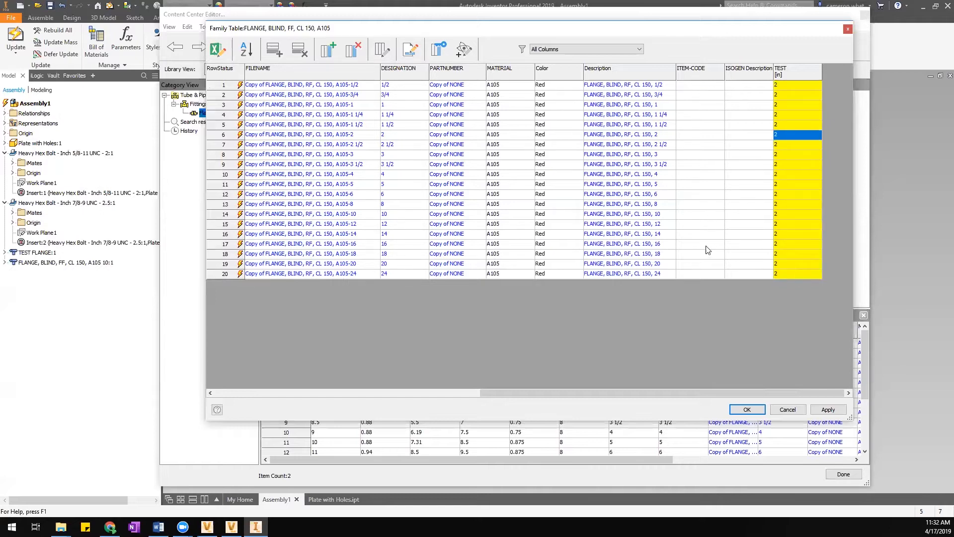
{"action": "left_click", "coordinate": [804, 214]}
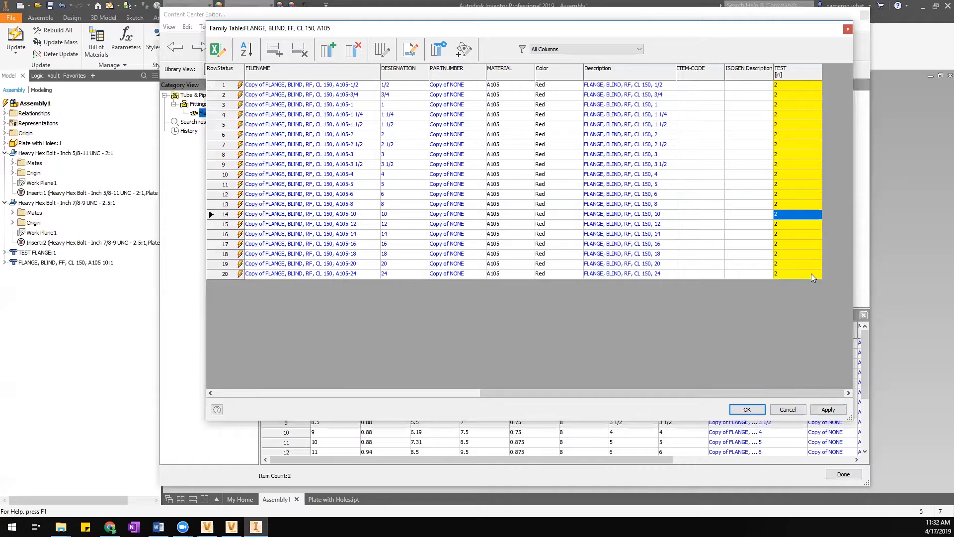
{"action": "left_click", "coordinate": [747, 410]}
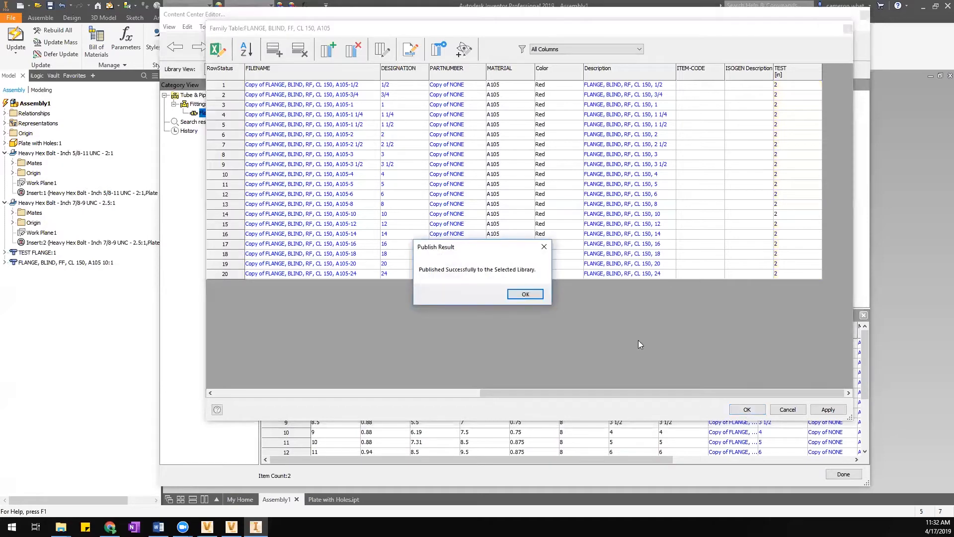
{"action": "left_click", "coordinate": [526, 294]}
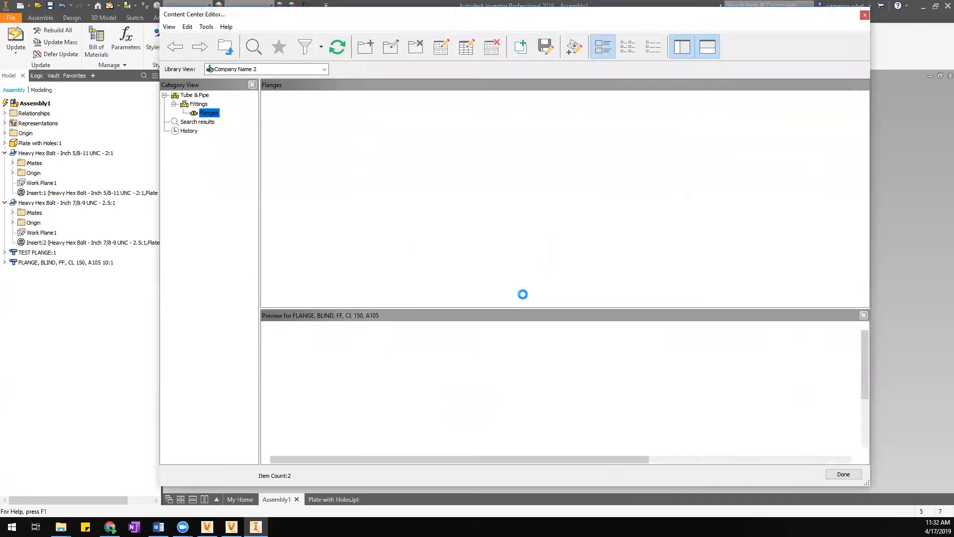
Open Family Properties for the FF blind flange and review its family and FLANGE folder names.
{"action": "right_click", "coordinate": [289, 109]}
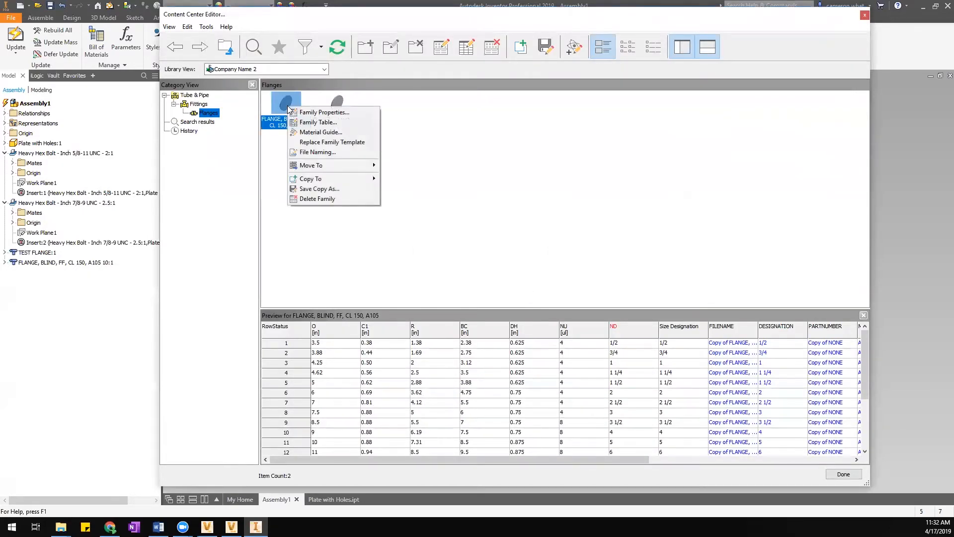
{"action": "left_click", "coordinate": [318, 113]}
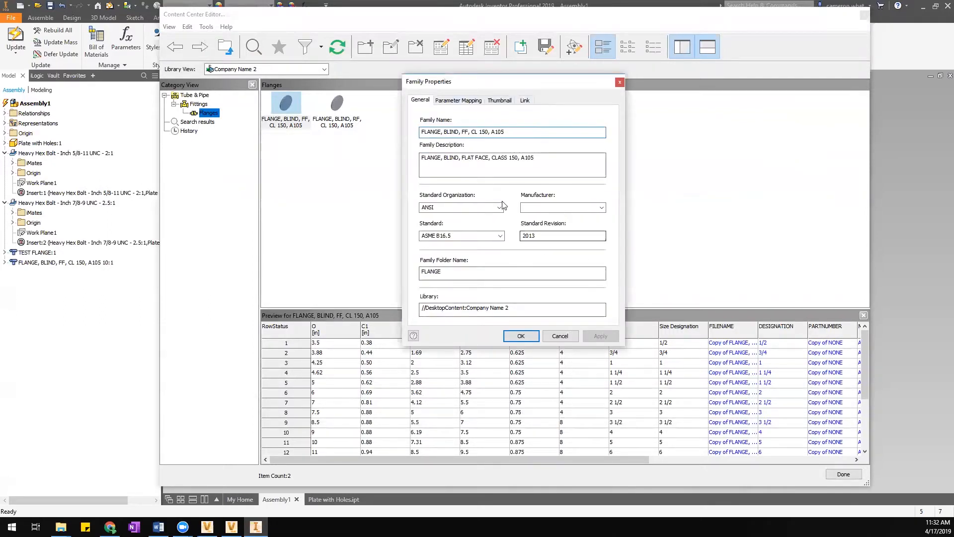
{"action": "left_click_drag", "start_coordinate": [424, 132], "coordinate": [547, 130]}
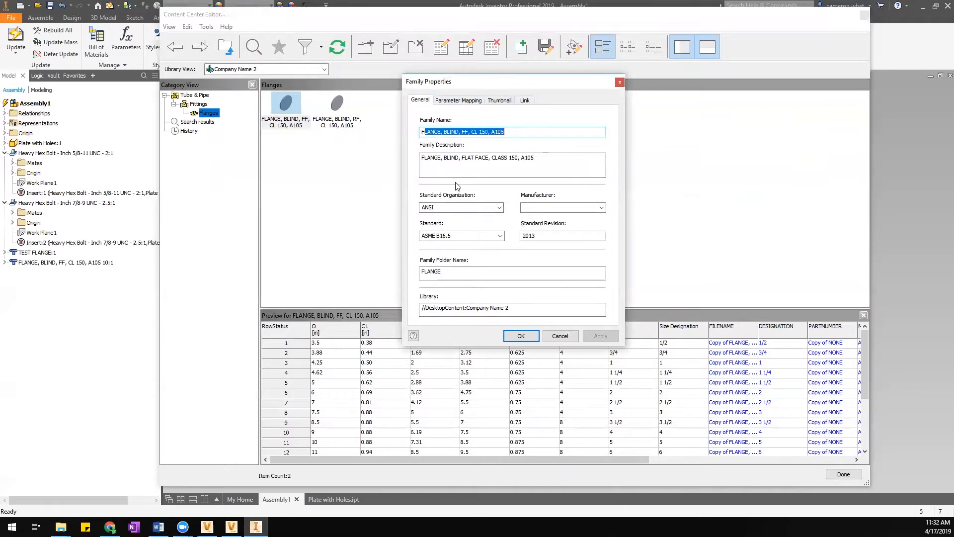
{"action": "left_click_drag", "start_coordinate": [447, 276], "coordinate": [341, 276]}
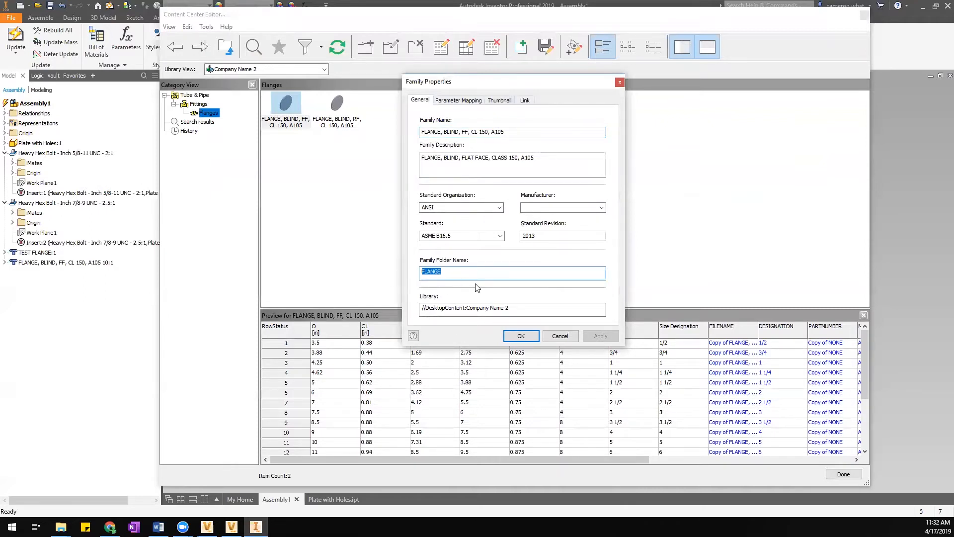
{"action": "left_click_drag", "start_coordinate": [518, 133], "coordinate": [409, 144]}
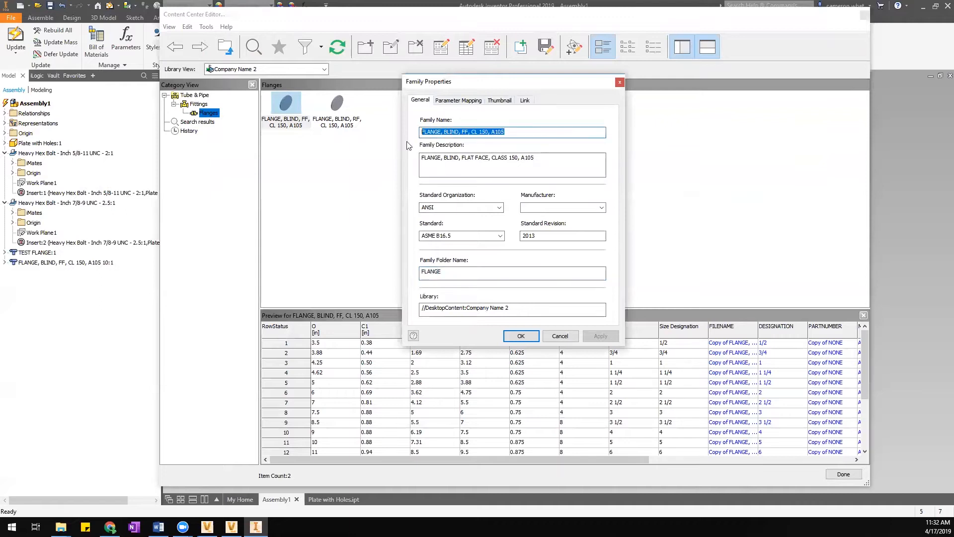
{"action": "left_click", "coordinate": [510, 137]}
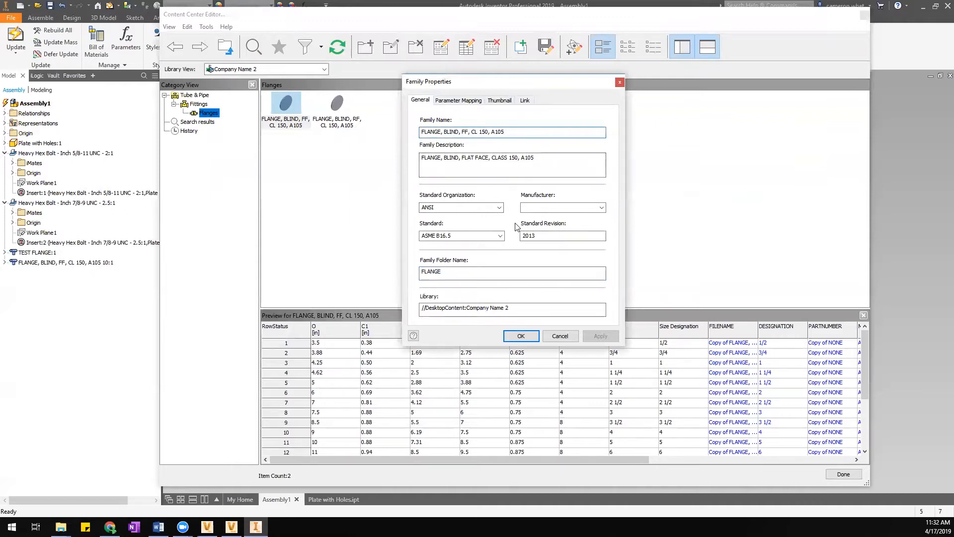
Show the Template Parameters mapping and open the parameter picker for the TEST row.
{"action": "left_click", "coordinate": [469, 101]}
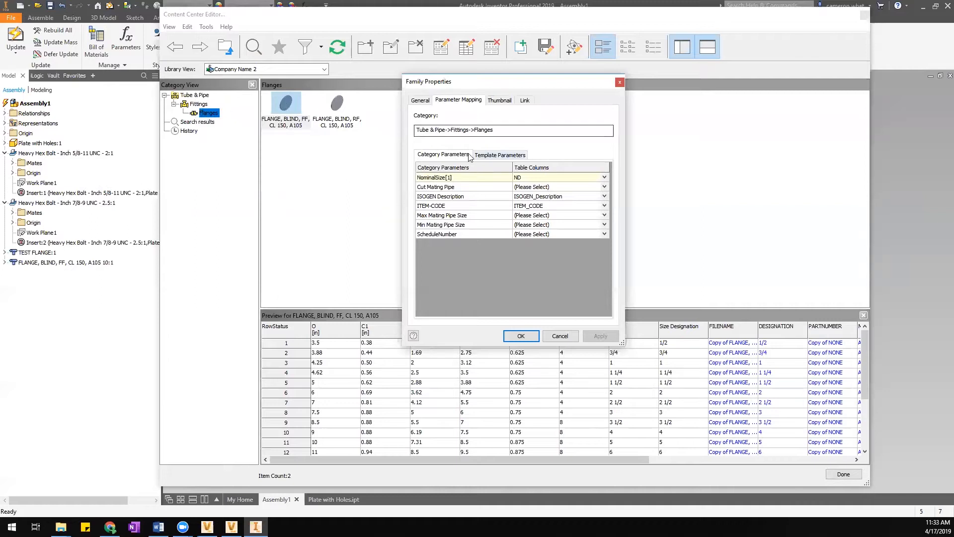
{"action": "left_click", "coordinate": [491, 155]}
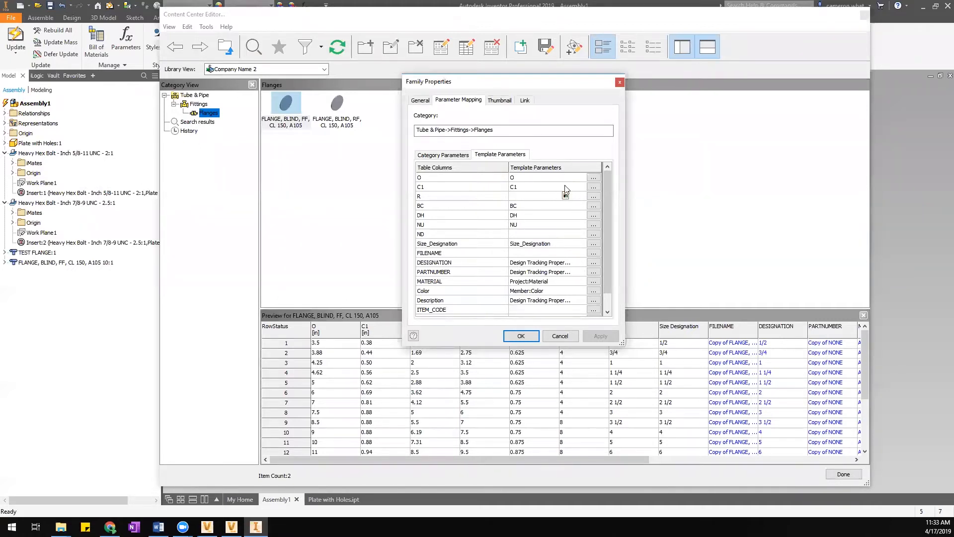
{"action": "mouse_move", "coordinate": [608, 190]}
{"action": "left_mouse_down"}
{"action": "mouse_move", "coordinate": [606, 229]}
{"action": "mouse_move", "coordinate": [604, 197]}
{"action": "left_mouse_up"}
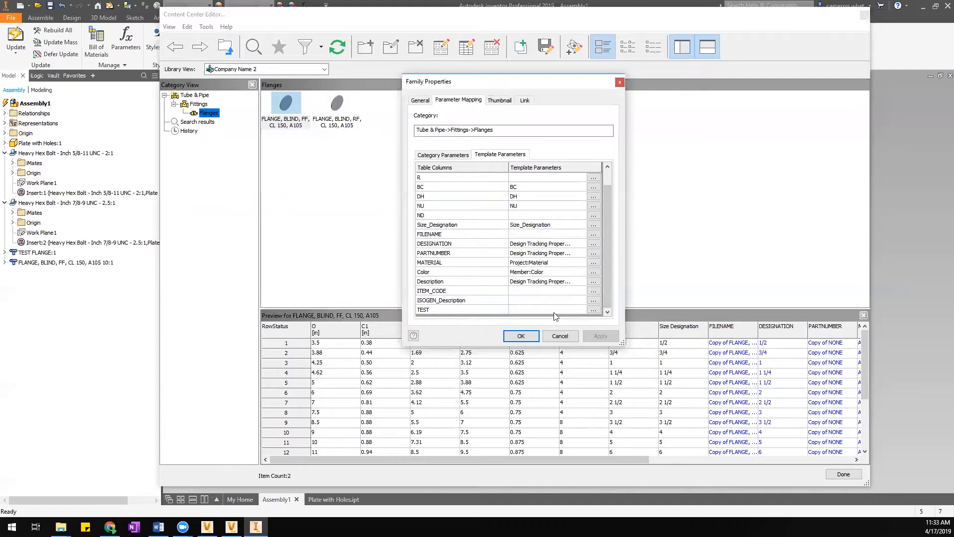
{"action": "left_click", "coordinate": [594, 310]}
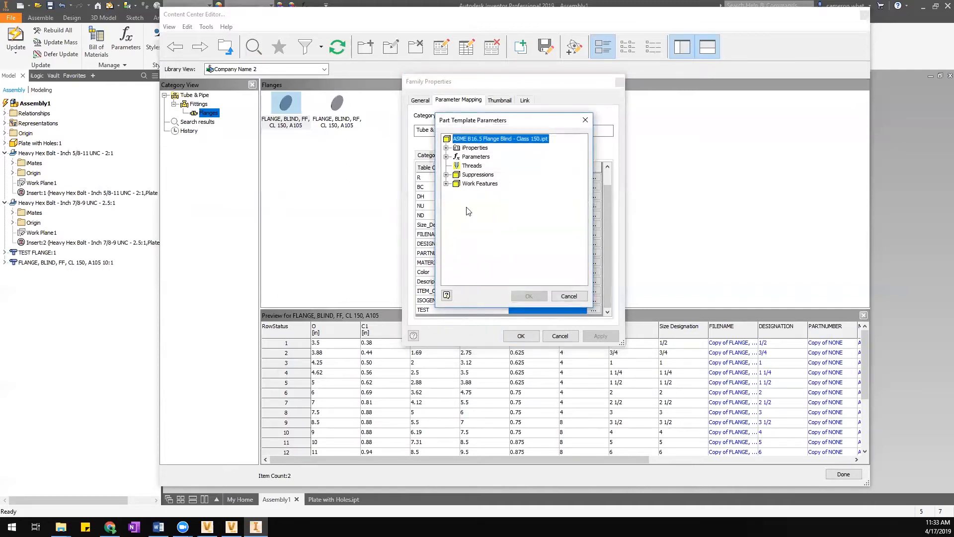
Map the TEST column to the template's User parameter TEST and save, accepting the FLANGE folder name.
{"action": "left_click", "coordinate": [447, 157]}
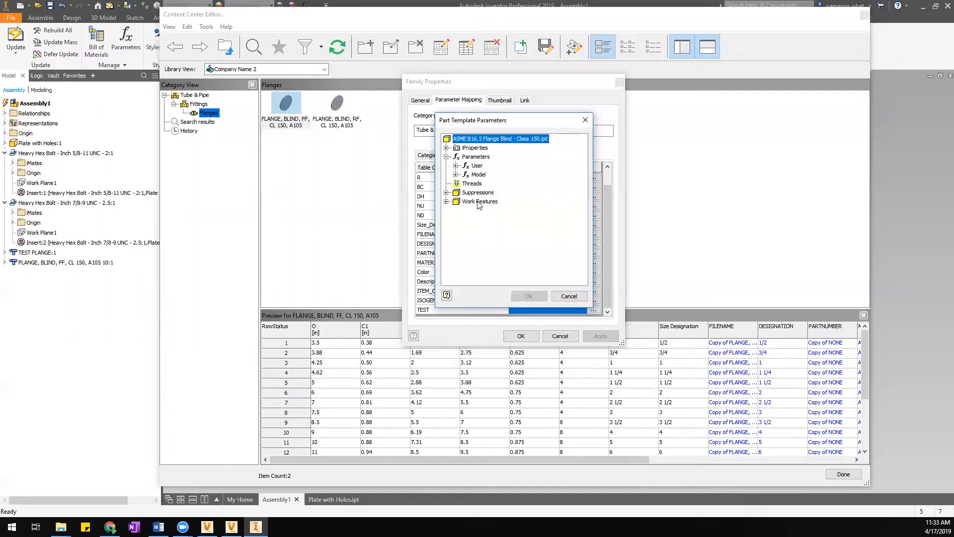
{"action": "left_click", "coordinate": [455, 166]}
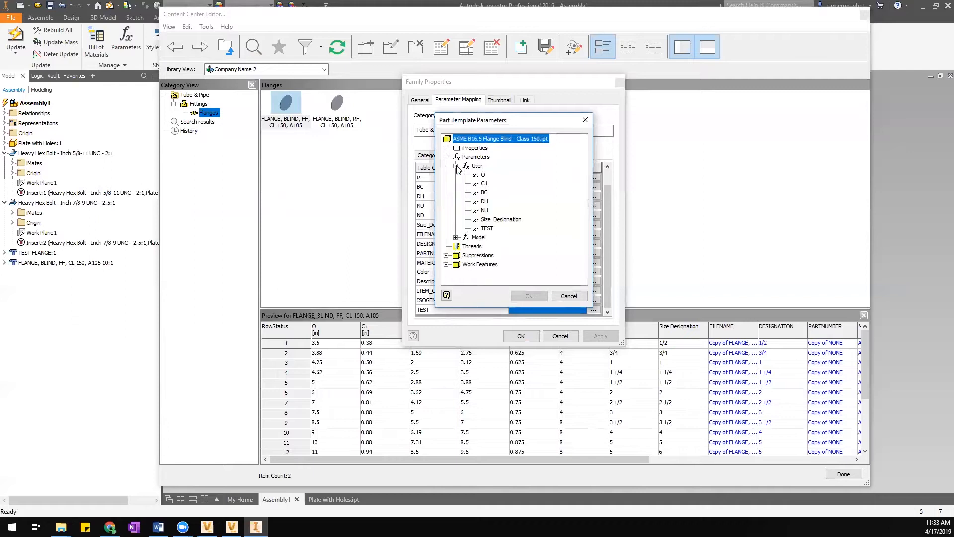
{"action": "left_click", "coordinate": [486, 229]}
{"action": "left_click", "coordinate": [528, 296]}
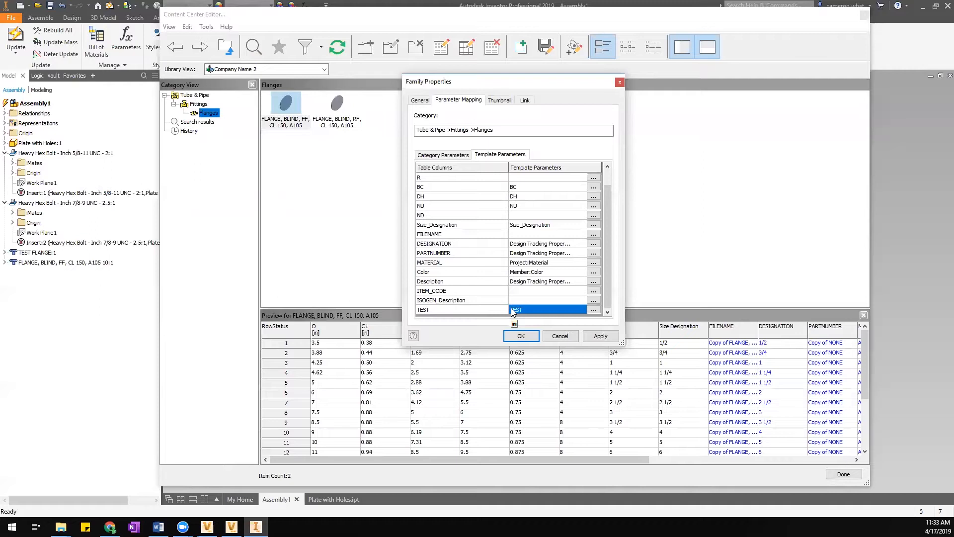
{"action": "left_click", "coordinate": [529, 338]}
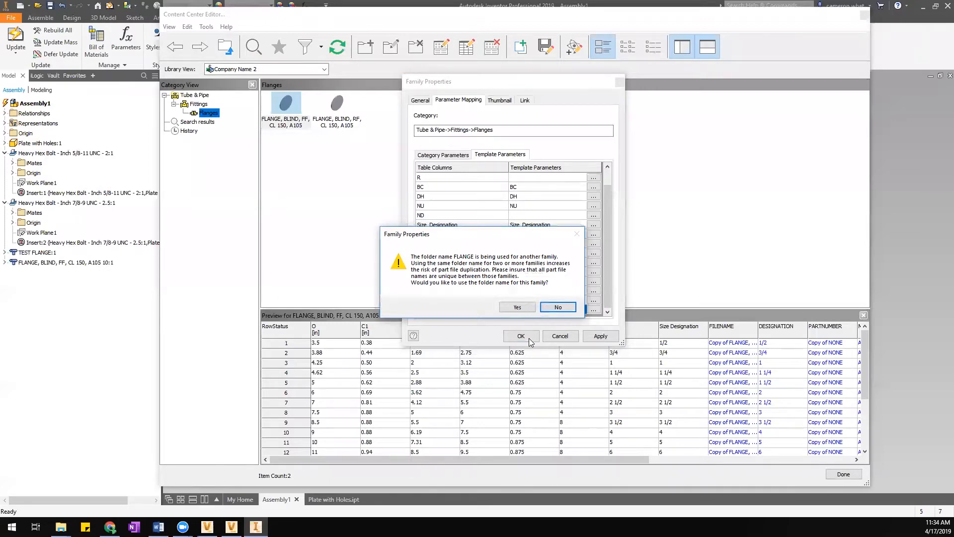
{"action": "left_click", "coordinate": [517, 307]}
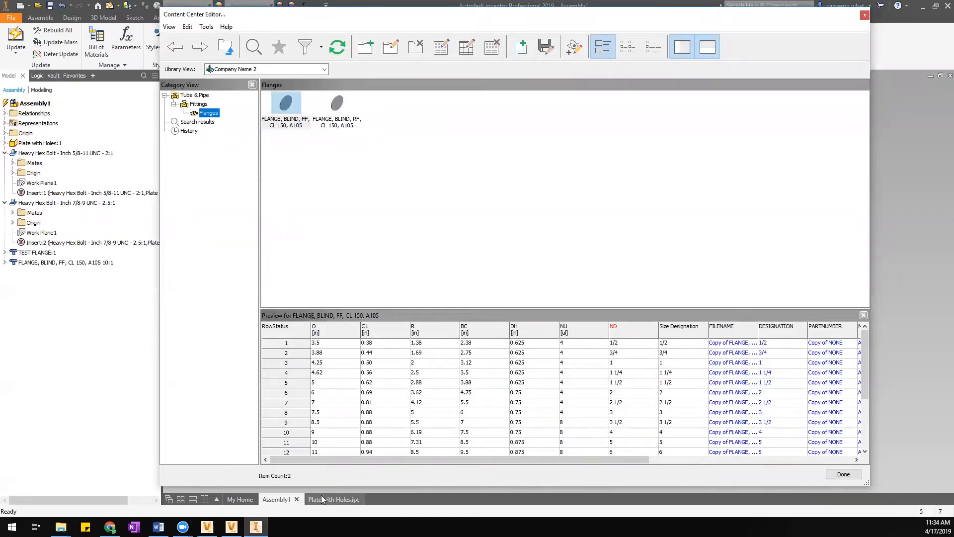
{"action": "mouse_move", "coordinate": [321, 495]}
Close Content Center Editor, open Spears Saddle Clamp-On PVC80 Single Socket.ipt from recent documents, and open its member table.
{"action": "left_click_drag", "start_coordinate": [284, 458], "coordinate": [318, 461]}
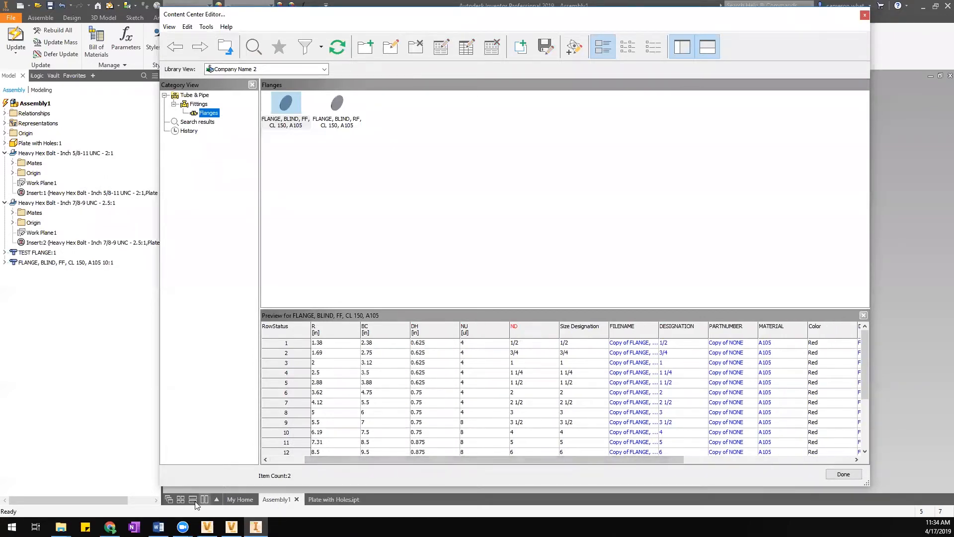
{"action": "left_click", "coordinate": [246, 500]}
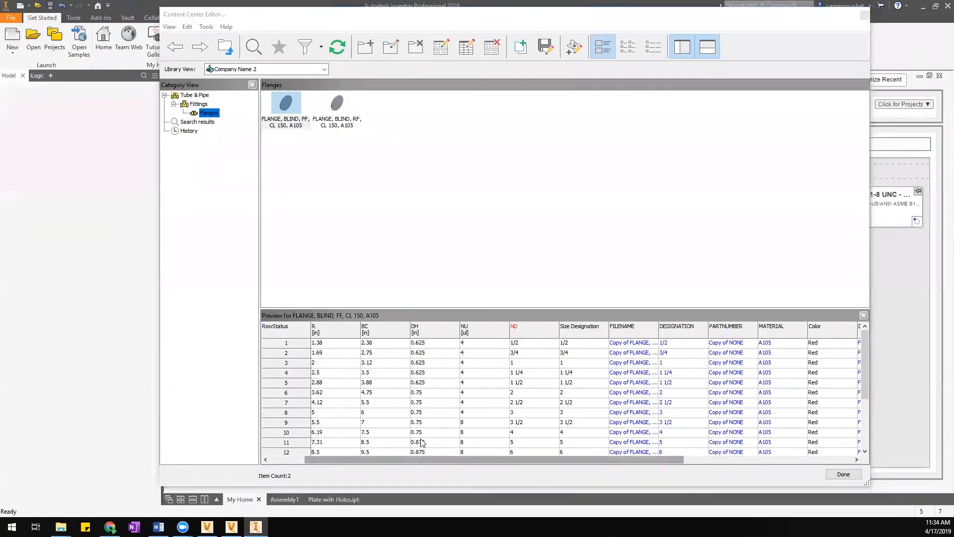
{"action": "left_click", "coordinate": [843, 474]}
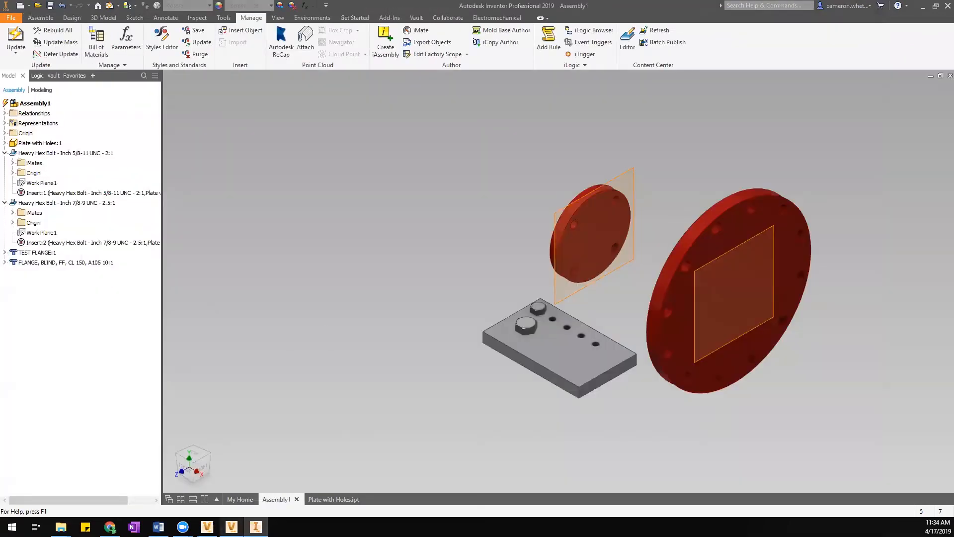
{"action": "left_click", "coordinate": [240, 499]}
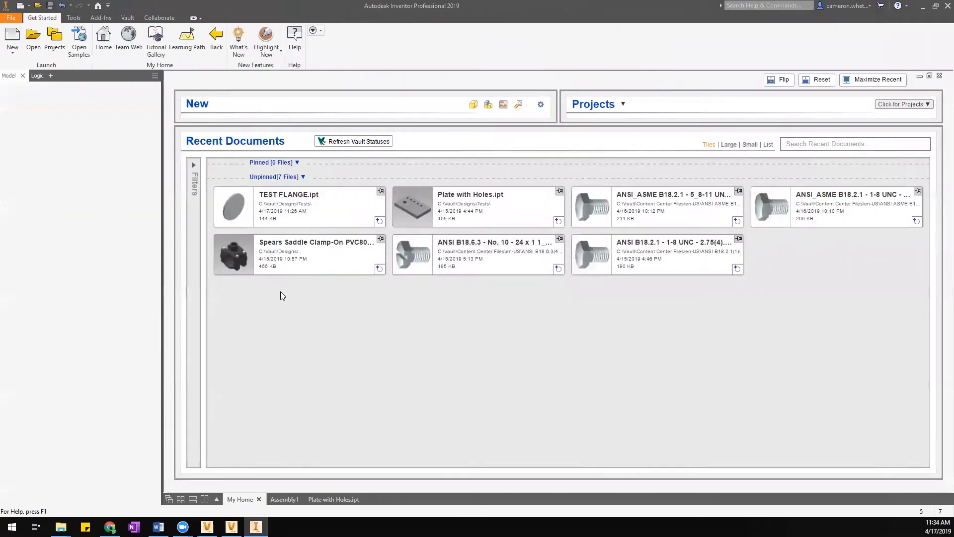
{"action": "mouse_move", "coordinate": [221, 244]}
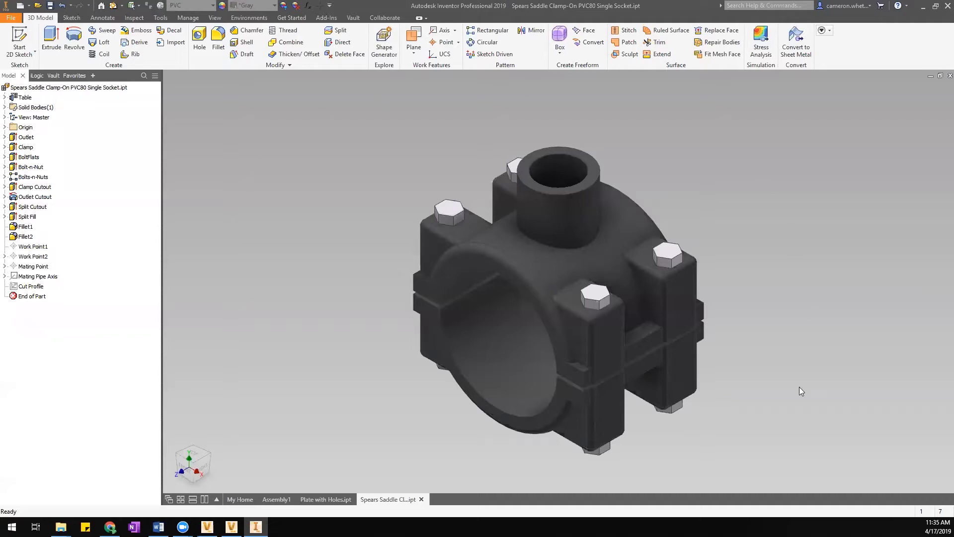
{"action": "left_click", "coordinate": [24, 97]}
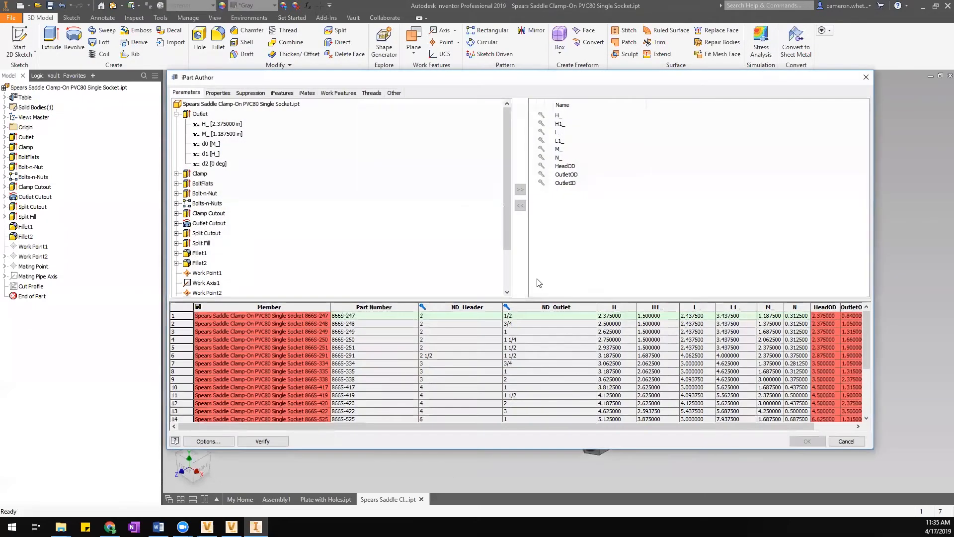
{"action": "left_click_drag", "start_coordinate": [535, 298], "coordinate": [531, 204]}
{"action": "mouse_move", "coordinate": [430, 426]}
{"action": "left_mouse_down"}
{"action": "mouse_move", "coordinate": [503, 427]}
{"action": "mouse_move", "coordinate": [431, 435]}
{"action": "left_mouse_up"}
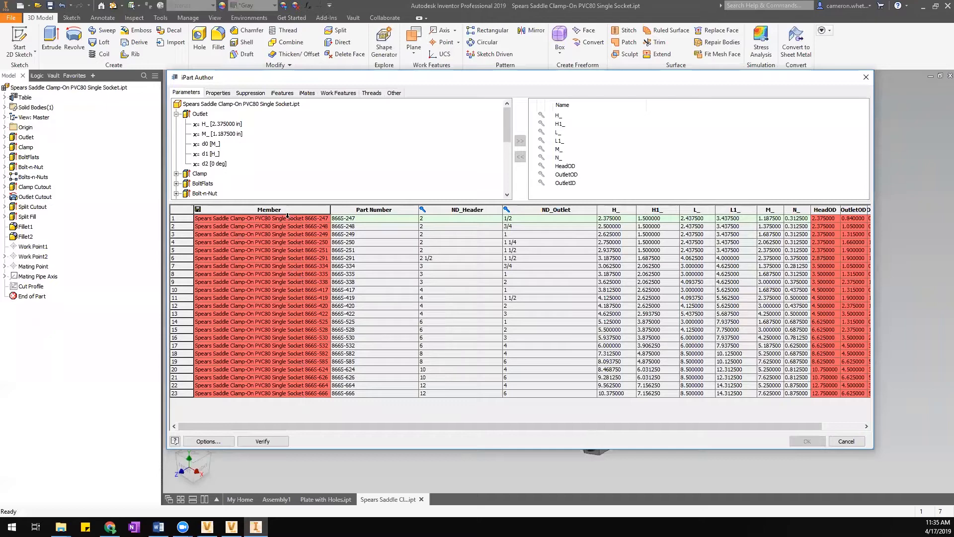
{"action": "left_click_drag", "start_coordinate": [338, 429], "coordinate": [429, 422]}
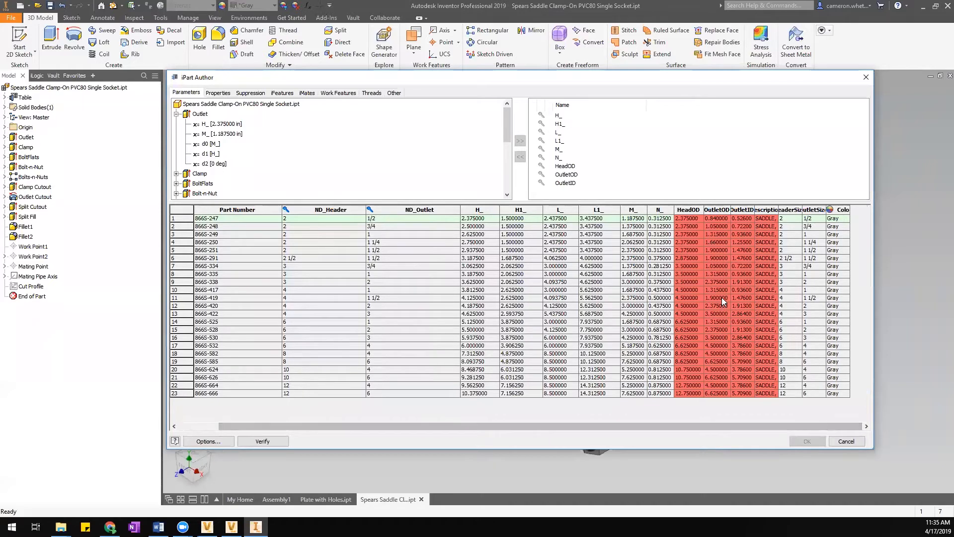
{"action": "left_click_drag", "start_coordinate": [742, 426], "coordinate": [622, 434]}
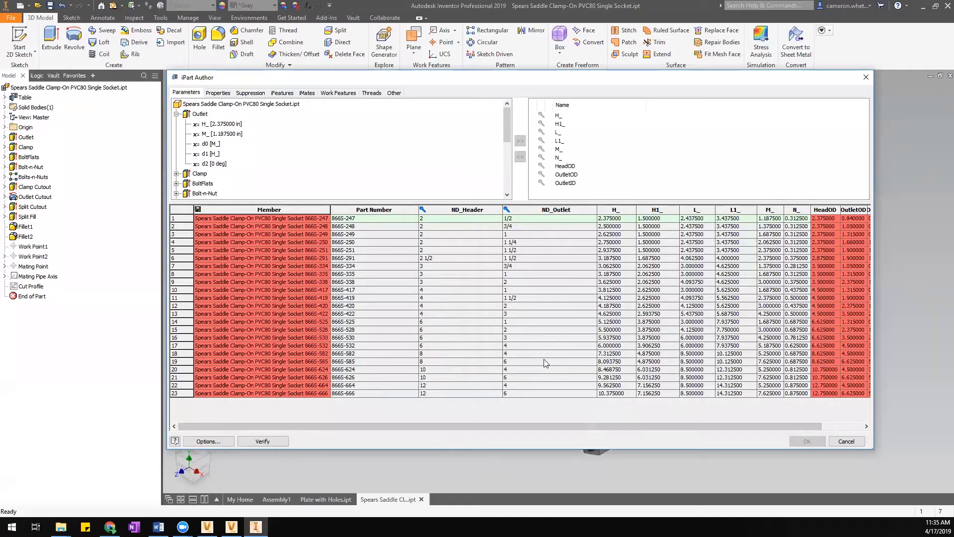
{"action": "left_click_drag", "start_coordinate": [500, 425], "coordinate": [601, 422]}
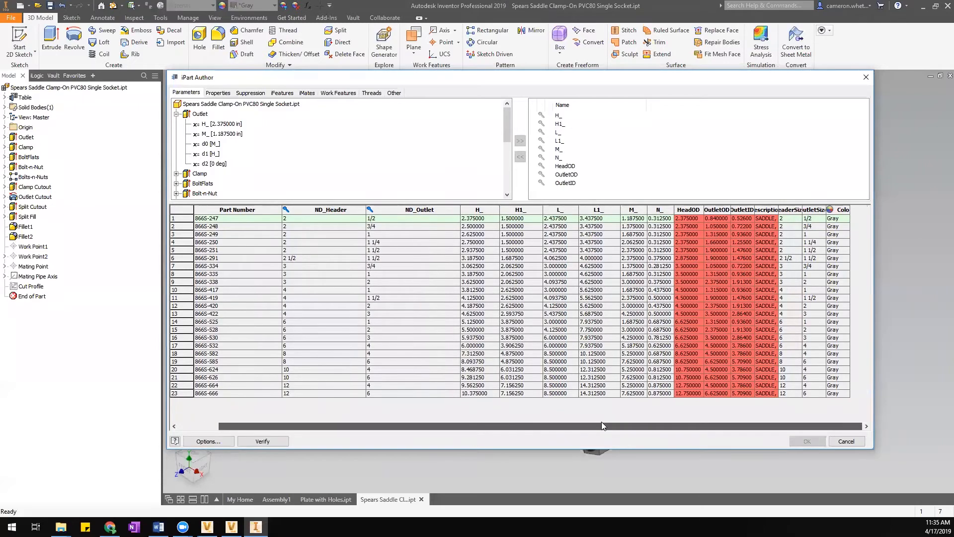
{"action": "left_click_drag", "start_coordinate": [527, 435], "coordinate": [442, 322]}
{"action": "left_click_drag", "start_coordinate": [417, 204], "coordinate": [424, 244]}
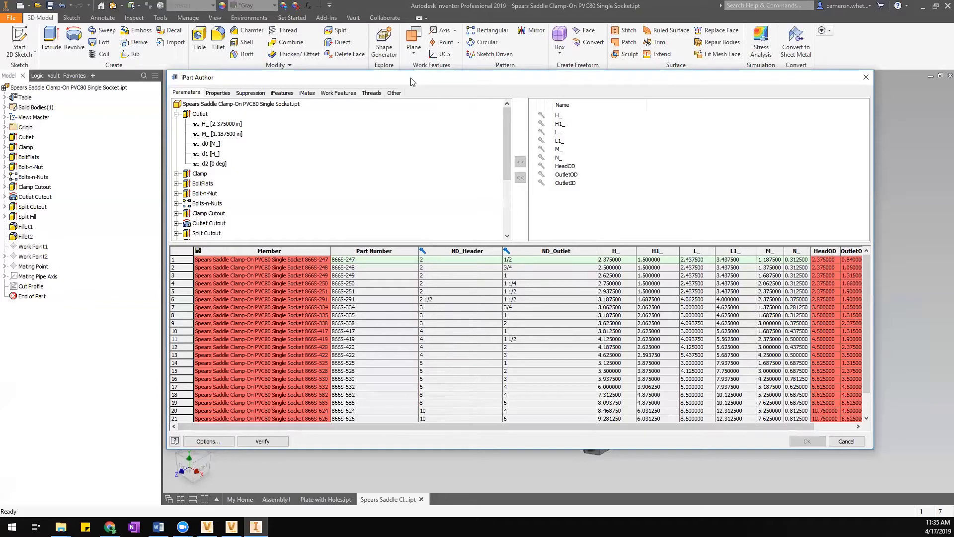
Close the member table and step through ND_Header = 2 outlet members, ending on the 1 1/2 outlet.
{"action": "left_click", "coordinate": [846, 442]}
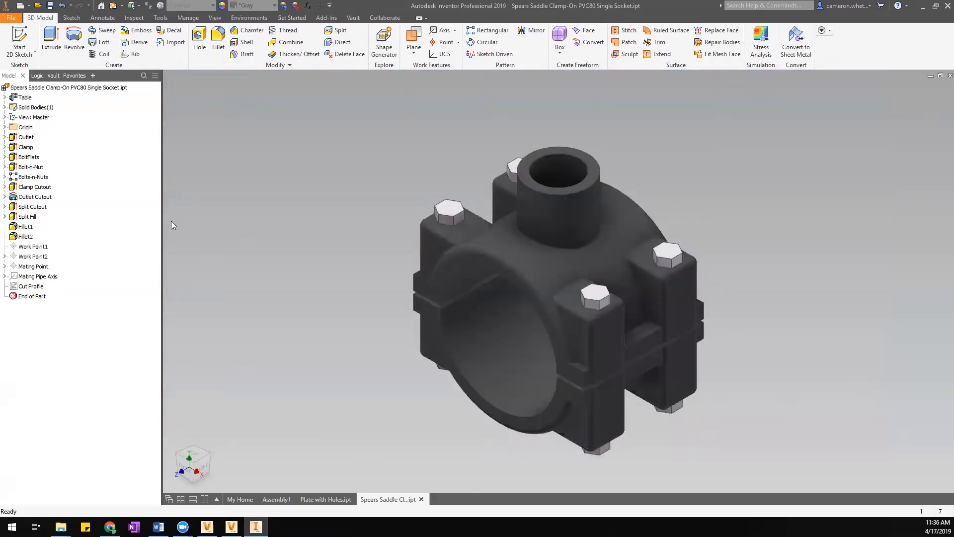
{"action": "left_click", "coordinate": [4, 97]}
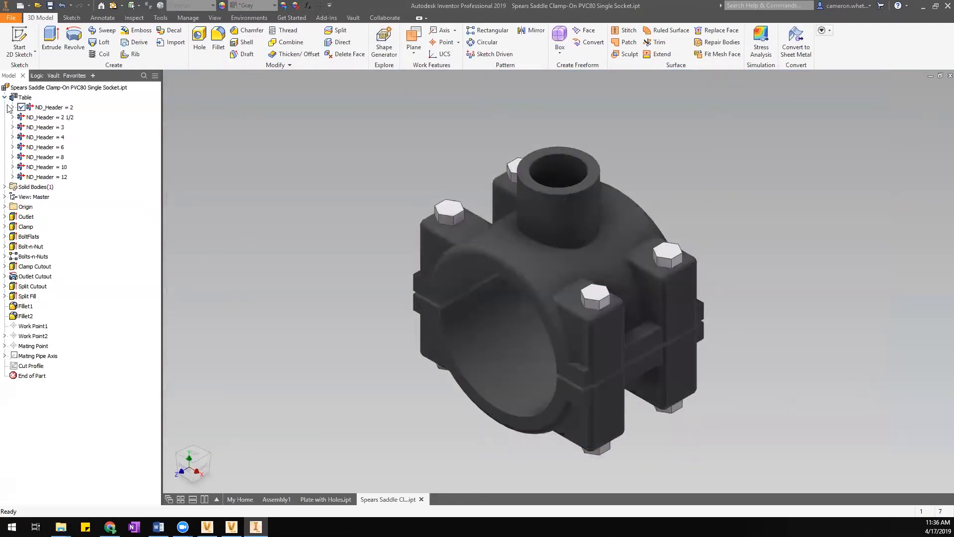
{"action": "left_click", "coordinate": [12, 107]}
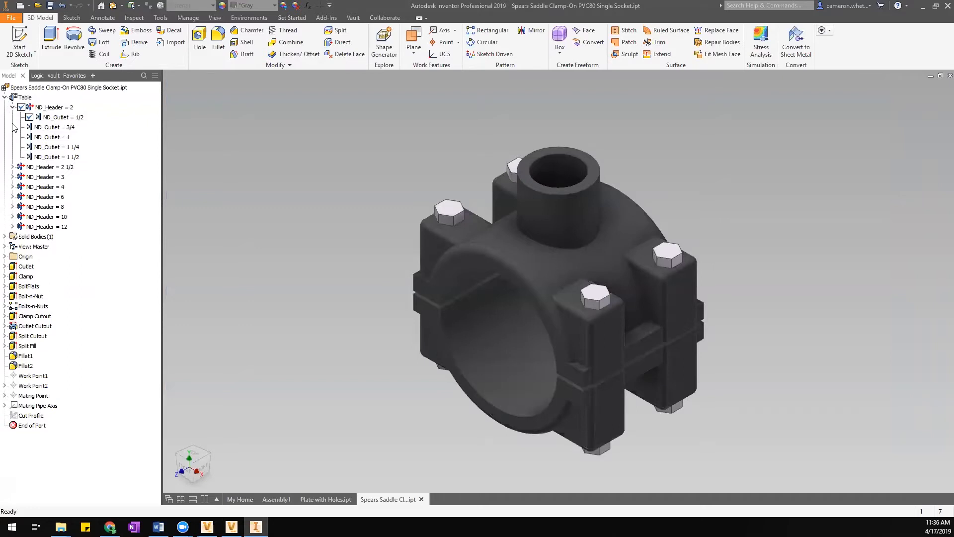
{"action": "left_click", "coordinate": [56, 128]}
{"action": "left_click", "coordinate": [72, 128]}
{"action": "double_click", "coordinate": [59, 138]}
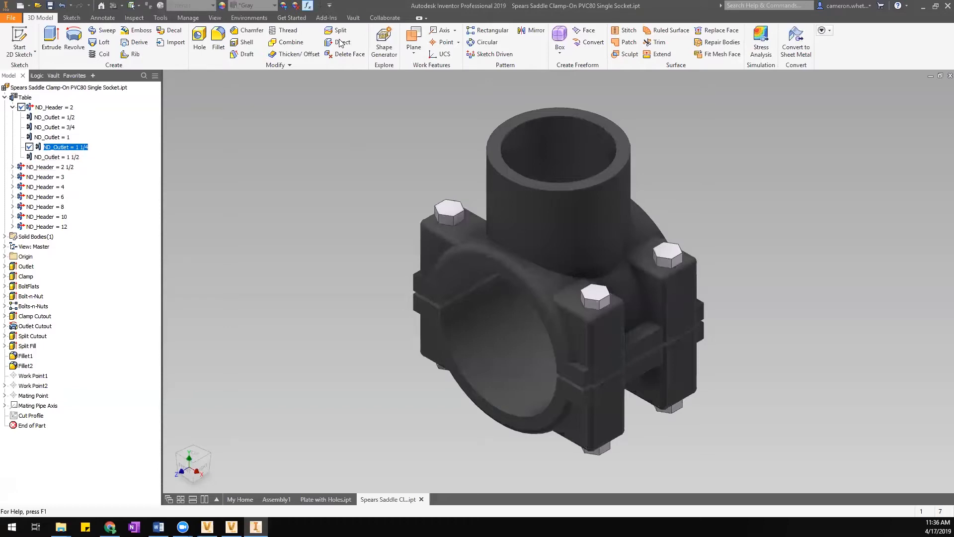
{"action": "double_click", "coordinate": [66, 157]}
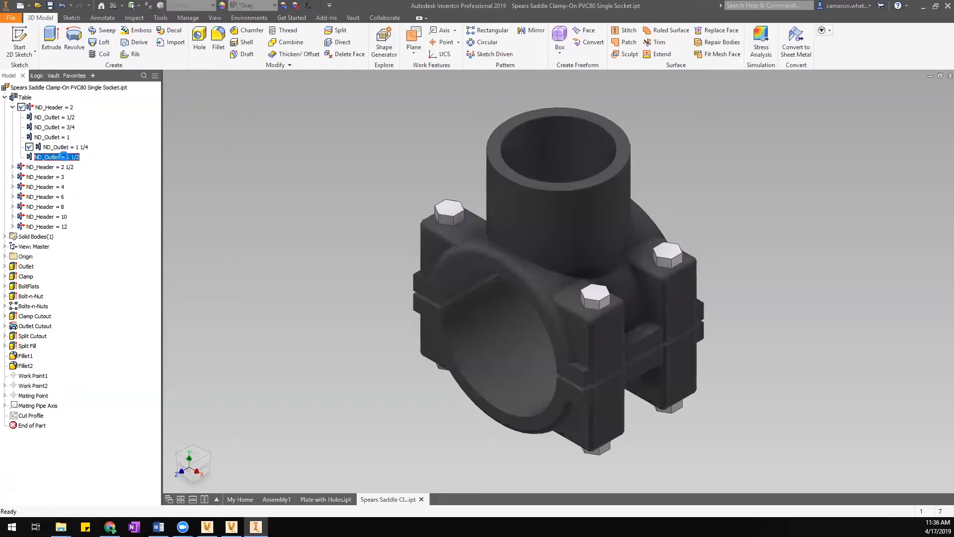
Activate header 2 1/2 with outlet 1 1/2, then ND_Header = 3 with ND_Outlet = 2.
{"action": "left_click", "coordinate": [13, 107]}
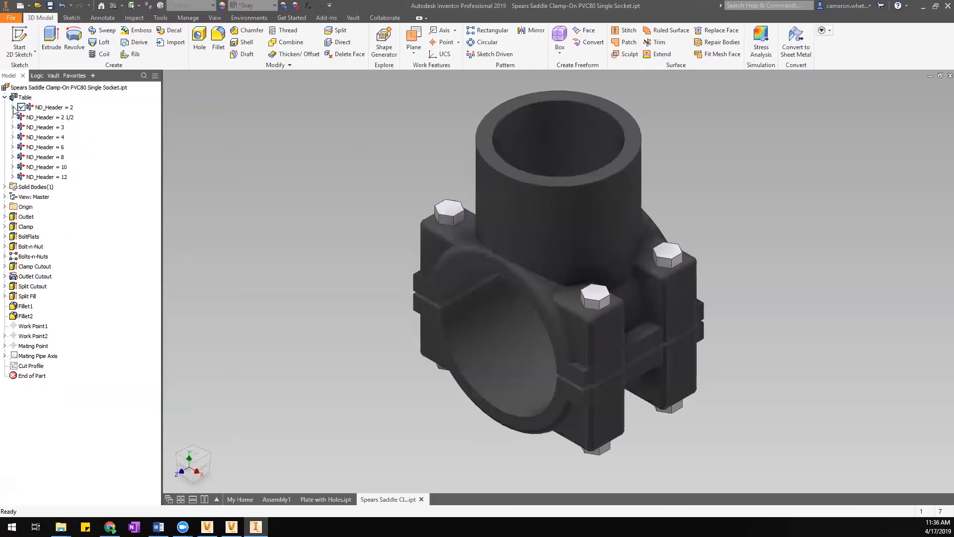
{"action": "left_click", "coordinate": [12, 117]}
{"action": "double_click", "coordinate": [37, 127]}
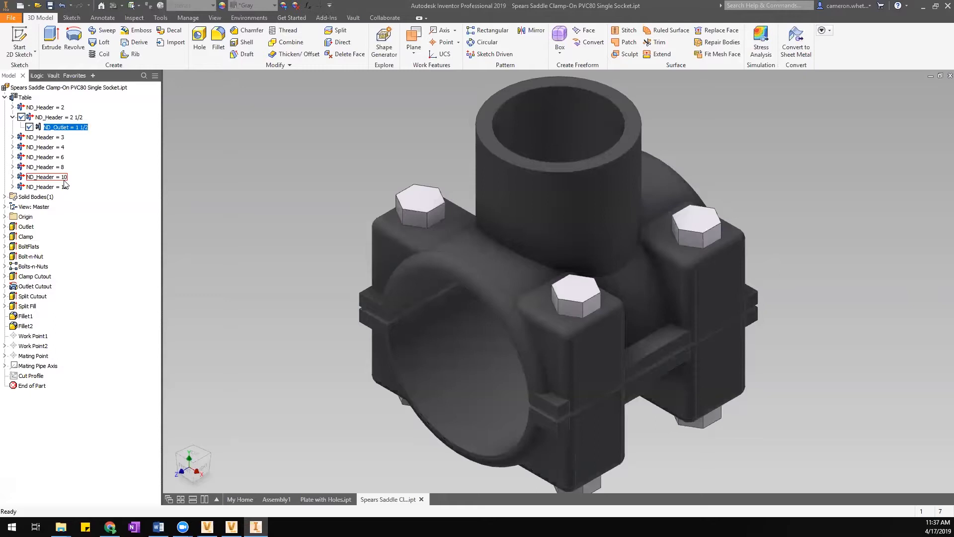
{"action": "left_click", "coordinate": [12, 137]}
{"action": "double_click", "coordinate": [49, 157]}
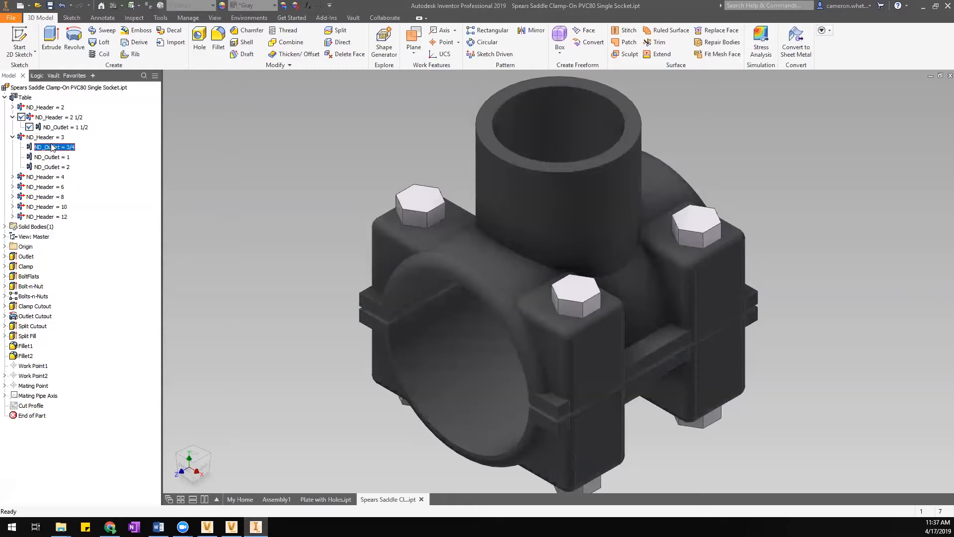
{"action": "double_click", "coordinate": [55, 157]}
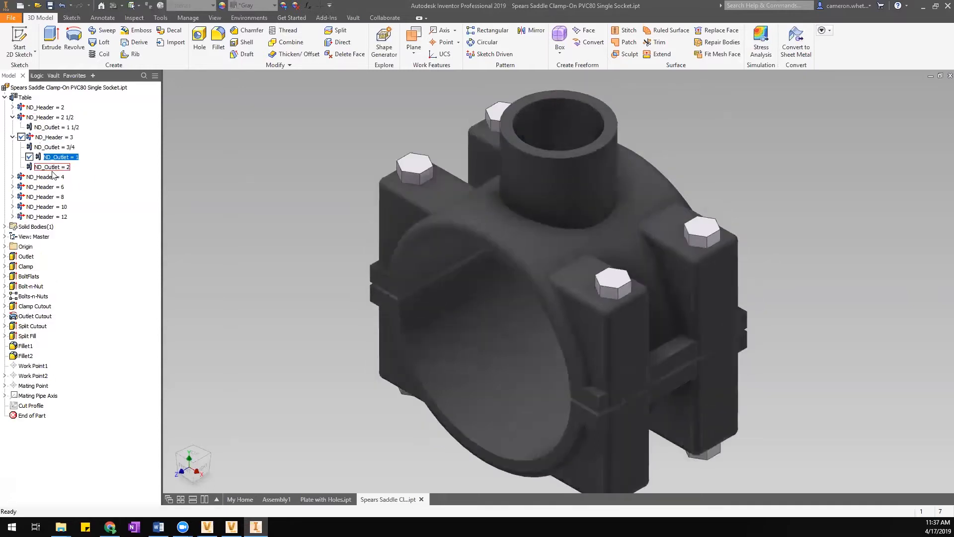
{"action": "double_click", "coordinate": [47, 167]}
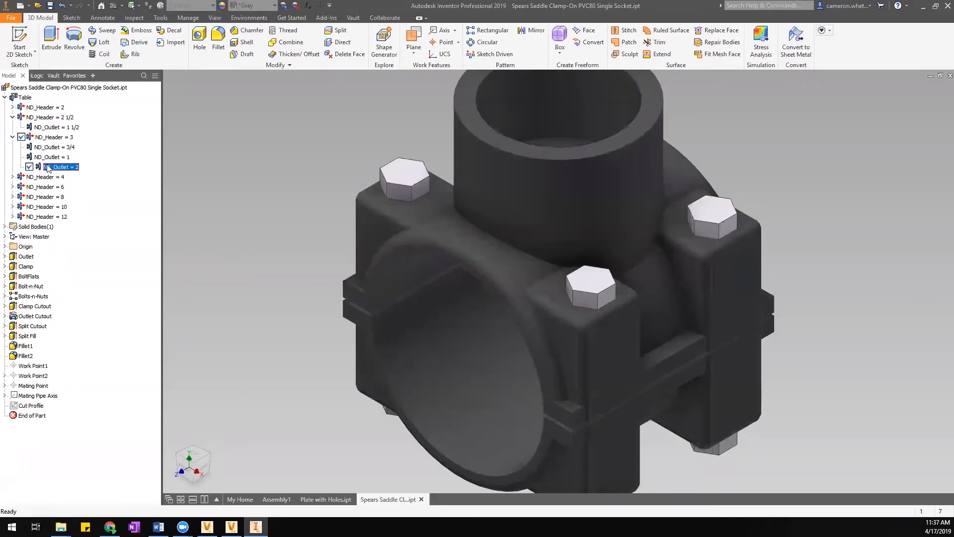
{"action": "scroll", "coordinate": [427, 294], "scroll_direction": "up", "scroll_amount": 4}
{"action": "middle_click_drag", "start_coordinate": [363, 258], "coordinate": [428, 249]}
{"action": "left_click", "coordinate": [428, 249]}
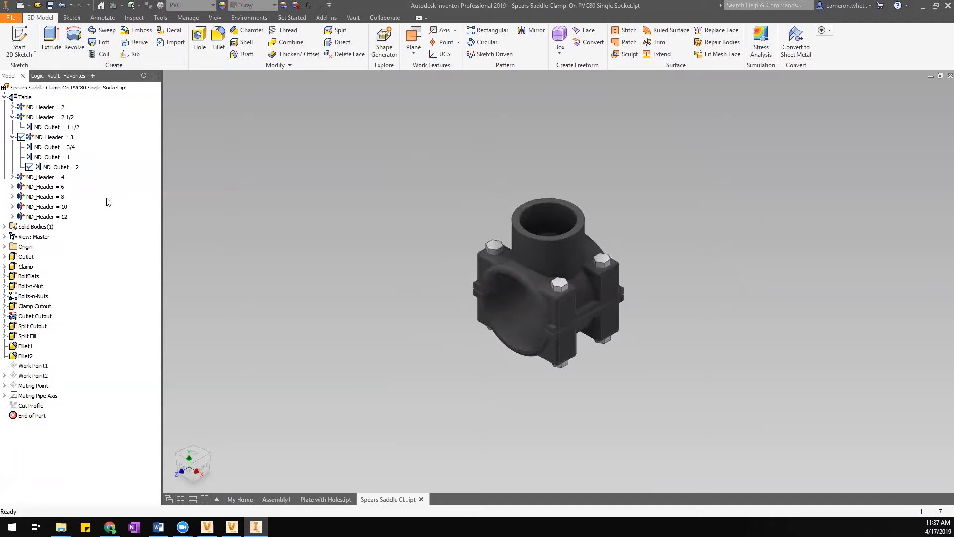
{"action": "middle_click_drag", "start_coordinate": [584, 163], "coordinate": [584, 155]}
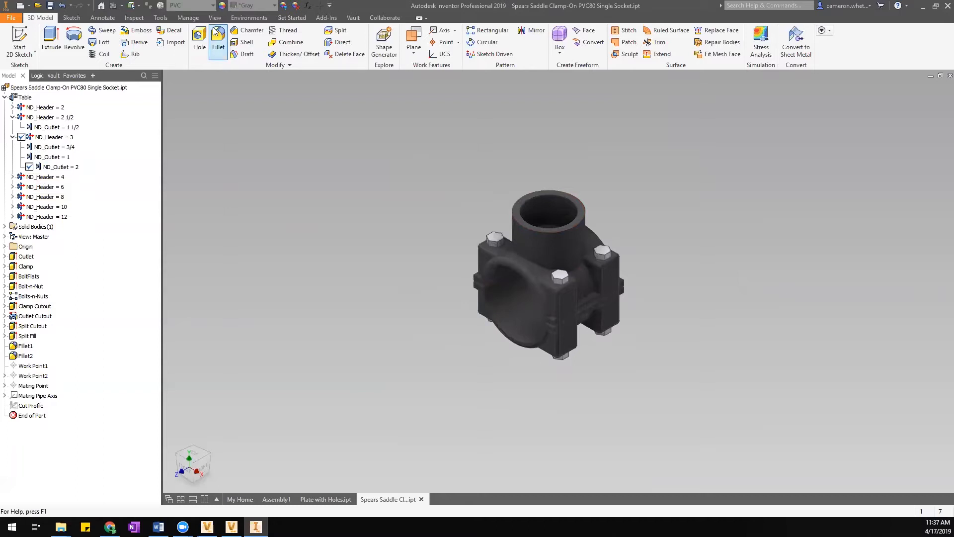
{"action": "left_click", "coordinate": [186, 18]}
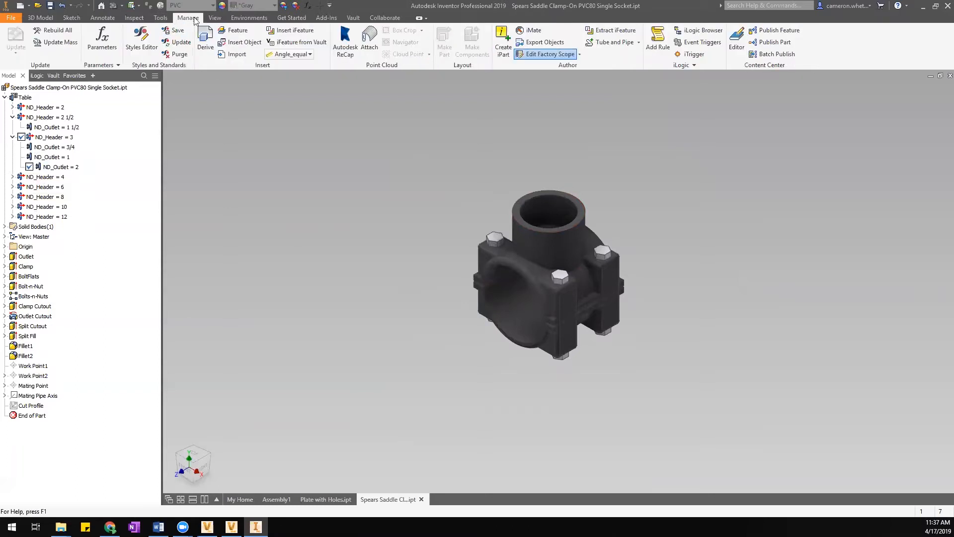
{"action": "left_click", "coordinate": [638, 42]}
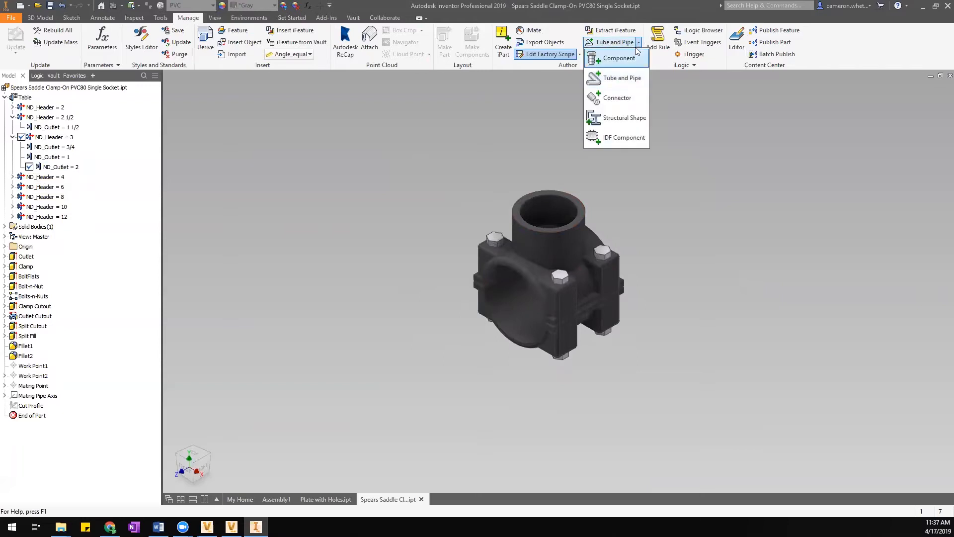
{"action": "left_click", "coordinate": [623, 79]}
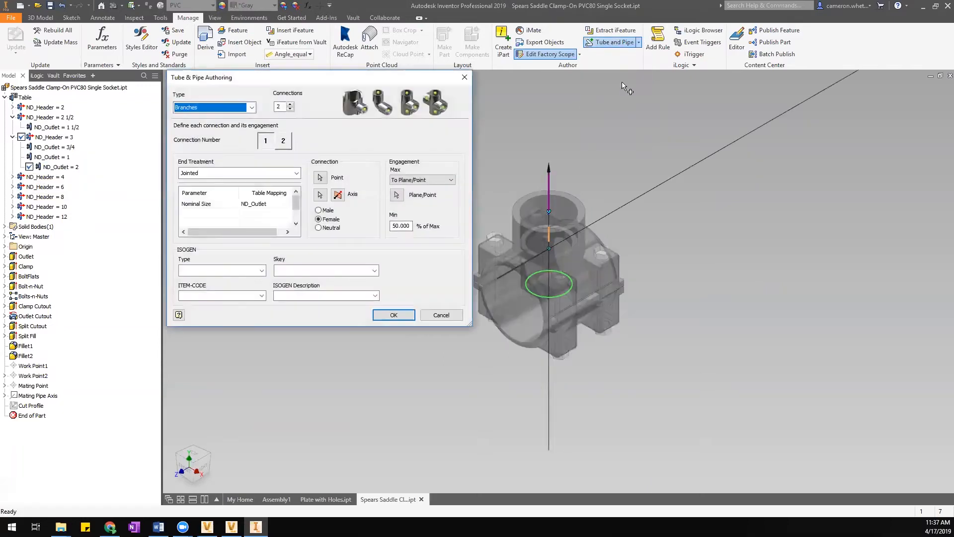
{"action": "middle_click_drag", "start_coordinate": [613, 187], "coordinate": [678, 169]}
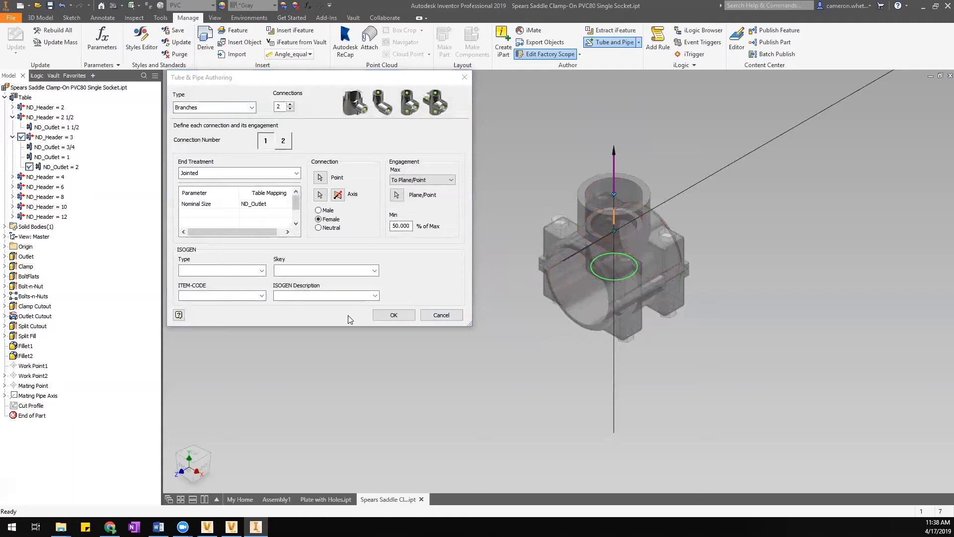
{"action": "left_click", "coordinate": [441, 316]}
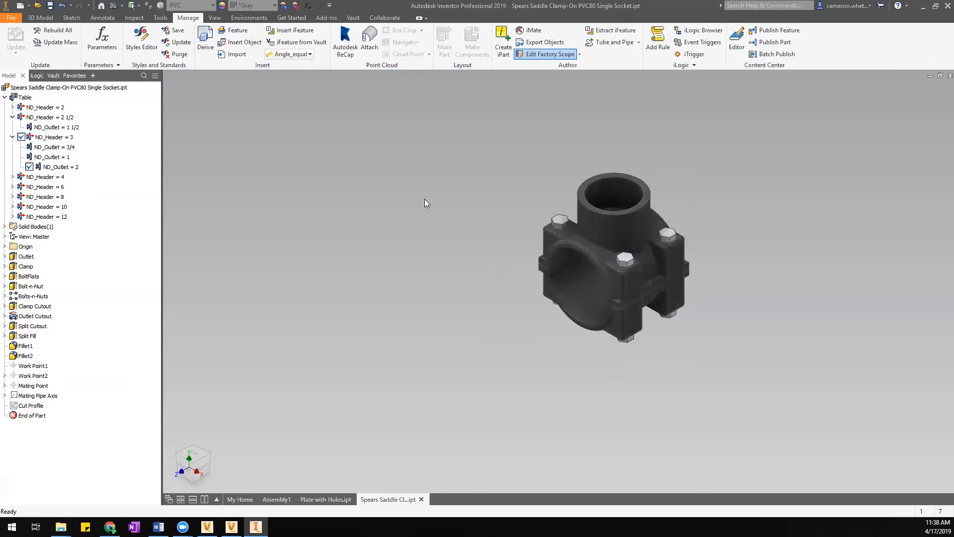
Start publishing the part, keeping the Company Name 2 library and English language.
{"action": "middle_click_drag", "start_coordinate": [830, 149], "coordinate": [733, 159]}
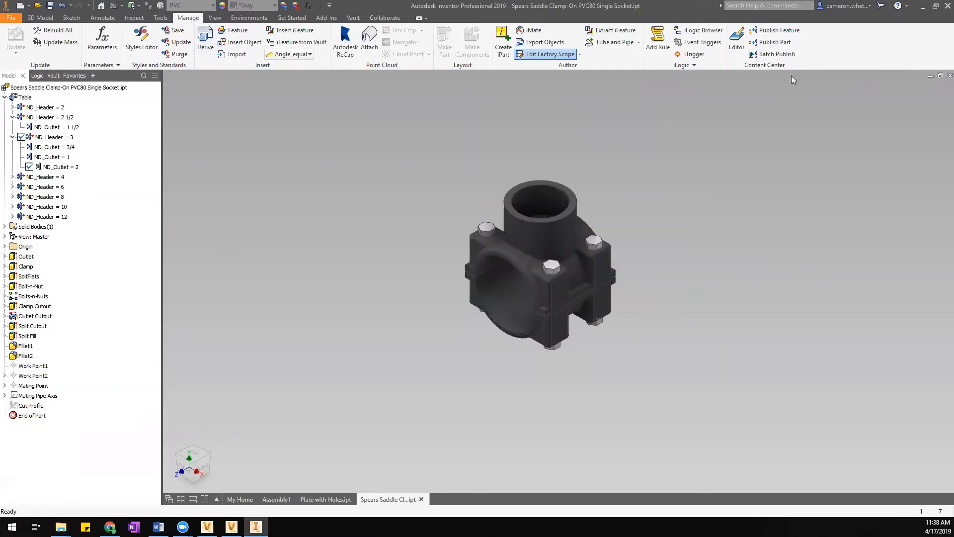
{"action": "left_click", "coordinate": [776, 43]}
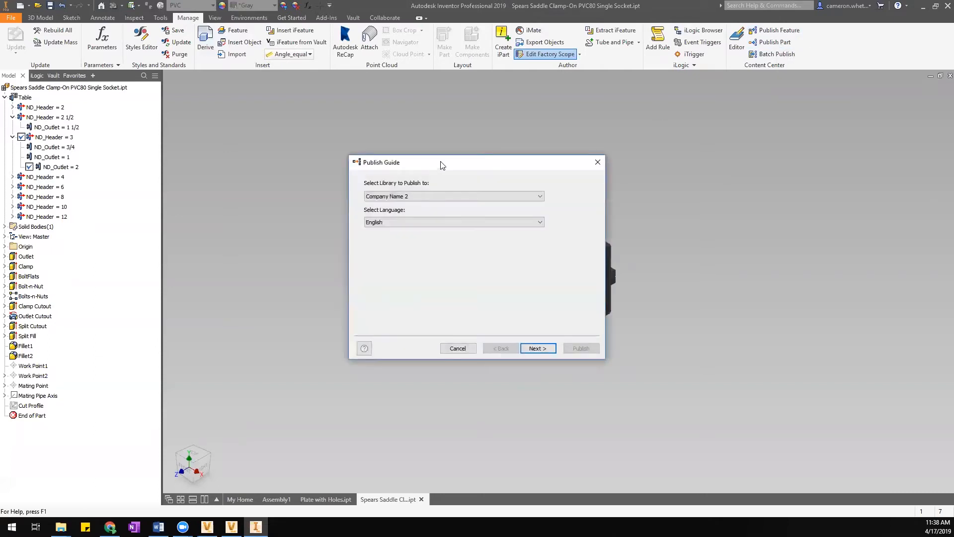
{"action": "left_click_drag", "start_coordinate": [439, 165], "coordinate": [487, 146]}
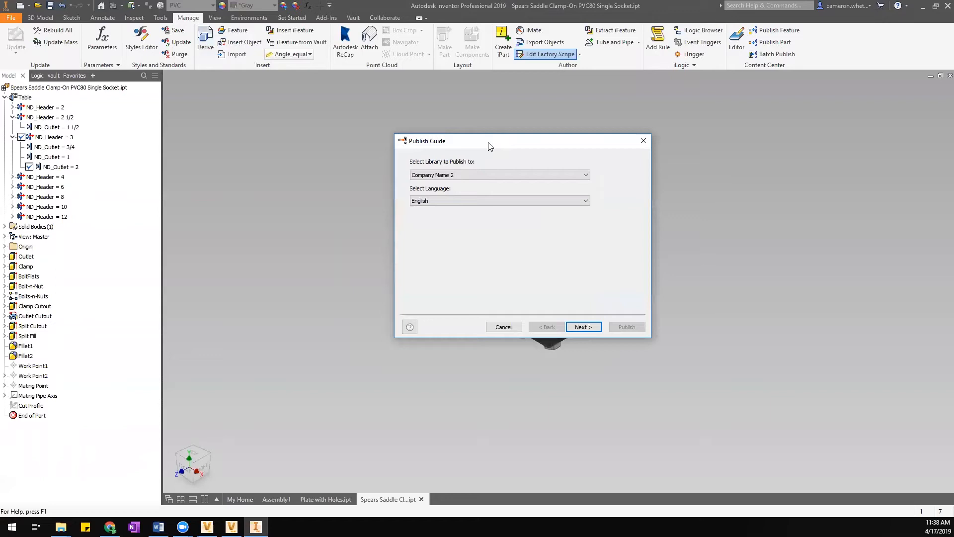
{"action": "left_click", "coordinate": [500, 175]}
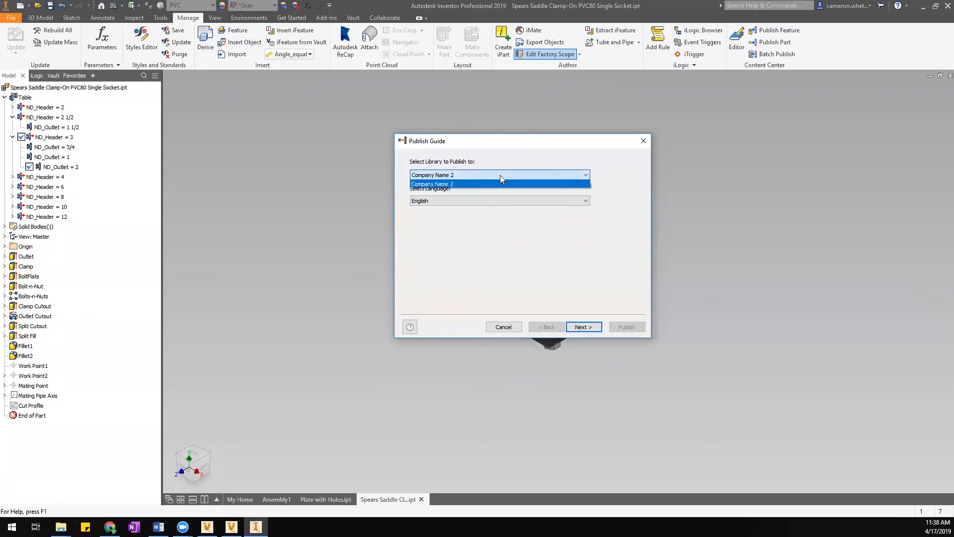
{"action": "left_click", "coordinate": [468, 184]}
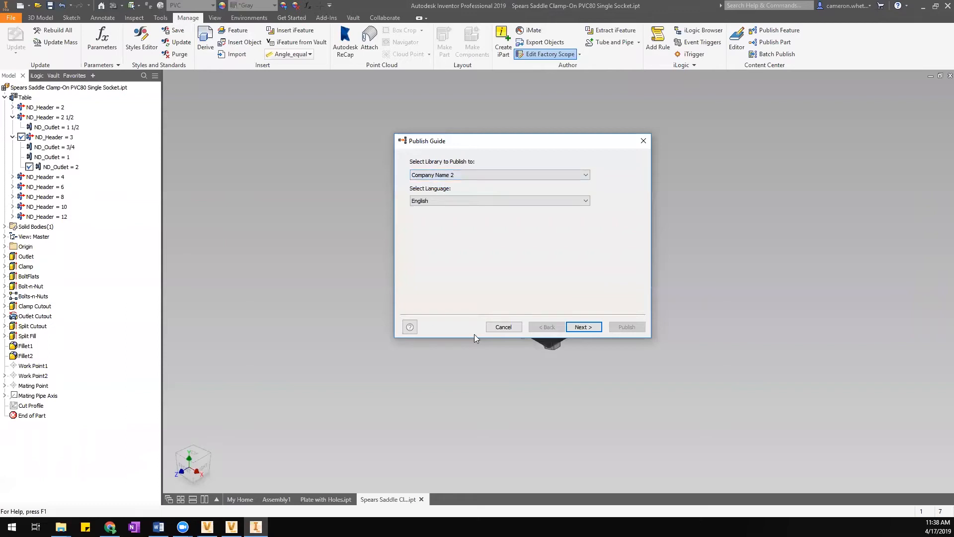
{"action": "left_click", "coordinate": [420, 201]}
{"action": "left_click", "coordinate": [420, 201]}
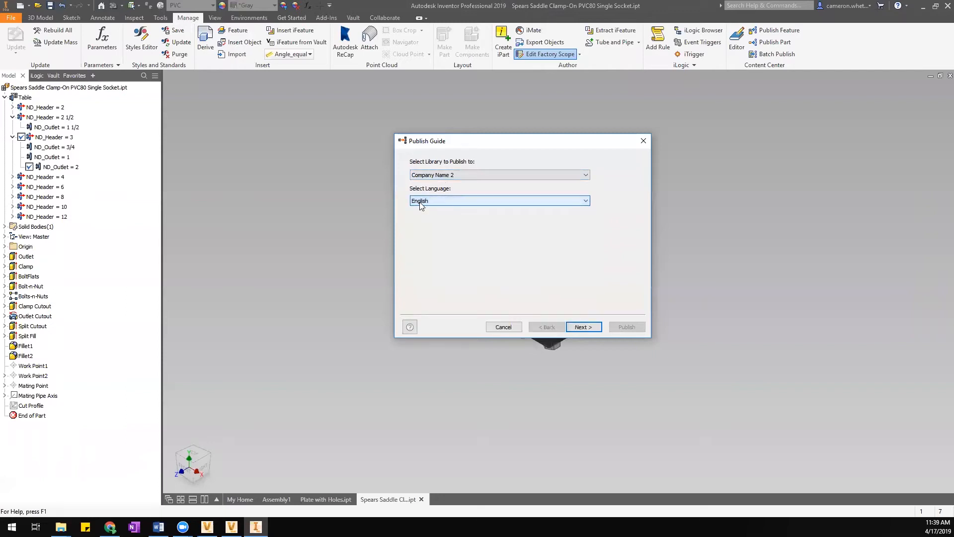
{"action": "left_click", "coordinate": [583, 327]}
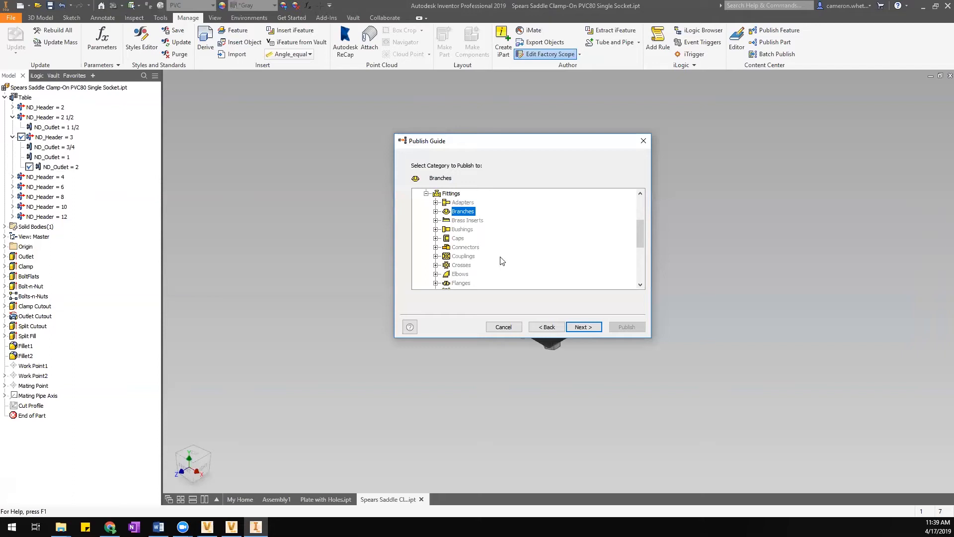
Advance the Publish Guide from the category page to Map Family Columns.
{"action": "left_click", "coordinate": [583, 329]}
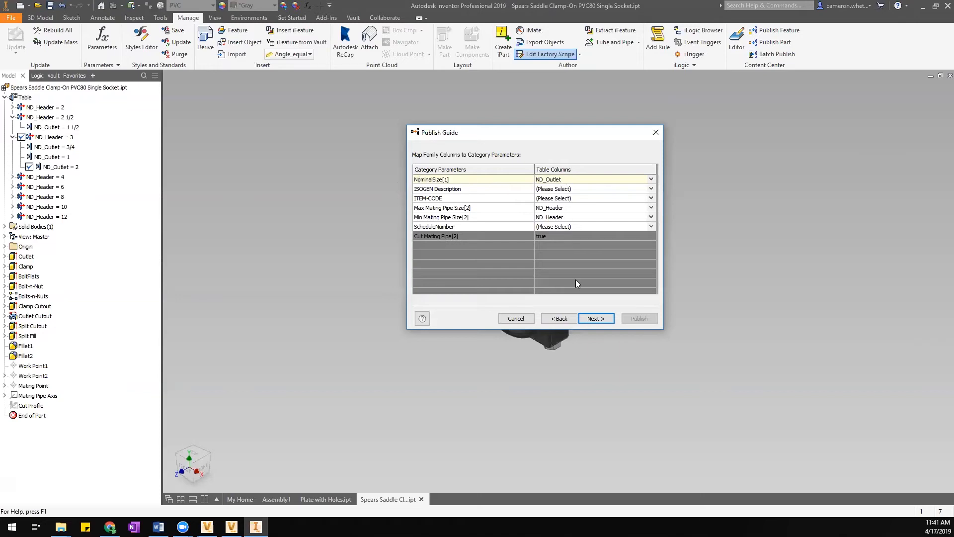
Review the ND_Header and ND_Outlet key columns, cancel publishing, and reopen the iPart table.
{"action": "left_click", "coordinate": [599, 319]}
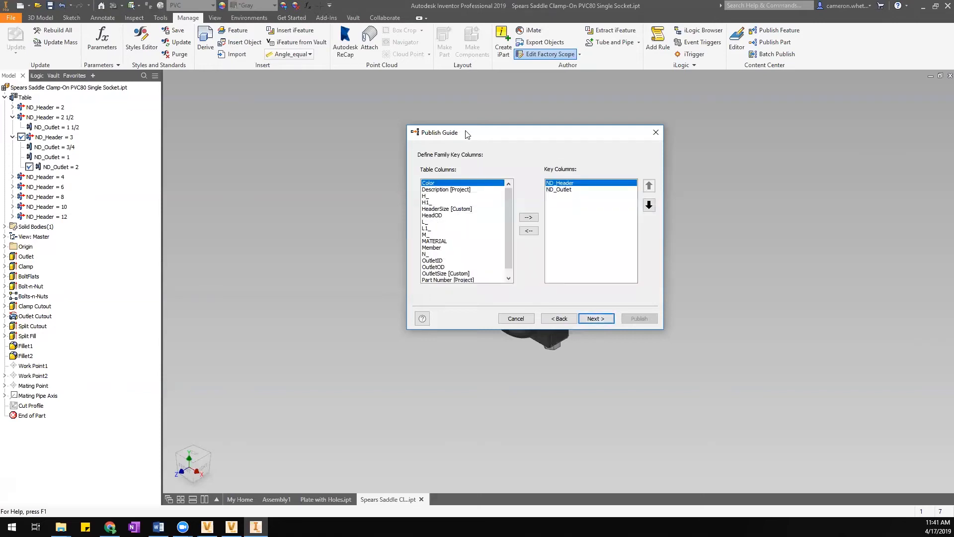
{"action": "left_click_drag", "start_coordinate": [467, 131], "coordinate": [480, 128]}
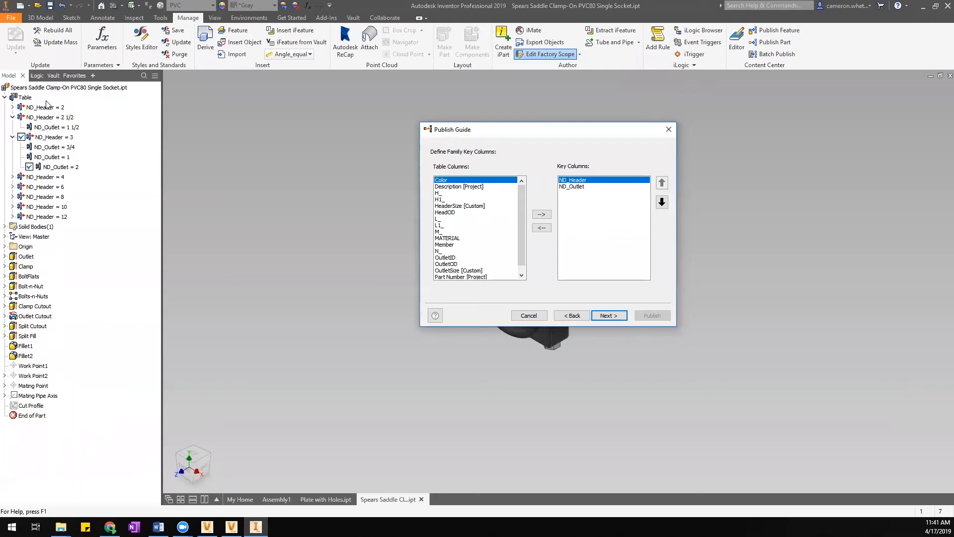
{"action": "left_click", "coordinate": [582, 187]}
{"action": "left_click", "coordinate": [580, 180]}
{"action": "left_click", "coordinate": [584, 188]}
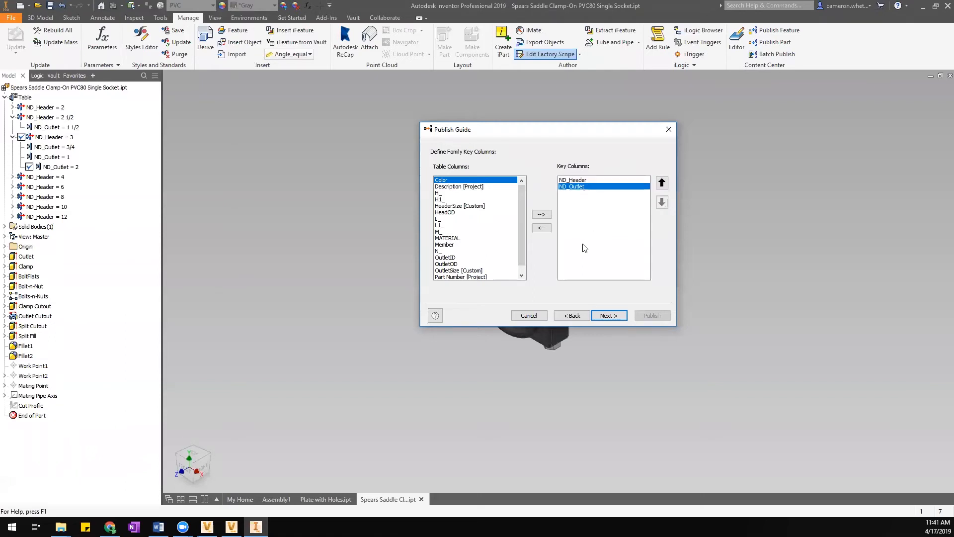
{"action": "left_click", "coordinate": [529, 316]}
{"action": "left_click", "coordinate": [27, 97]}
{"action": "double_click", "coordinate": [28, 98]}
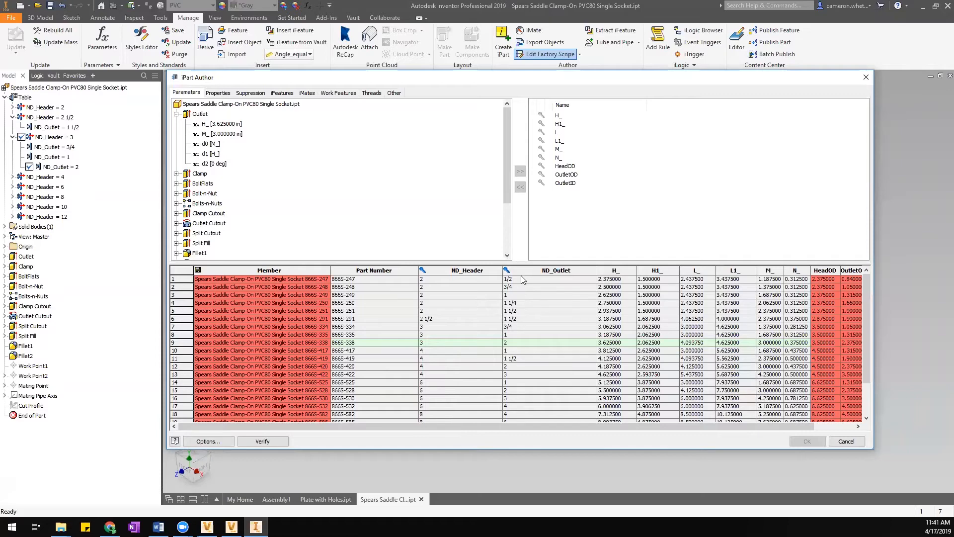
{"action": "right_click", "coordinate": [622, 273]}
{"action": "mouse_move", "coordinate": [639, 294]}
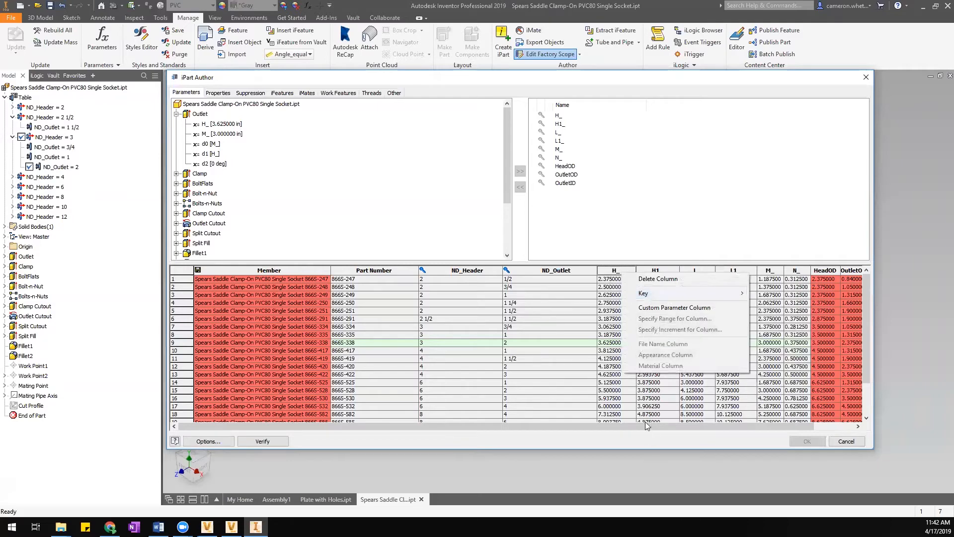
{"action": "left_click", "coordinate": [596, 427]}
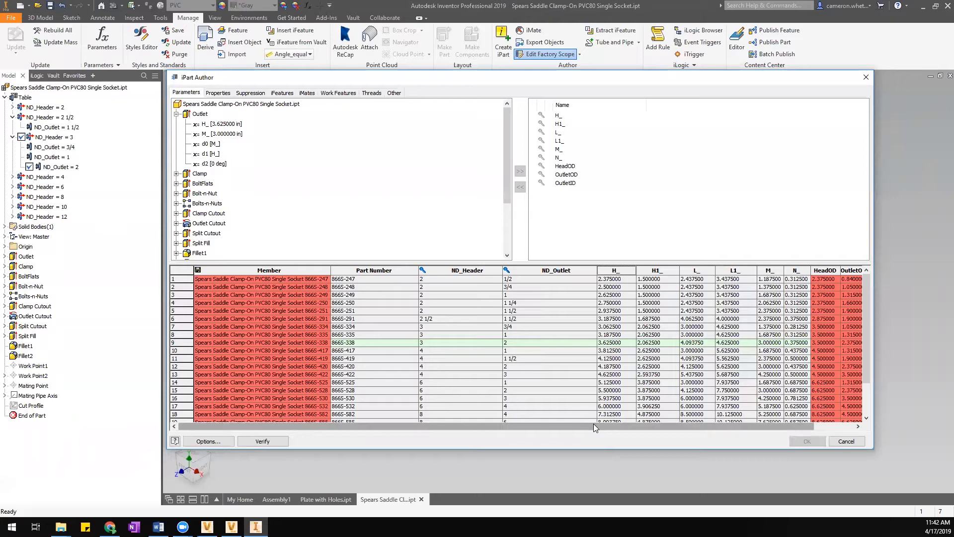
{"action": "left_click", "coordinate": [846, 442]}
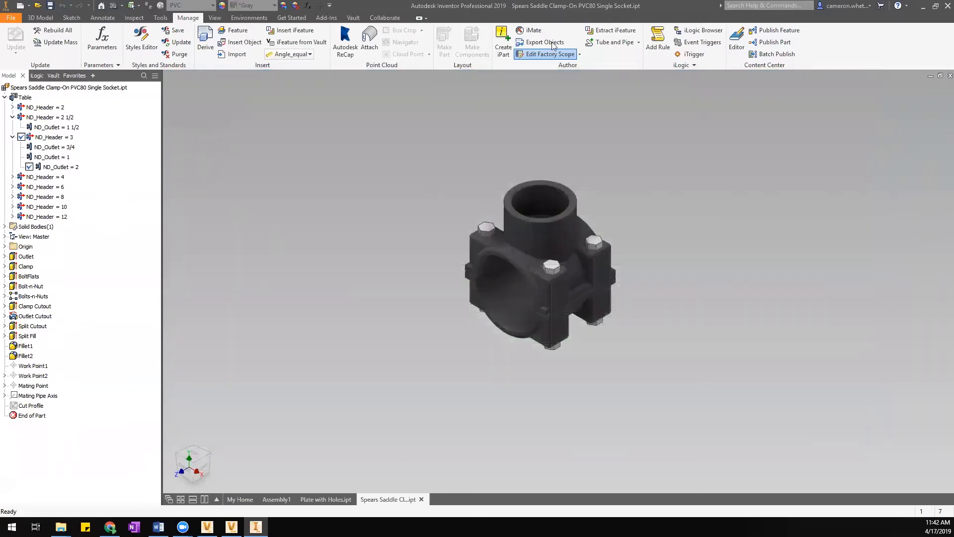
Restart Publish Part, accept library, Branches category and mapping, reaching key columns ND_Header and ND_Outlet.
{"action": "left_click", "coordinate": [774, 41]}
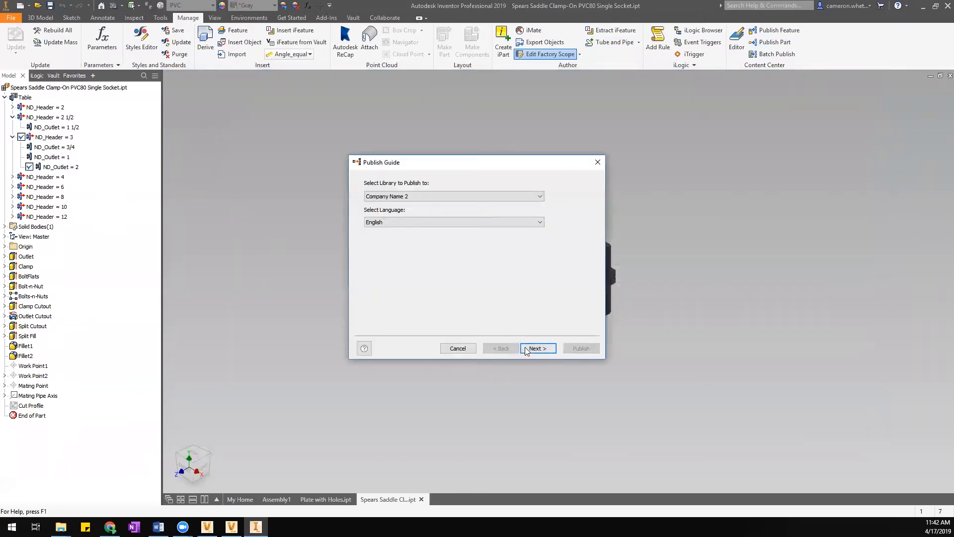
{"action": "left_click", "coordinate": [539, 349]}
{"action": "left_click", "coordinate": [538, 348]}
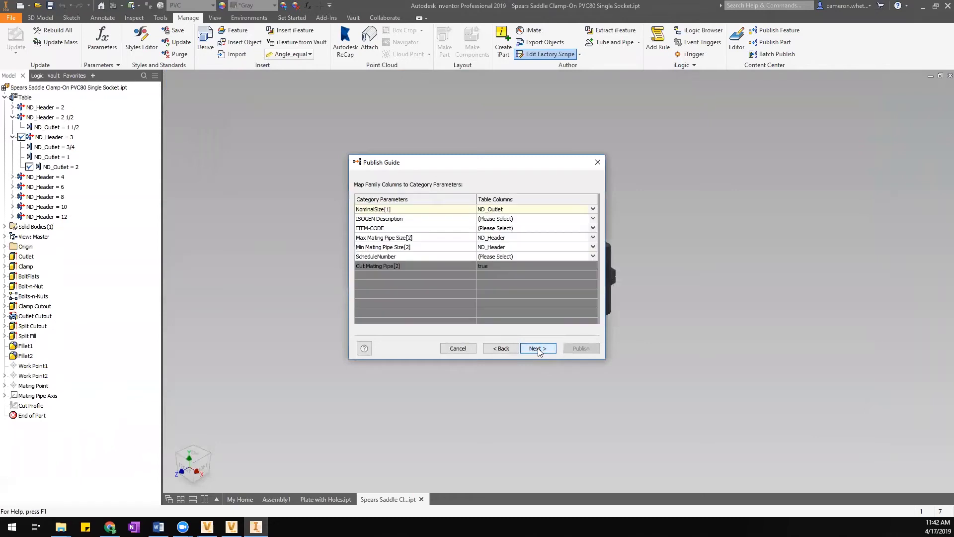
{"action": "left_click", "coordinate": [538, 348]}
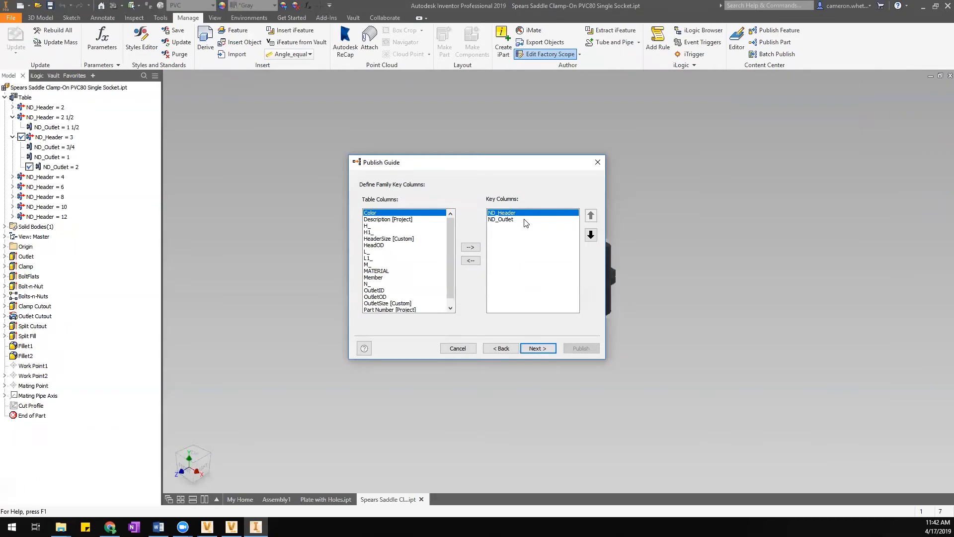
{"action": "left_click_drag", "start_coordinate": [449, 234], "coordinate": [449, 270]}
{"action": "mouse_move", "coordinate": [448, 231]}
{"action": "left_mouse_down"}
{"action": "mouse_move", "coordinate": [451, 255]}
{"action": "mouse_move", "coordinate": [454, 229]}
{"action": "left_mouse_up"}
{"action": "mouse_move", "coordinate": [451, 236]}
{"action": "left_mouse_down"}
{"action": "mouse_move", "coordinate": [450, 252]}
{"action": "mouse_move", "coordinate": [447, 233]}
{"action": "left_mouse_up"}
On the family properties page, replace the Family Name with 'SADDLE, CLAMP-ON, SCH 80, SOC, PVC'.
{"action": "left_click", "coordinate": [550, 350]}
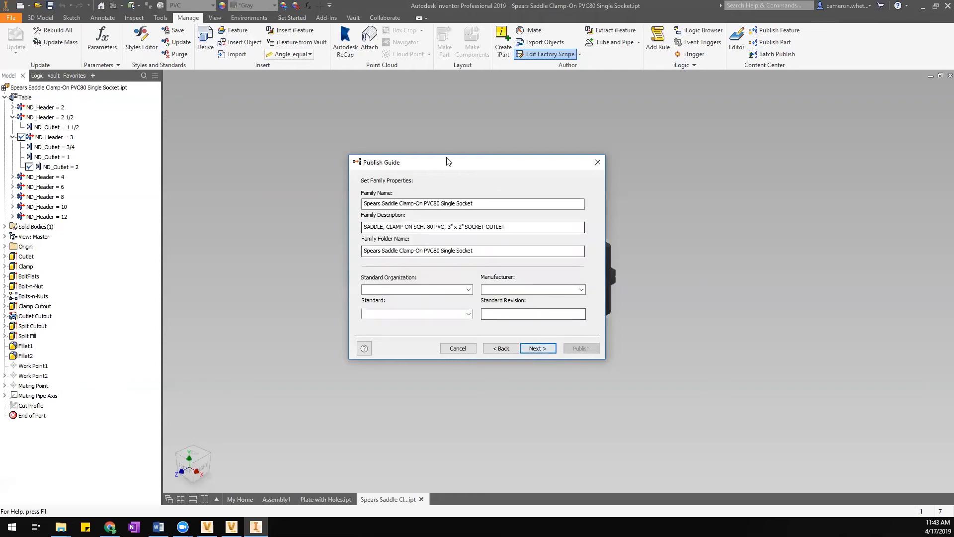
{"action": "left_click_drag", "start_coordinate": [453, 166], "coordinate": [517, 160]}
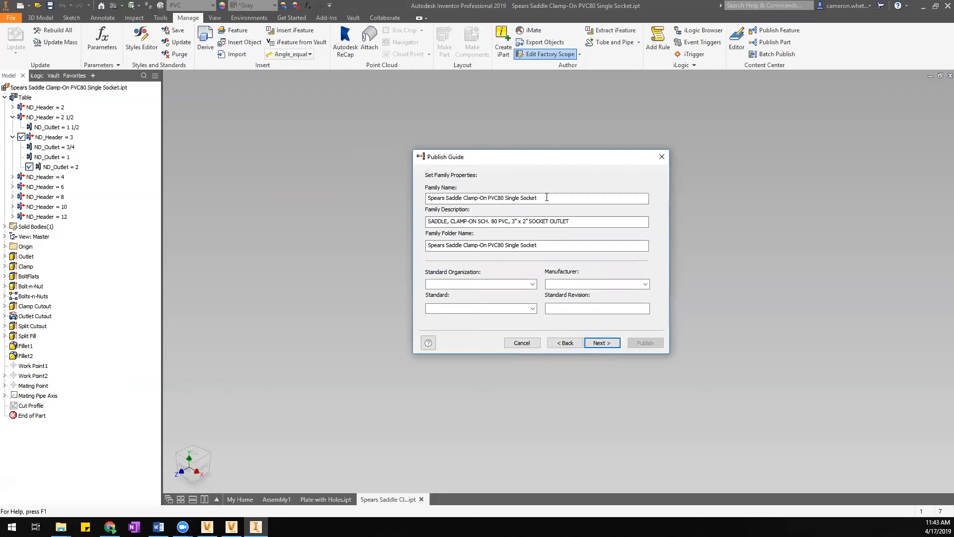
{"action": "left_click", "coordinate": [547, 198]}
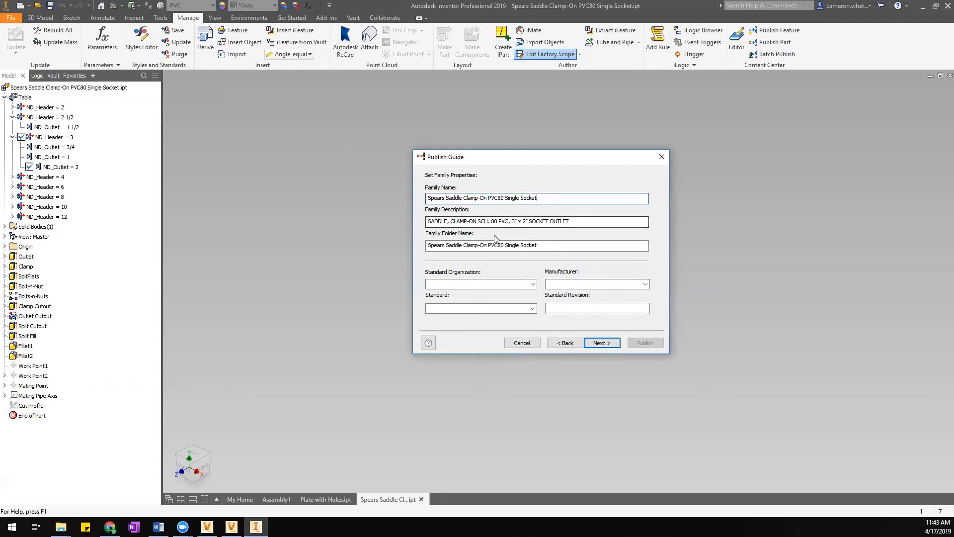
{"action": "left_click_drag", "start_coordinate": [538, 197], "coordinate": [434, 203]}
{"action": "left_click", "coordinate": [543, 197]}
{"action": "left_click_drag", "start_coordinate": [542, 196], "coordinate": [396, 197]}
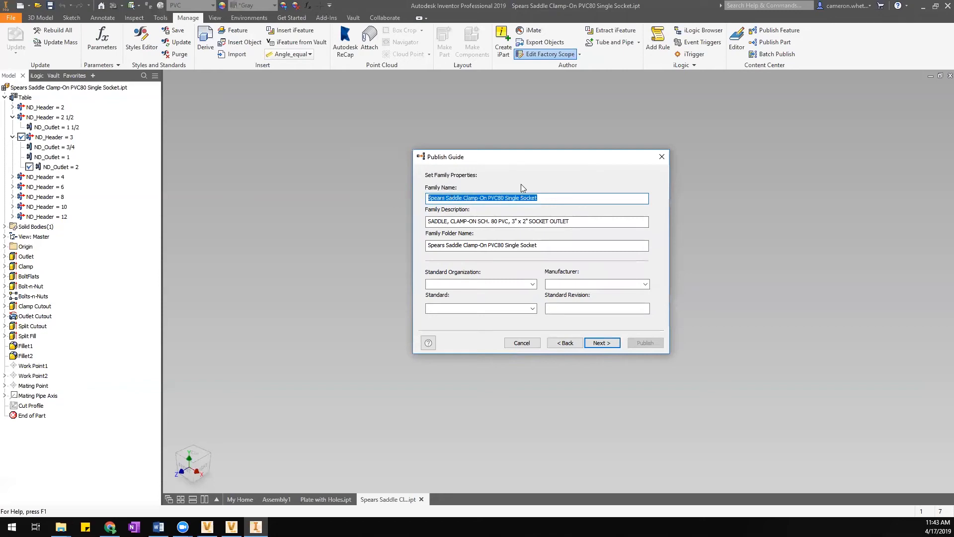
{"action": "type", "text": "SADDLE,"}
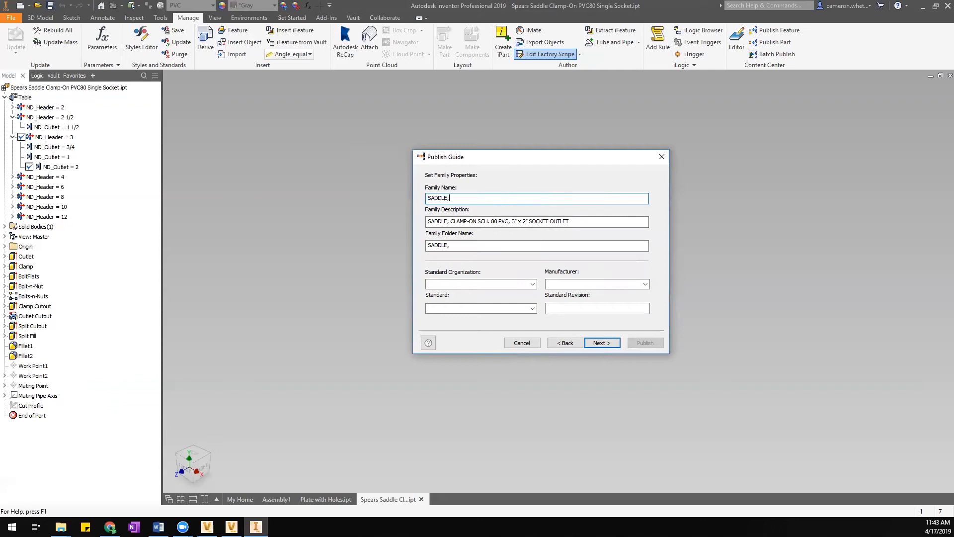
{"action": "type", "text": " CLAMP-ON, SCH 80"}
{"action": "type", "text": "OCKET"}
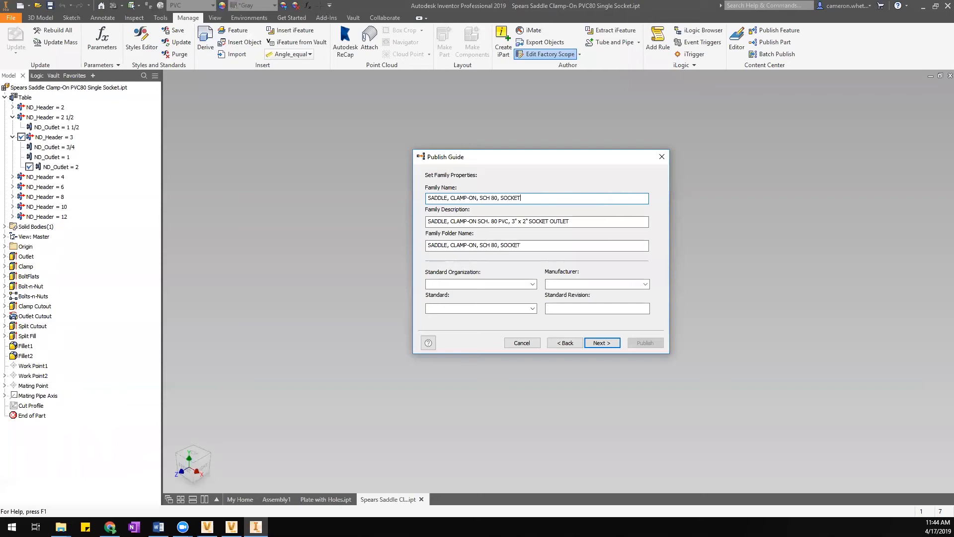
{"action": "key", "text": "BackSpace"}
{"action": "key", "text": "BackSpace"}
{"action": "type", "text": ", PPV"}
{"action": "key", "text": "BackSpace"}
{"action": "key", "text": "BackSpace"}
{"action": "type", "text": "VC"}
Delete the size text from the Family Description and set the Family Folder Name to SADDLE.
{"action": "left_click", "coordinate": [477, 221]}
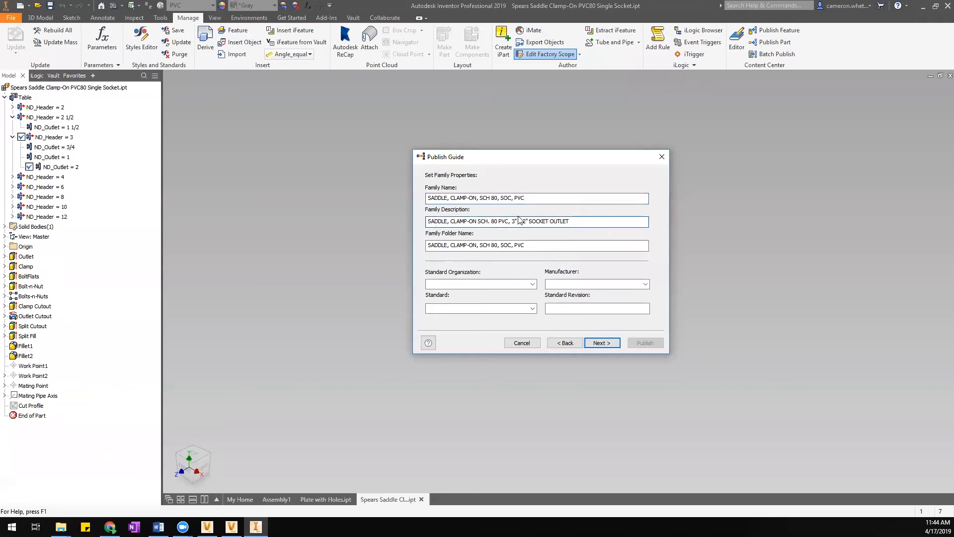
{"action": "left_click_drag", "start_coordinate": [509, 222], "coordinate": [528, 221]}
{"action": "key", "text": "BackSpace"}
{"action": "key", "text": "Tab"}
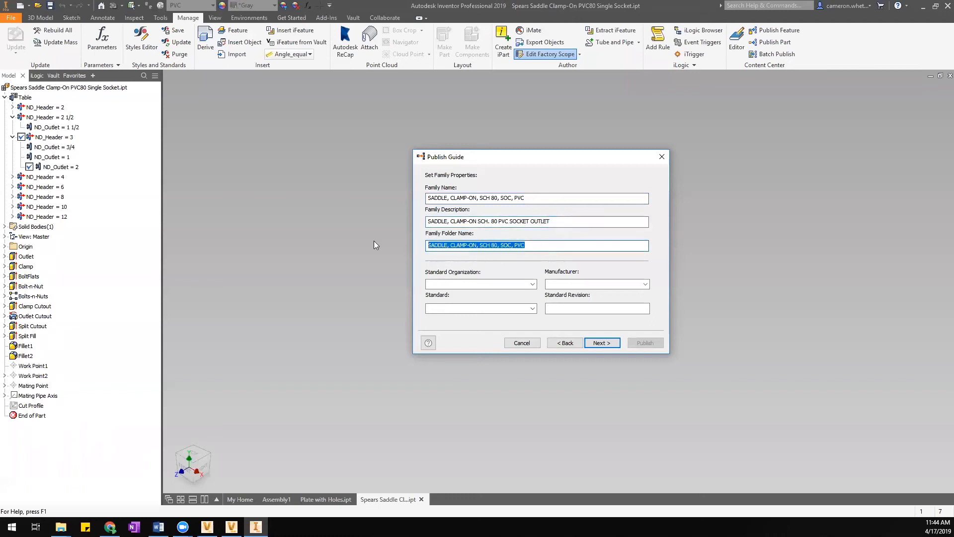
{"action": "type", "text": "SADDLE"}
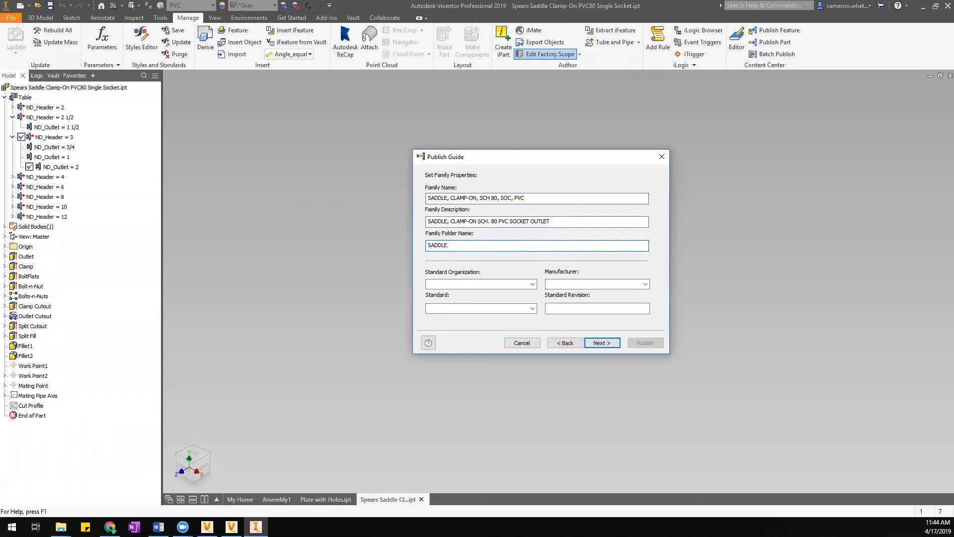
{"action": "type", "text": ","}
Enter 'MY STANDARD' in the Standard Organization field and select that text.
{"action": "left_click", "coordinate": [533, 284]}
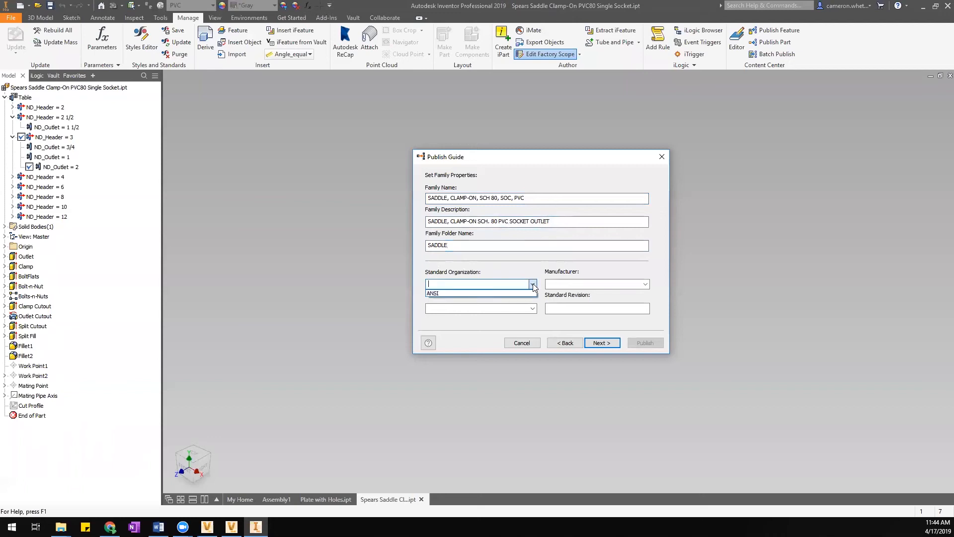
{"action": "left_click", "coordinate": [443, 286]}
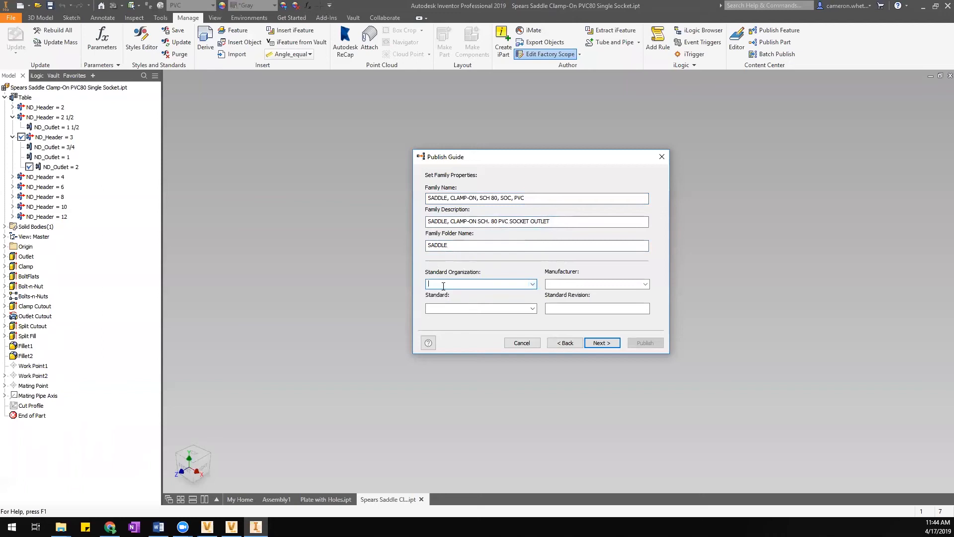
{"action": "type", "text": "MY STANDARD"}
{"action": "key", "text": "ctrl+a"}
Clear the Standard Organization entry and choose ANSI instead.
{"action": "key", "text": "BackSpace"}
{"action": "left_click", "coordinate": [529, 286]}
{"action": "left_click", "coordinate": [434, 293]}
Enter Spears as the Manufacturer, checking its empty choice list.
{"action": "left_click", "coordinate": [647, 285]}
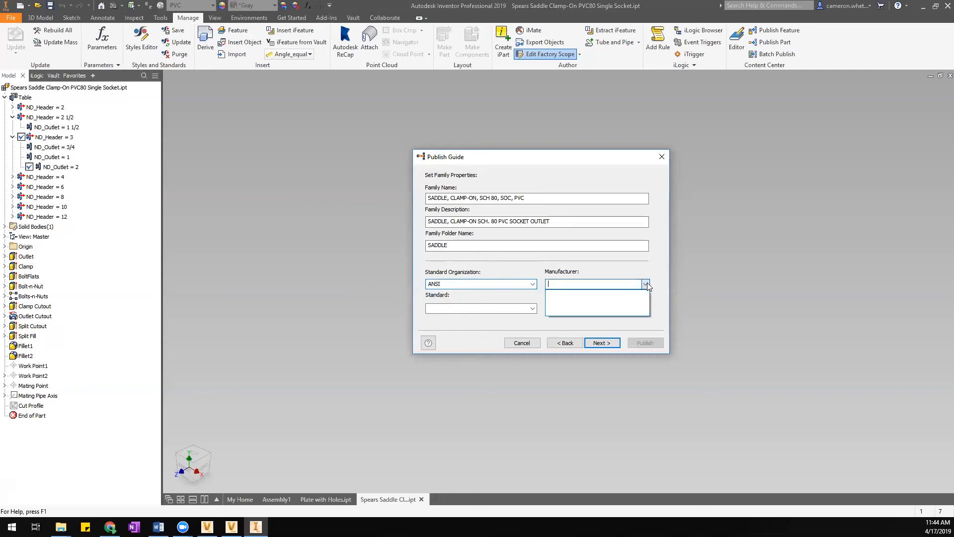
{"action": "left_click", "coordinate": [557, 287]}
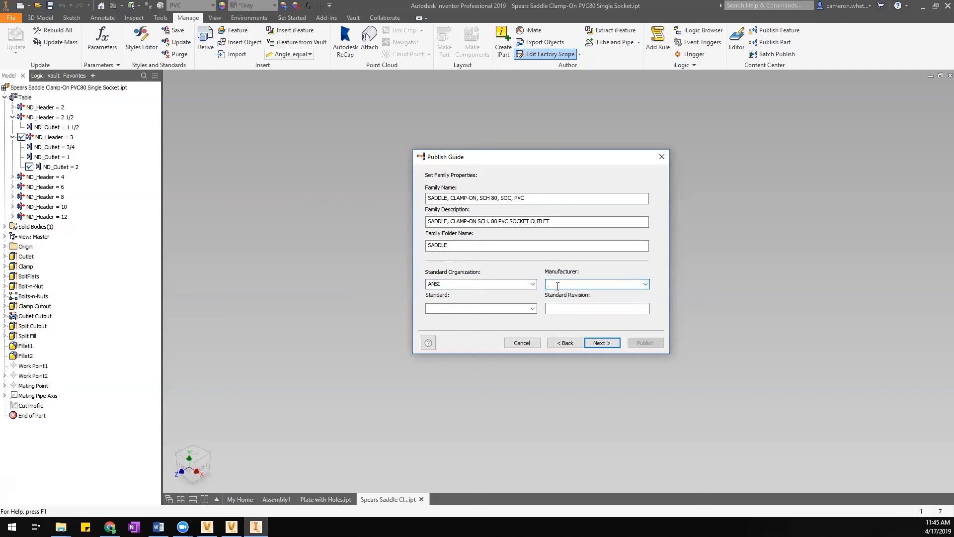
{"action": "type", "text": "Spears"}
{"action": "left_click", "coordinate": [645, 284]}
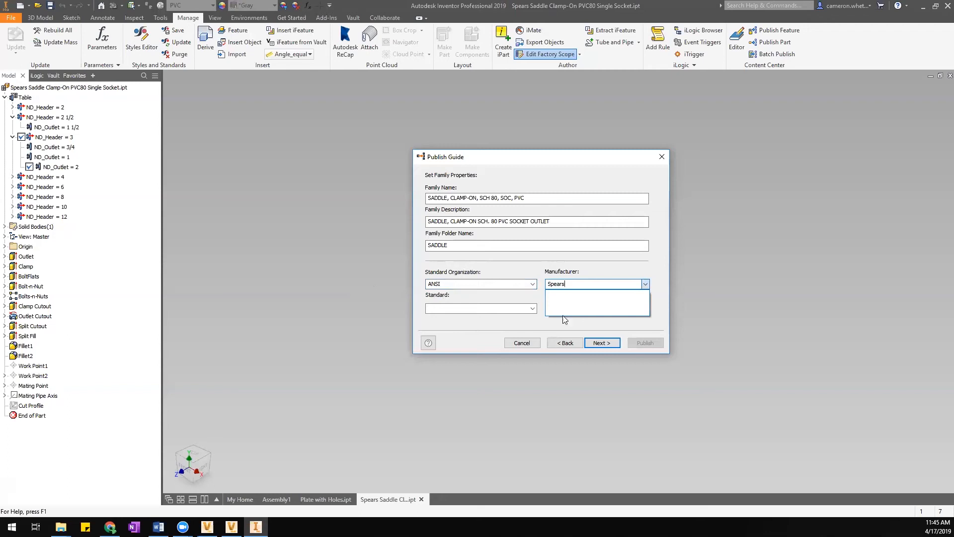
{"action": "left_click", "coordinate": [573, 283]}
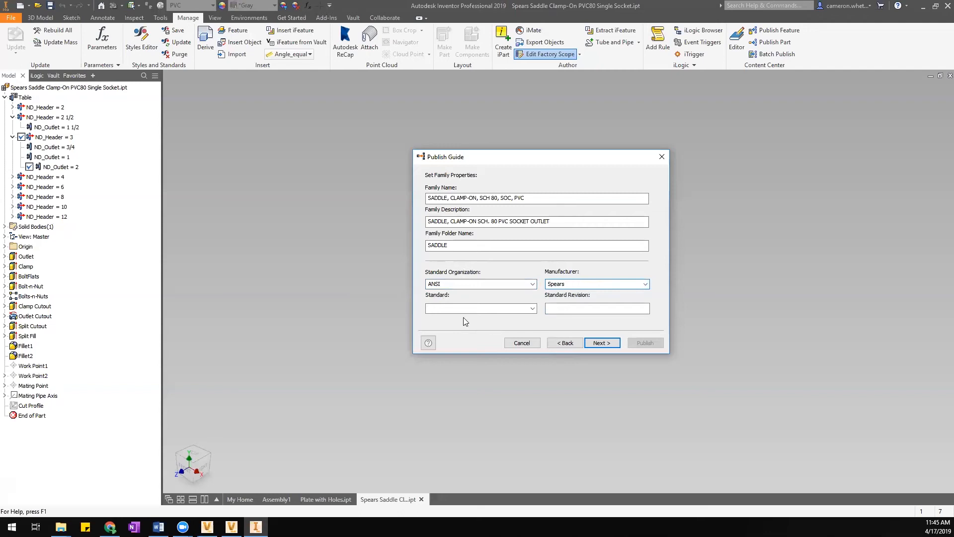
Review the standards list without changing ANSI, then continue to the family thumbnail page.
{"action": "left_click", "coordinate": [533, 308]}
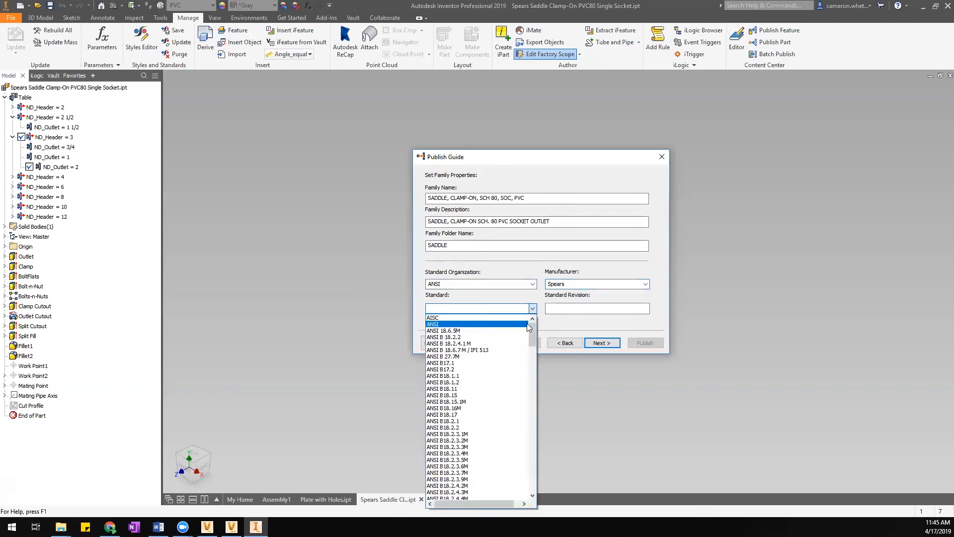
{"action": "left_click_drag", "start_coordinate": [533, 331], "coordinate": [538, 436]}
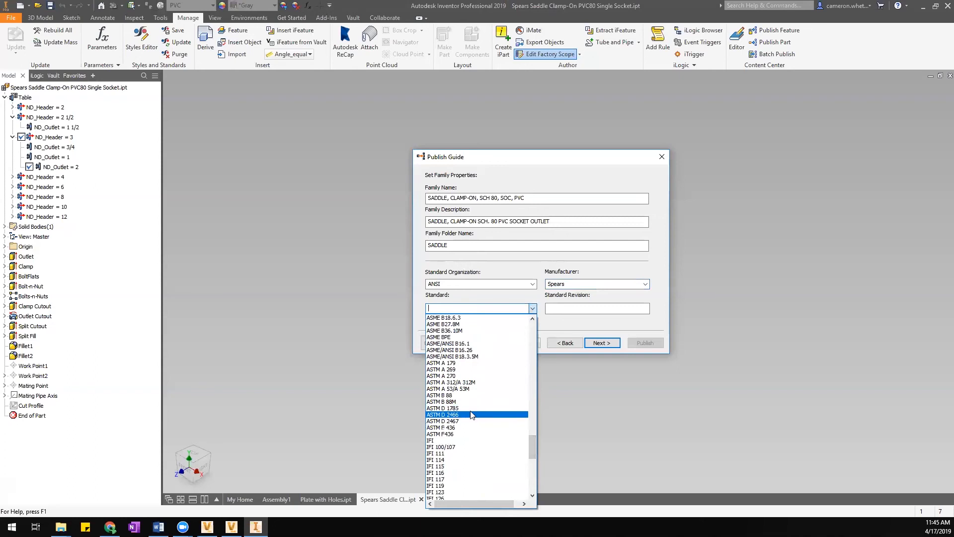
{"action": "left_click_drag", "start_coordinate": [532, 435], "coordinate": [530, 318]}
{"action": "left_click", "coordinate": [532, 308]}
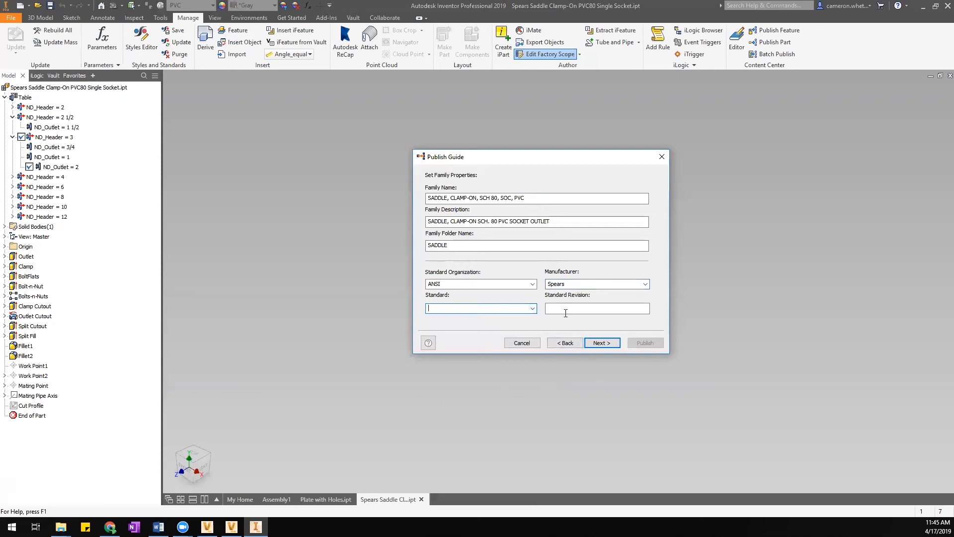
{"action": "left_click", "coordinate": [600, 343]}
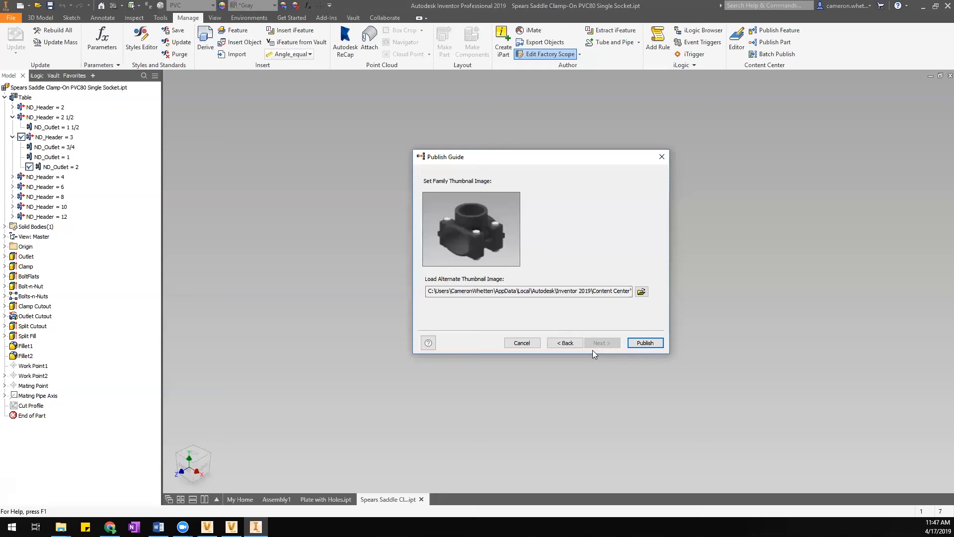
Browse for an alternate family thumbnail image.
{"action": "left_click", "coordinate": [641, 292]}
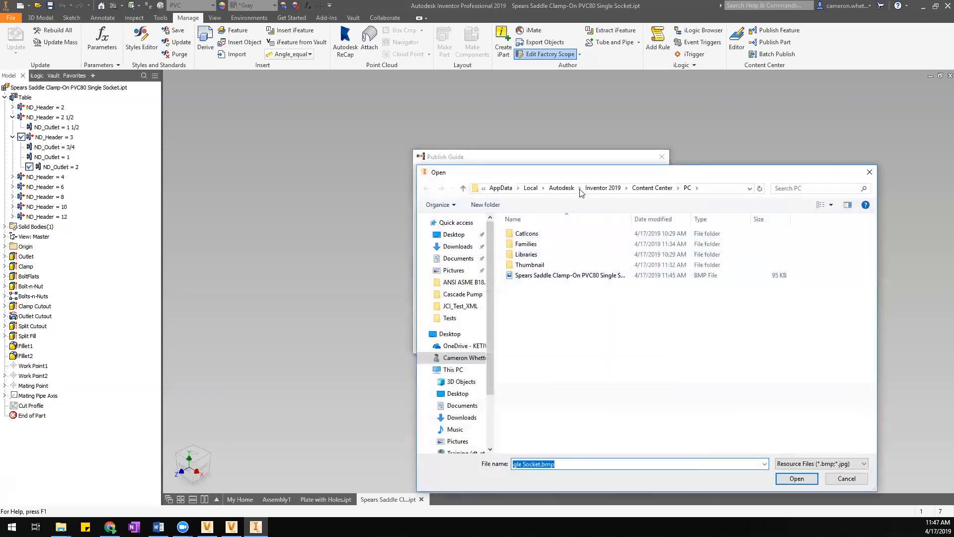
Load S80SCSS.bmp from Documents > Productivity Training > Content Center as the family thumbnail.
{"action": "left_click_drag", "start_coordinate": [596, 174], "coordinate": [586, 129]}
{"action": "left_click", "coordinate": [557, 231]}
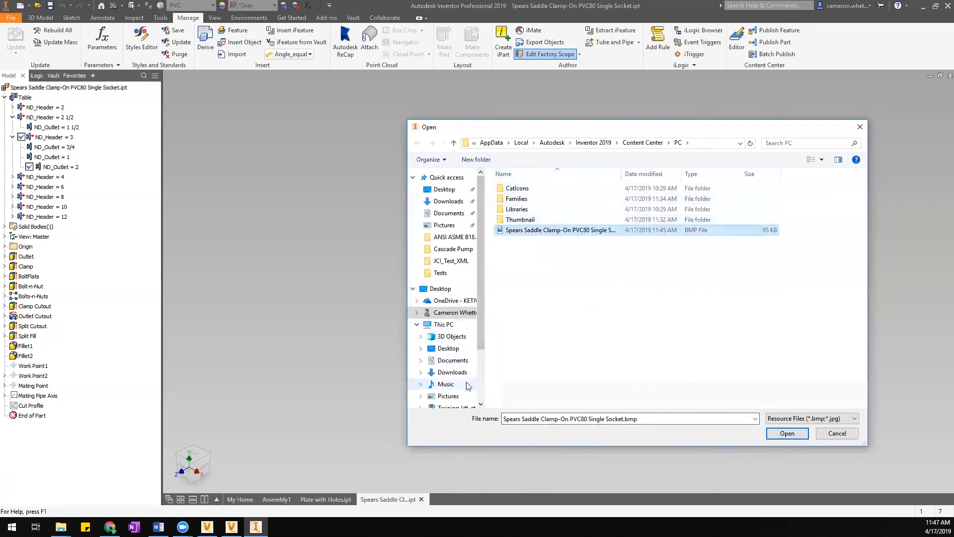
{"action": "left_click", "coordinate": [453, 360]}
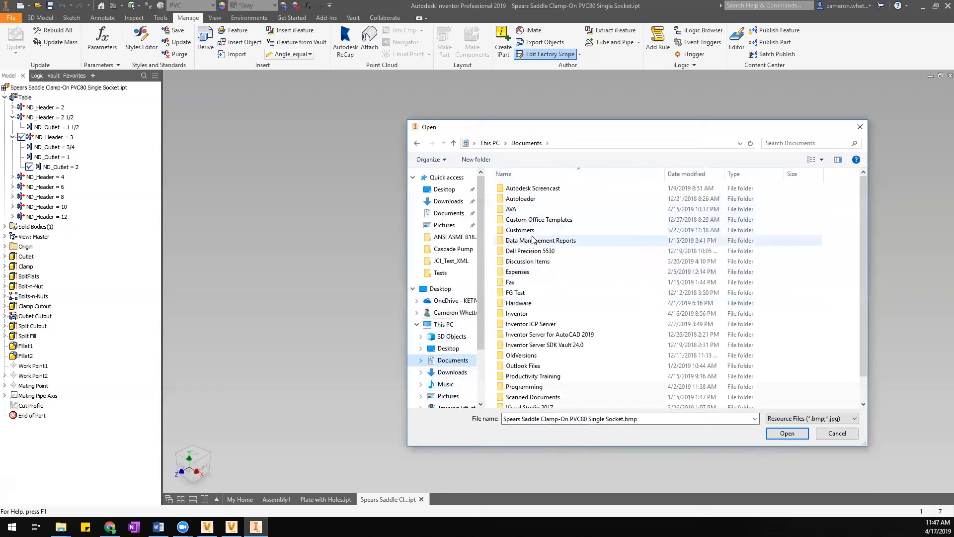
{"action": "left_click", "coordinate": [539, 379]}
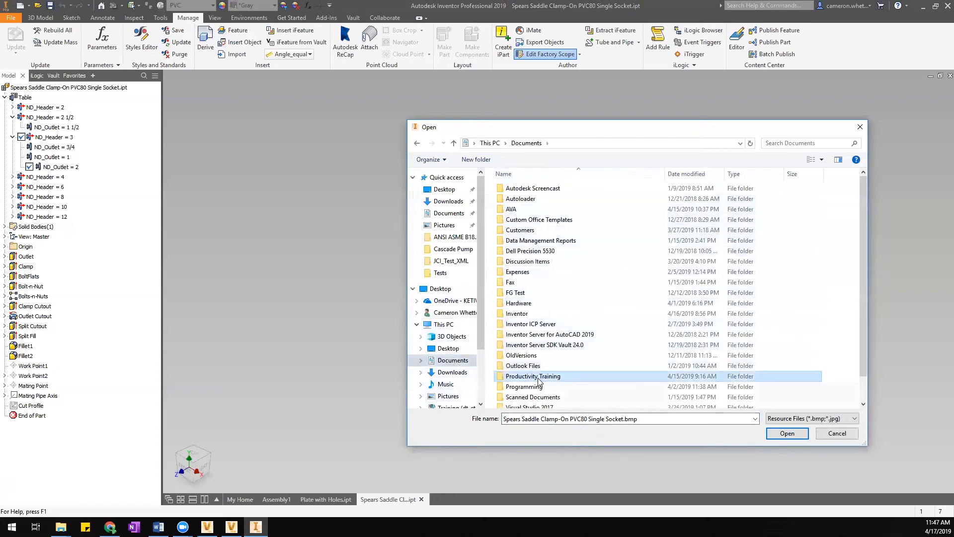
{"action": "double_click", "coordinate": [539, 379]}
{"action": "left_click", "coordinate": [524, 188]}
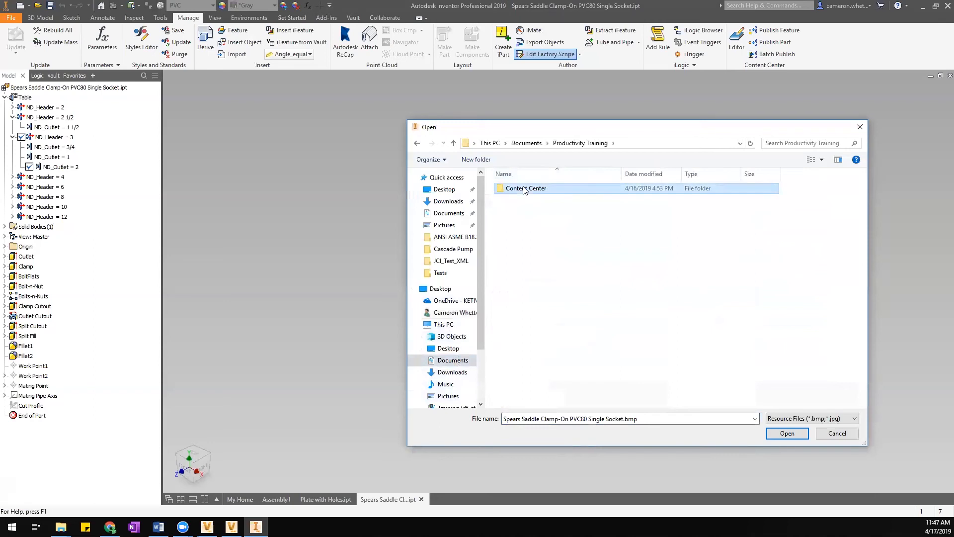
{"action": "double_click", "coordinate": [524, 189]}
{"action": "left_click", "coordinate": [522, 199]}
{"action": "left_click", "coordinate": [792, 434]}
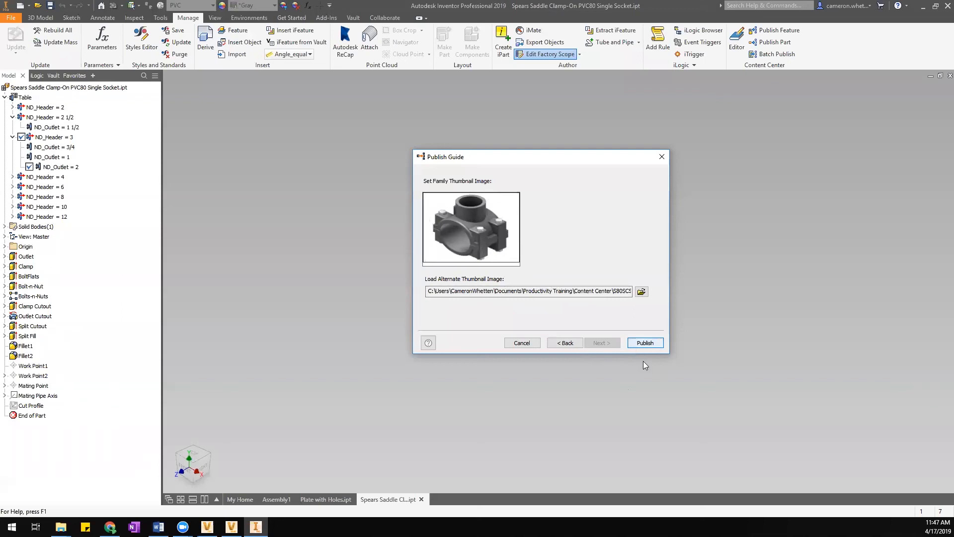
Publish the saddle clamp family, acknowledge success, and launch the Content Center Editor.
{"action": "left_click", "coordinate": [642, 345]}
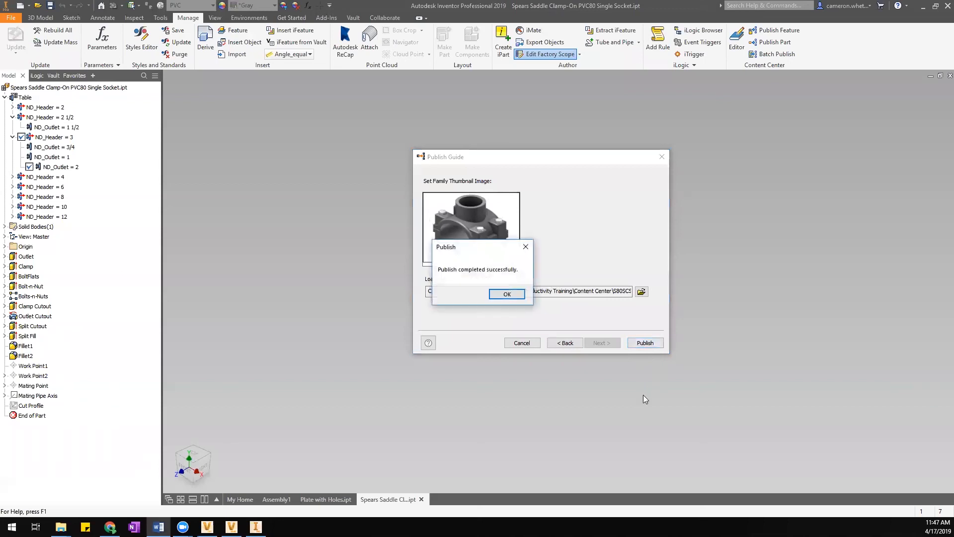
{"action": "left_click", "coordinate": [515, 294]}
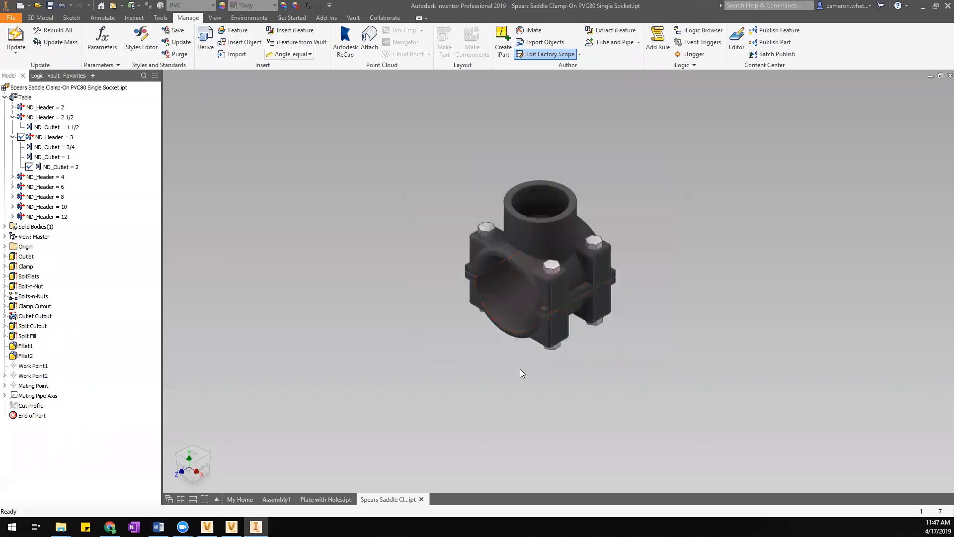
{"action": "left_click", "coordinate": [736, 41]}
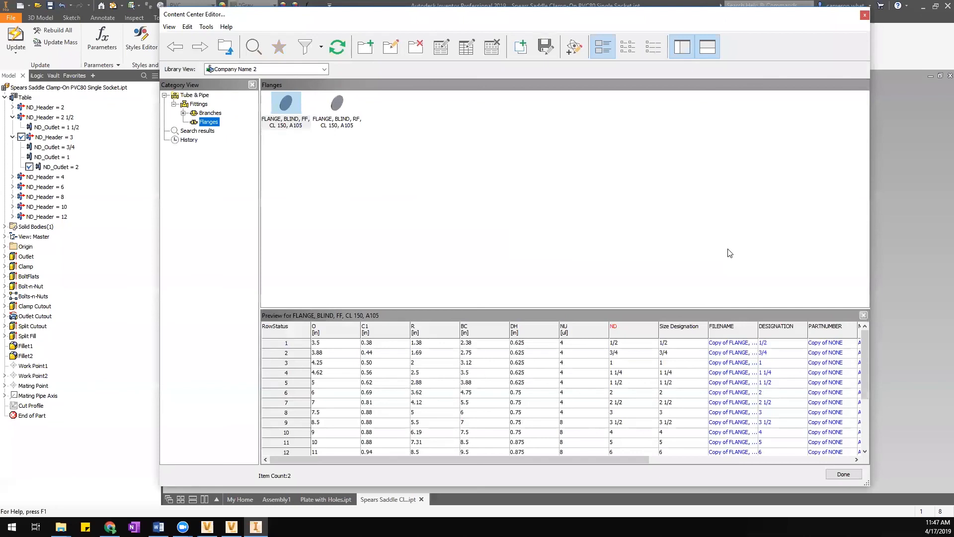
Show the Fittings > Branches category in Merged View of all libraries.
{"action": "left_click", "coordinate": [204, 114]}
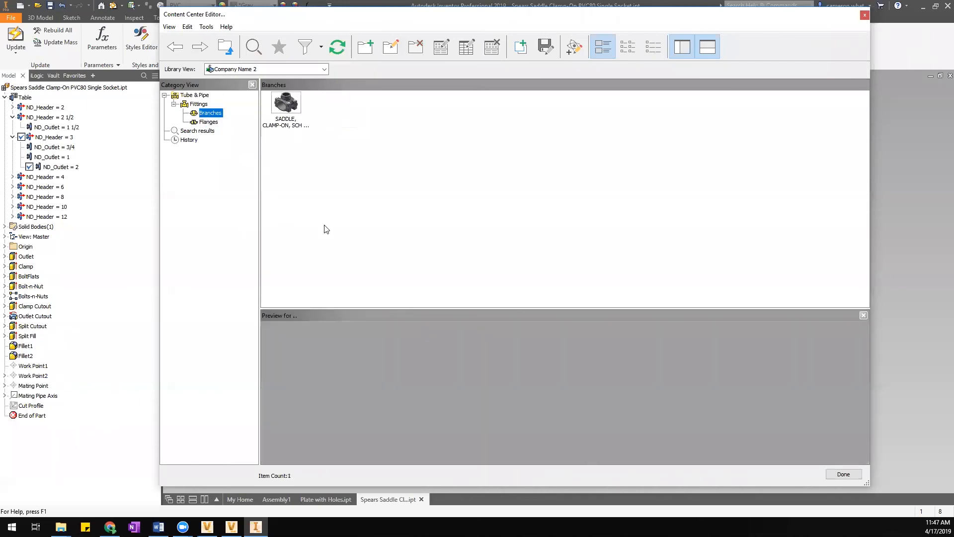
{"action": "left_click", "coordinate": [282, 105]}
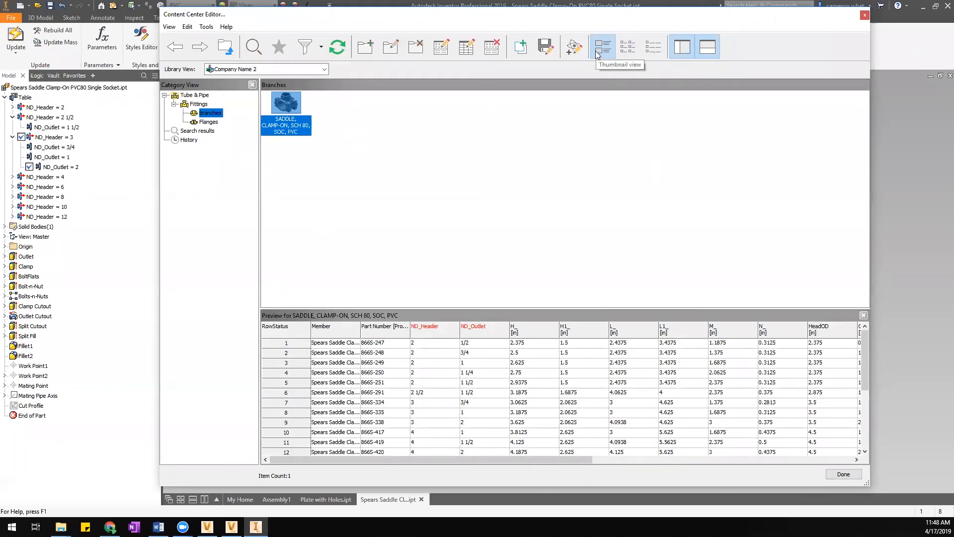
{"action": "left_click", "coordinate": [311, 69]}
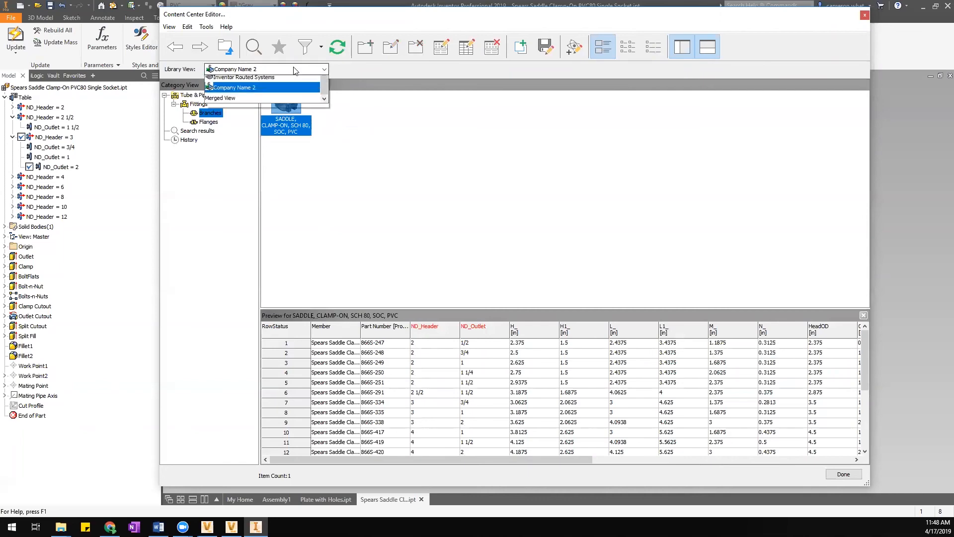
{"action": "left_click", "coordinate": [243, 112]}
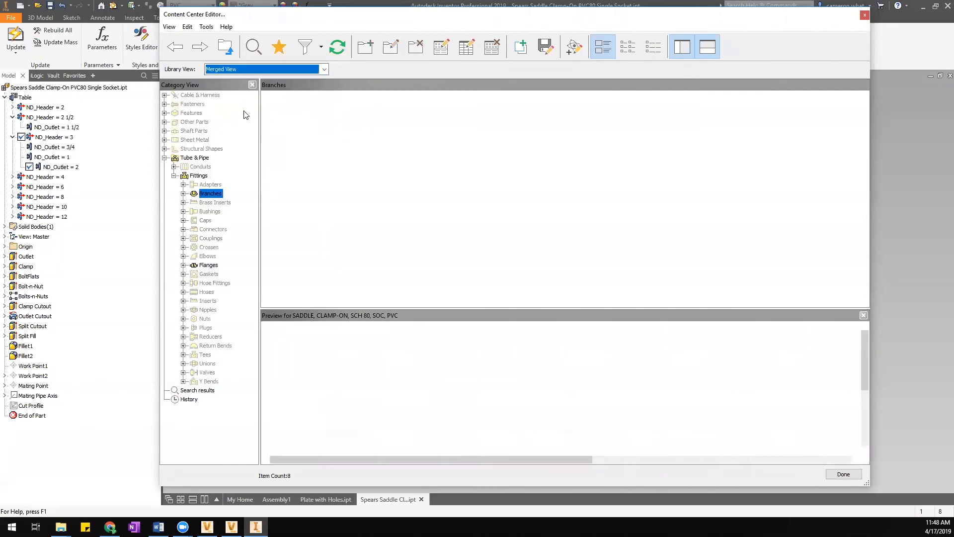
Switch the branch families between list, description and thumbnail views.
{"action": "left_click", "coordinate": [628, 51]}
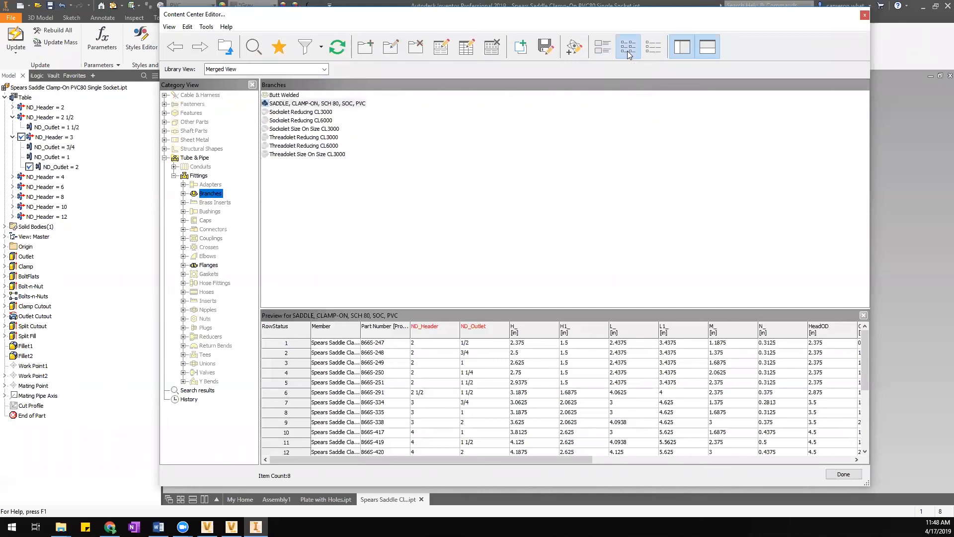
{"action": "left_click", "coordinate": [649, 52]}
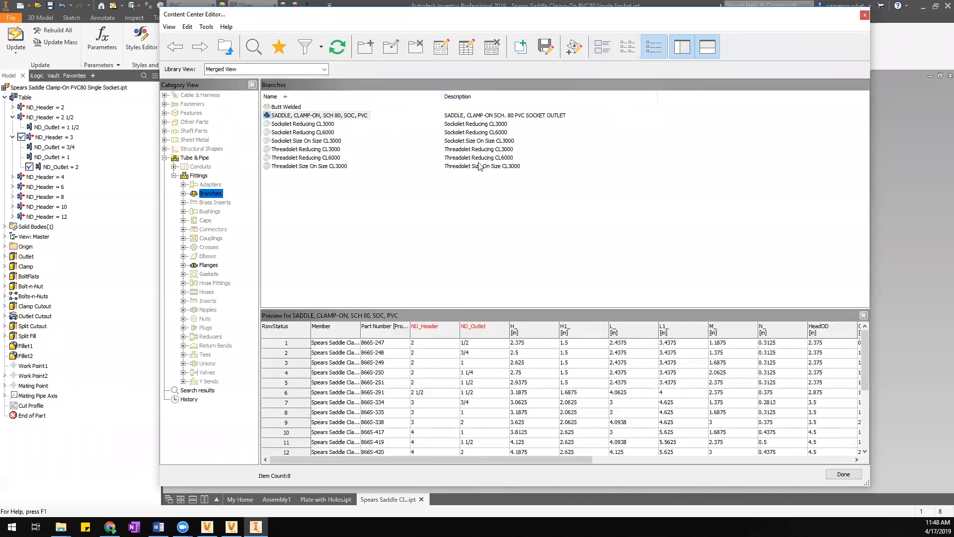
{"action": "left_click", "coordinate": [628, 46]}
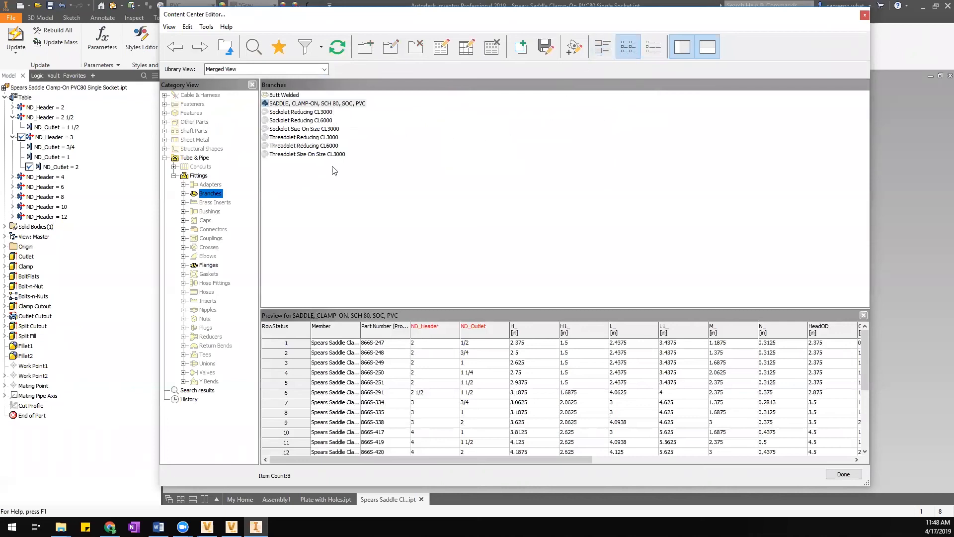
{"action": "left_click", "coordinate": [607, 54]}
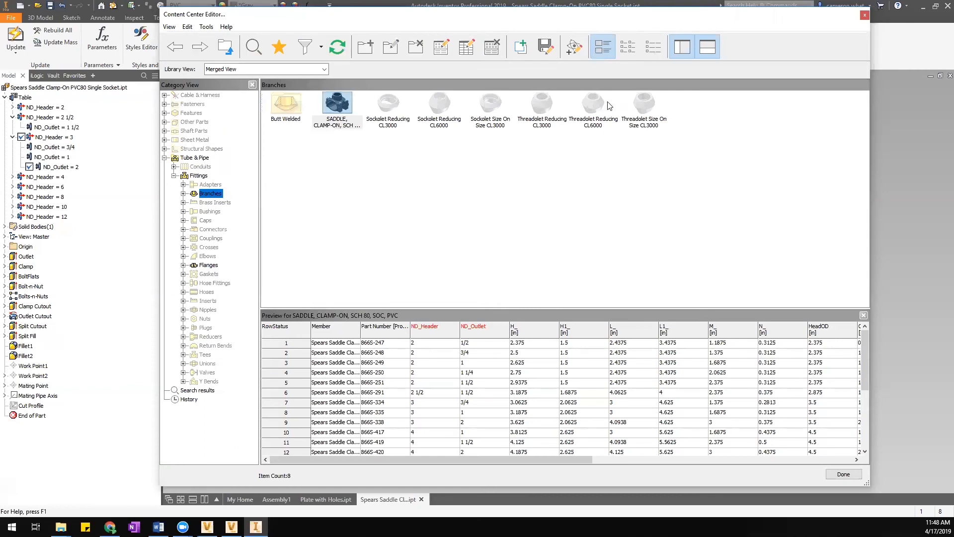
{"action": "left_click", "coordinate": [627, 50]}
{"action": "left_click", "coordinate": [609, 48]}
{"action": "left_click", "coordinate": [618, 48]}
{"action": "left_click", "coordinate": [604, 48]}
Select the SADDLE, CLAMP-ON, SCH 80, SOC, PVC family in thumbnail view.
{"action": "left_click", "coordinate": [341, 107]}
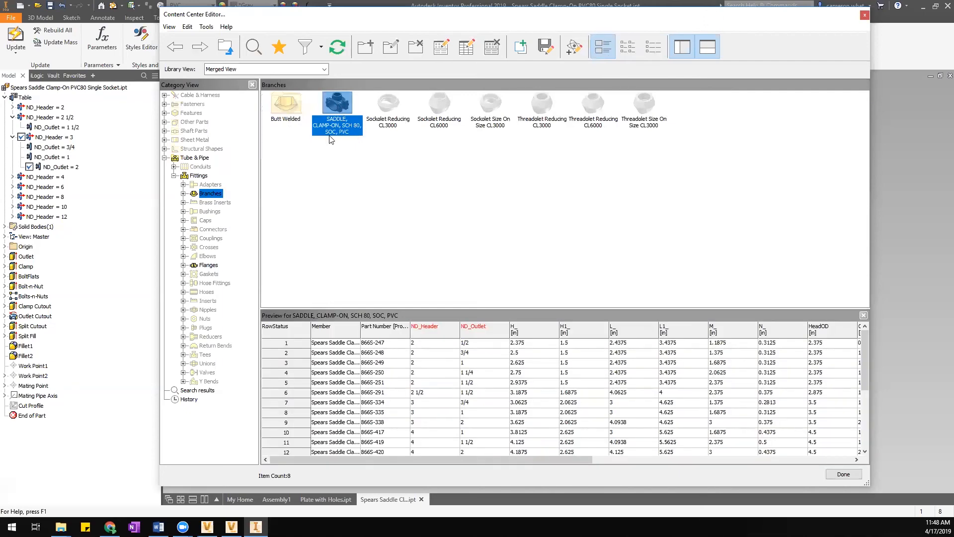
{"action": "left_click", "coordinate": [412, 152]}
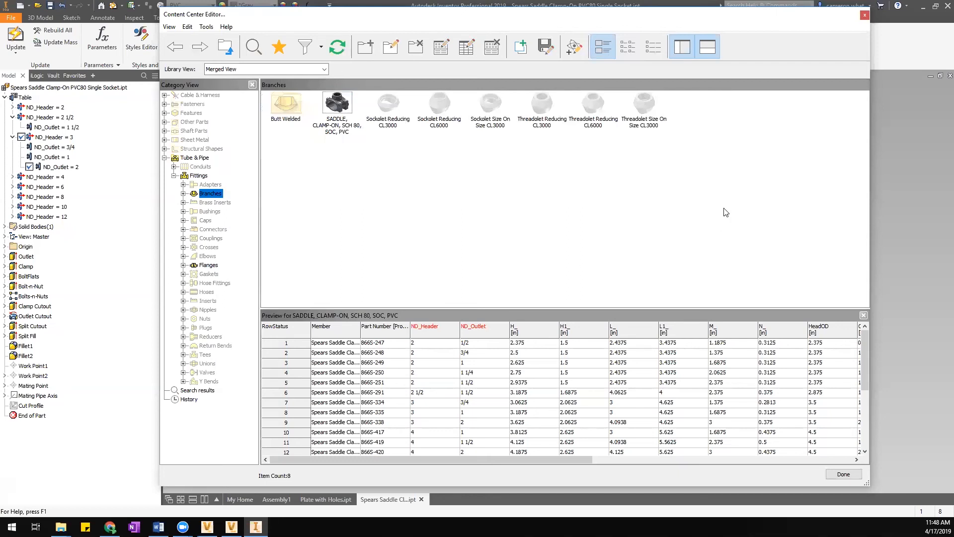
{"action": "left_click", "coordinate": [628, 46]}
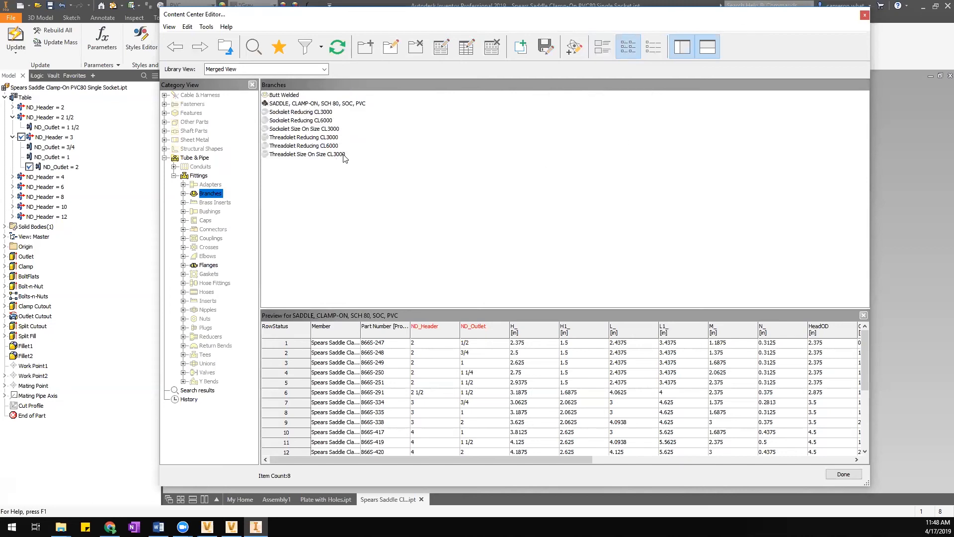
{"action": "left_click", "coordinate": [601, 55]}
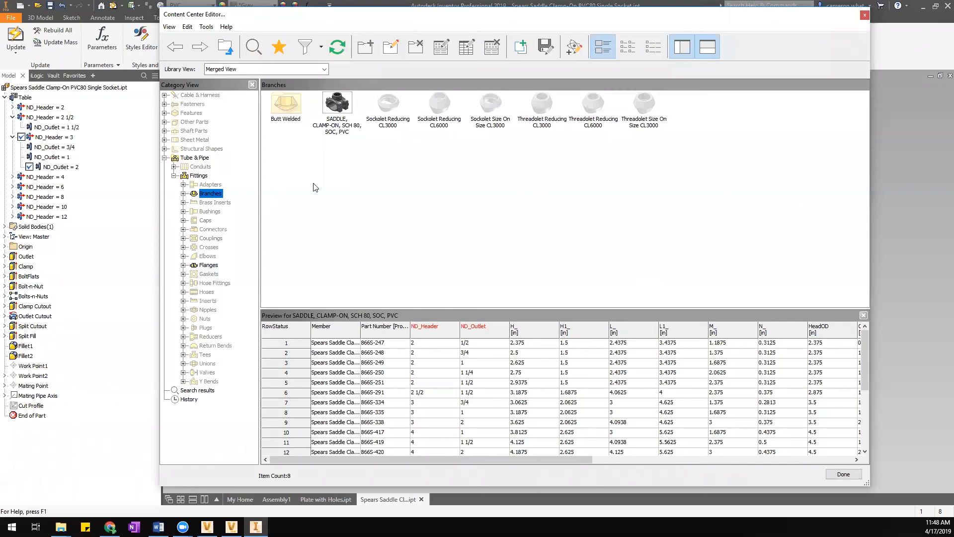
{"action": "left_click", "coordinate": [347, 113]}
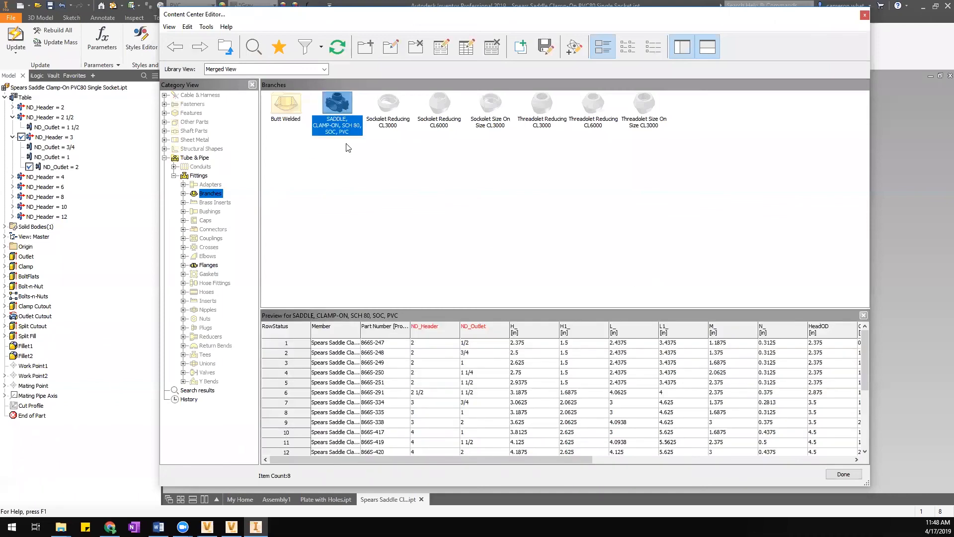
Open the SADDLE family's Family Table and widen FILENAME and Description columns across its 23 rows.
{"action": "right_click", "coordinate": [346, 110]}
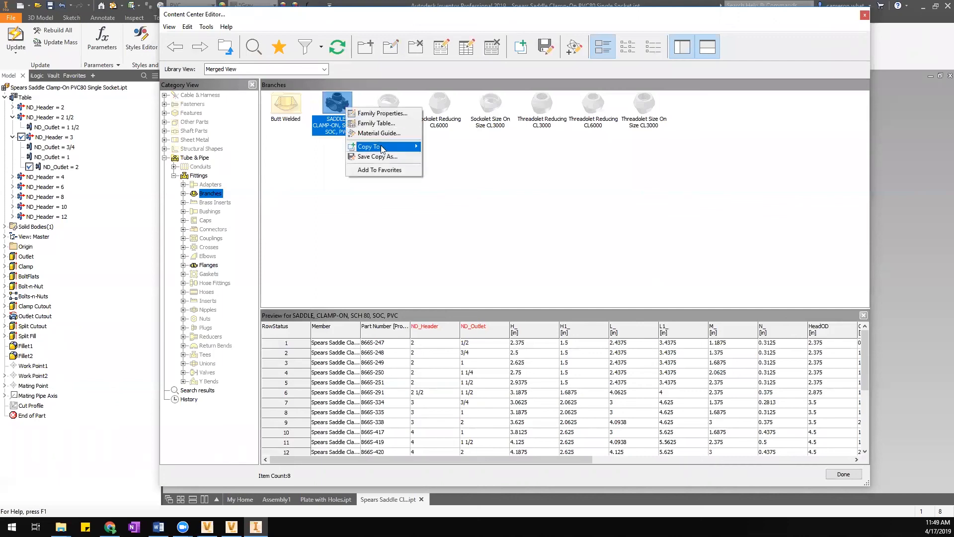
{"action": "left_click", "coordinate": [379, 125]}
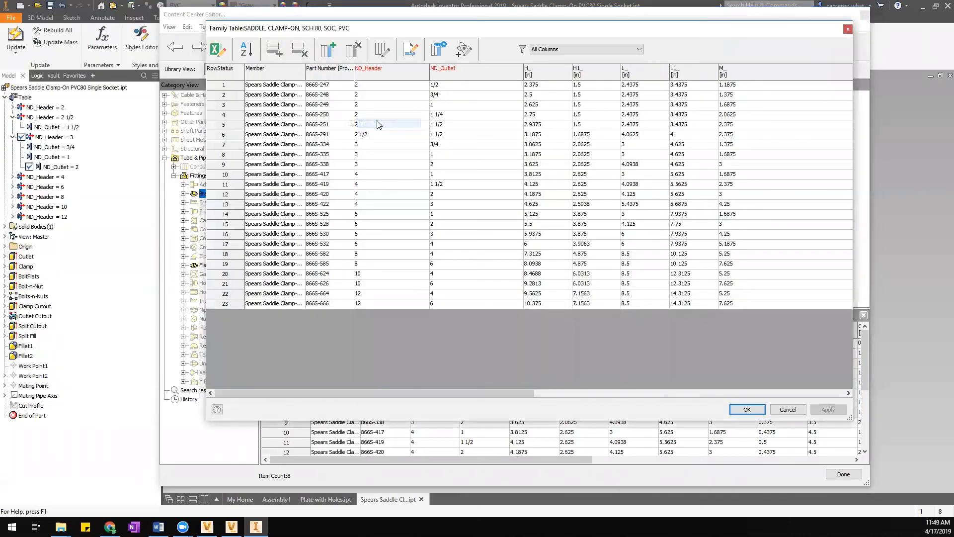
{"action": "left_click_drag", "start_coordinate": [472, 391], "coordinate": [772, 390]}
{"action": "left_click_drag", "start_coordinate": [736, 74], "coordinate": [837, 69]}
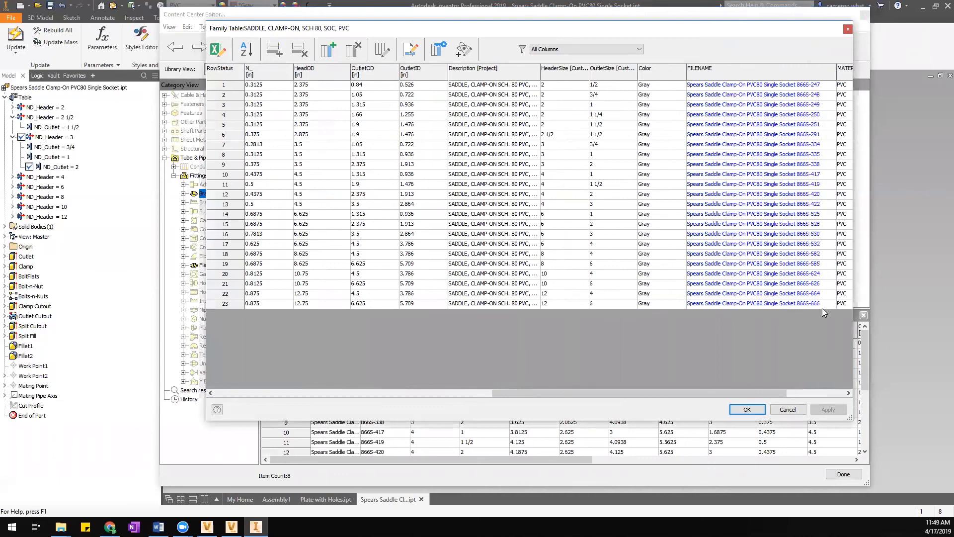
{"action": "left_click_drag", "start_coordinate": [766, 393], "coordinate": [822, 379]}
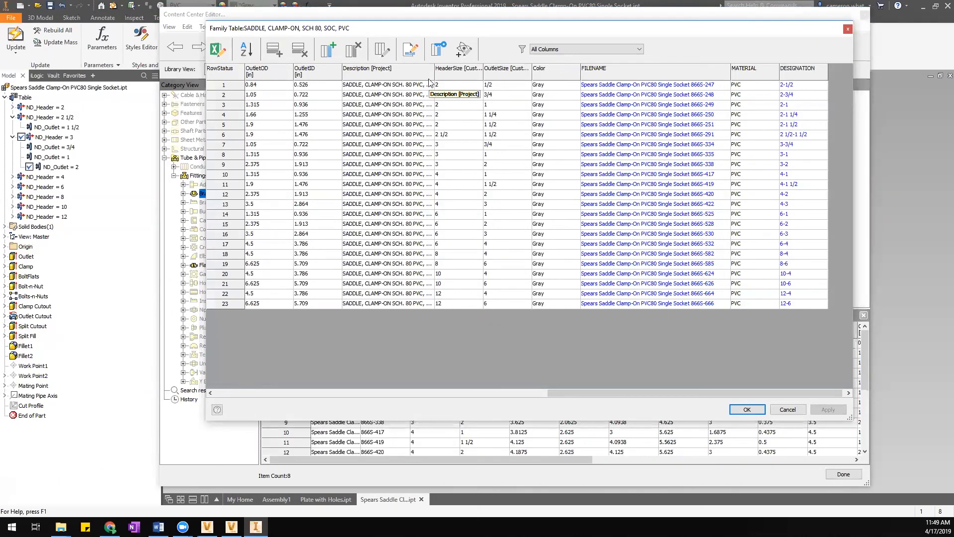
{"action": "left_click_drag", "start_coordinate": [435, 75], "coordinate": [540, 74]}
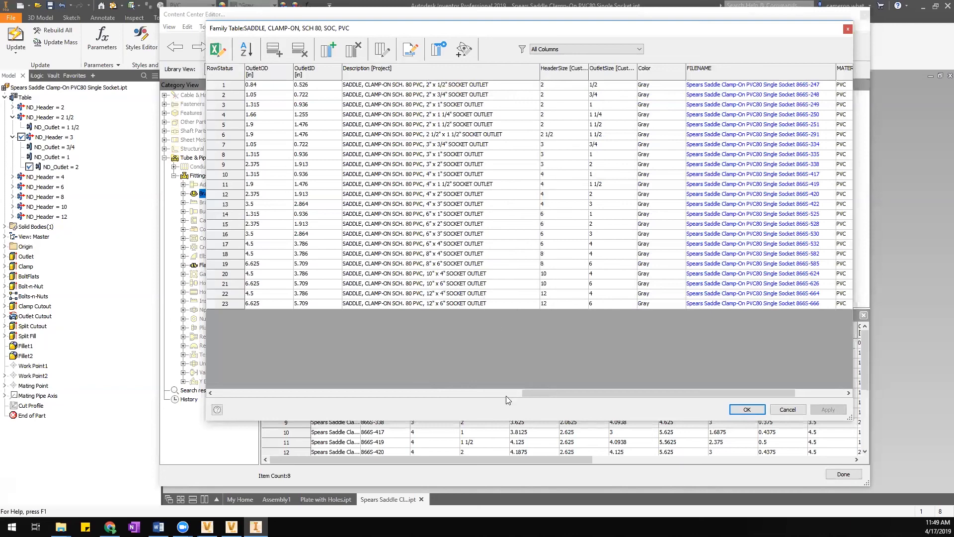
{"action": "left_click_drag", "start_coordinate": [542, 392], "coordinate": [583, 395]}
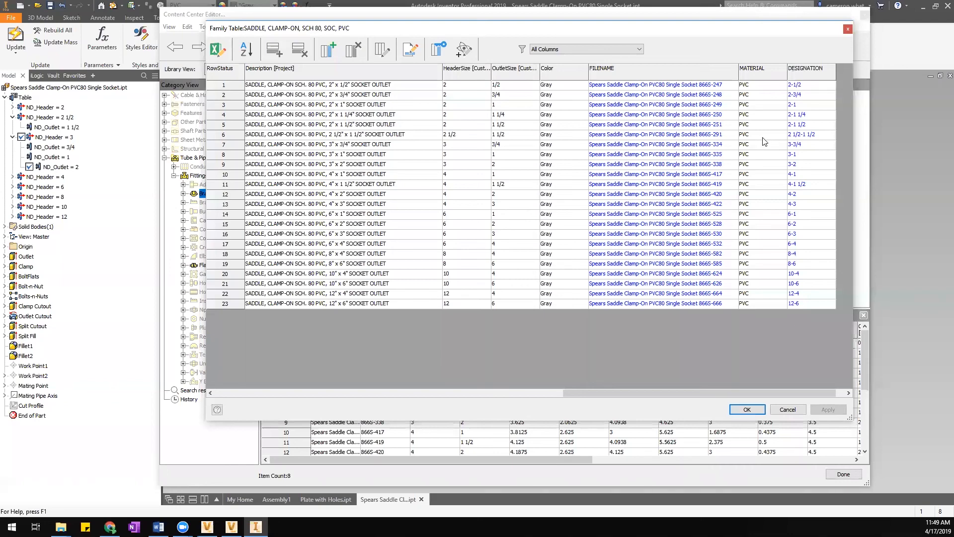
{"action": "left_click_drag", "start_coordinate": [703, 395], "coordinate": [571, 390]}
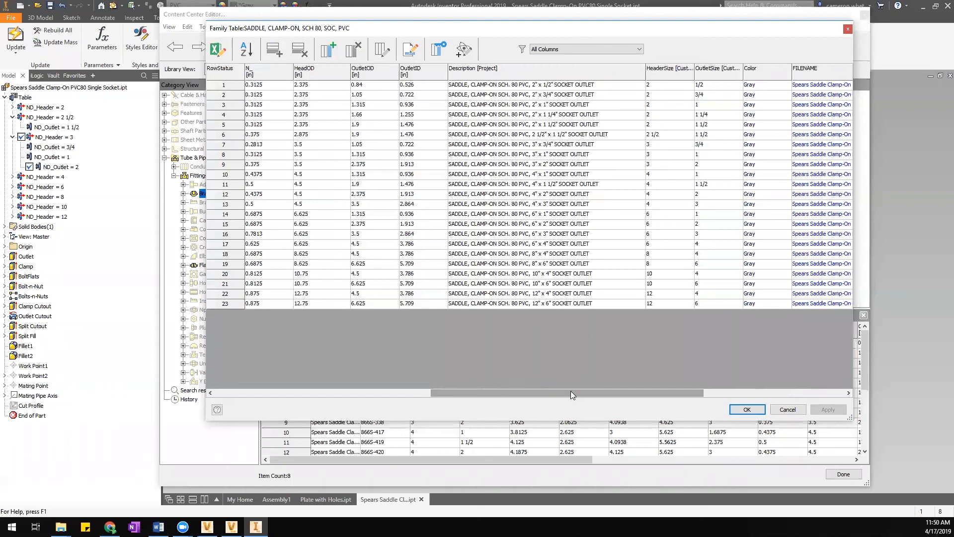